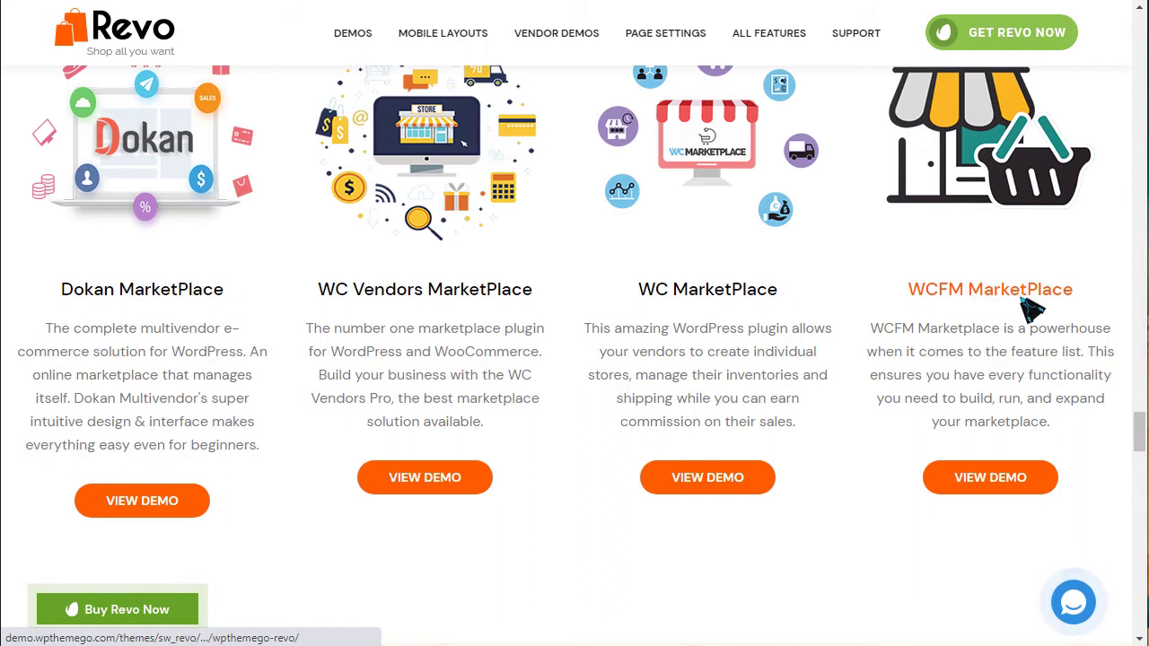
- Look over the marketplace plugin options and the Powerful Admin Panel section on the Revo theme's landing page
scroll(332, 288, down, 5)
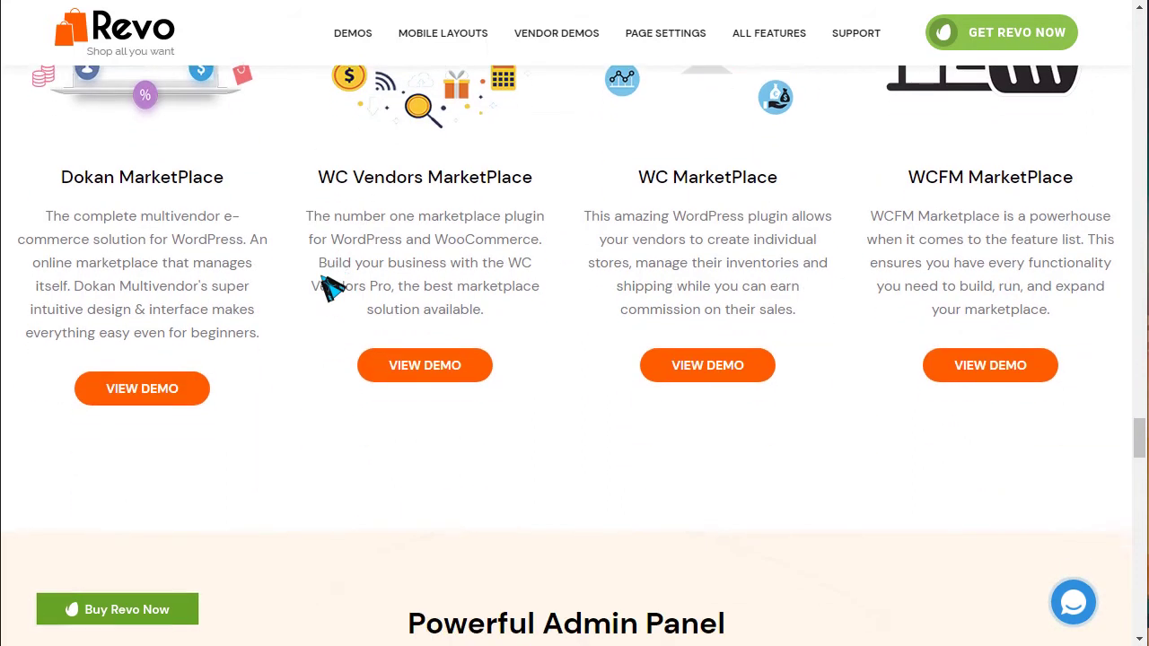
scroll(332, 287, down, 2)
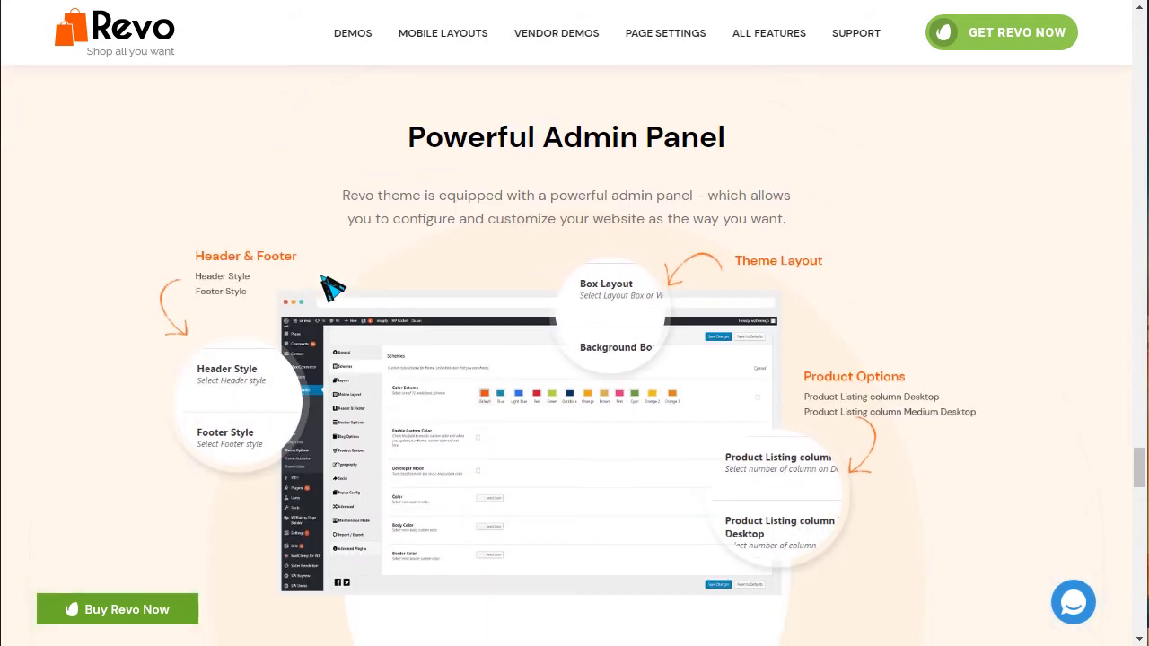
drag(411, 148, 784, 149)
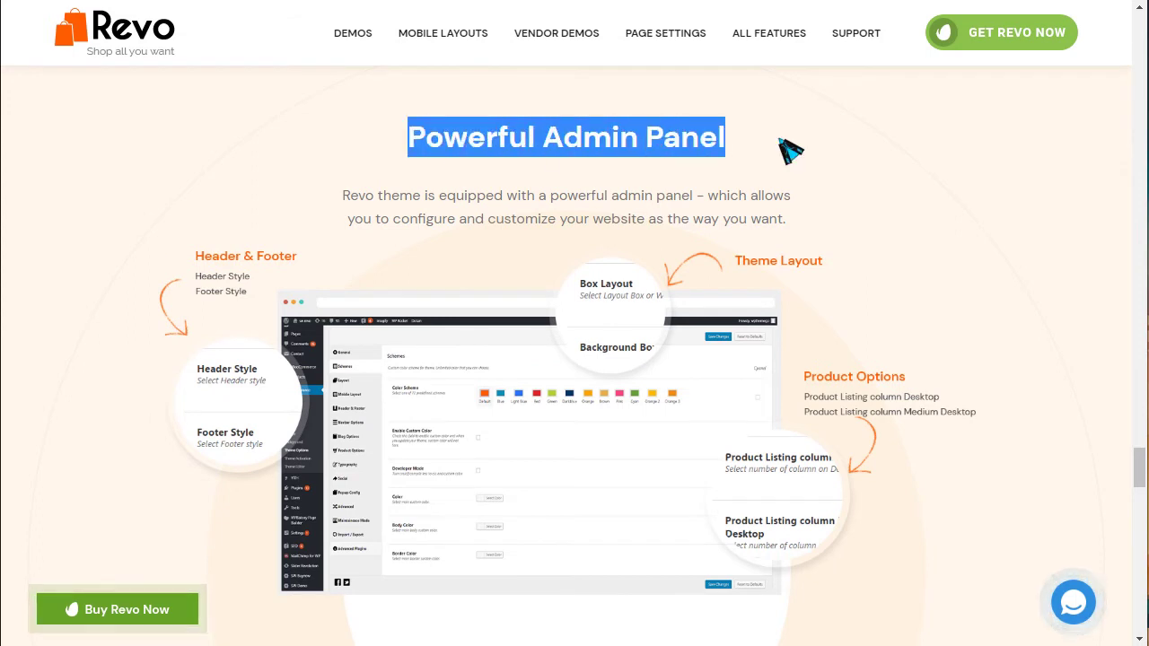
scroll(786, 206, down, 2)
scroll(706, 257, down, 6)
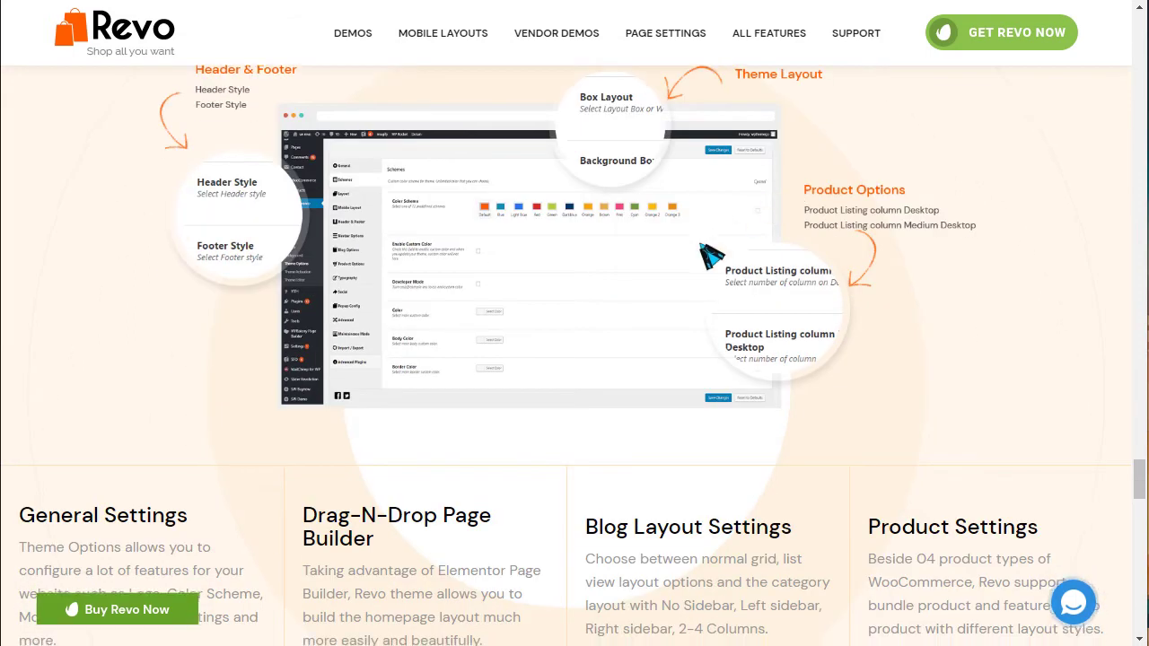
scroll(716, 247, down, 6)
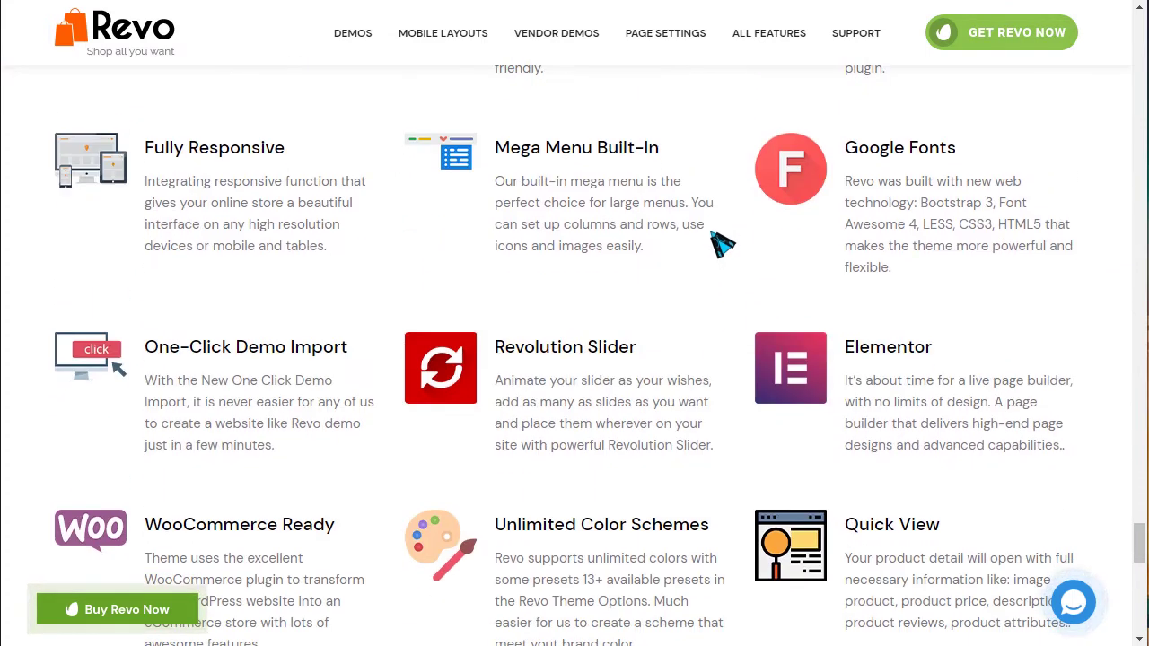
- Read through the theme's e-commerce features from Unique Designs to Video & Bundle Product, including the support section that follows
scroll(721, 244, up, 2)
scroll(723, 240, up, 1)
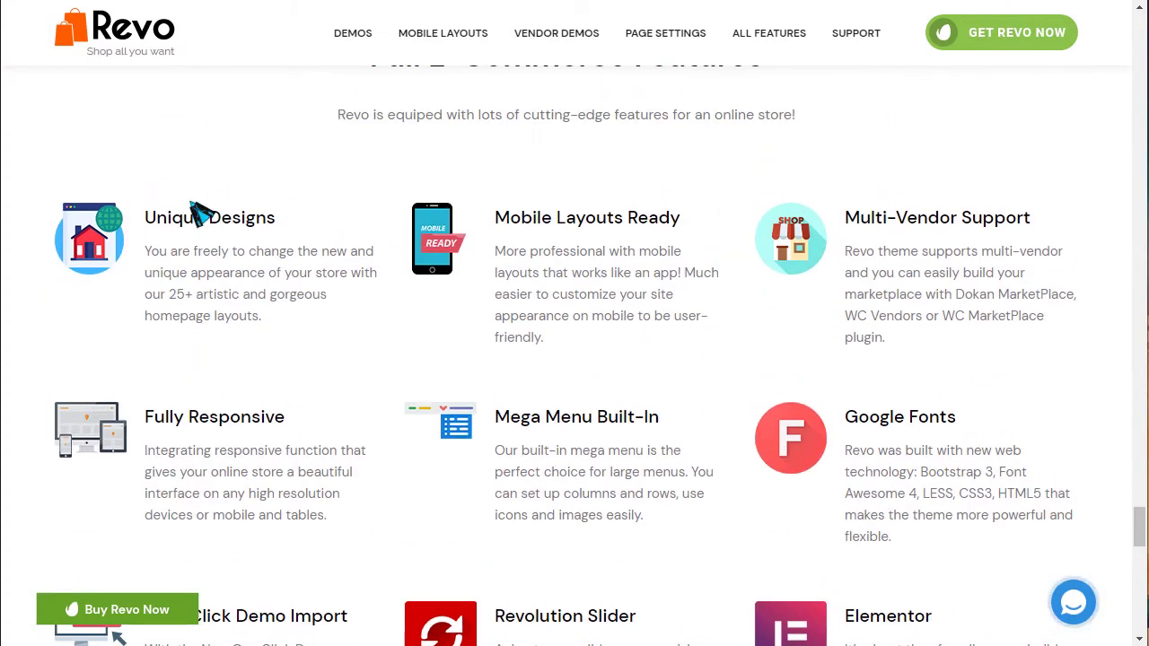
drag(144, 218, 310, 224)
drag(530, 220, 725, 217)
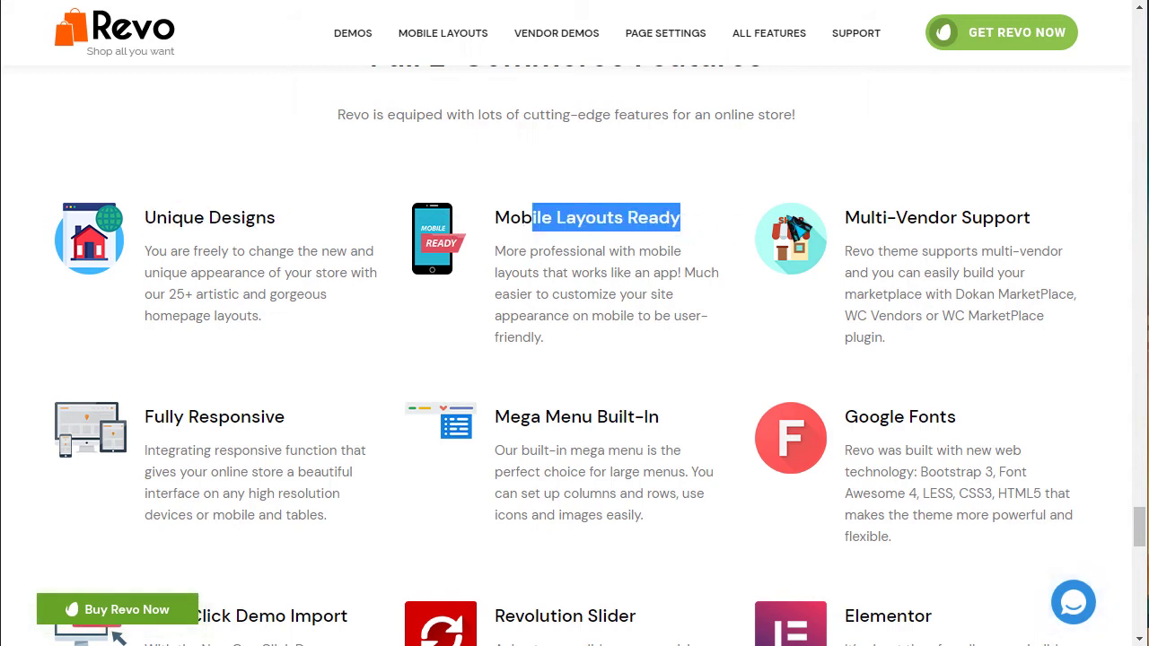
drag(869, 218, 1047, 215)
scroll(1050, 220, down, 1)
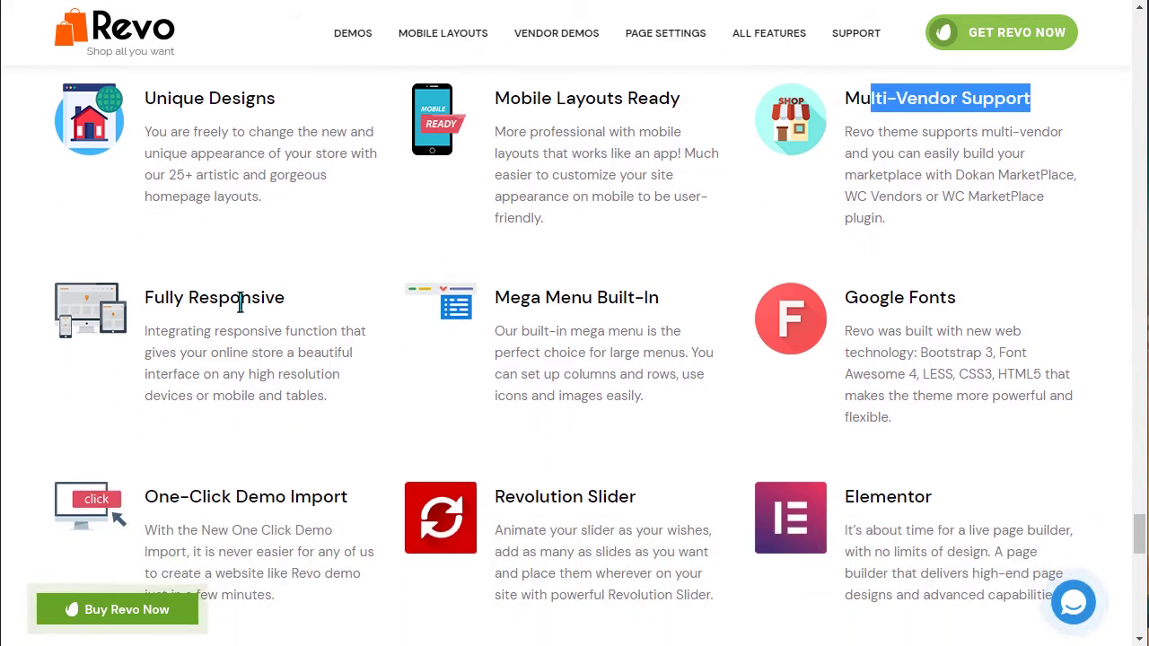
drag(165, 297, 402, 293)
scroll(402, 293, down, 1)
drag(537, 207, 760, 219)
drag(880, 207, 992, 226)
scroll(405, 264, down, 2)
drag(207, 257, 453, 274)
drag(522, 263, 687, 284)
drag(891, 268, 933, 262)
scroll(367, 333, down, 2)
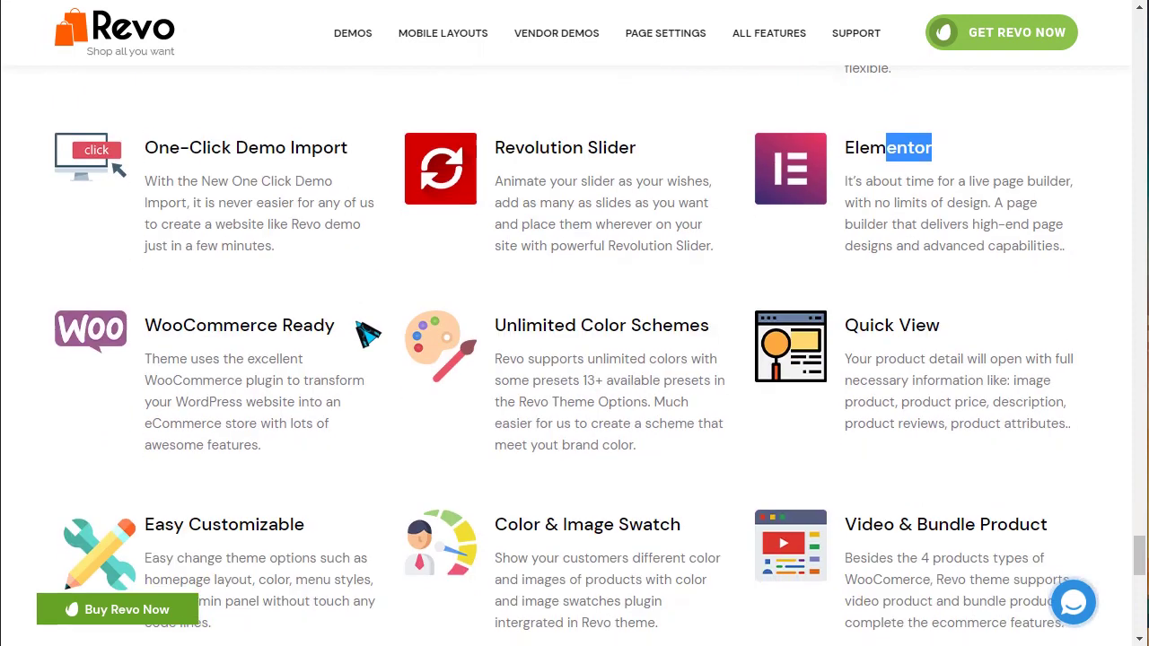
drag(198, 320, 329, 329)
drag(523, 323, 700, 331)
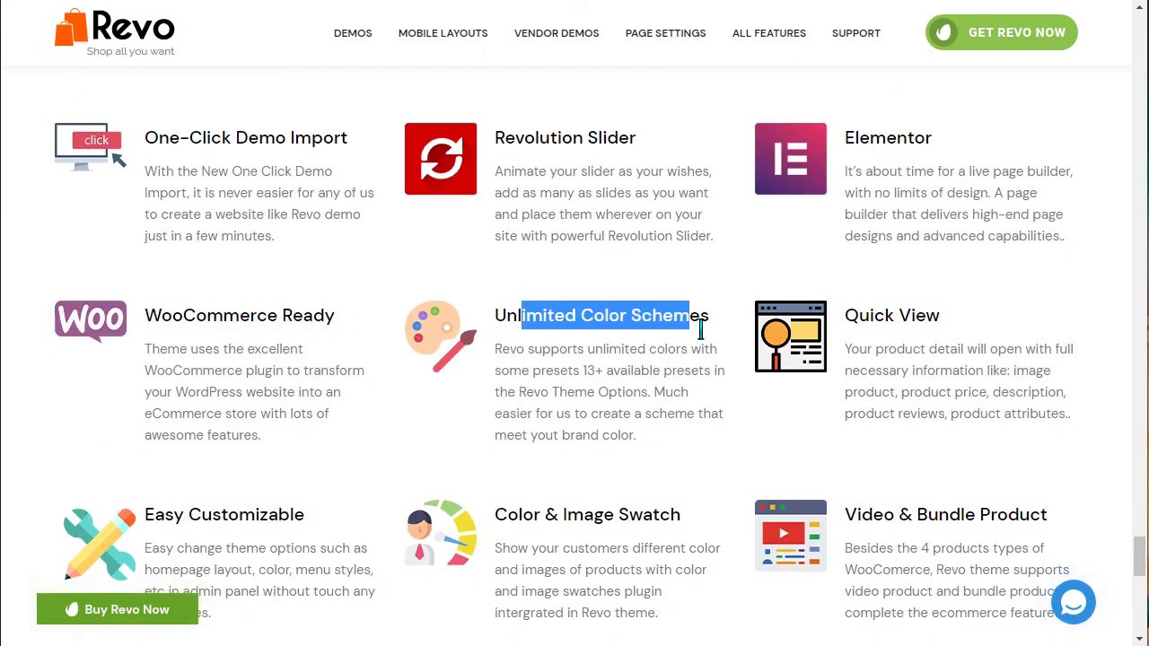
drag(848, 323, 943, 321)
scroll(934, 323, down, 2)
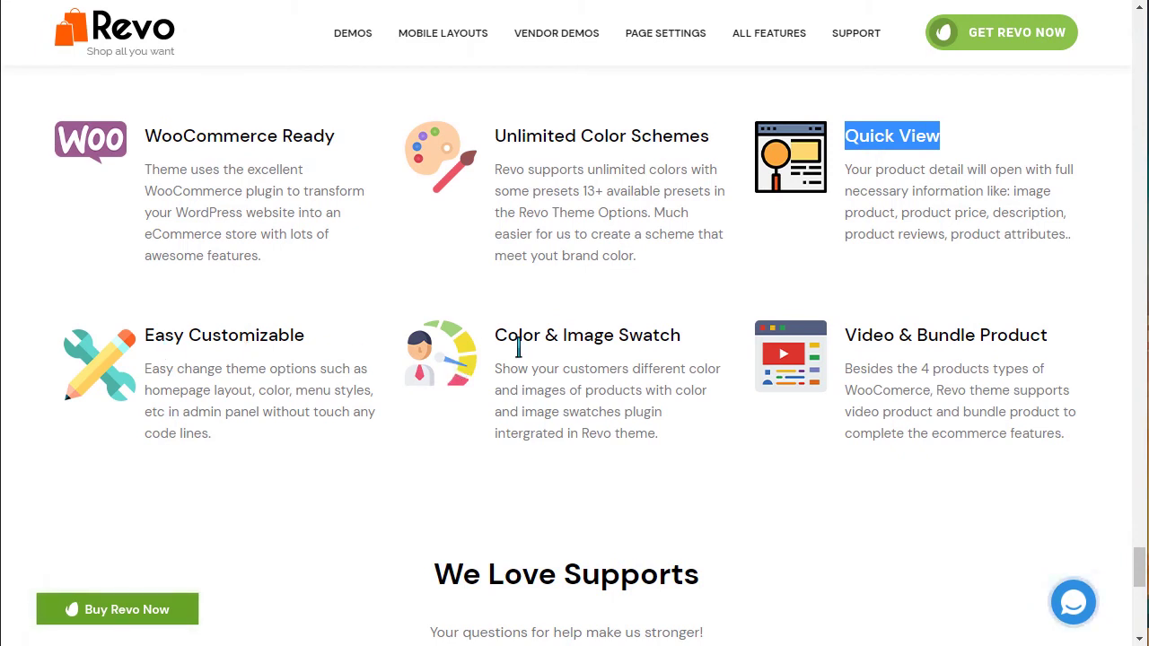
drag(508, 335, 631, 337)
scroll(661, 350, down, 1)
scroll(665, 348, down, 1)
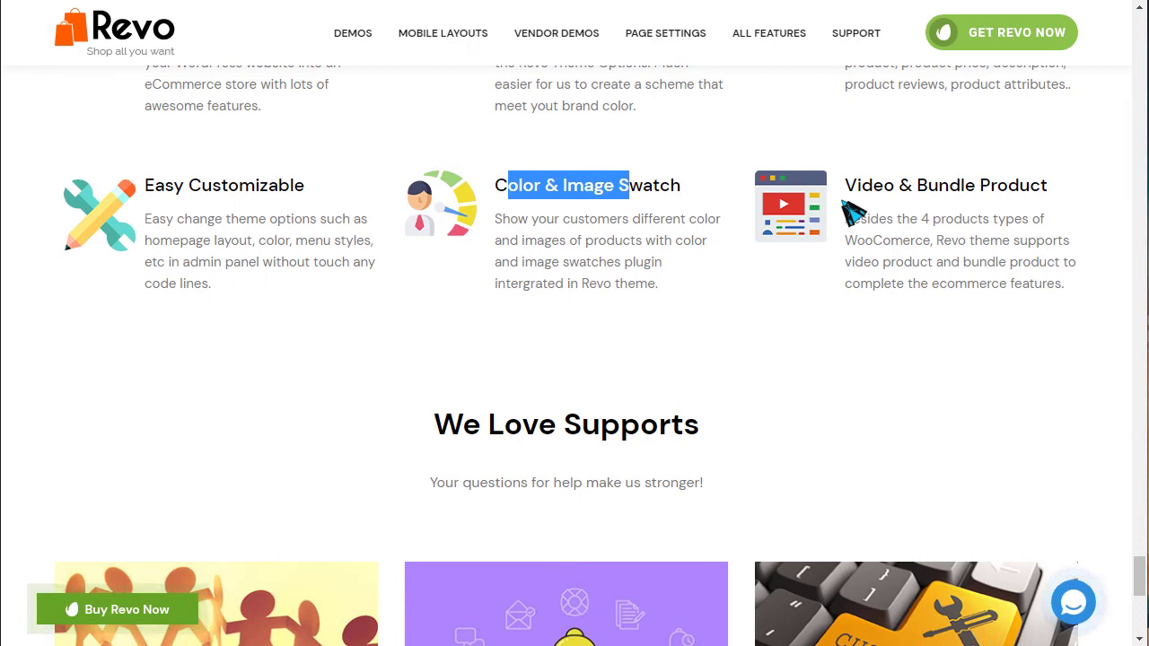
scroll(843, 243, down, 6)
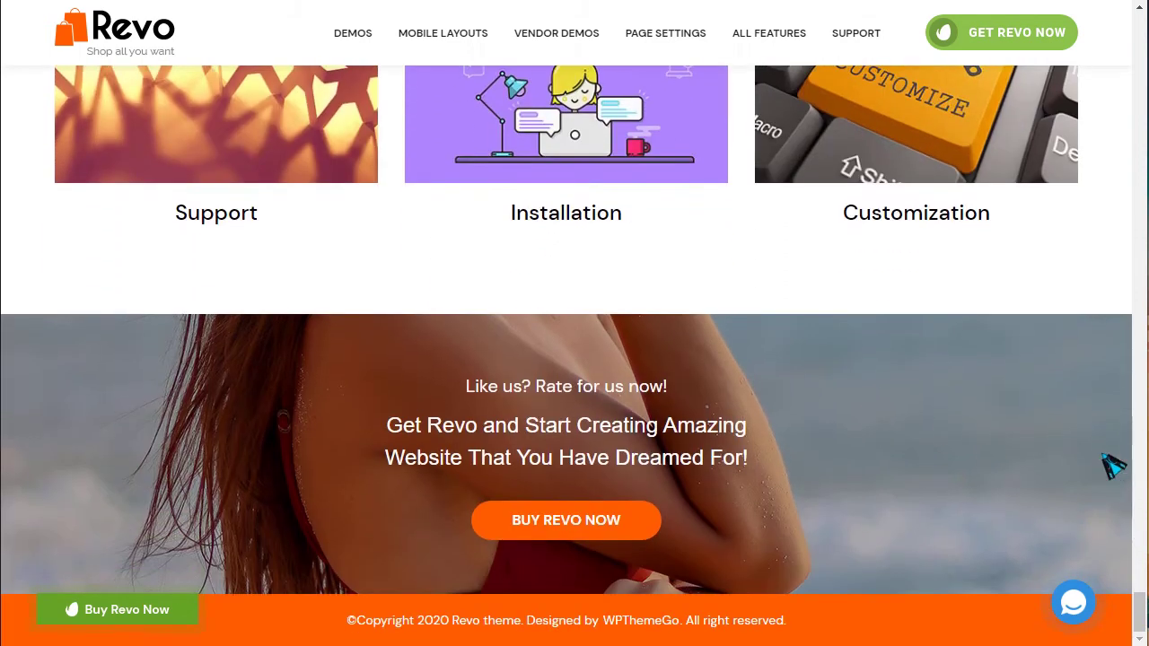
drag(1140, 610, 1138, 31)
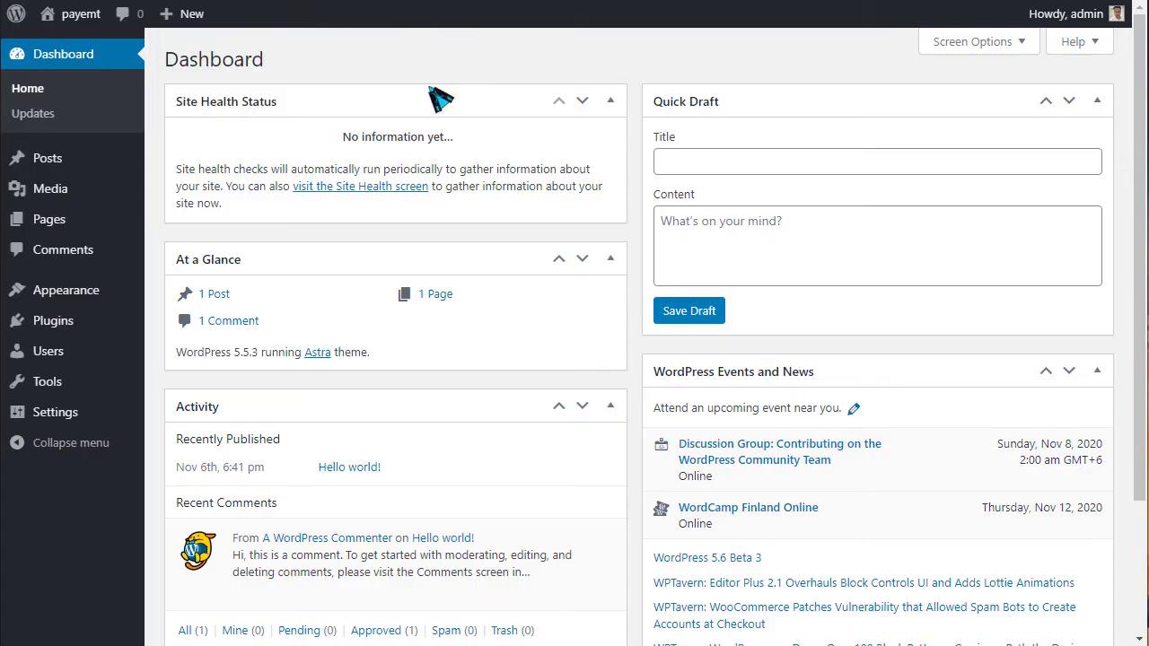
- In the WordPress dashboard, view the active Astra theme's details and open the page for adding new themes
mouse_move(30, 303)
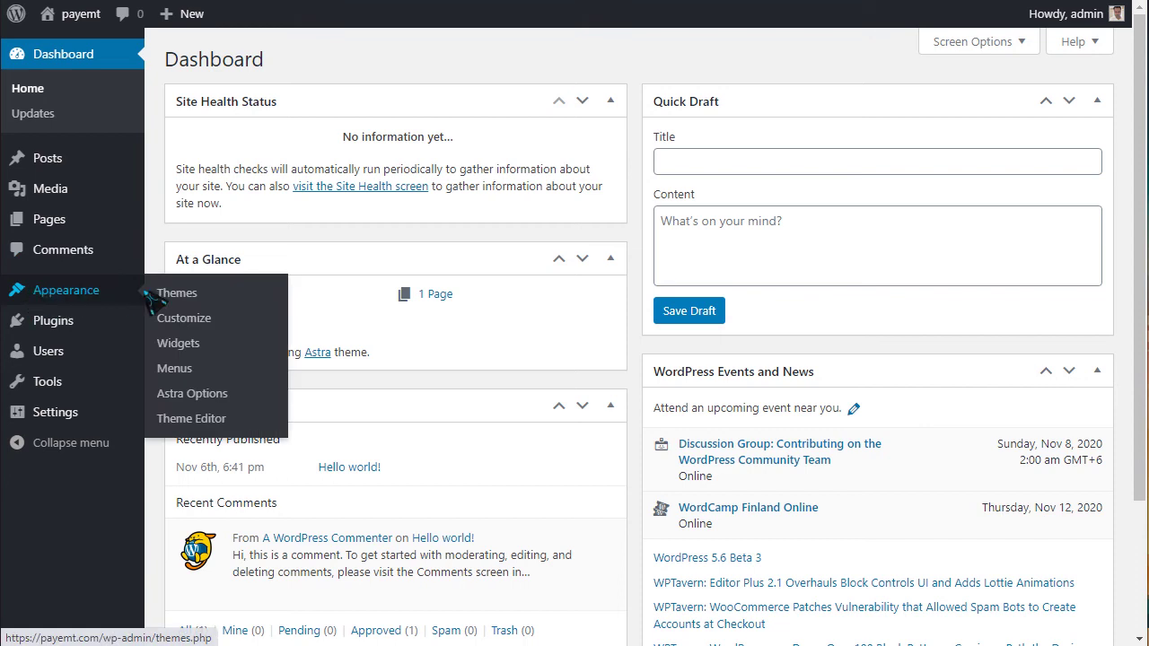
click(203, 299)
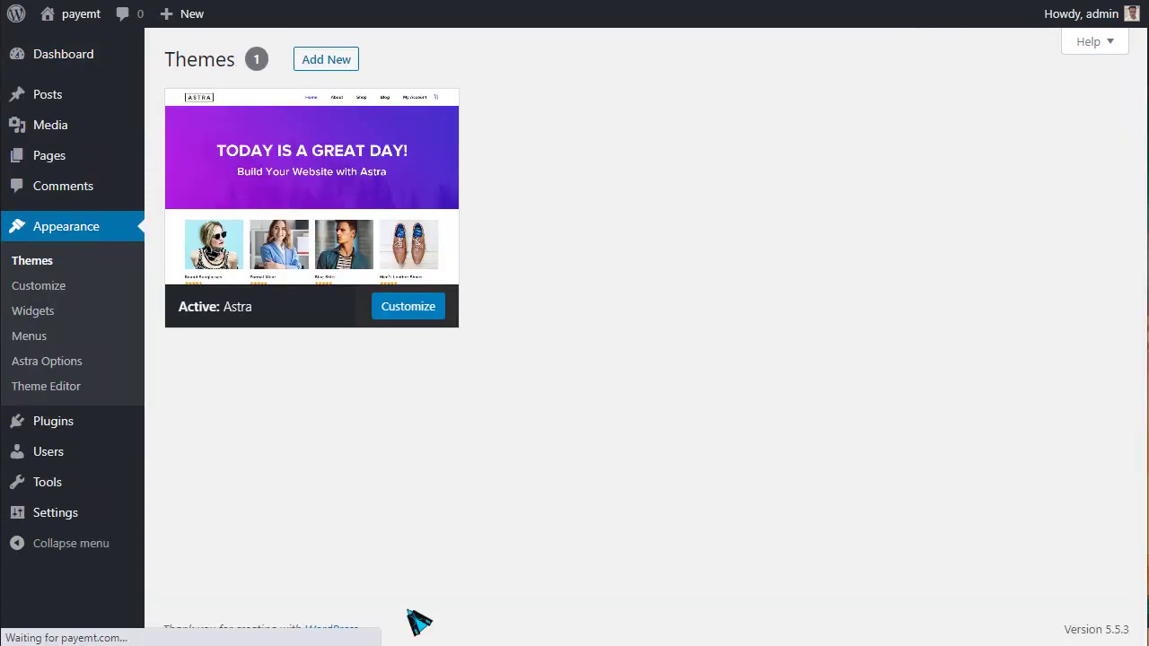
click(314, 146)
scroll(595, 359, up, 5)
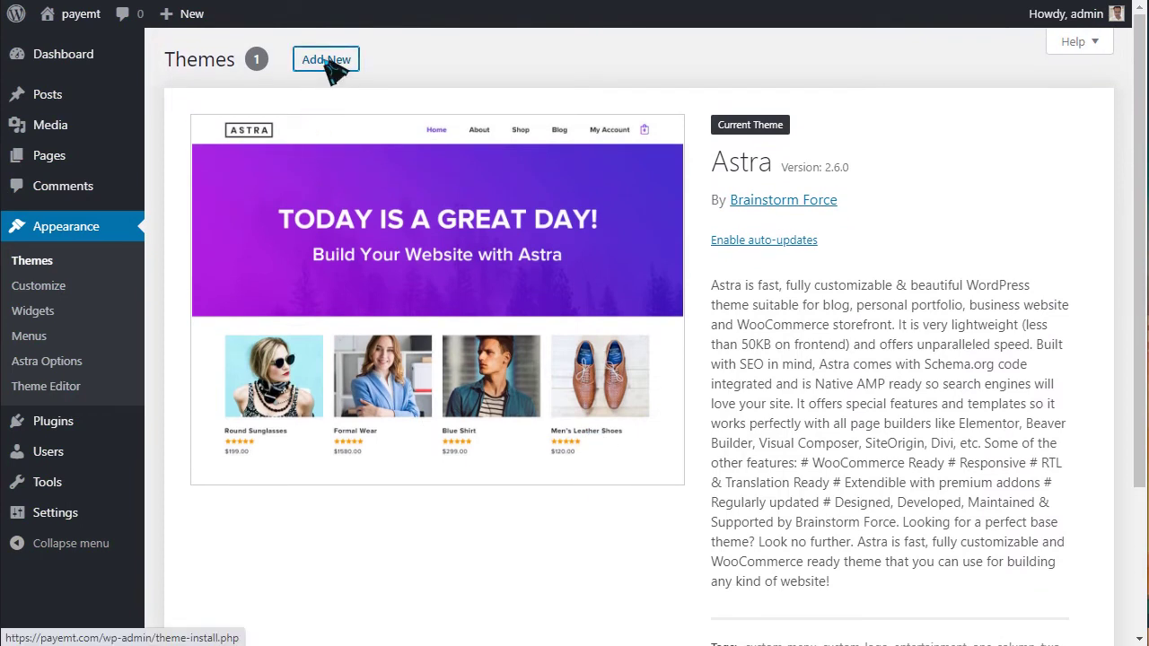
click(326, 63)
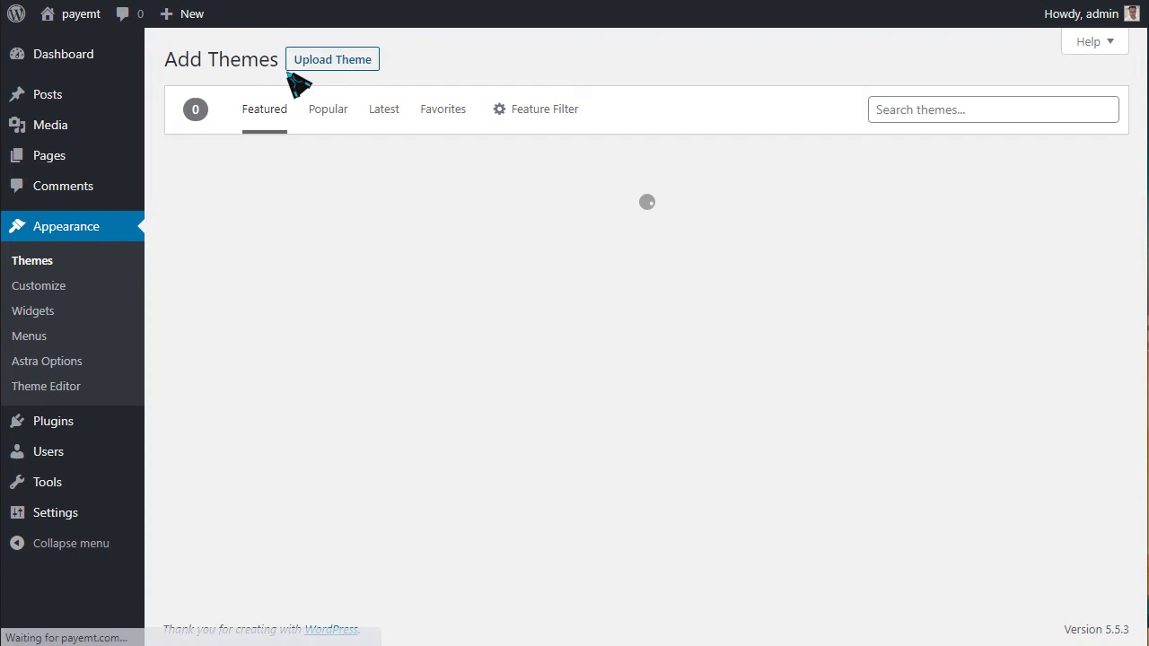
- Choose sw_revo_theme_v3.9.6.zip from the Desktop folder as the theme file to upload
click(363, 71)
click(529, 224)
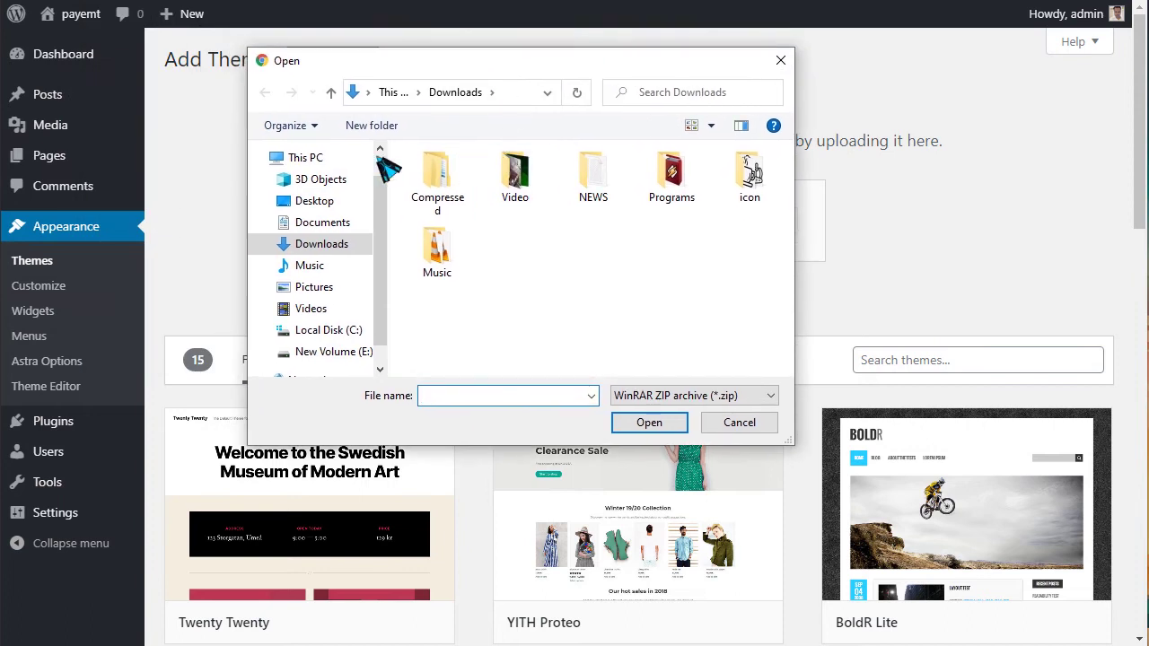
click(334, 203)
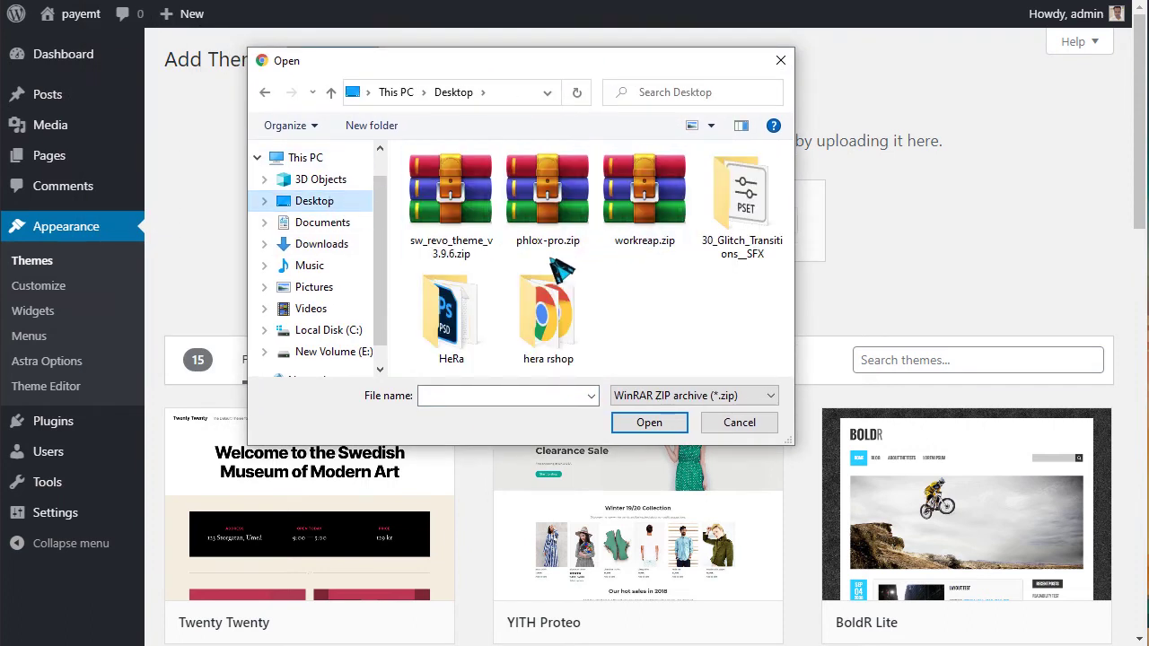
click(456, 244)
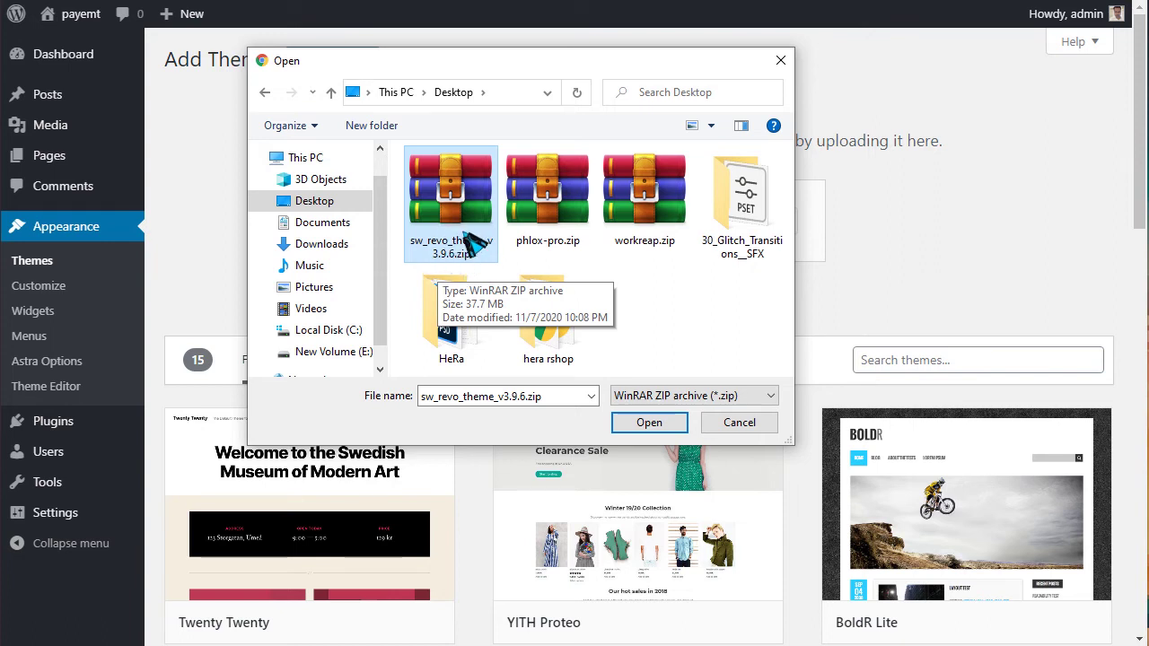
click(659, 418)
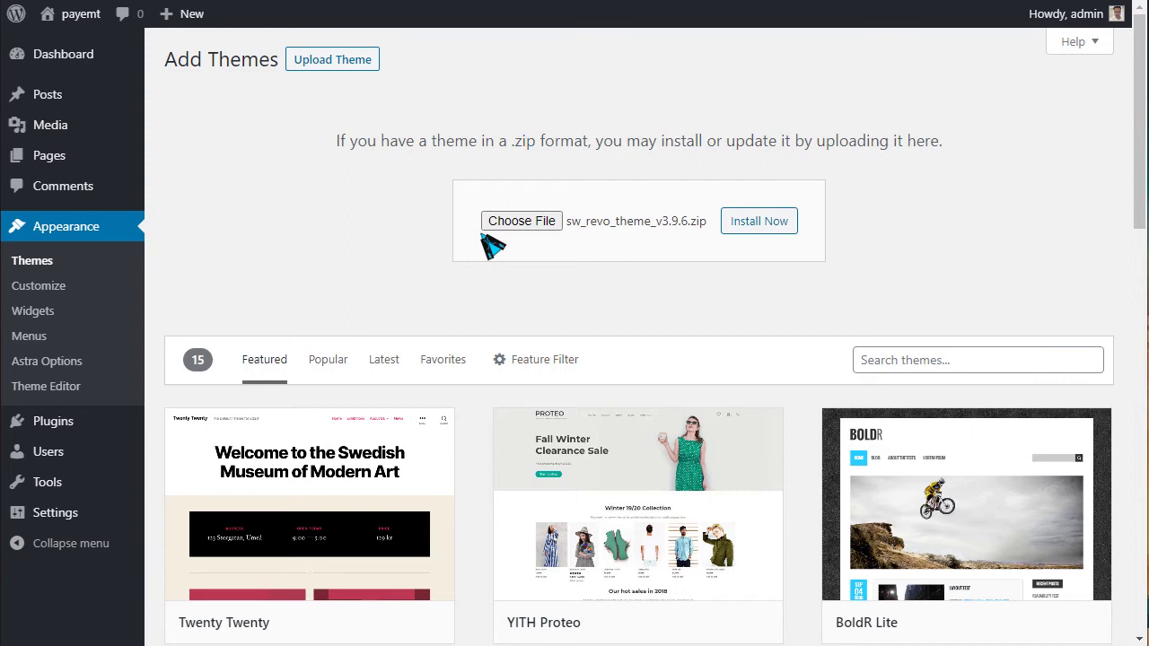
- Install the uploaded Revo theme package and activate the theme
click(771, 227)
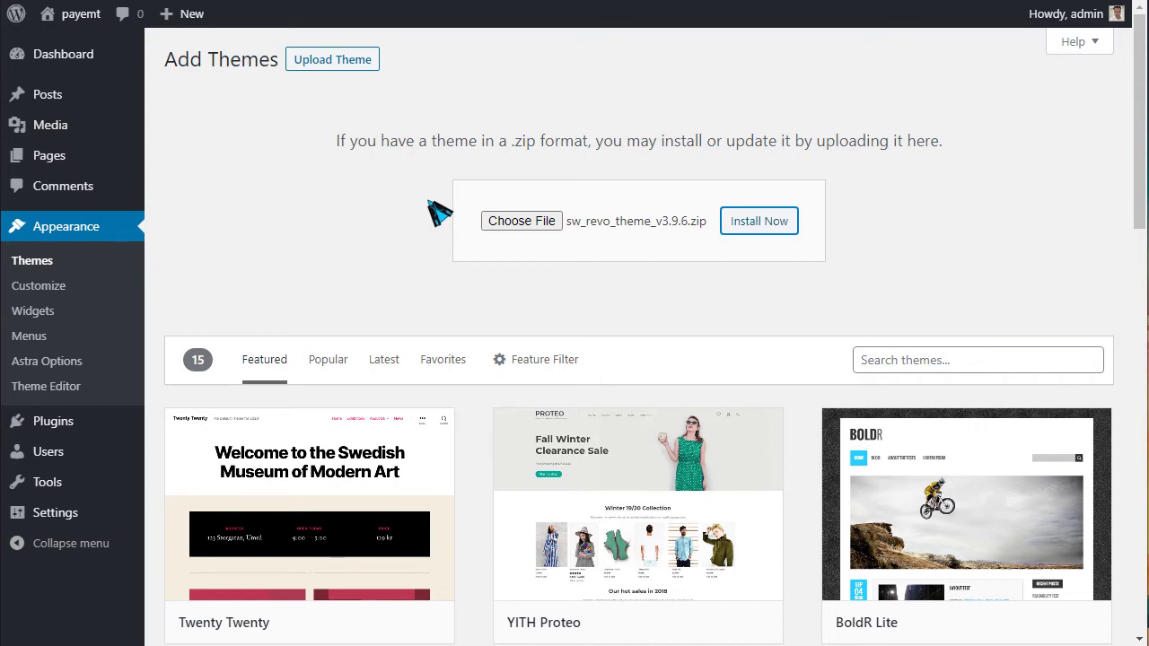
scroll(440, 211, down, 4)
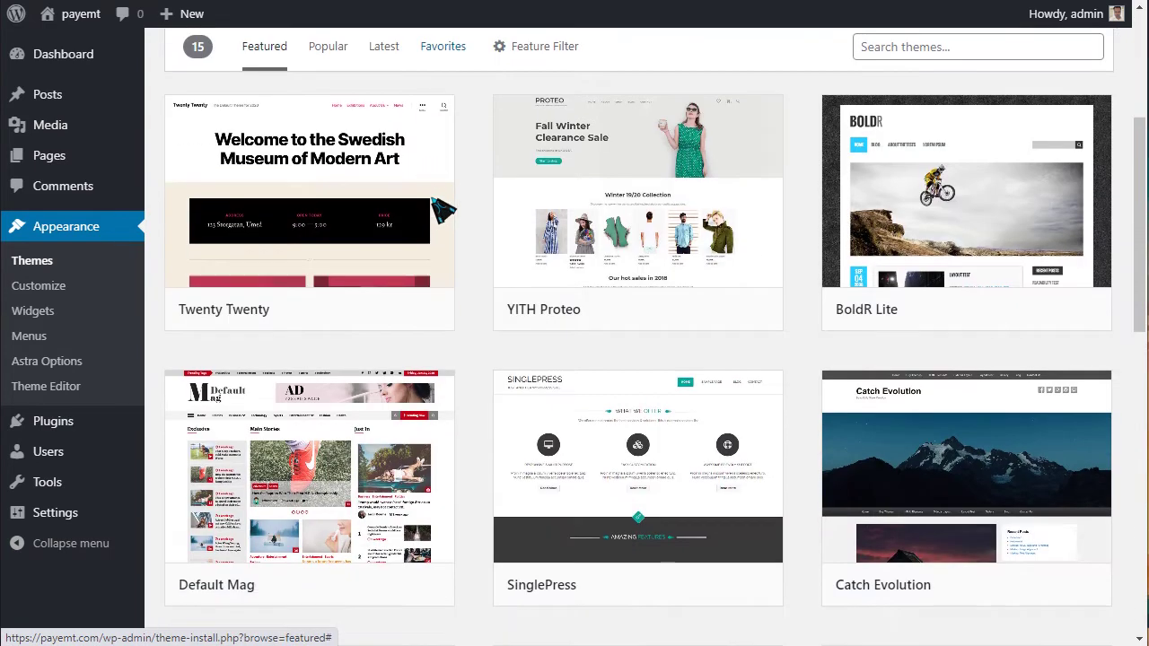
scroll(449, 202, up, 4)
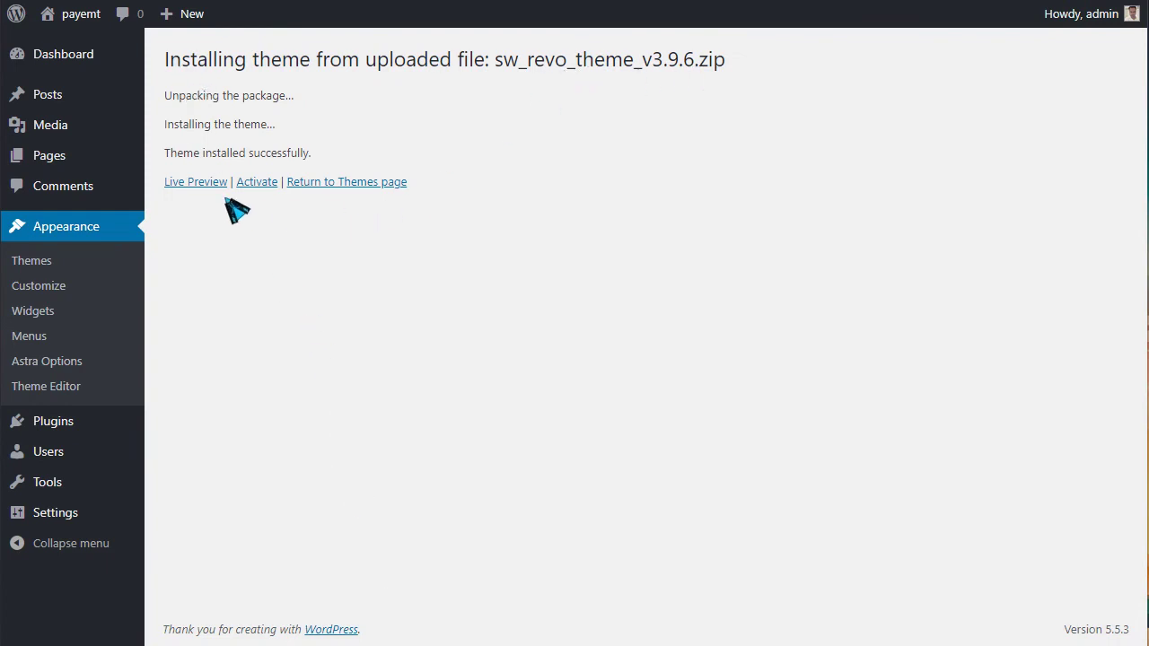
click(256, 183)
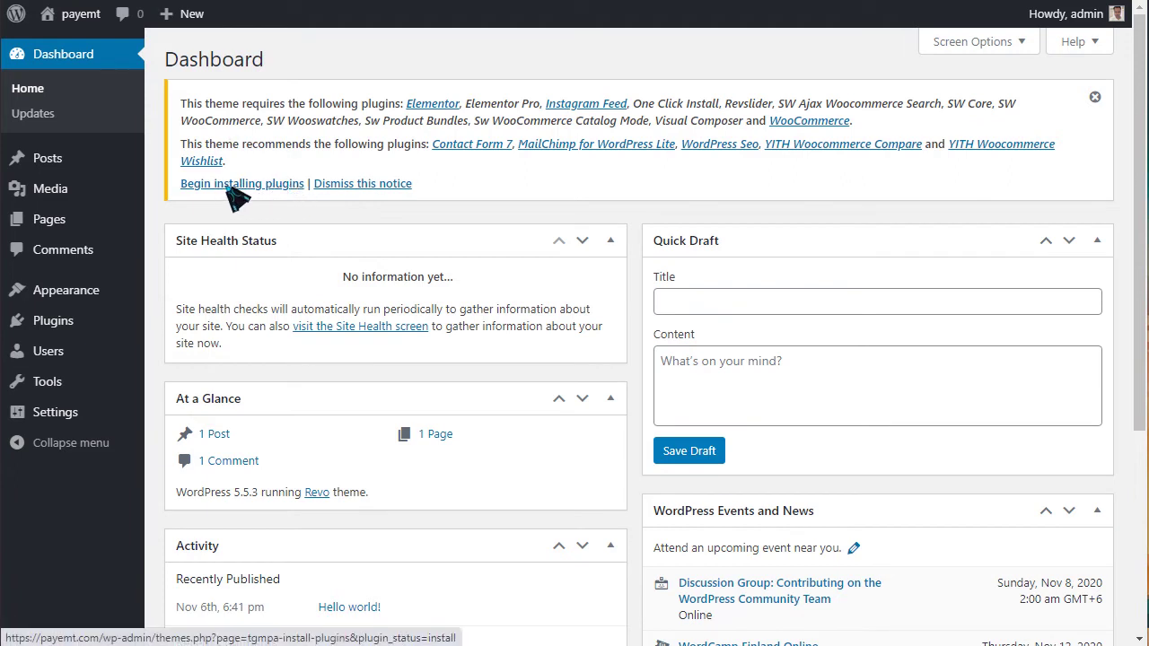
- Open the Revo theme's required plugins page and select every plugin in the list
mouse_move(92, 320)
mouse_move(78, 301)
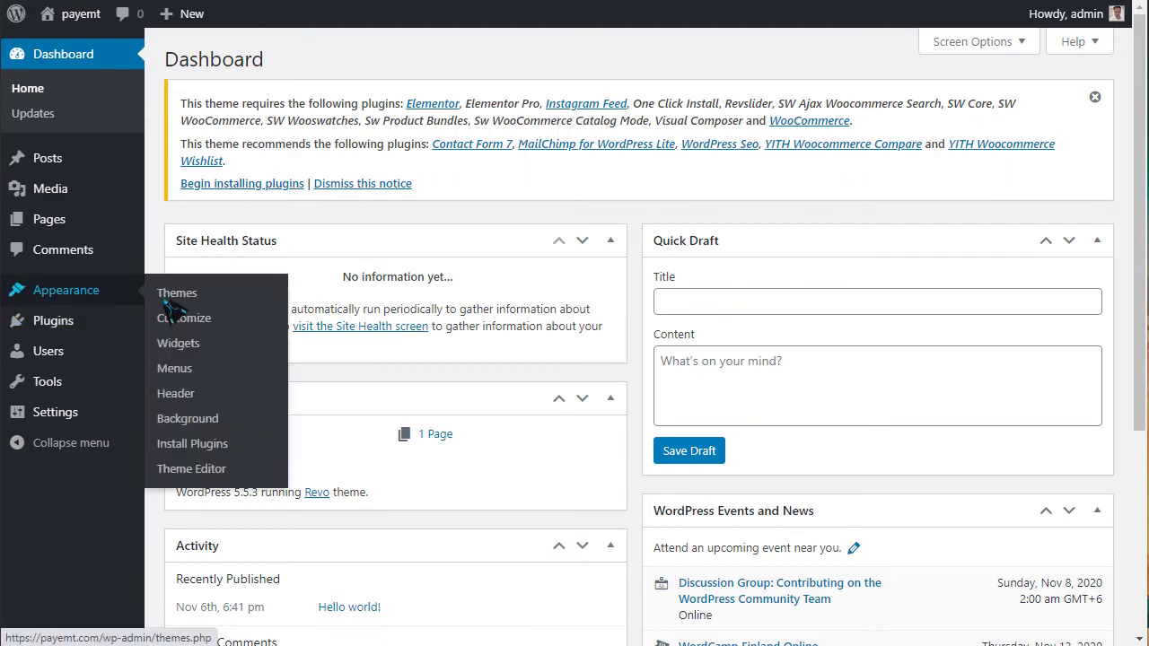
click(193, 445)
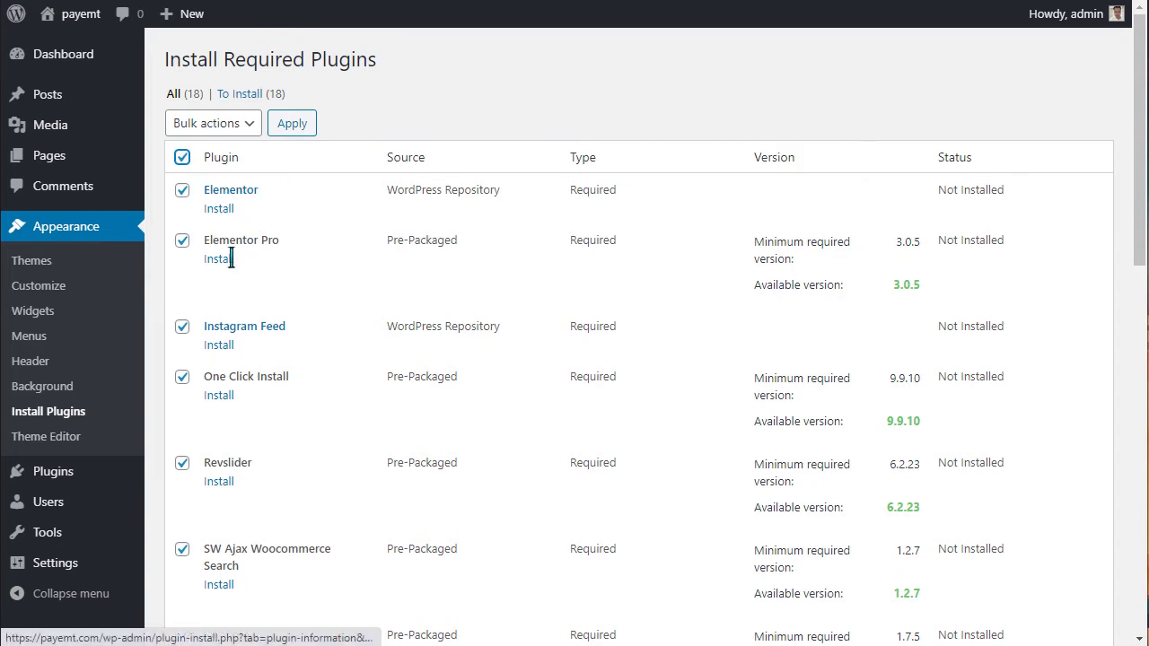
- Deselect Visual Composer, WordPress Seo and Contact Form 7 in the list of plugins to install
scroll(316, 293, down, 5)
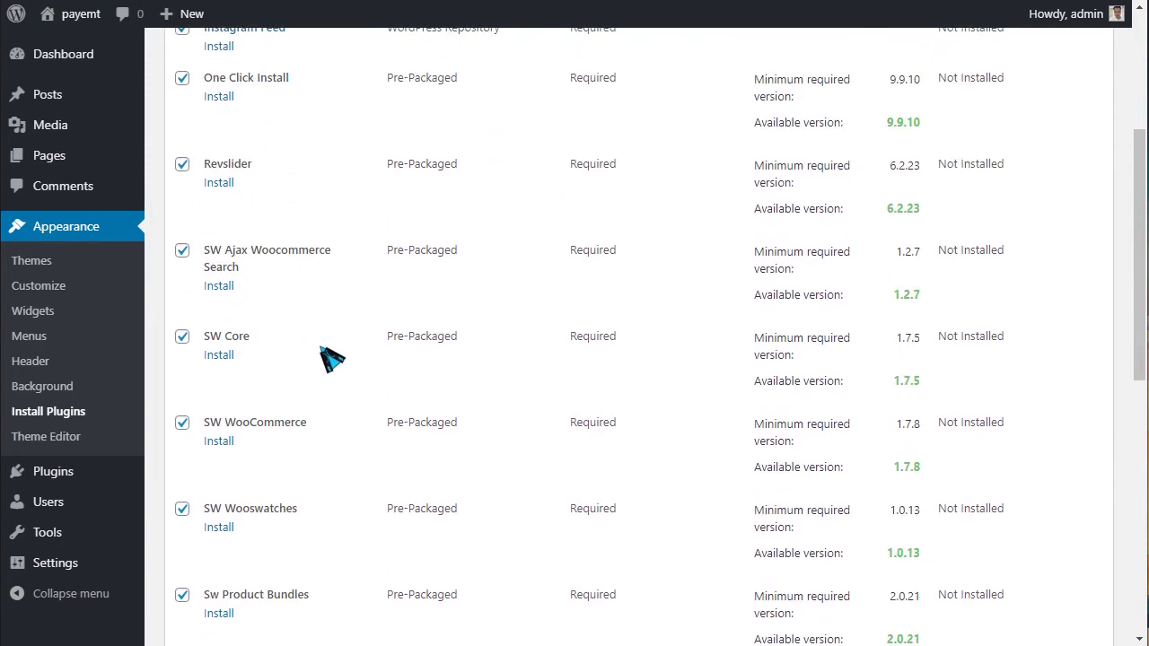
scroll(325, 352, down, 3)
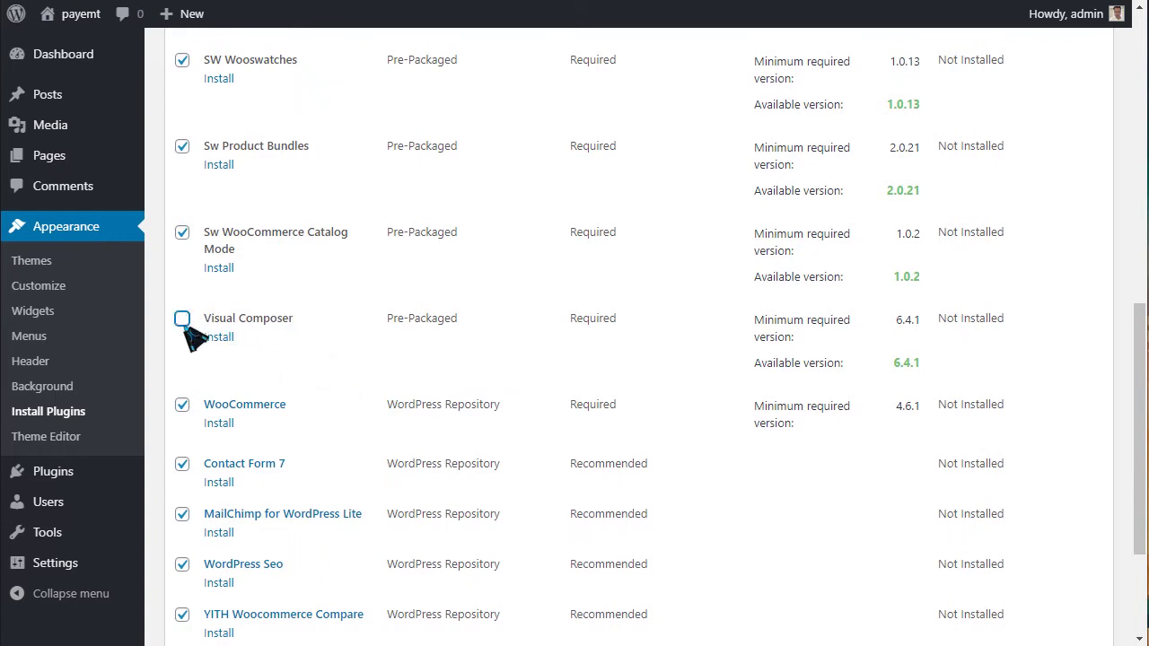
scroll(194, 336, down, 2)
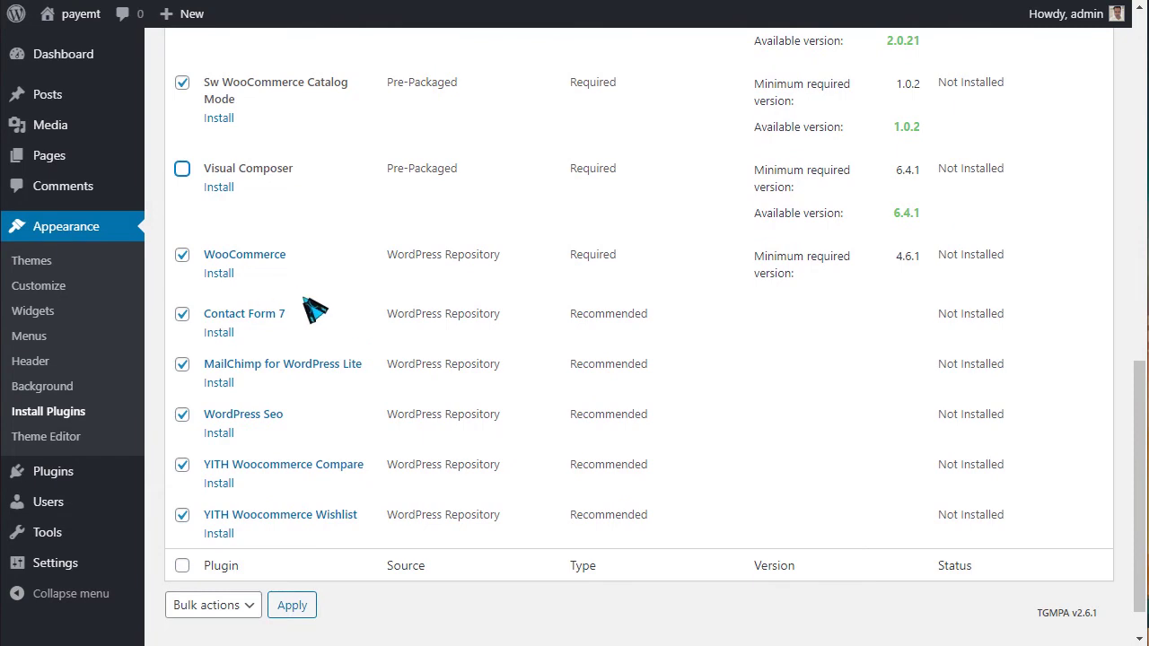
scroll(321, 325, up, 2)
scroll(325, 330, down, 3)
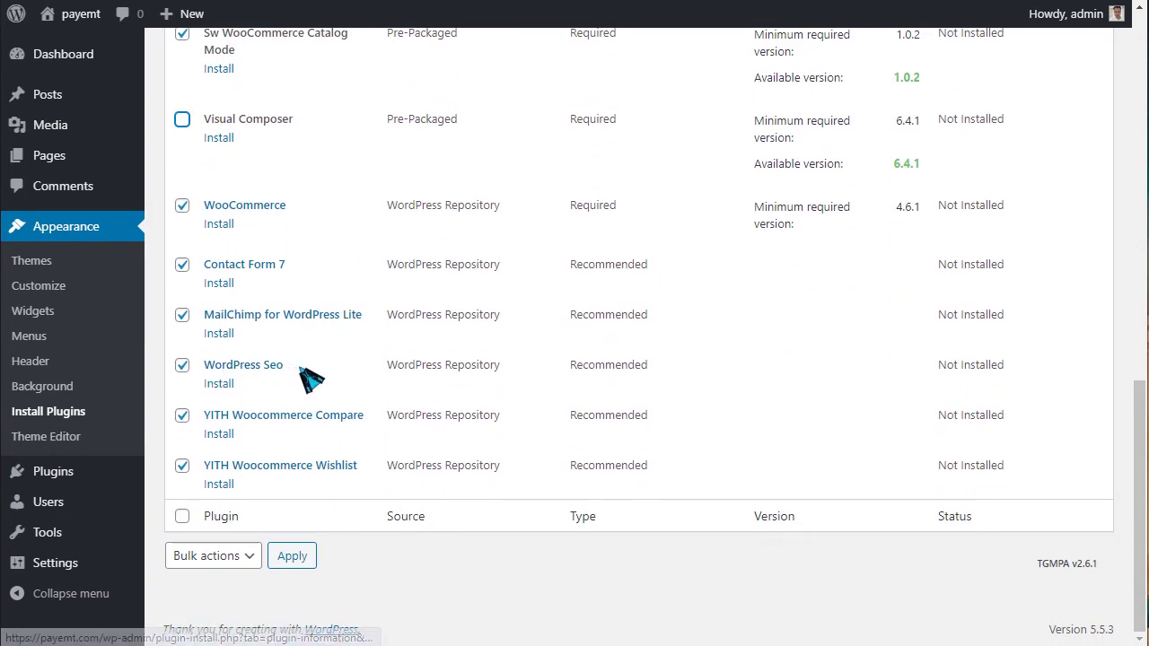
click(183, 366)
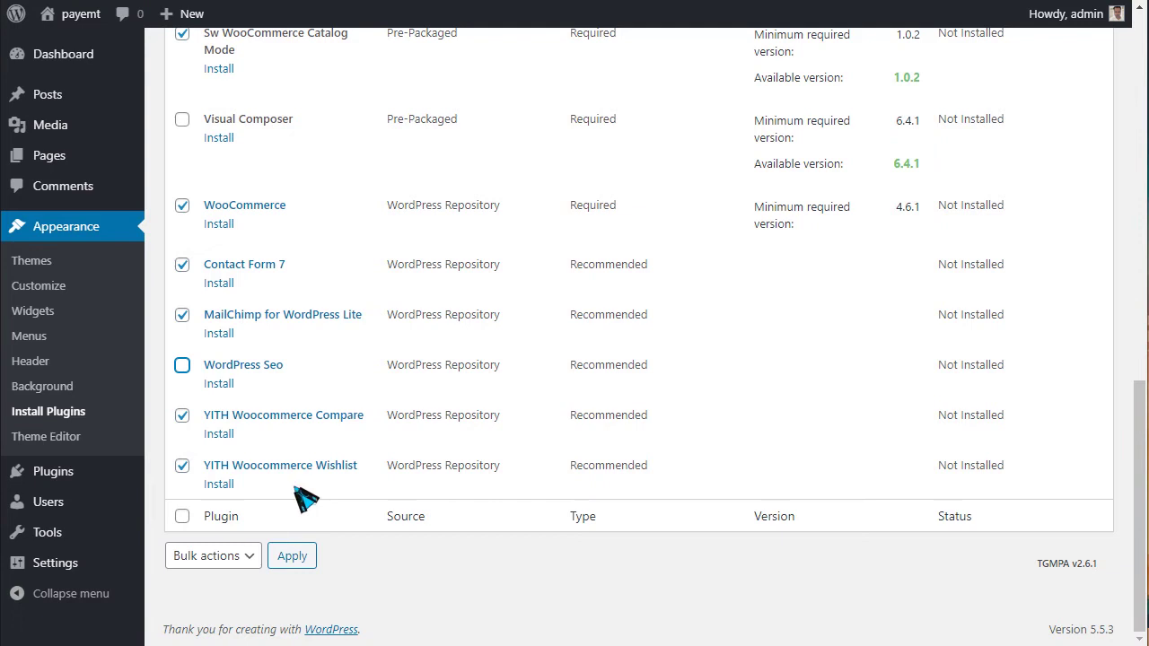
click(182, 266)
- Review the plugins still selected for installation, up to Elementor Pro near the start of the list
scroll(296, 274, up, 4)
scroll(293, 257, up, 5)
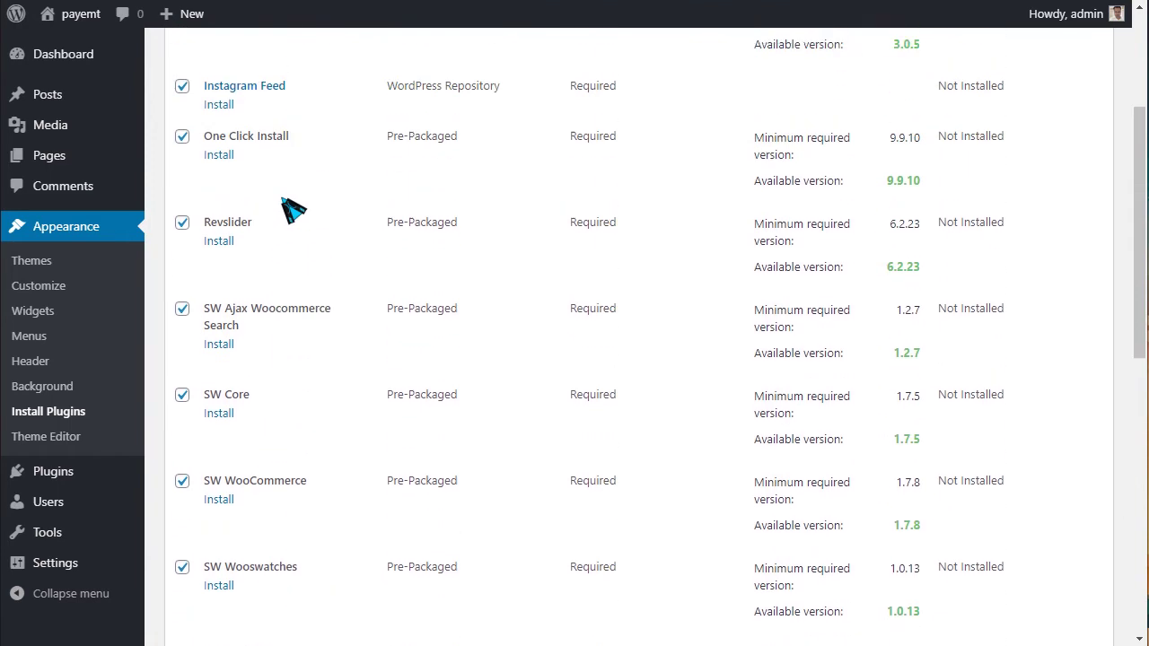
scroll(293, 209, up, 3)
drag(220, 192, 299, 205)
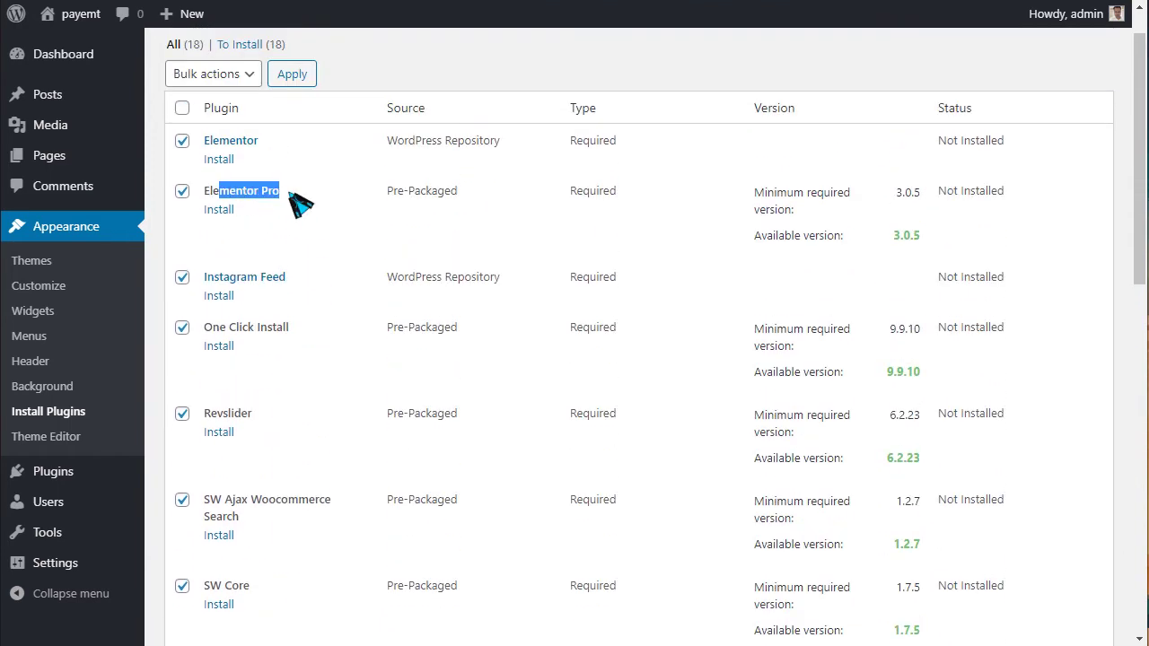
- Install all selected required plugins in bulk and follow the installation log through to the last plugin
click(219, 77)
click(194, 118)
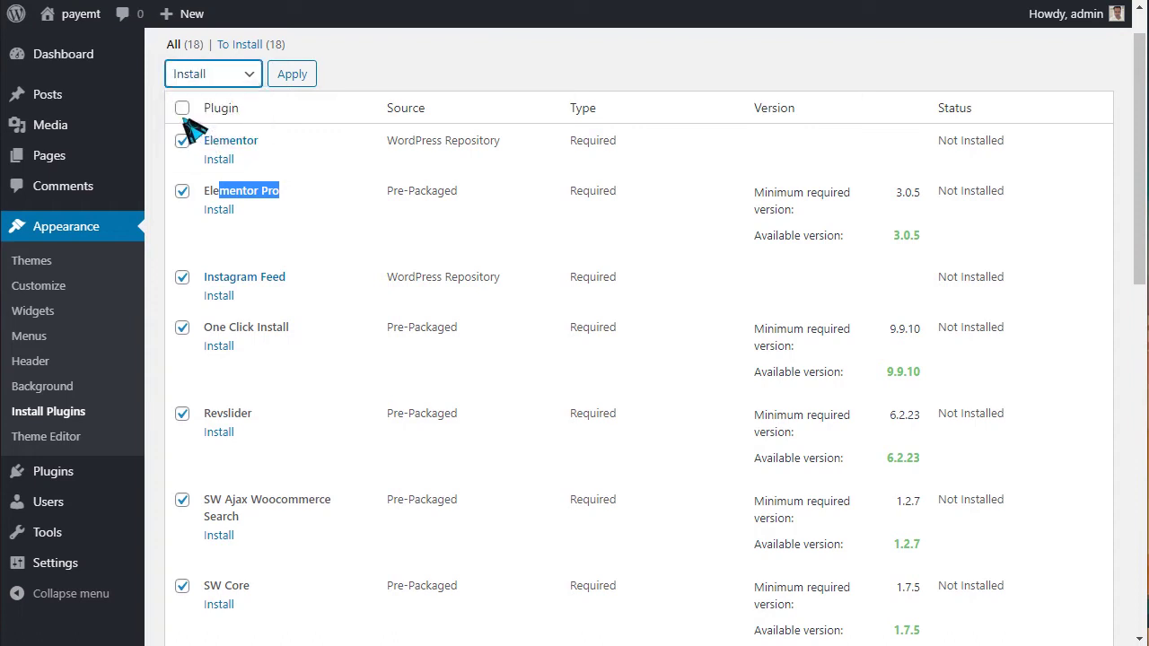
click(308, 76)
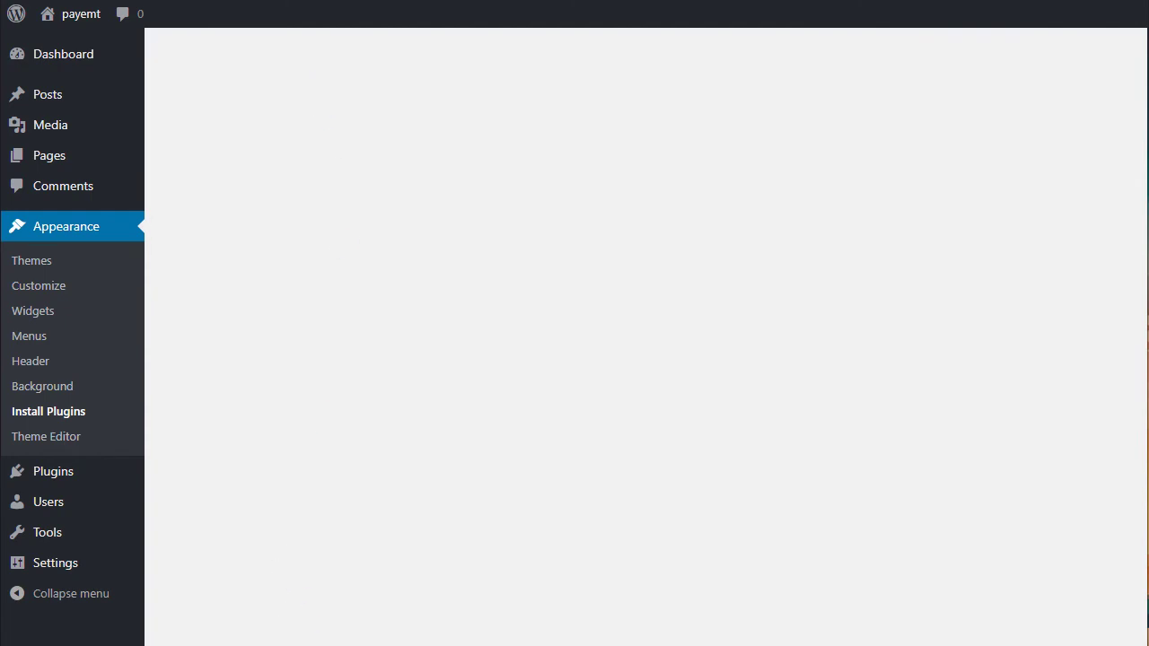
right_click(361, 504)
click(362, 557)
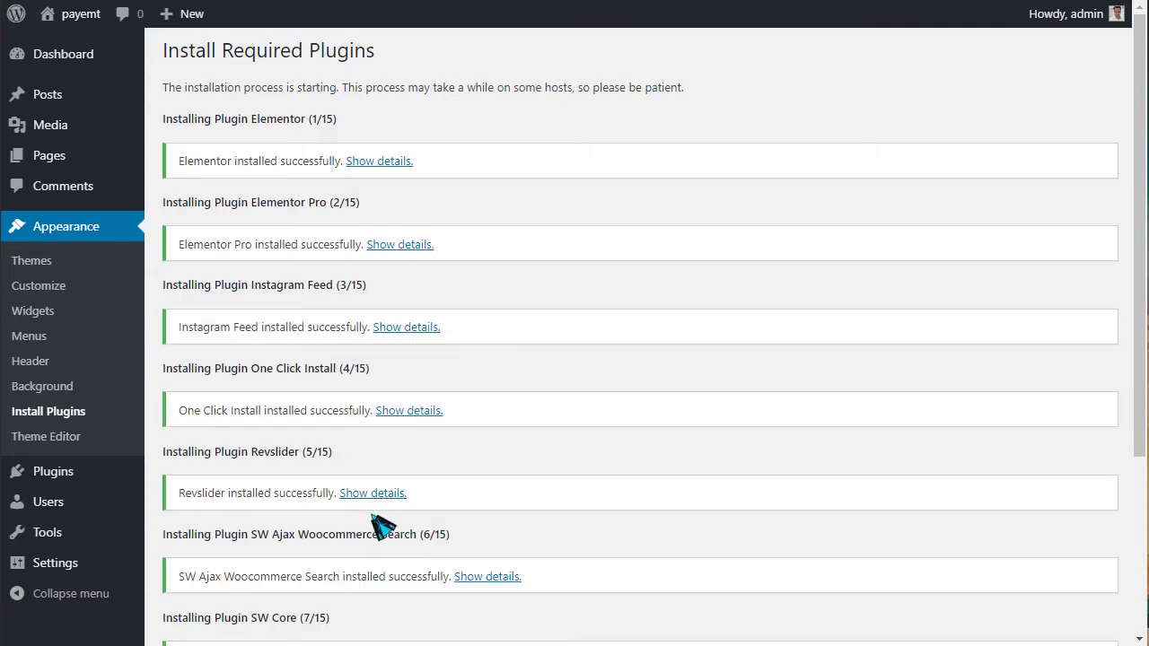
scroll(153, 405, down, 3)
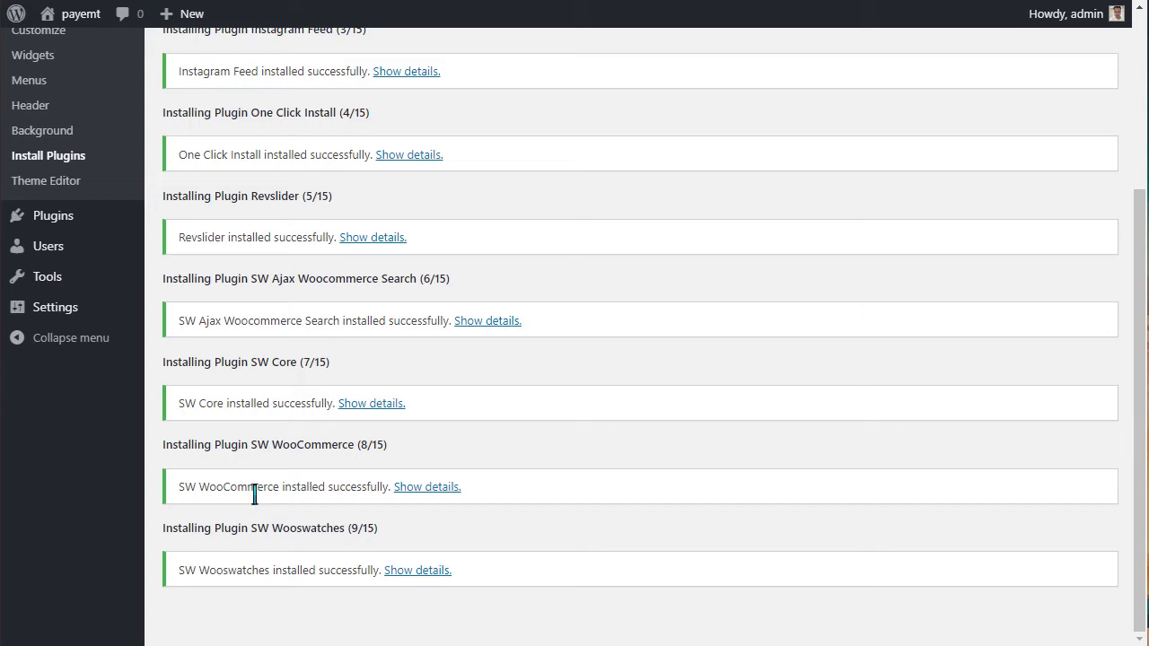
scroll(255, 492, up, 3)
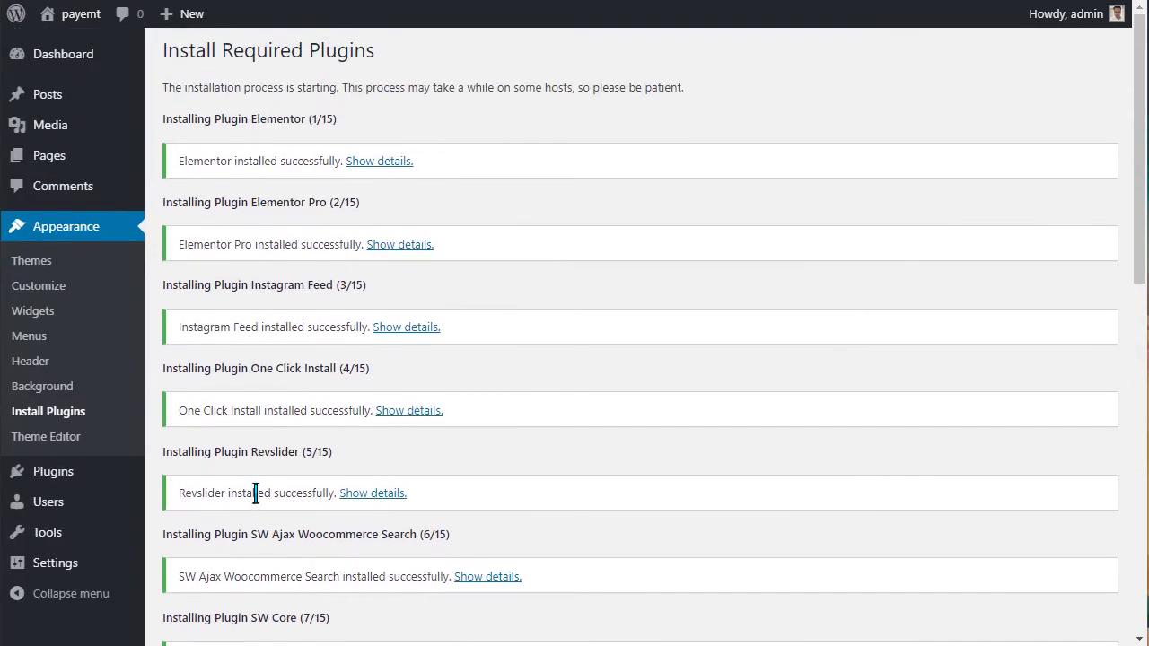
scroll(255, 493, down, 10)
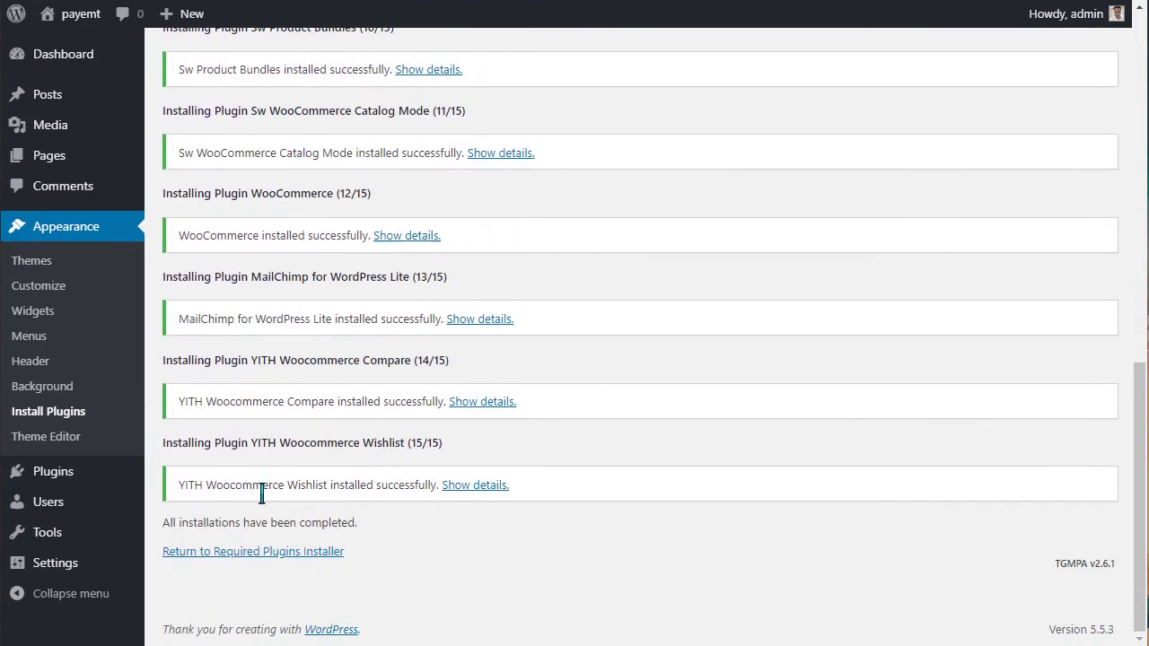
- Return to the required plugins list, select every plugin and activate them in bulk
click(261, 555)
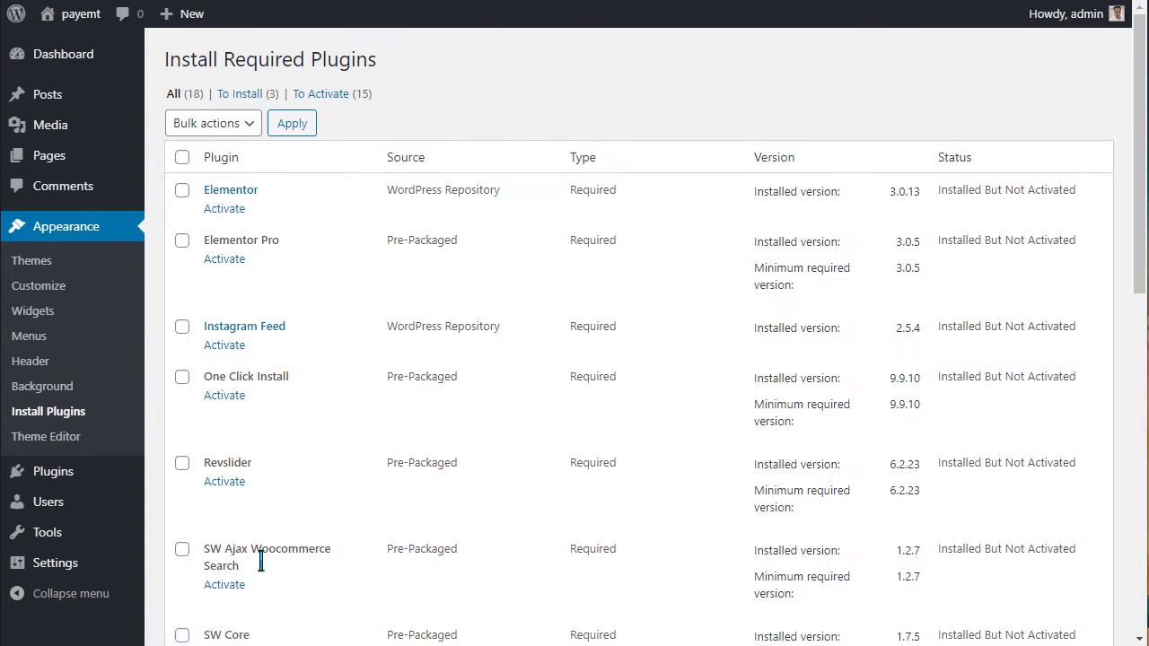
click(182, 158)
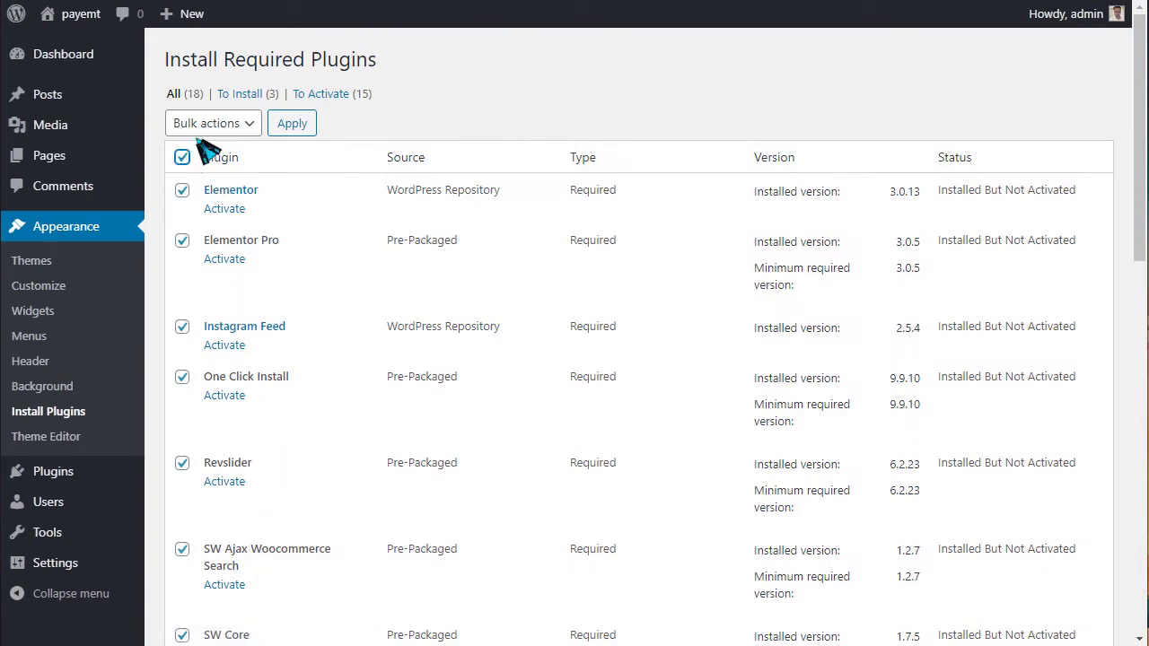
click(220, 126)
click(207, 201)
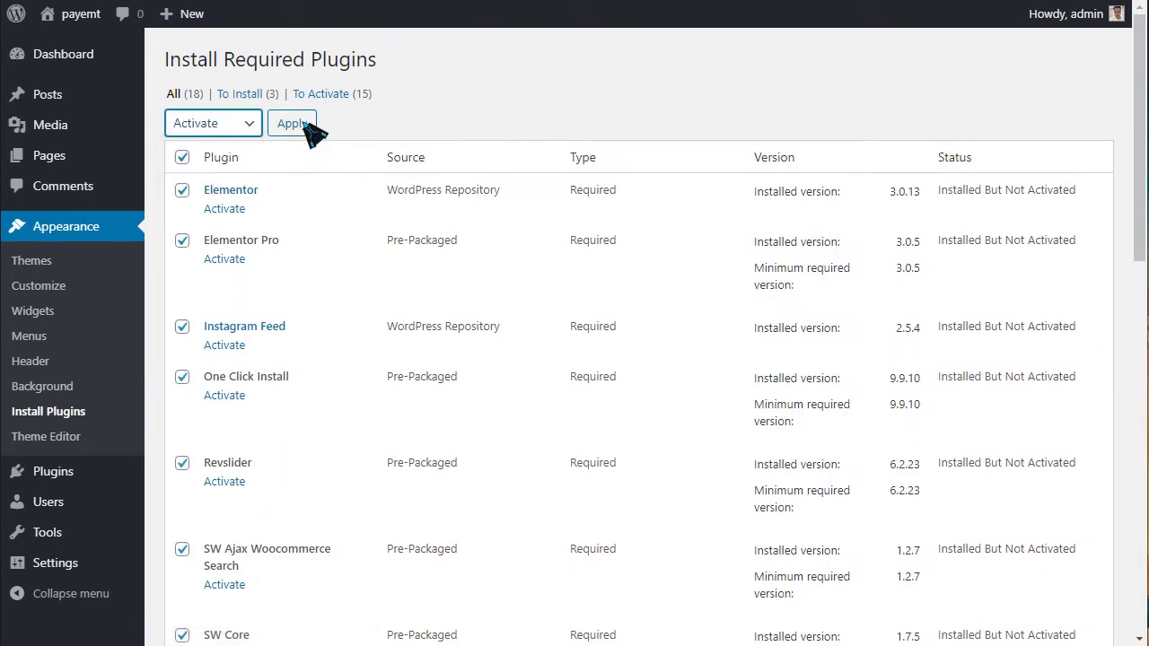
click(305, 127)
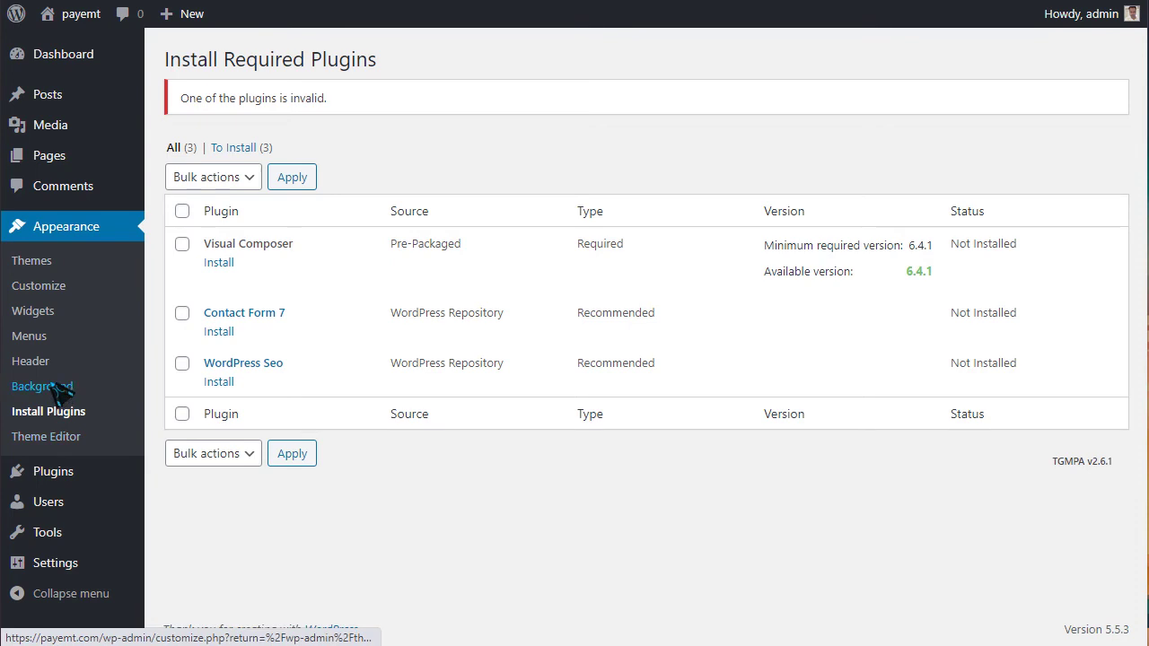
- Open the dashboard, skip the store details in the WooCommerce setup wizard and opt in to usage tracking
mouse_move(72, 63)
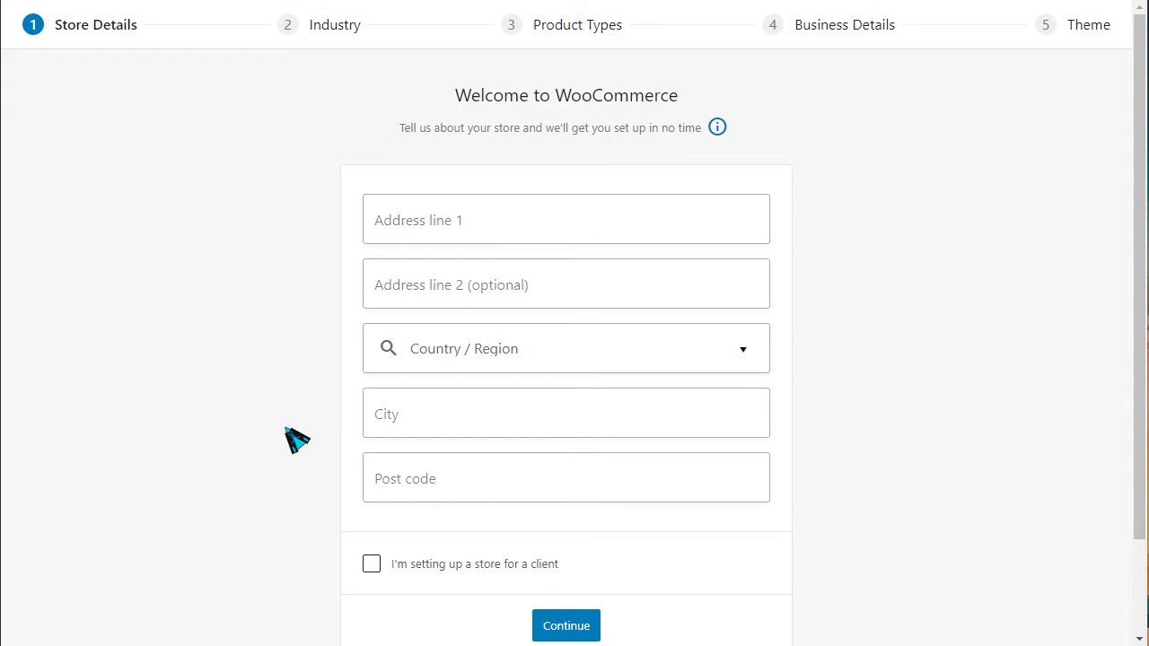
scroll(287, 377, down, 1)
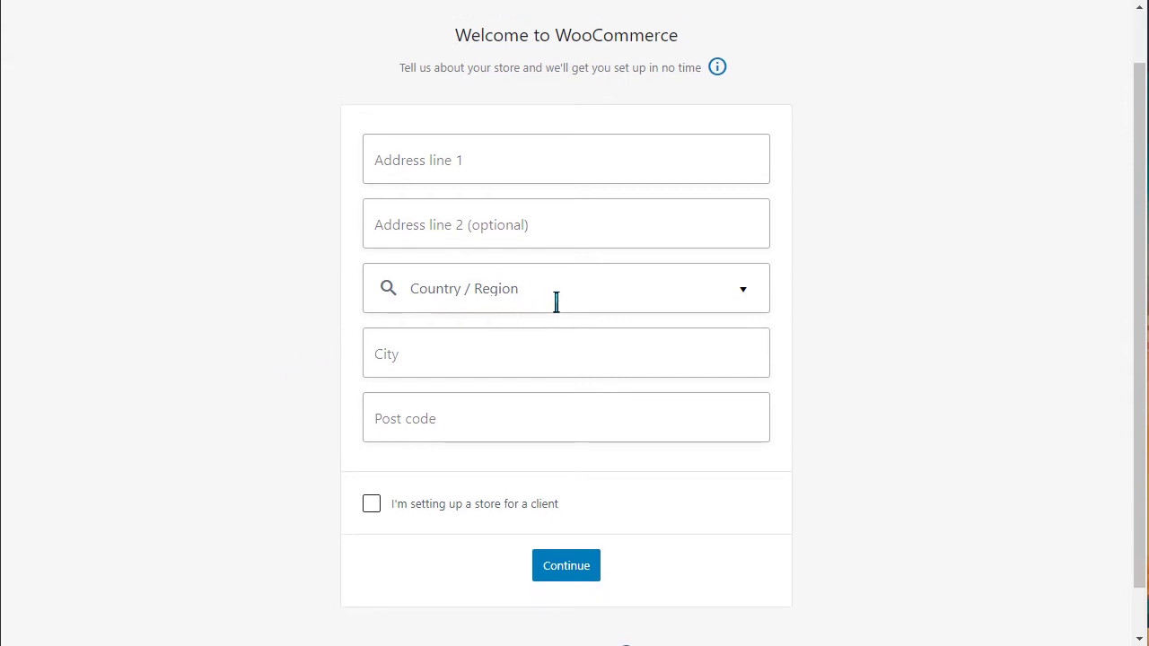
scroll(410, 436, down, 1)
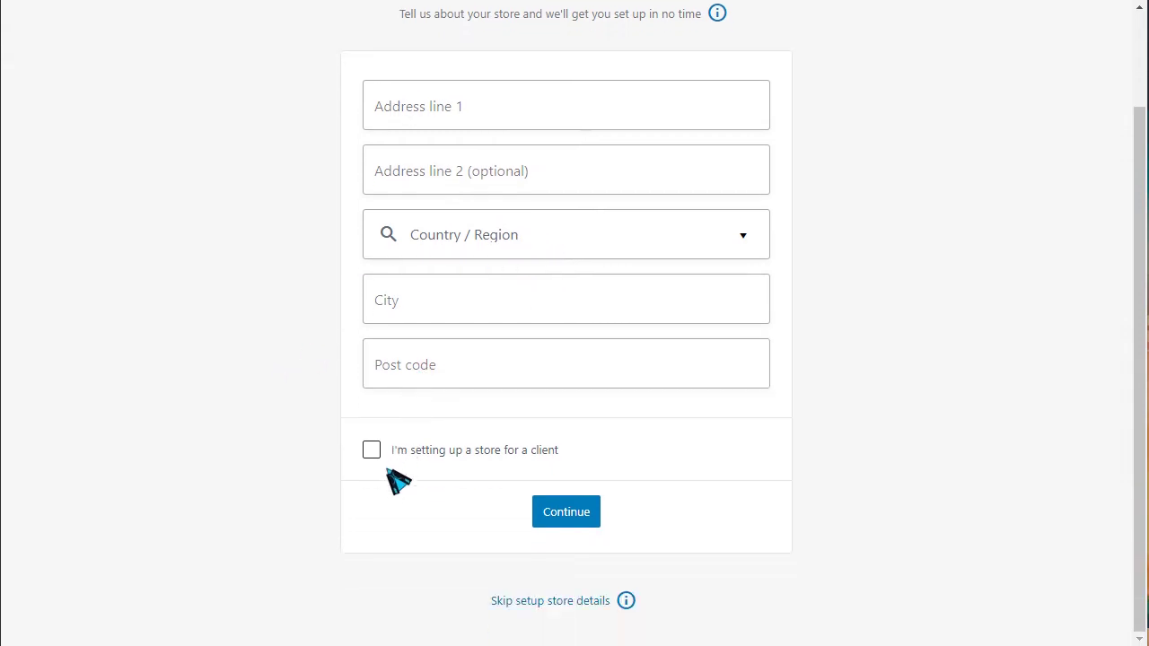
click(547, 604)
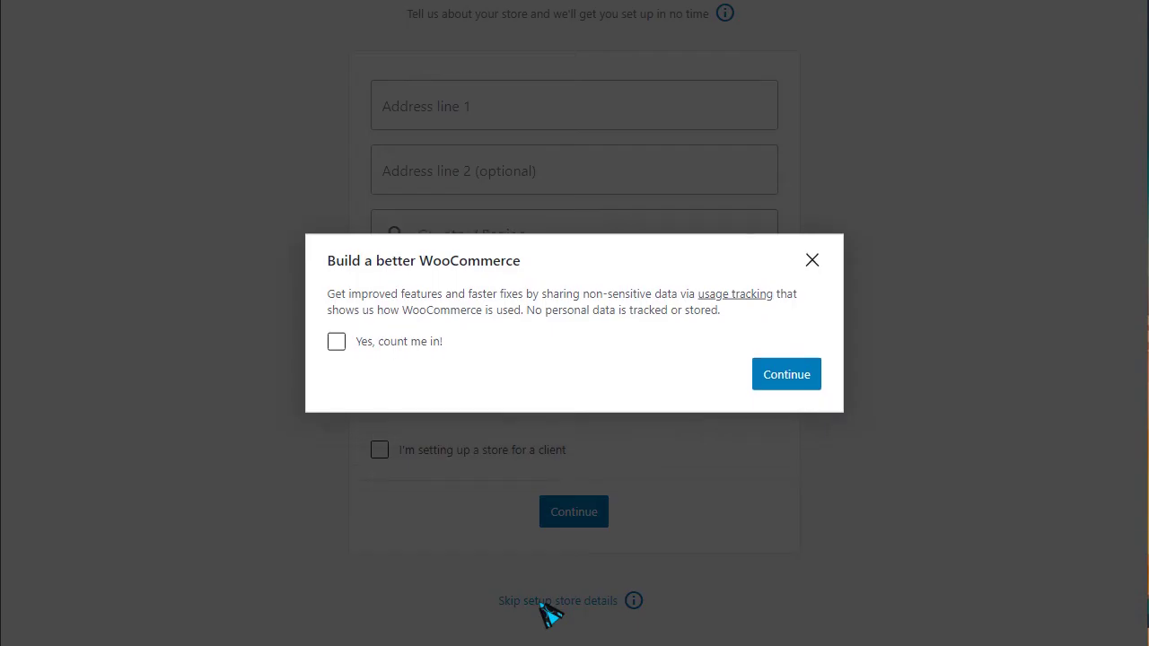
click(395, 343)
click(787, 377)
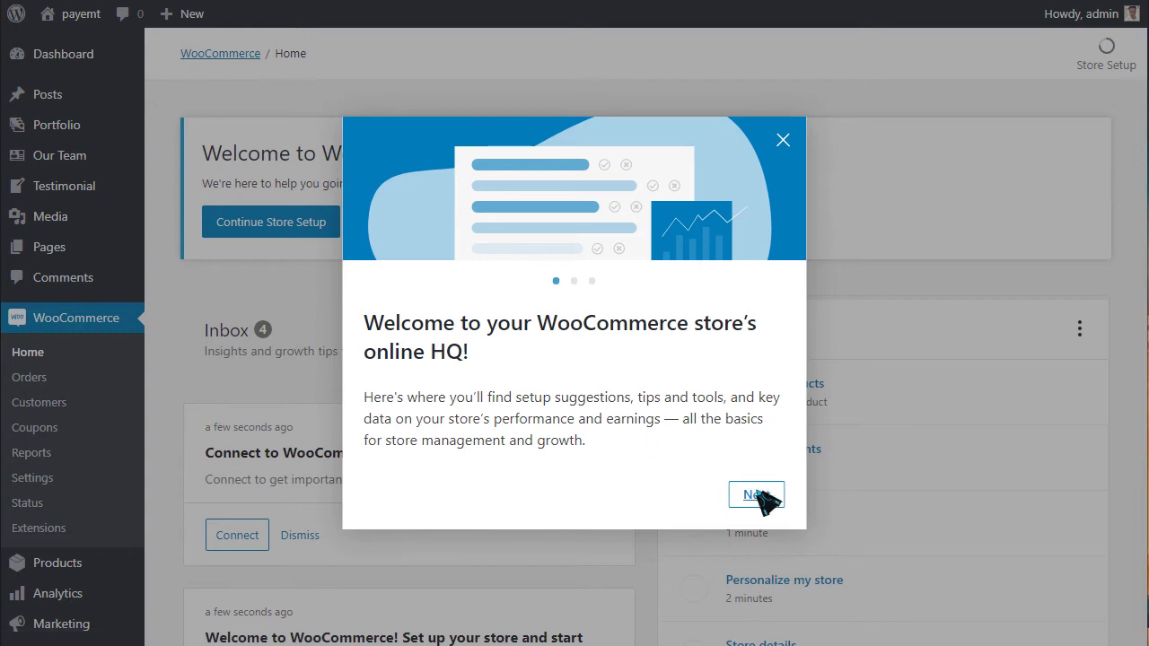
- Go through the WooCommerce welcome introduction to its end and close it
click(756, 496)
click(759, 499)
click(756, 499)
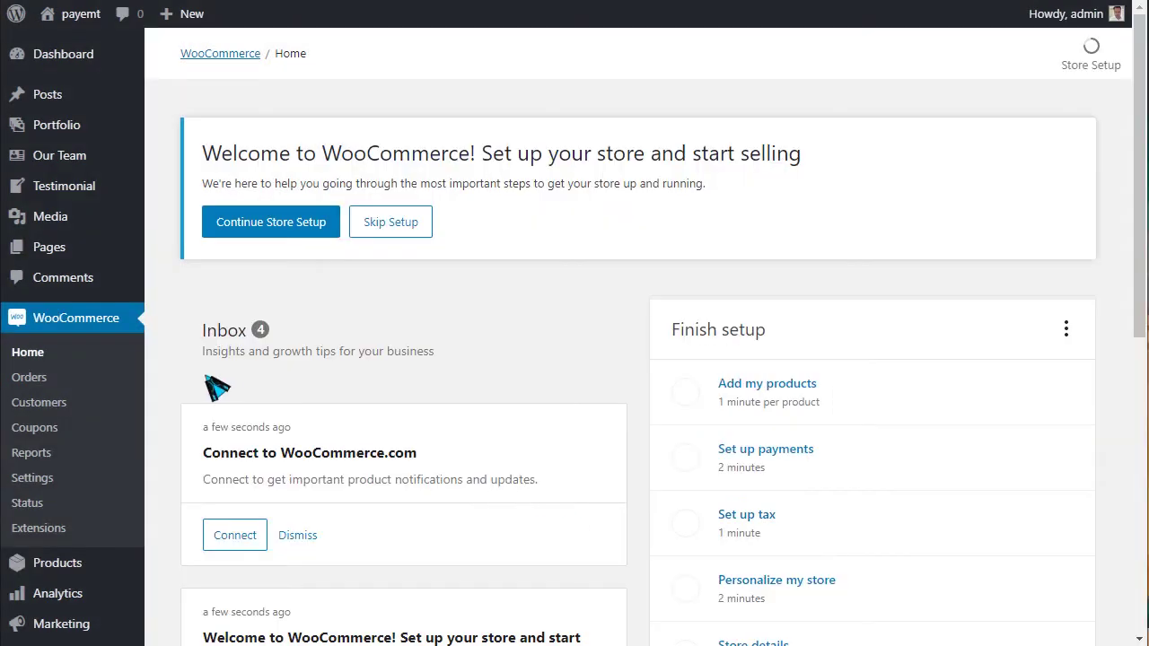
- Open the Import Demo Data page and dismiss the notice about the theme's required and recommended plugins
scroll(141, 403, down, 3)
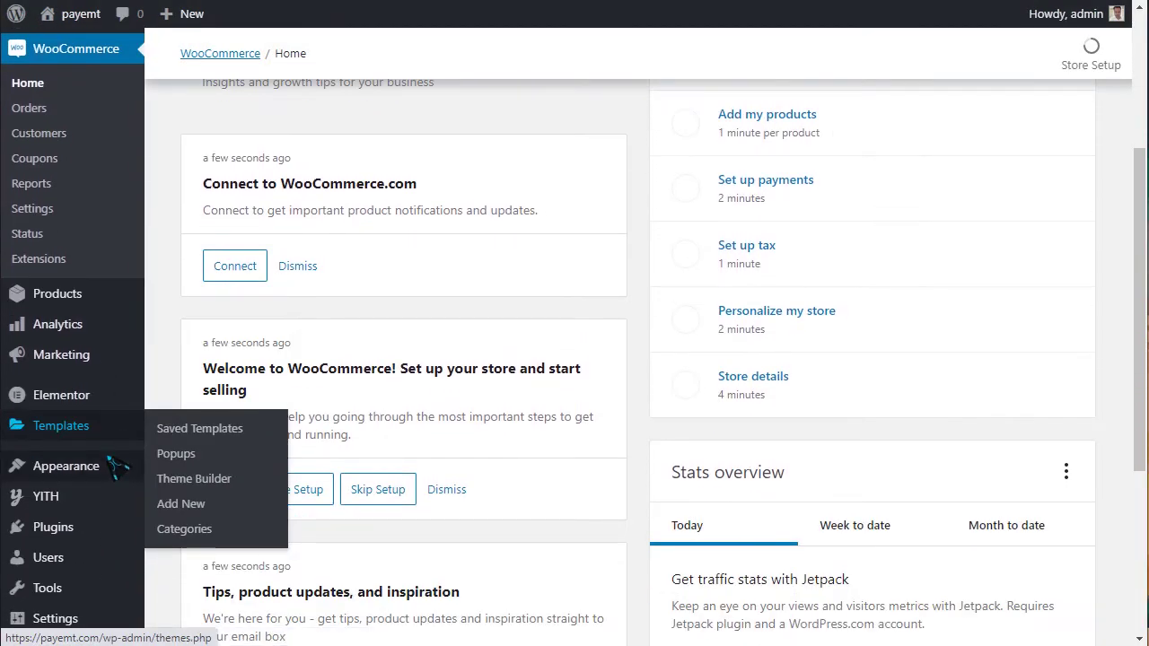
mouse_move(106, 461)
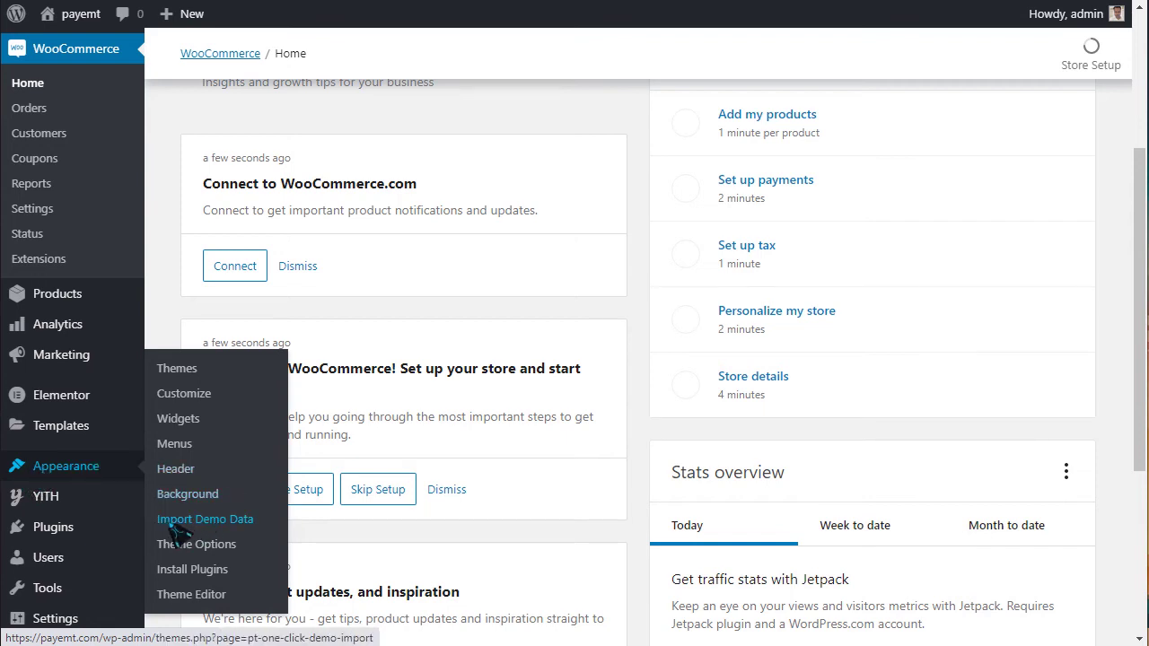
click(237, 531)
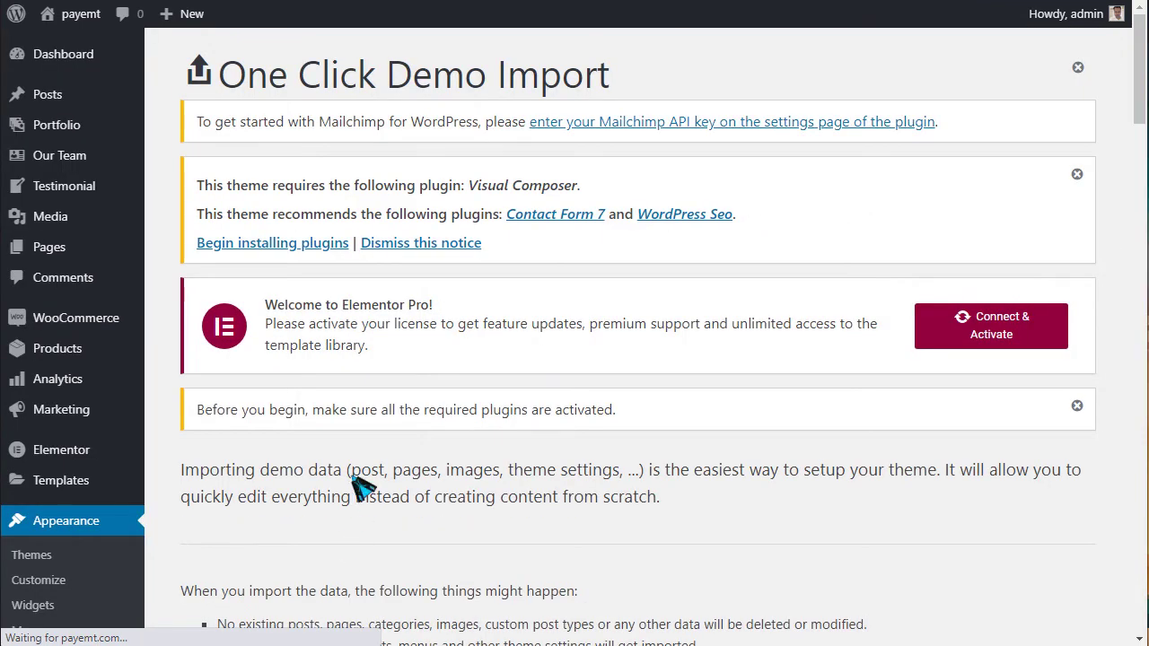
click(380, 255)
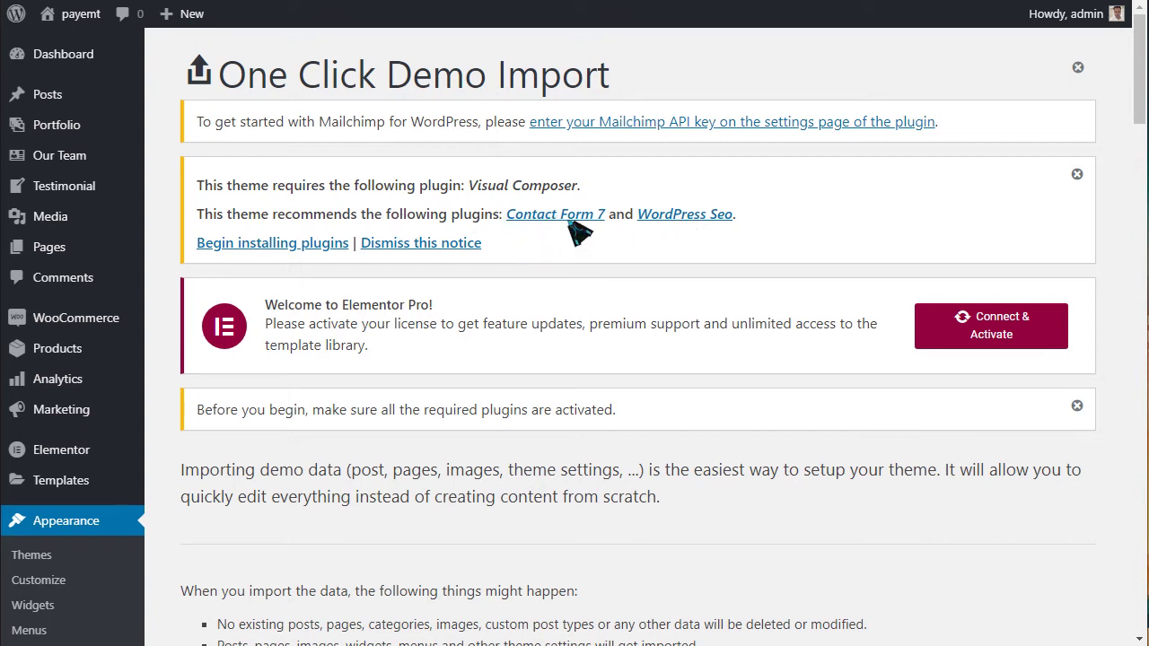
click(410, 247)
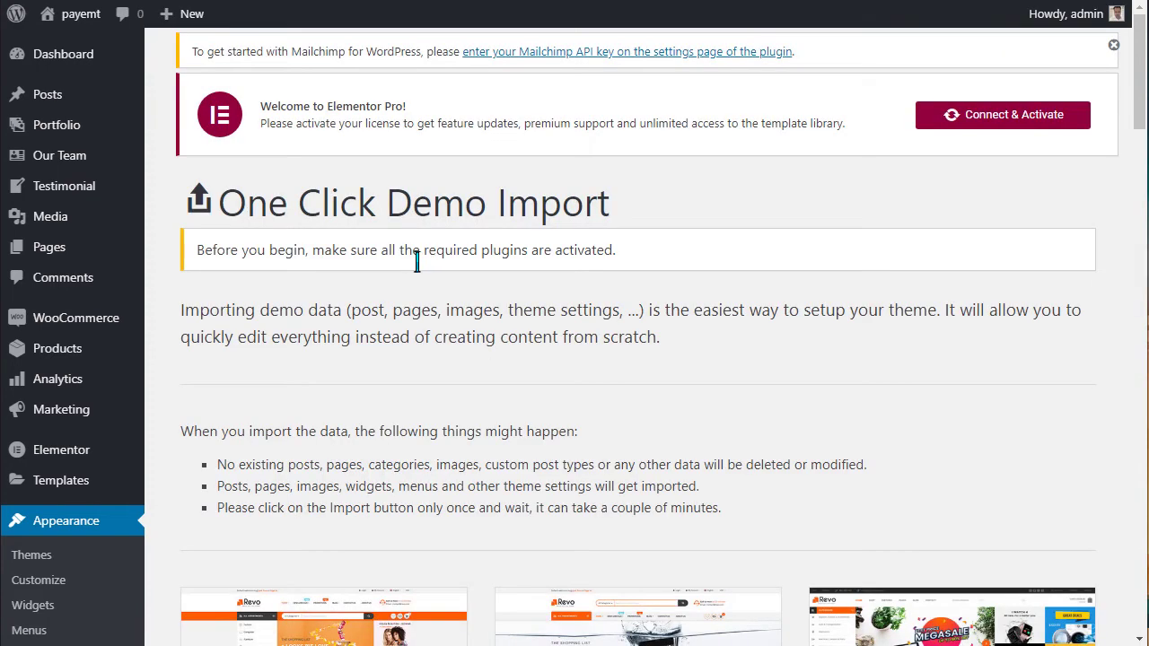
- Examine the Elementor Pro licence notice and browse the Revo store demos available for import
scroll(259, 267, down, 2)
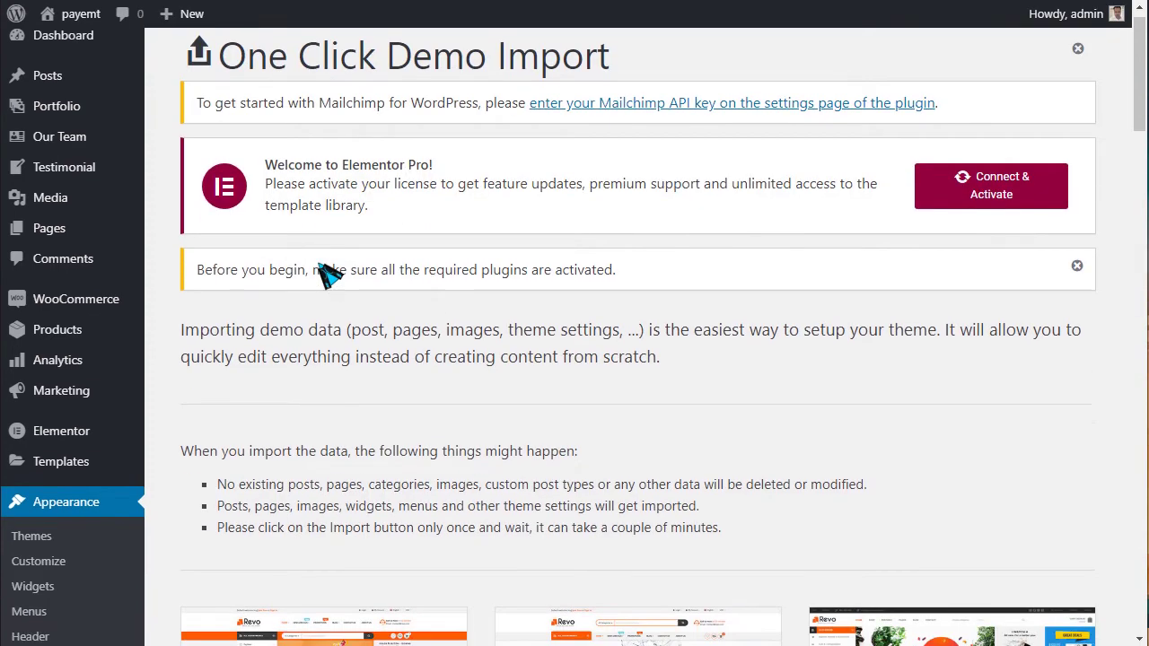
scroll(697, 265, up, 2)
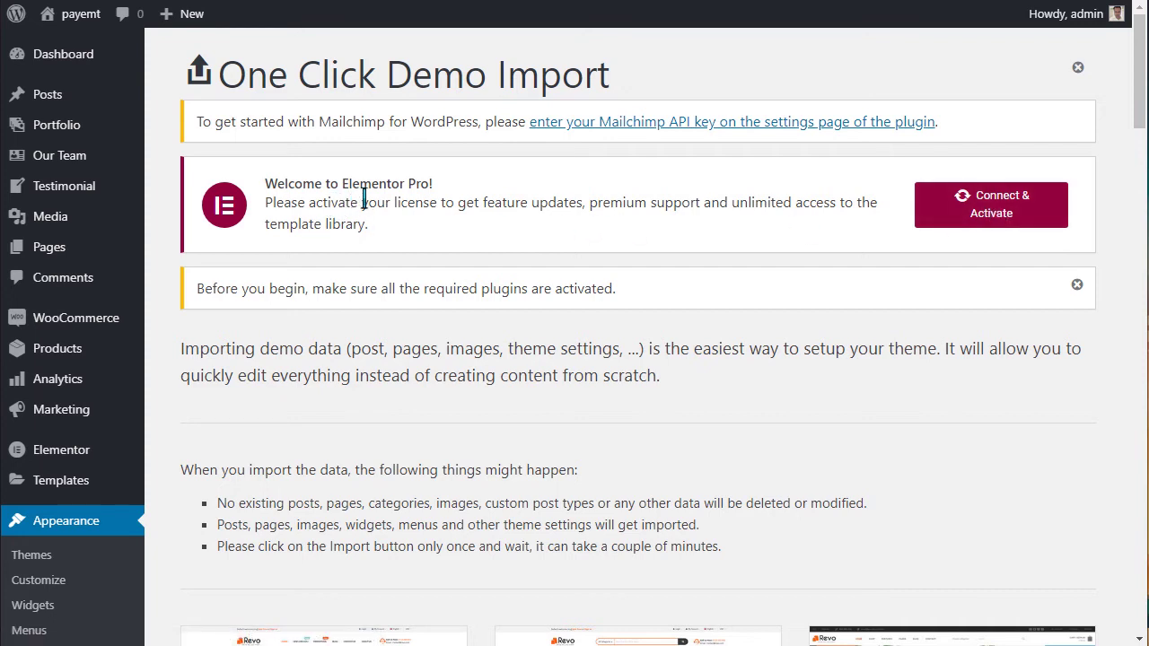
drag(349, 184, 435, 184)
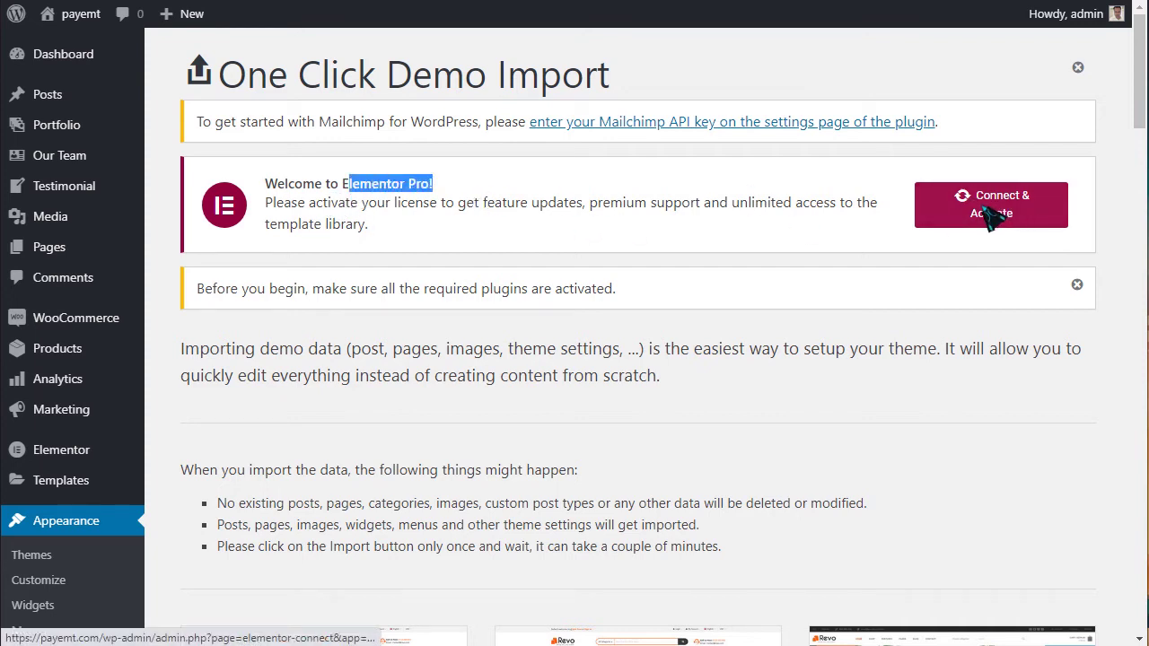
scroll(476, 283, down, 2)
scroll(476, 283, down, 4)
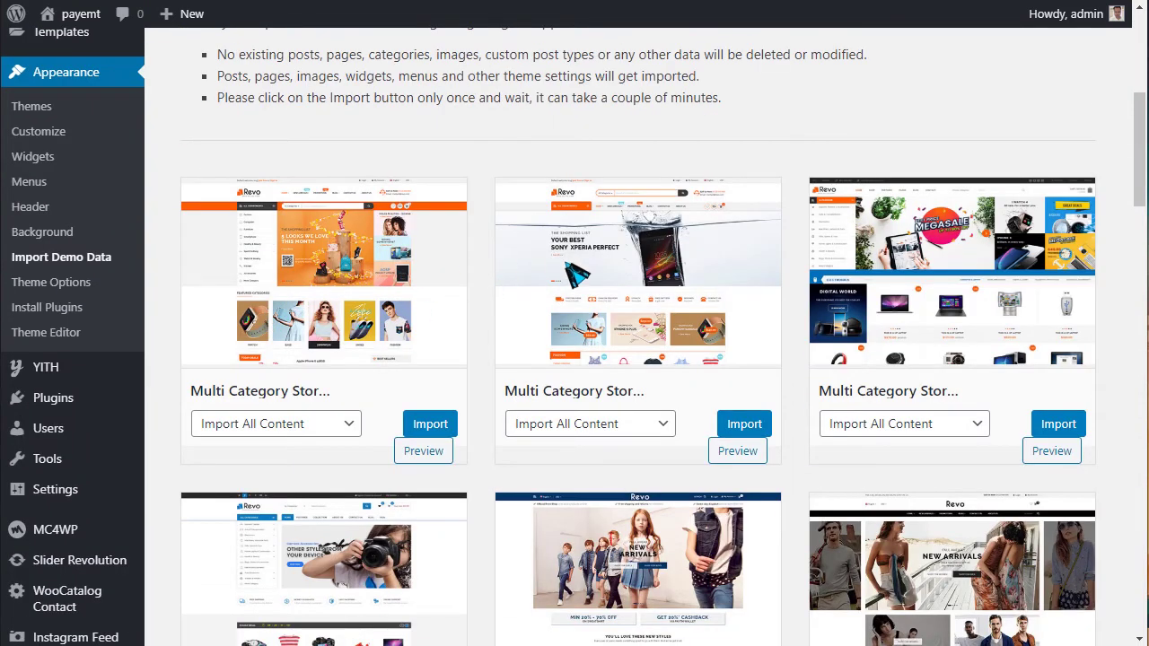
scroll(884, 303, down, 4)
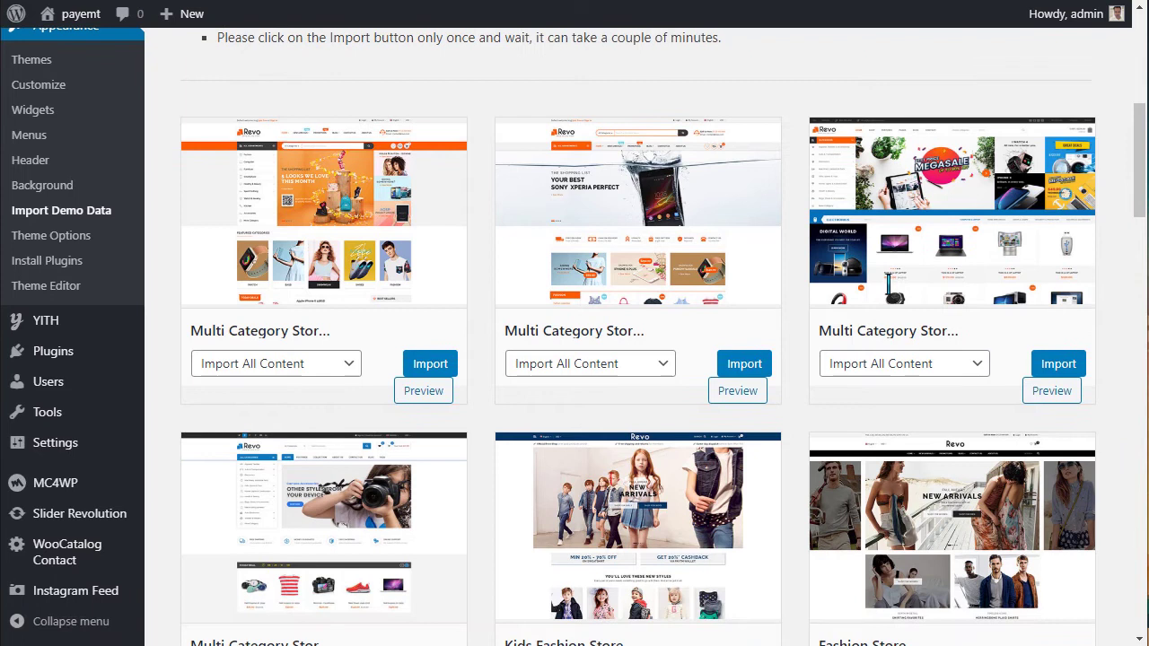
scroll(898, 269, down, 5)
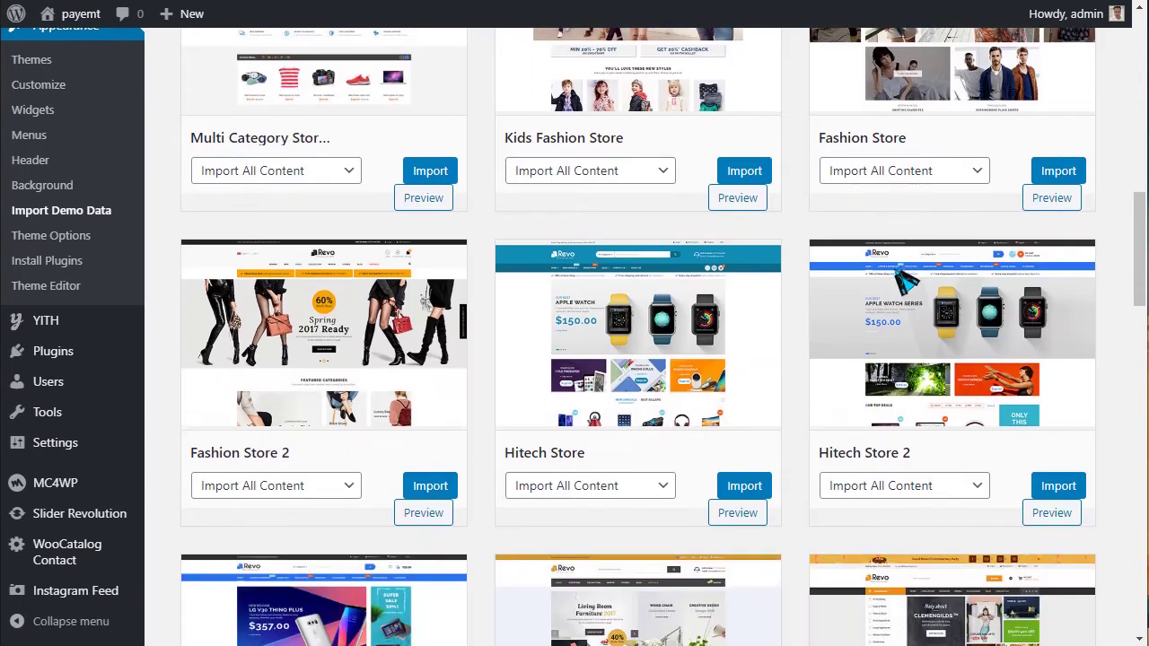
scroll(440, 538, up, 6)
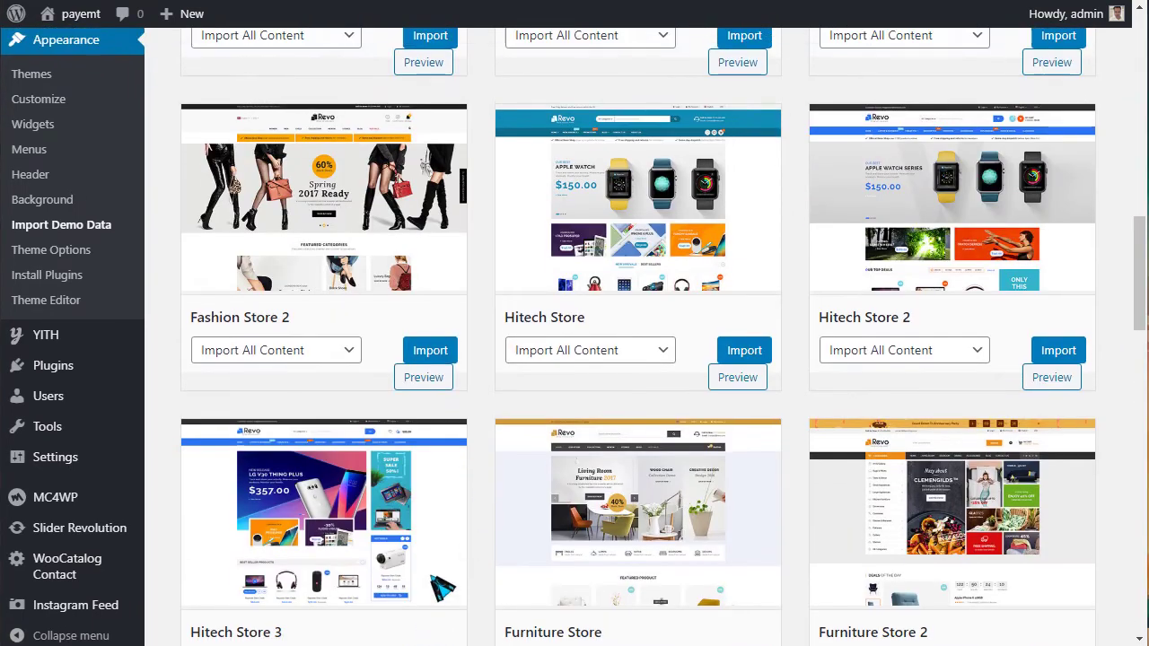
scroll(440, 538, up, 6)
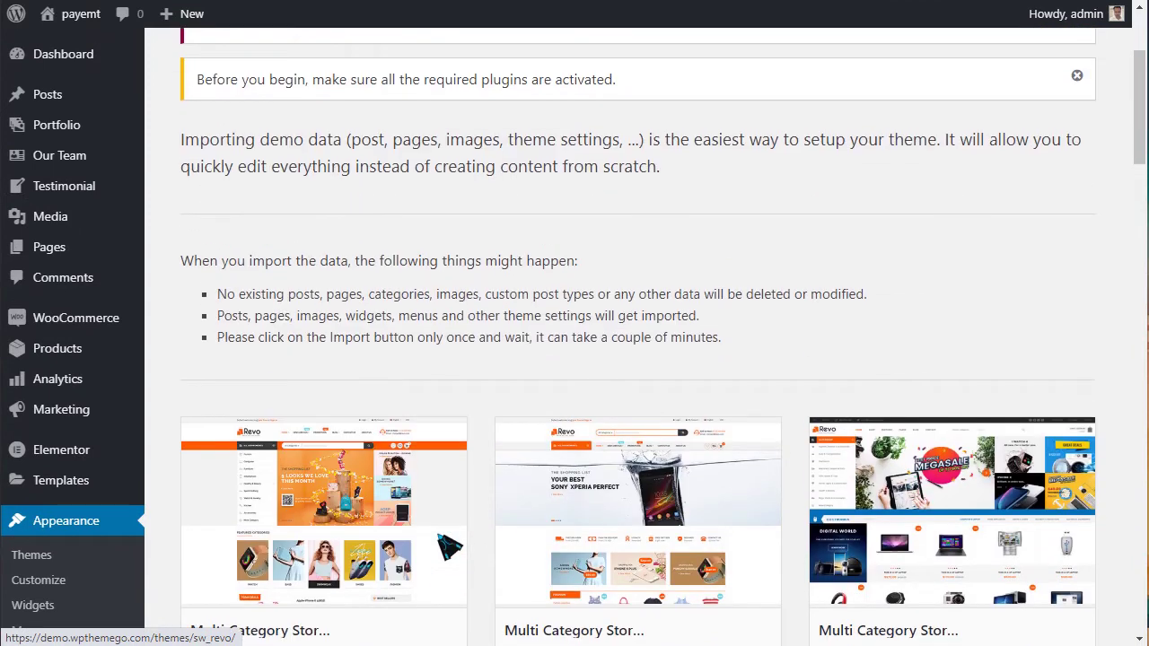
- Import the Multi Category Store 1 demo with the Import All Content option and confirm the import
scroll(474, 449, down, 2)
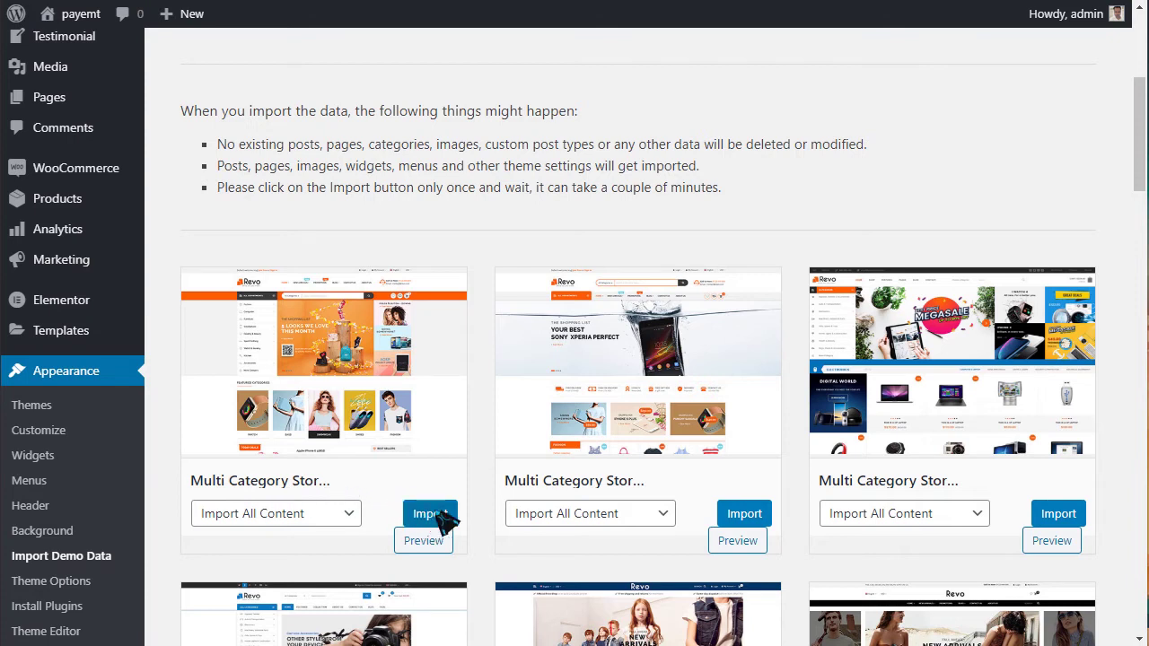
click(351, 515)
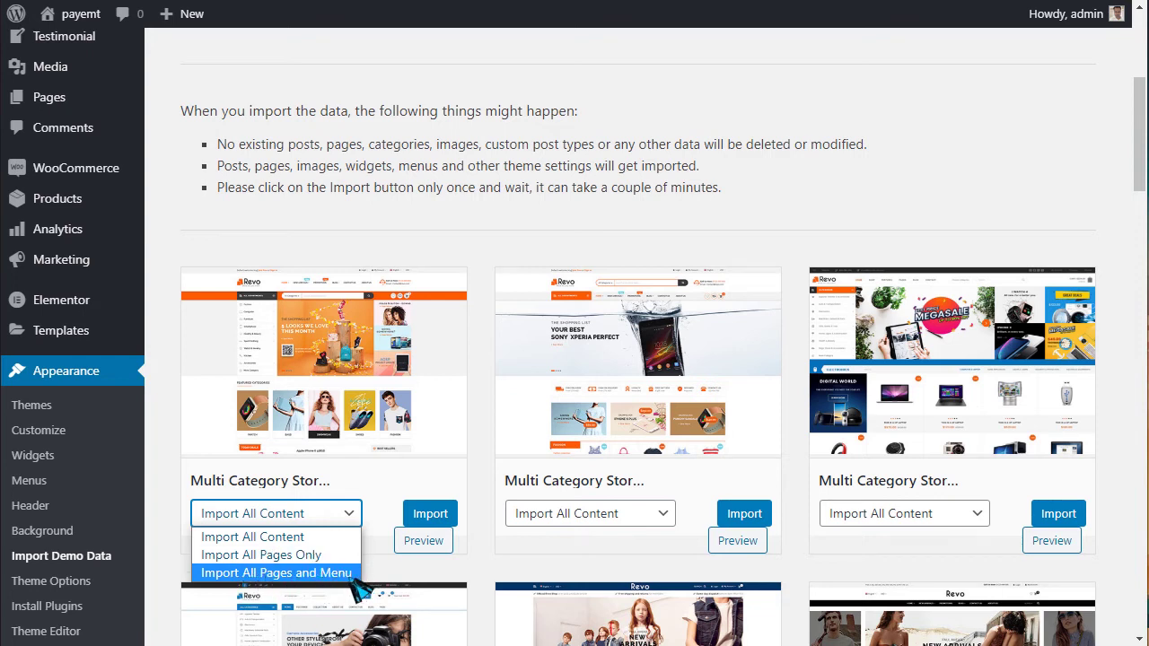
click(269, 535)
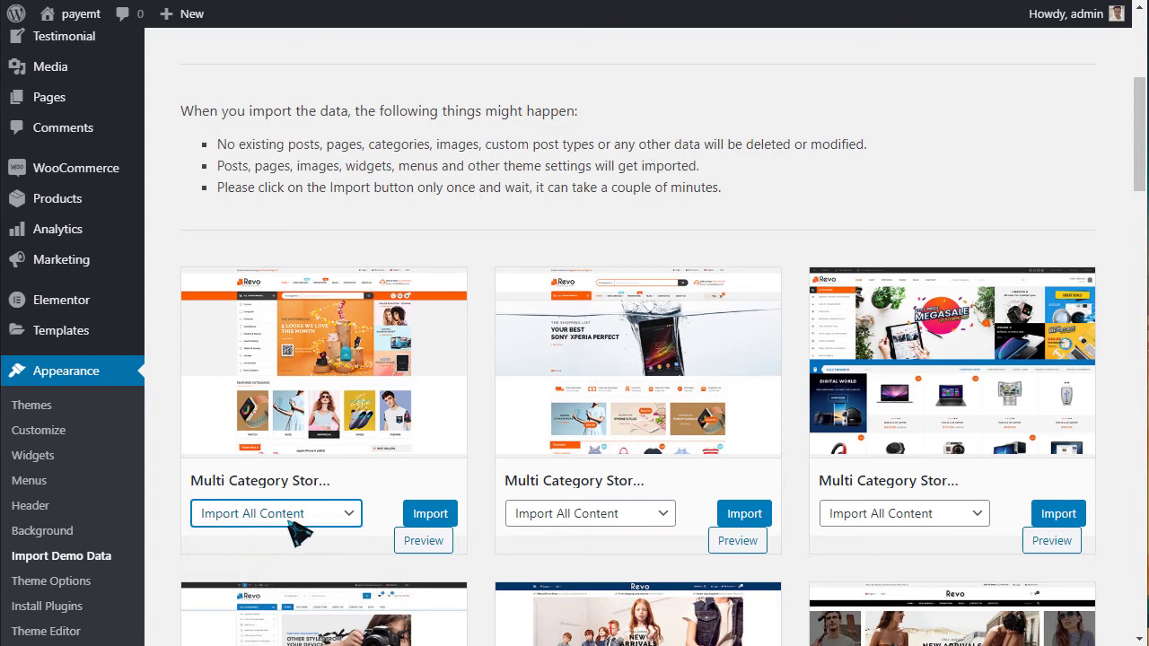
click(436, 522)
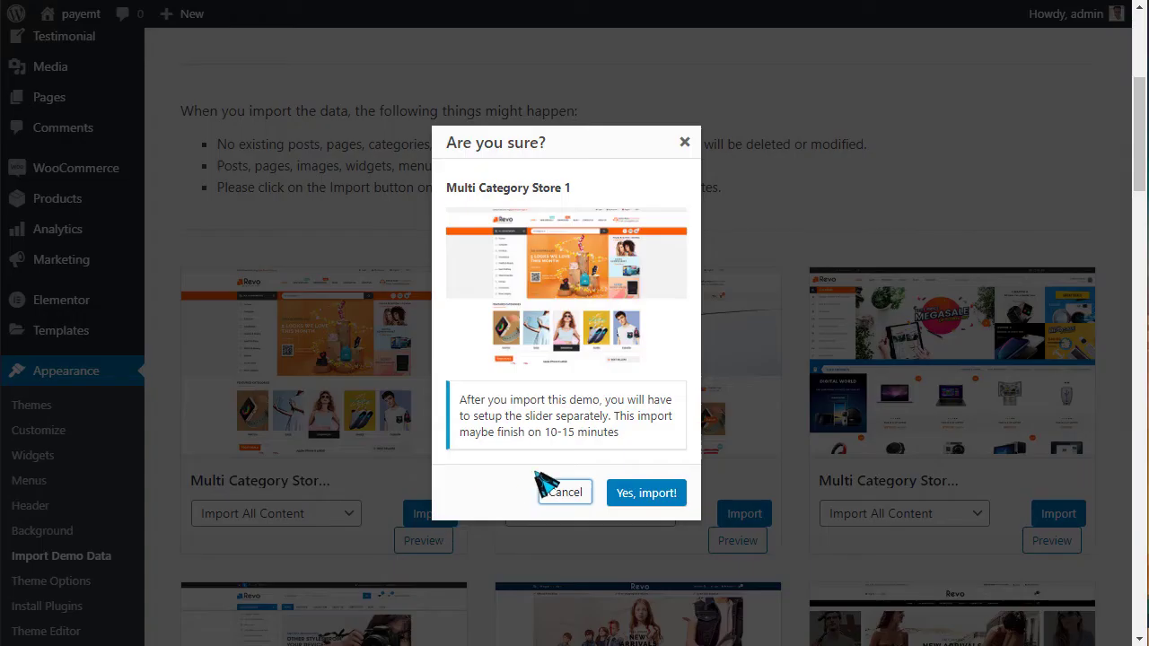
drag(461, 403, 623, 443)
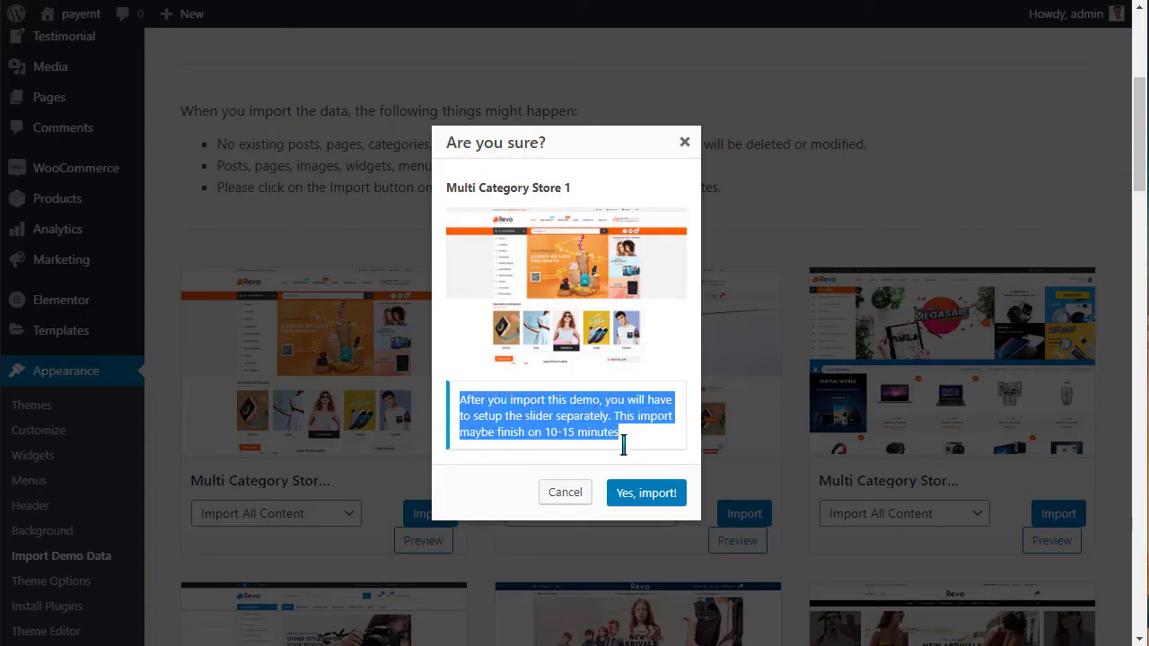
click(648, 497)
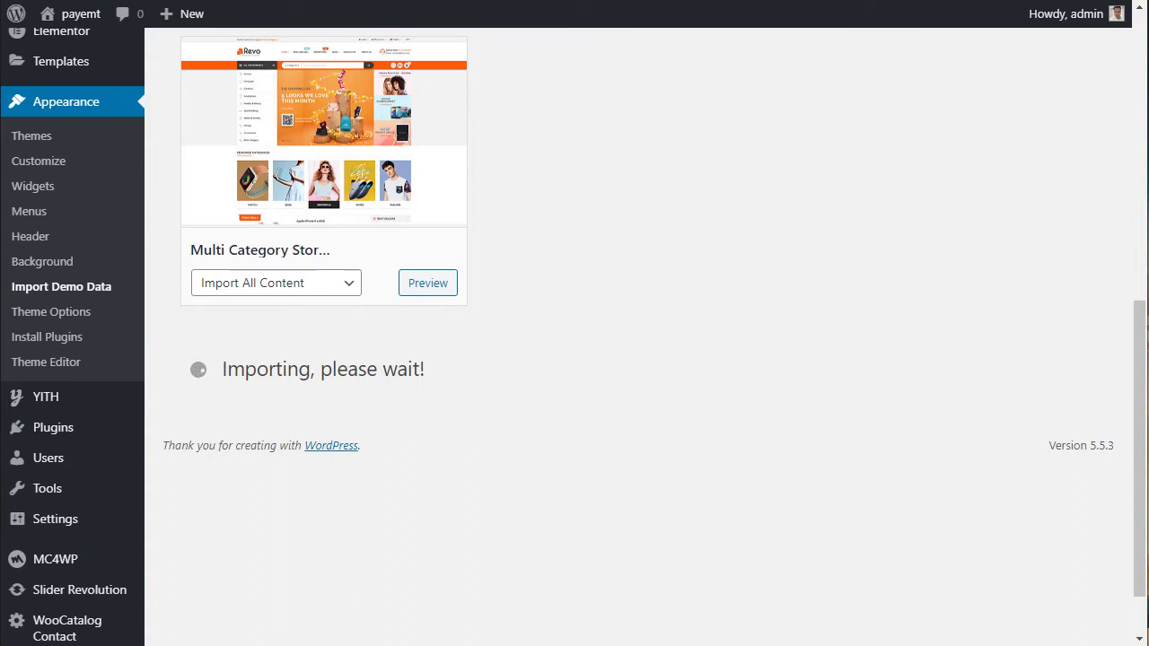
- Read the closing message of the demo import below the selected Multi Category Store demo
scroll(628, 534, up, 4)
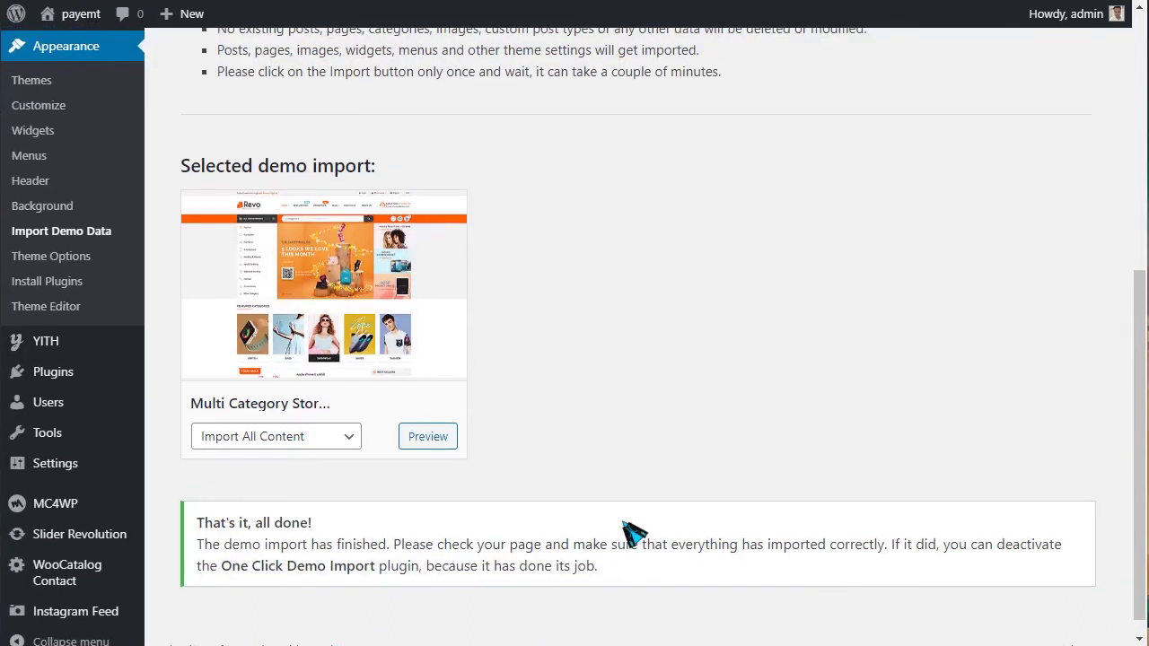
scroll(643, 471, down, 4)
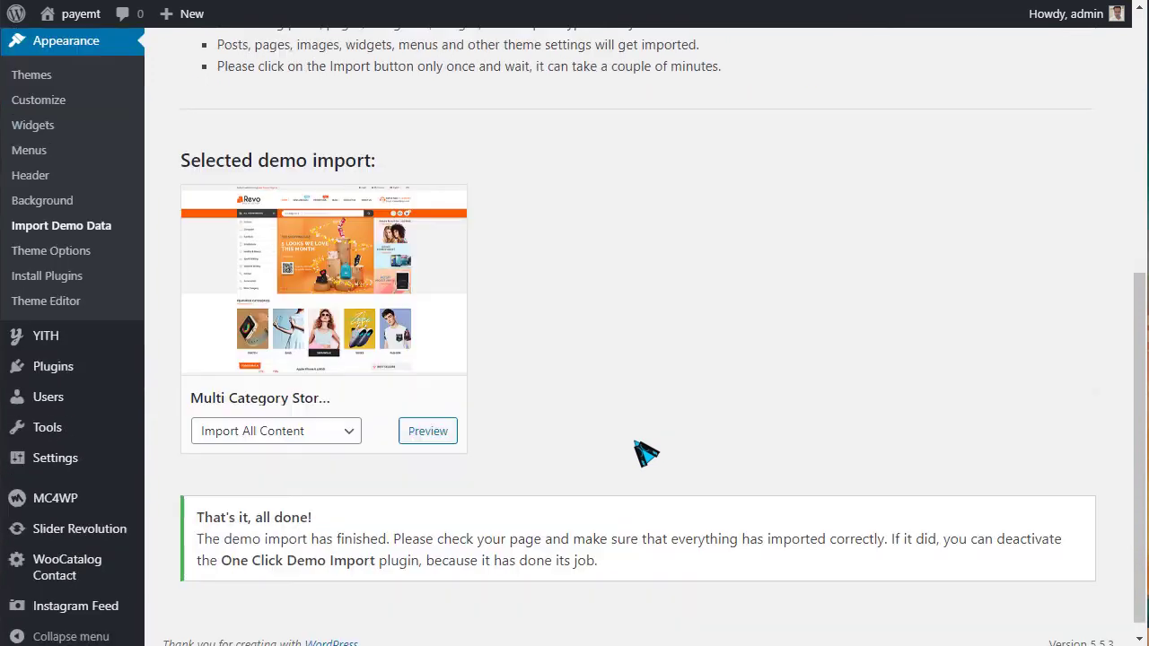
drag(204, 513, 610, 552)
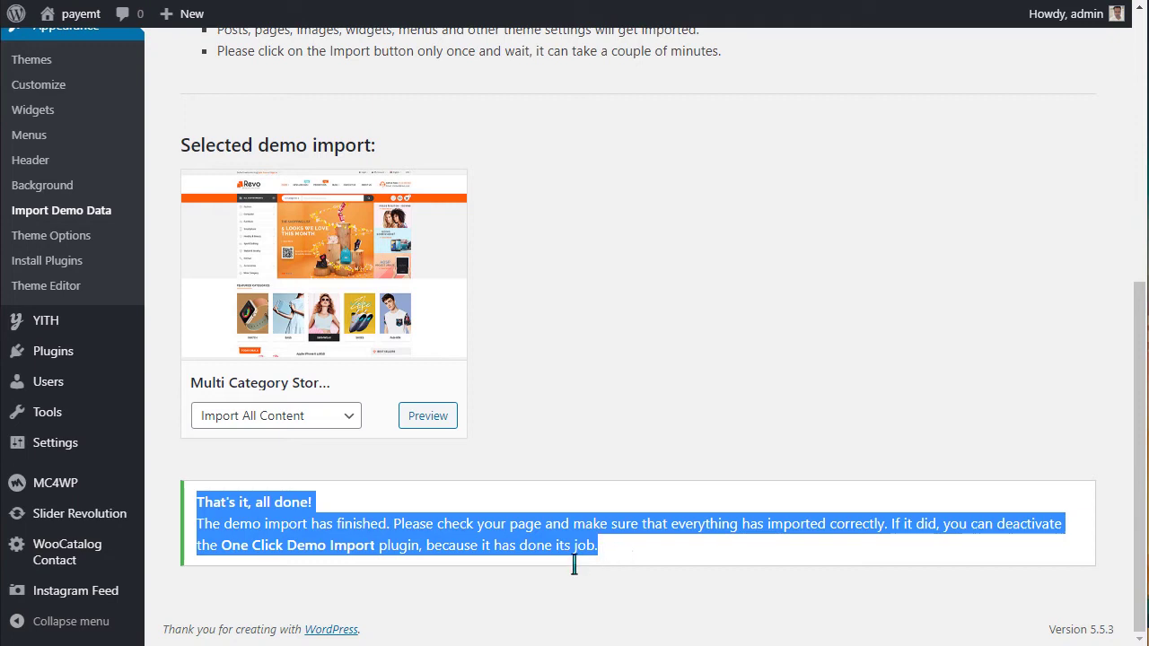
scroll(162, 179, up, 1)
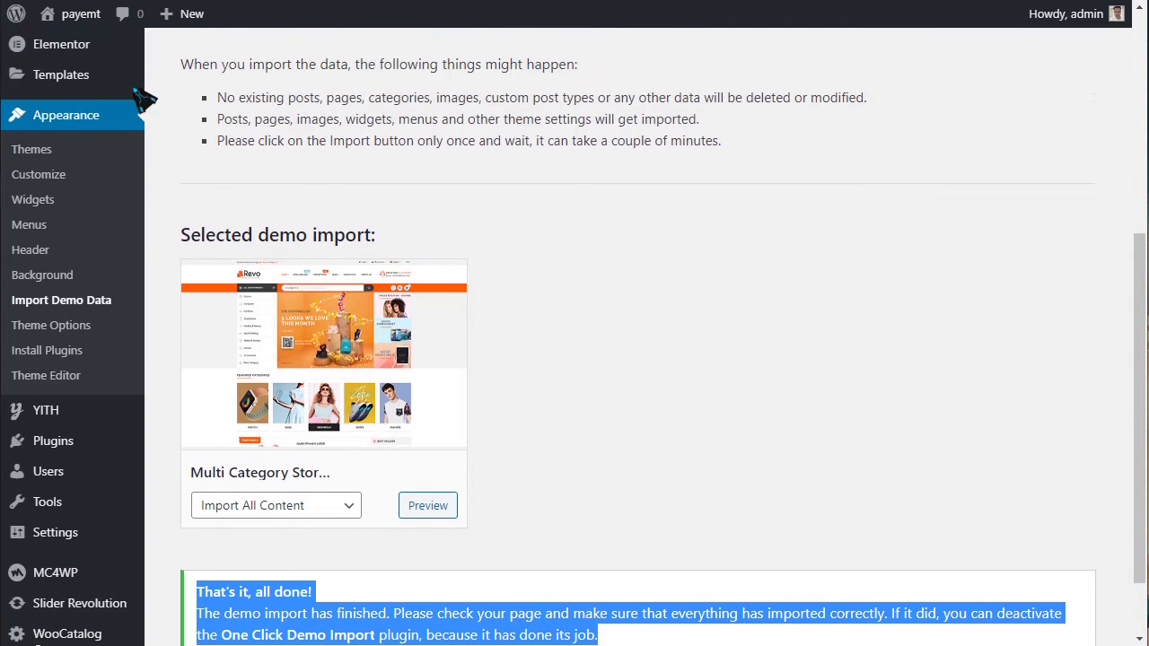
- Open the store's front page in a new browser tab and switch to that tab
mouse_move(90, 23)
right_click(63, 47)
click(95, 51)
right_click(85, 61)
click(161, 57)
key(ctrl+Tab)
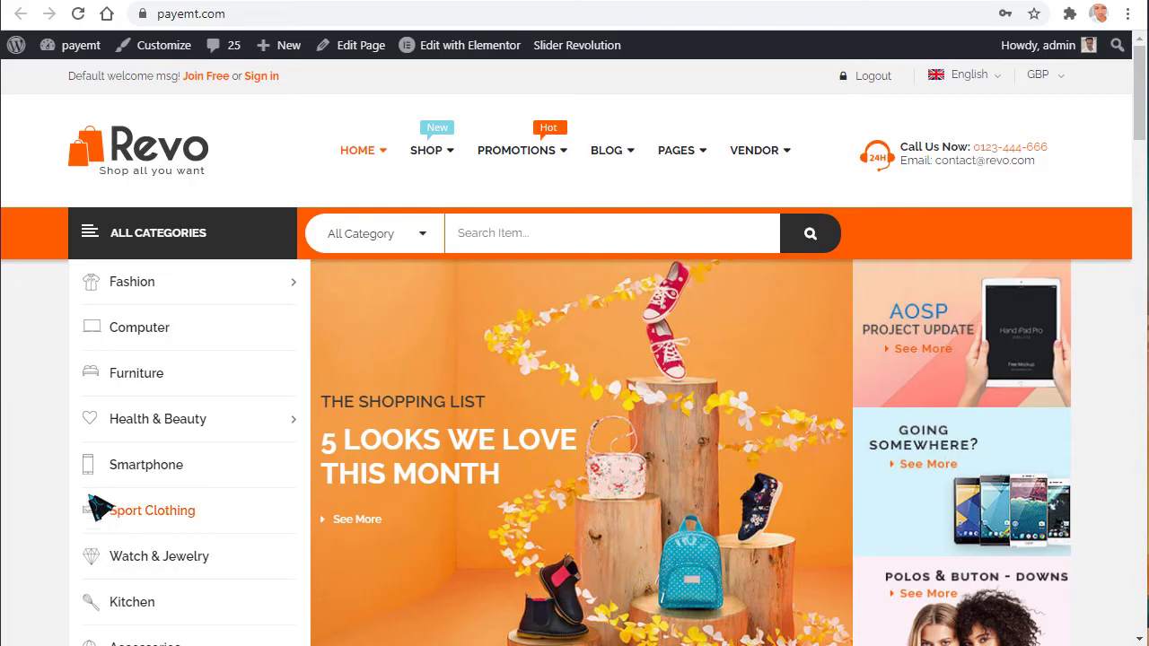
- Examine the imported store homepage from the banner through Today Deals, Fashion, Electronics and the other product sections to the footer
mouse_move(132, 282)
scroll(956, 184, down, 2)
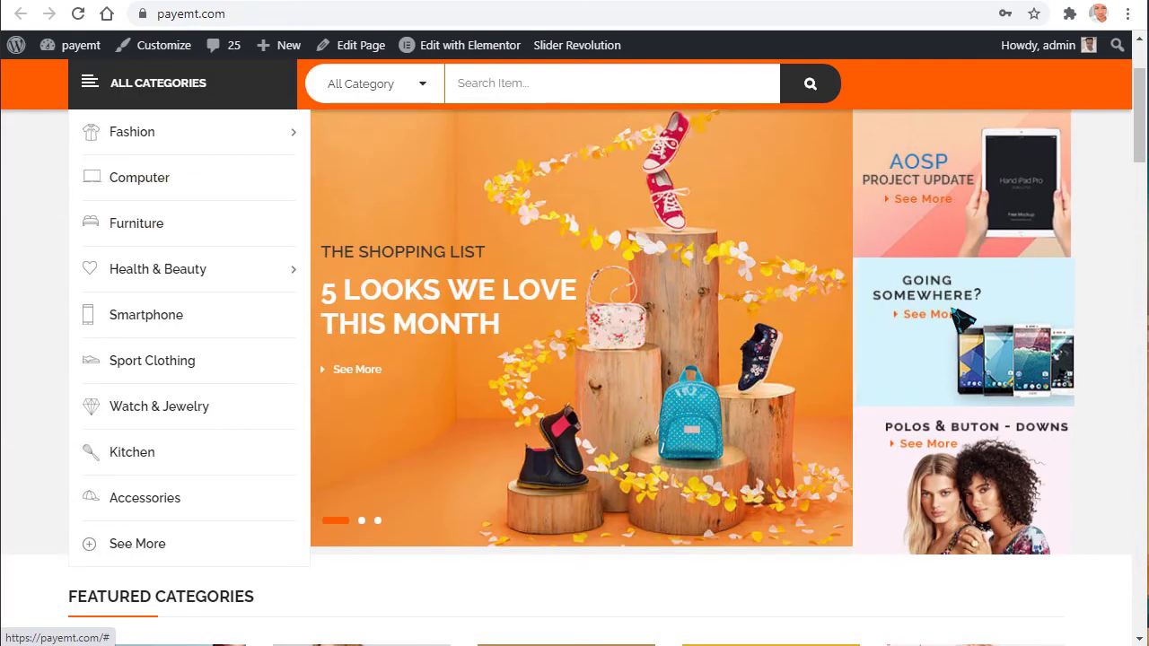
scroll(458, 211, down, 2)
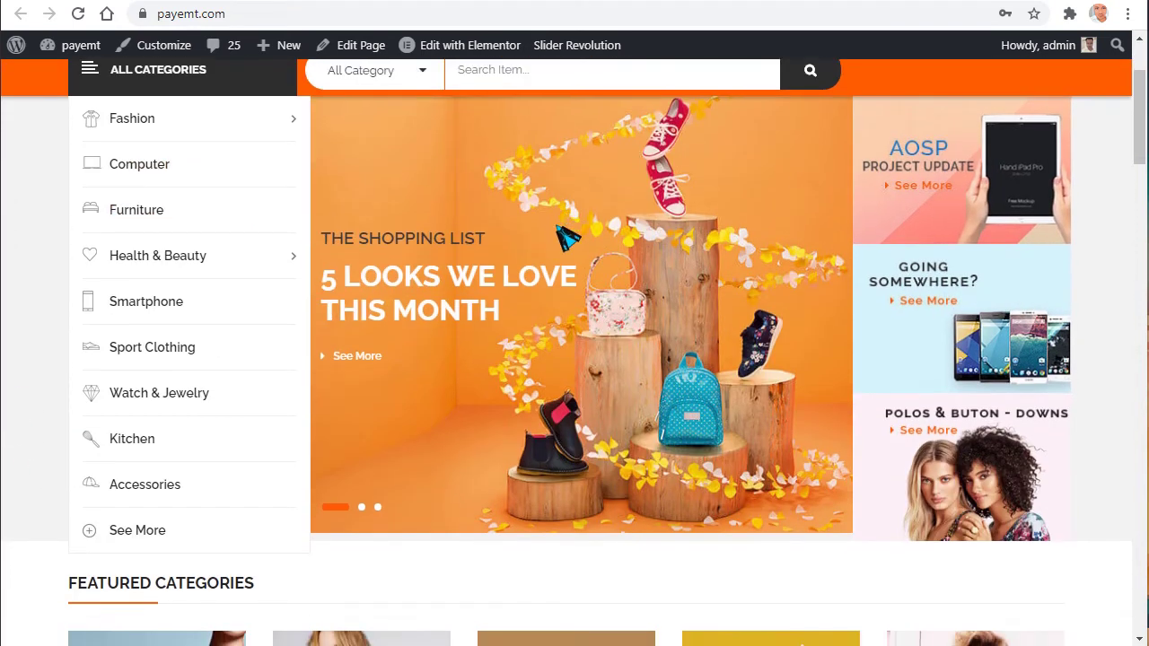
scroll(432, 235, down, 1)
scroll(226, 266, down, 2)
scroll(1011, 385, down, 4)
scroll(575, 381, down, 2)
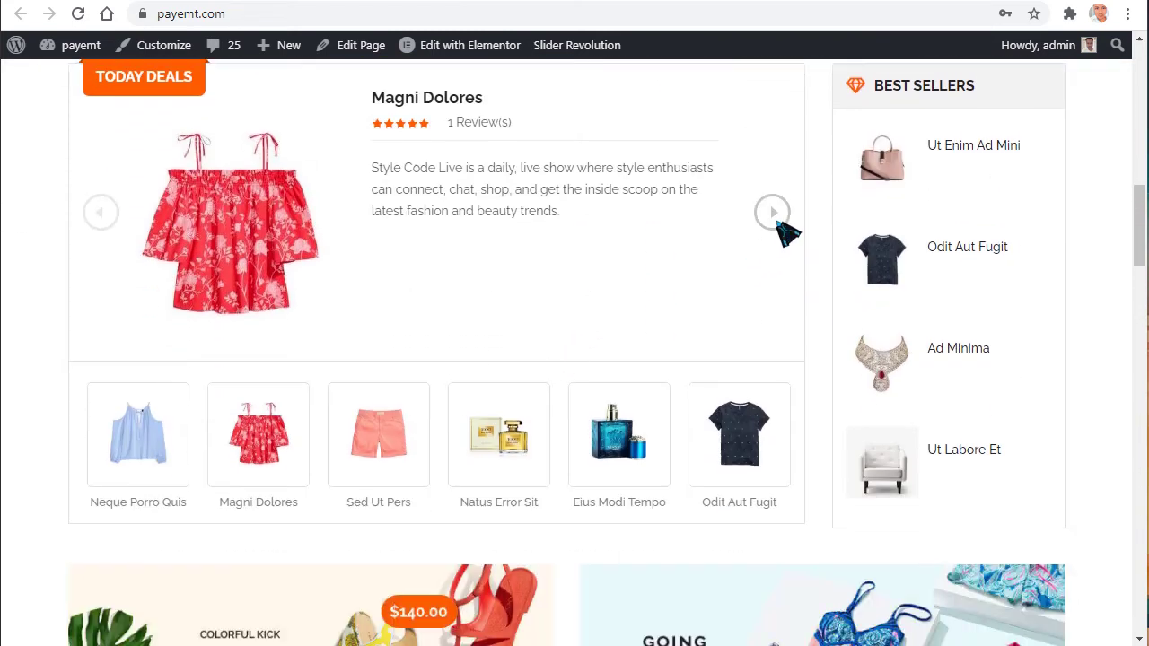
click(776, 220)
scroll(705, 287, up, 1)
scroll(51, 374, down, 6)
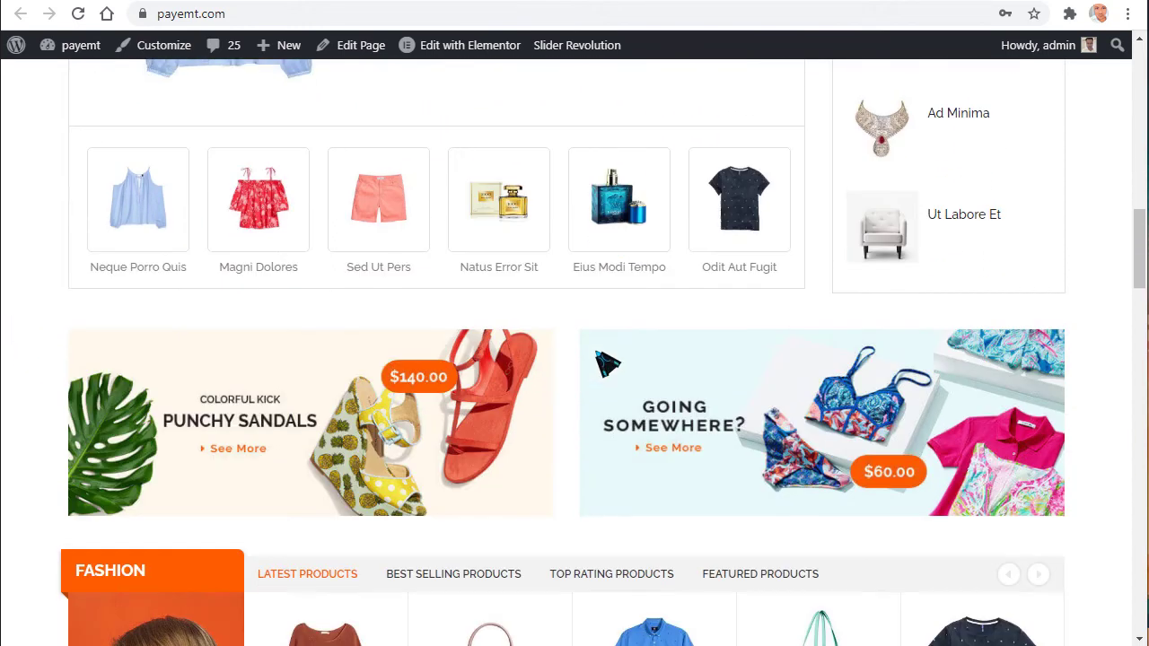
scroll(691, 301, down, 2)
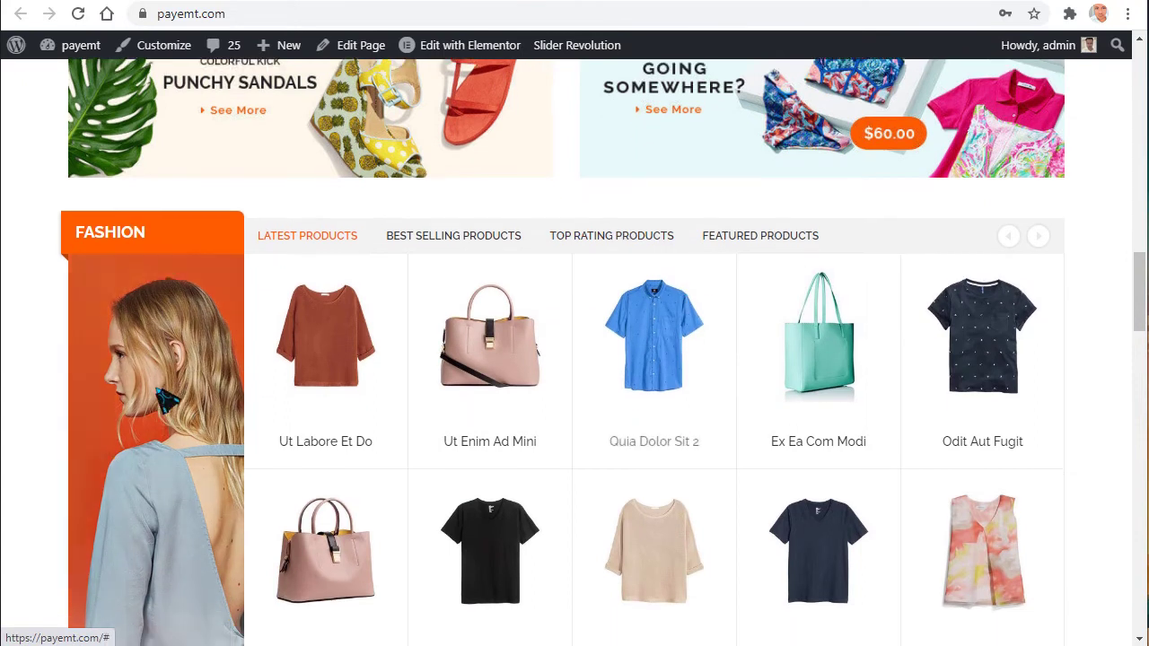
scroll(161, 398, down, 2)
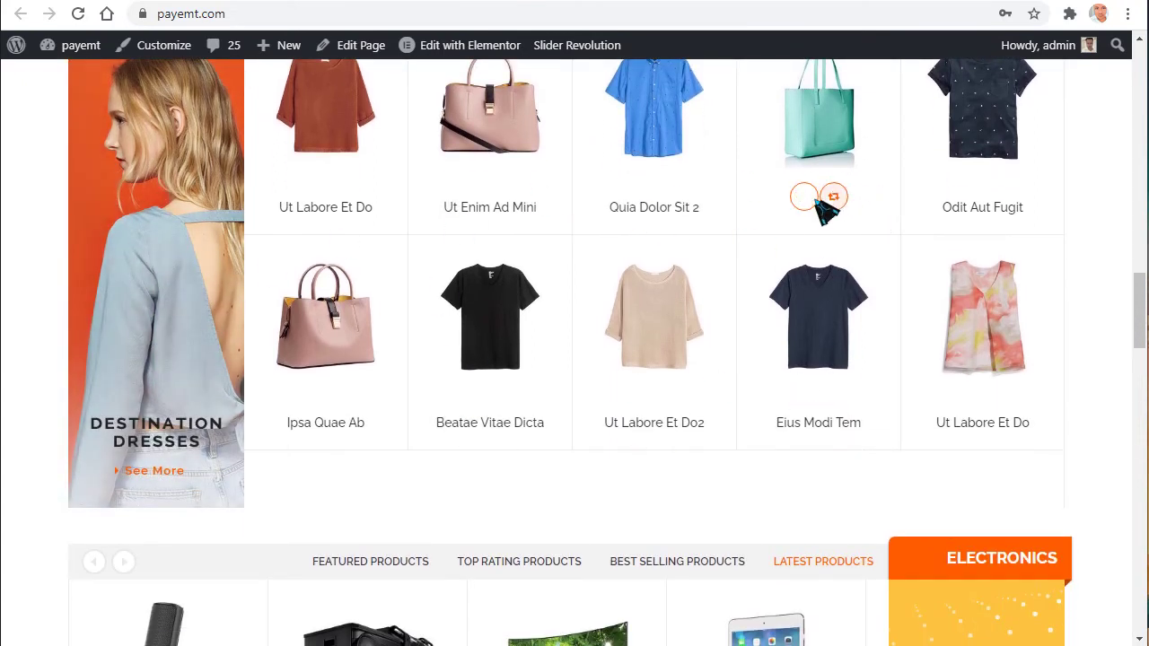
scroll(999, 363, down, 3)
scroll(999, 363, down, 7)
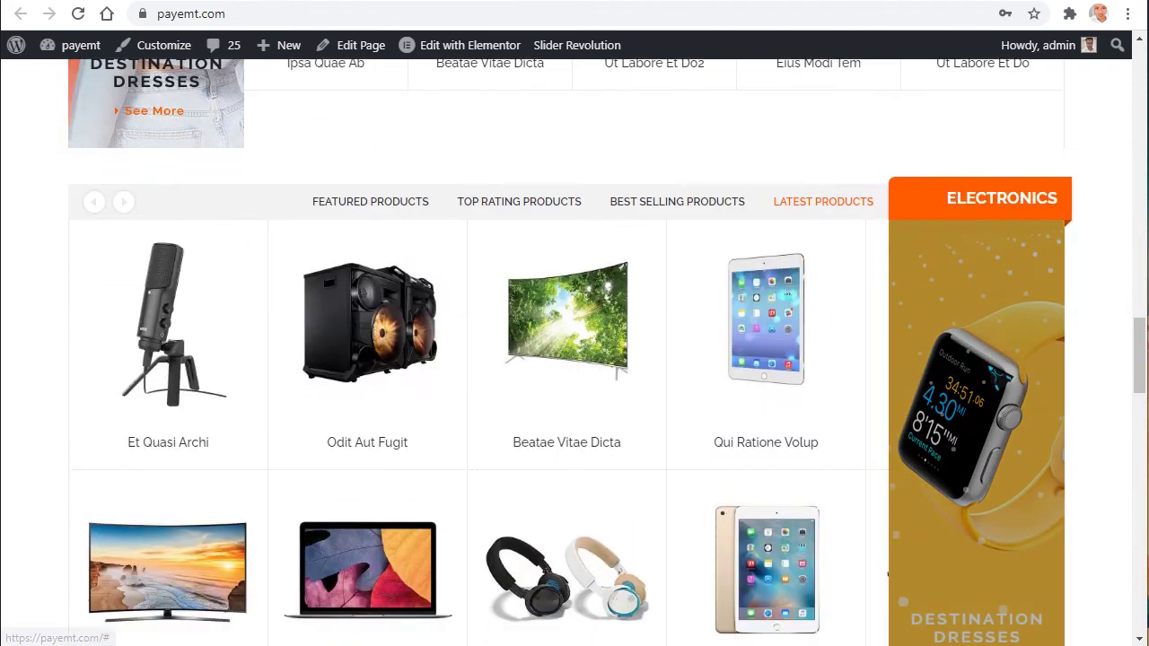
scroll(757, 331, down, 14)
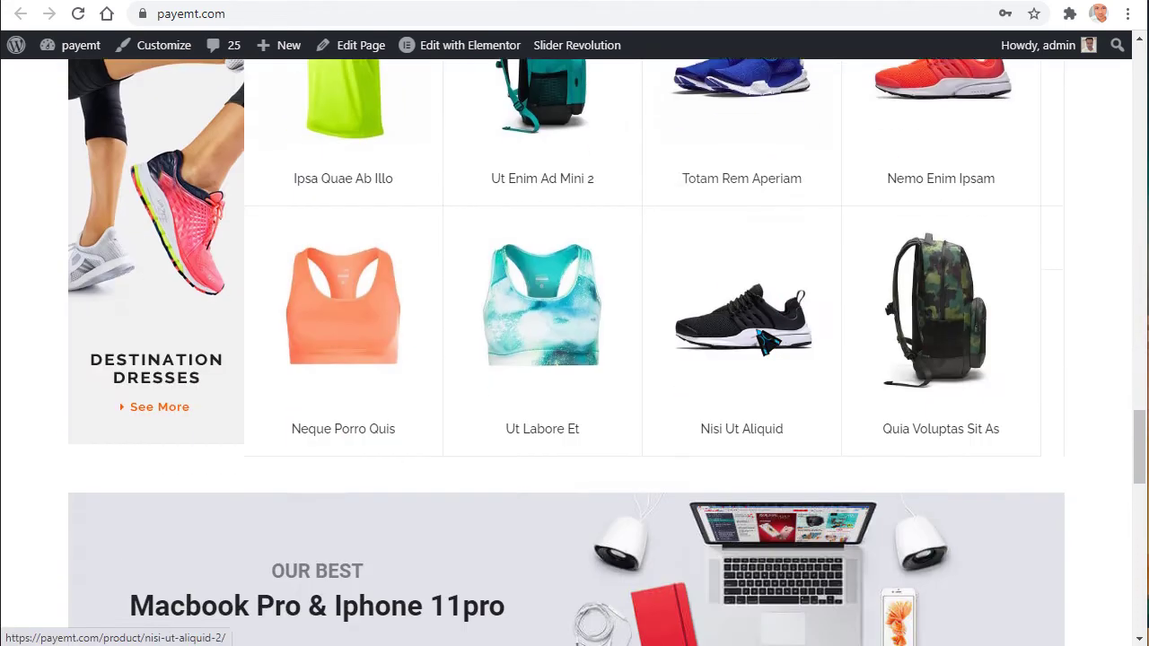
scroll(773, 364, down, 5)
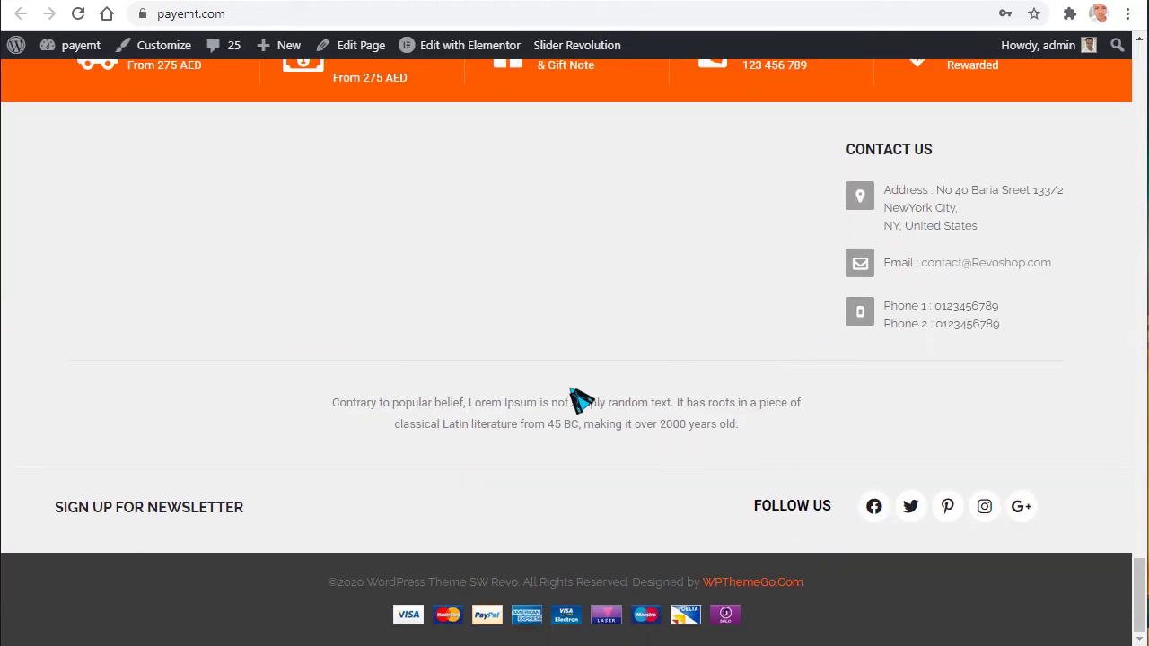
- Return to the site's admin dashboard and open the Permalinks settings
key(alt+Left)
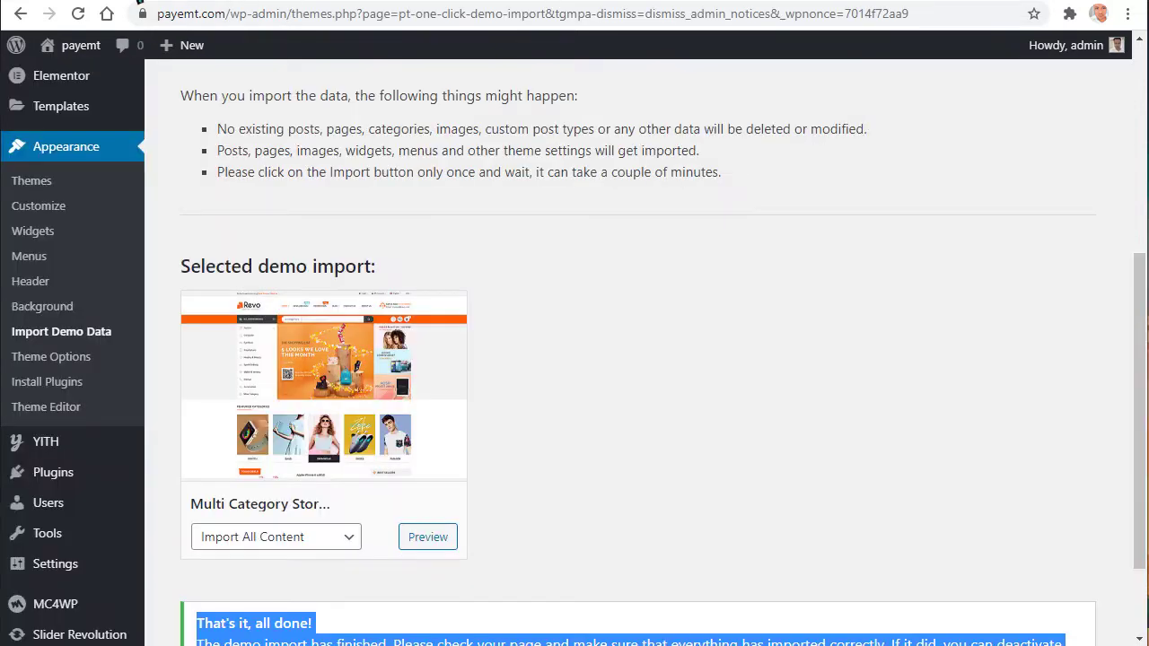
scroll(184, 463, down, 2)
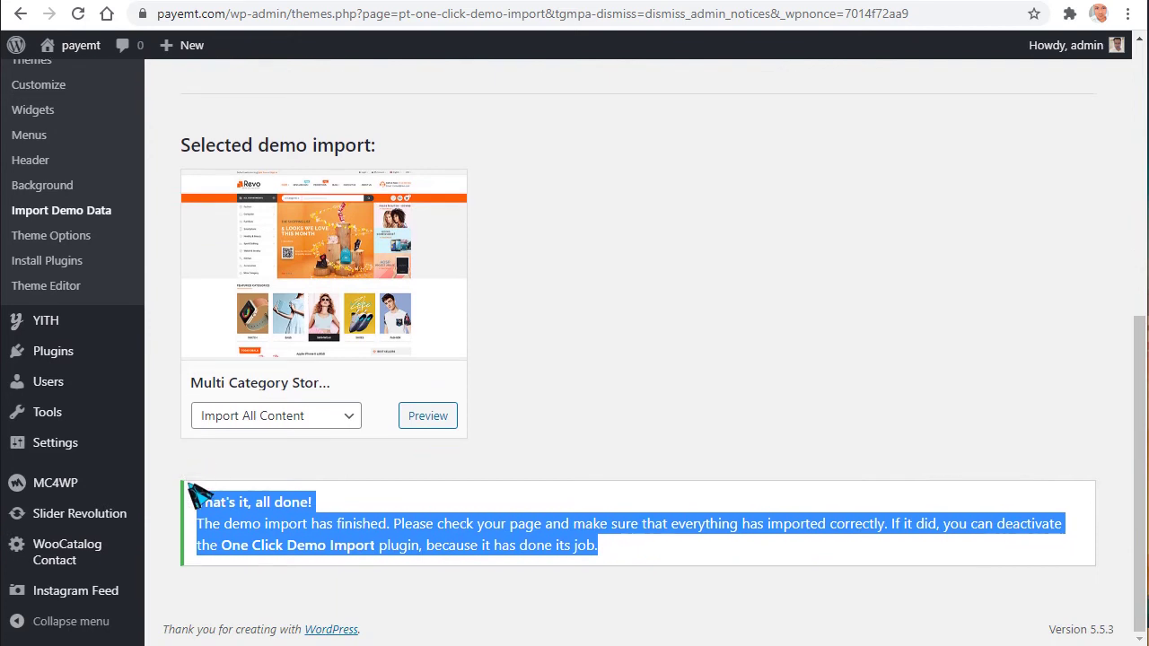
mouse_move(83, 600)
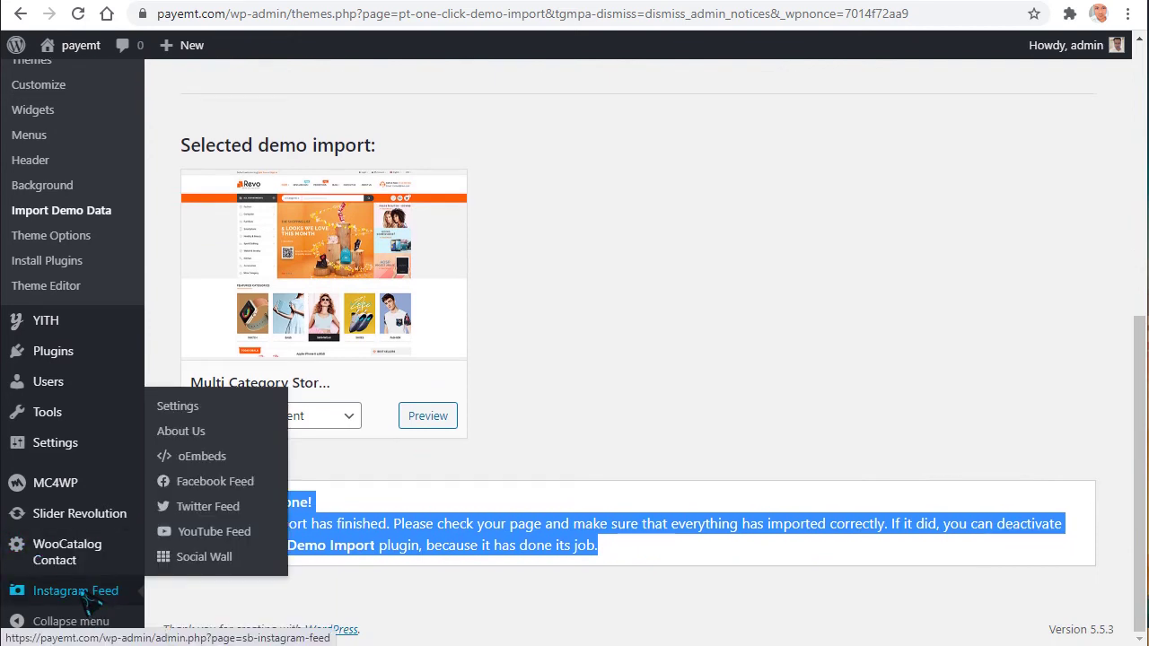
mouse_move(38, 455)
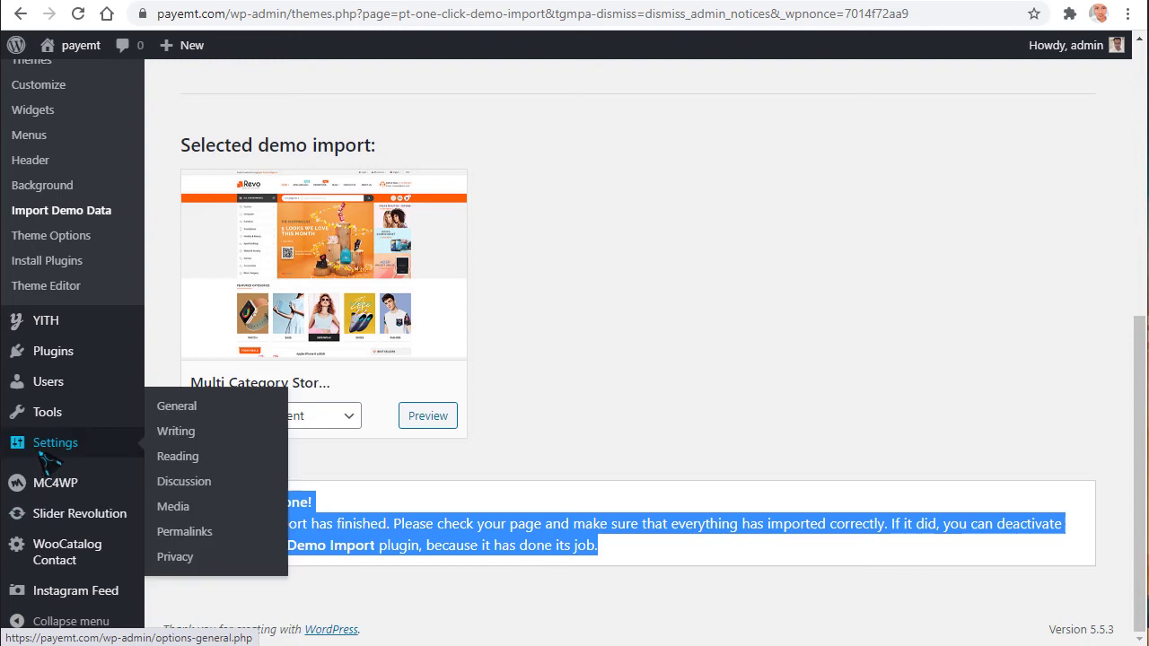
click(195, 542)
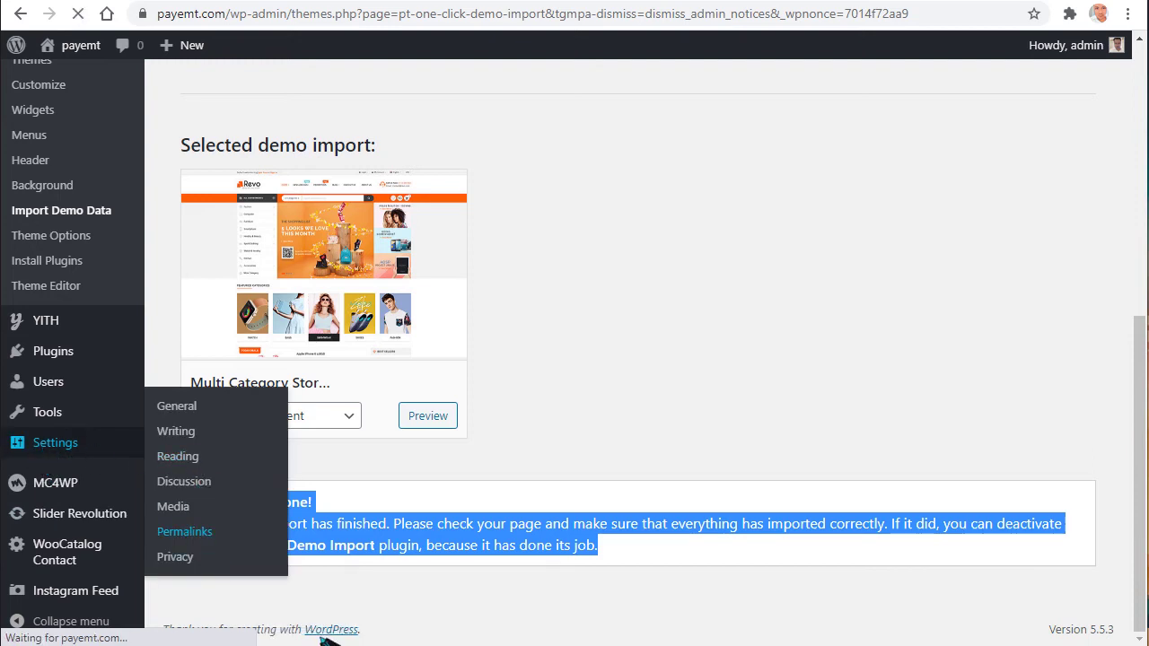
- Check that the common permalink structure is Post name and set the product permalinks to Default
scroll(375, 628, down, 2)
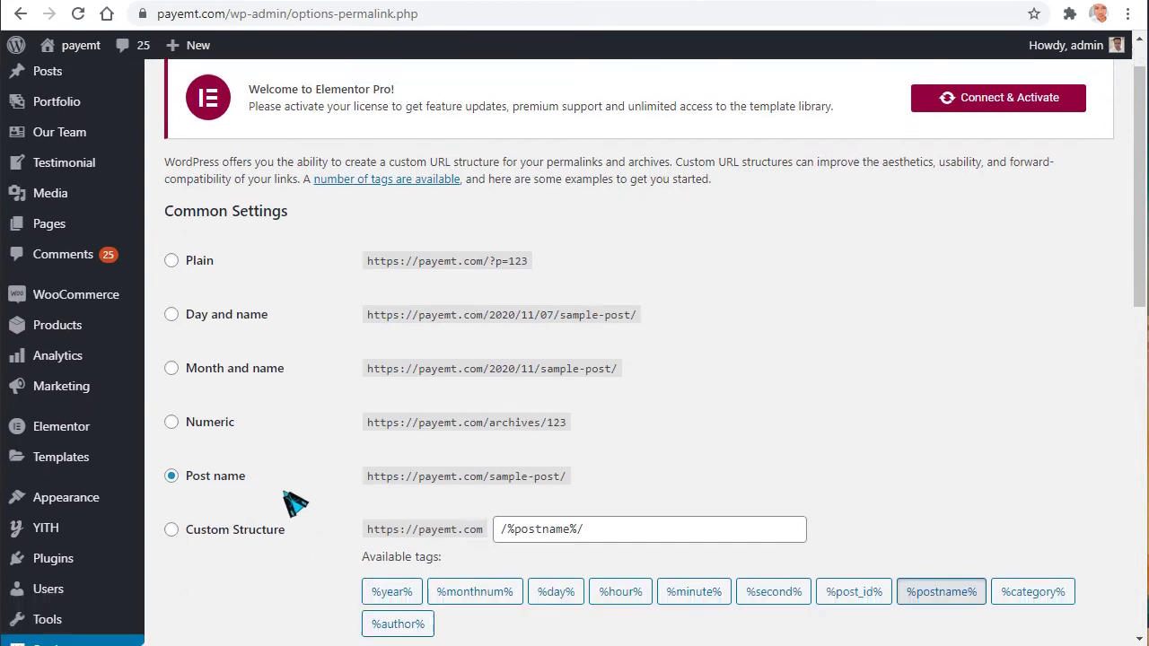
drag(194, 380, 258, 398)
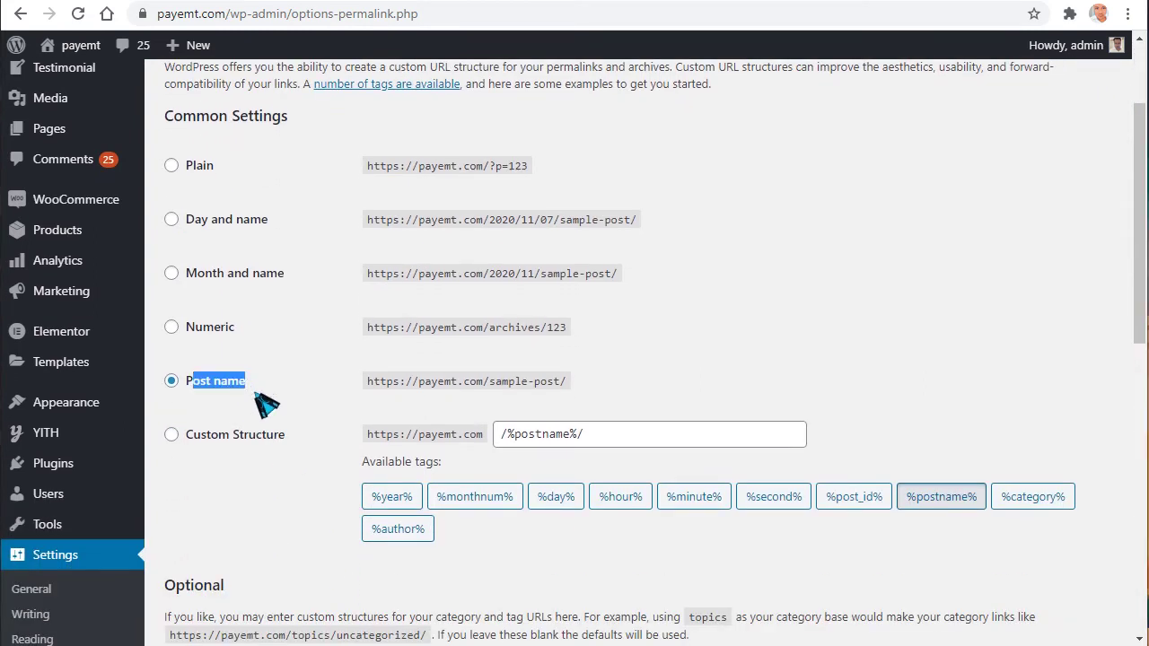
scroll(346, 269, down, 6)
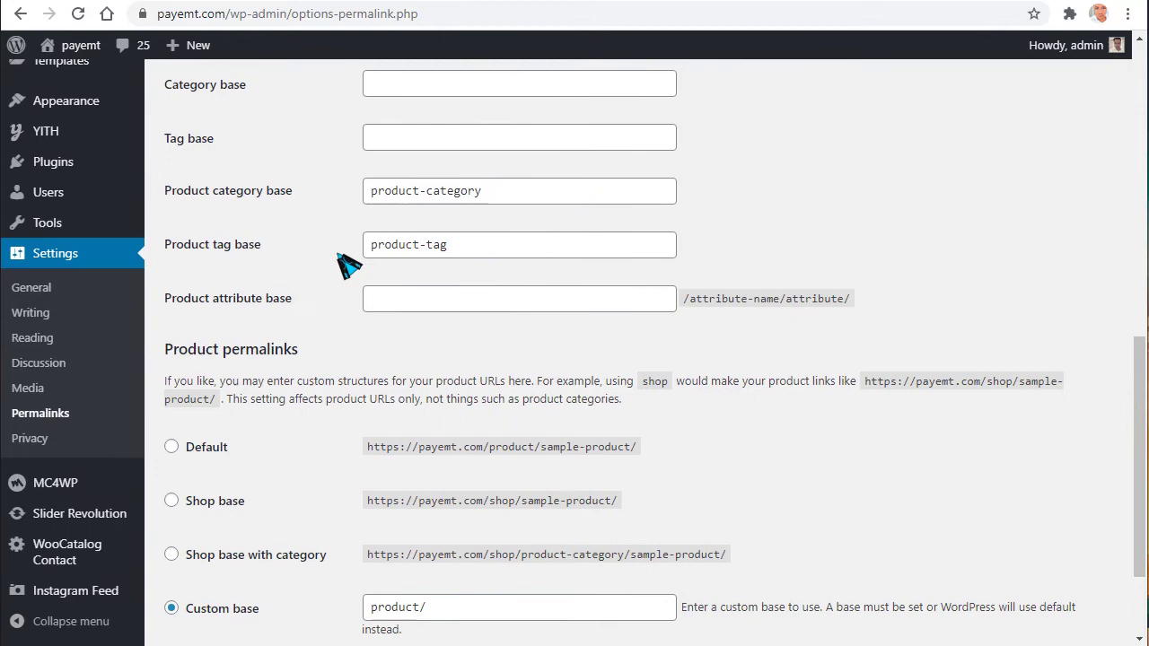
scroll(341, 260, down, 1)
click(201, 329)
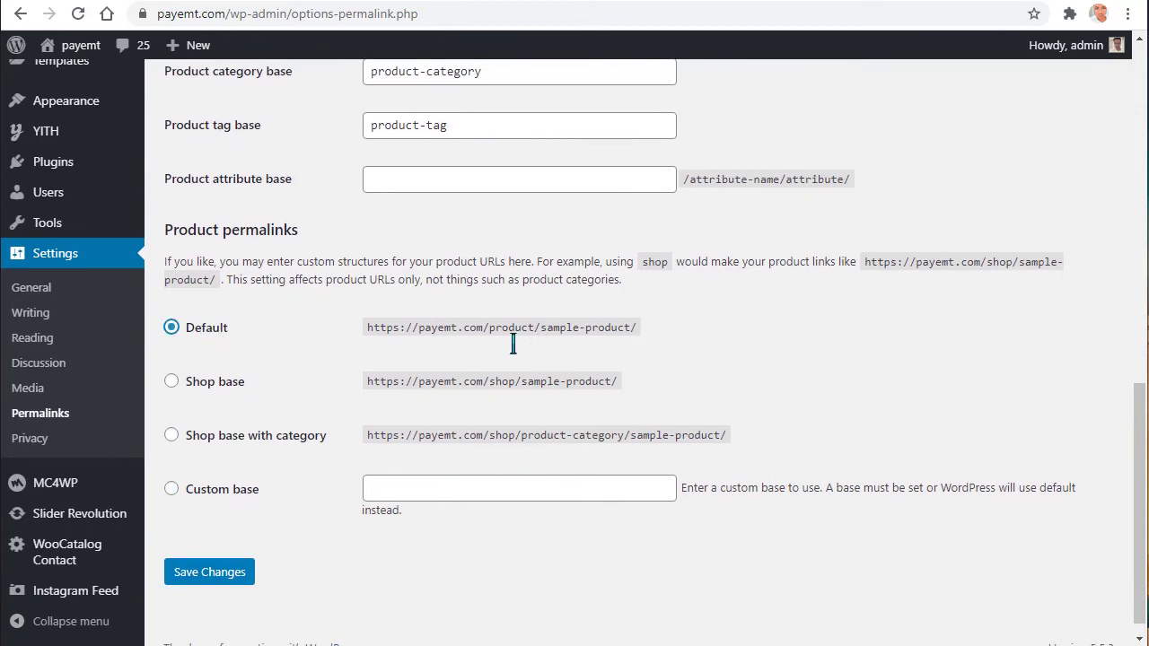
- Compare the example URLs of the Default, Shop base and Shop base with category options, and save the permalink settings
drag(554, 341, 529, 347)
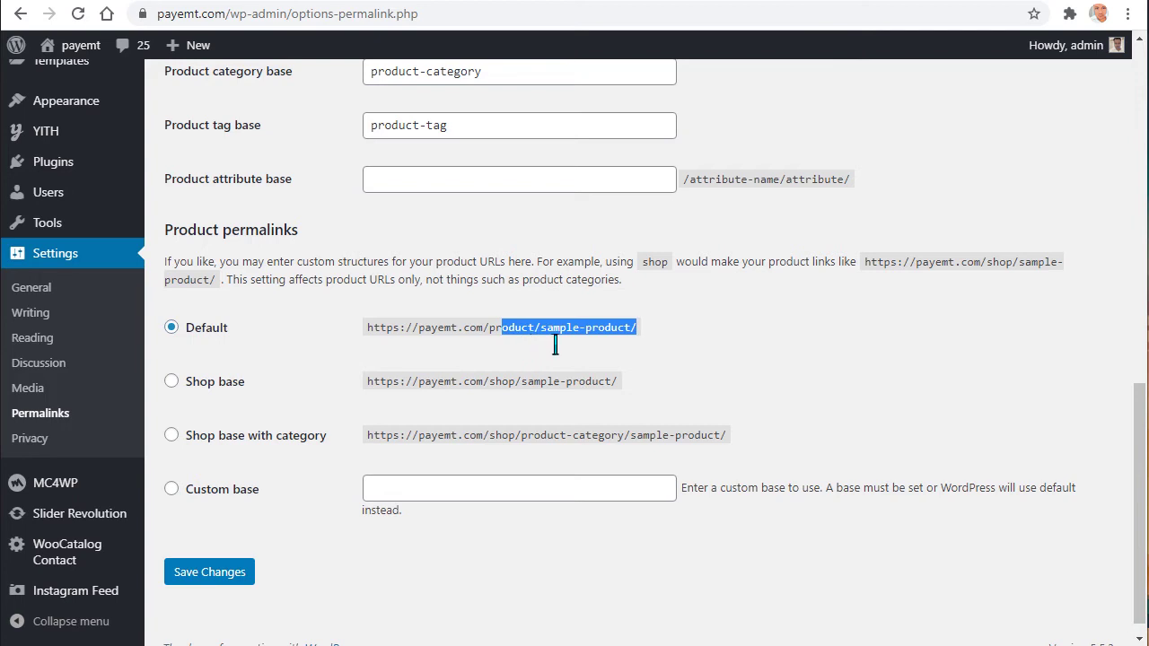
double_click(504, 395)
drag(522, 383, 617, 384)
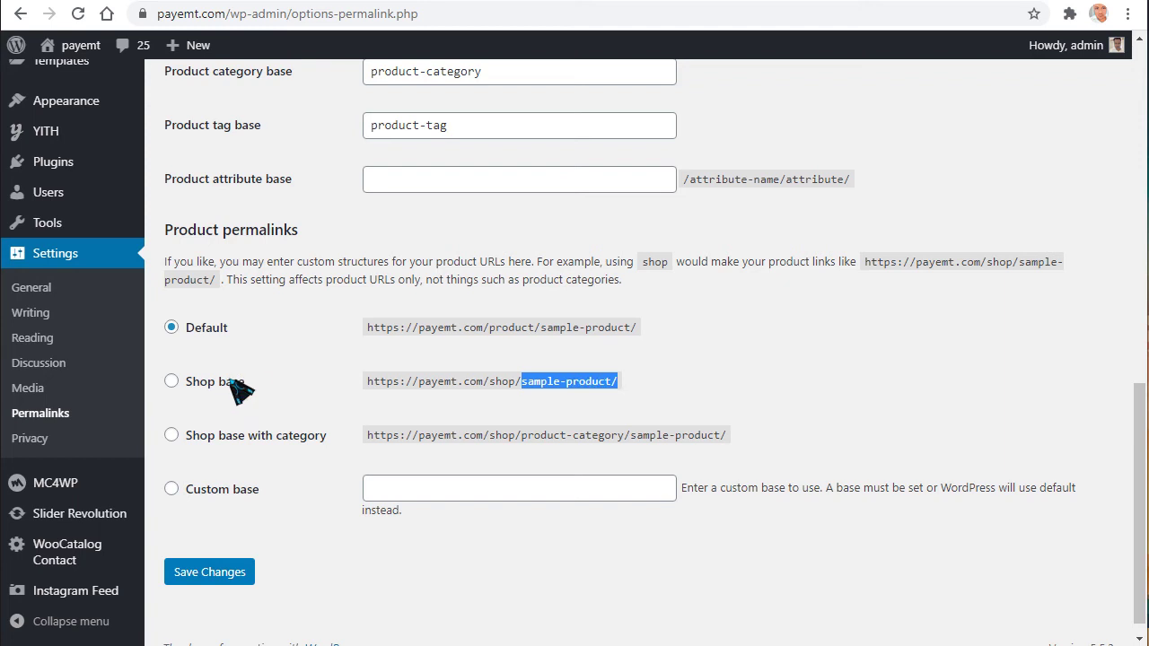
triple_click(663, 442)
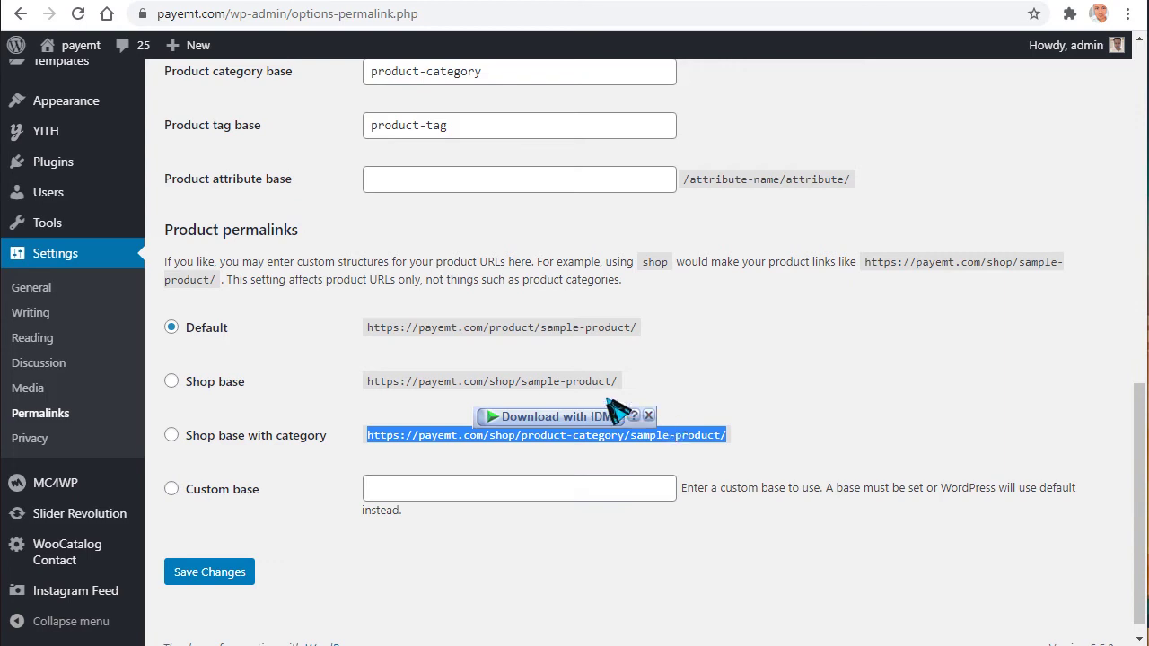
click(458, 342)
click(213, 575)
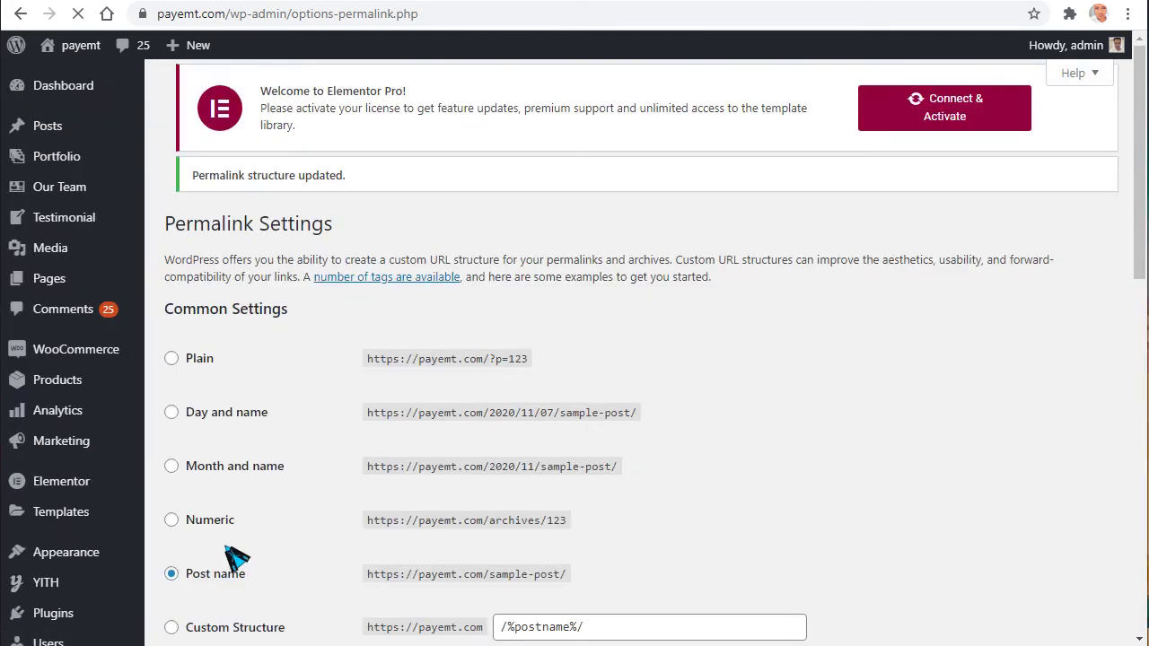
- Open the General settings and review the site's basic details down to the membership and timezone options
scroll(269, 528, down, 1)
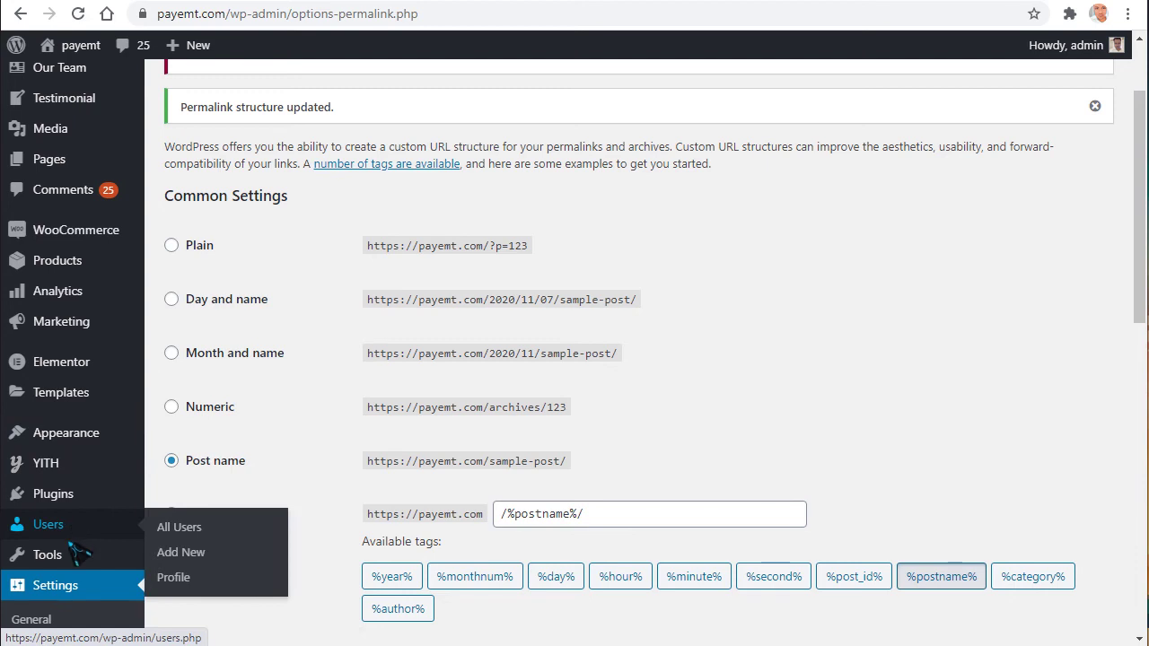
scroll(79, 554, down, 2)
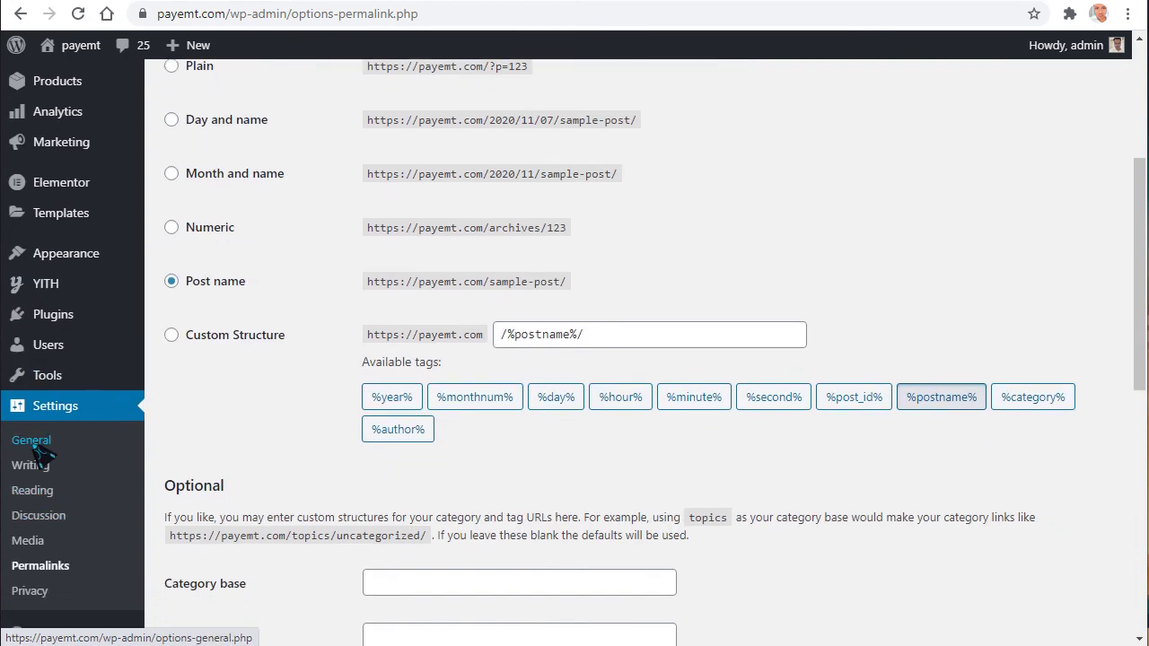
click(36, 449)
drag(430, 242, 346, 243)
drag(577, 302, 360, 301)
scroll(417, 309, down, 2)
scroll(426, 212, down, 1)
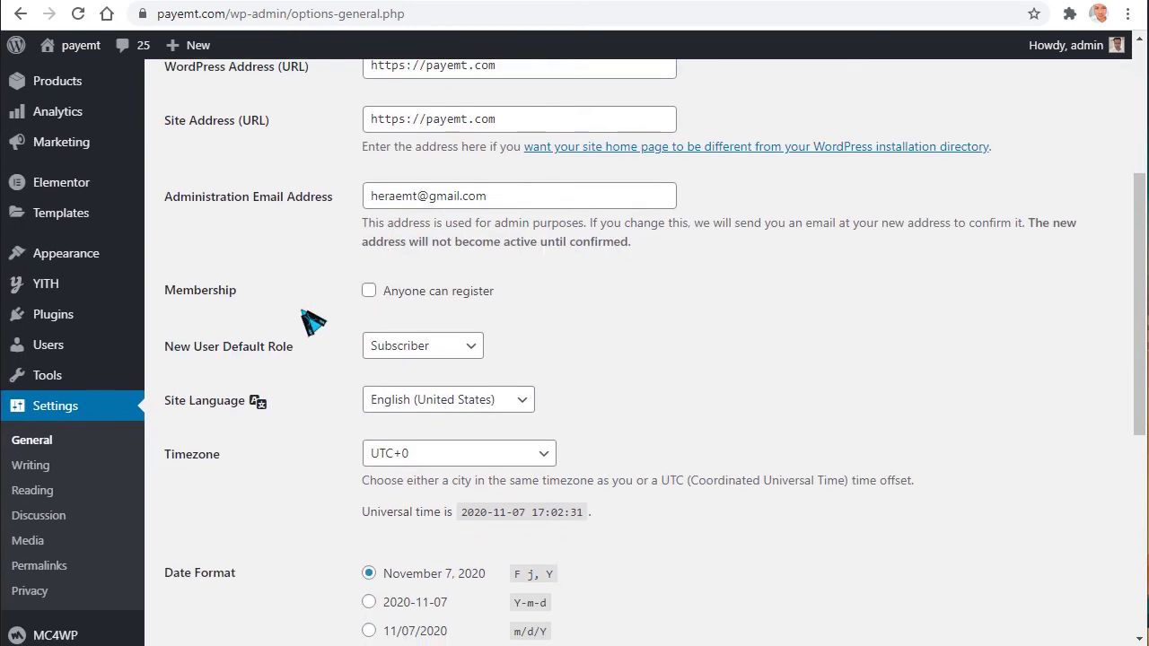
- Allow anyone to register as a member and set the new user default role to Customer
double_click(178, 301)
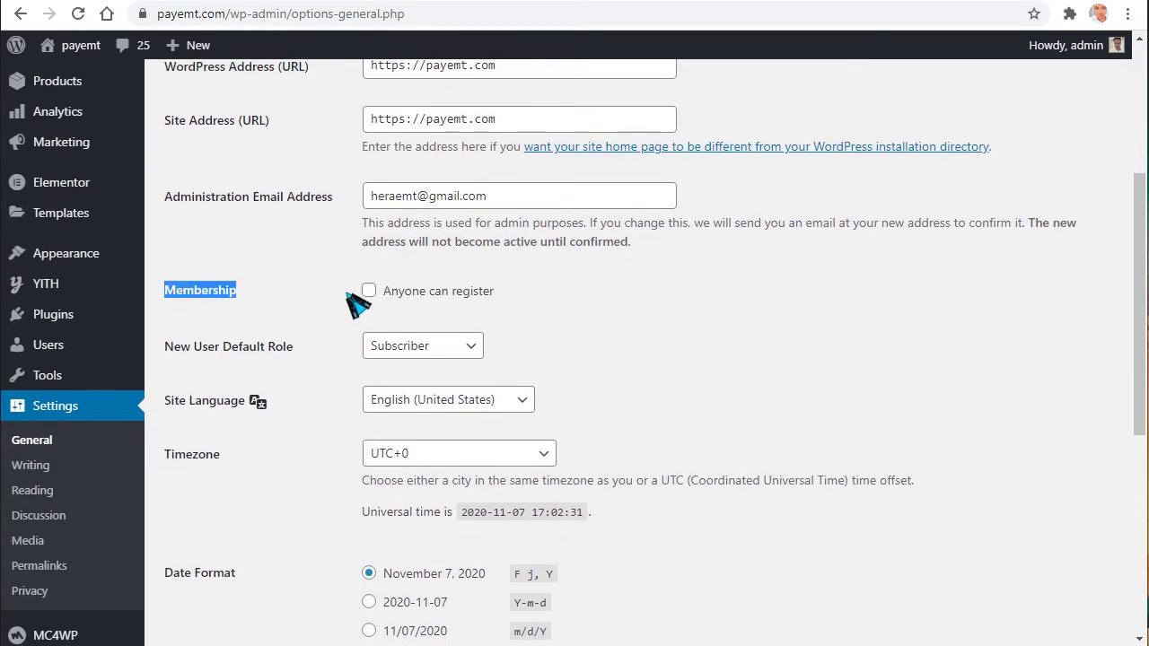
click(420, 352)
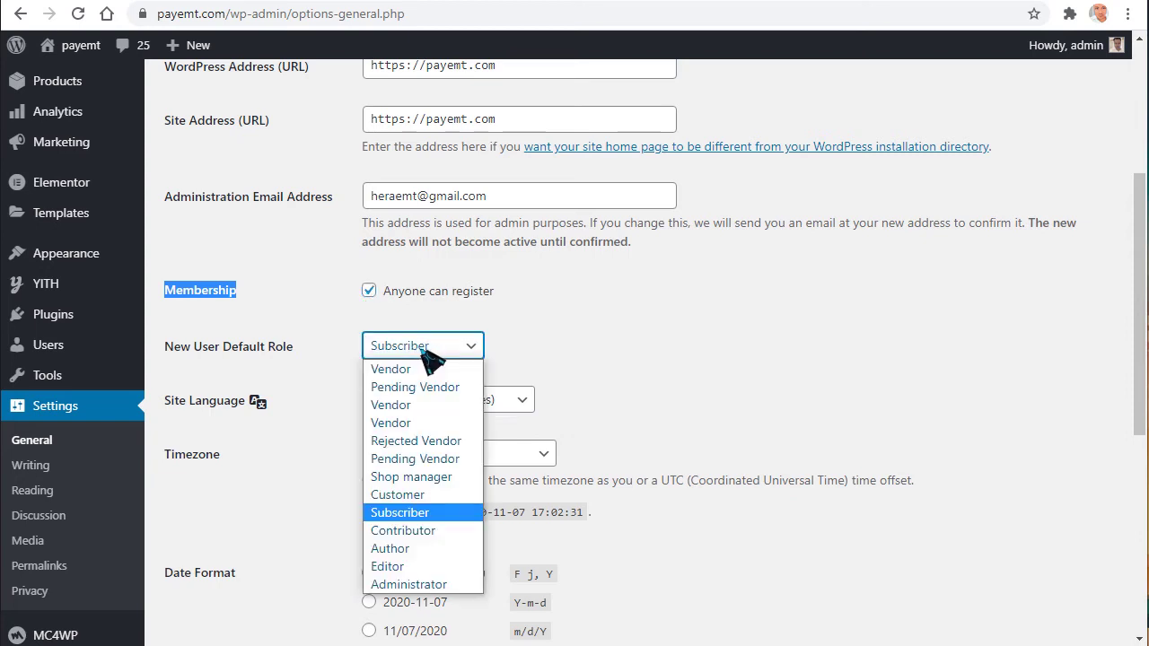
click(401, 496)
- Set the site's timezone to UTC+6
click(458, 459)
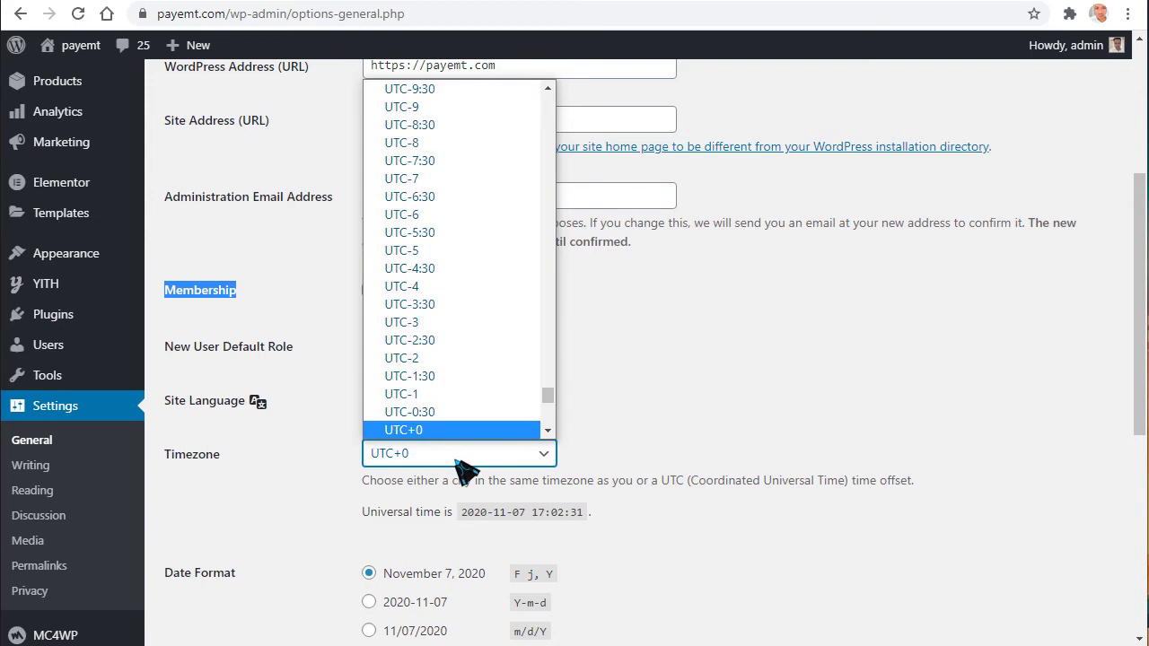
scroll(484, 382, down, 3)
scroll(488, 380, down, 3)
scroll(479, 359, up, 3)
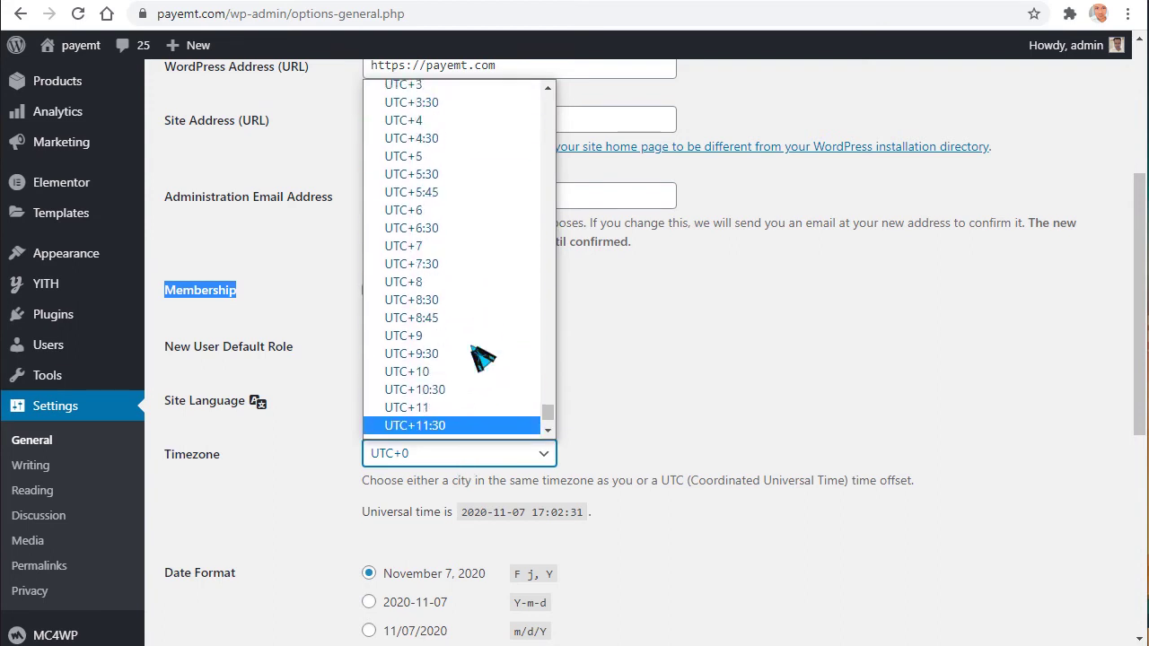
click(448, 365)
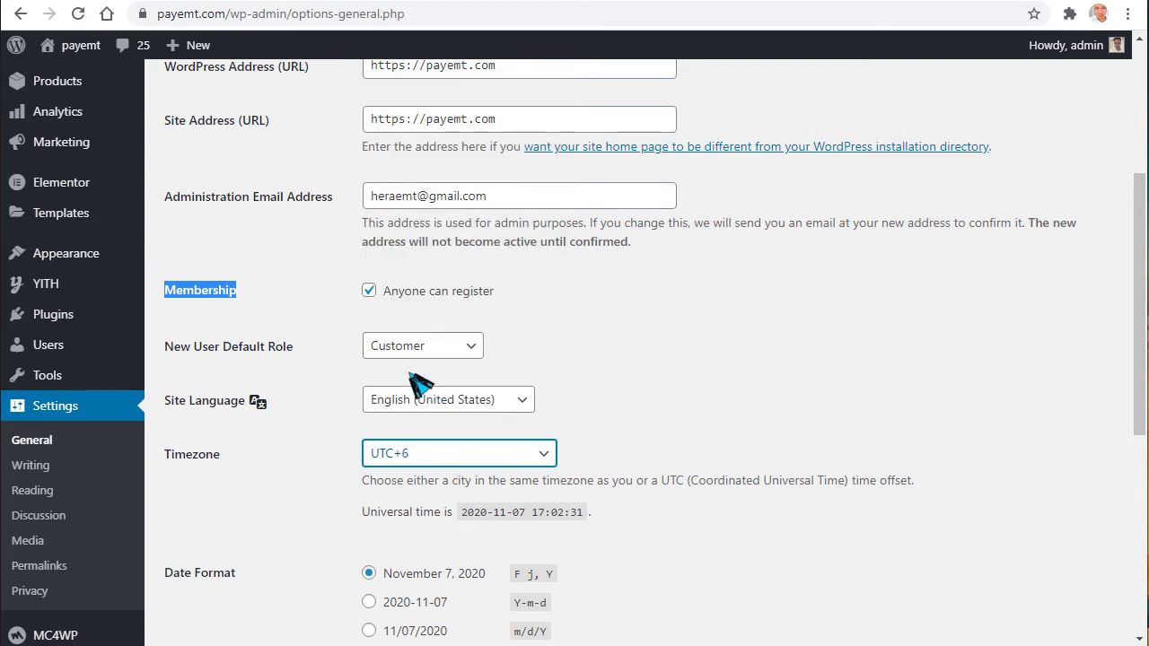
- Keep Monday as the first day of the week and save the general settings
scroll(359, 398, down, 2)
scroll(346, 420, down, 3)
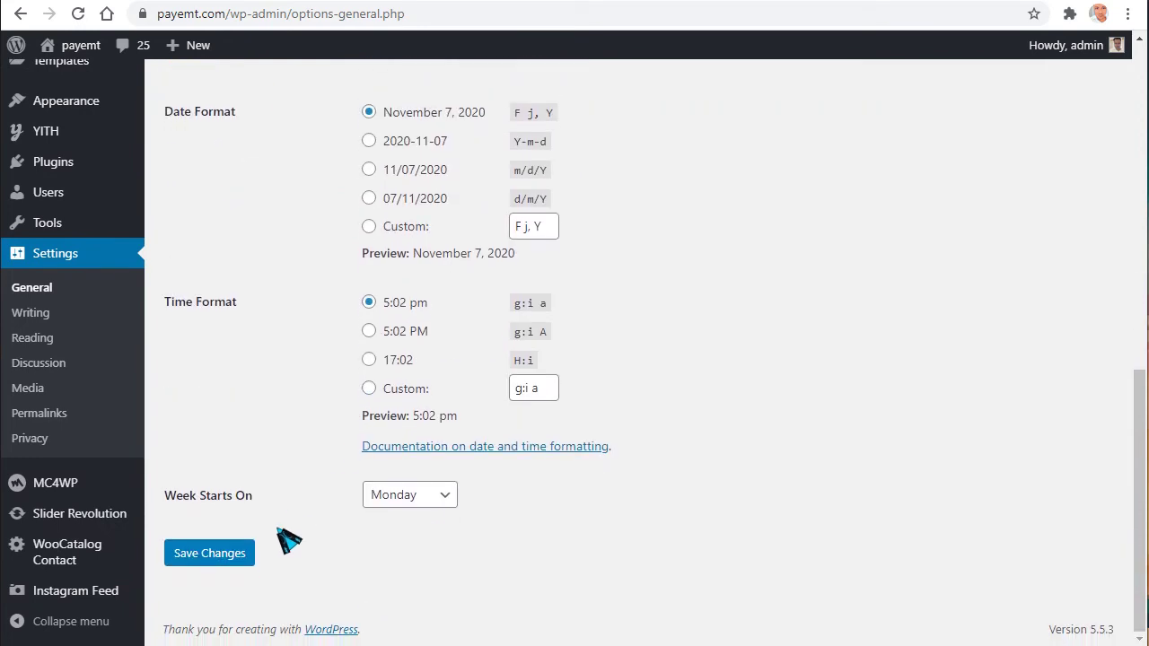
click(444, 496)
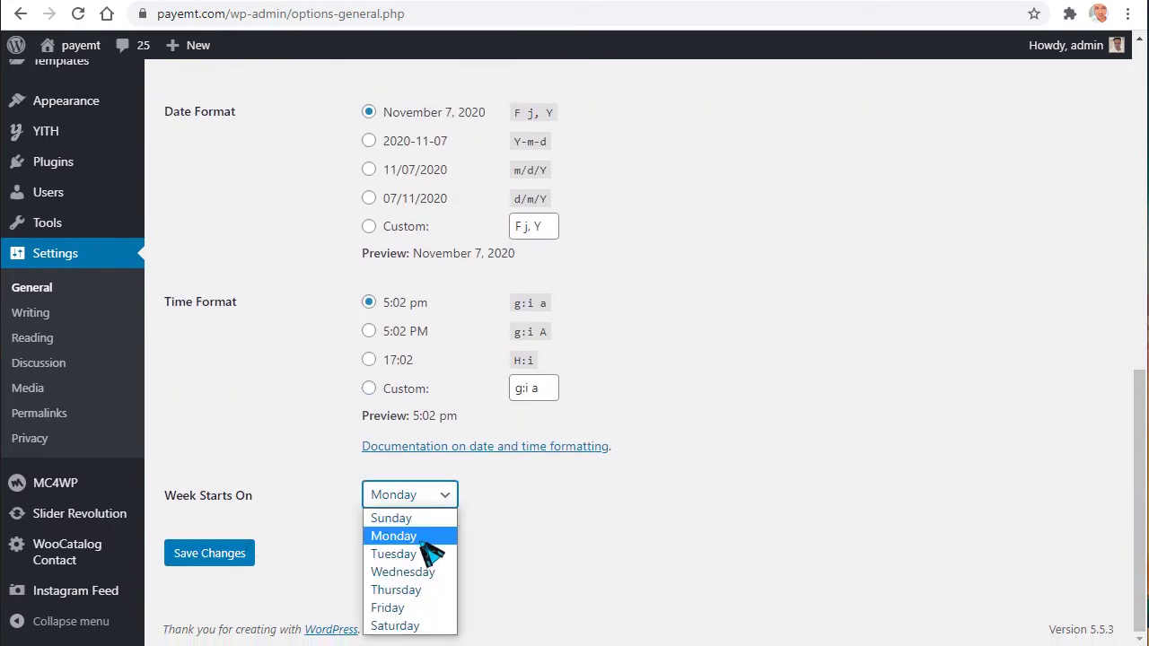
click(328, 531)
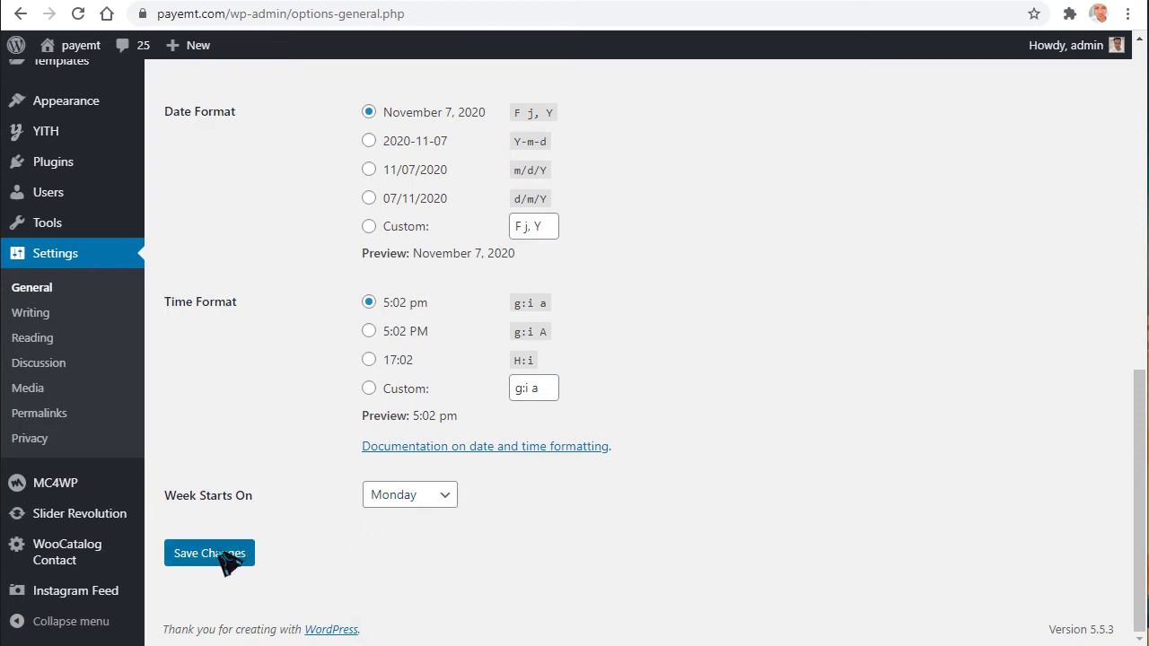
click(225, 557)
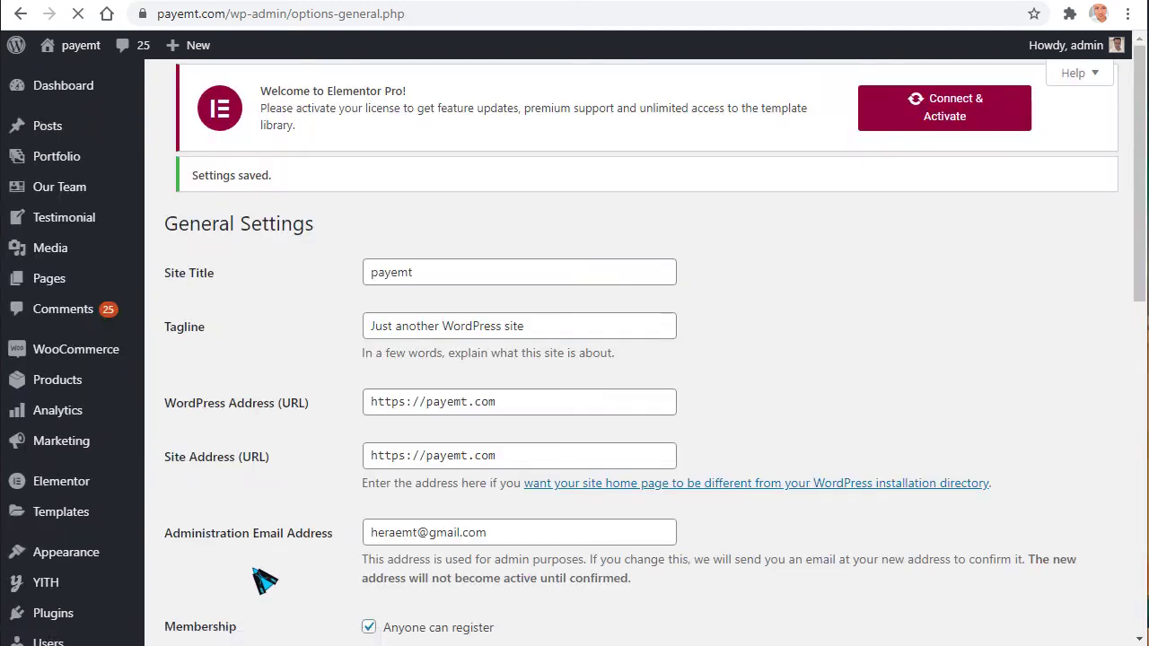
- Go to the page for adding new plugins and look at the featured Classic Editor plugin
scroll(299, 530, down, 5)
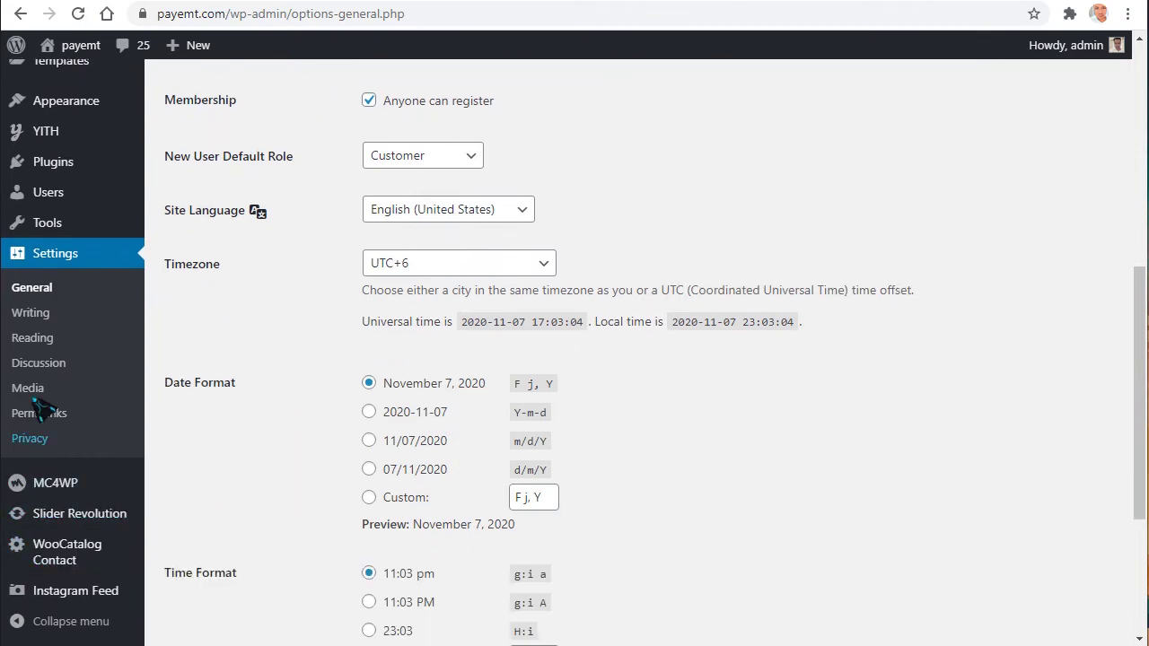
scroll(54, 395, up, 1)
mouse_move(70, 292)
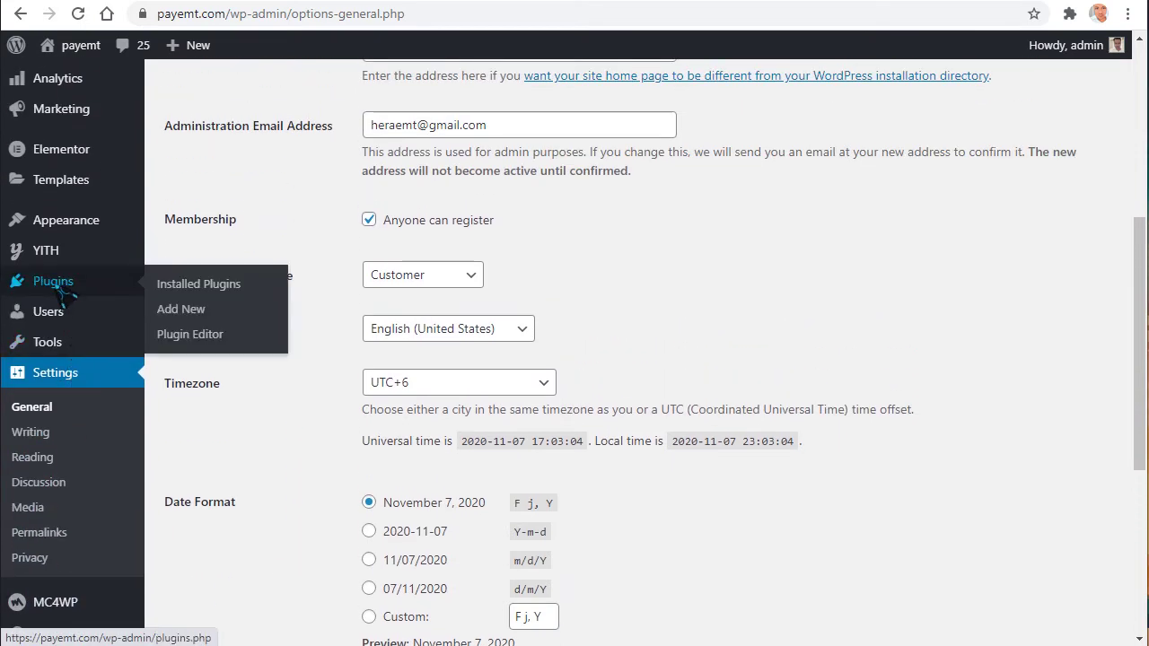
click(180, 309)
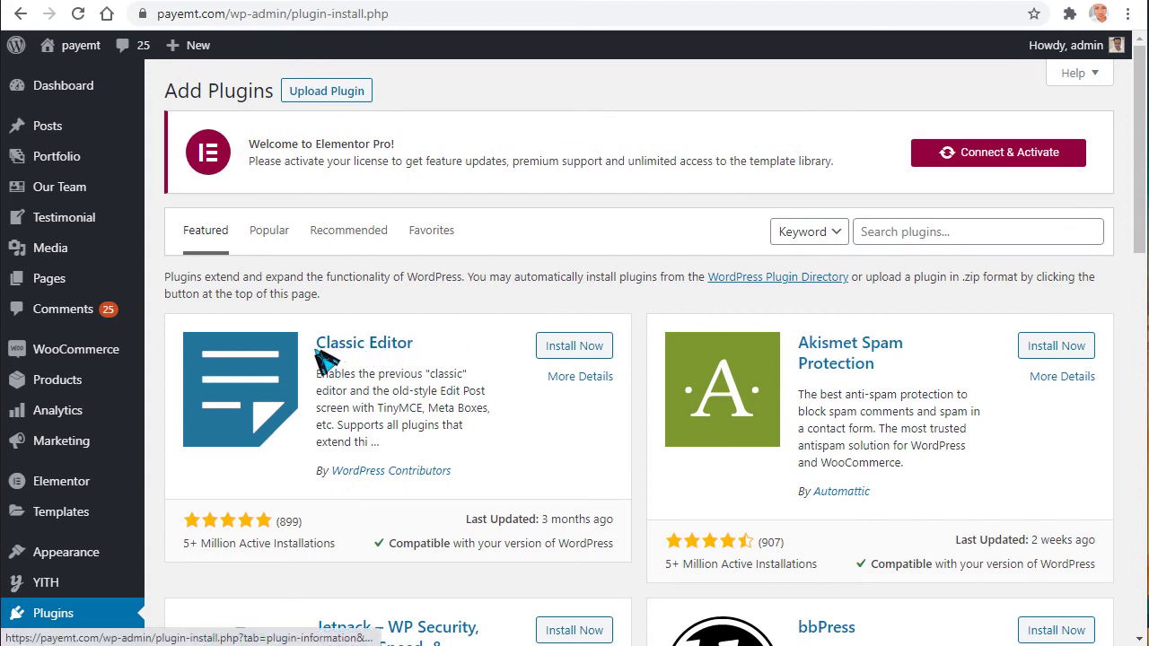
drag(416, 345, 323, 358)
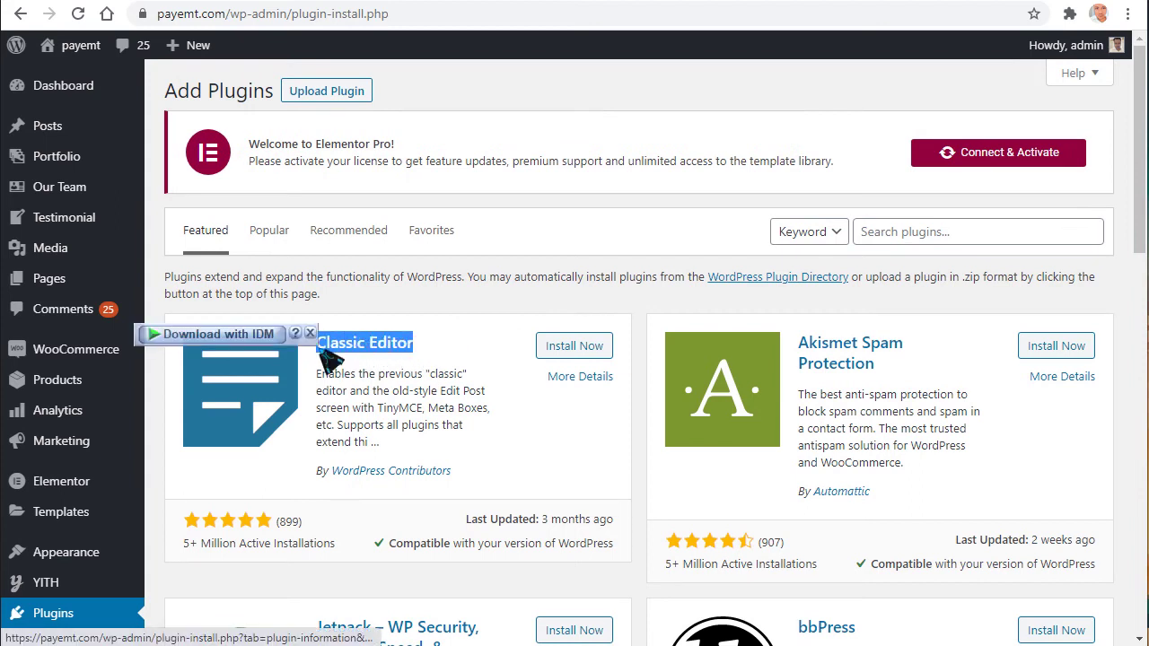
click(310, 333)
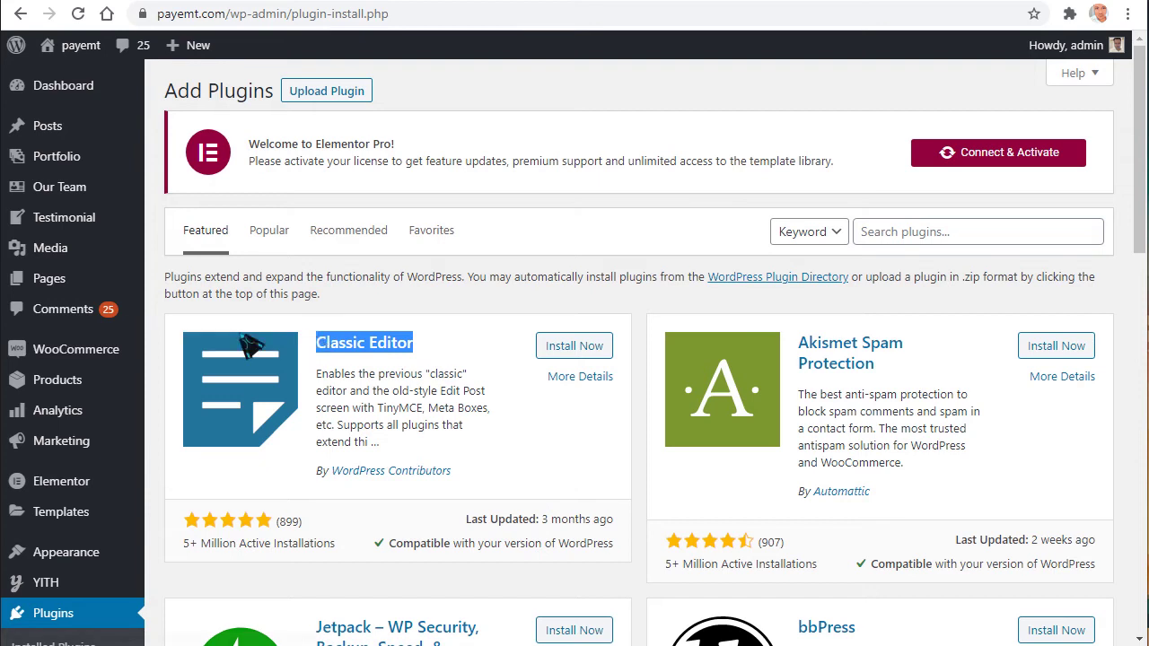
mouse_move(52, 128)
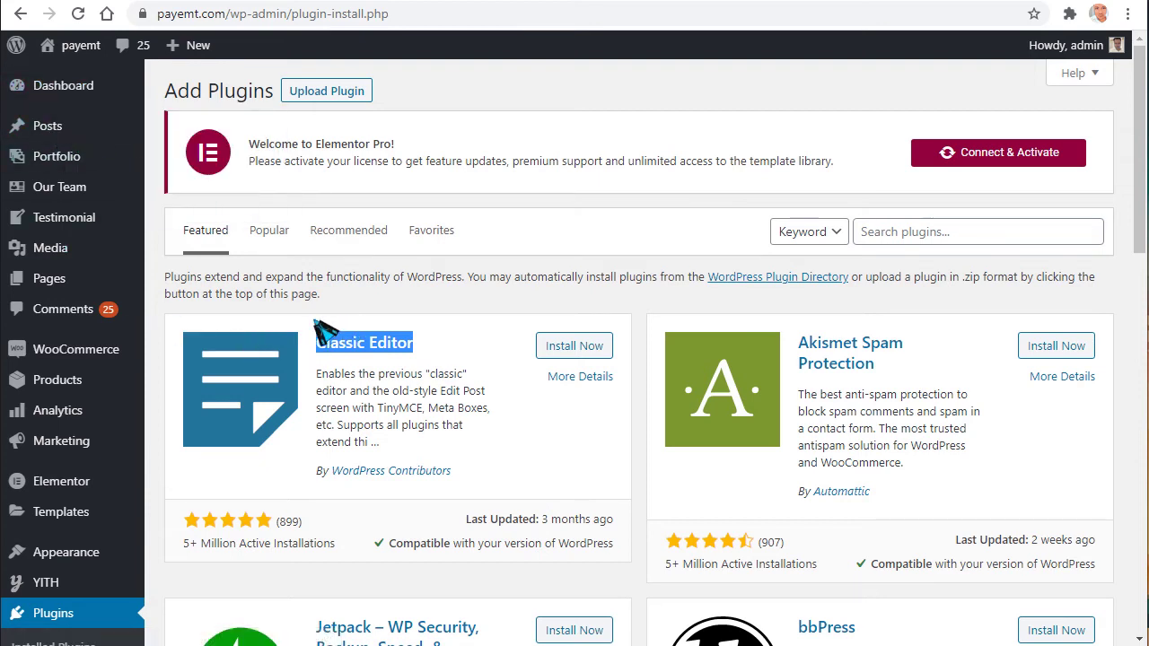
click(441, 352)
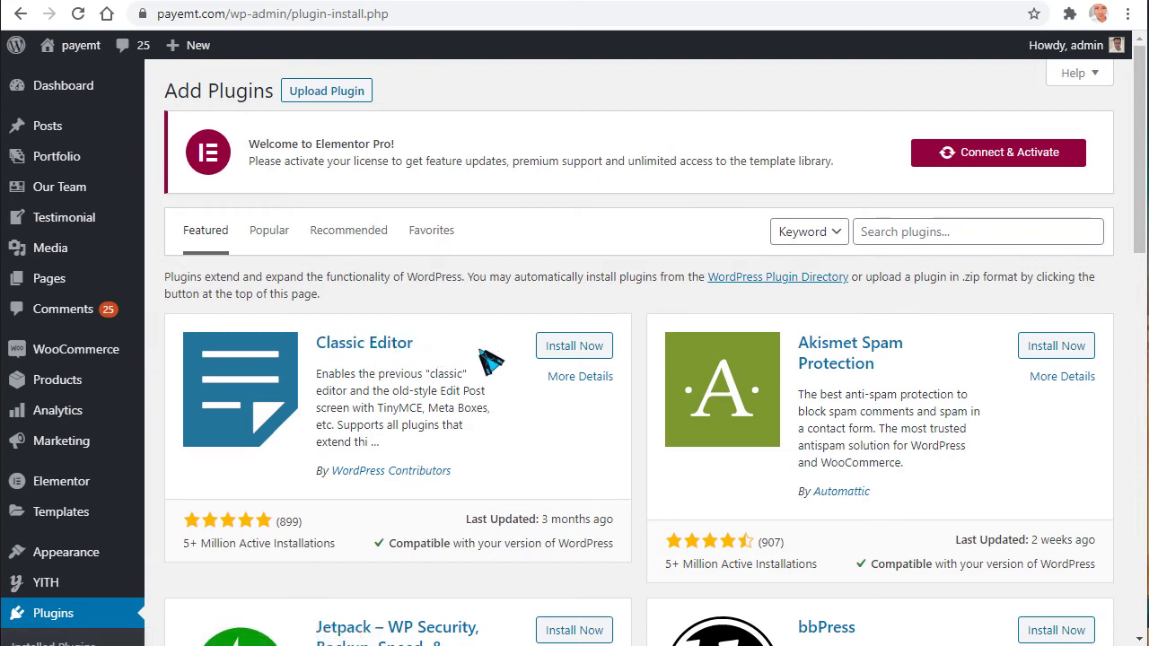
- Search for bkash plugins, and install and activate SoftTech-IT bKash, Rocket, Nagad
click(932, 242)
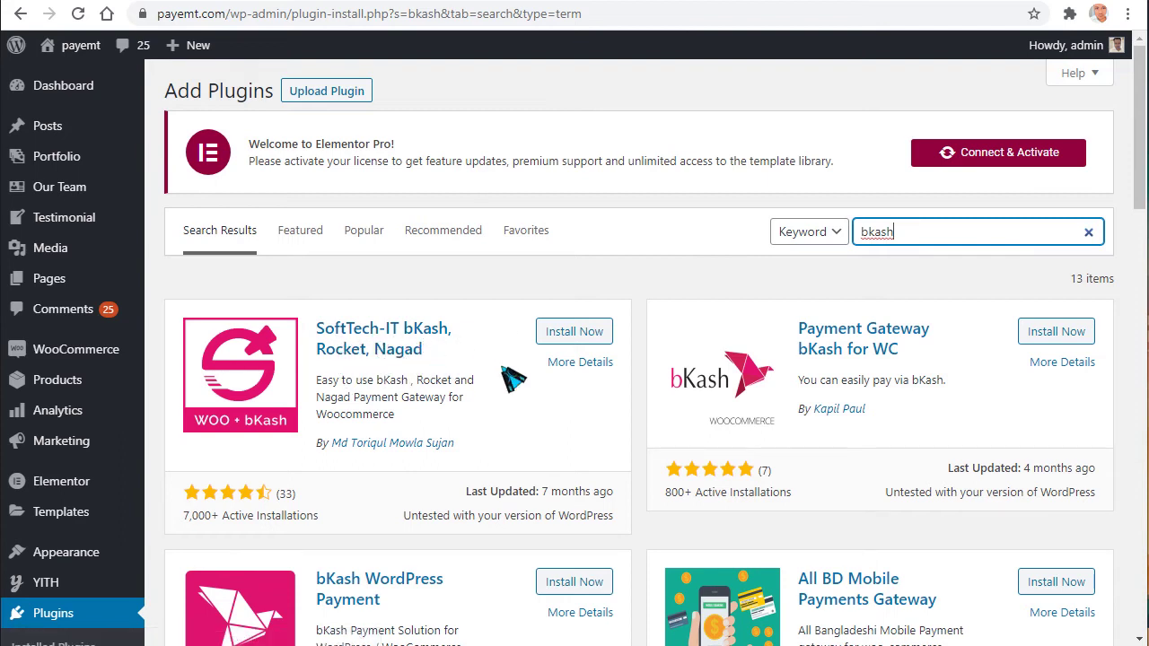
click(572, 332)
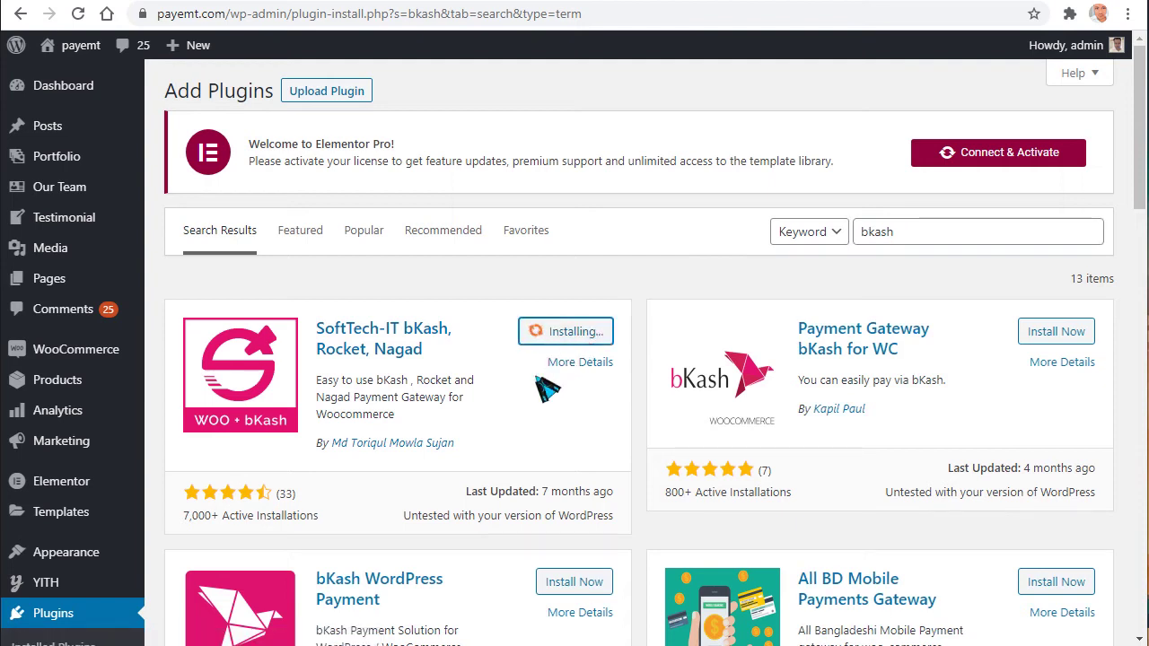
click(582, 332)
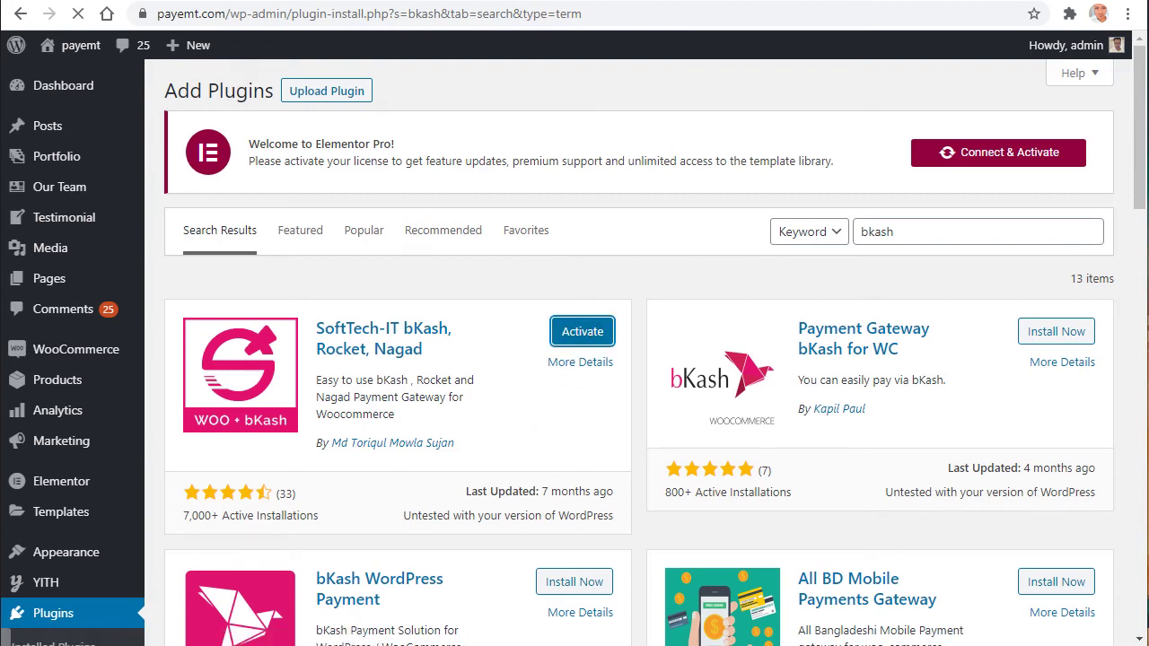
- Mark the MC4WP: Mailchimp for WordPress and One Click Demo Import plugins in the installed plugins list
scroll(368, 465, down, 4)
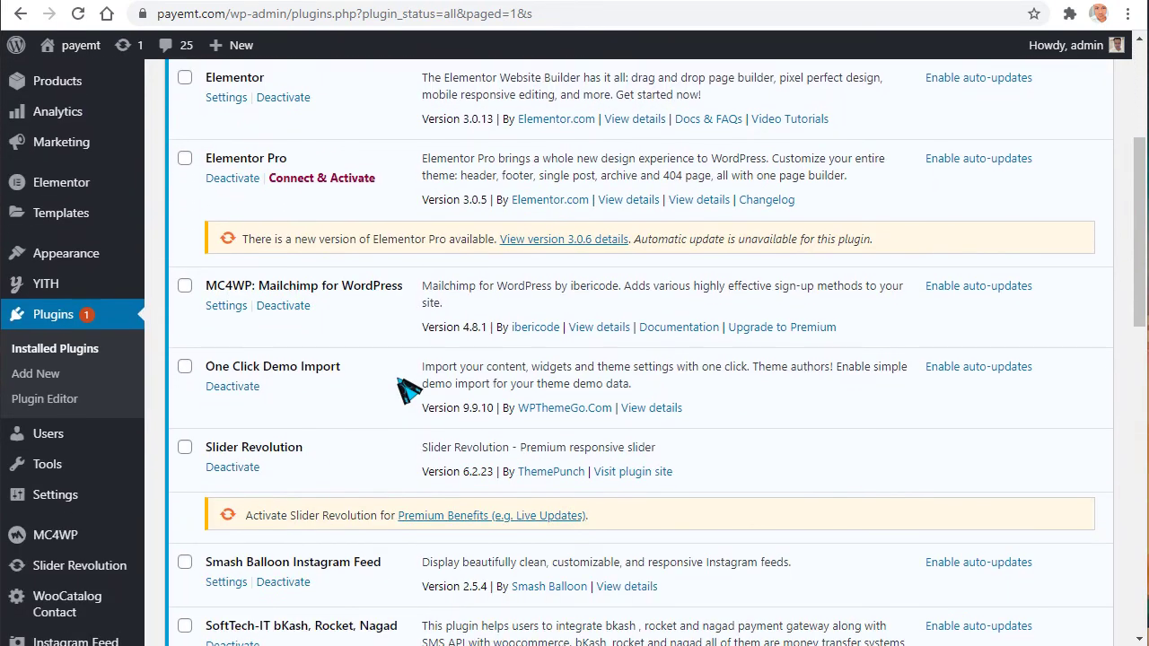
scroll(373, 355, down, 1)
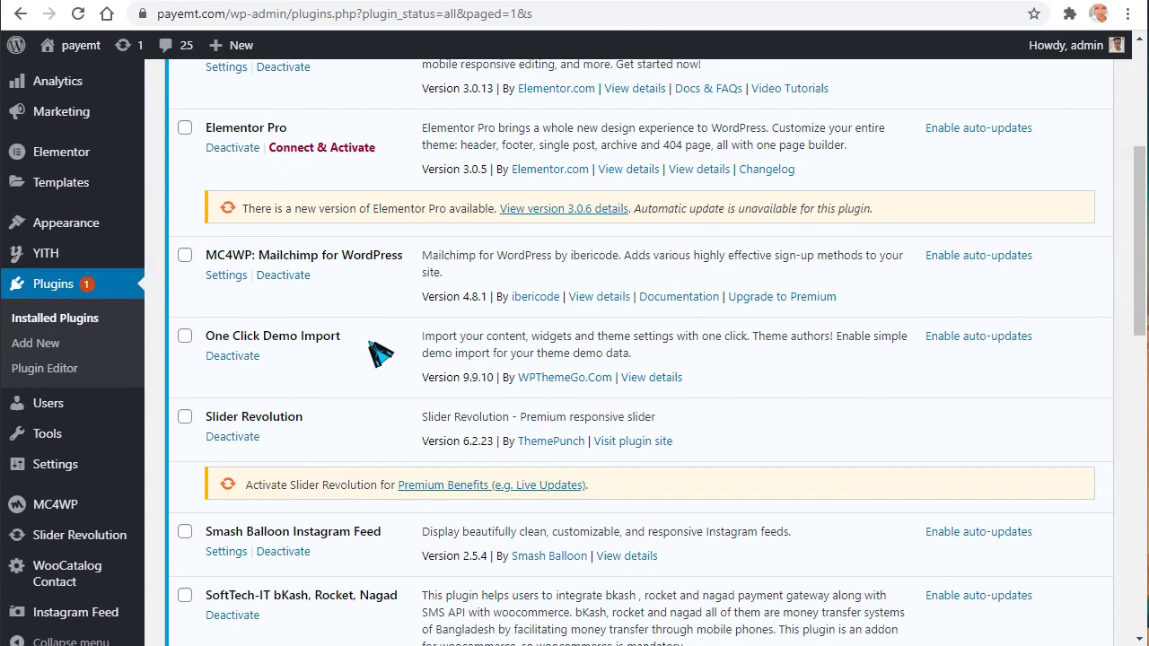
drag(259, 256, 414, 269)
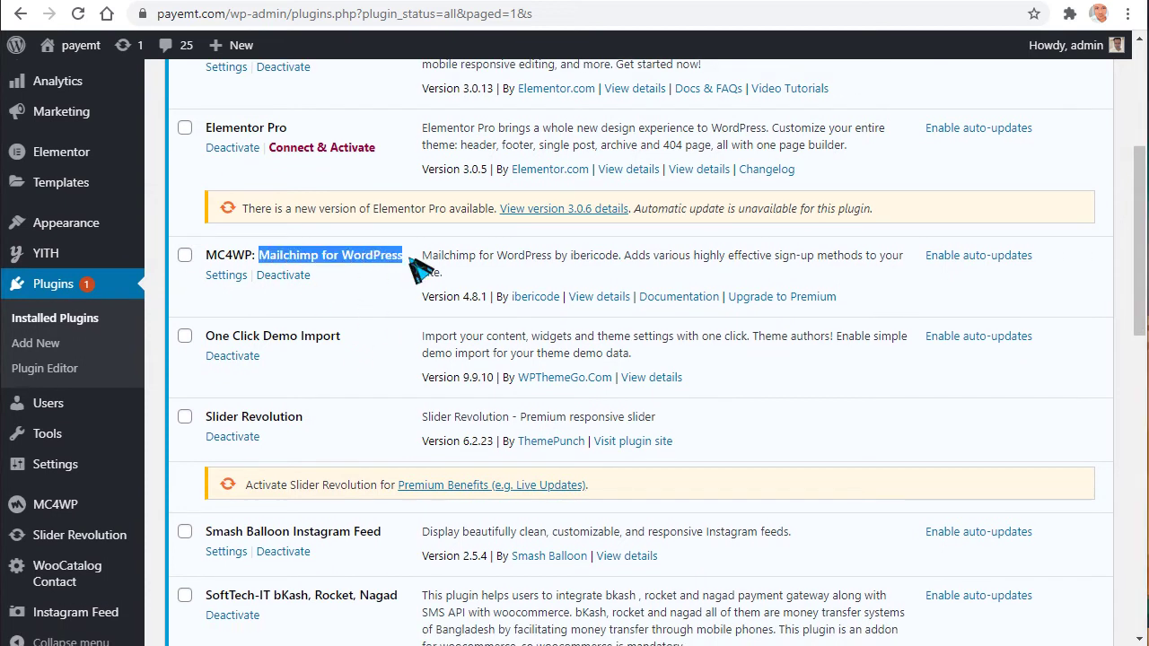
click(184, 256)
click(184, 335)
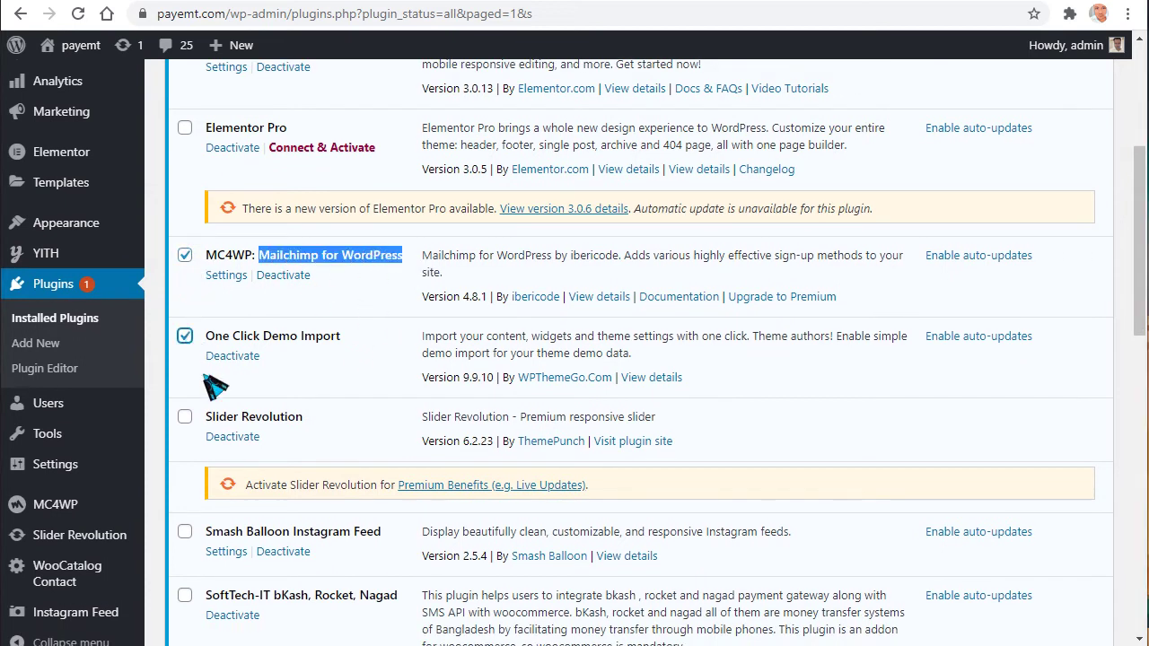
- Check the live store's home page, and add Slider Revolution to the marked plugins
scroll(251, 467, down, 2)
scroll(251, 465, down, 2)
drag(213, 269, 318, 286)
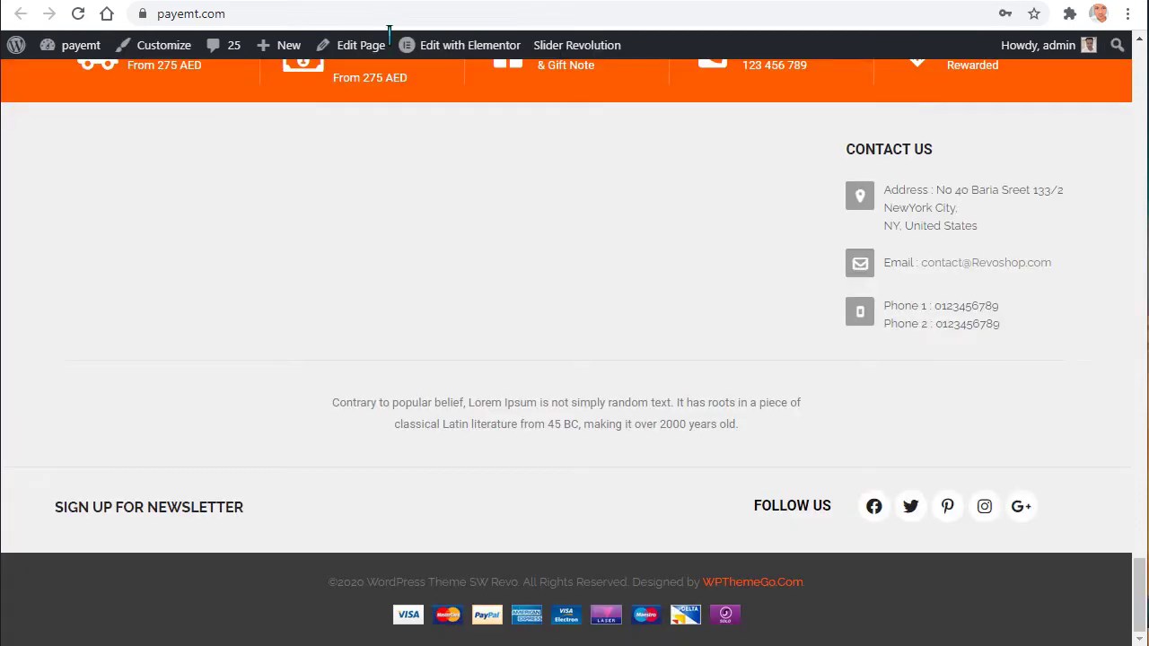
scroll(713, 380, up, 3)
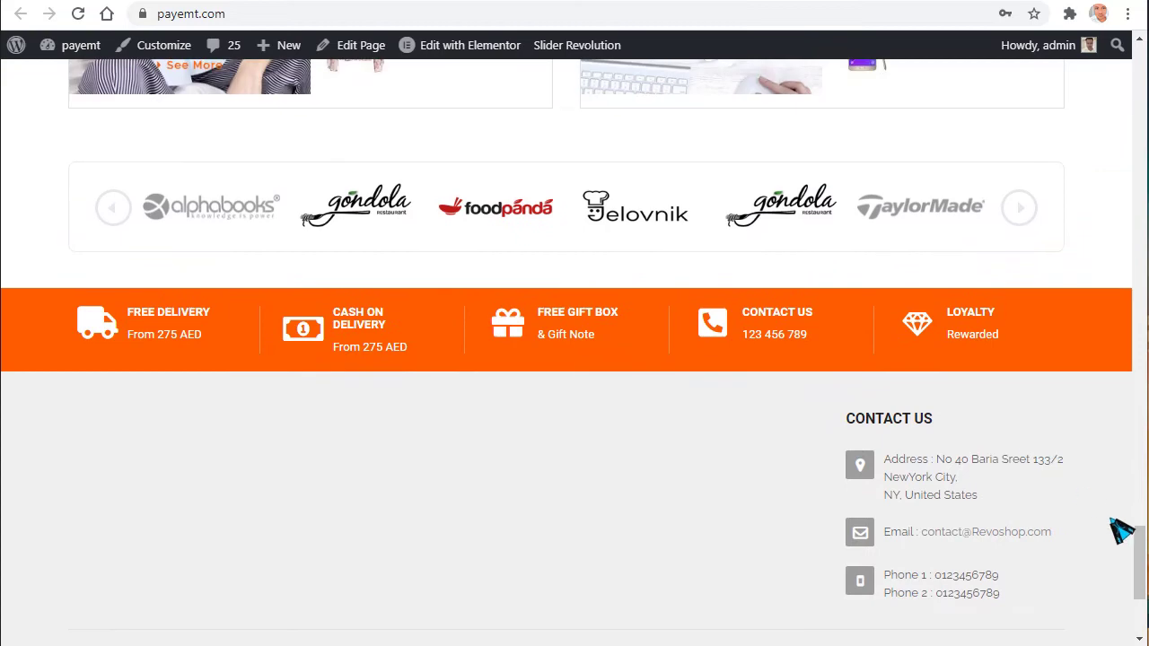
drag(1142, 563, 1128, 76)
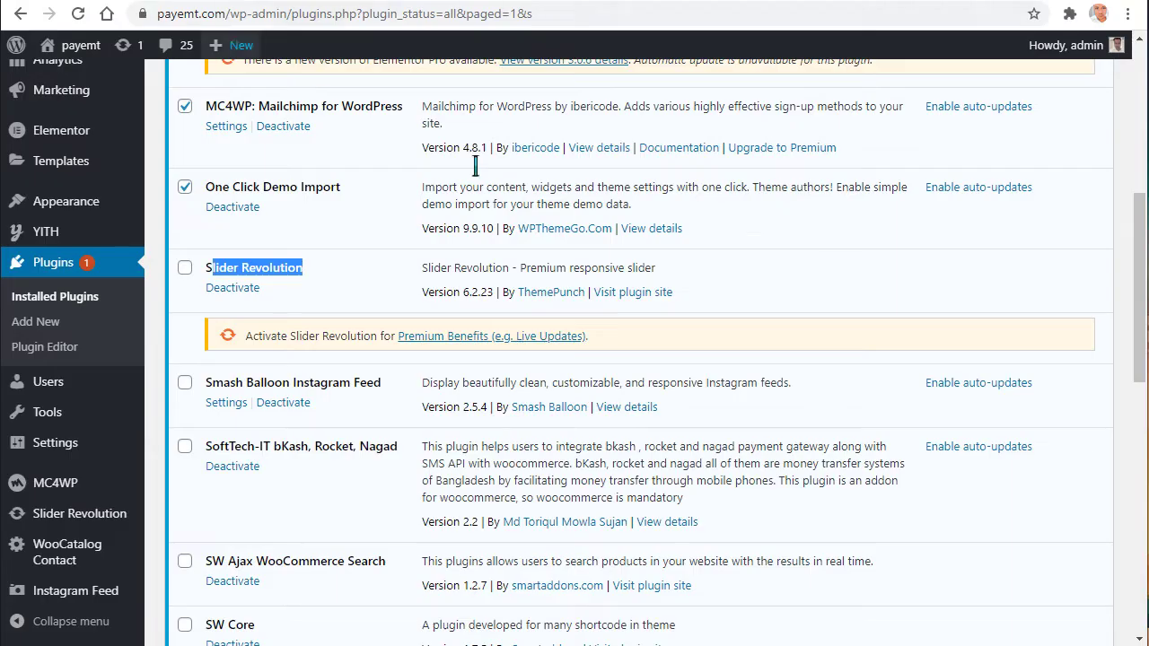
click(185, 268)
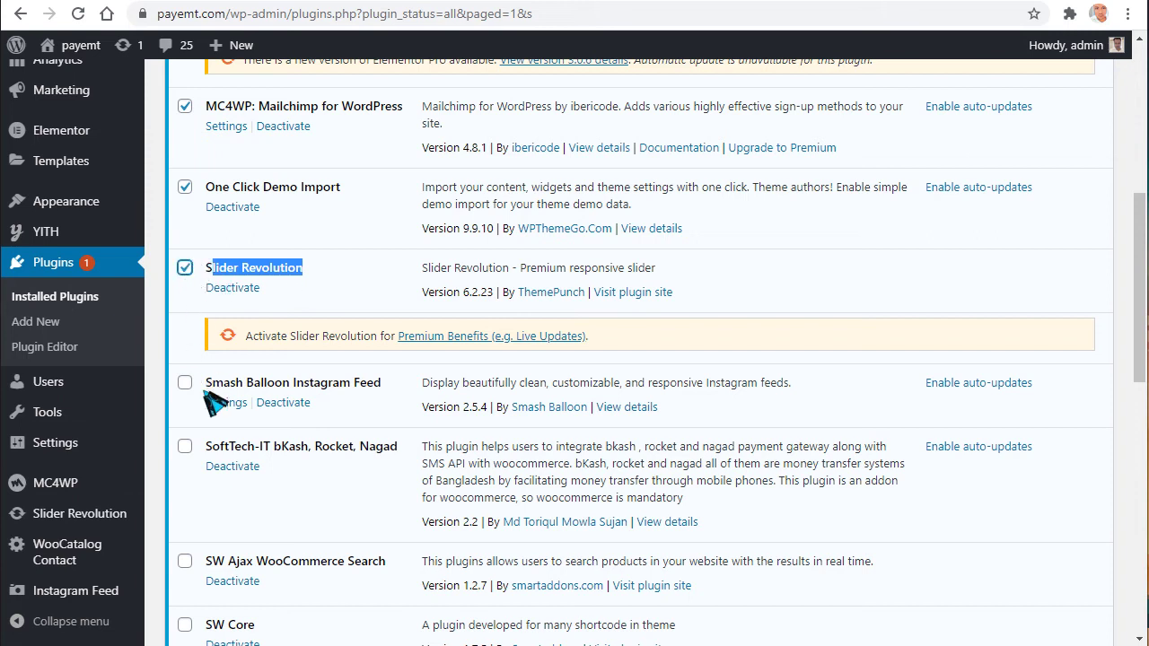
- Review the remaining installed plugins from Smash Balloon Instagram Feed down to YITH WooCommerce Wishlist
scroll(202, 436, down, 2)
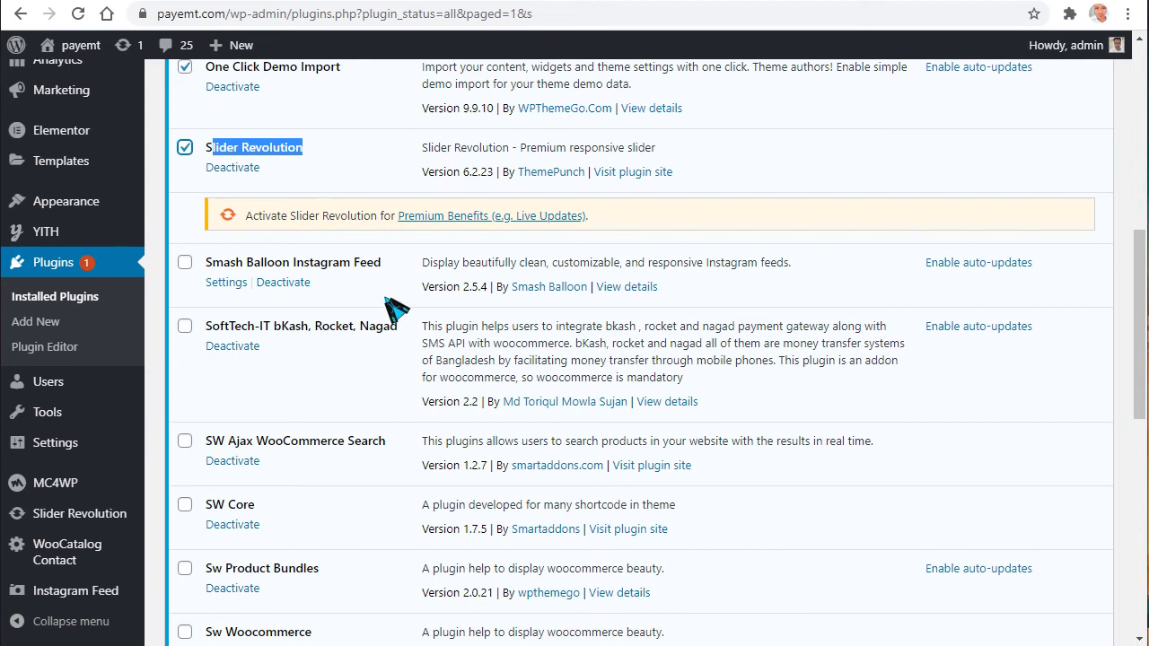
drag(305, 269, 368, 278)
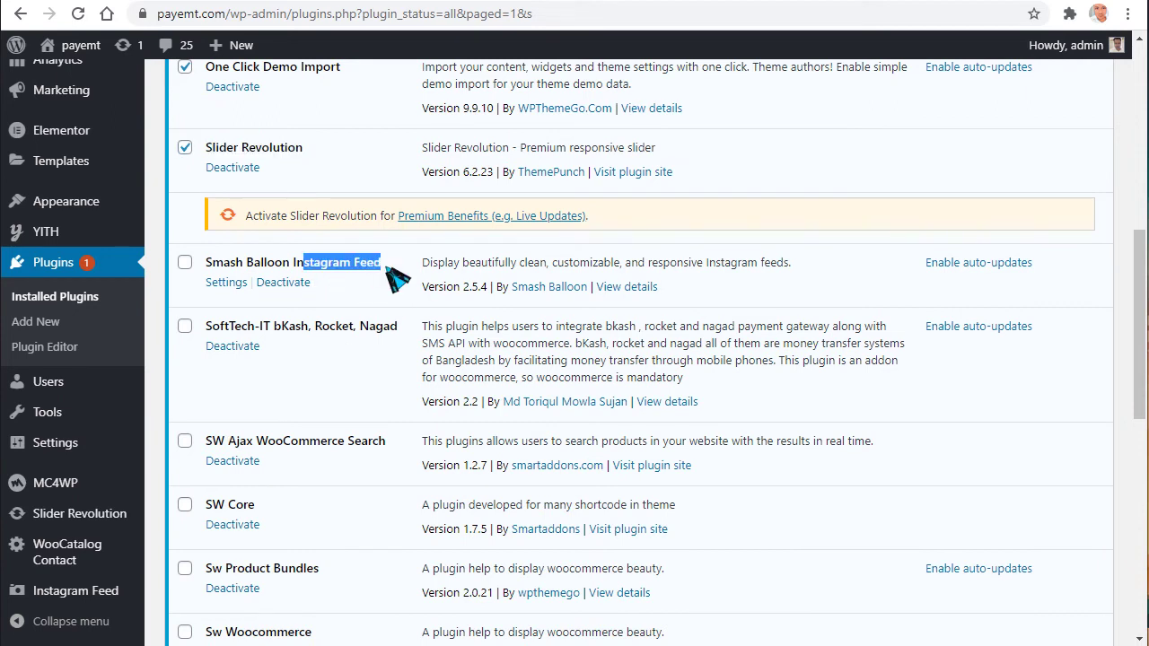
scroll(395, 278, down, 3)
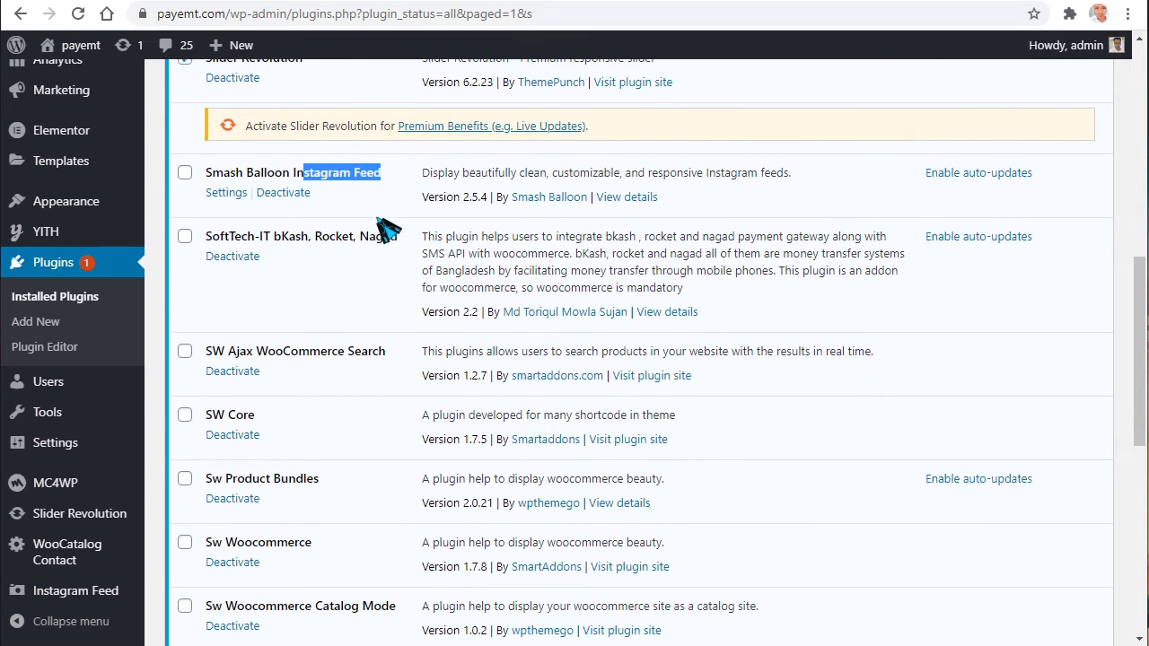
scroll(386, 285, down, 2)
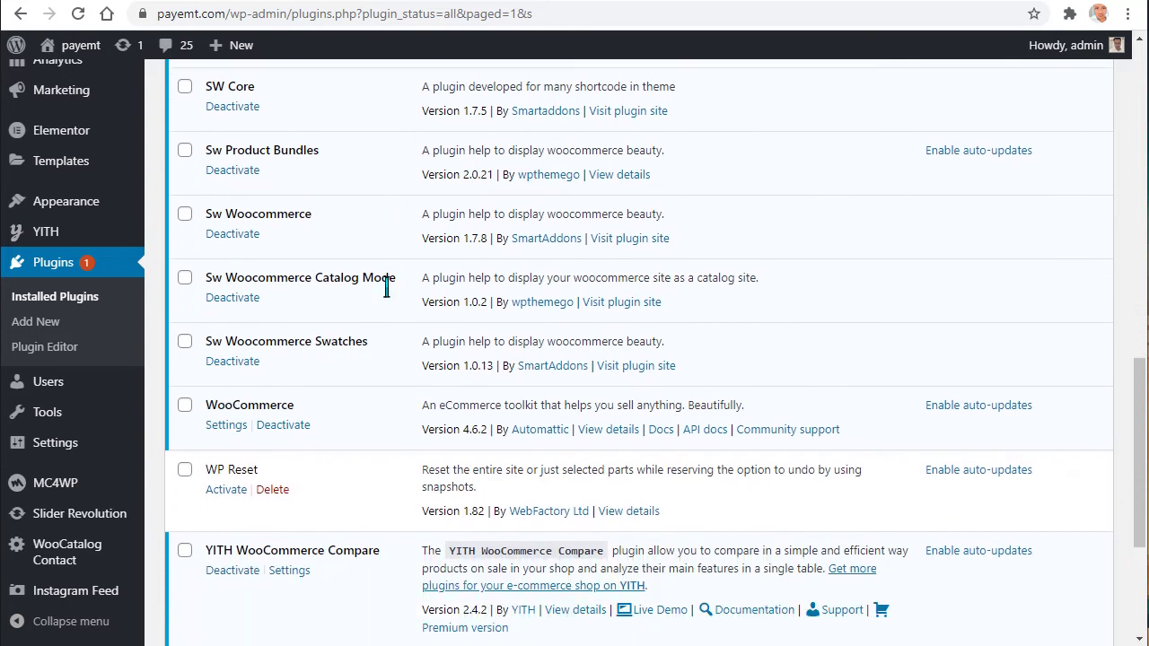
scroll(387, 285, down, 3)
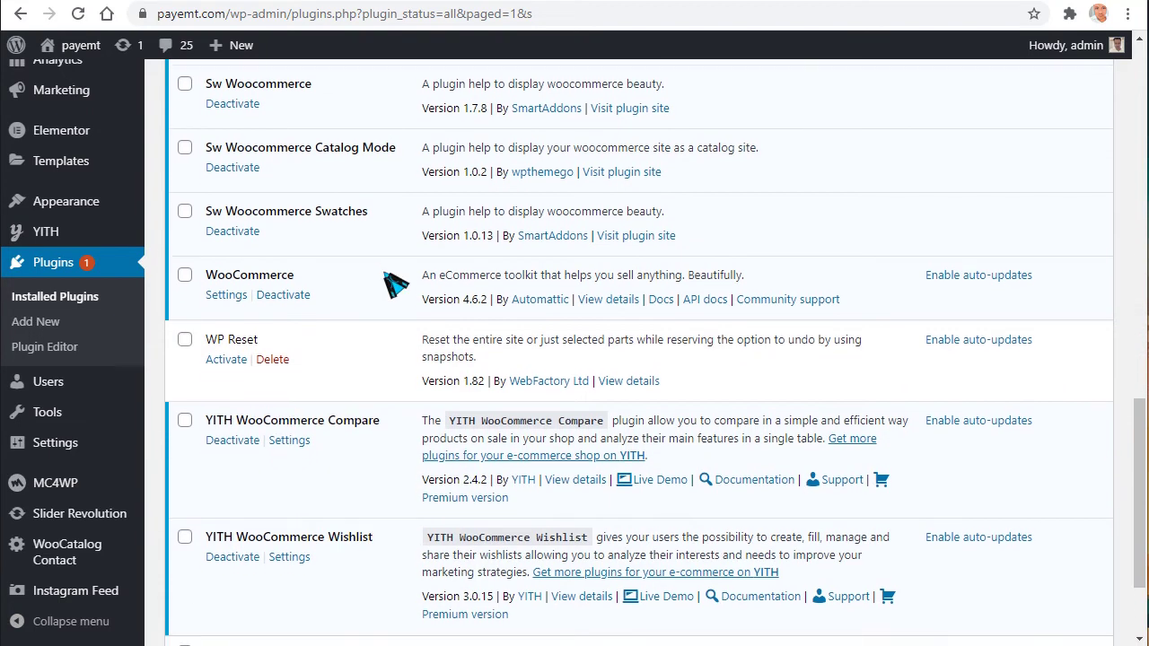
scroll(395, 280, up, 3)
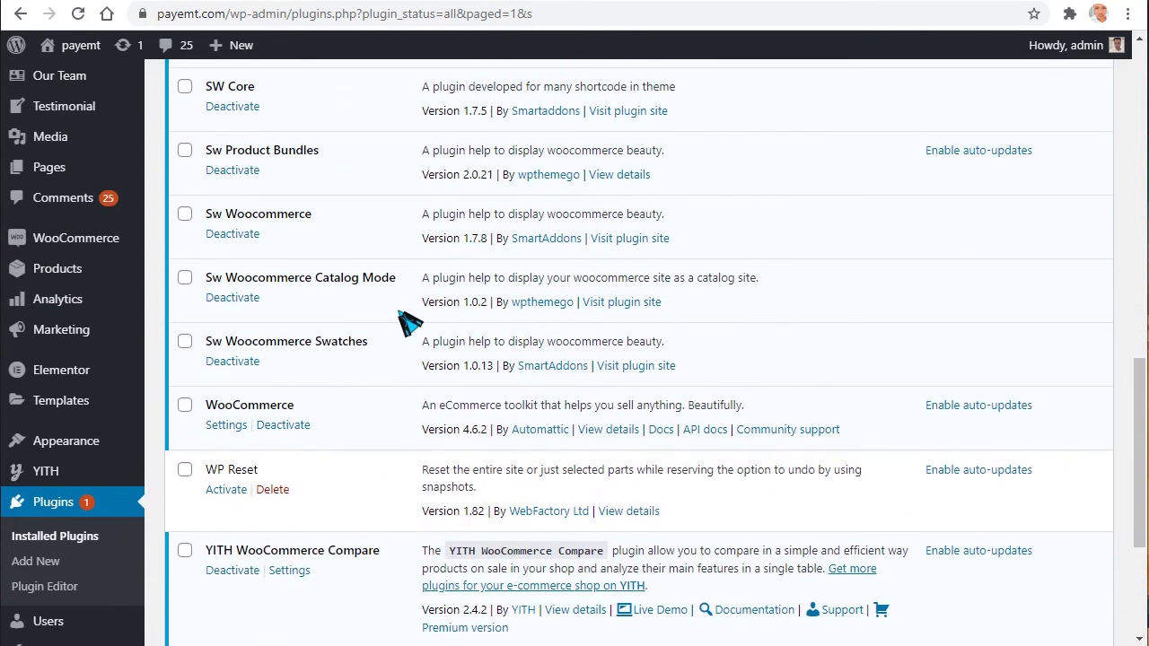
scroll(354, 338, up, 1)
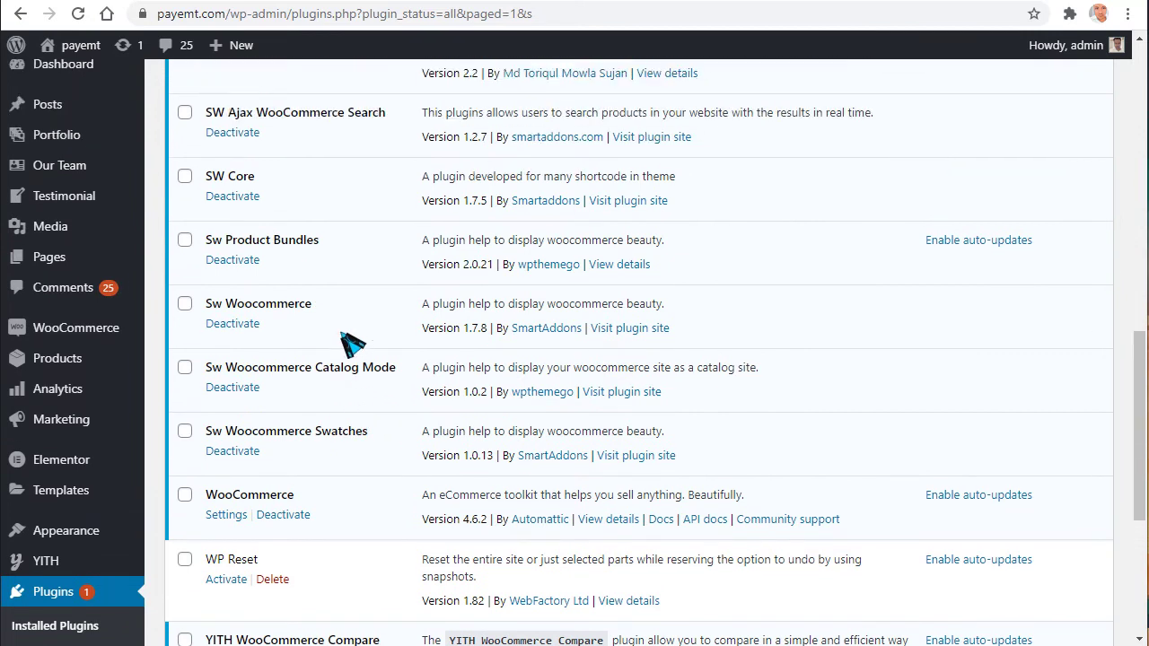
scroll(331, 371, down, 3)
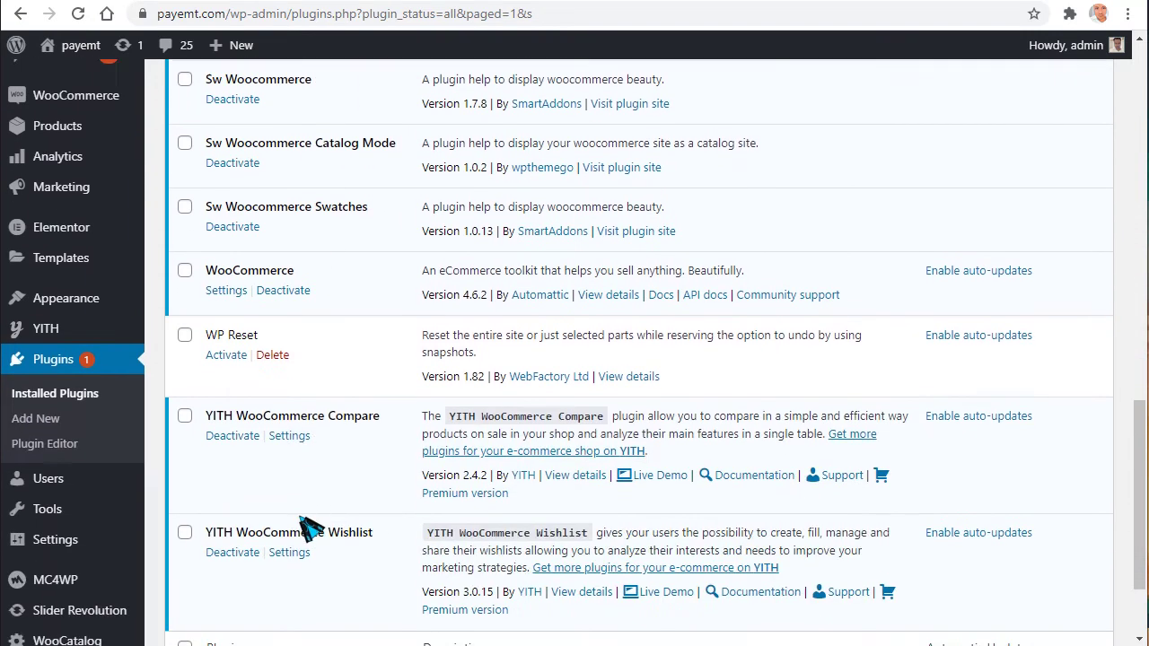
- Bulk deactivate the marked MC4WP, One Click Demo Import and Slider Revolution plugins
scroll(310, 529, down, 2)
click(240, 553)
click(225, 611)
click(346, 553)
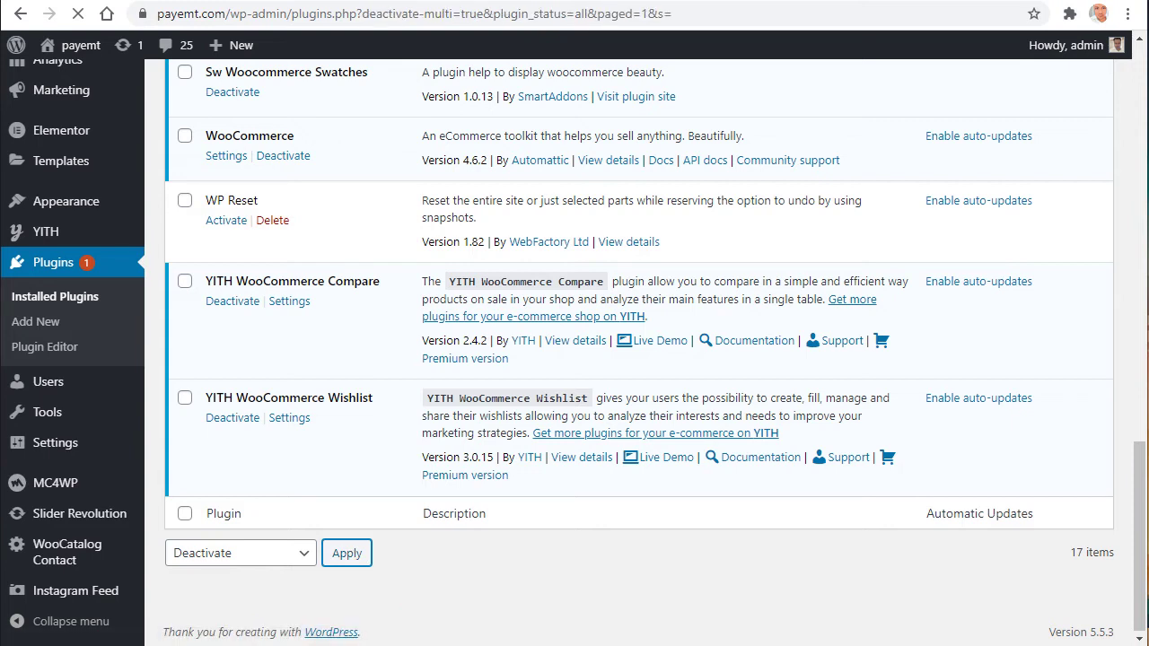
scroll(332, 418, down, 2)
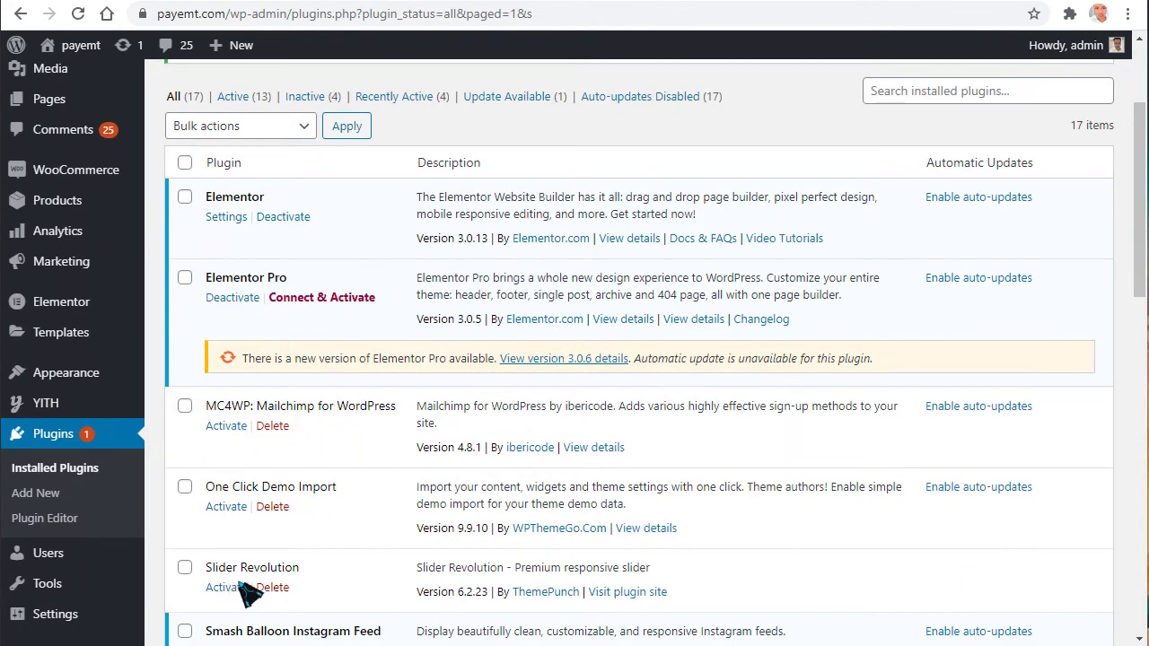
scroll(266, 585, up, 2)
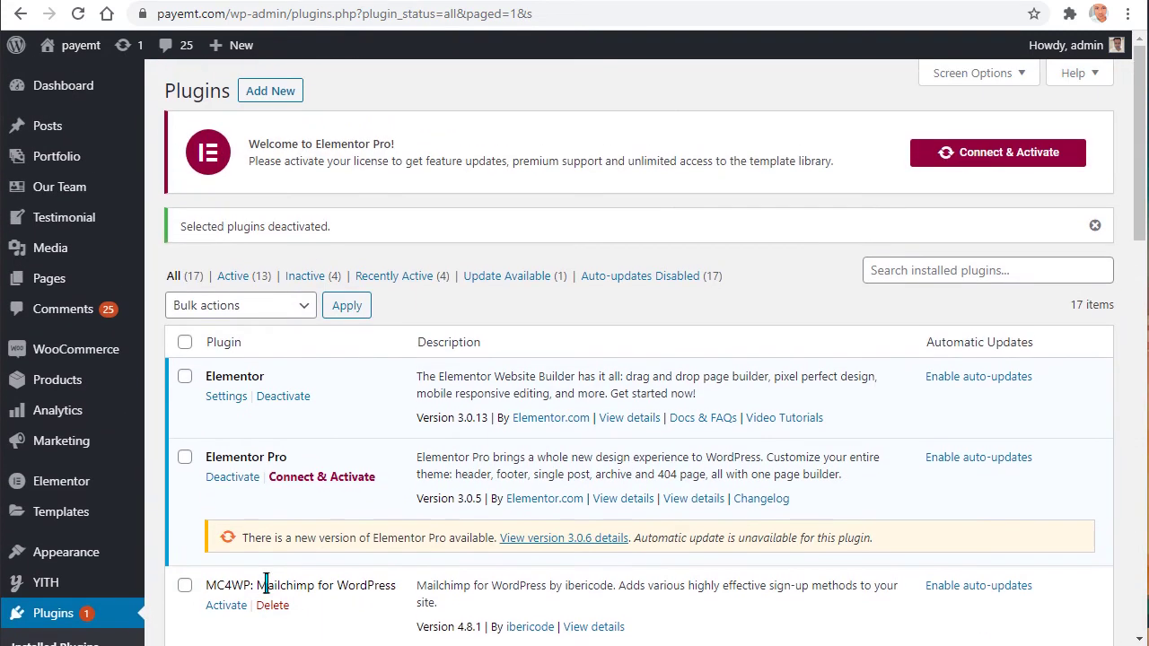
mouse_move(70, 554)
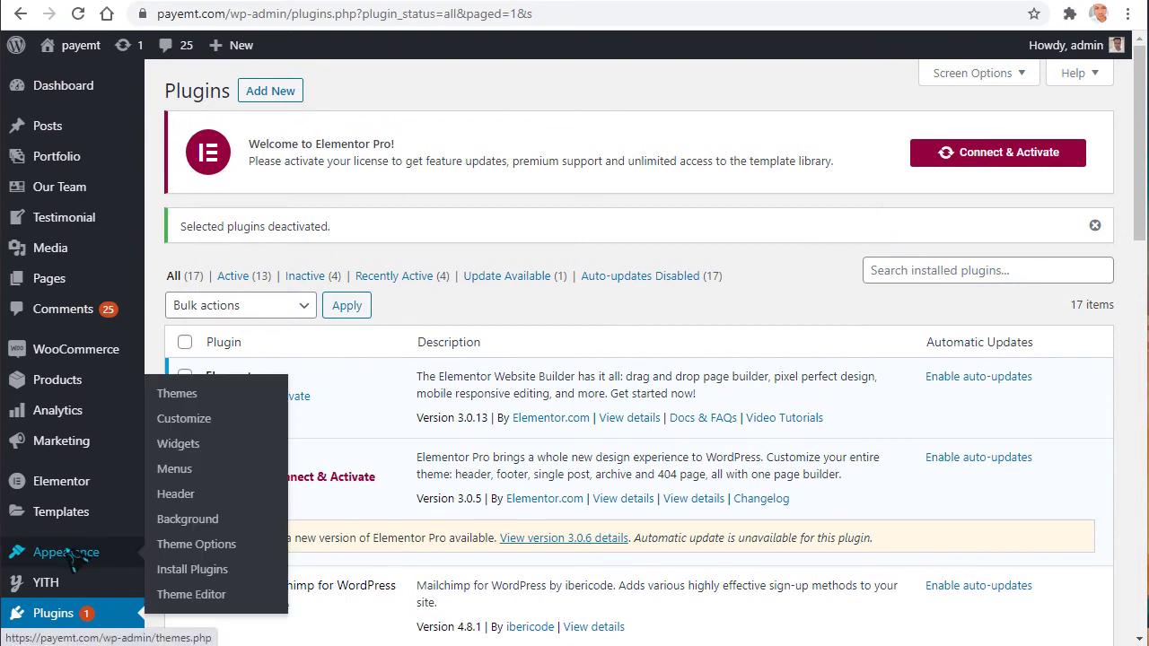
mouse_move(65, 524)
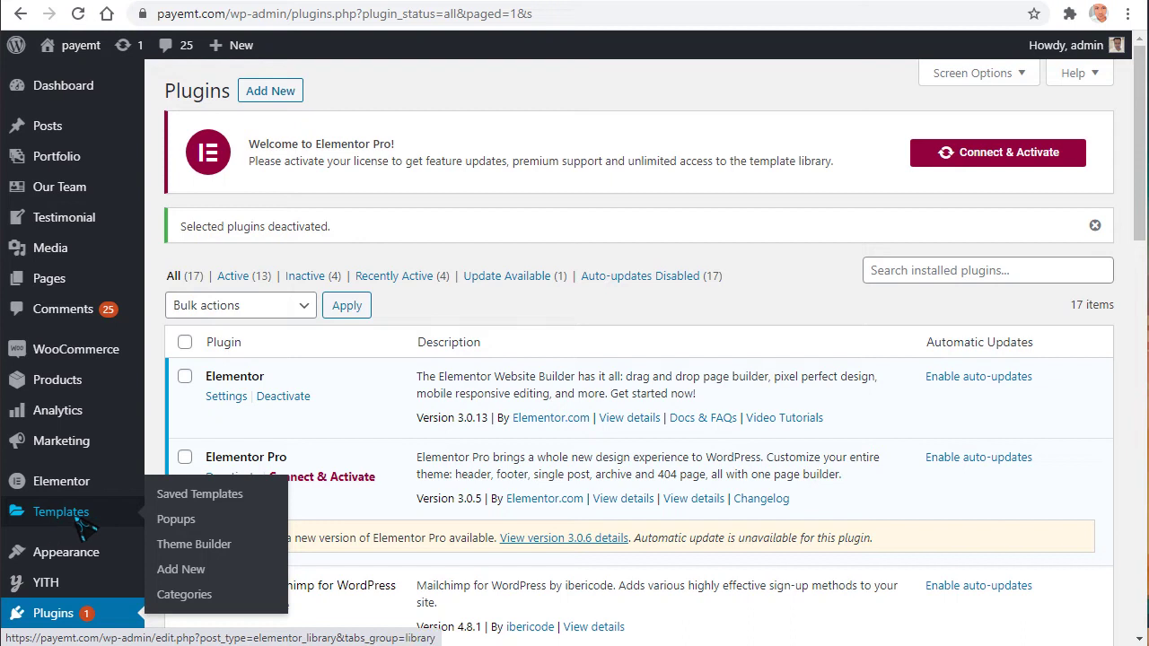
- Open the WooCommerce general settings and set the store's country / state to Bangladesh — Dhaka
mouse_move(75, 388)
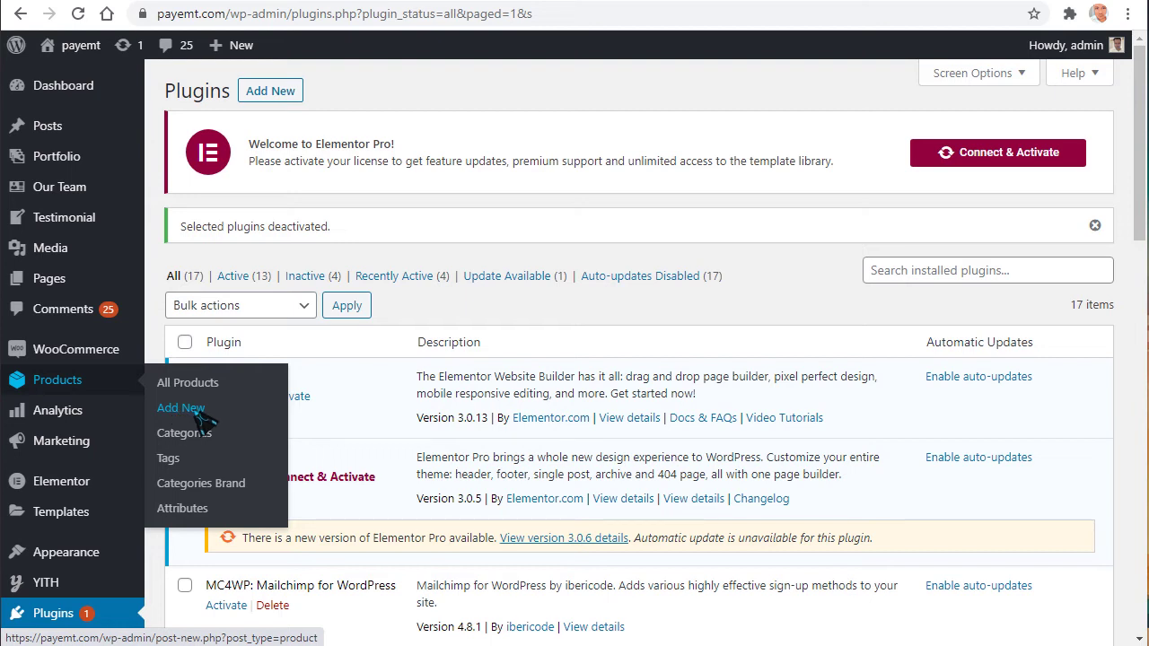
mouse_move(42, 348)
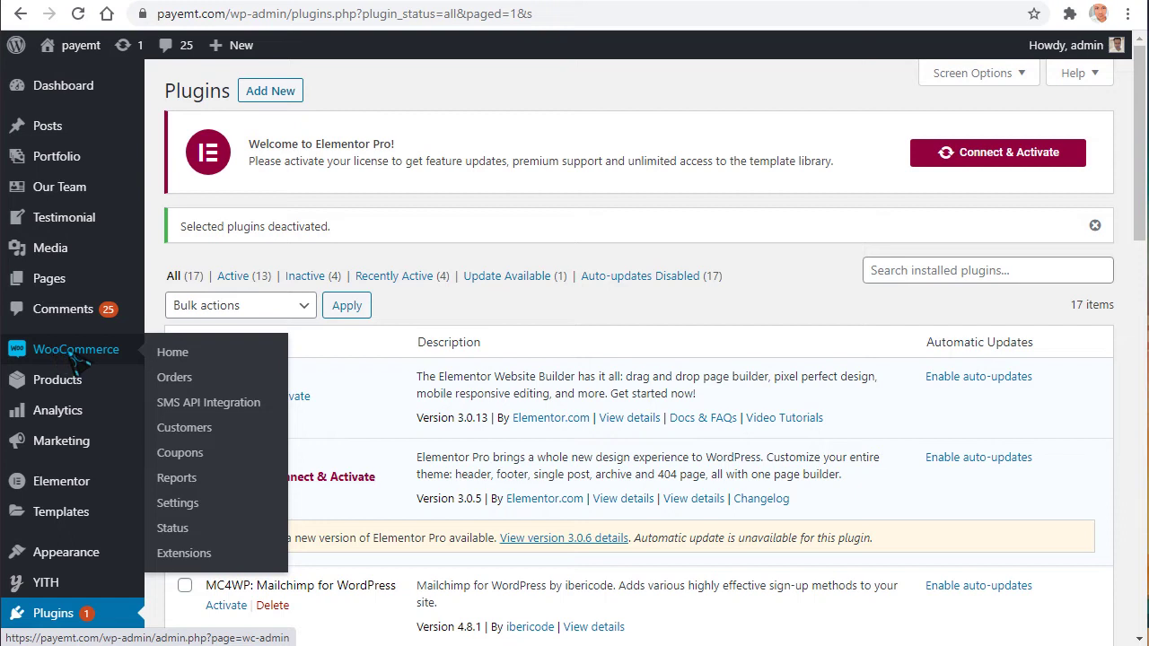
click(195, 510)
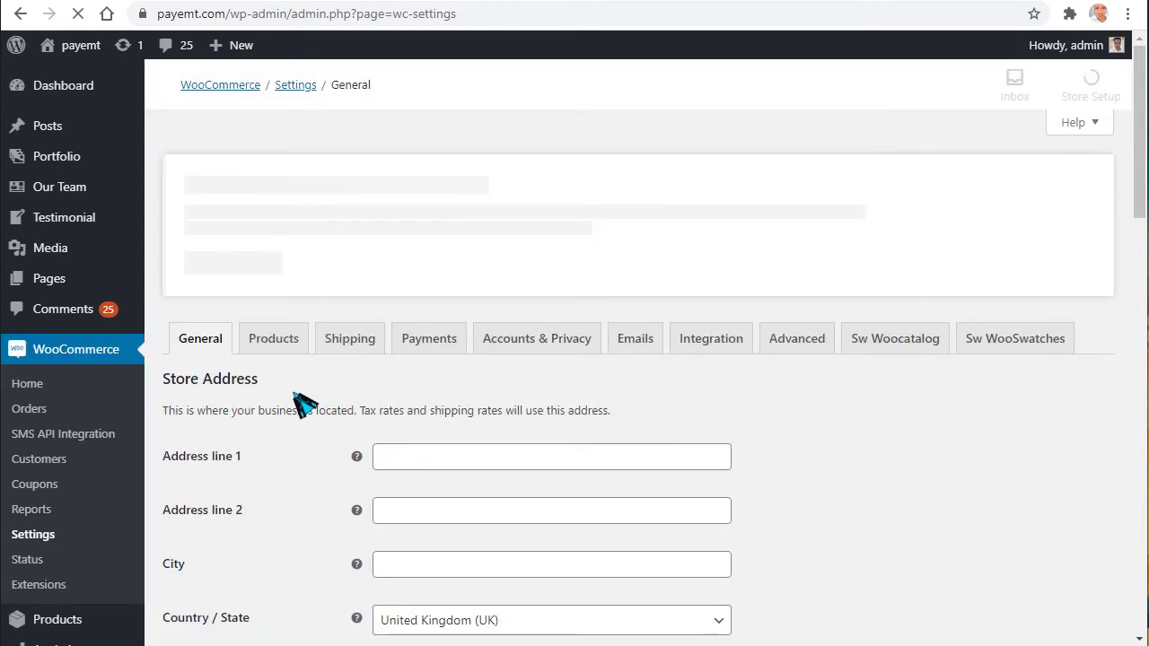
scroll(302, 404, down, 3)
scroll(334, 440, down, 1)
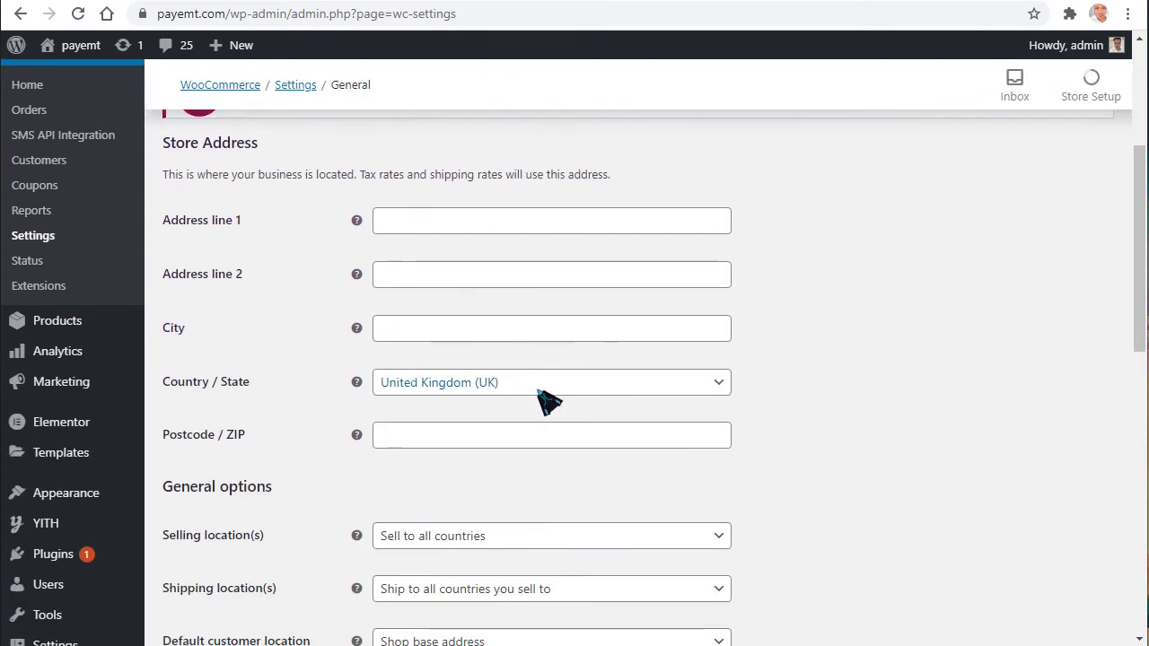
click(541, 392)
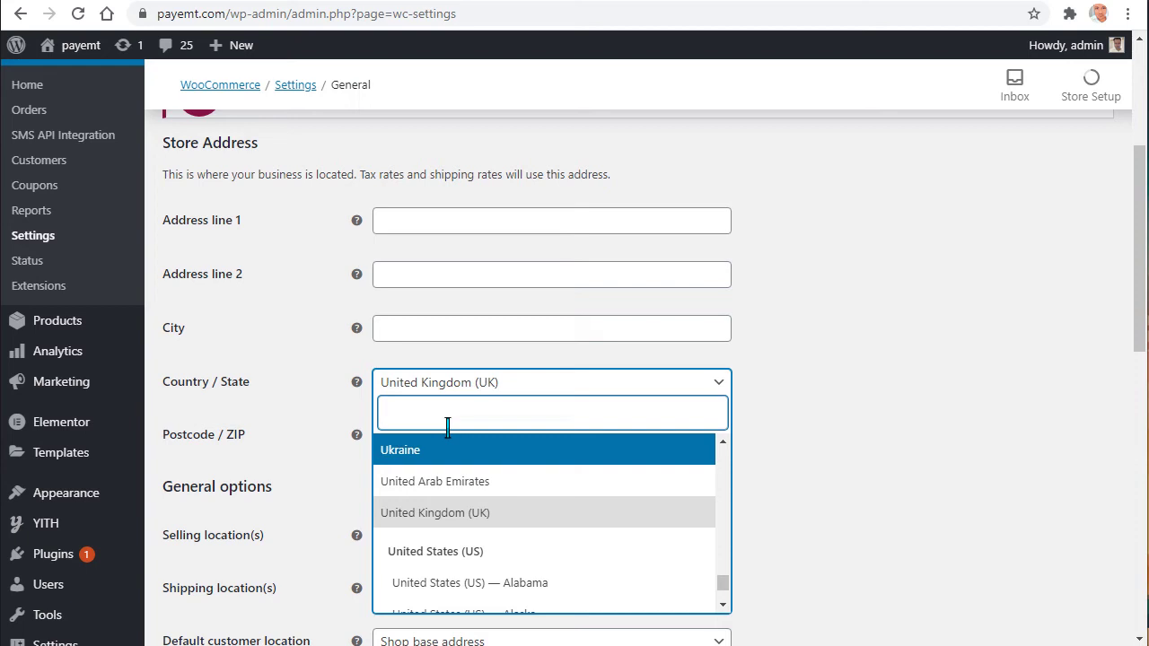
text(dhaka)
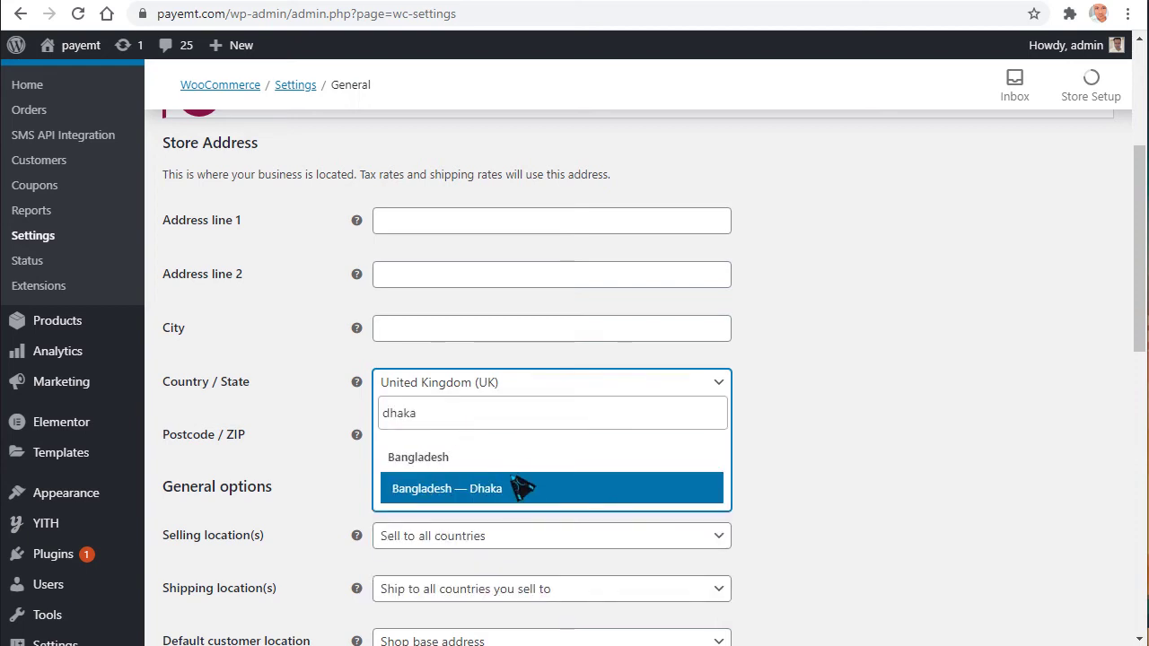
click(521, 488)
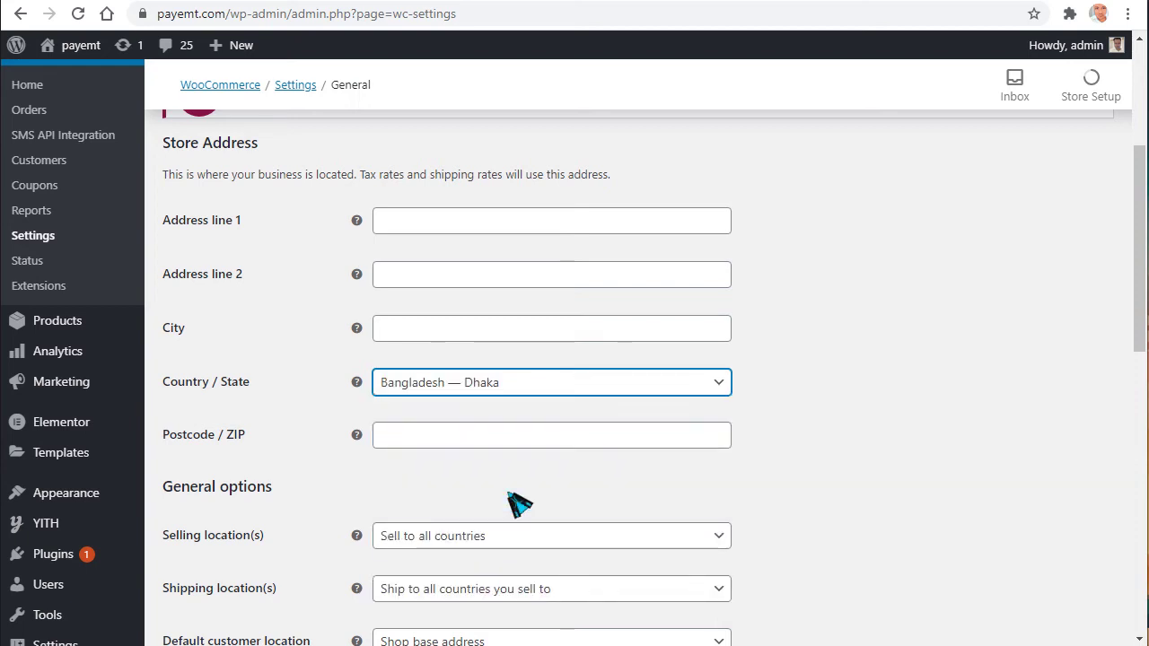
- Set the store currency to Bangladeshi taka and save the general settings
scroll(395, 462, down, 5)
scroll(386, 462, down, 3)
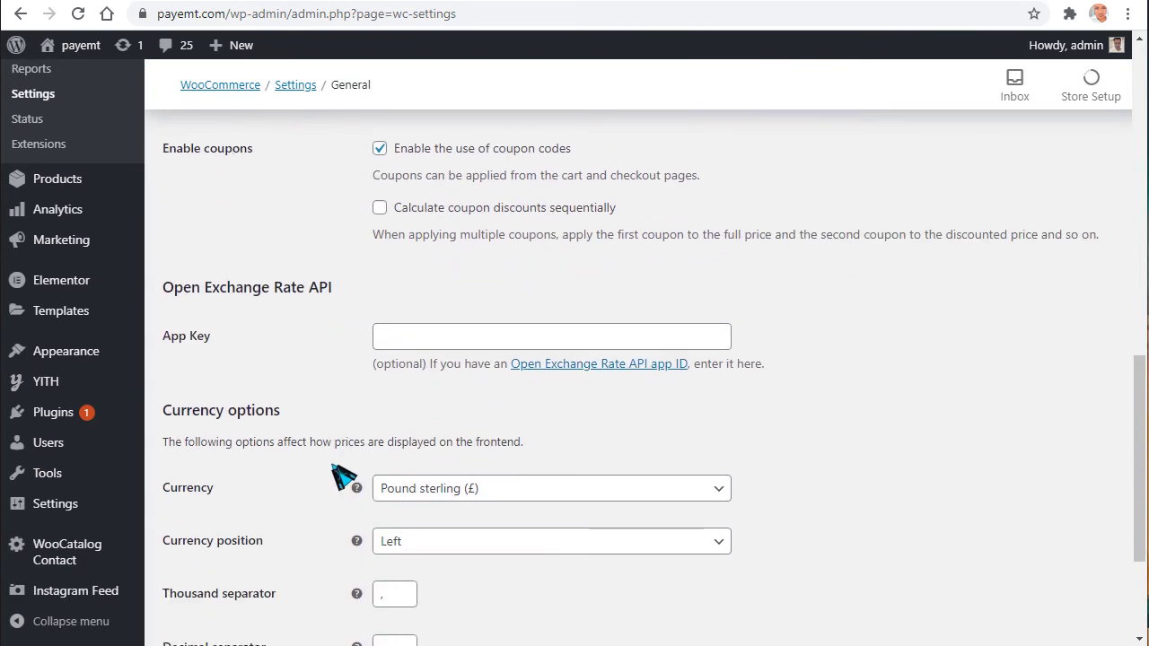
click(503, 400)
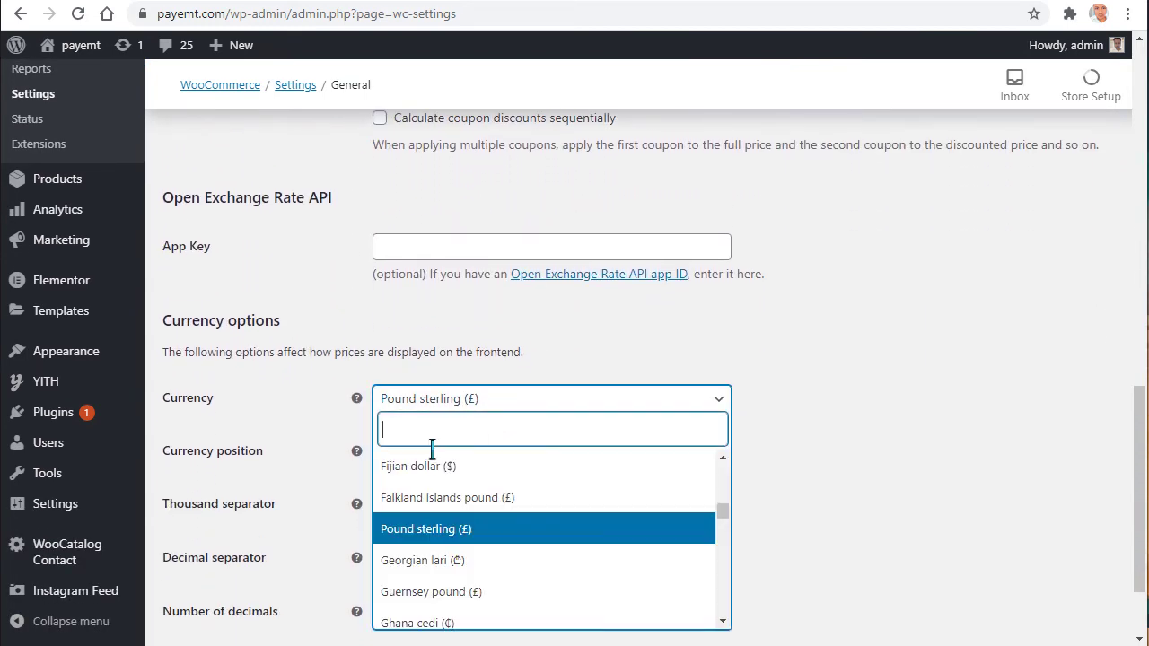
text(taka)
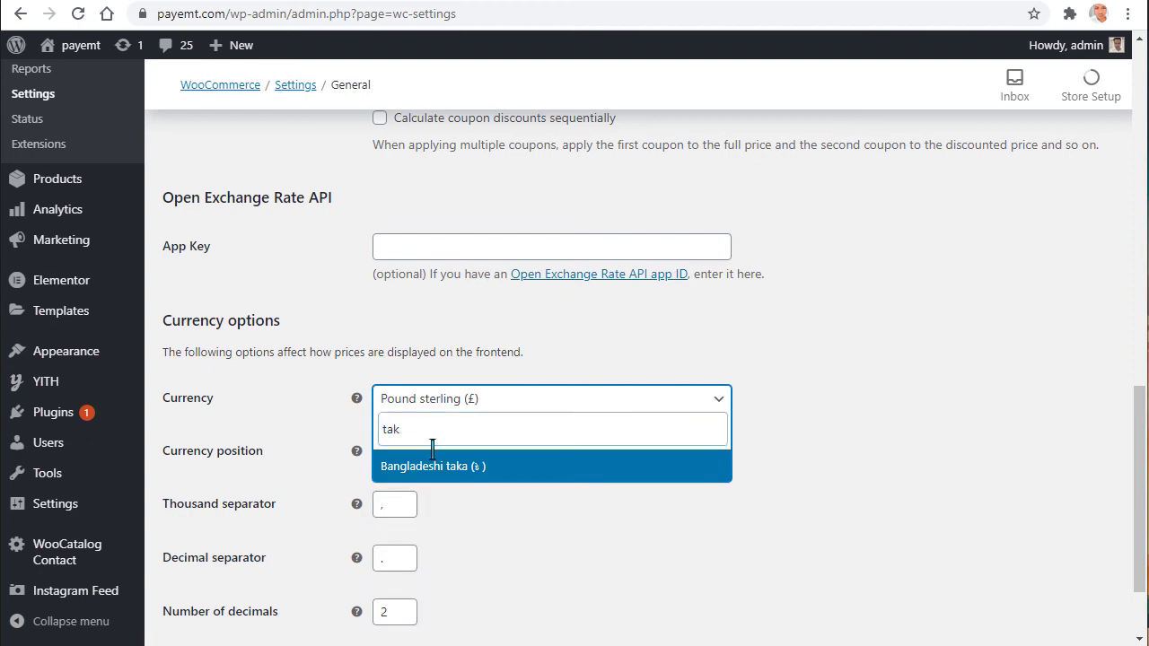
click(476, 469)
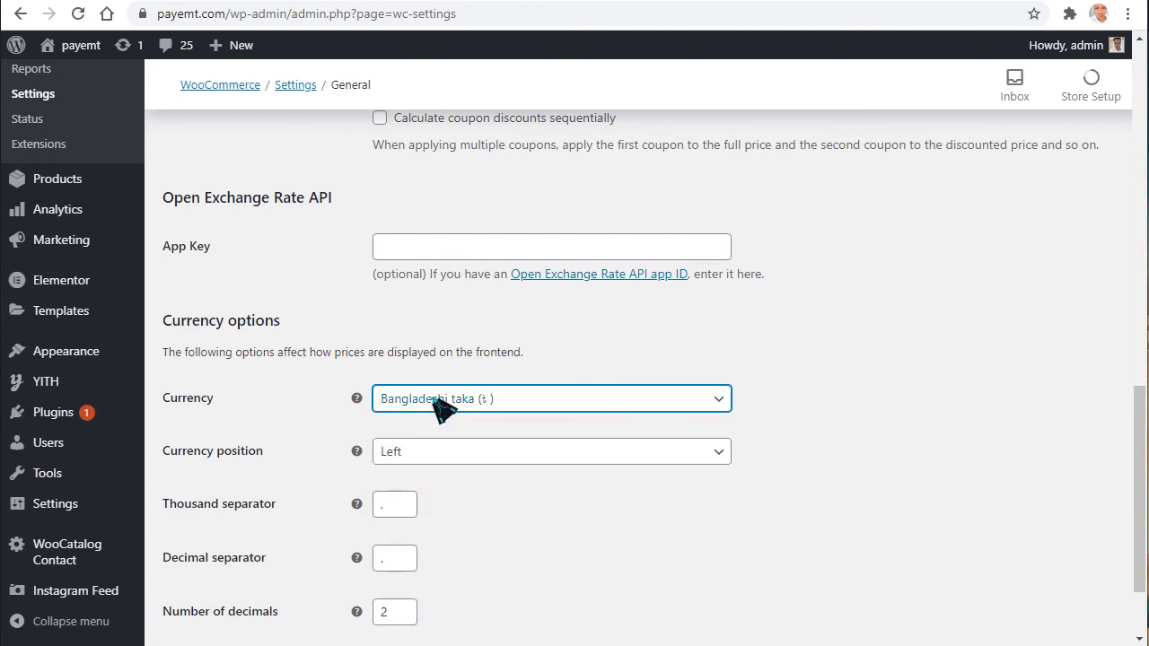
scroll(300, 359, up, 1)
scroll(260, 474, down, 3)
click(224, 551)
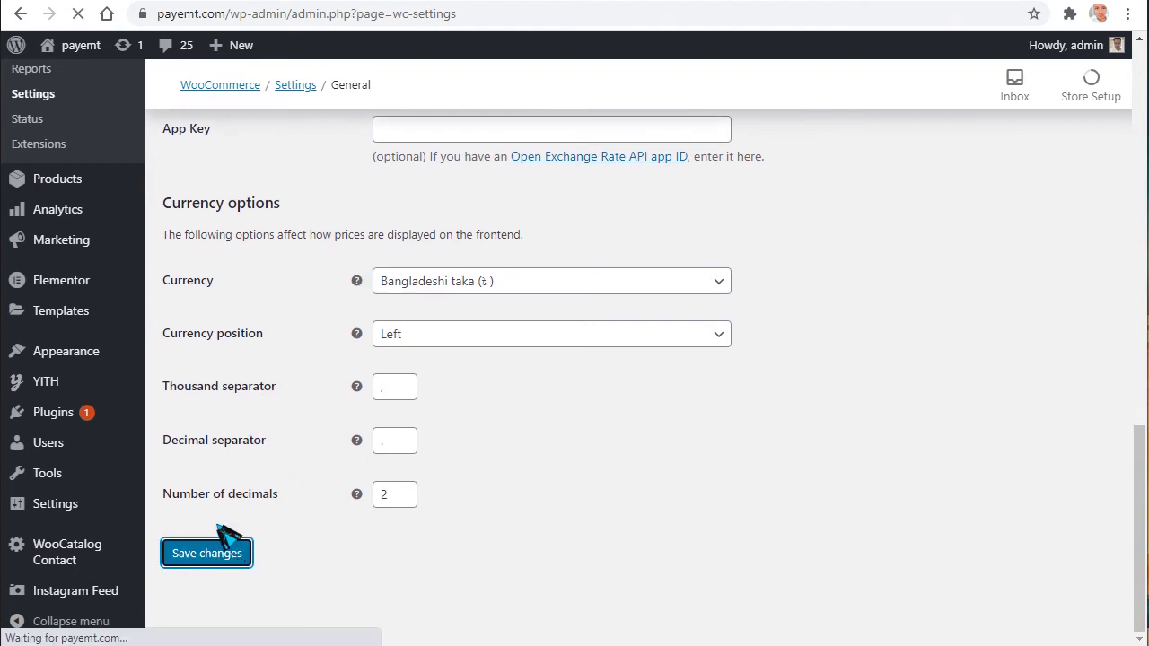
scroll(231, 533, up, 2)
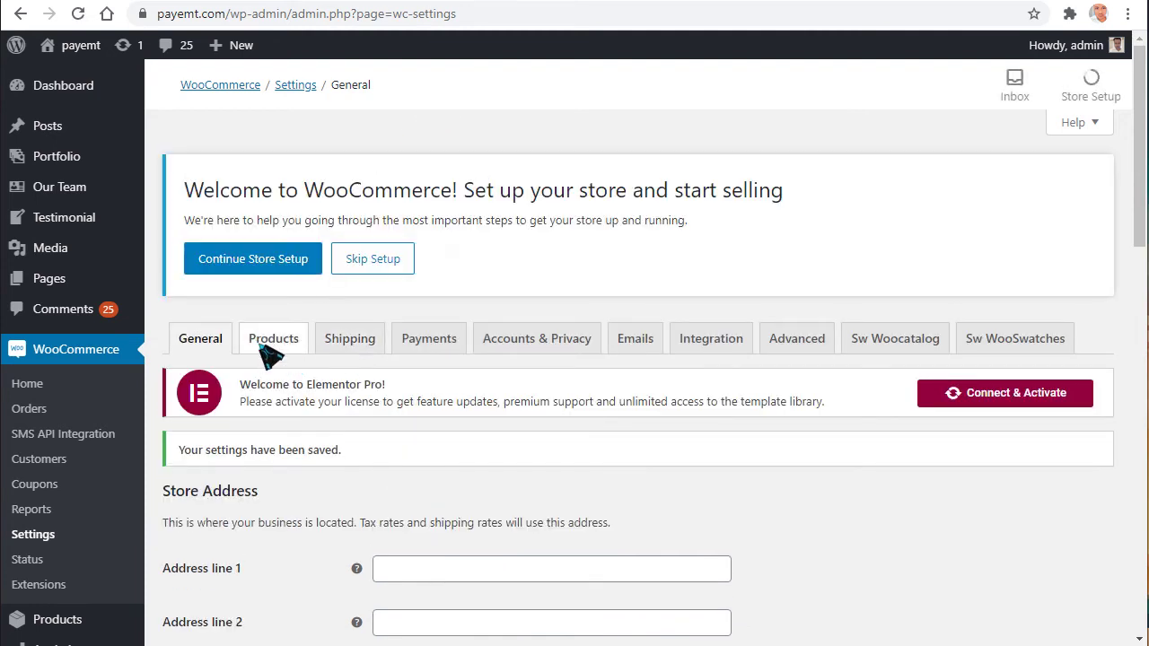
- Review the shop page, add to cart behaviour and measurement options in the WooCommerce product settings
click(273, 341)
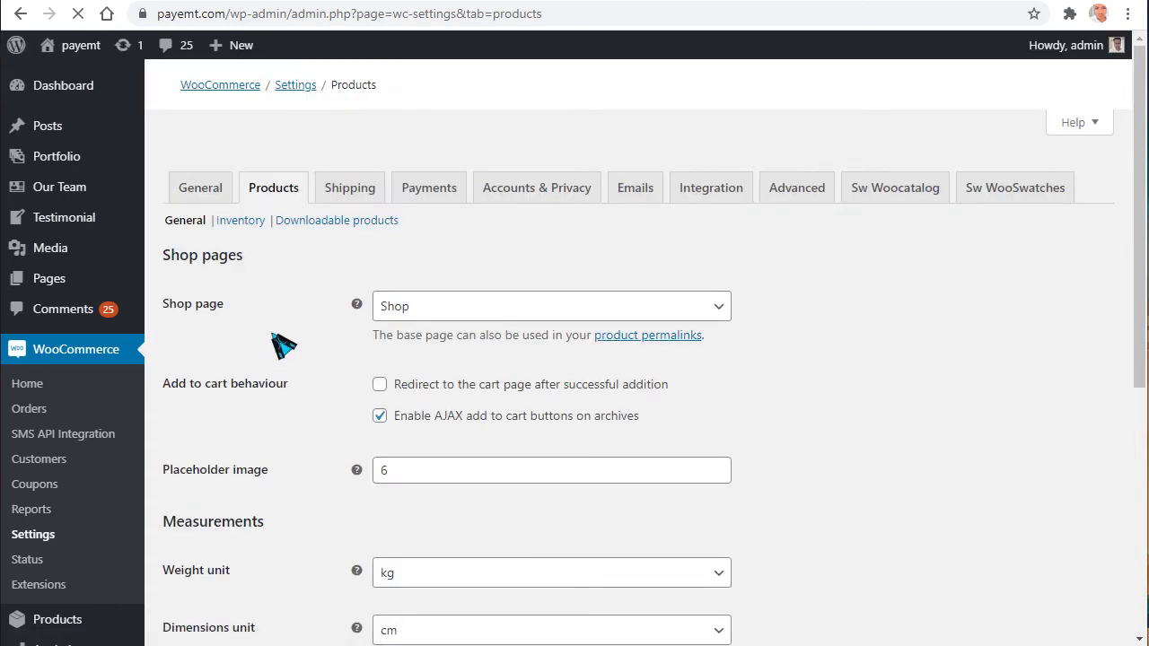
scroll(283, 348, down, 1)
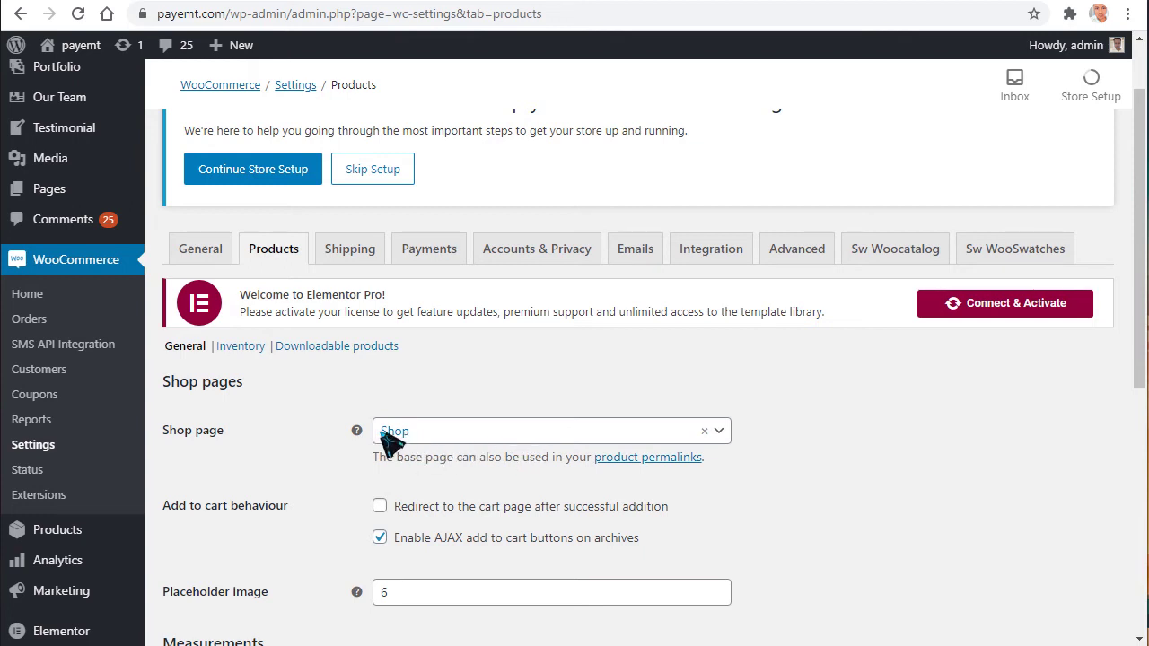
scroll(453, 440, down, 2)
scroll(467, 305, down, 2)
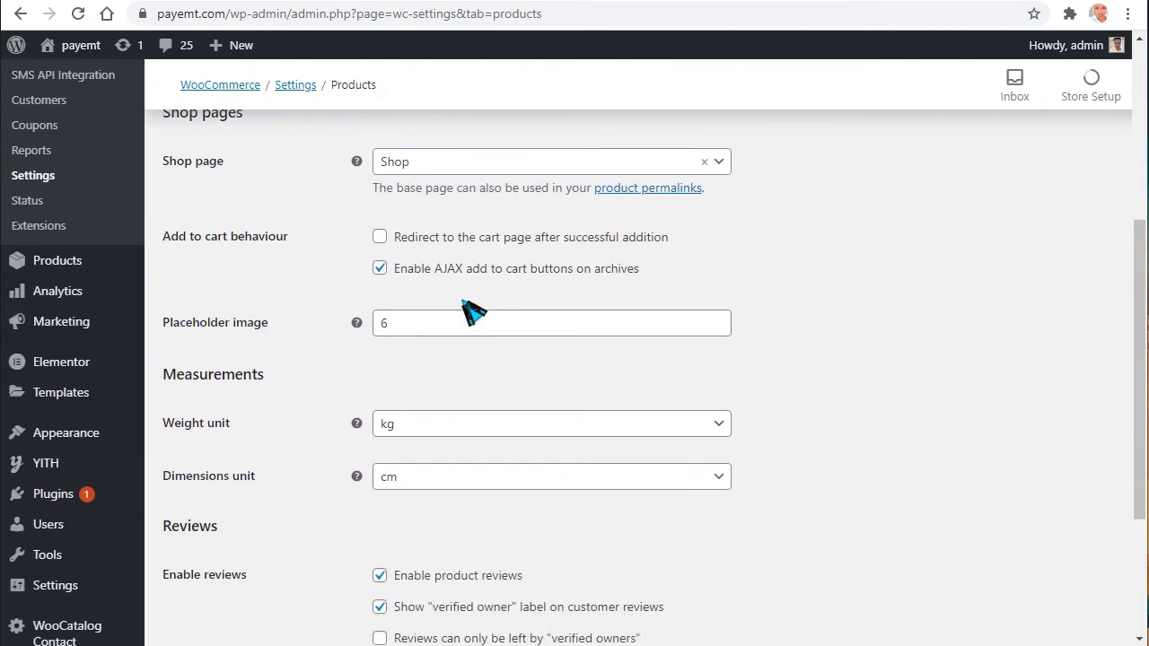
drag(396, 239, 447, 241)
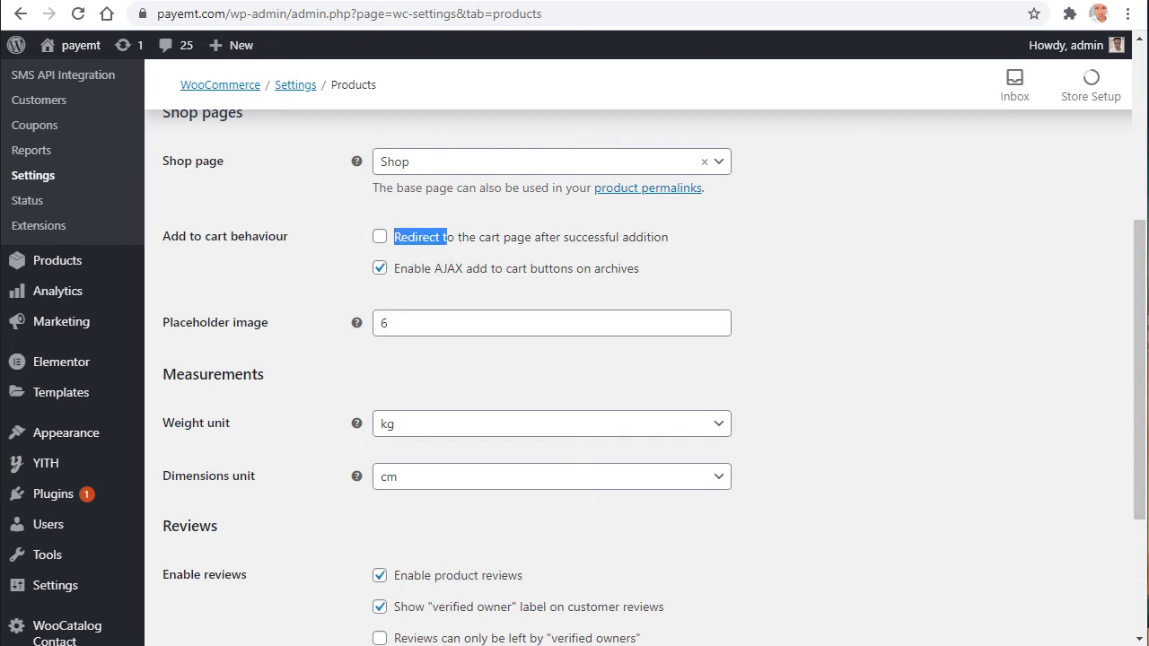
scroll(410, 354, up, 1)
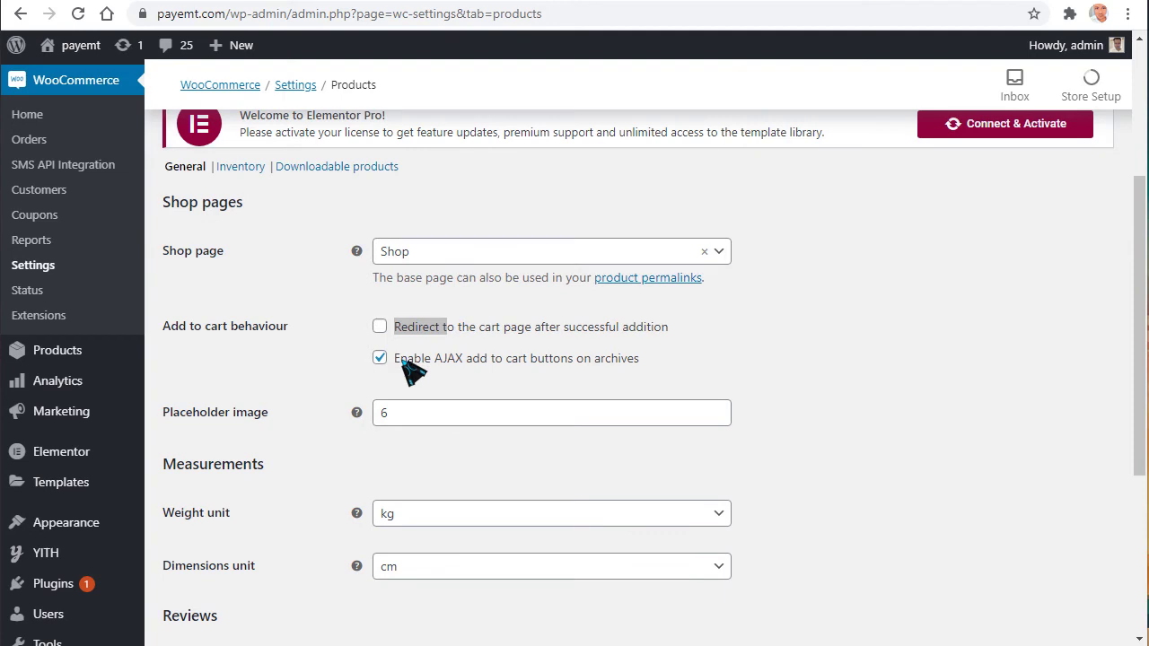
drag(403, 365, 496, 363)
- Look through the product sections on the live store's home page, and return to the add to cart options in the product settings
click(327, 2)
scroll(550, 413, down, 8)
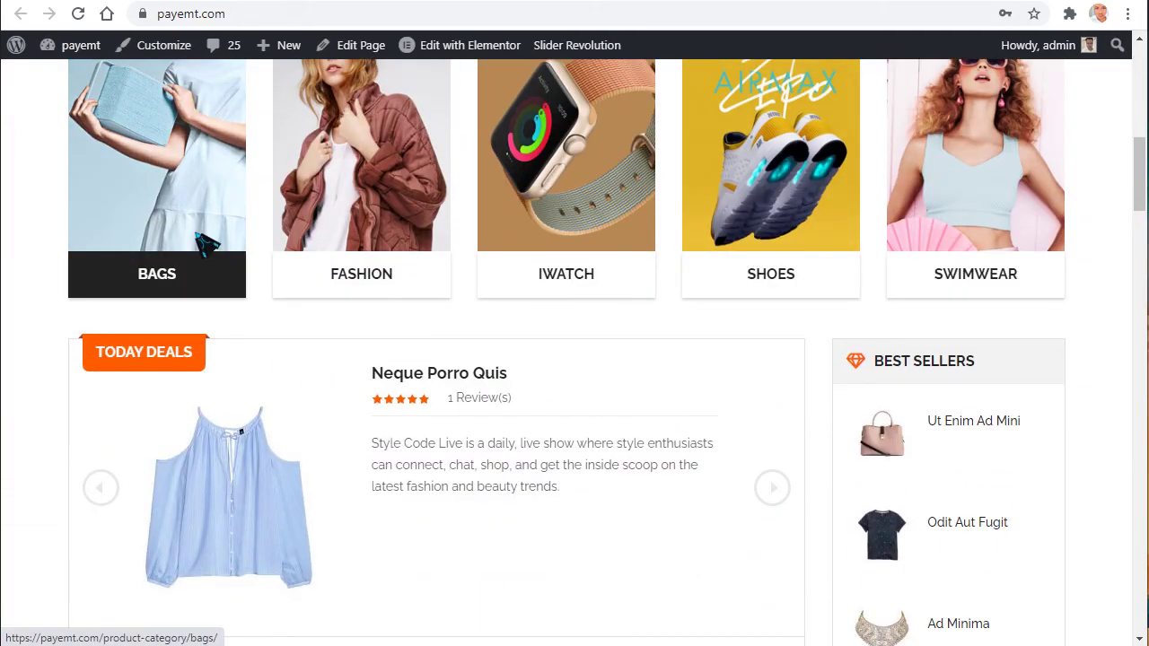
scroll(328, 377, down, 5)
scroll(359, 386, down, 6)
mouse_move(331, 305)
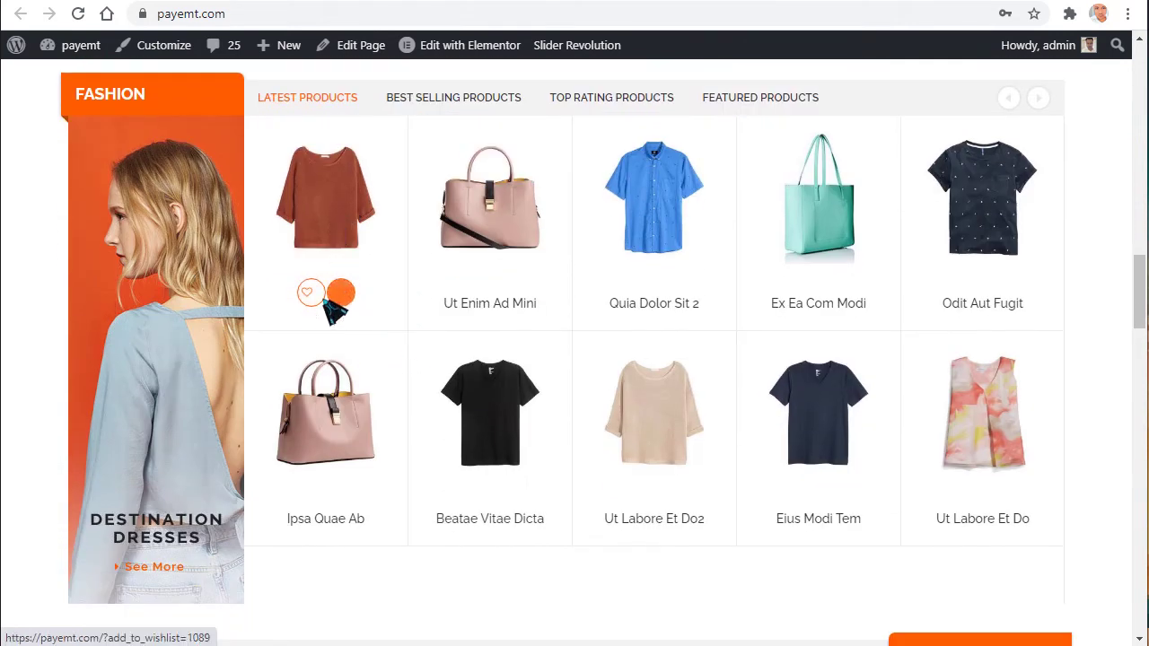
scroll(378, 366, down, 1)
scroll(381, 368, down, 4)
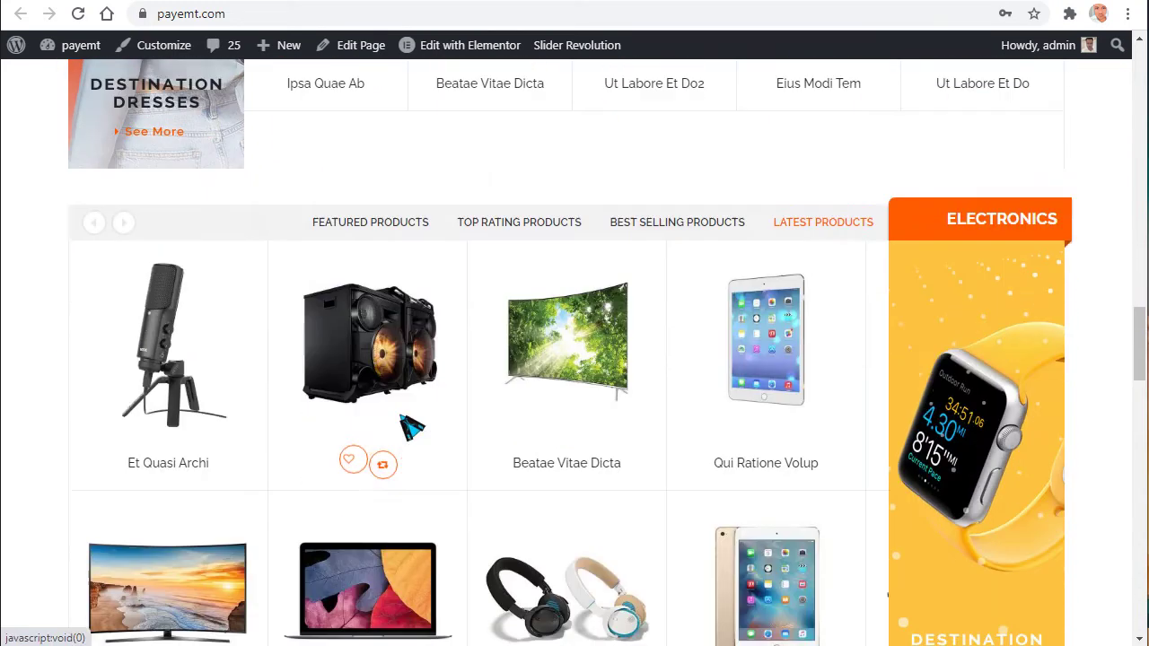
scroll(351, 328, down, 1)
scroll(354, 406, down, 7)
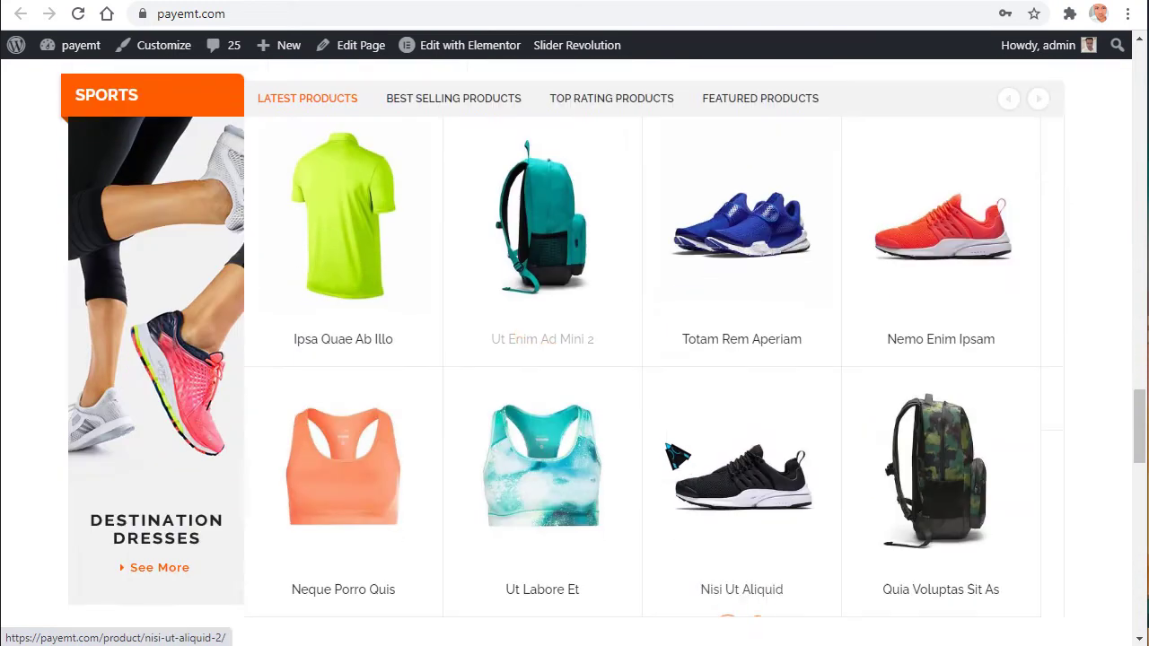
scroll(540, 444, down, 4)
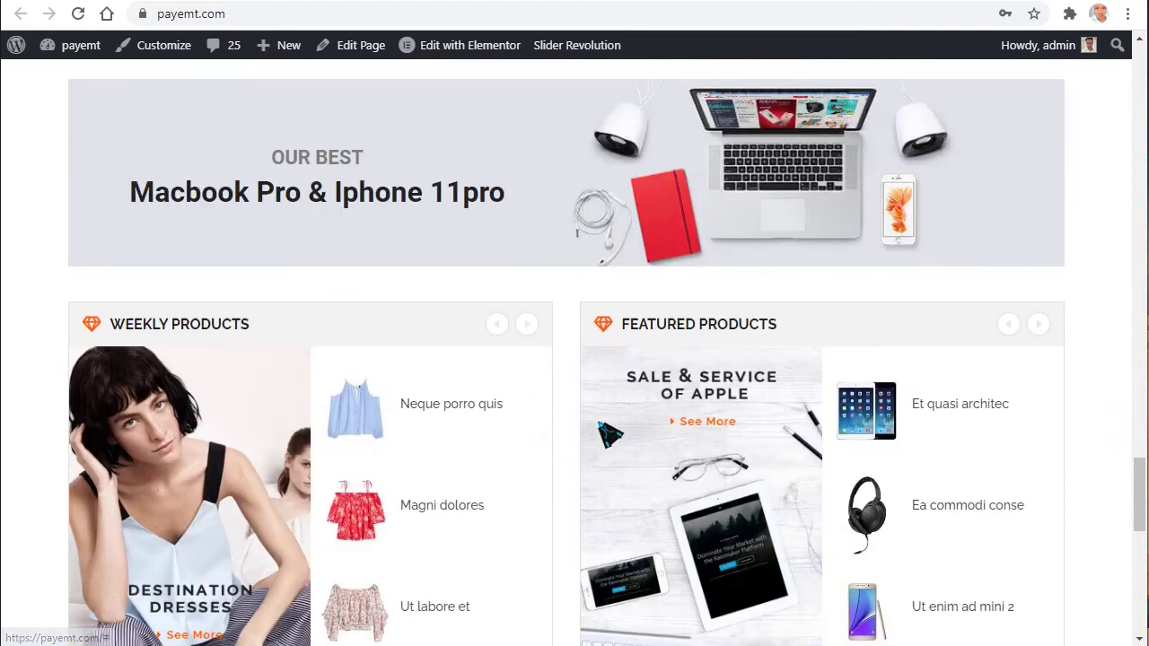
scroll(487, 410, down, 1)
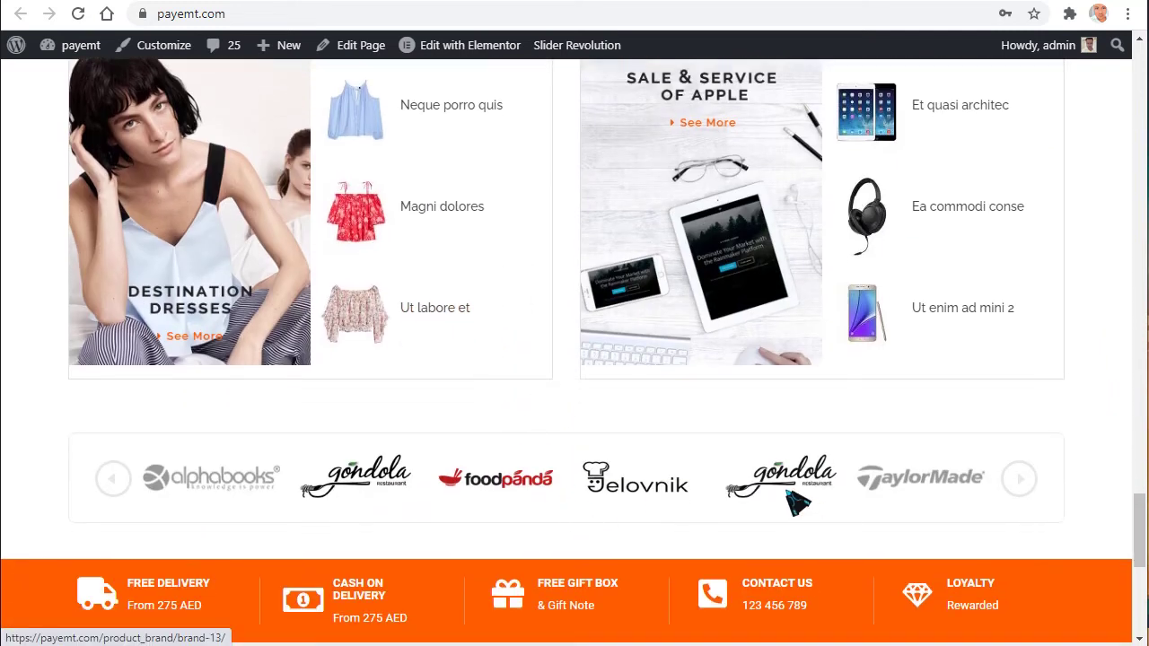
scroll(557, 230, up, 7)
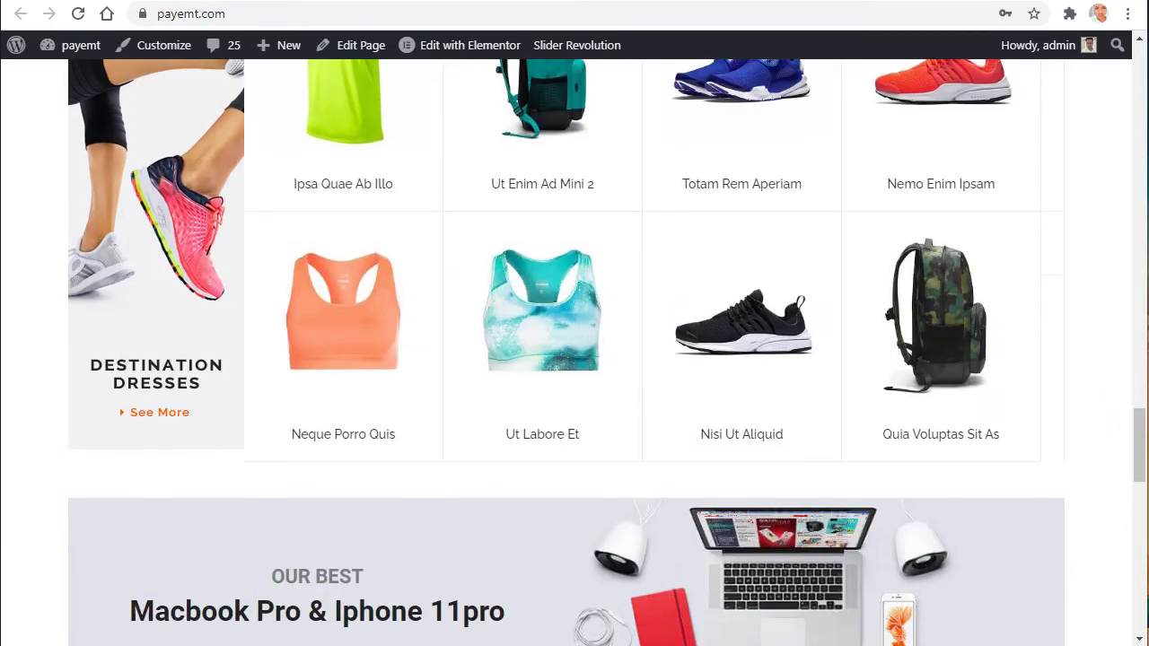
drag(1137, 399, 1128, 64)
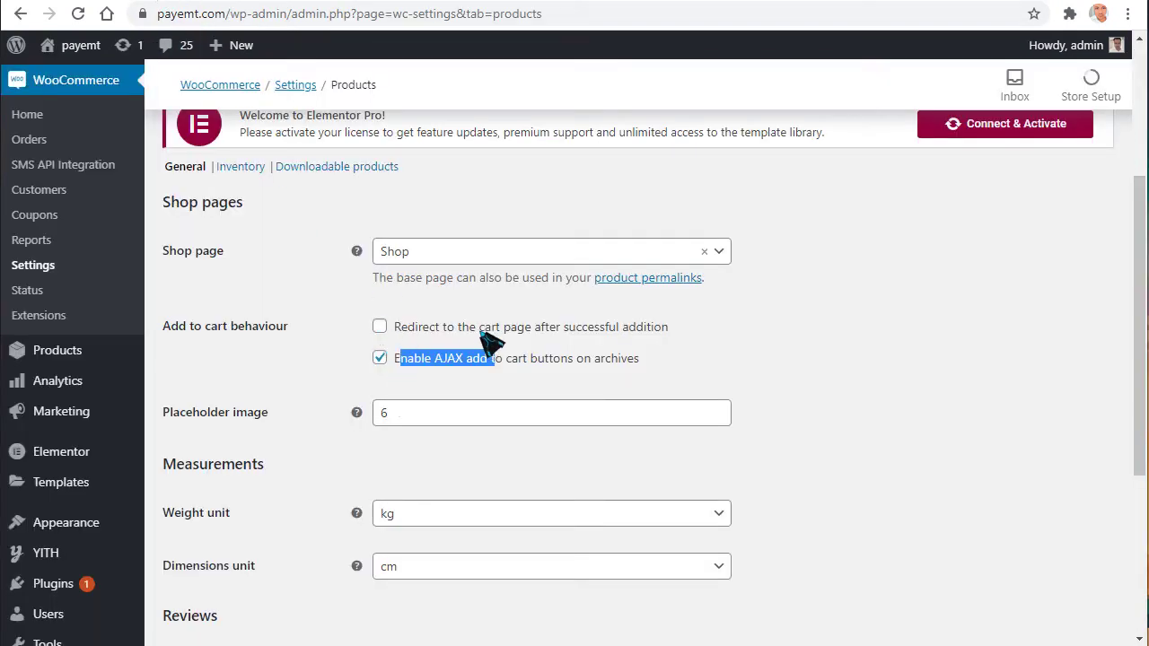
drag(481, 328, 497, 329)
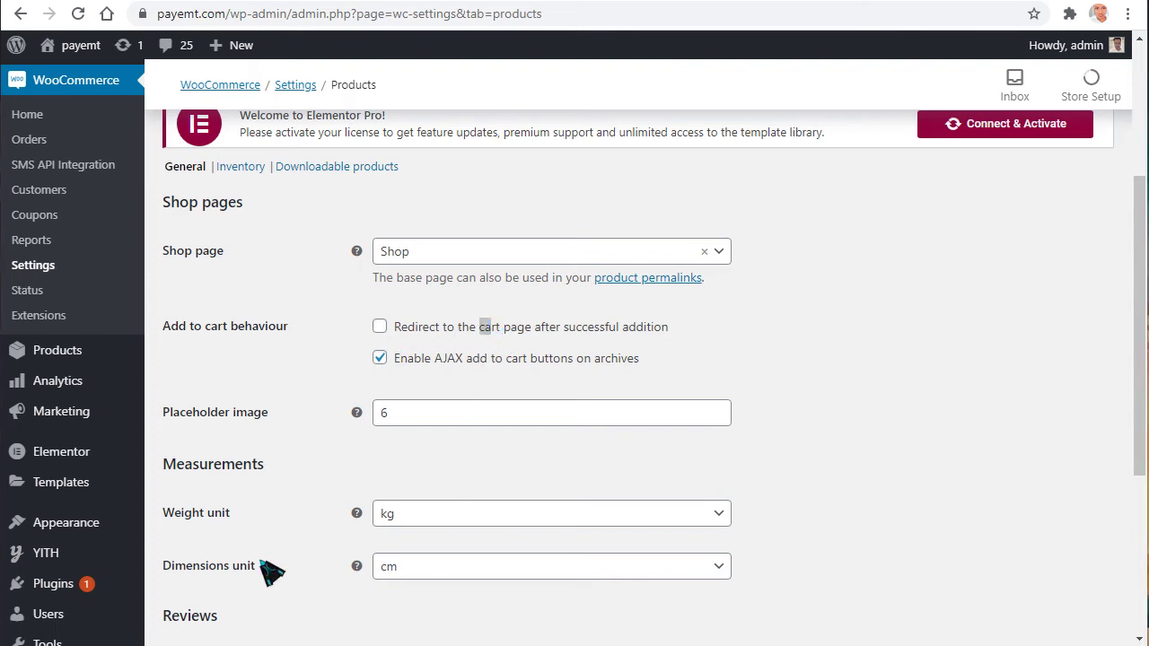
- Enable the Cash on delivery method in the WooCommerce payment settings
scroll(261, 484, up, 3)
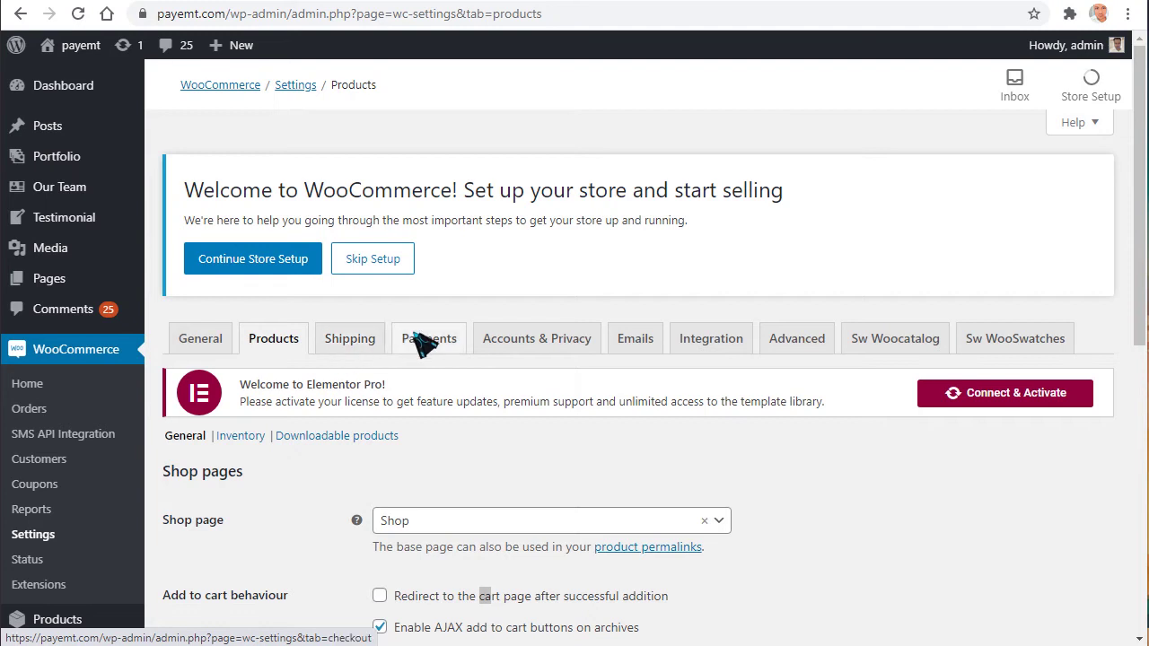
click(436, 352)
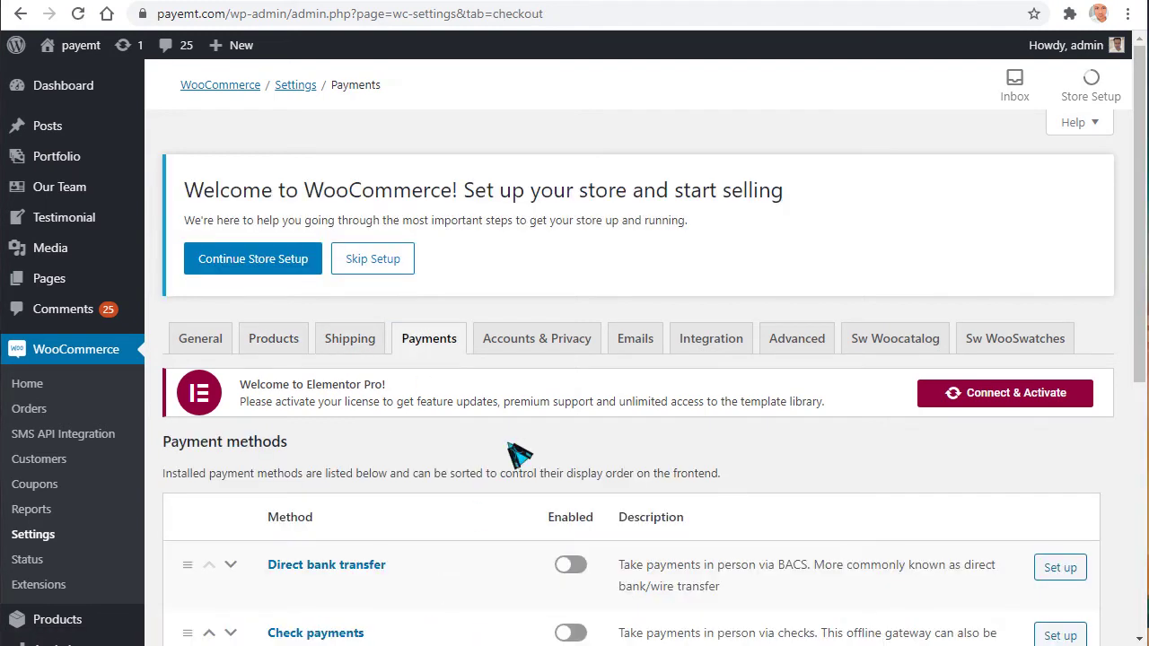
scroll(529, 418, down, 2)
scroll(531, 417, down, 2)
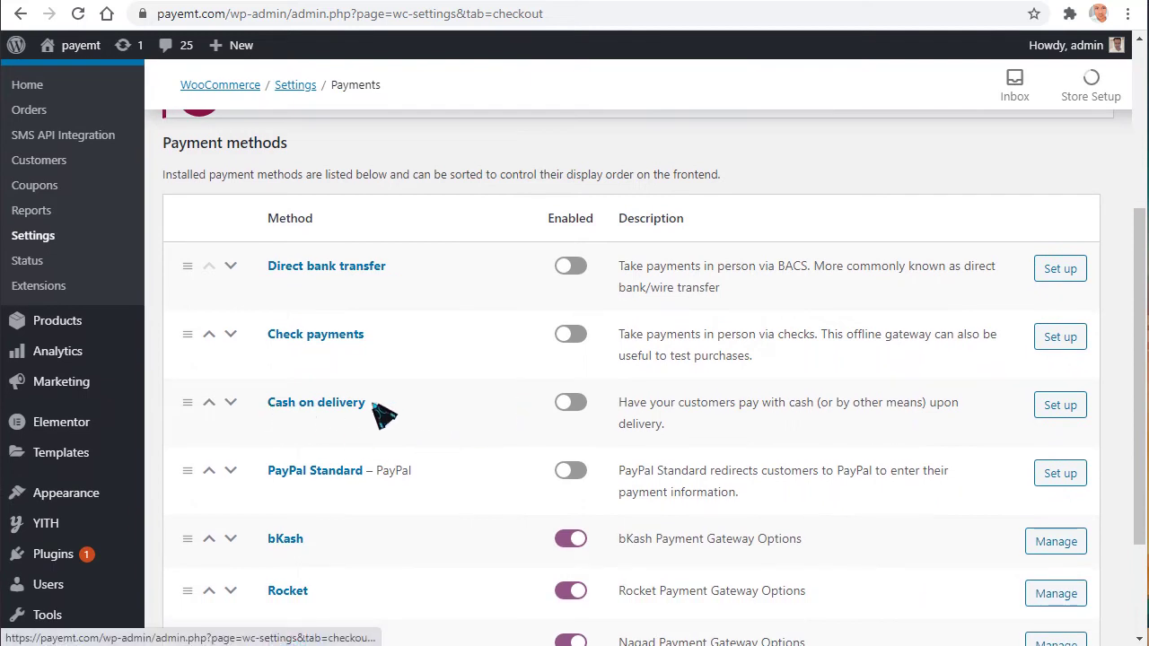
click(575, 405)
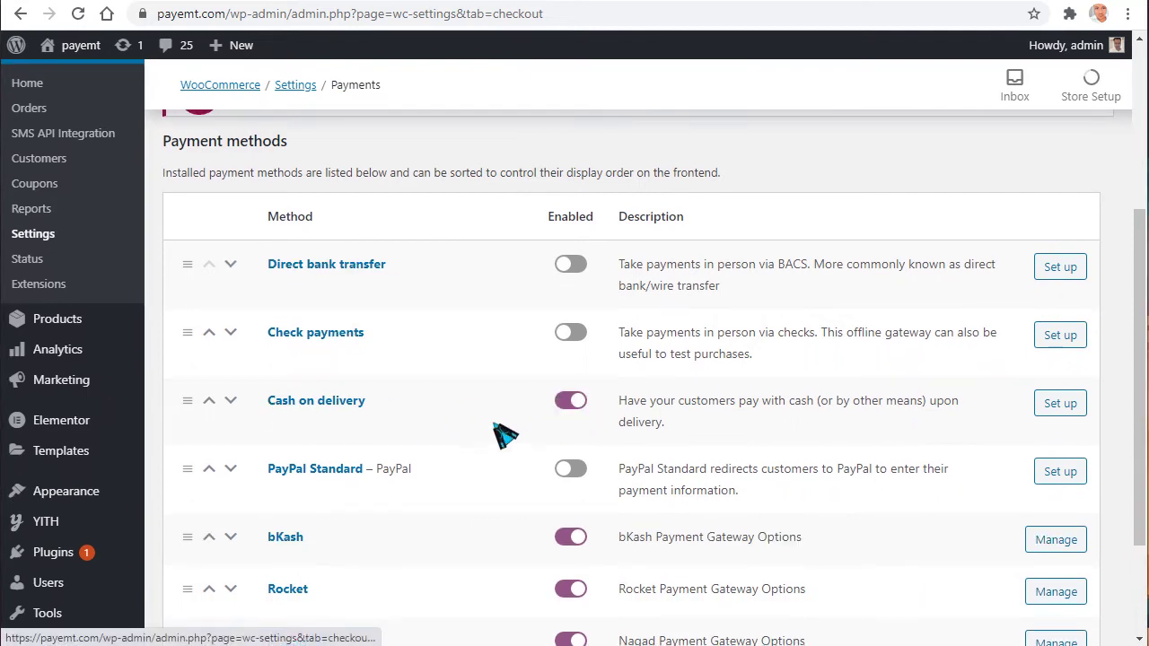
- Open the bKash payment method's settings, set the account type to Personal and enable the 1.85% "Send Money" charge
scroll(503, 438, down, 2)
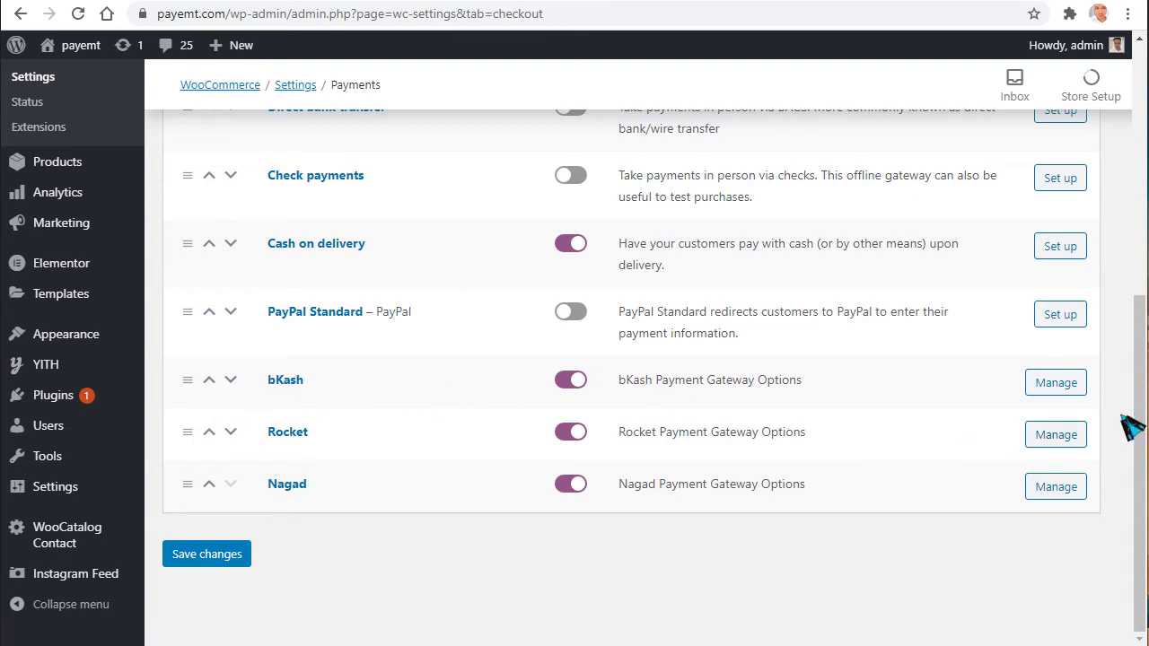
click(1058, 383)
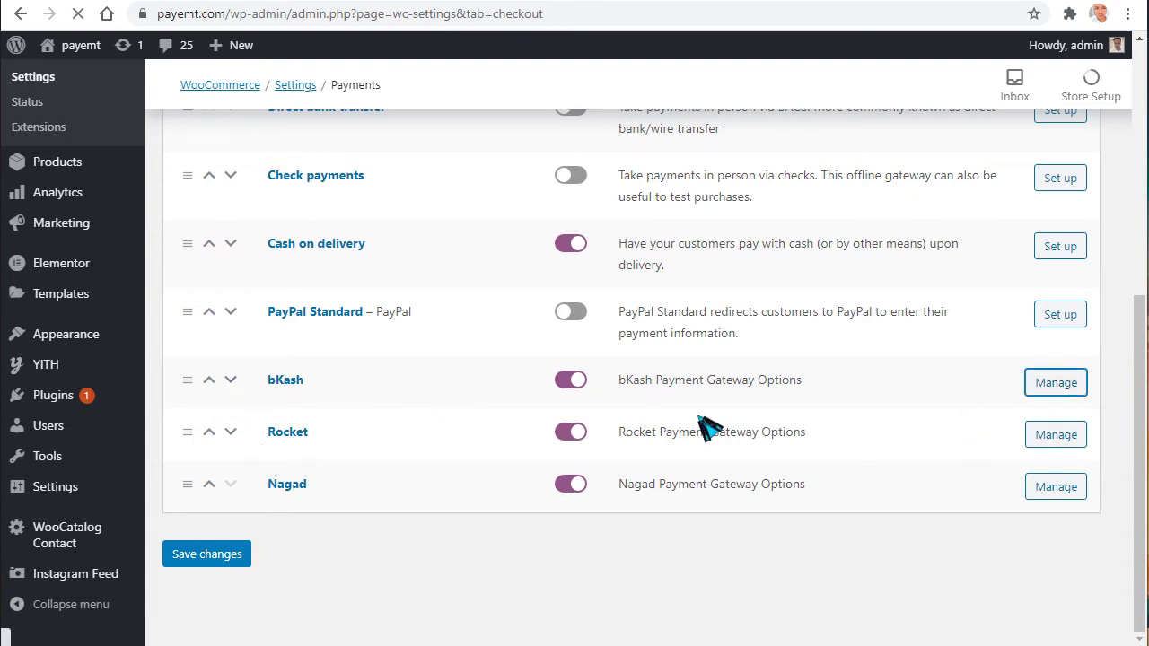
scroll(621, 387, down, 3)
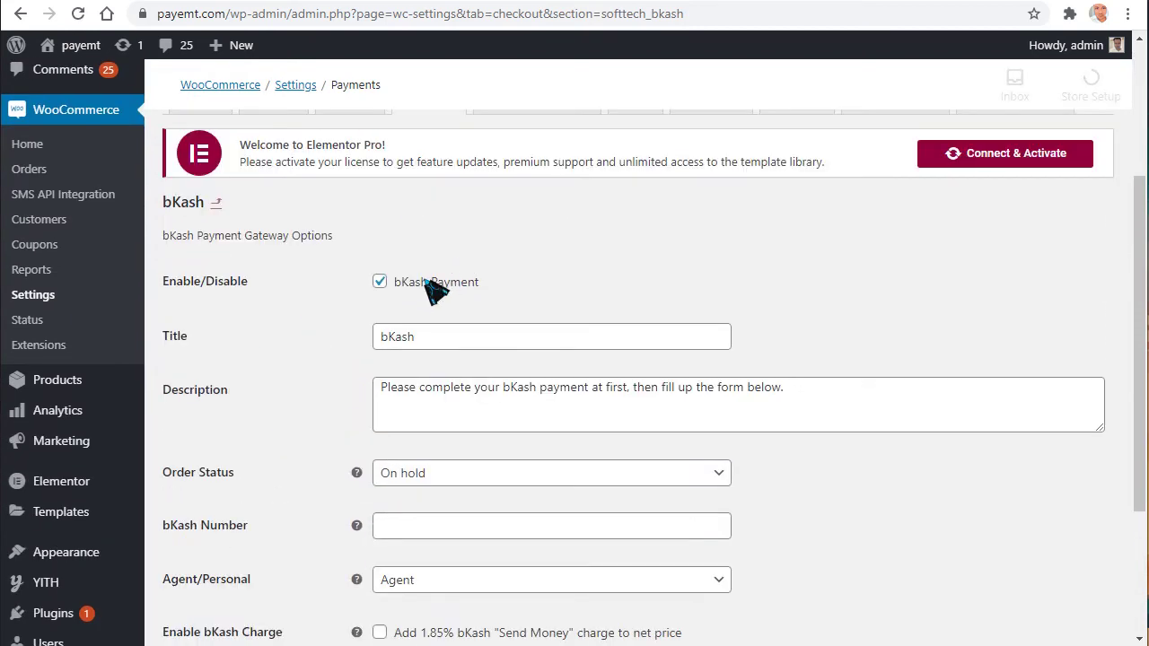
scroll(458, 380, down, 2)
scroll(404, 386, down, 1)
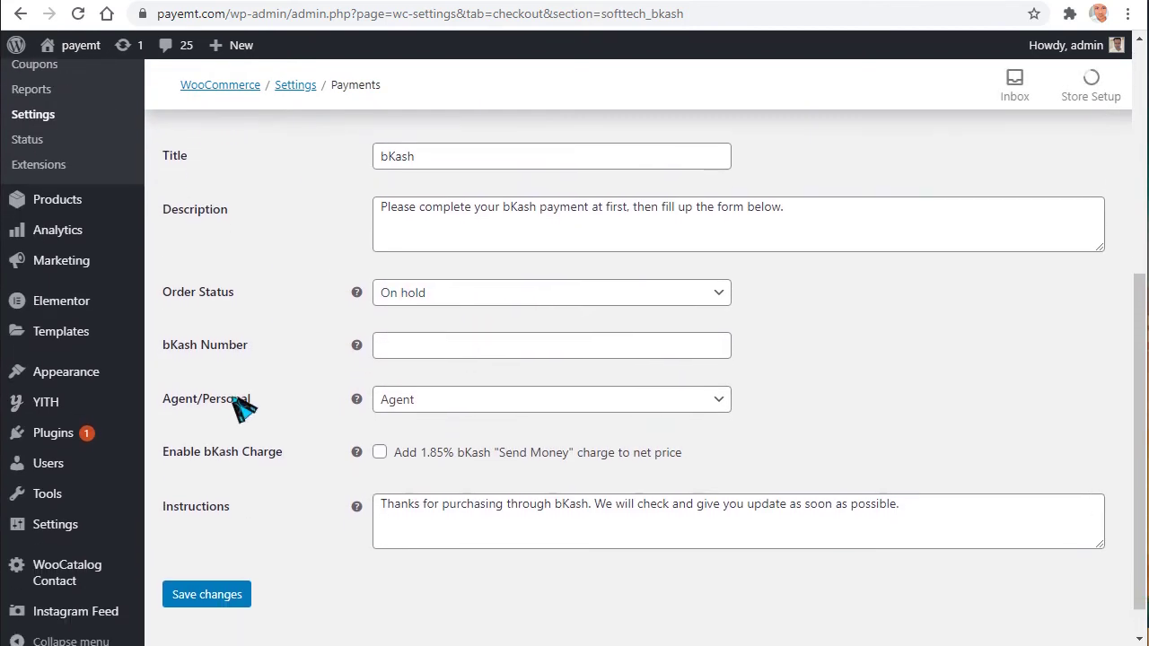
click(474, 359)
click(437, 418)
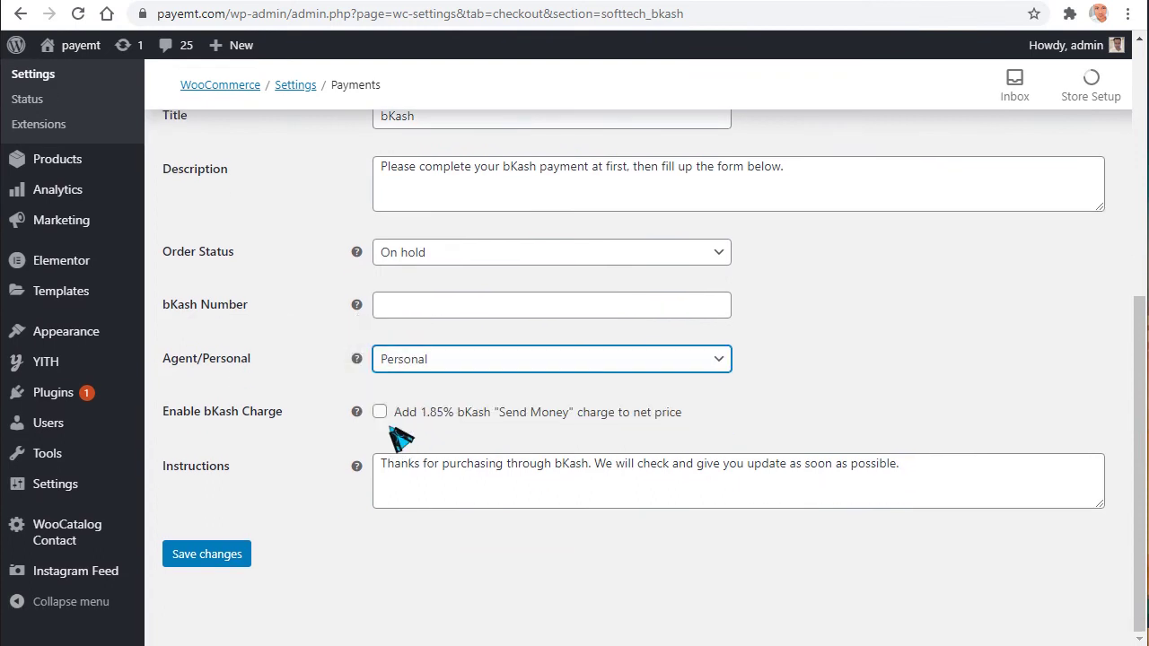
click(380, 413)
drag(422, 411, 446, 415)
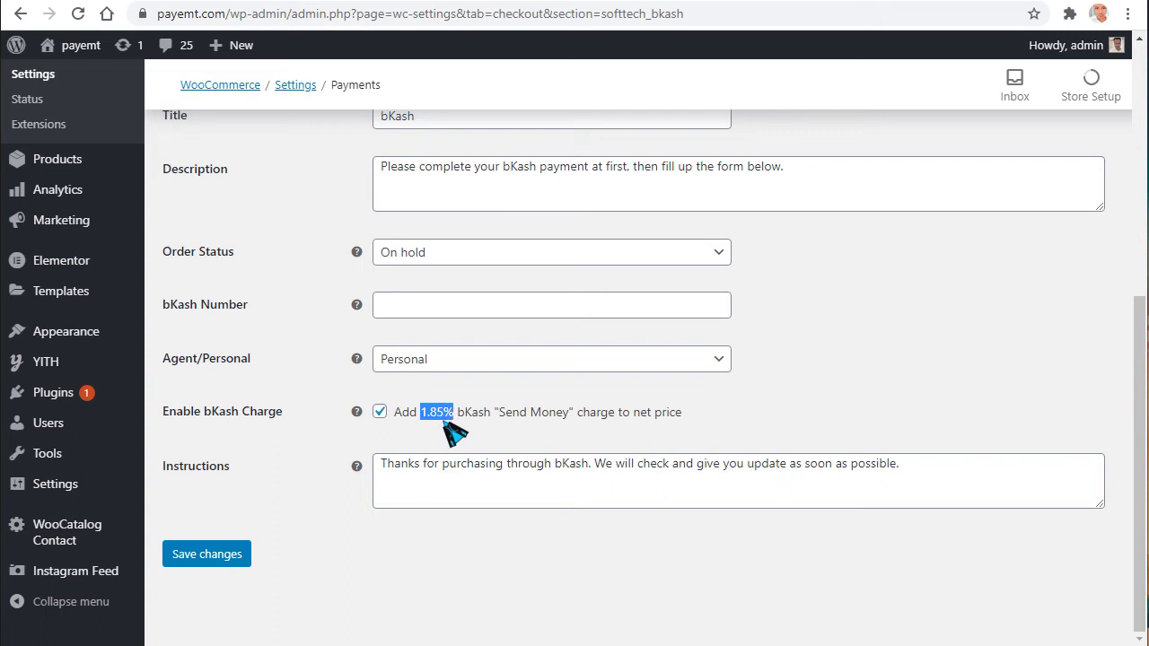
- Enter the store's bKash phone number and save the bKash payment settings
click(389, 309)
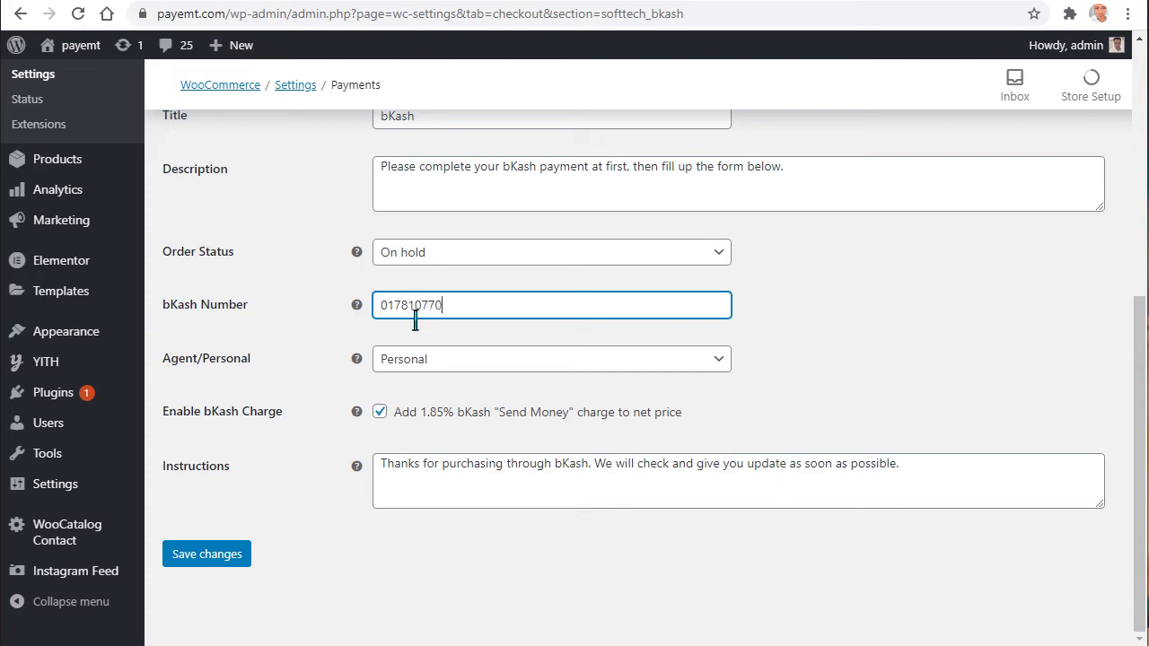
drag(385, 463, 865, 477)
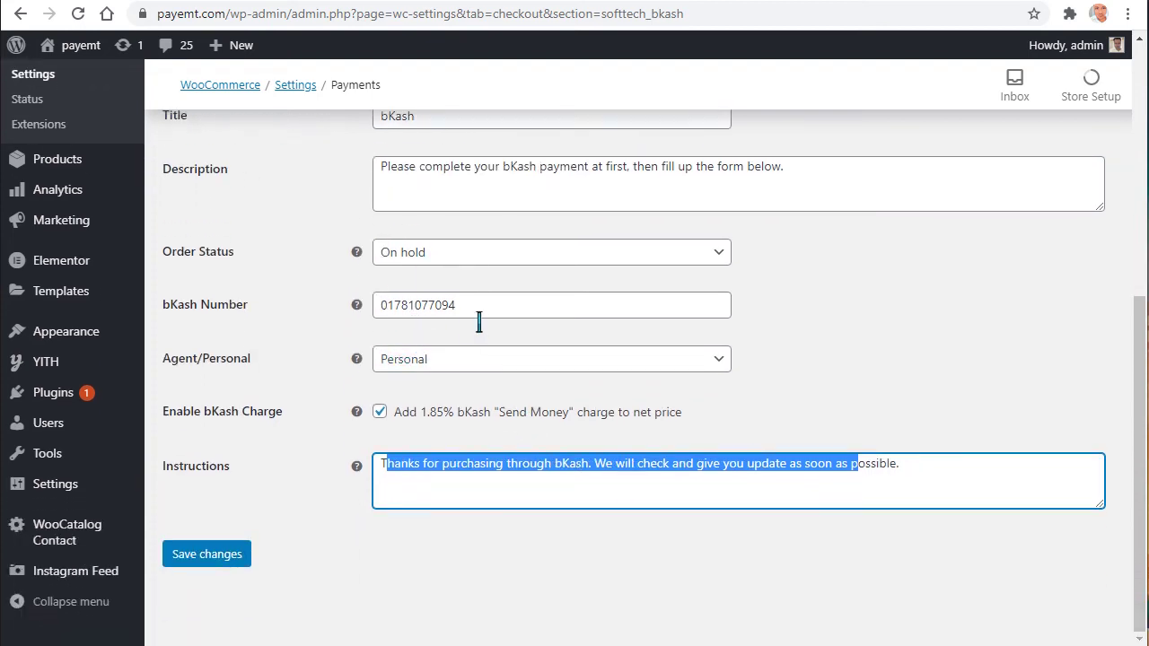
double_click(478, 307)
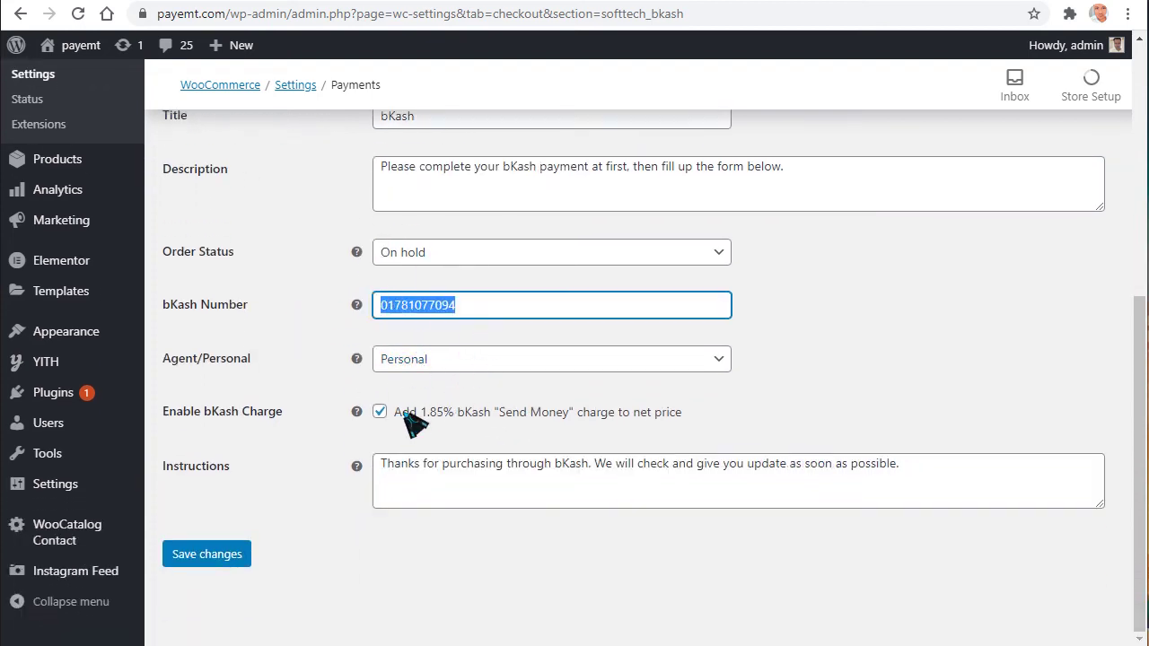
click(221, 563)
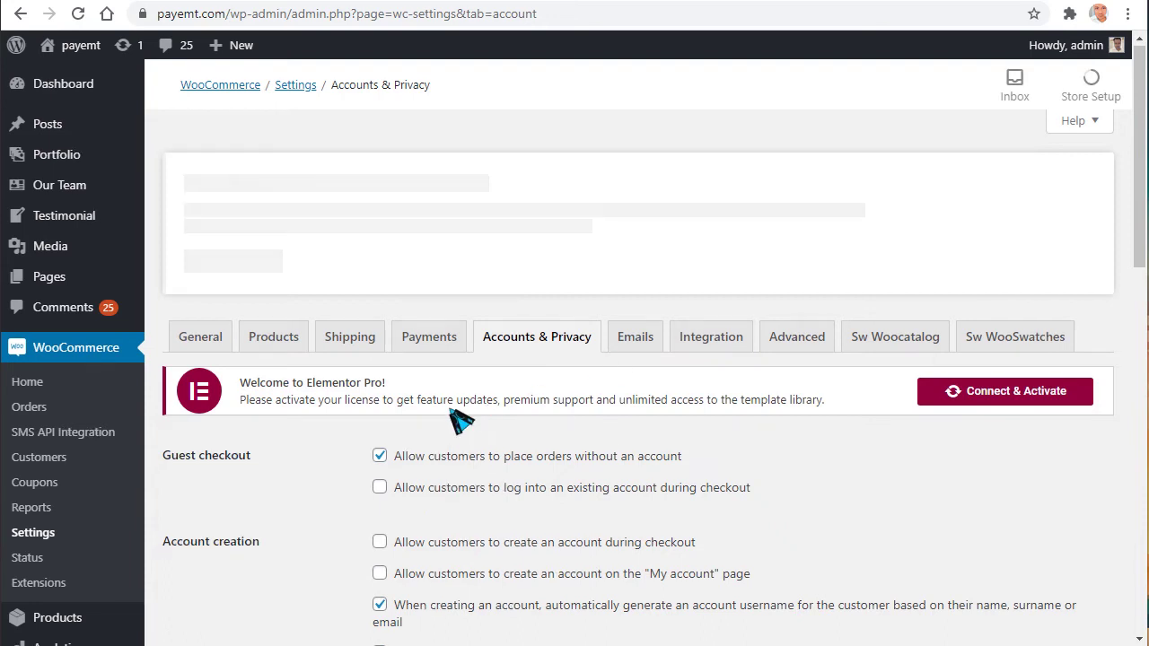
- Allow customers to create an account on the "My account" page in the Accounts & Privacy settings and save the changes
scroll(386, 422, down, 2)
click(379, 457)
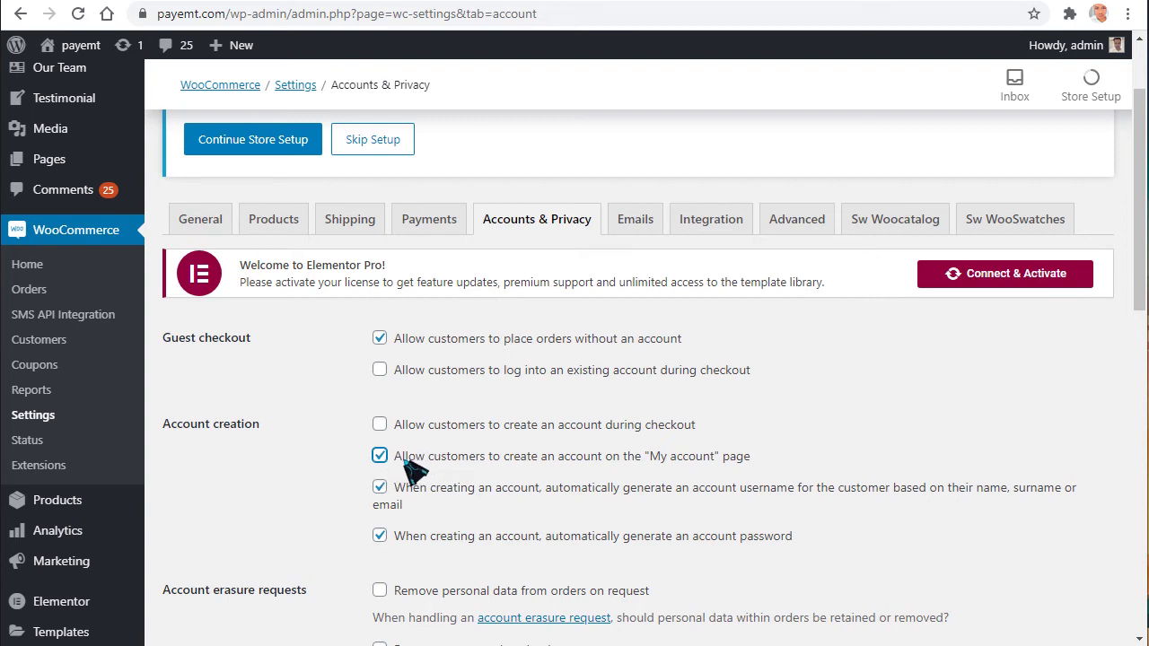
drag(396, 457, 543, 458)
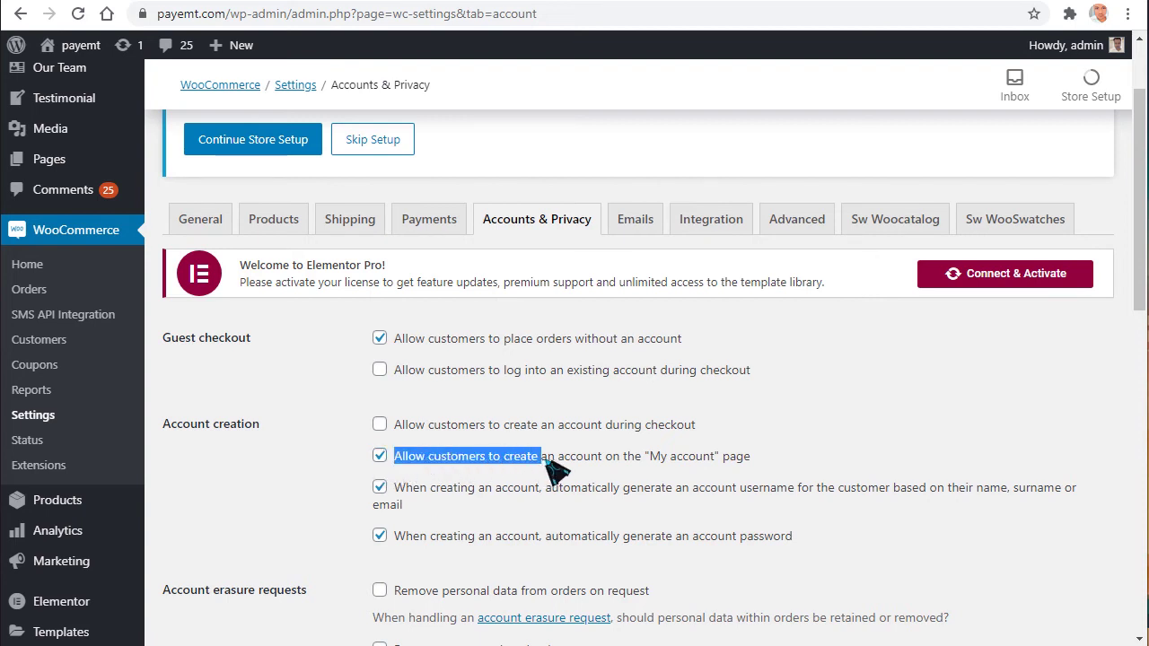
drag(650, 456, 709, 458)
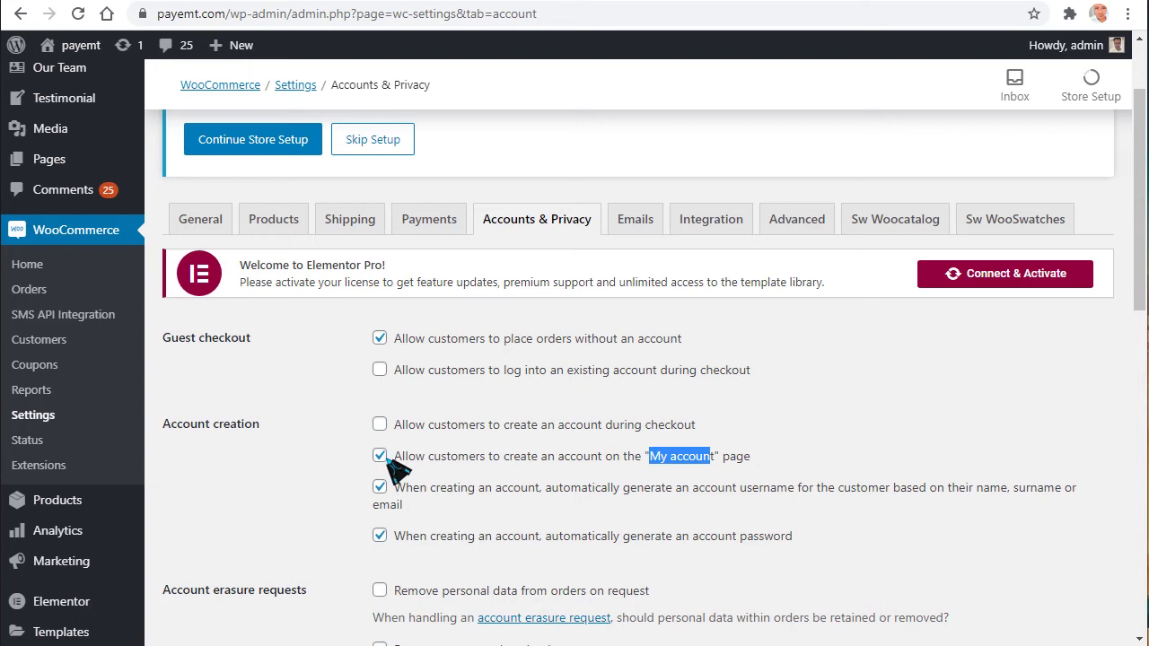
scroll(404, 472, down, 6)
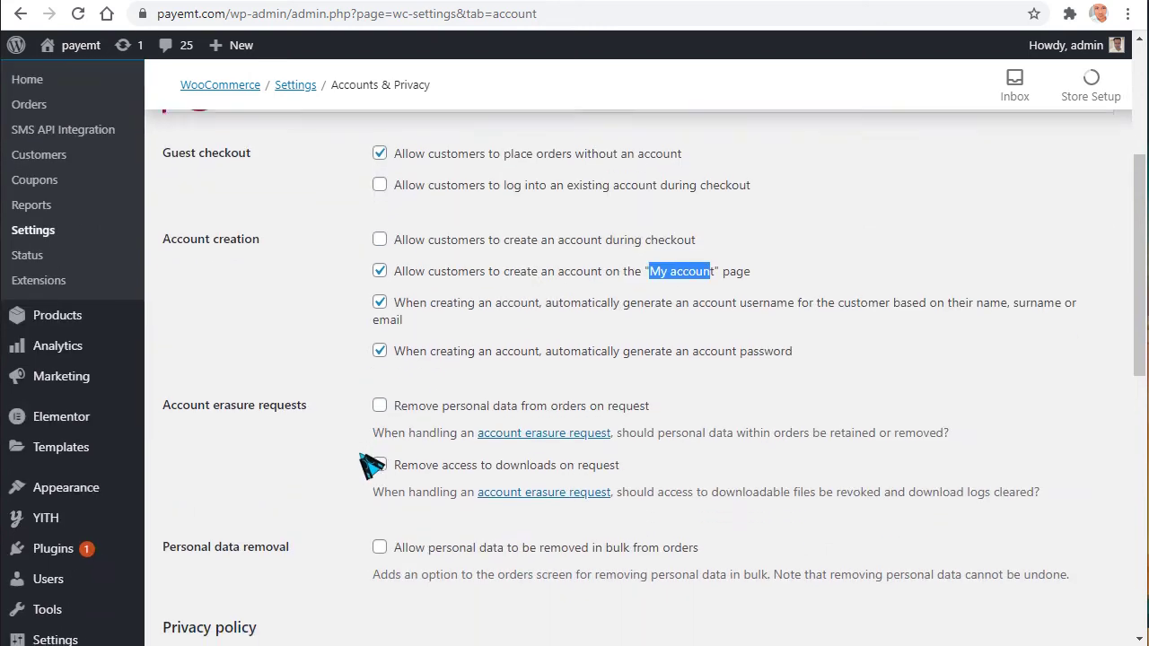
scroll(278, 545, down, 3)
click(229, 557)
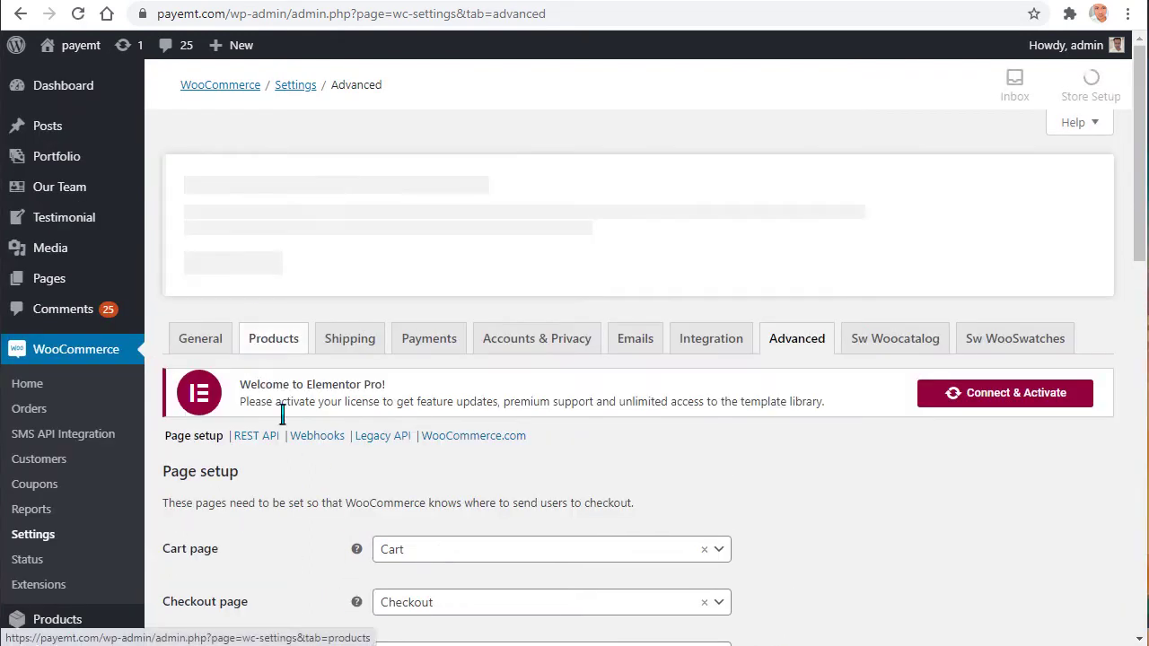
- Check the page setup in the advanced WooCommerce settings, set the Terms and conditions page to Privacy Policy and save
scroll(517, 420, down, 1)
scroll(517, 420, down, 2)
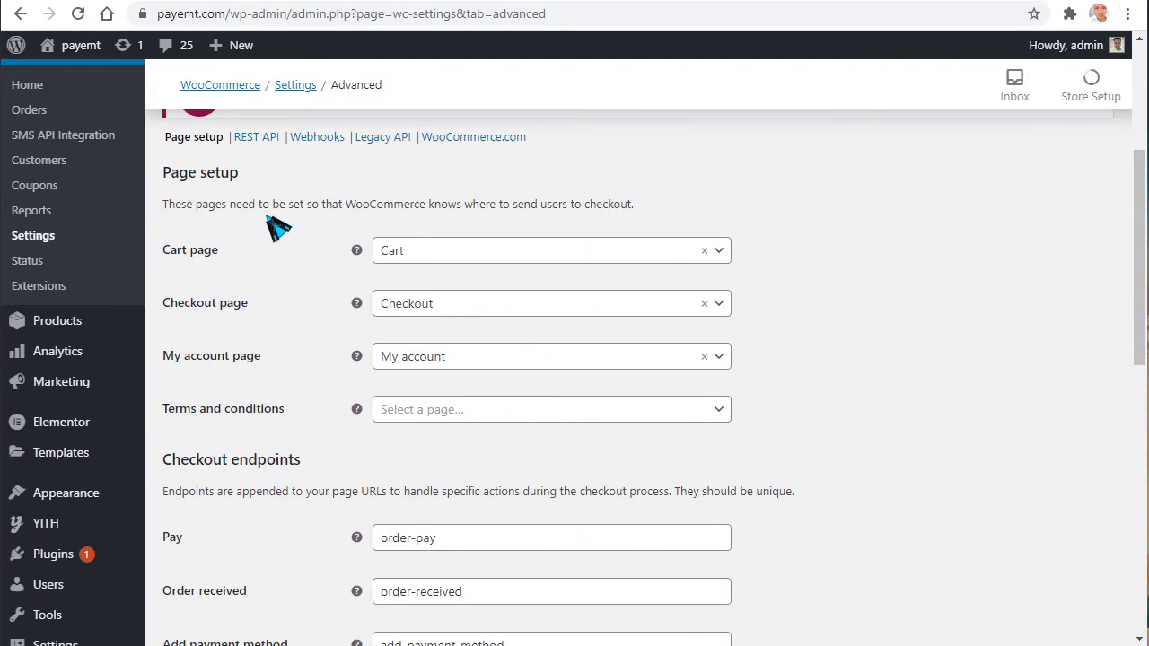
triple_click(189, 179)
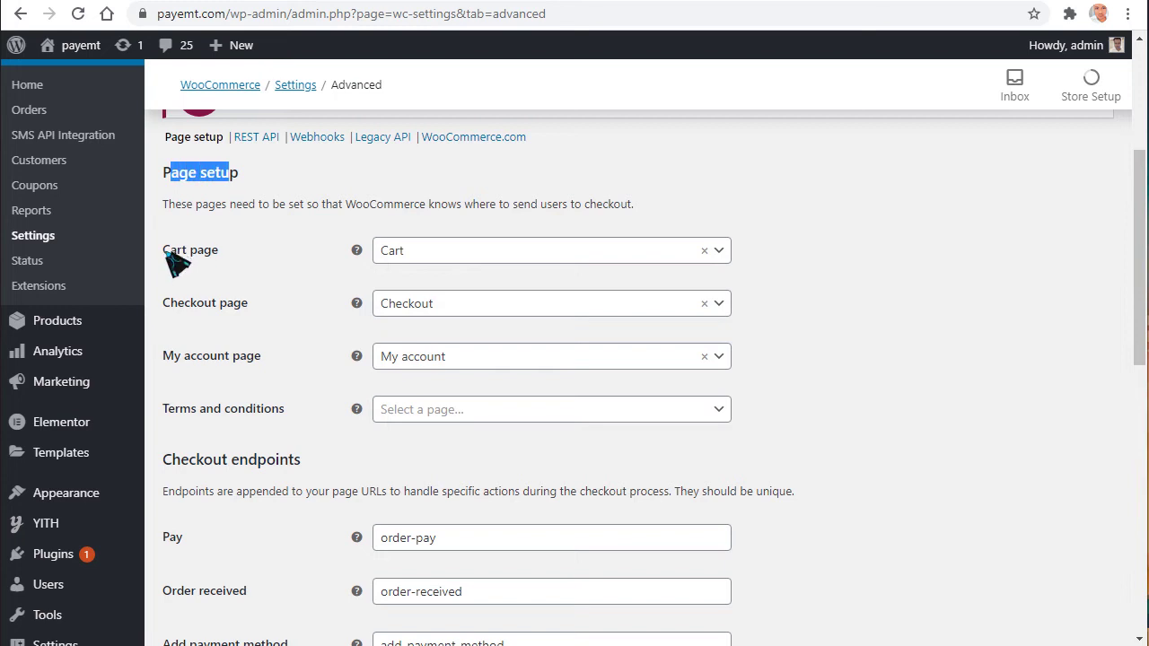
double_click(175, 251)
click(487, 256)
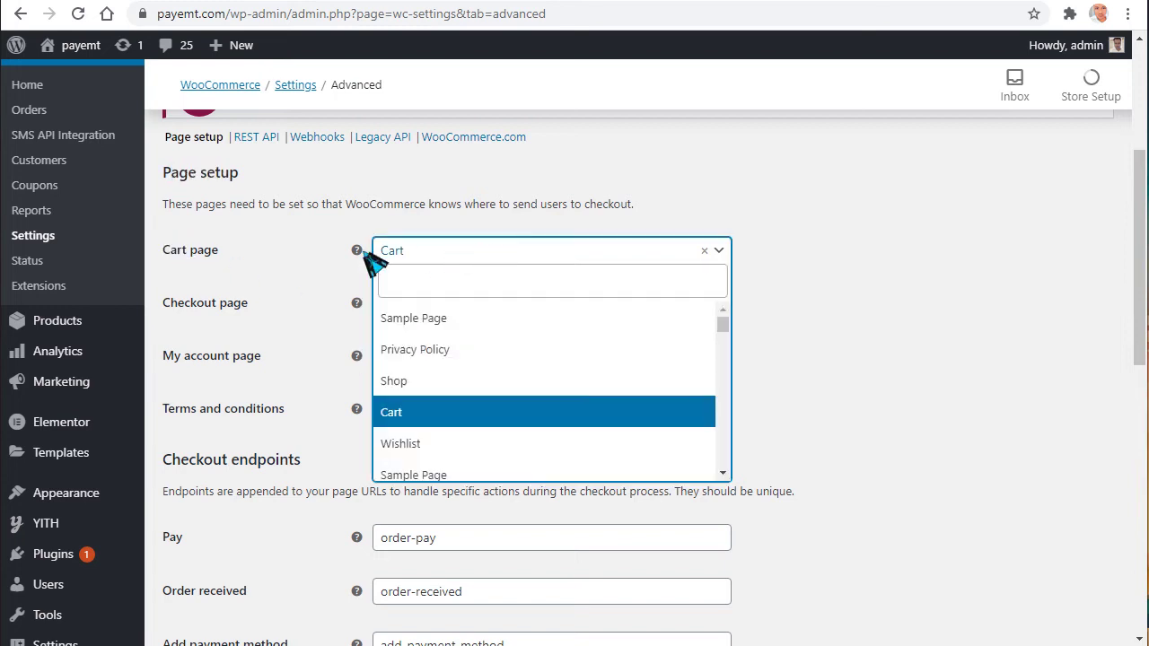
click(314, 260)
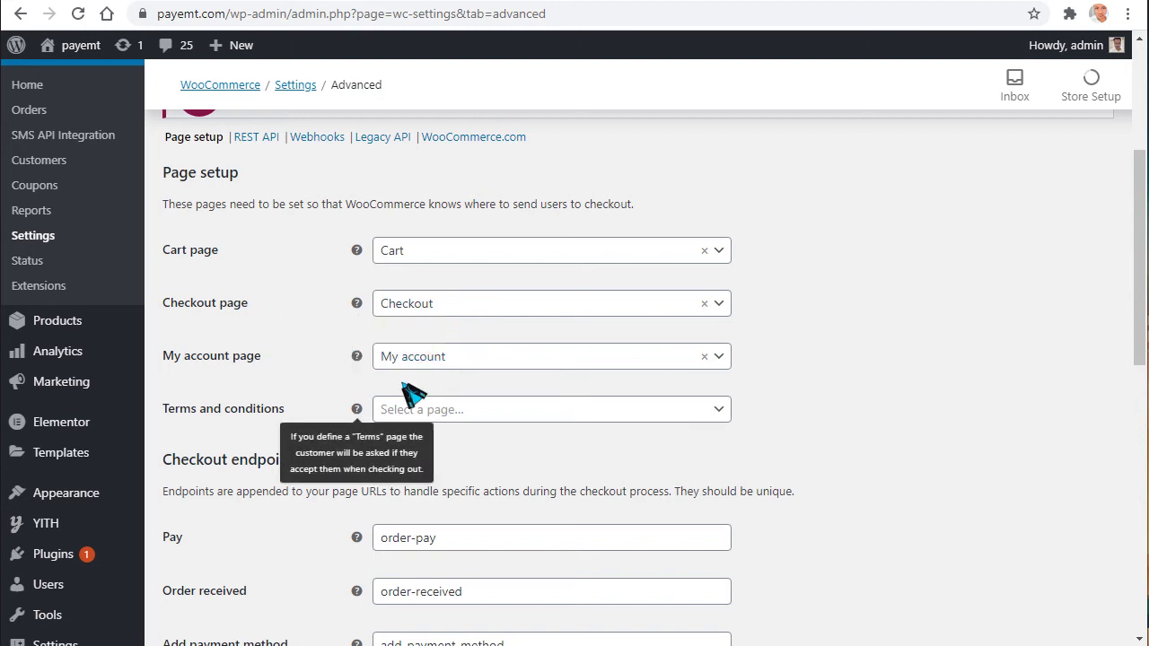
click(513, 415)
click(413, 512)
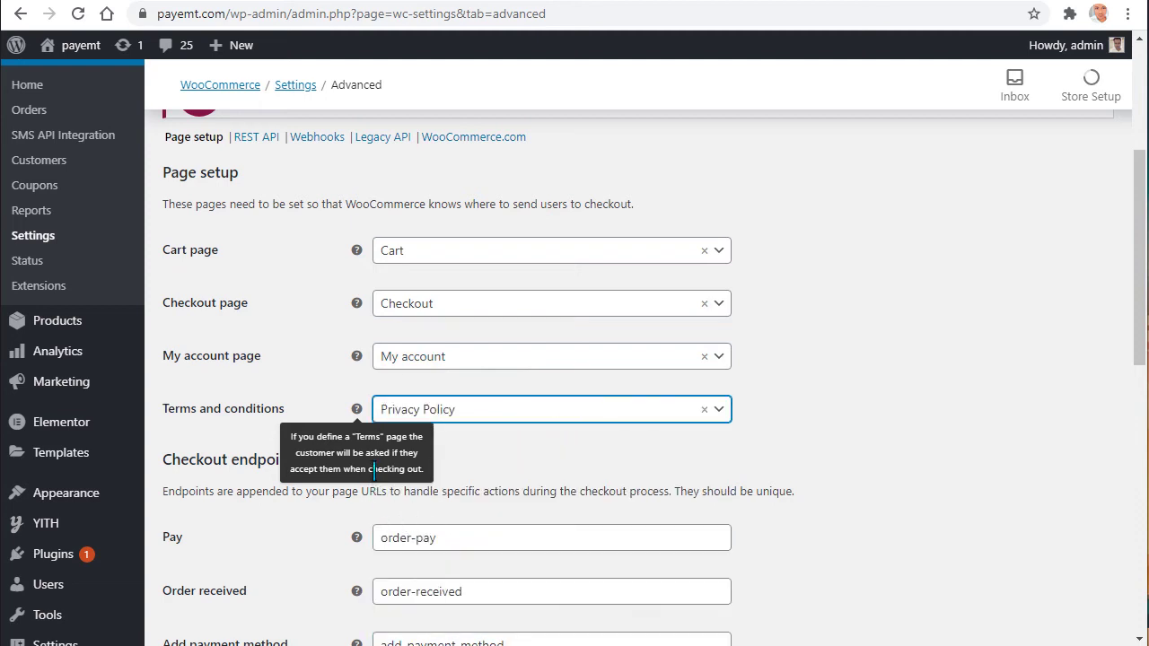
scroll(548, 426, down, 2)
scroll(287, 357, up, 1)
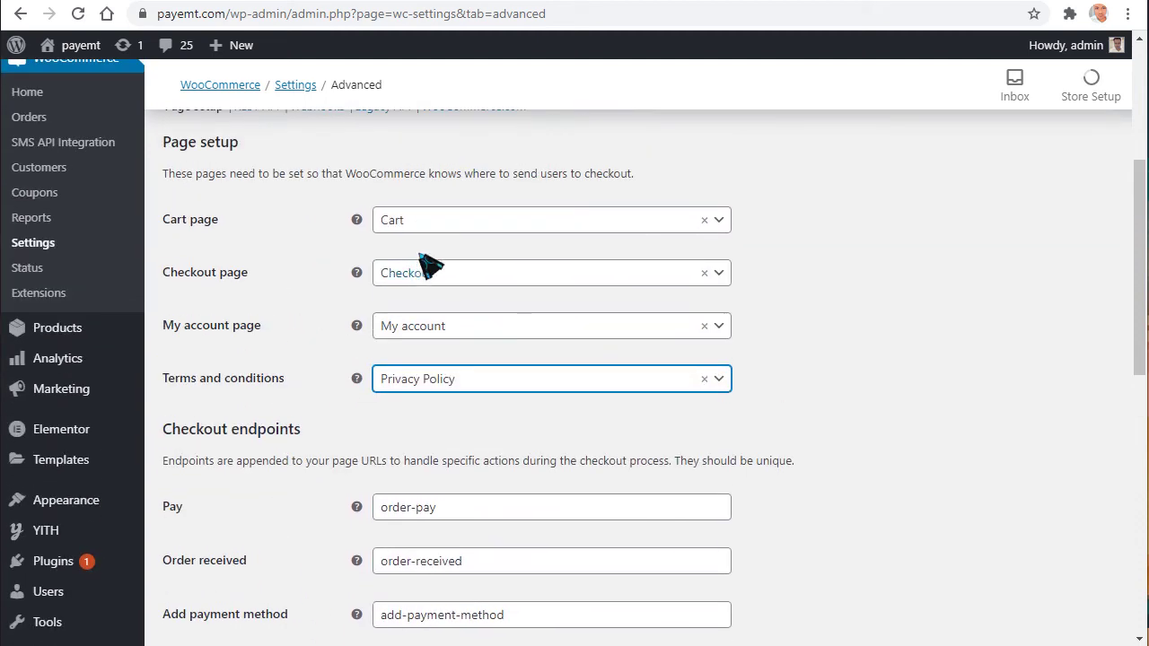
scroll(429, 259, up, 1)
scroll(429, 259, down, 9)
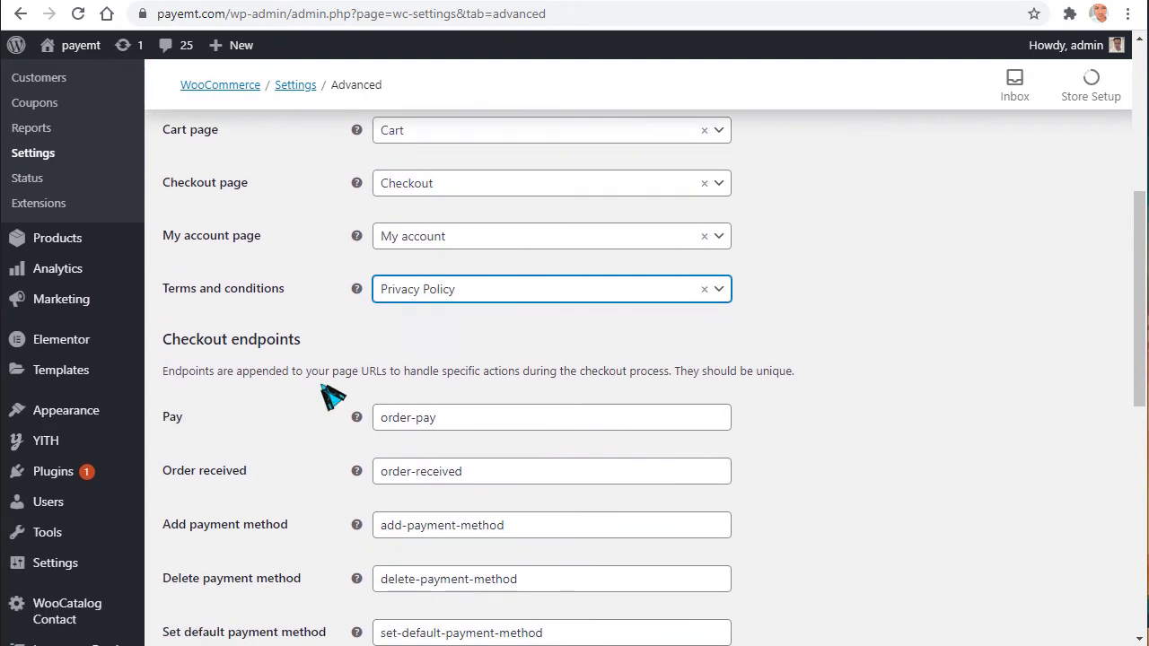
click(199, 560)
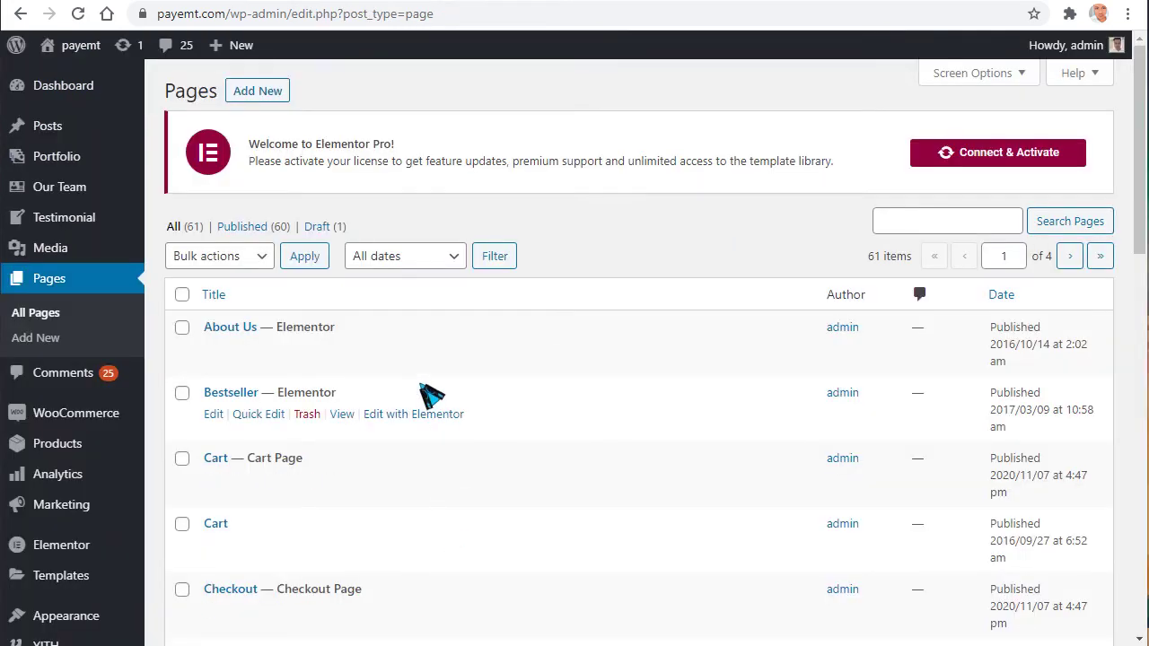
- In the site's page list, select the duplicate Cart and Checkout pages that are not marked as Cart Page or Checkout Page
scroll(431, 393, down, 3)
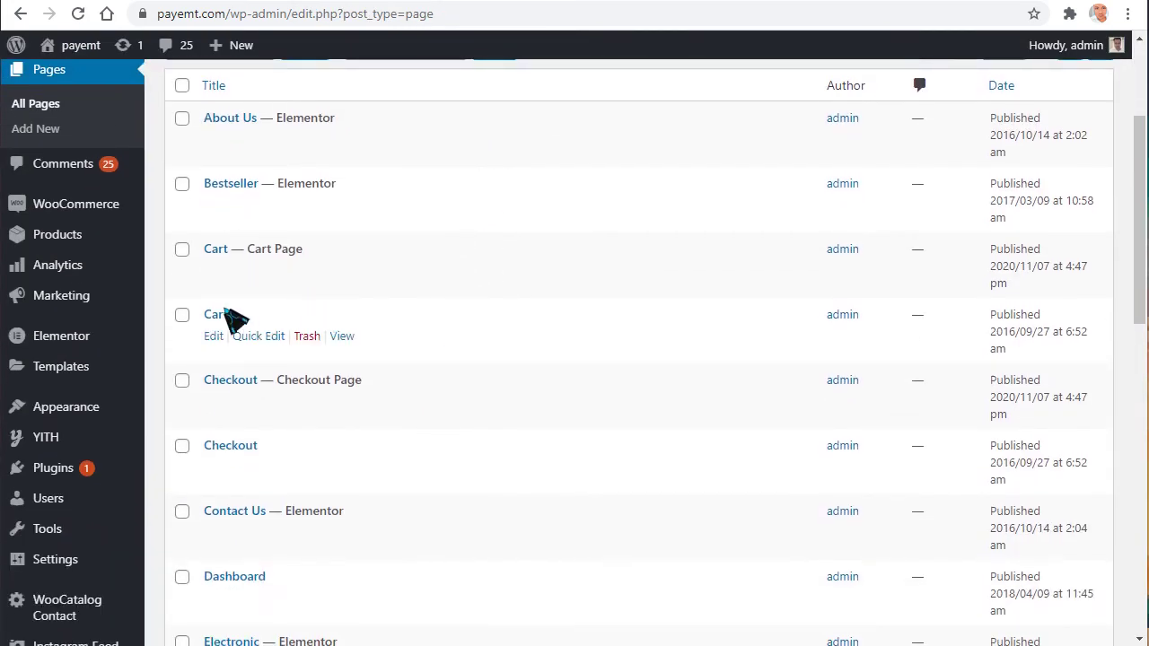
scroll(186, 349, up, 1)
scroll(186, 341, down, 2)
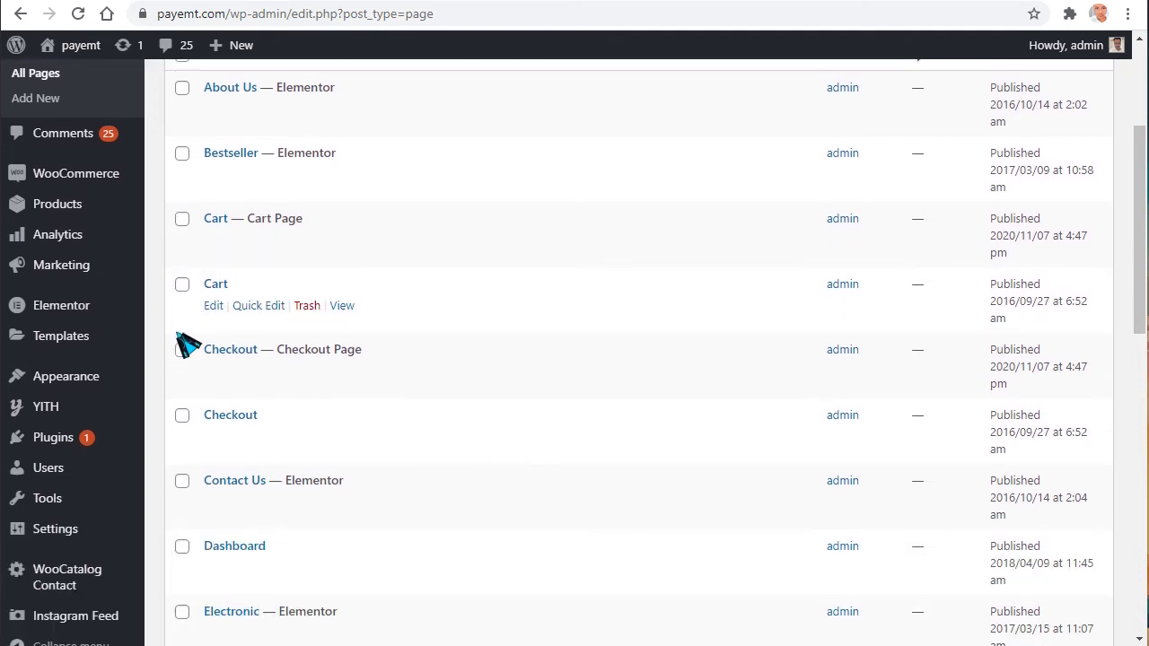
click(183, 284)
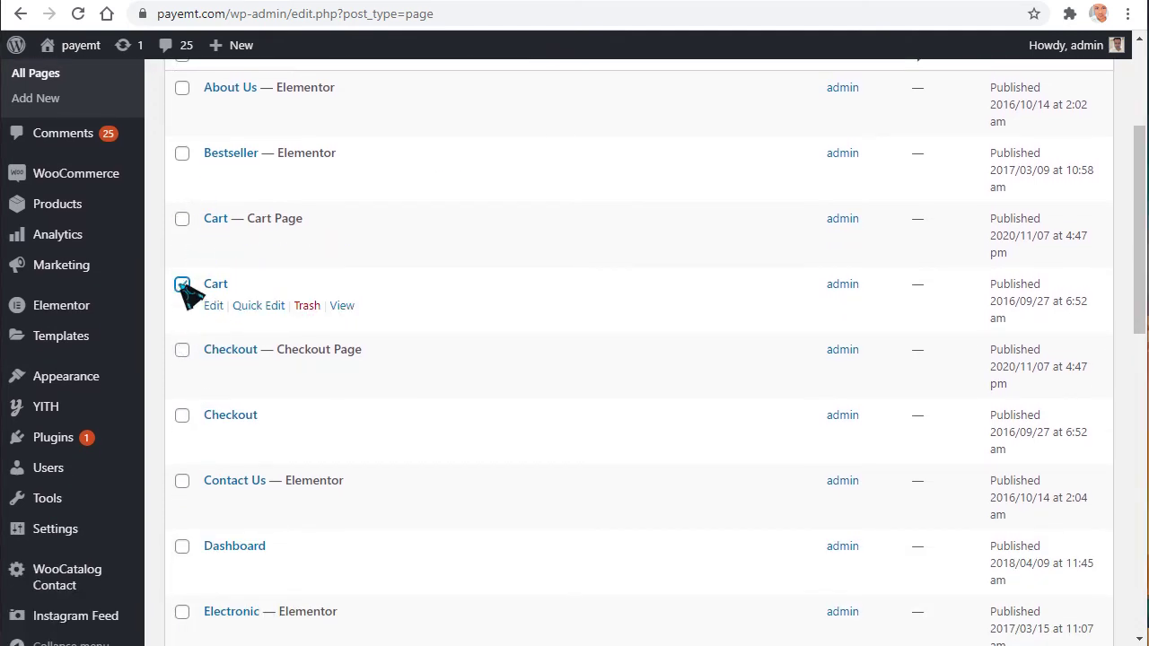
drag(256, 232, 325, 230)
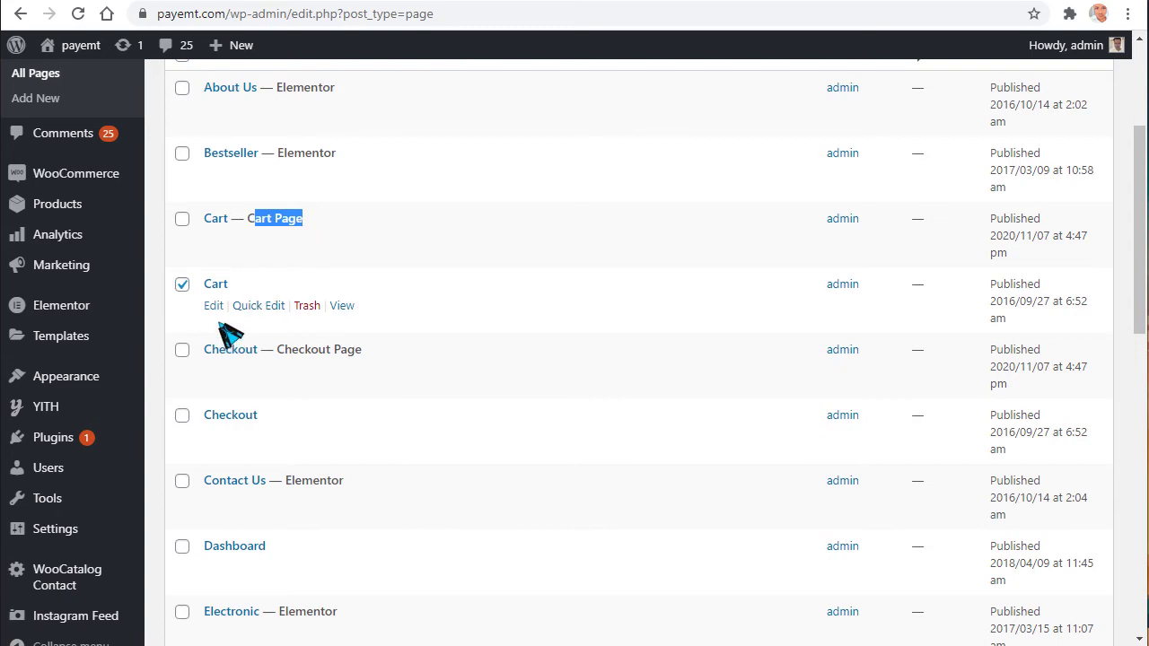
scroll(284, 238, down, 1)
scroll(280, 235, down, 1)
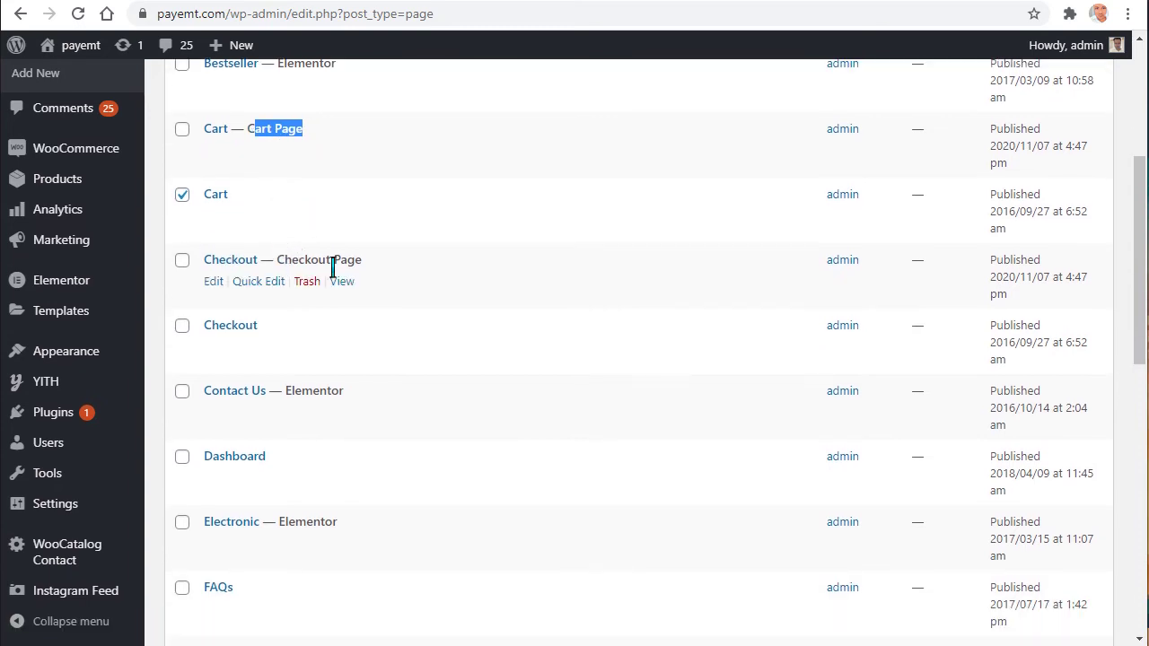
scroll(319, 350, up, 1)
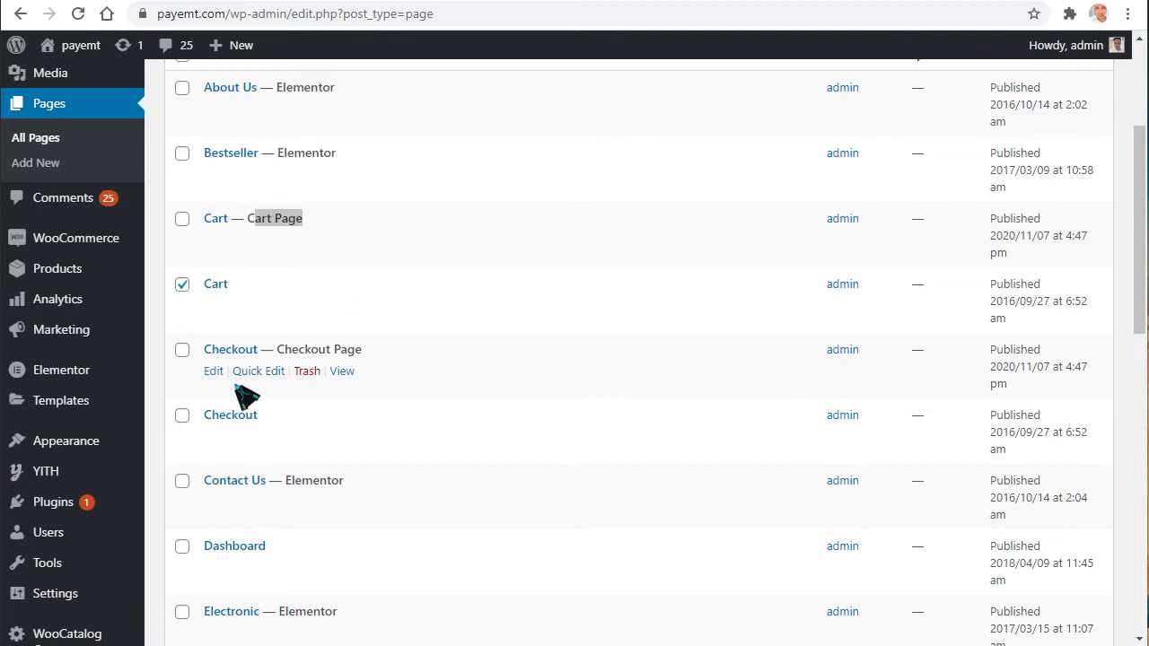
click(182, 416)
scroll(190, 422, down, 1)
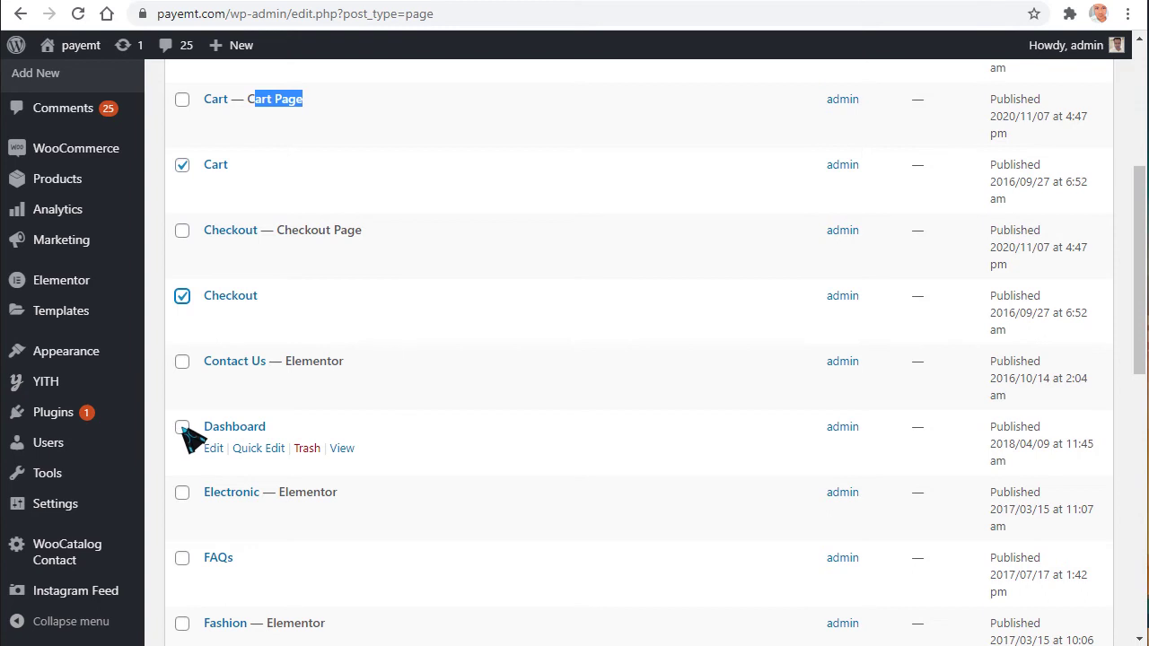
- Add the Fashion, Fashion Store and Fashion Store 2 pages to the current selection in the page list
scroll(189, 437, down, 2)
scroll(244, 274, down, 1)
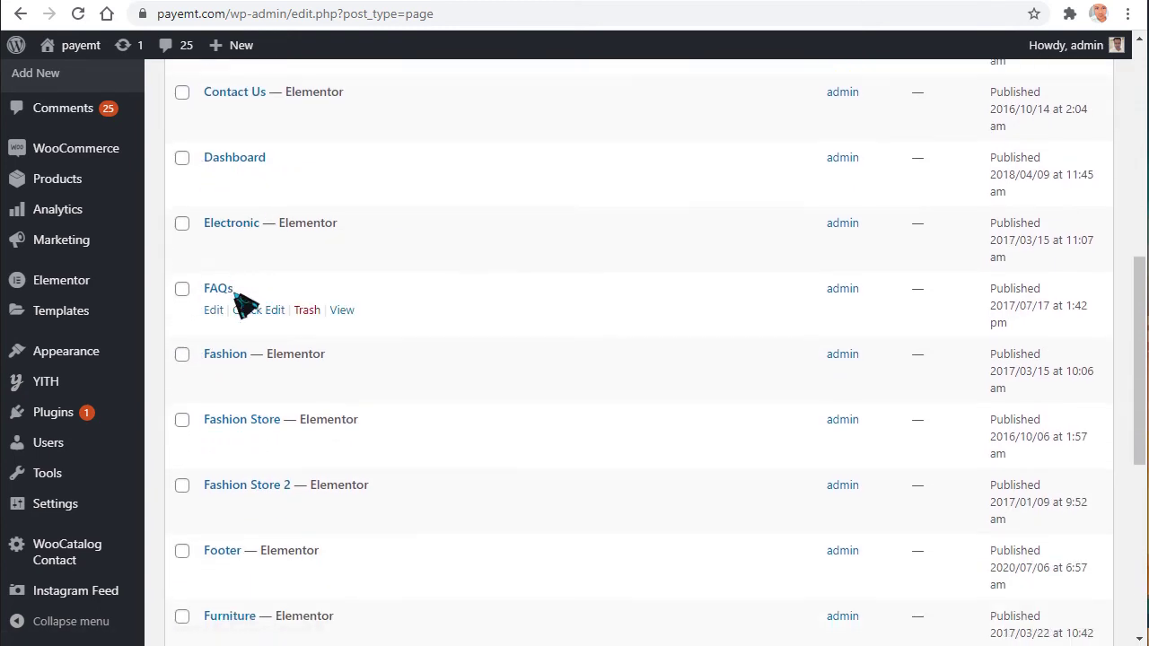
scroll(185, 404, down, 1)
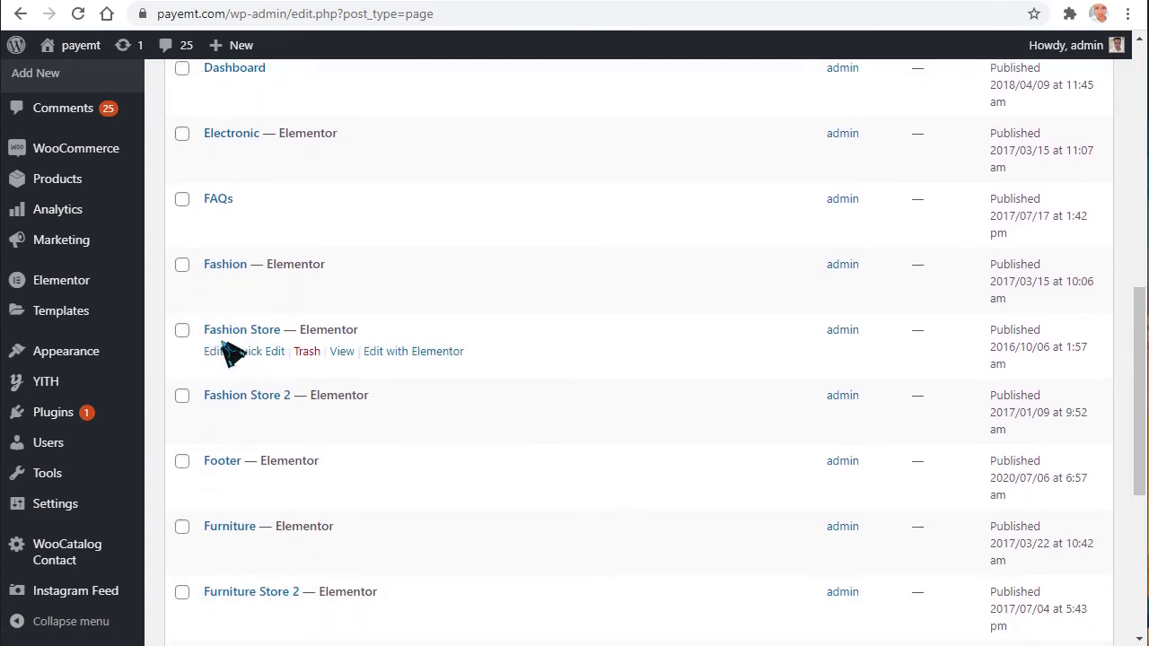
scroll(225, 350, down, 1)
scroll(289, 293, down, 1)
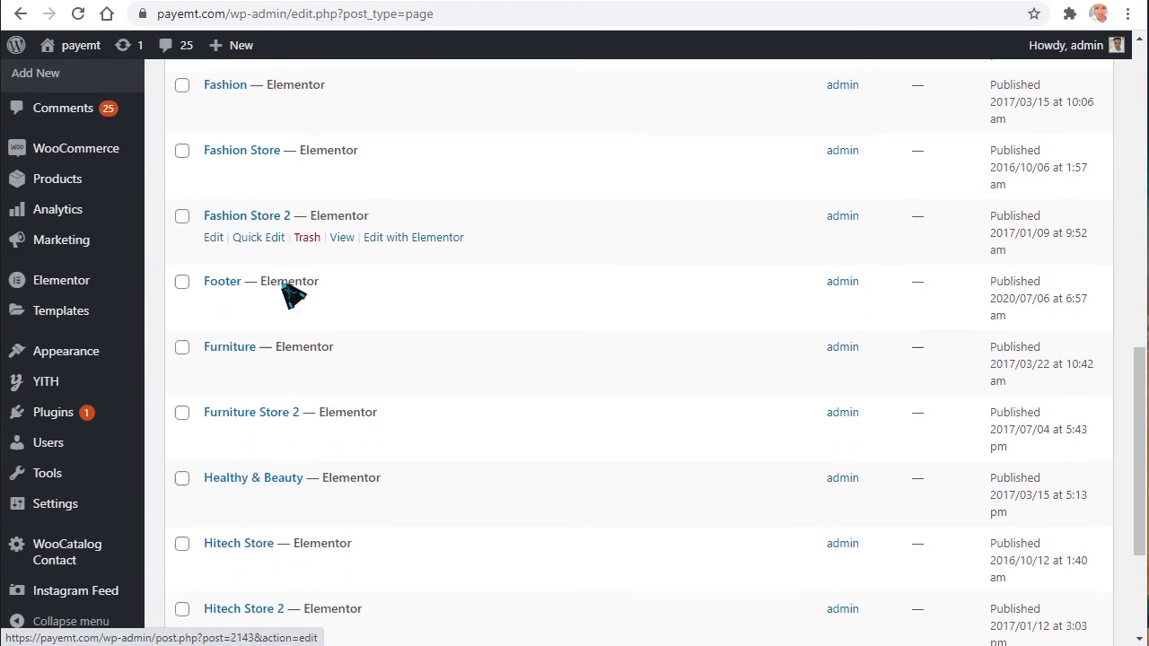
scroll(300, 292, up, 1)
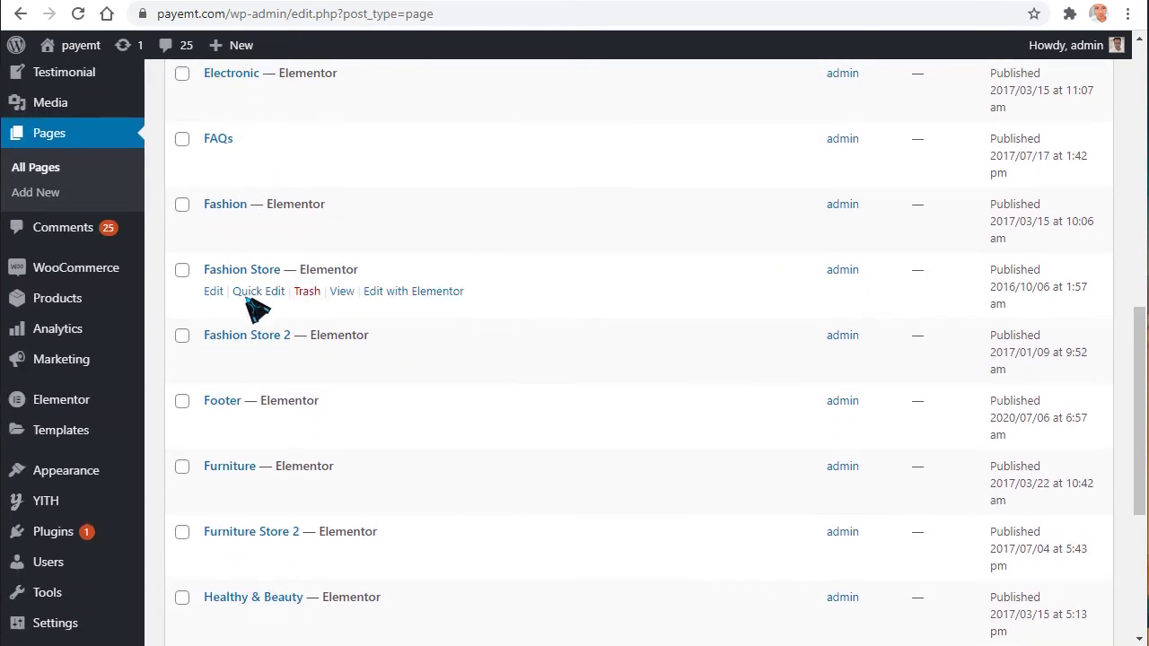
click(182, 335)
click(183, 269)
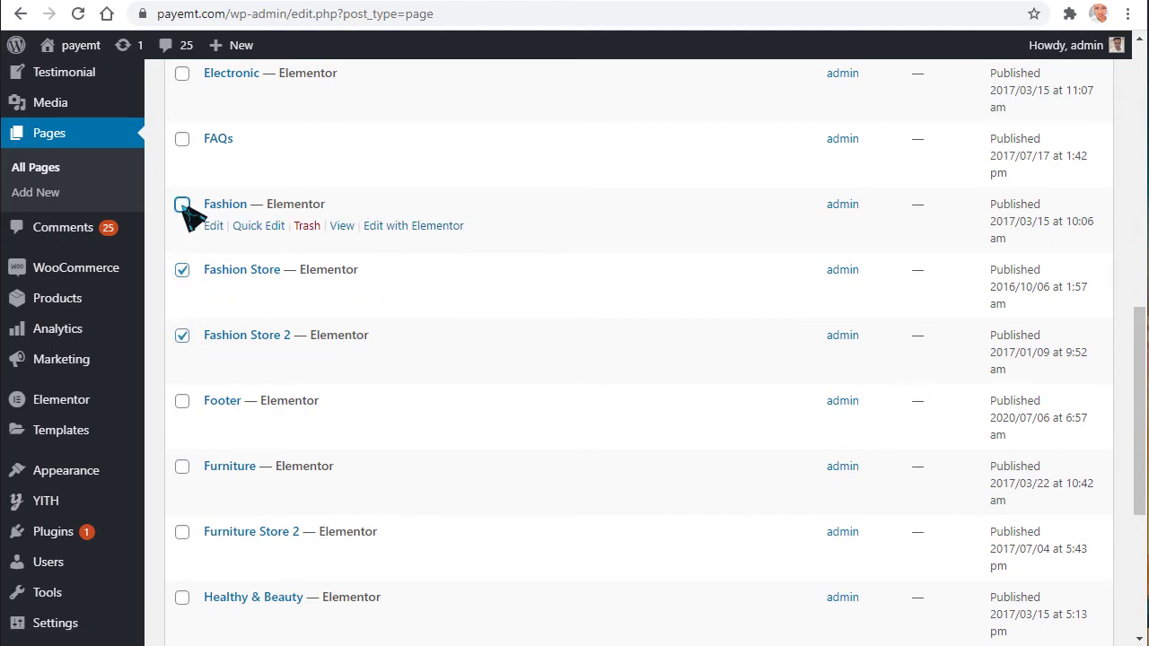
- Add Furniture, Furniture Store 2, Healthy & Beauty and Hitech Store 2 to the selection and move all selected pages to the Trash
scroll(278, 287, down, 2)
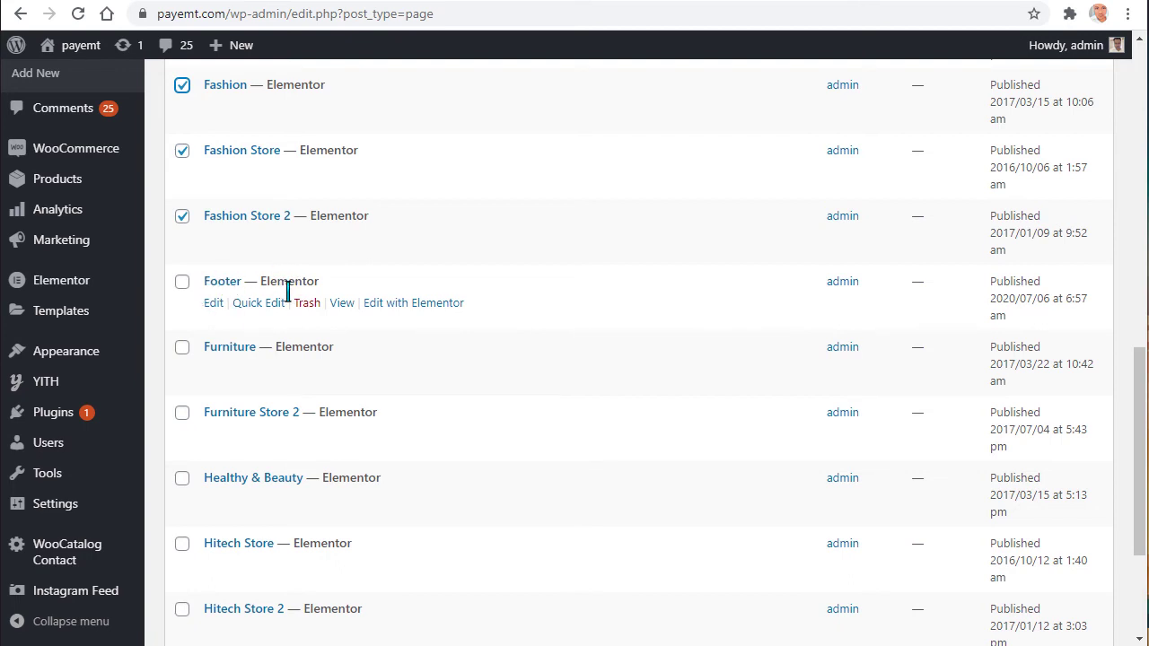
scroll(287, 292, down, 2)
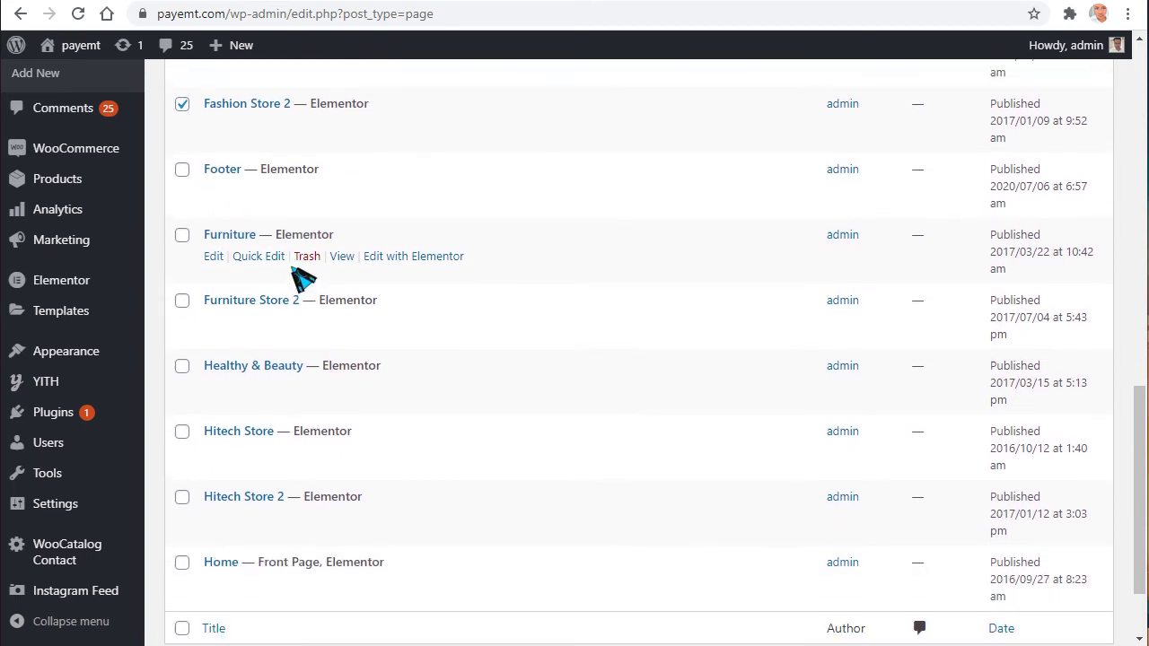
click(183, 229)
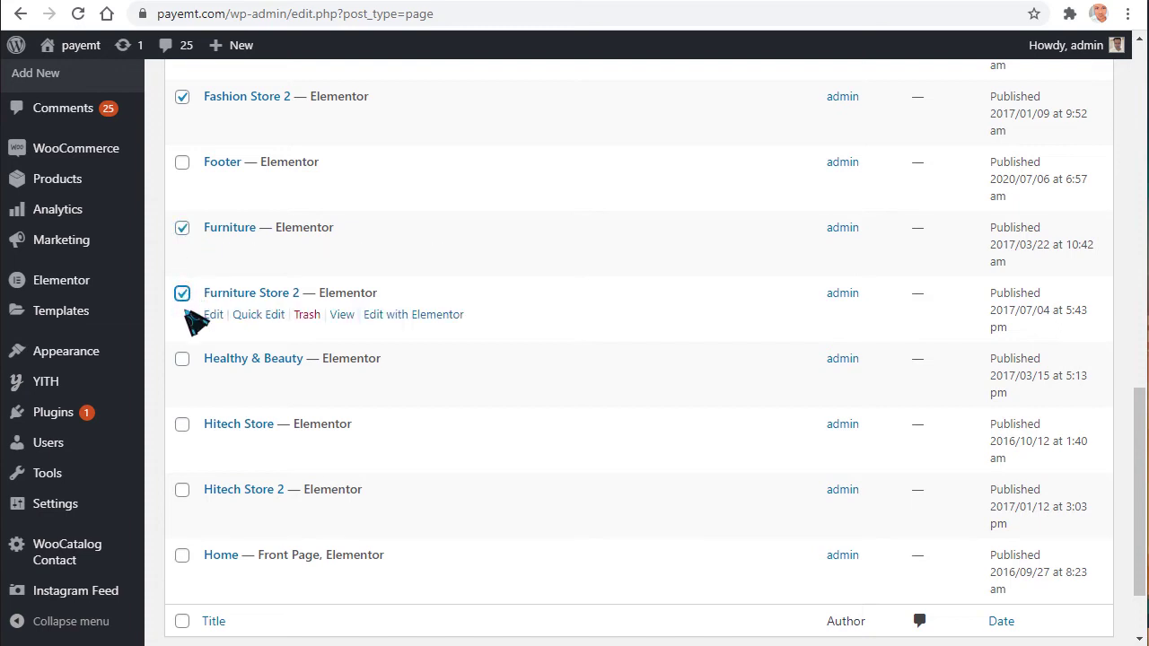
click(184, 359)
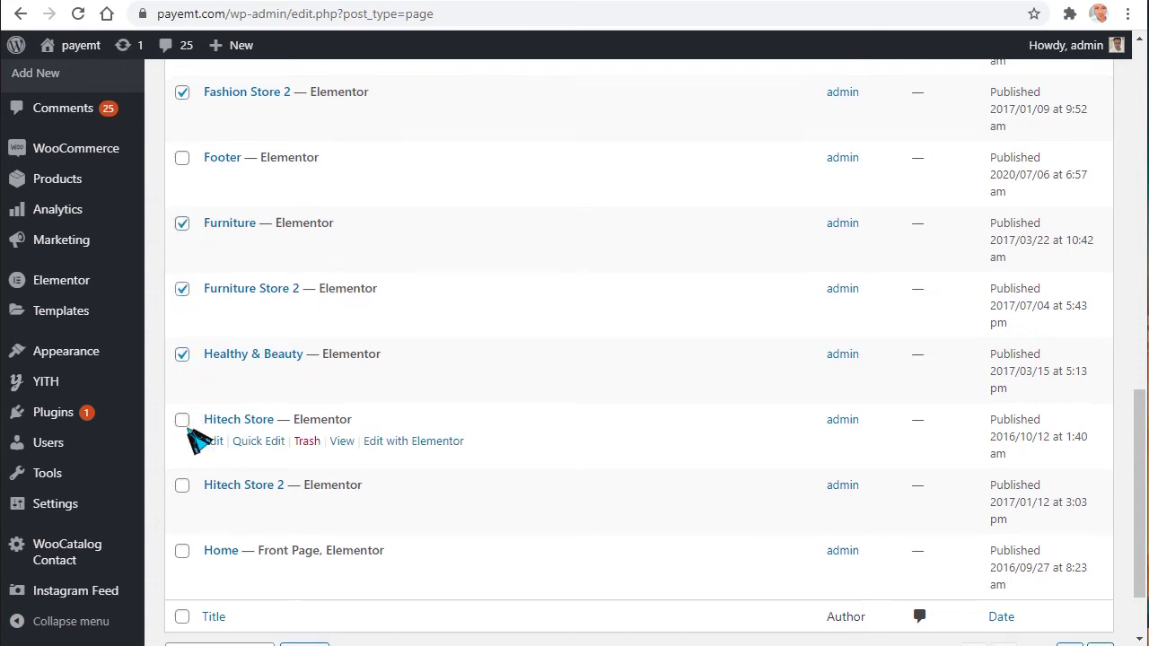
scroll(190, 431, down, 1)
click(182, 401)
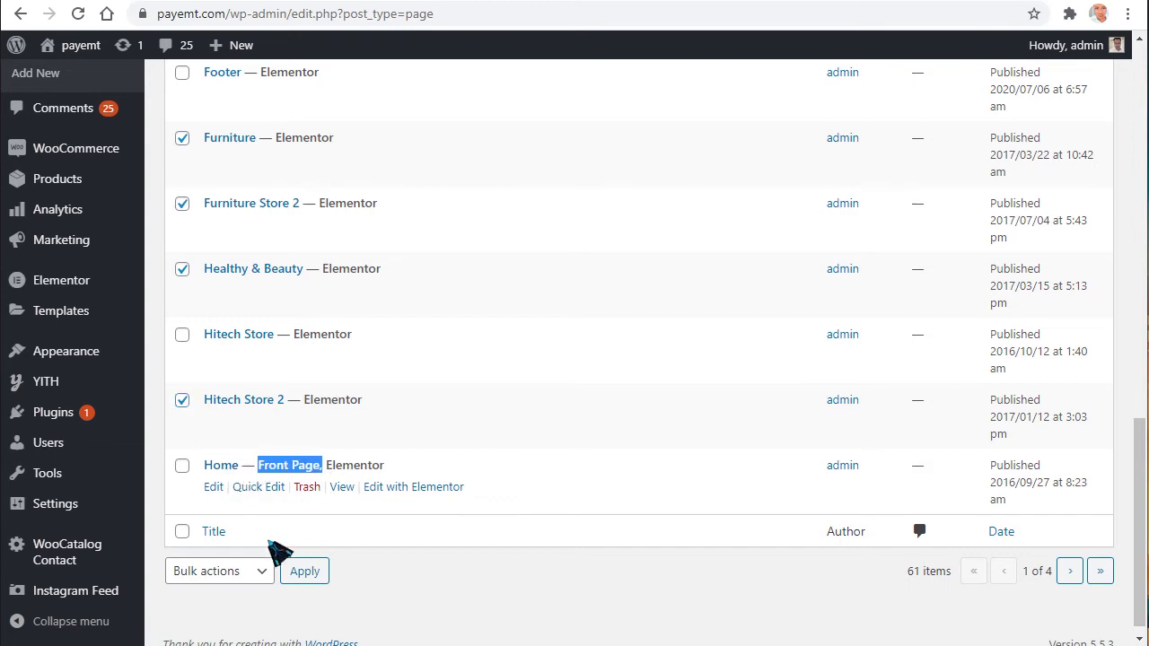
click(241, 571)
click(224, 630)
click(309, 576)
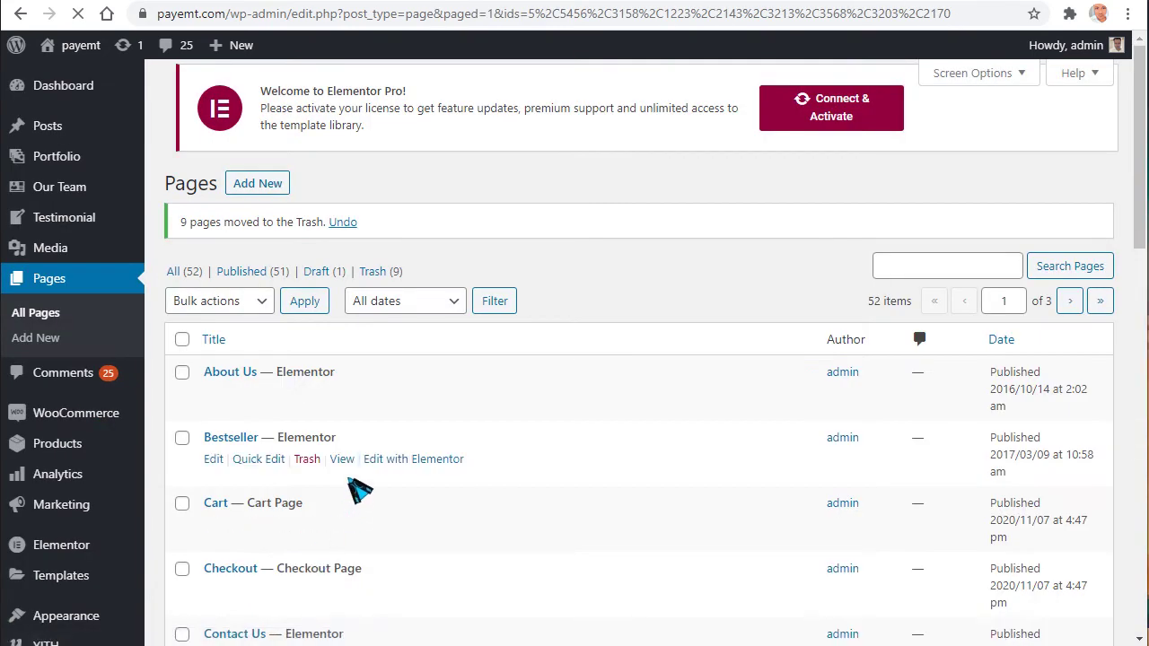
- Move the Hitech Store, Home Page 10, Home Page 11, Home Page 13 and Home Page 14 pages to the Trash together
scroll(377, 411, down, 1)
scroll(401, 411, down, 5)
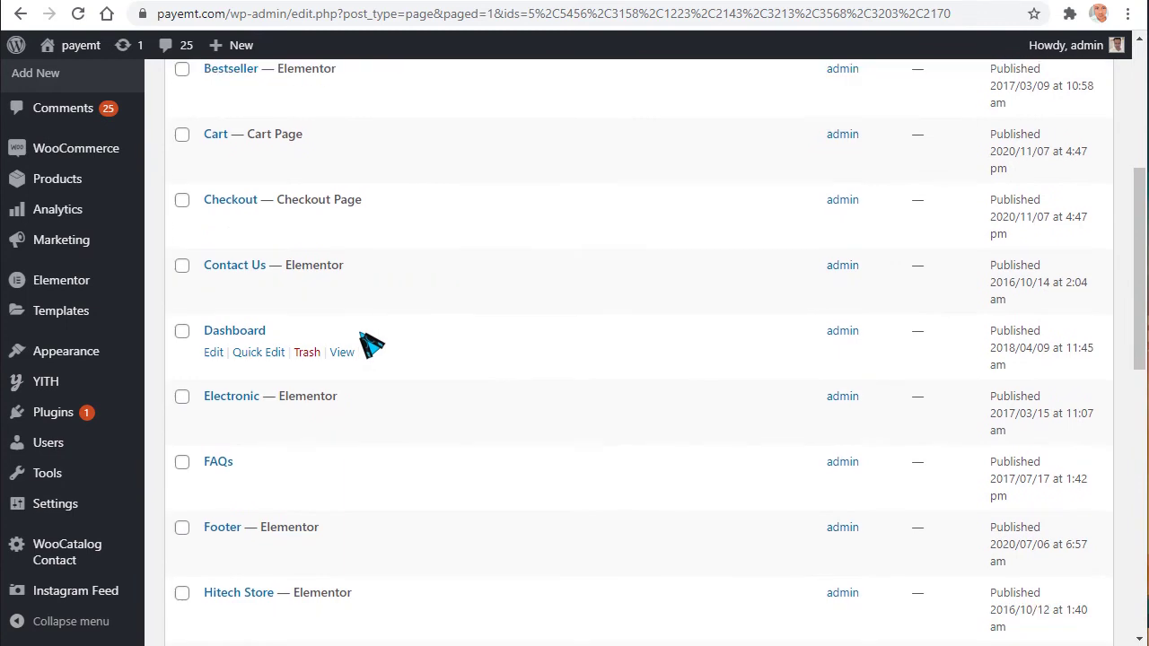
scroll(367, 324, down, 2)
scroll(342, 329, down, 1)
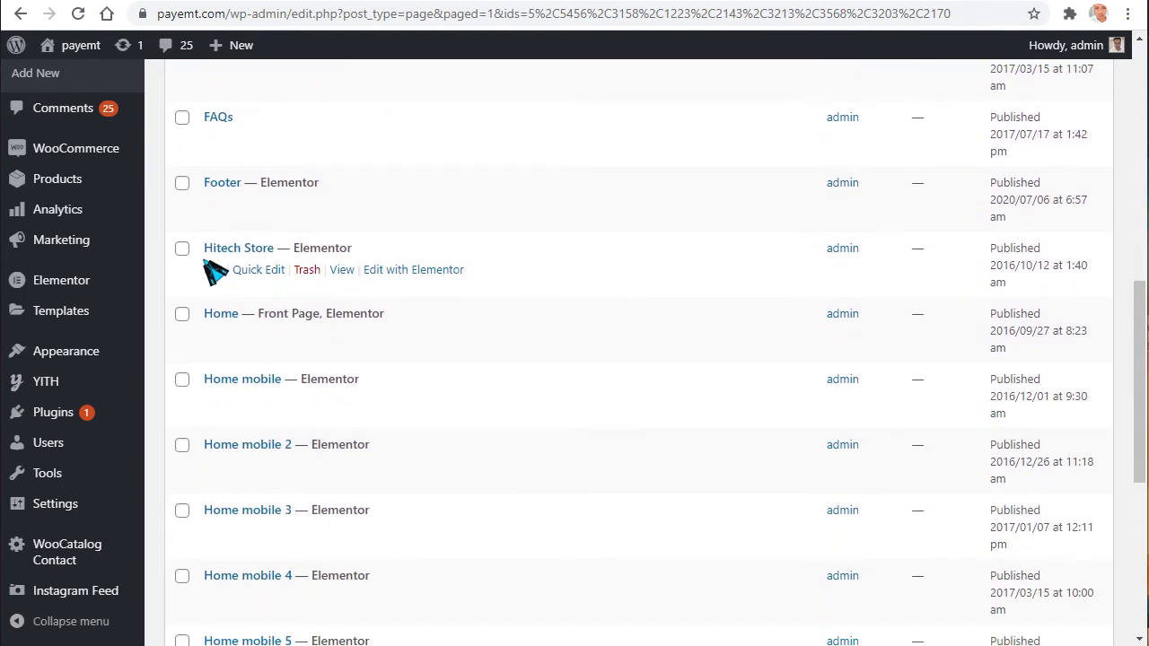
click(182, 249)
scroll(190, 394, down, 1)
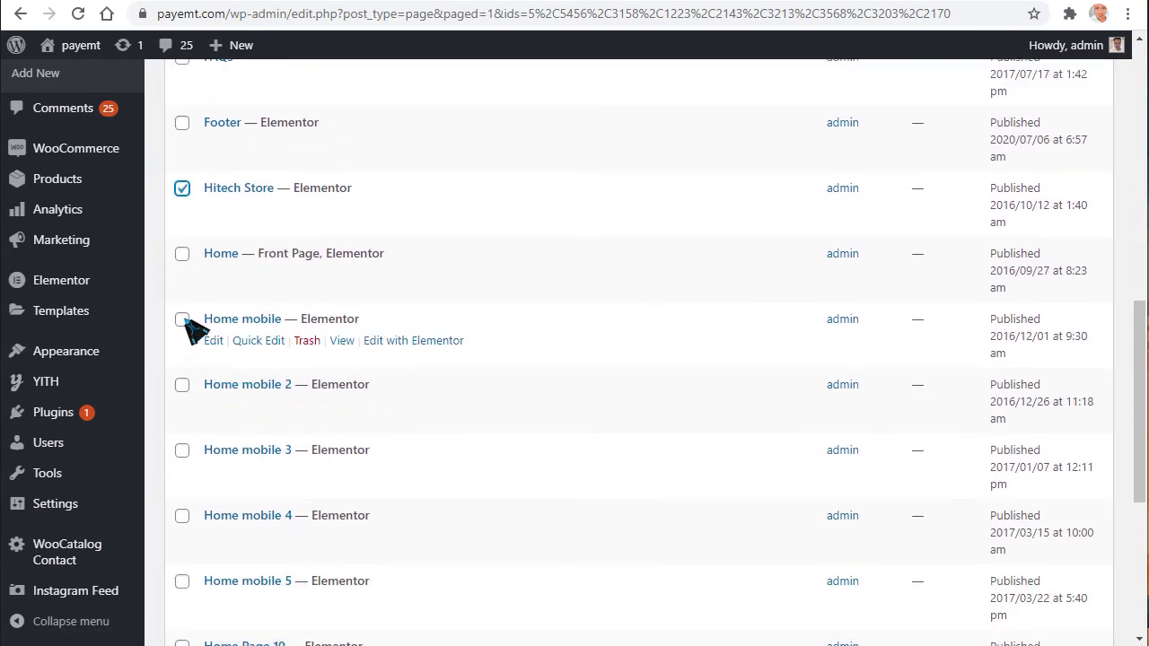
scroll(216, 314, down, 1)
scroll(259, 448, down, 1)
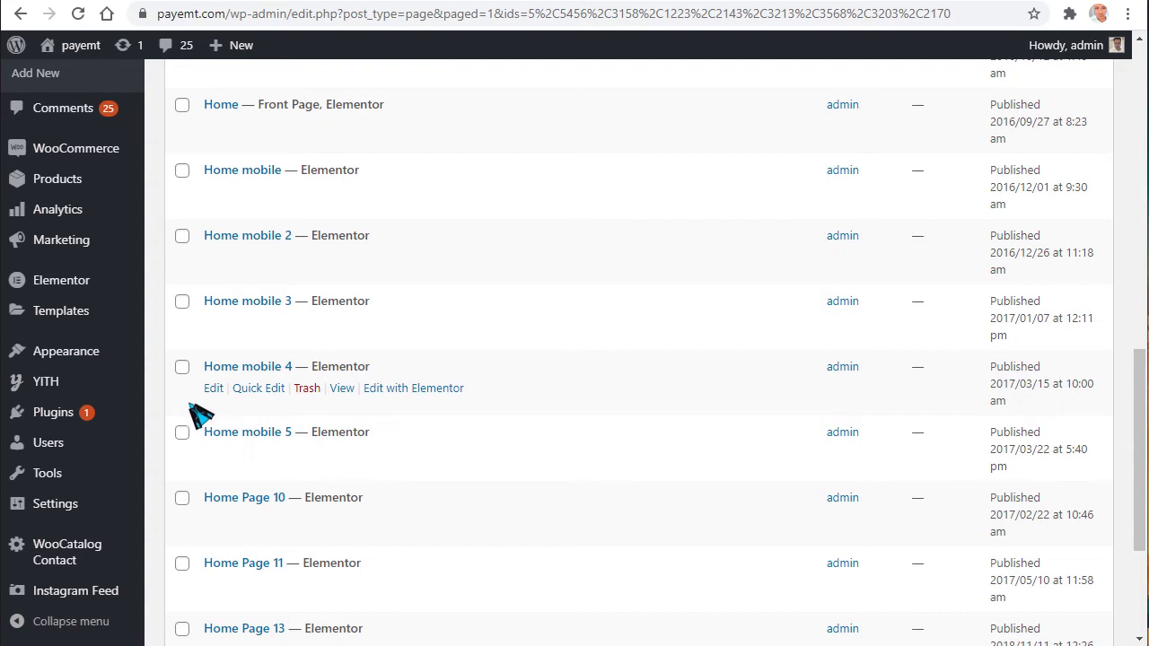
scroll(189, 431, down, 1)
scroll(291, 336, down, 3)
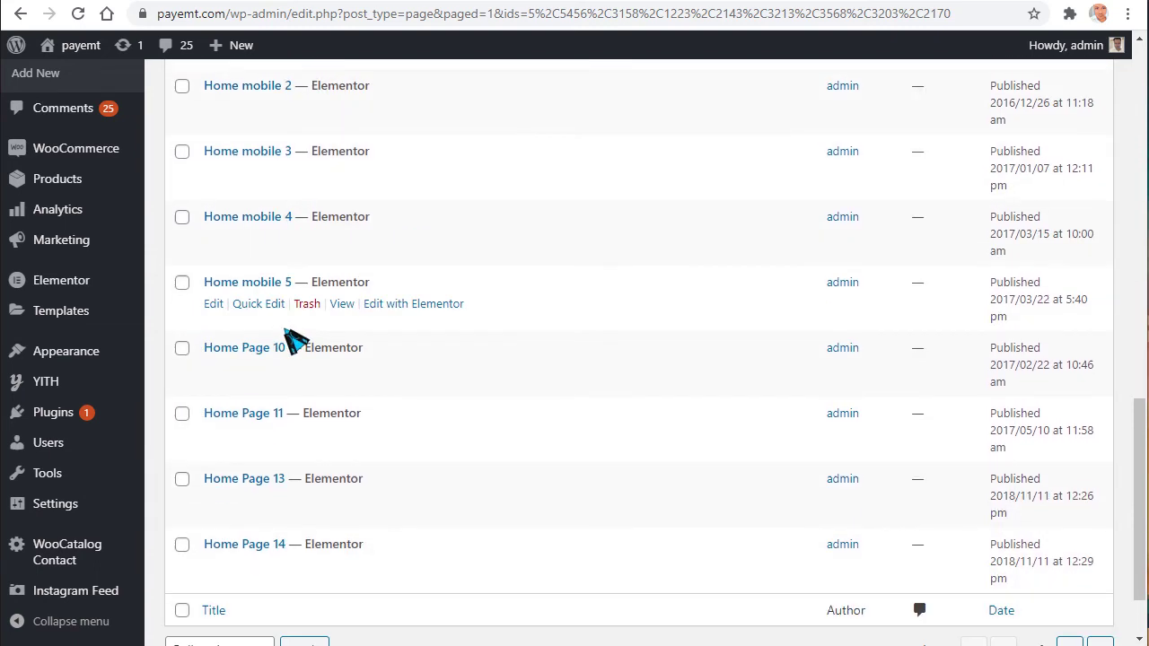
click(182, 288)
click(182, 353)
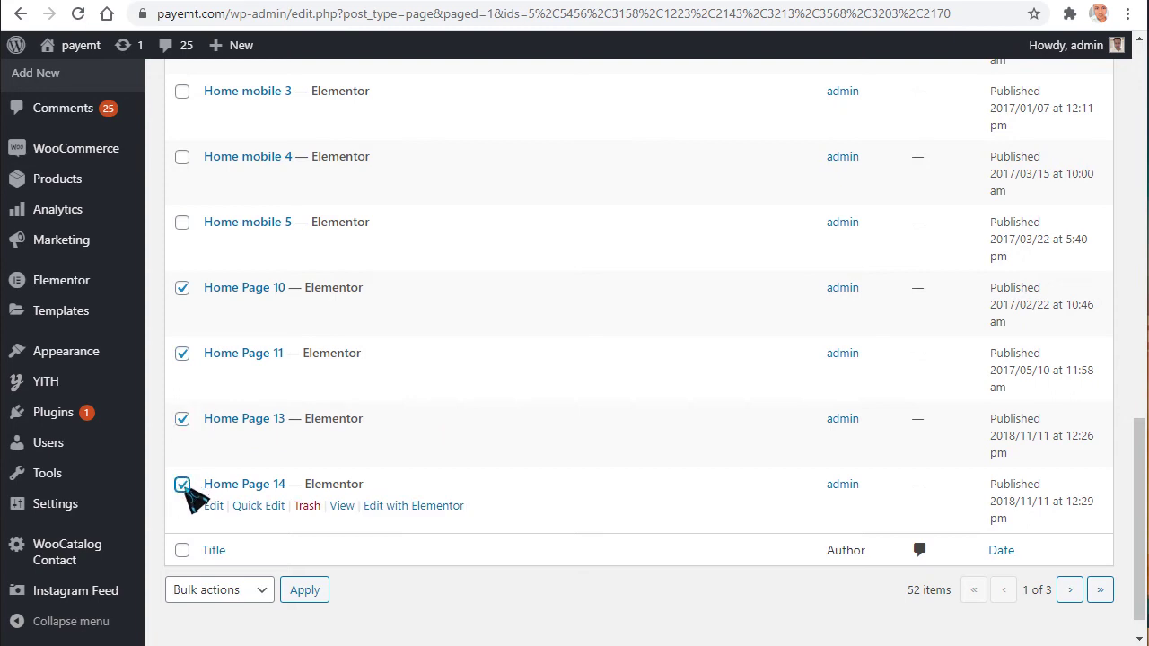
click(235, 596)
click(216, 642)
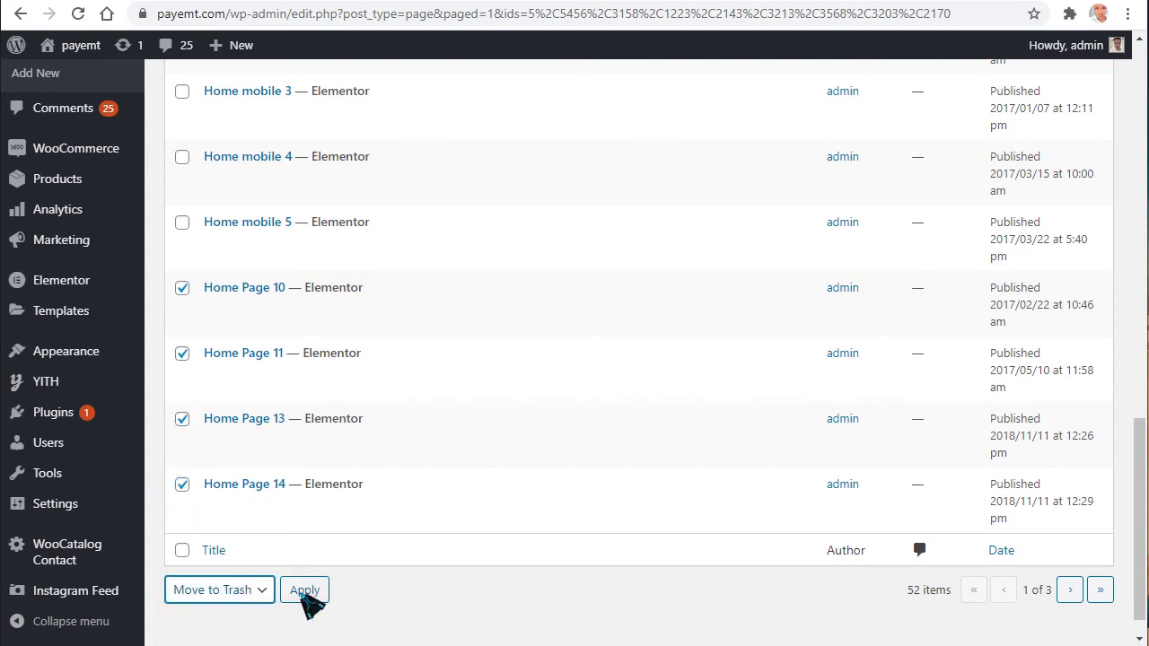
click(305, 593)
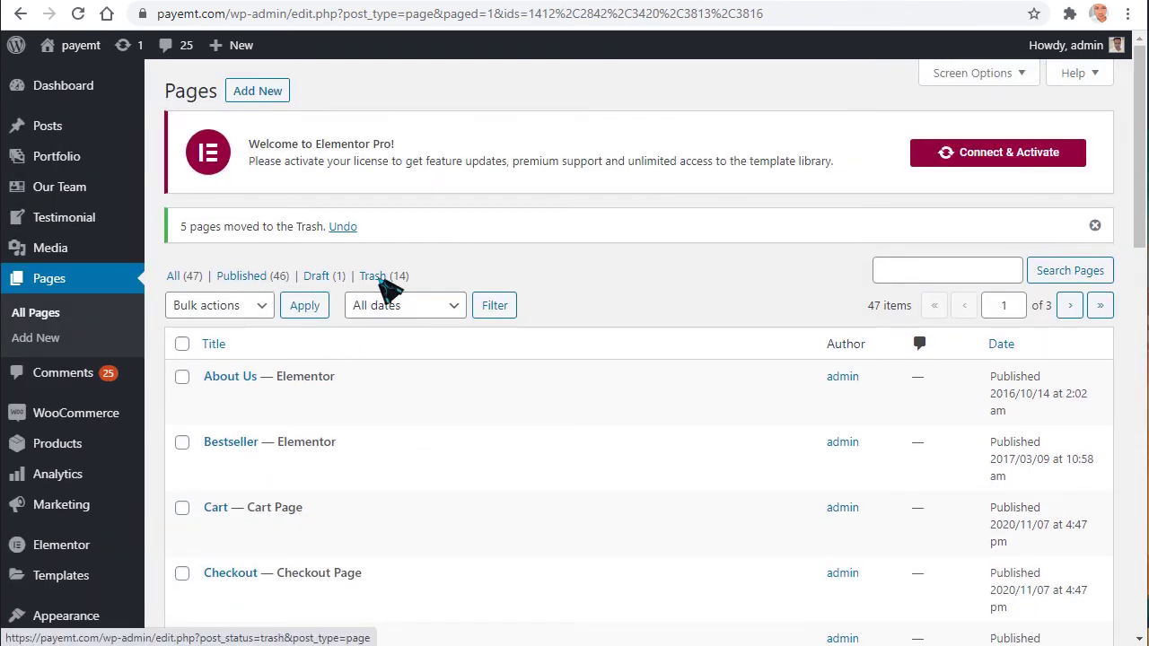
- Move the Home Page 8, Home Page 9, Hot Deal3 and Hot Deals2 pages to the Trash, leaving the Home mobile pages unselected
scroll(354, 377, down, 10)
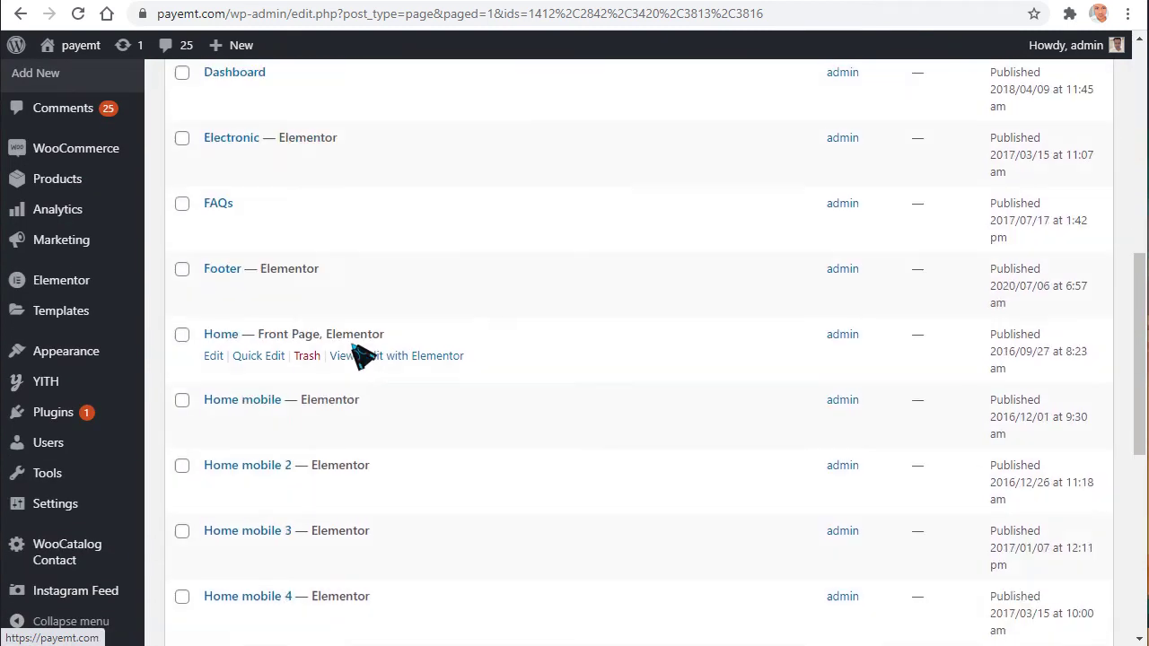
scroll(355, 377, down, 2)
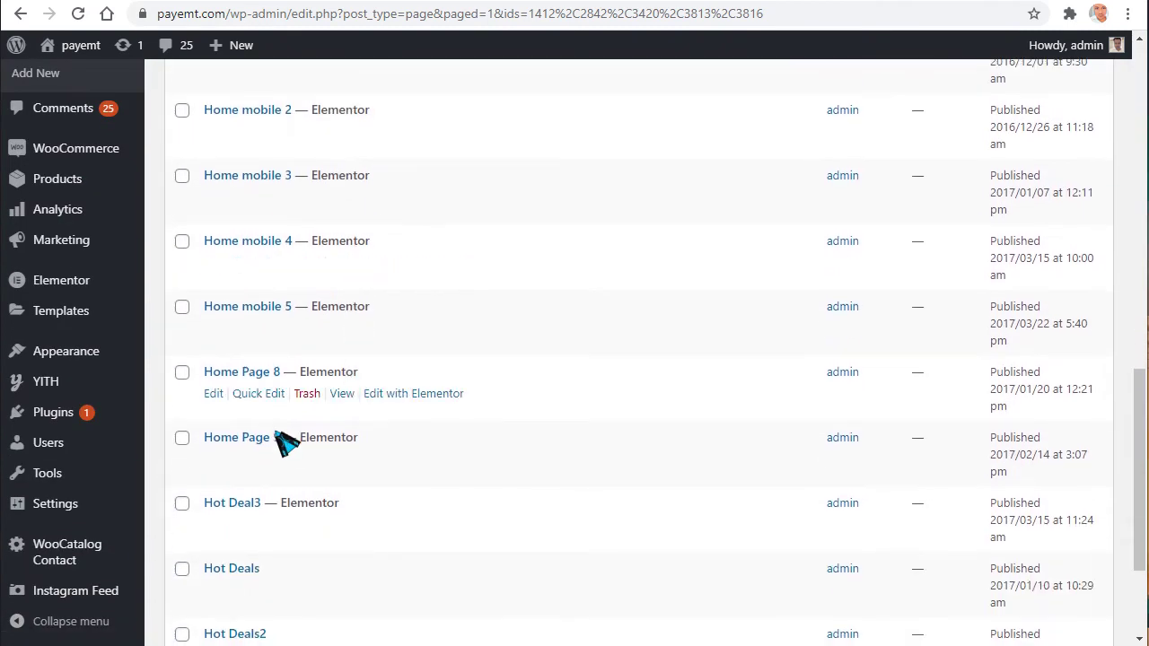
click(182, 503)
click(183, 371)
click(182, 306)
click(182, 241)
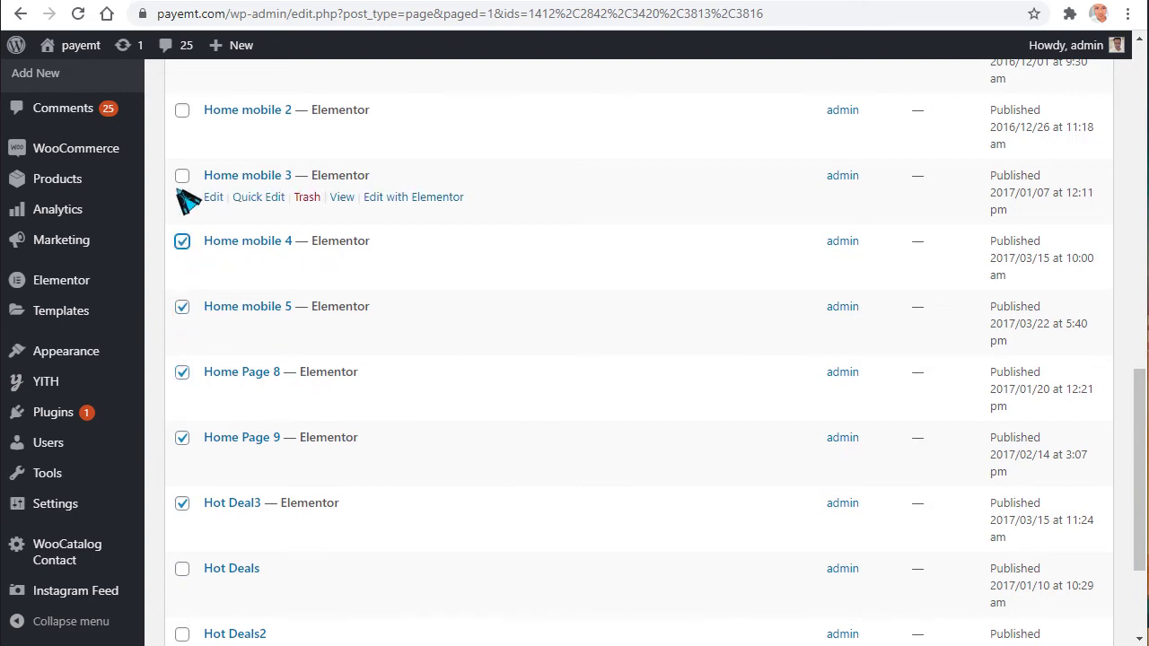
click(182, 306)
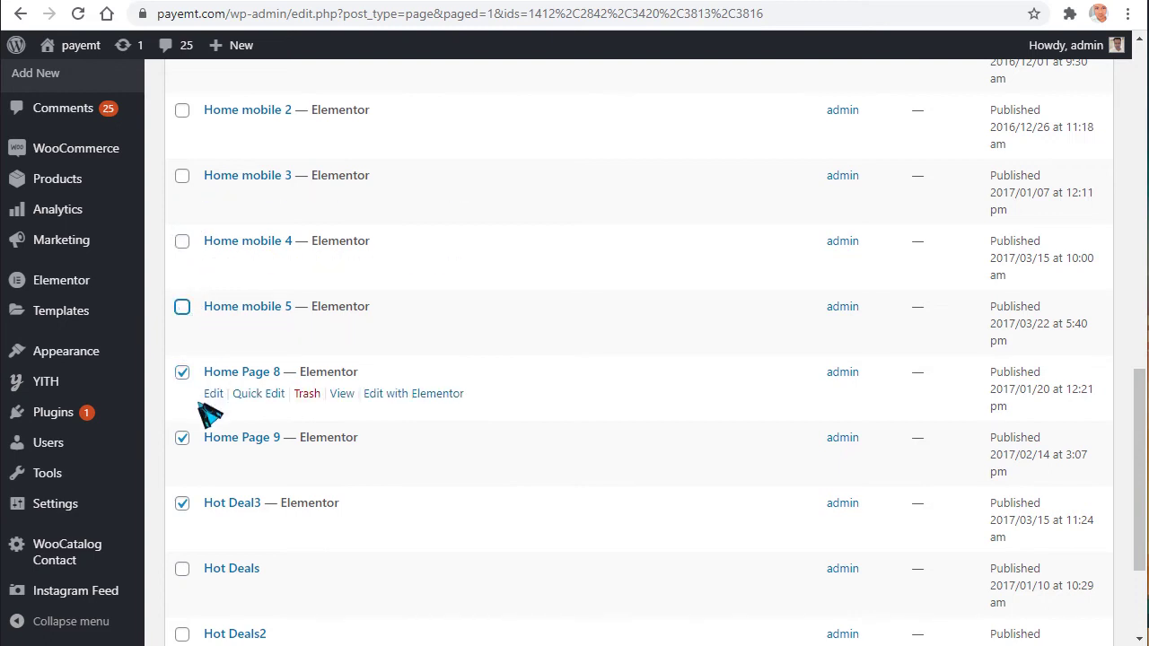
scroll(216, 359, down, 2)
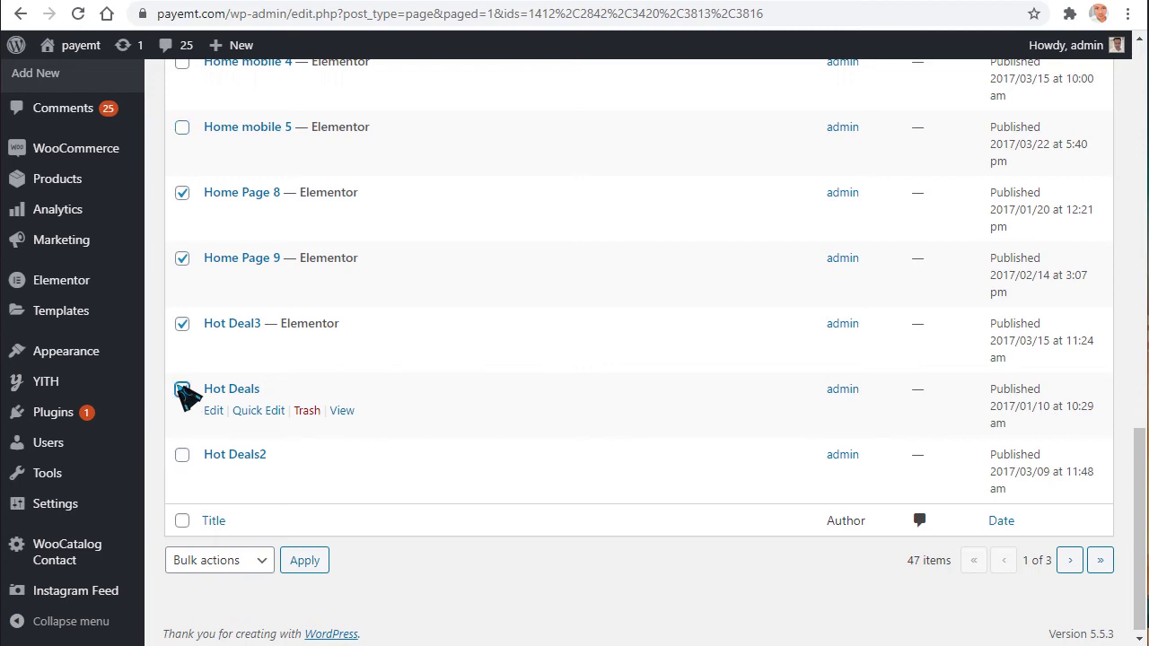
click(259, 564)
click(261, 615)
click(309, 567)
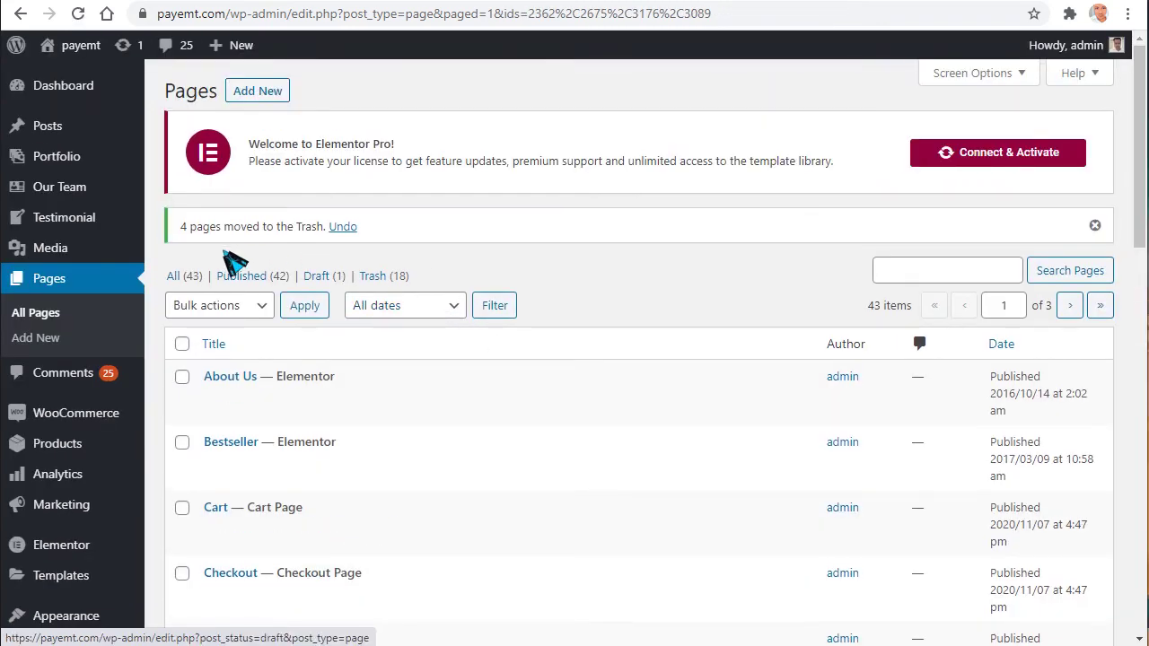
- Increase the number of items shown per page in the page list's display options and apply the change
click(972, 72)
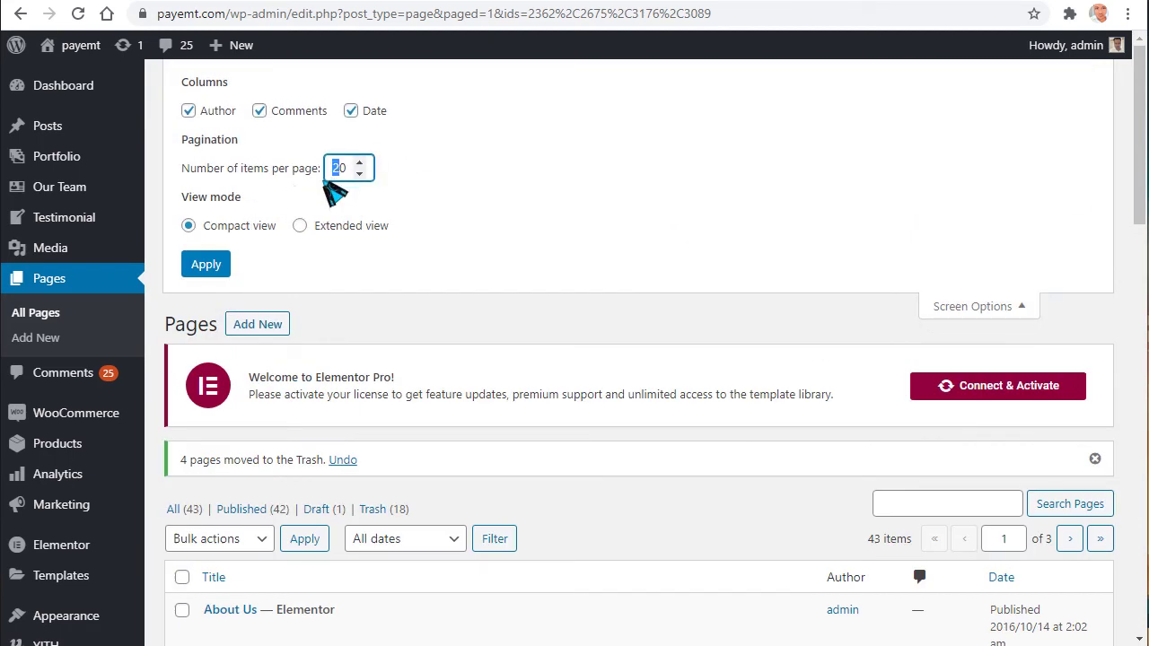
click(217, 268)
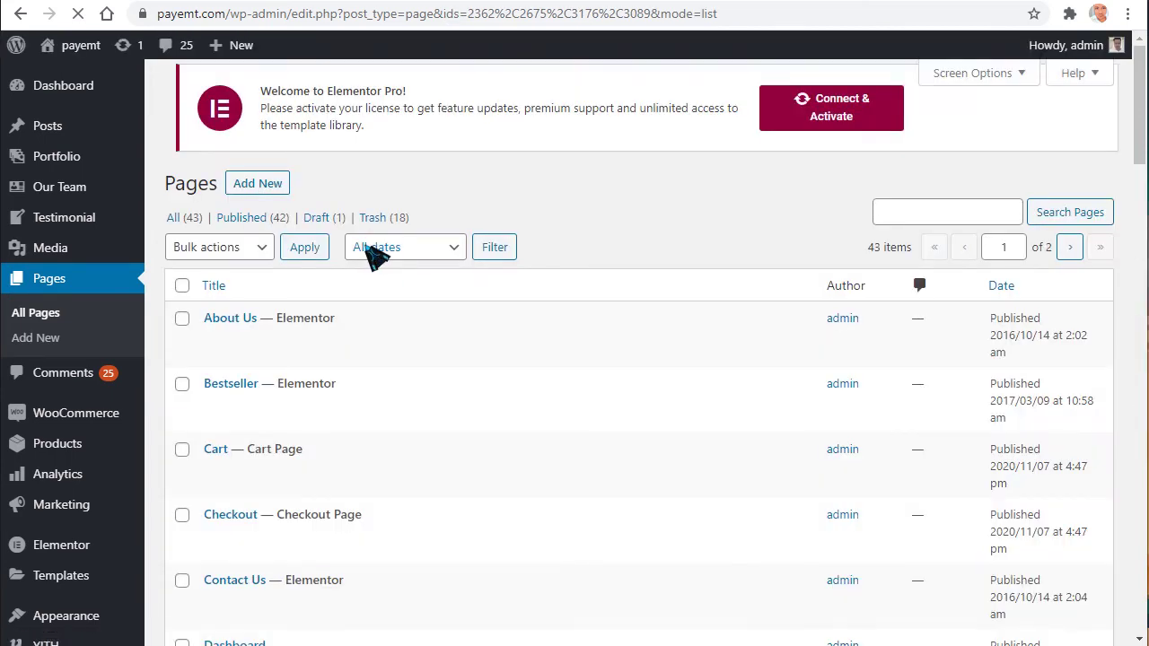
- Select the Kids Fashion Store and Mega Menu pages in the page list
scroll(410, 282, down, 3)
scroll(410, 282, up, 1)
scroll(415, 279, down, 2)
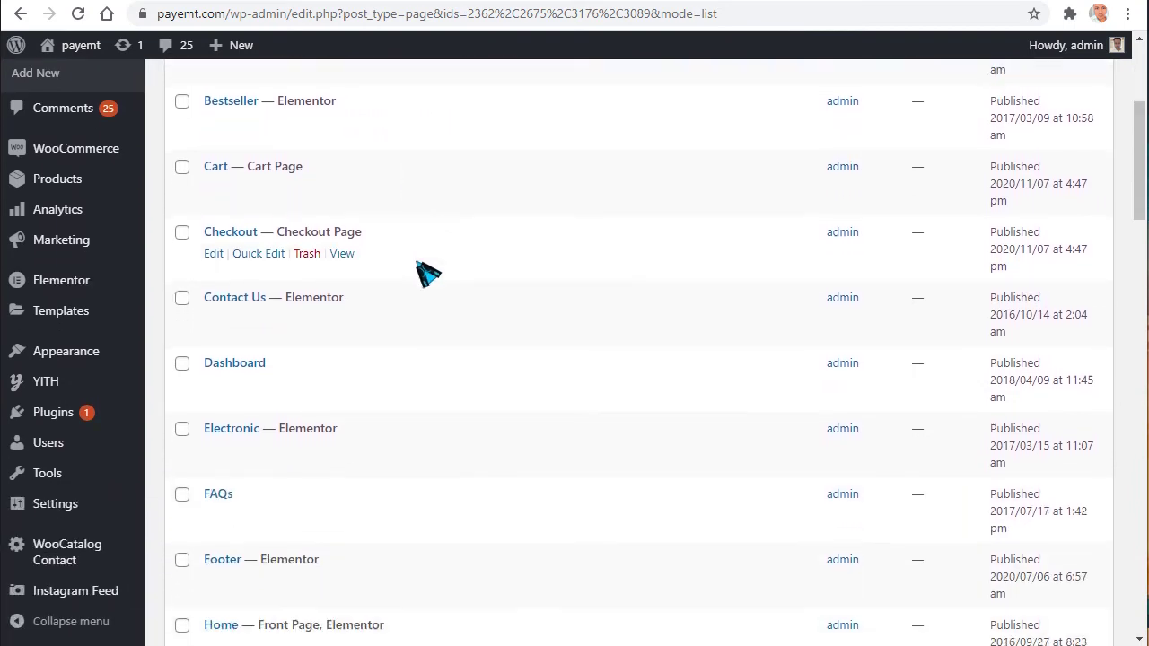
scroll(417, 265, down, 6)
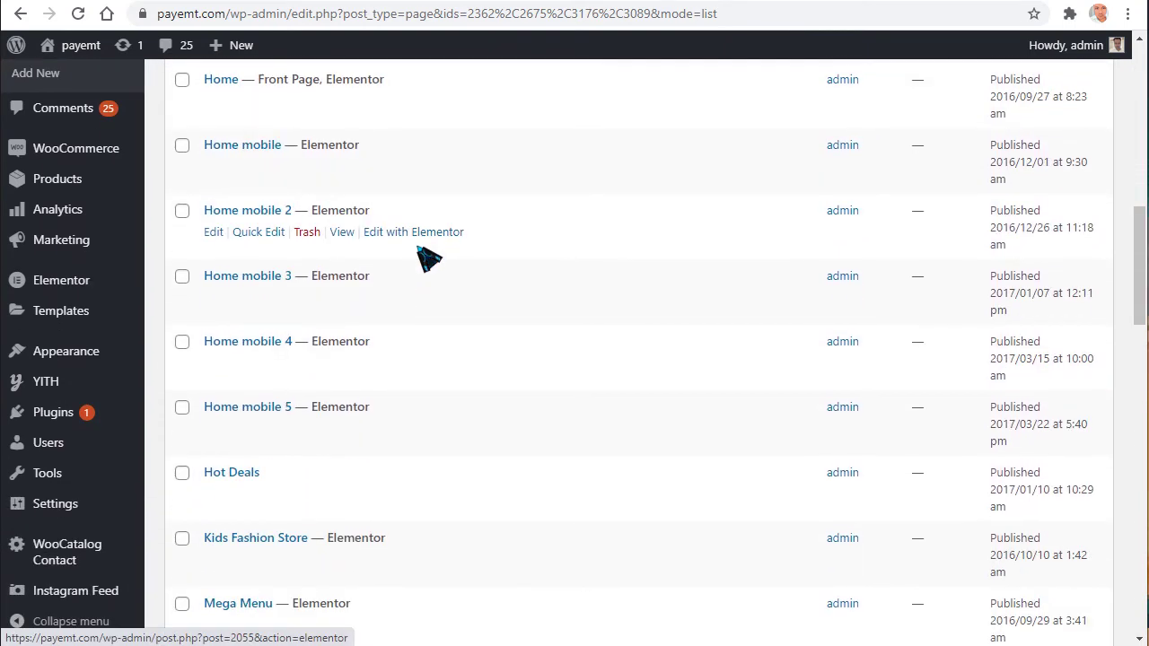
scroll(422, 260, down, 3)
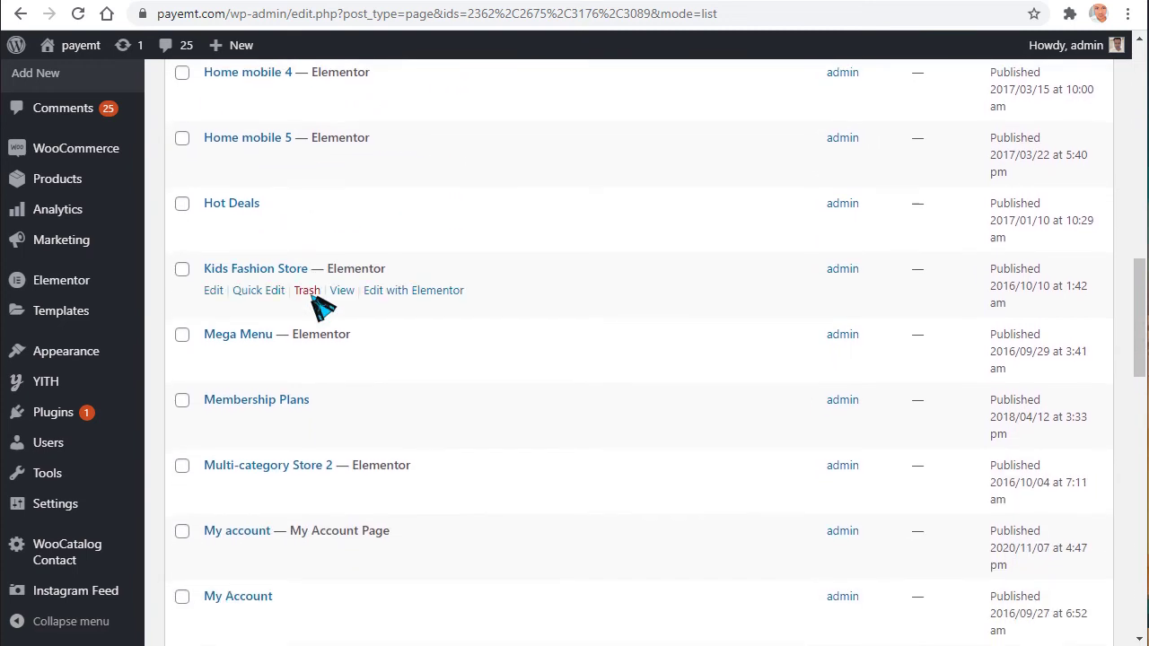
click(182, 269)
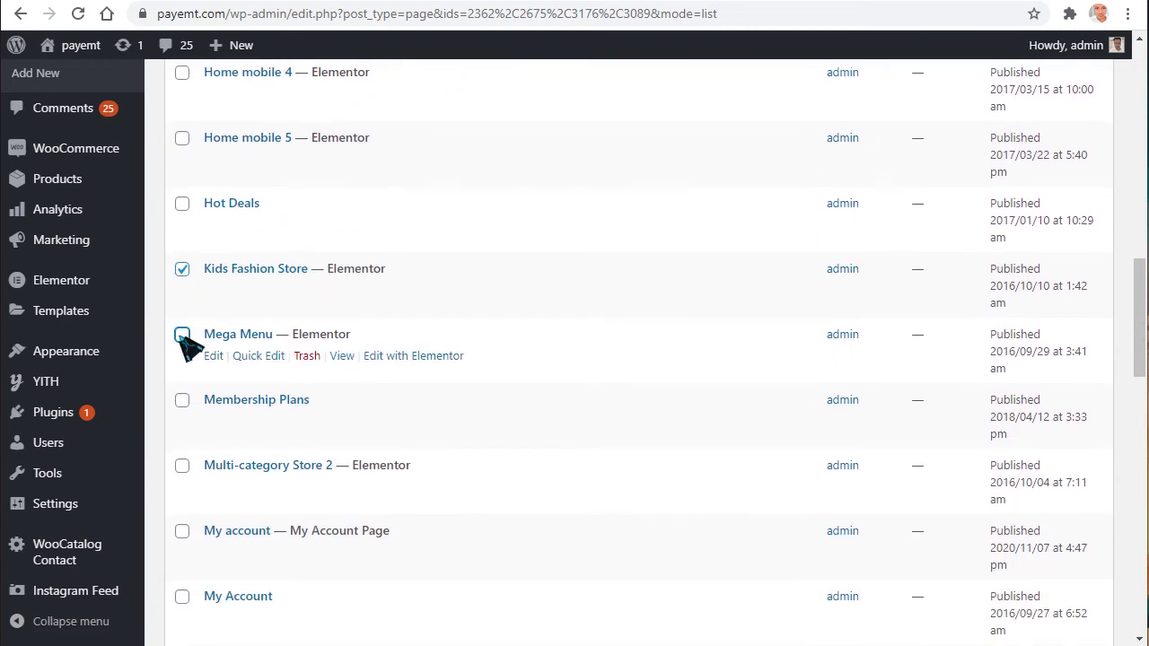
click(182, 335)
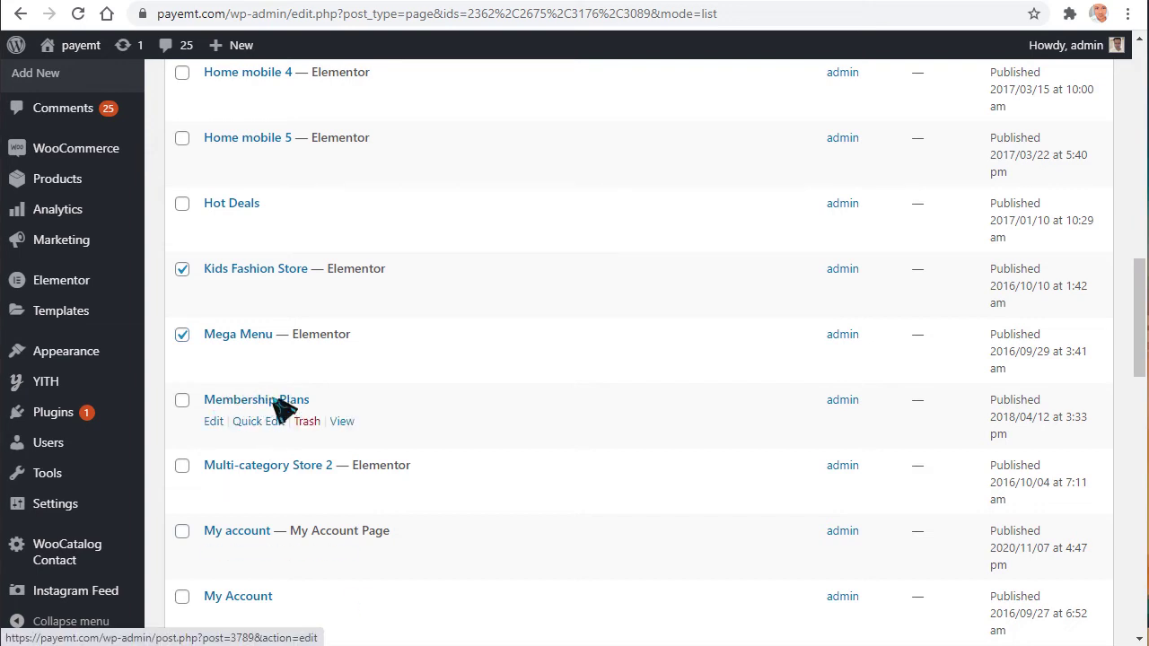
- Add the duplicate My Account page without the account-page label, New Arrival, Phone and Portfolio Masonry to the selection
scroll(281, 409, down, 1)
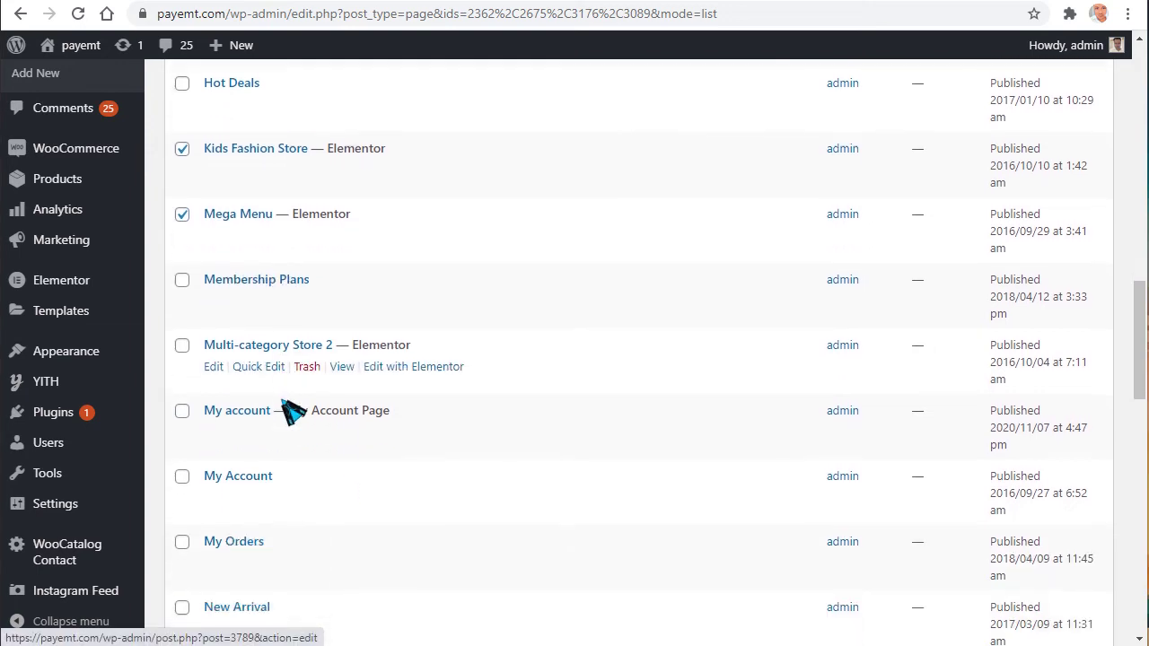
scroll(269, 422, down, 1)
click(182, 388)
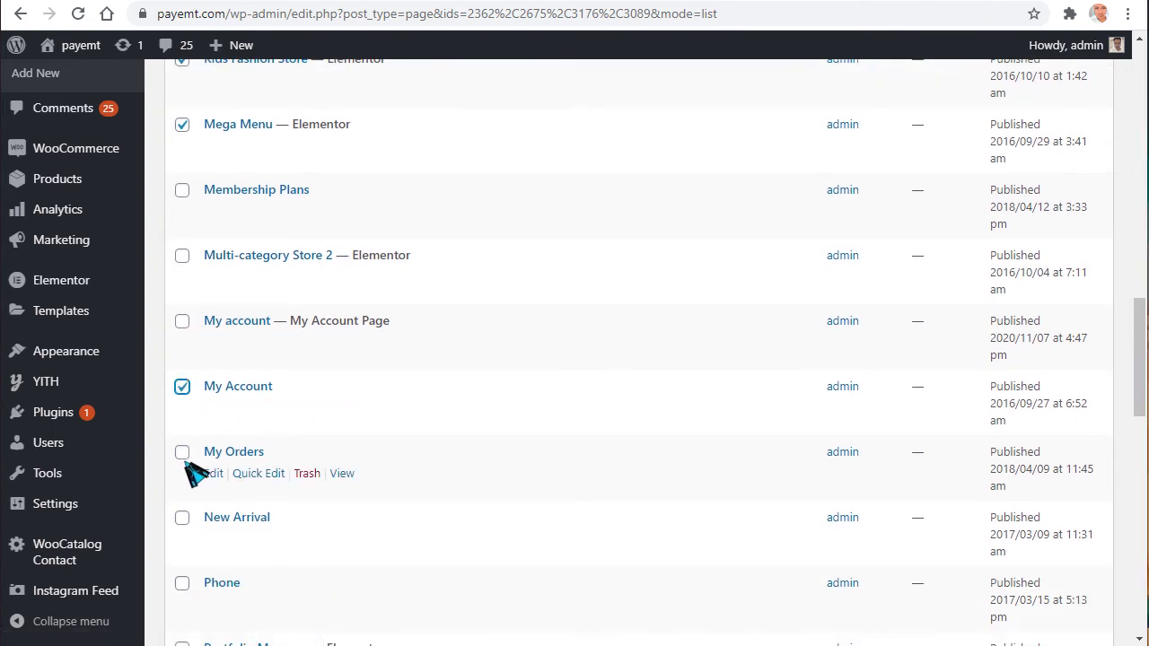
scroll(193, 431, down, 1)
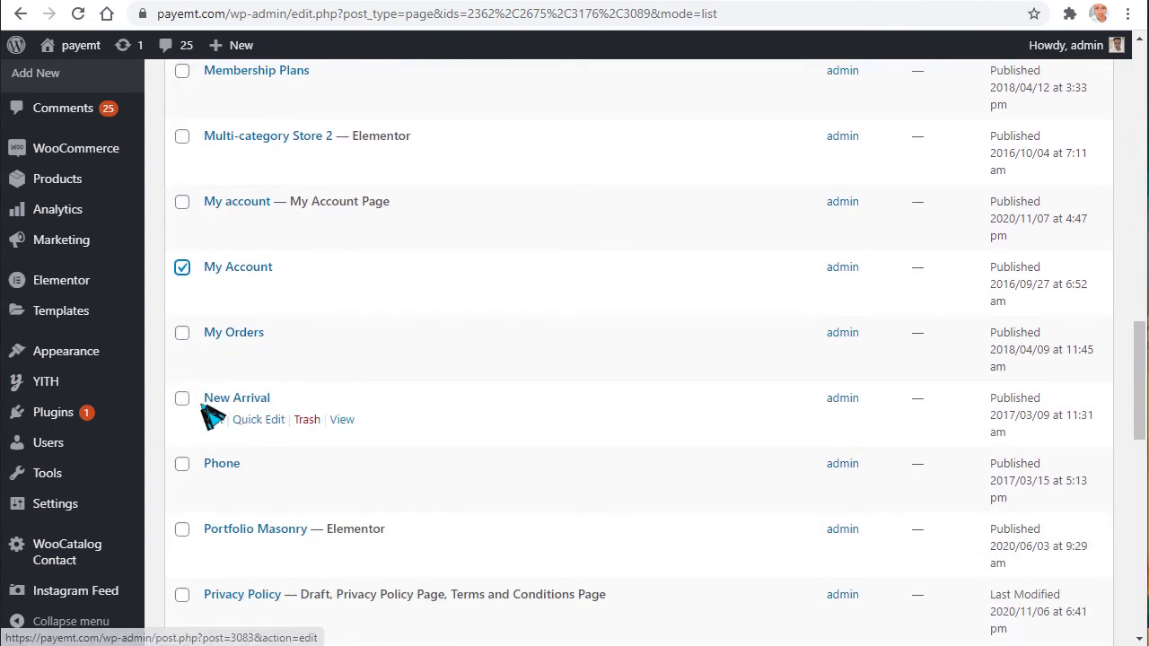
click(182, 397)
click(183, 463)
scroll(192, 494, down, 1)
scroll(202, 502, down, 1)
click(183, 409)
scroll(187, 449, down, 1)
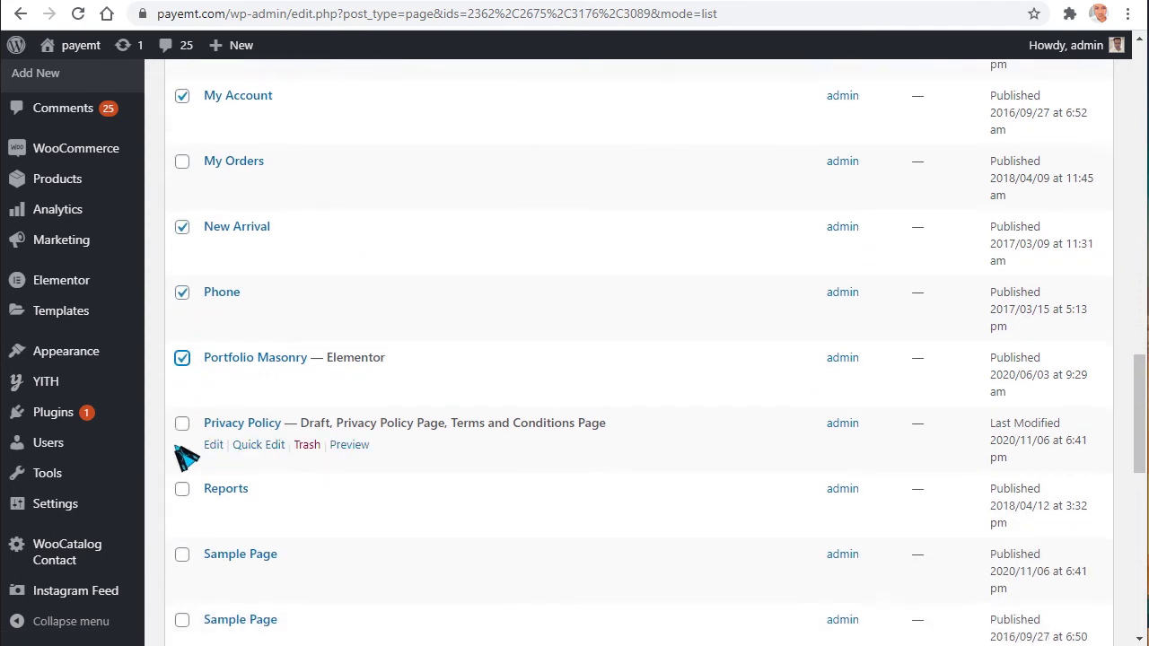
- Add both Sample Page entries and the duplicate Shop page dated 2016/09/27 to the selection
scroll(184, 453, down, 1)
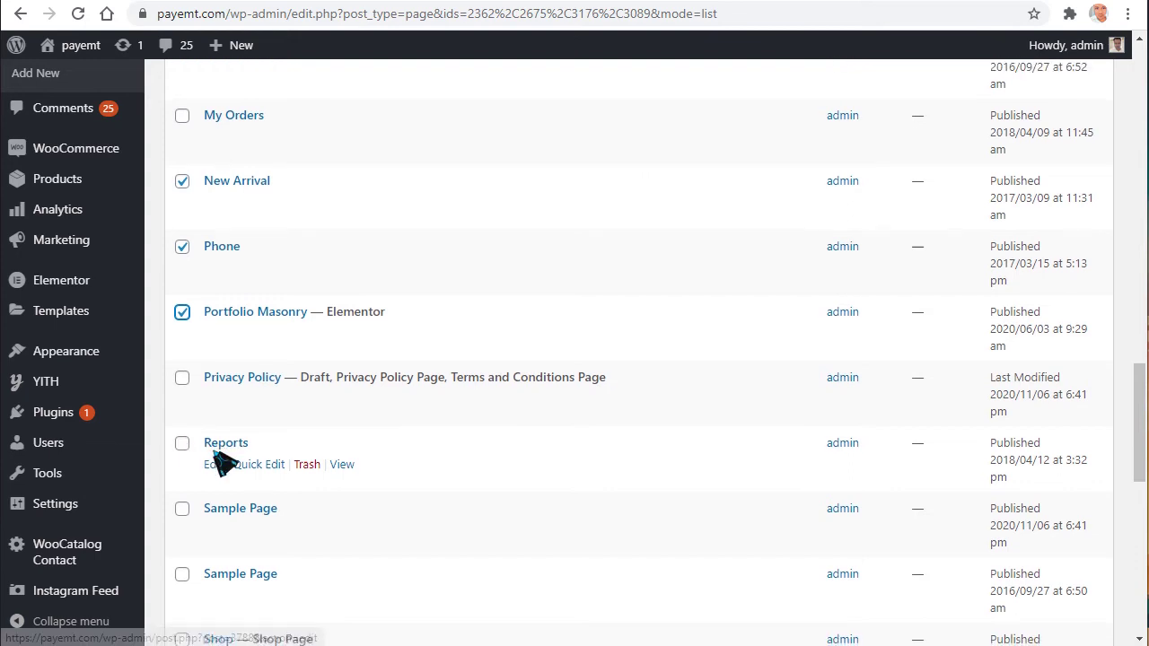
click(182, 426)
click(182, 493)
scroll(189, 502, down, 1)
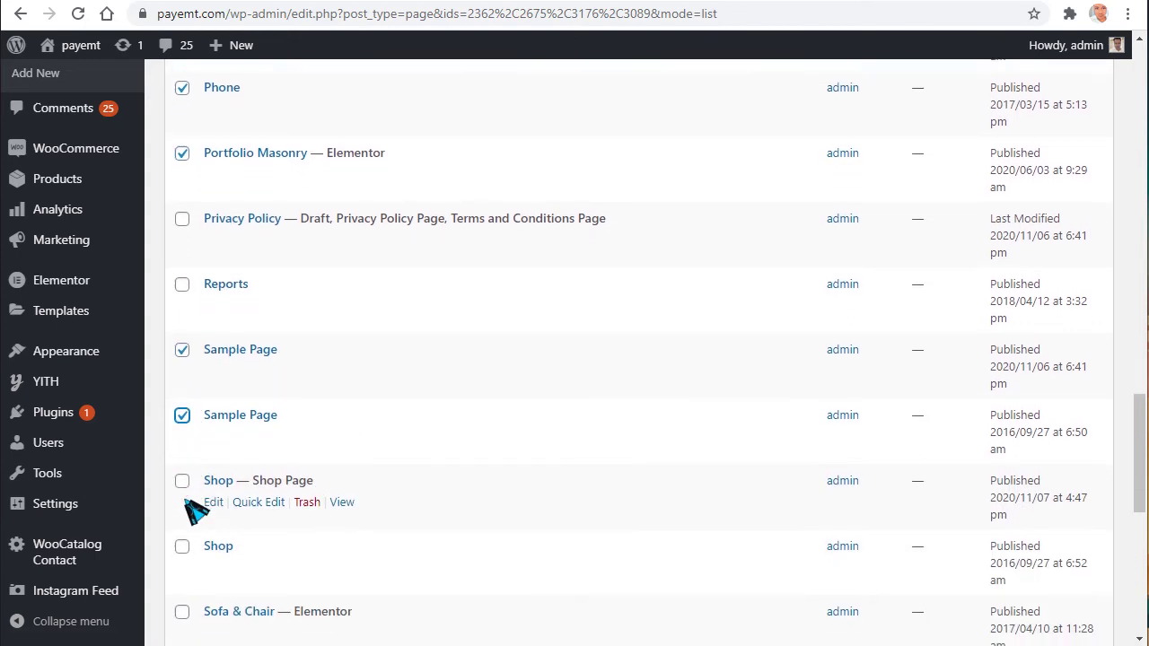
scroll(220, 460, down, 1)
click(182, 443)
scroll(189, 462, down, 1)
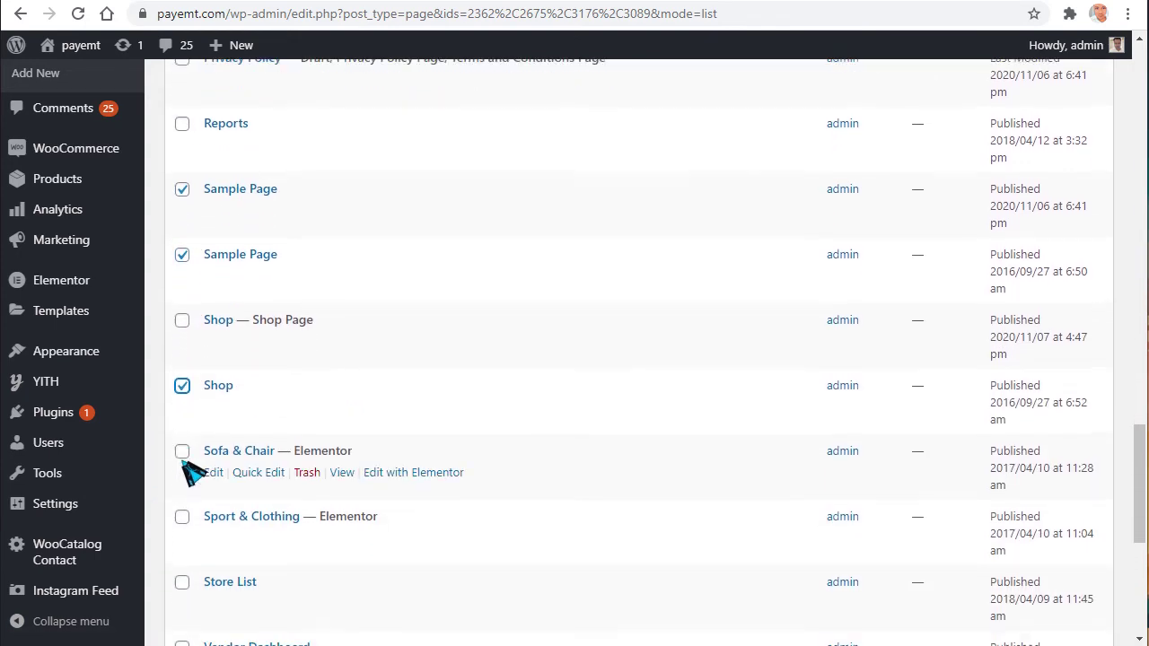
- Add Store List, the Vendor Dashboard dated 2018/04/13 and Vendor IPN to the selection and move all selected pages to the Trash
scroll(269, 462, down, 1)
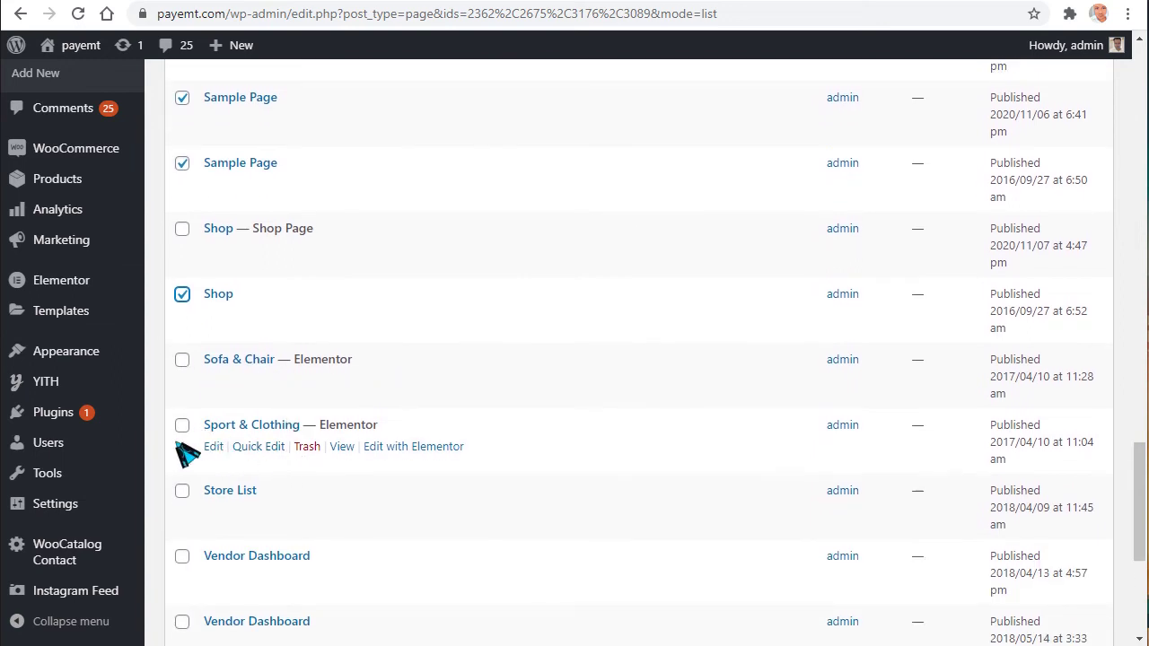
scroll(187, 455, down, 1)
click(182, 432)
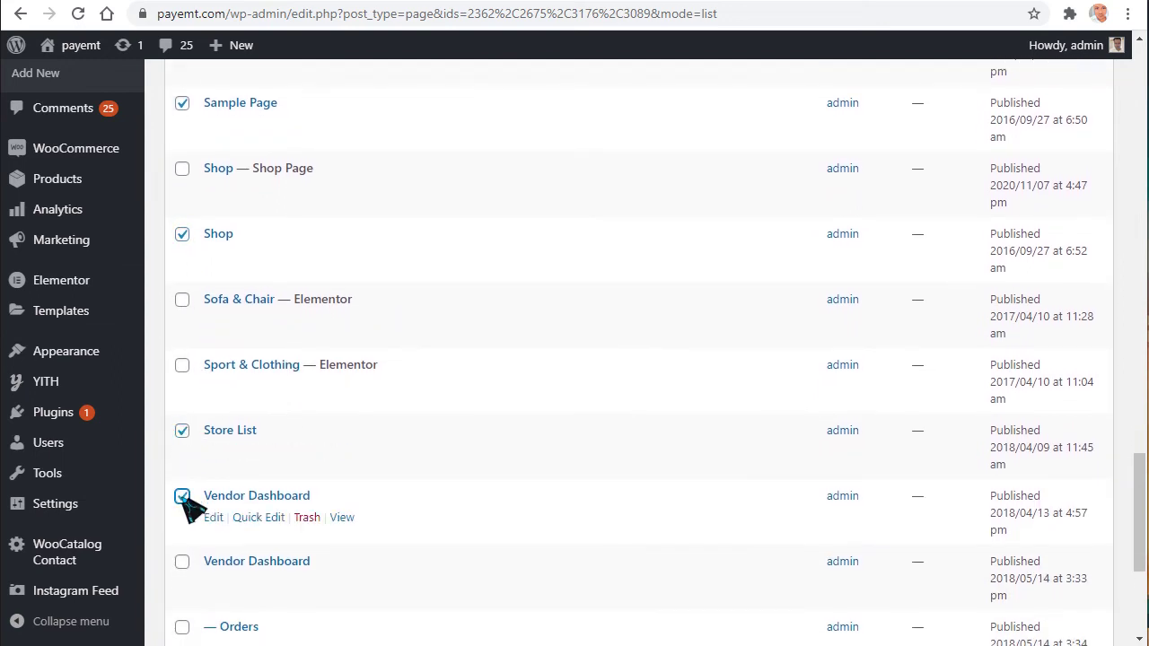
scroll(296, 502, down, 1)
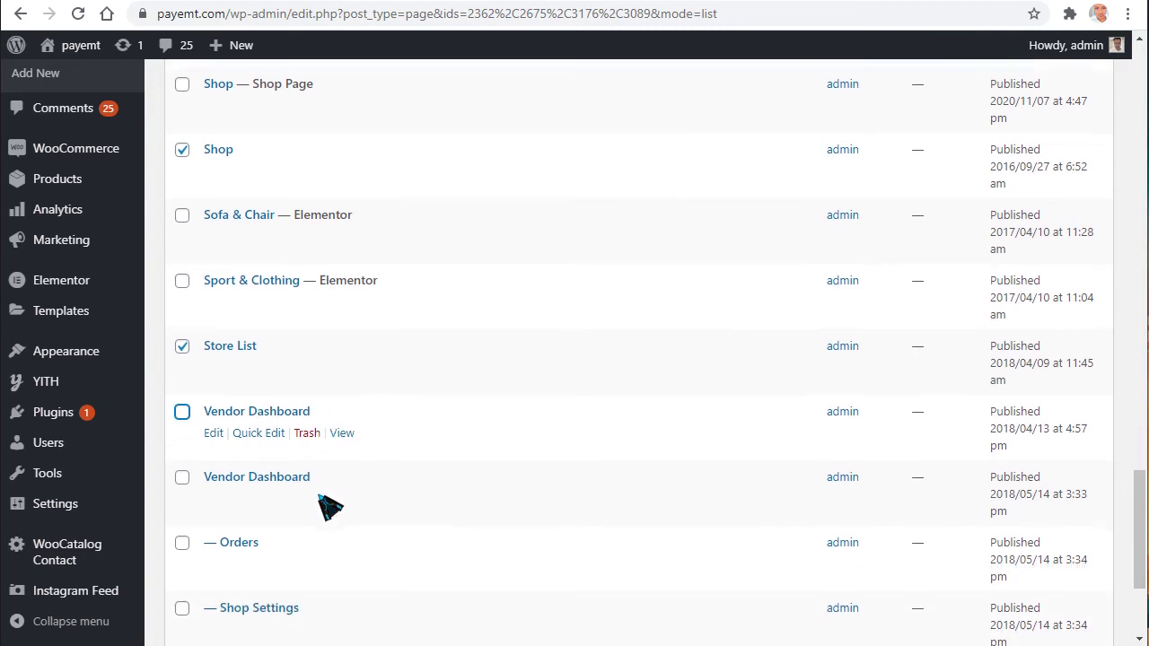
scroll(321, 468, down, 1)
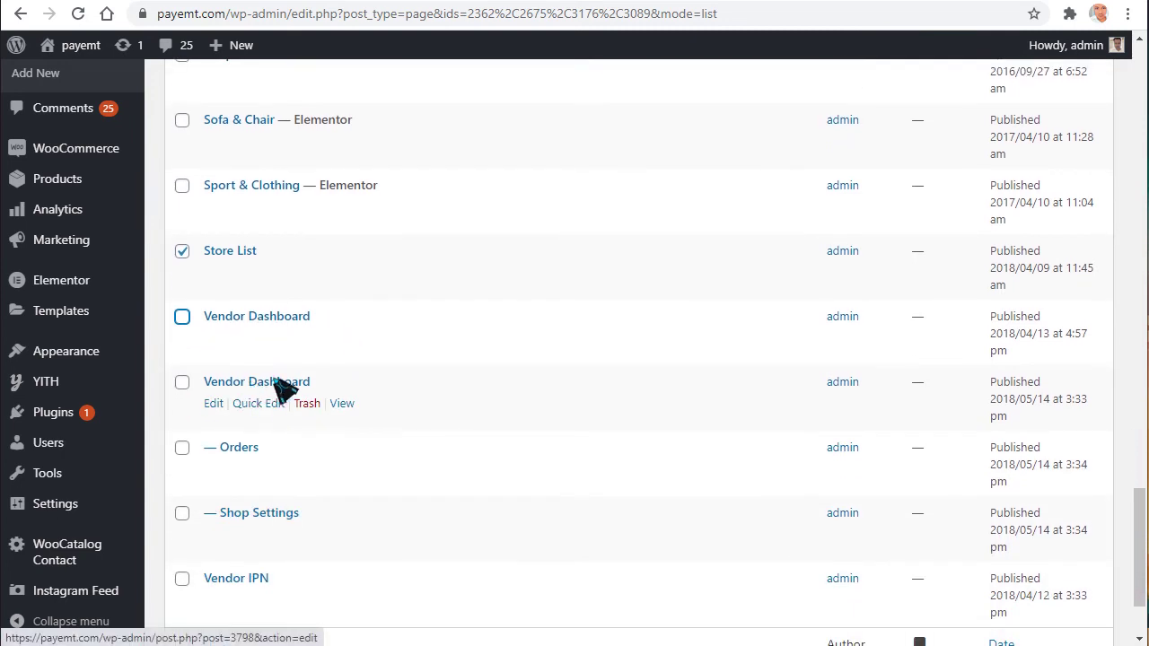
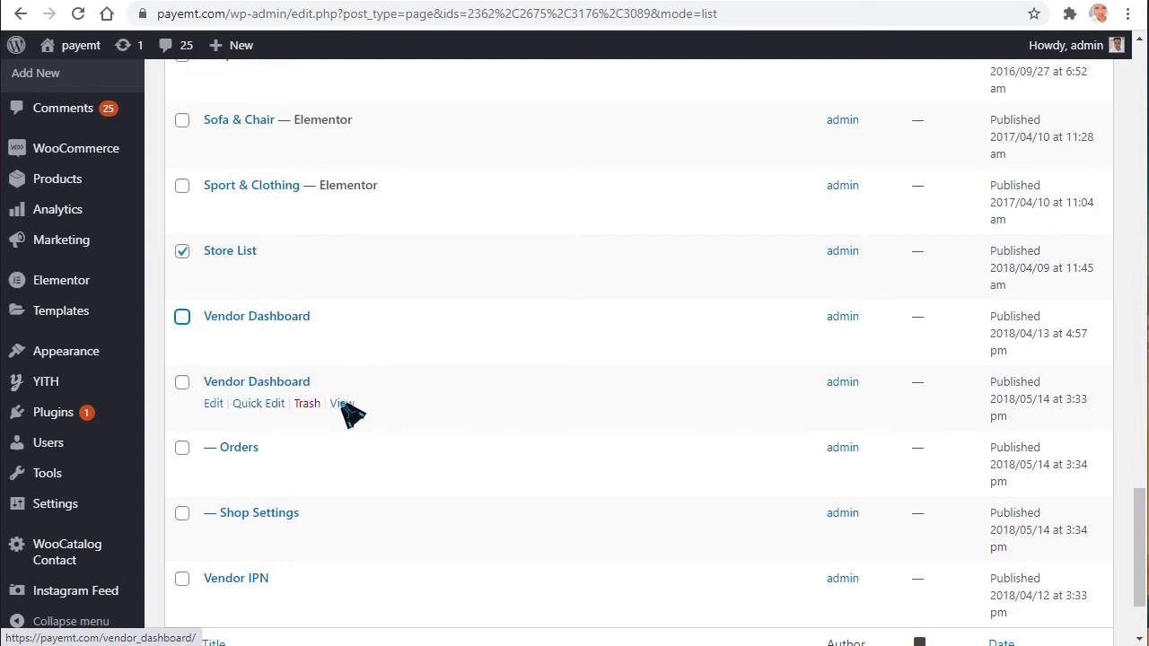
click(182, 383)
scroll(187, 476, down, 2)
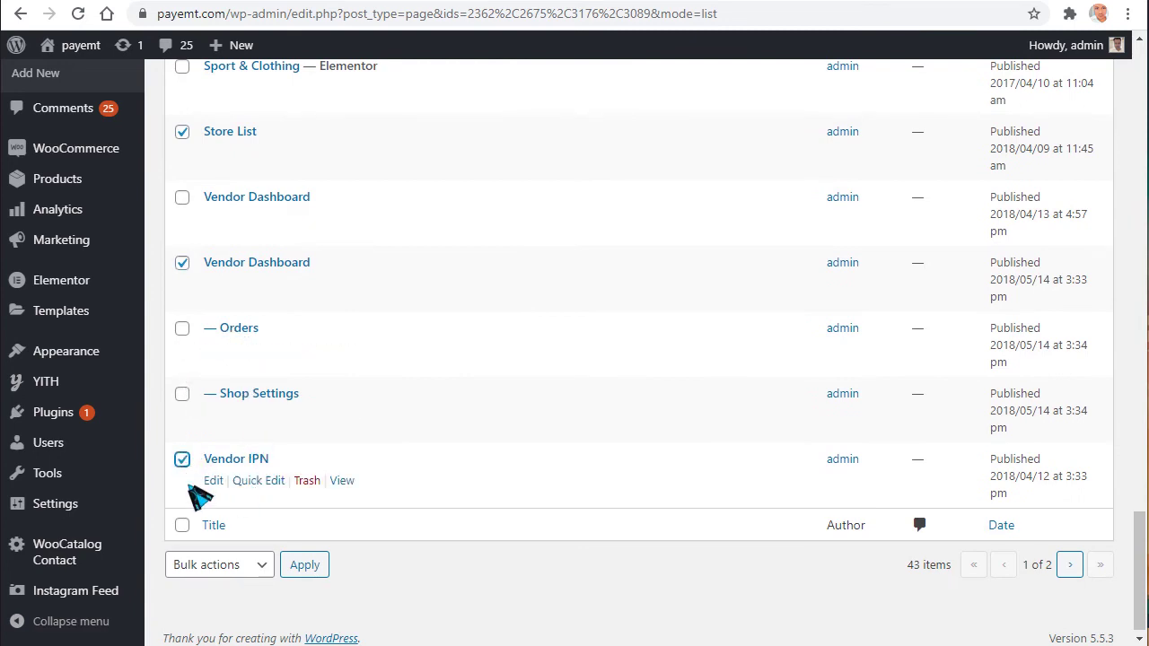
click(182, 262)
click(182, 197)
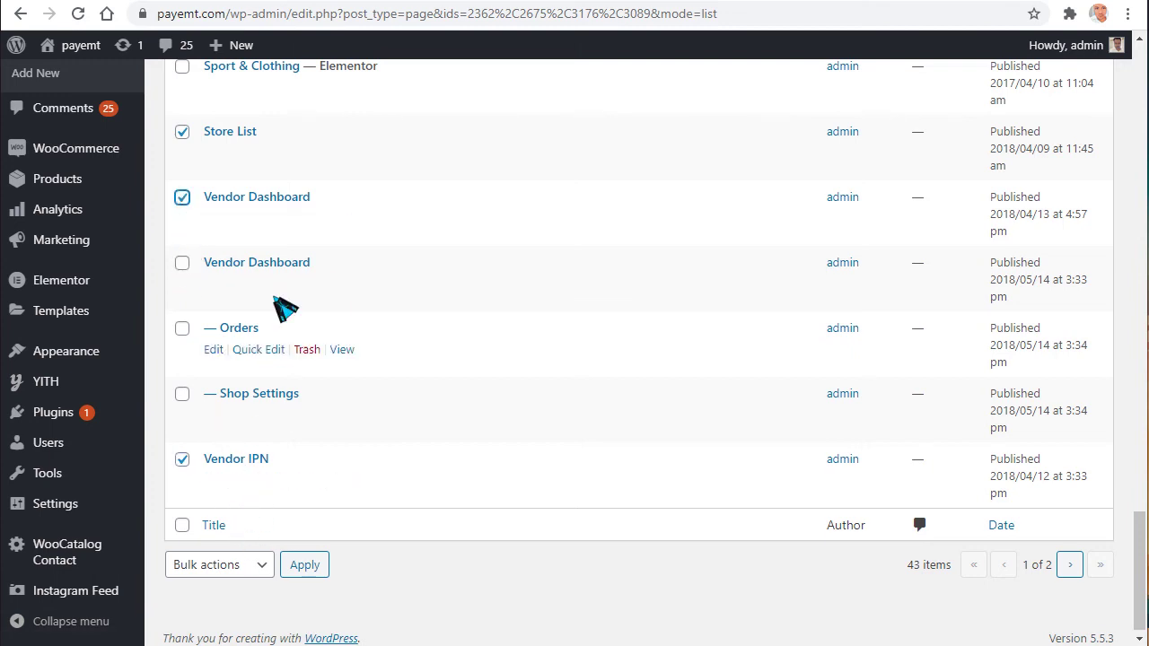
click(260, 566)
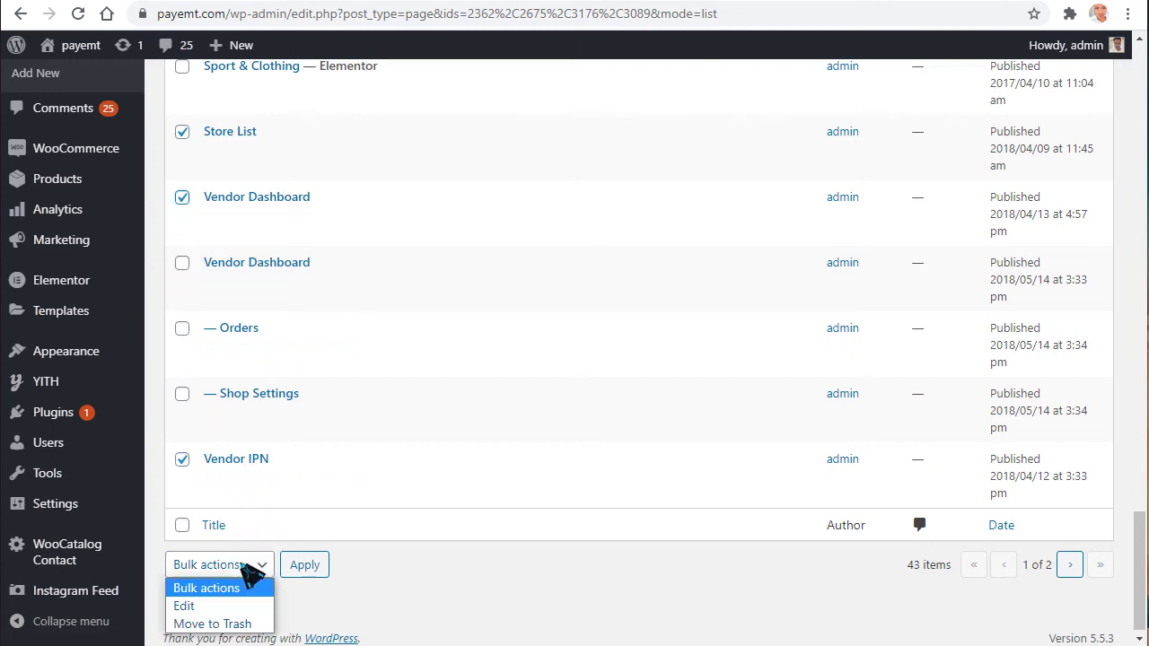
click(238, 624)
click(309, 571)
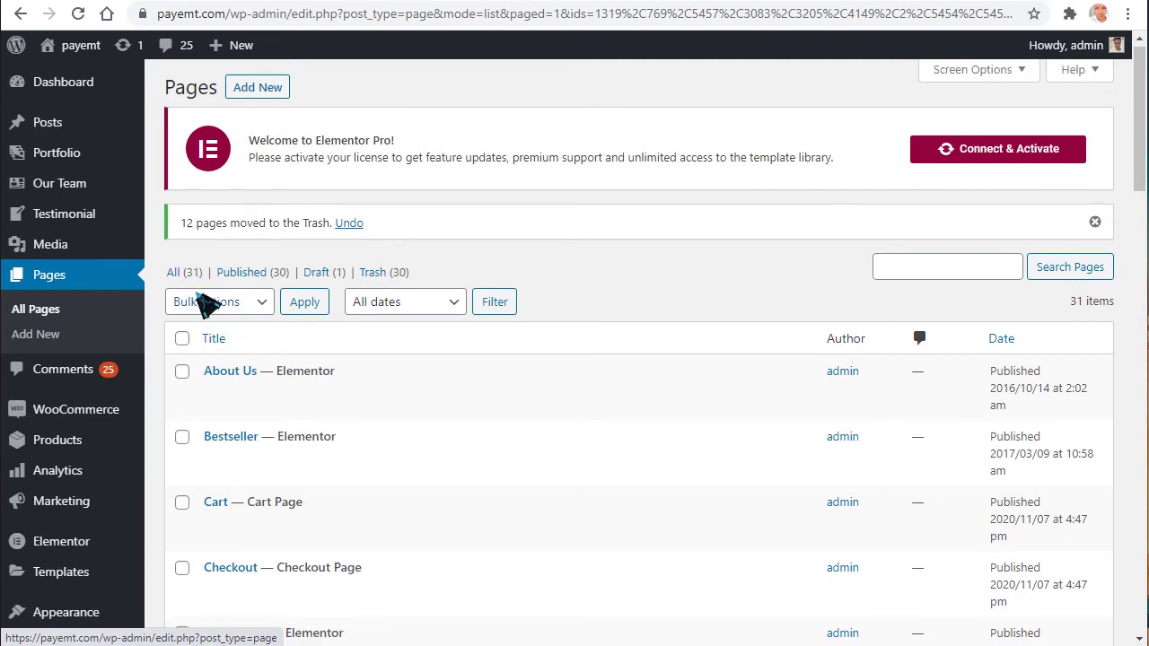
- Select the Electronic page in the page list
scroll(206, 305, down, 3)
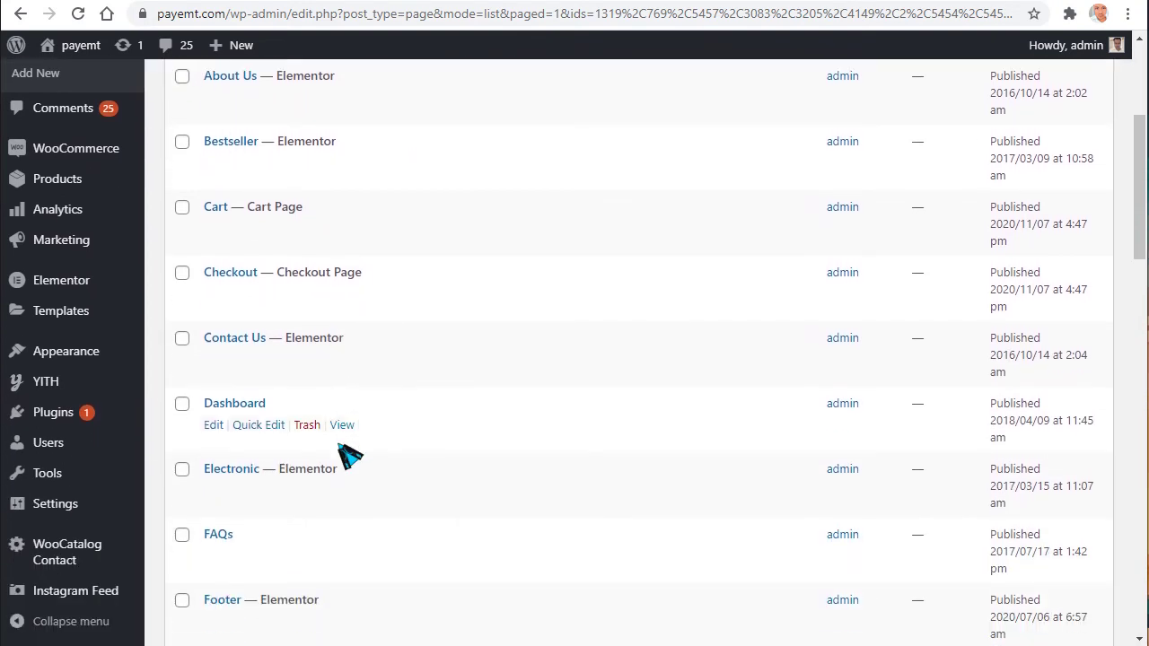
scroll(368, 494, down, 1)
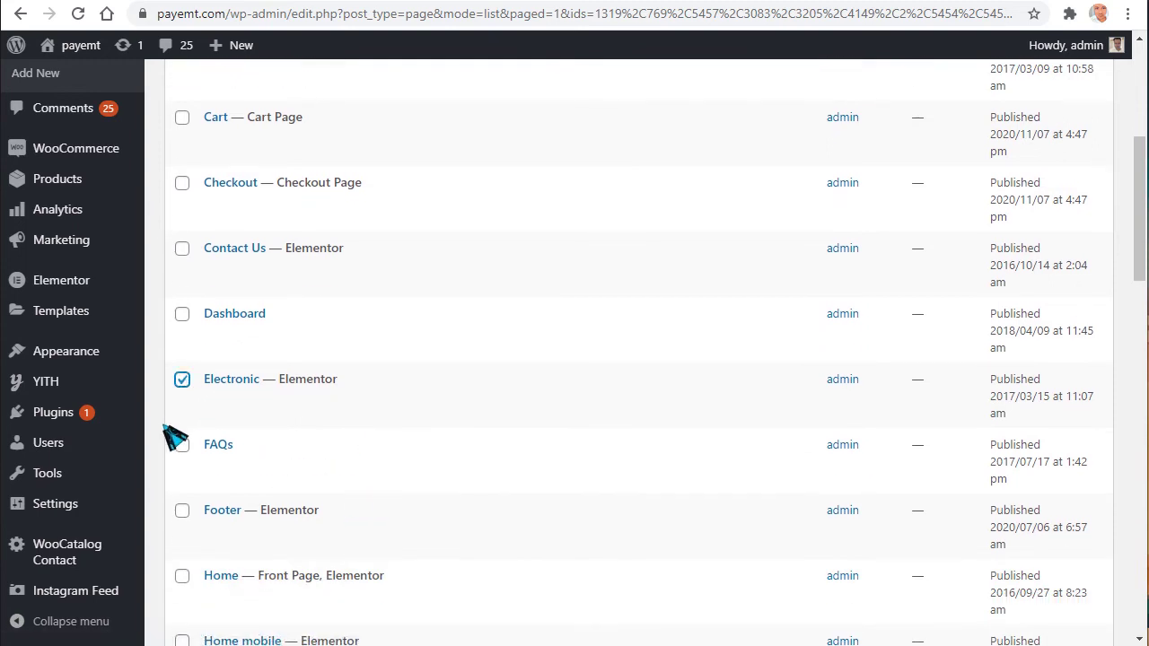
scroll(179, 494, down, 1)
scroll(269, 462, down, 1)
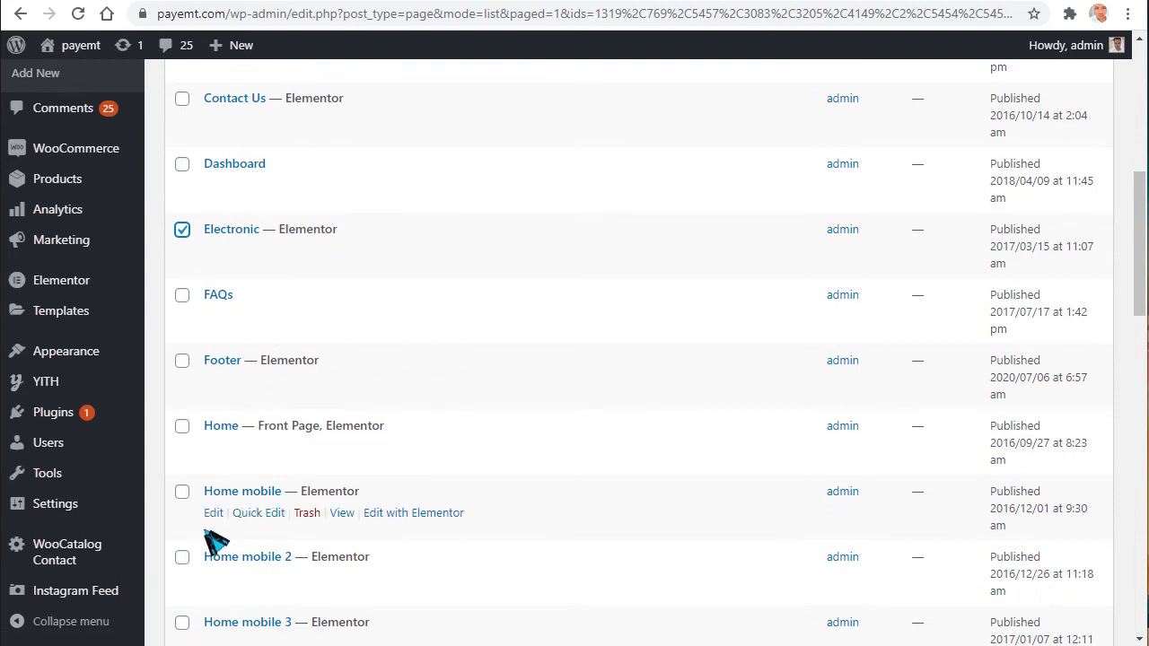
- Try to open the Home front page for editing in Elementor separately from the page list
scroll(215, 529, down, 2)
scroll(241, 376, up, 1)
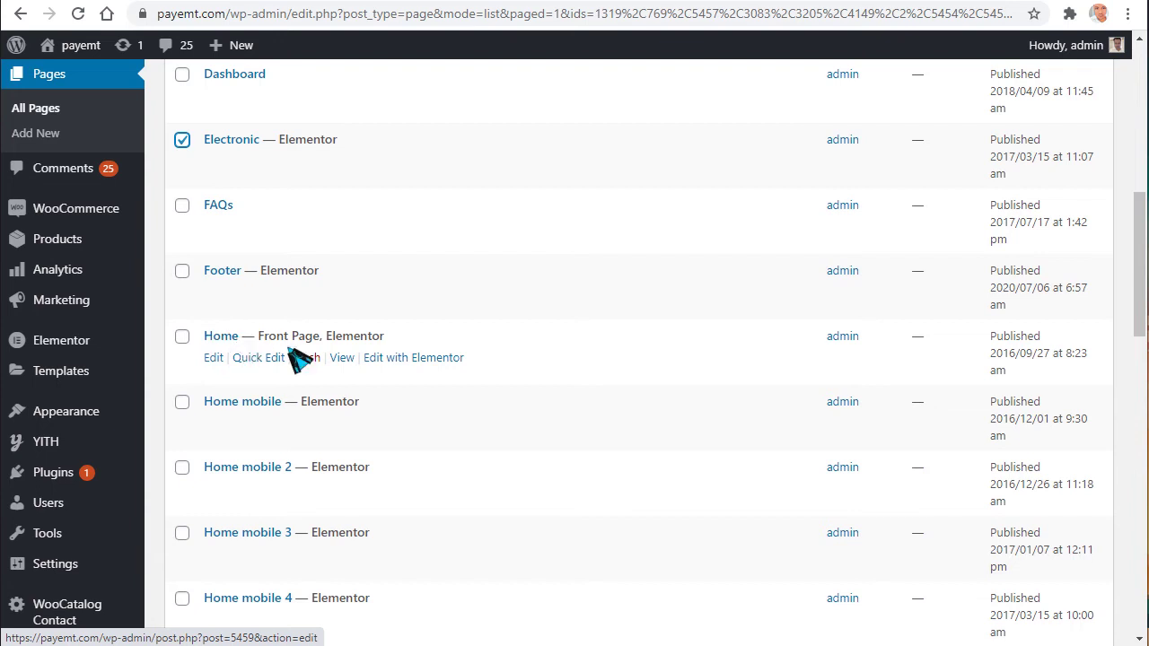
right_click(429, 360)
click(511, 442)
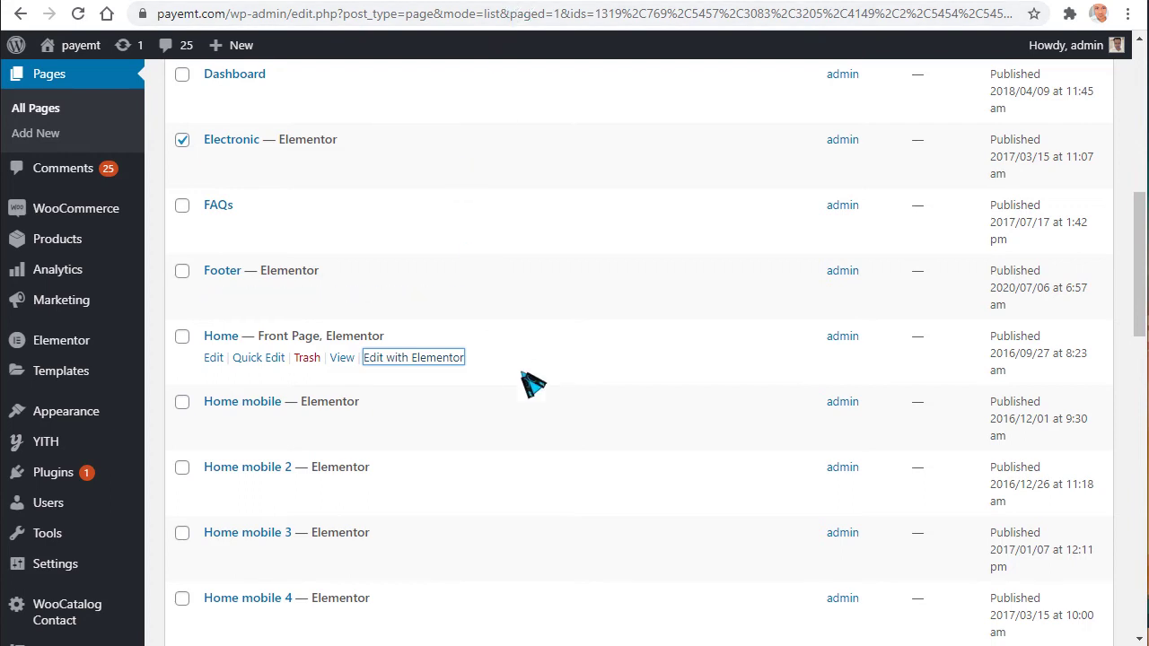
- Open the Revo theme's options page with its General settings
scroll(321, 422, down, 1)
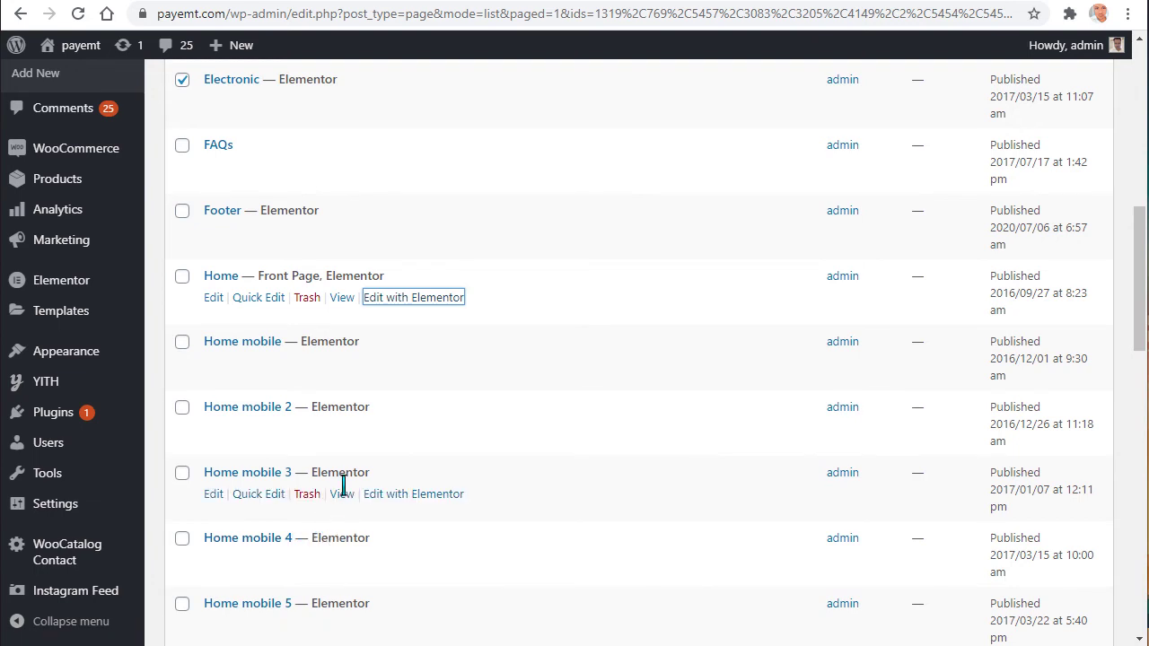
scroll(341, 476, up, 2)
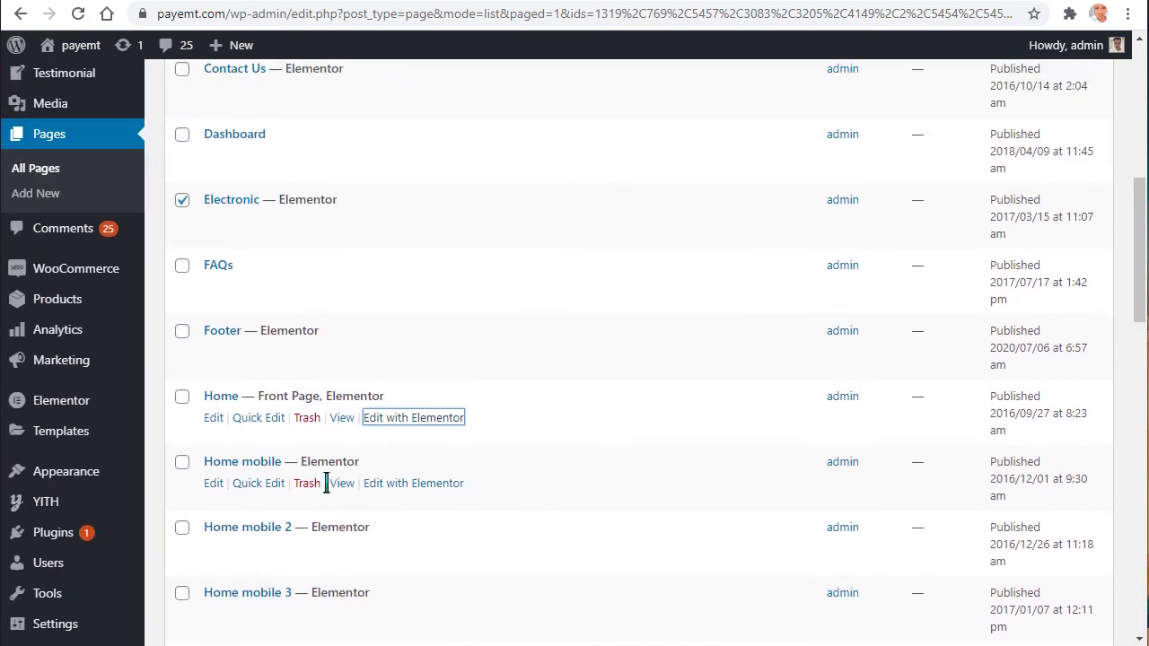
scroll(117, 466, up, 2)
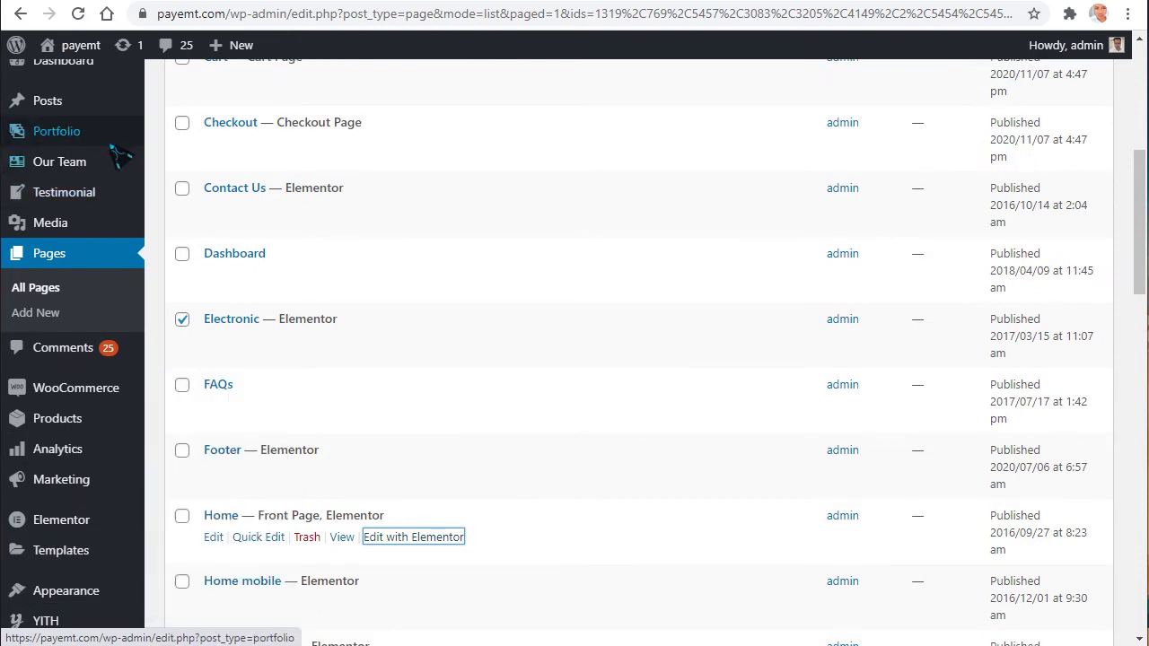
scroll(108, 157, up, 1)
mouse_move(66, 193)
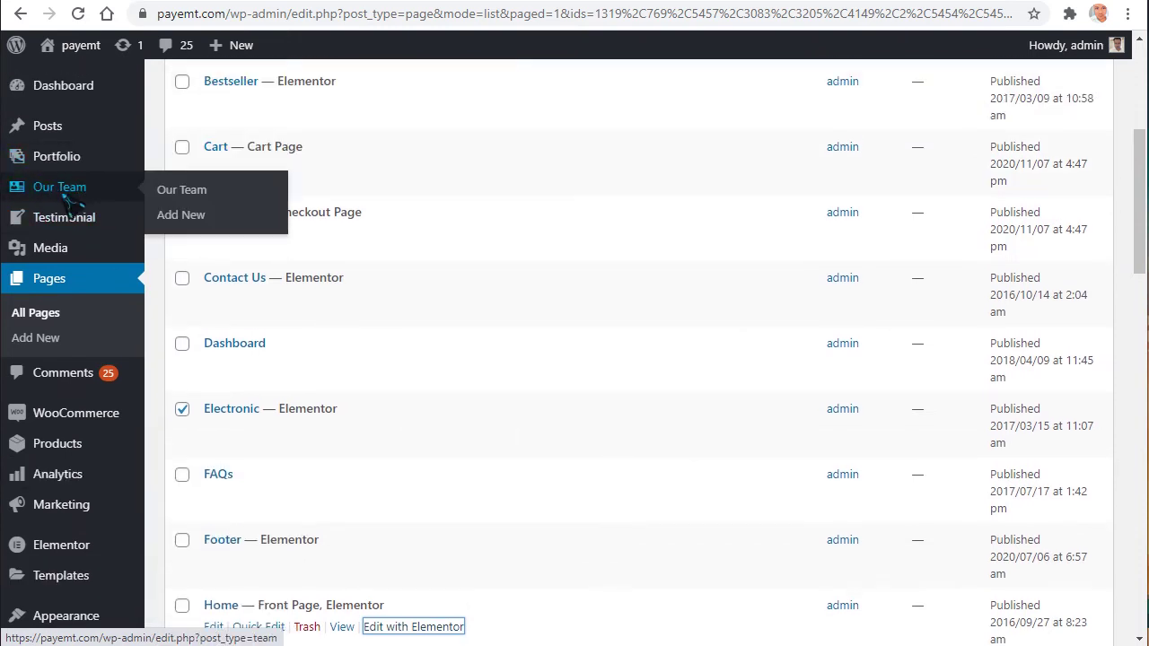
mouse_move(39, 226)
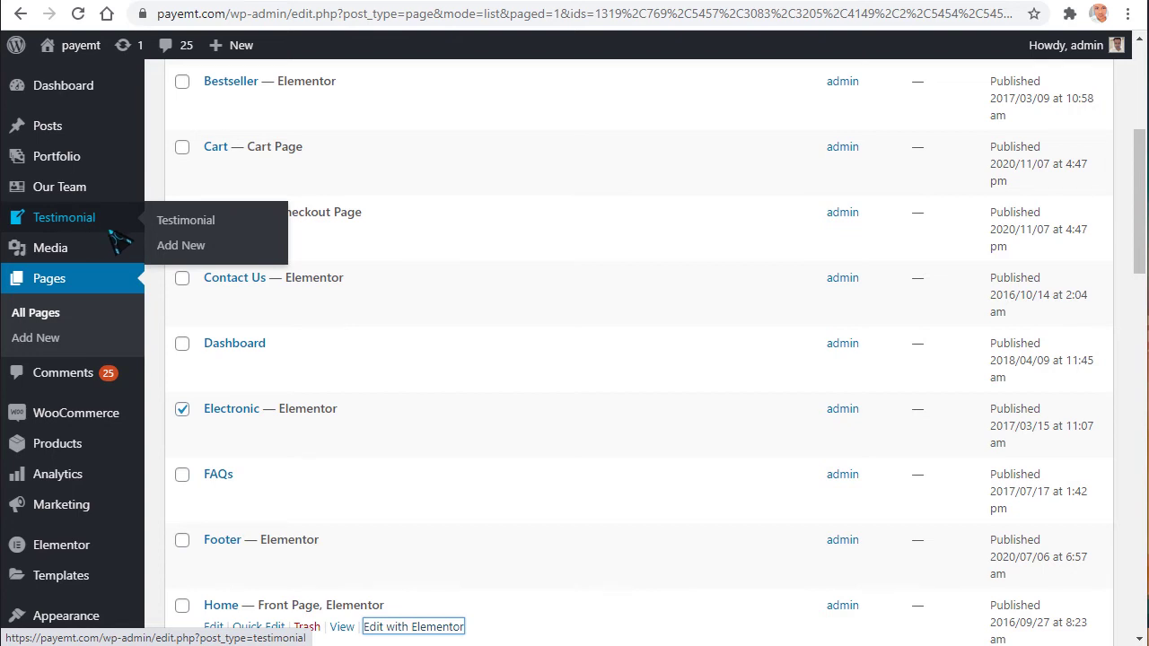
scroll(113, 222, down, 1)
scroll(115, 224, down, 1)
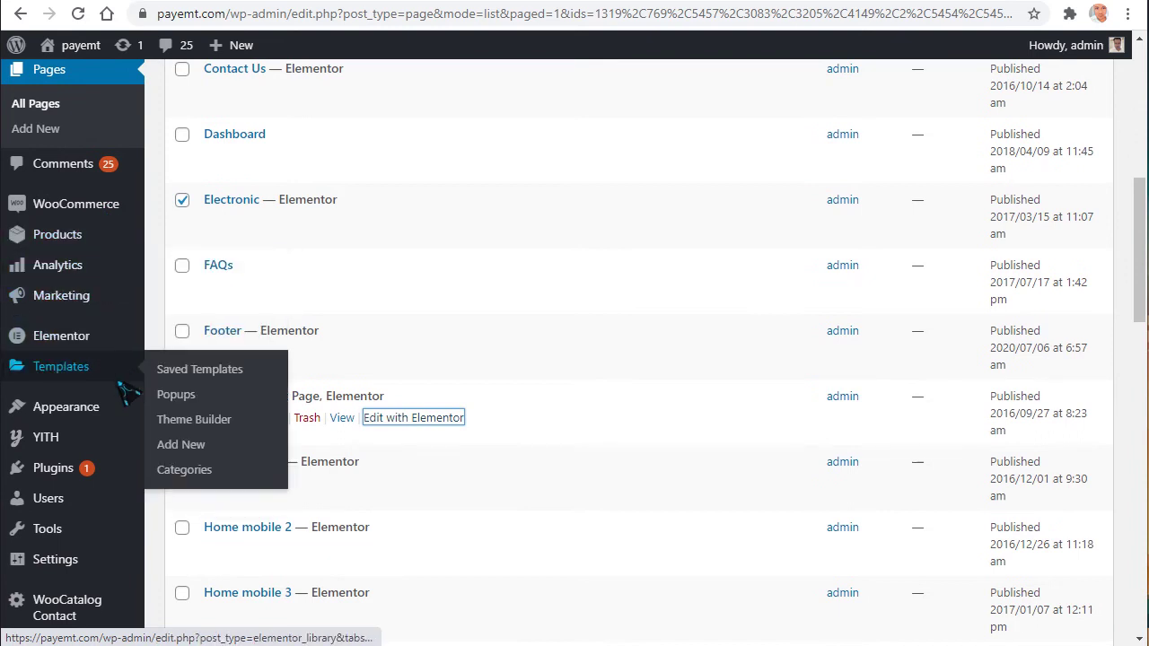
mouse_move(83, 420)
mouse_move(80, 444)
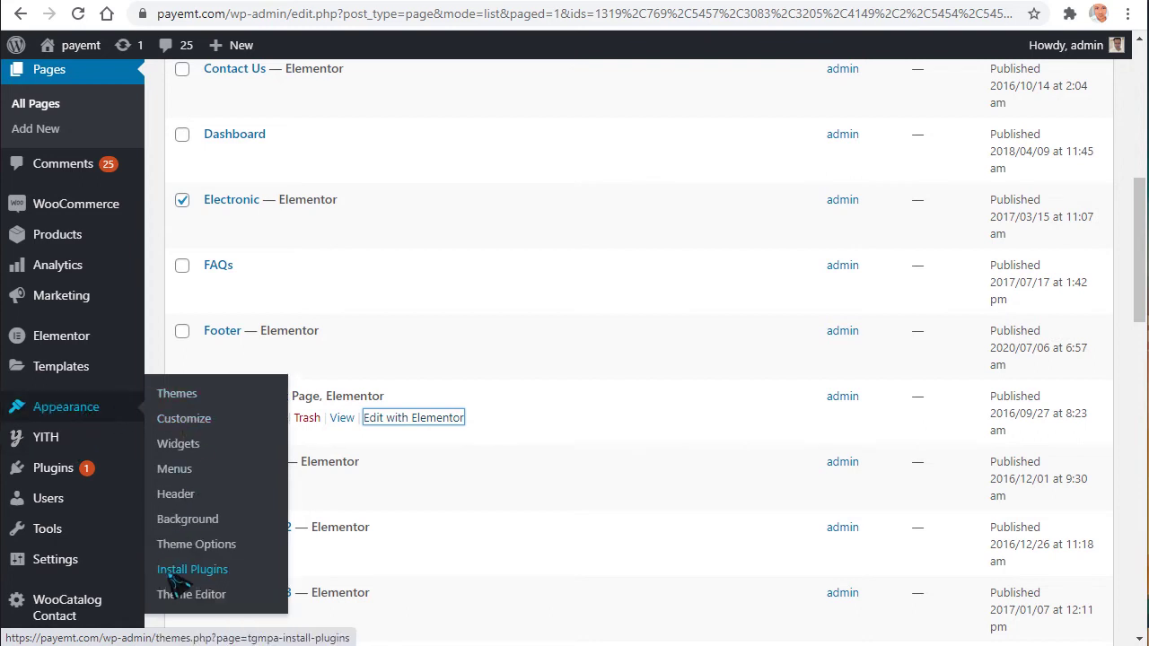
click(170, 576)
click(172, 557)
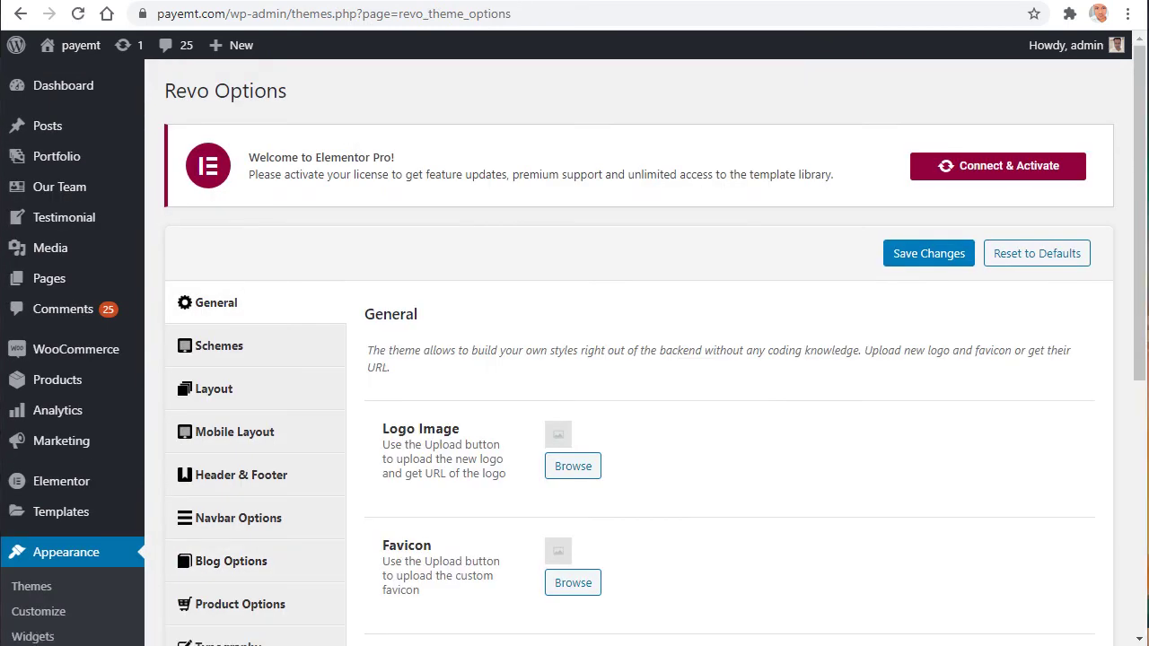
scroll(303, 320, down, 1)
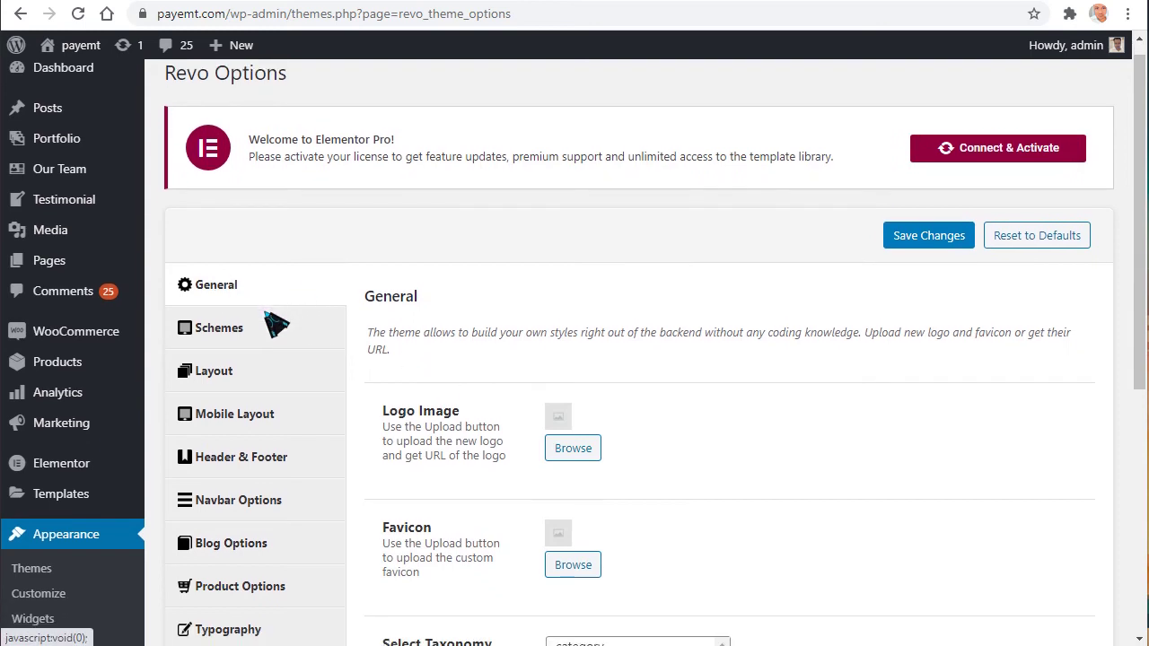
- Start uploading a Logo Image from the computer in the theme's General settings, up to choosing a file
scroll(512, 332, down, 1)
drag(393, 330, 474, 329)
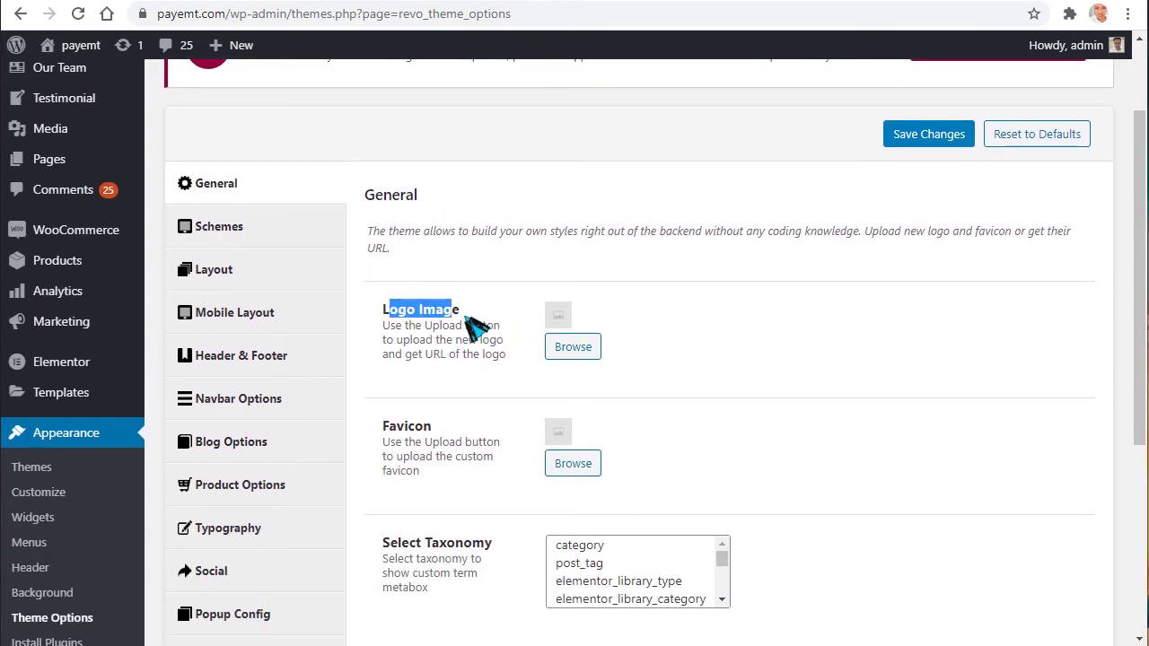
scroll(485, 361, down, 1)
drag(390, 335, 432, 338)
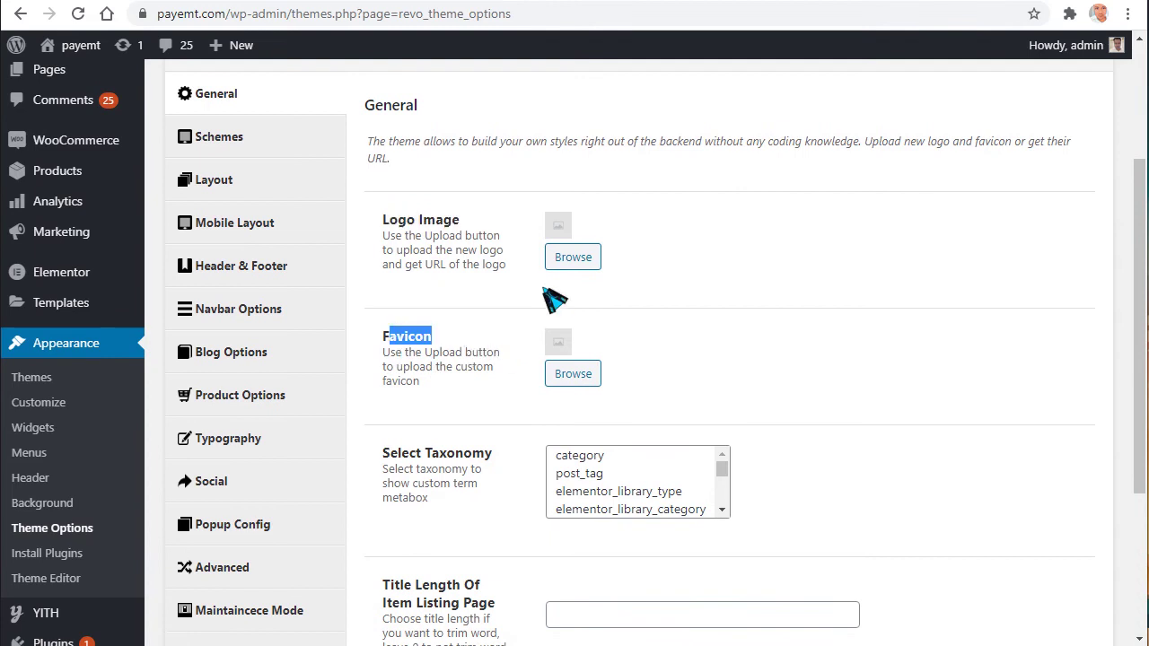
click(584, 263)
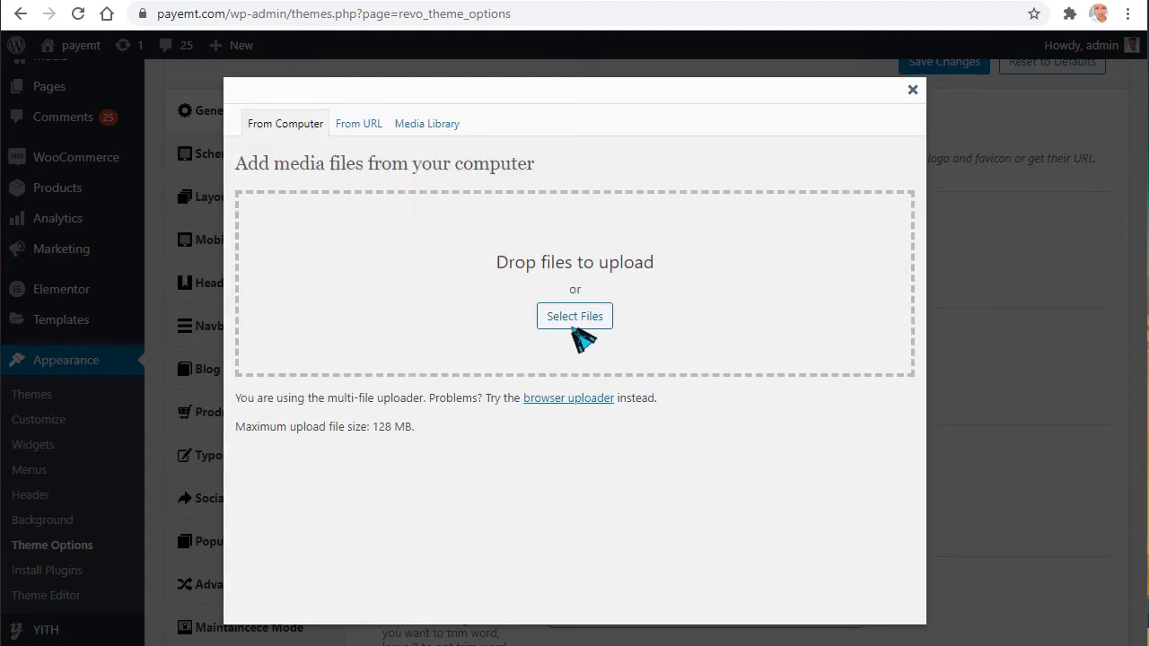
click(574, 319)
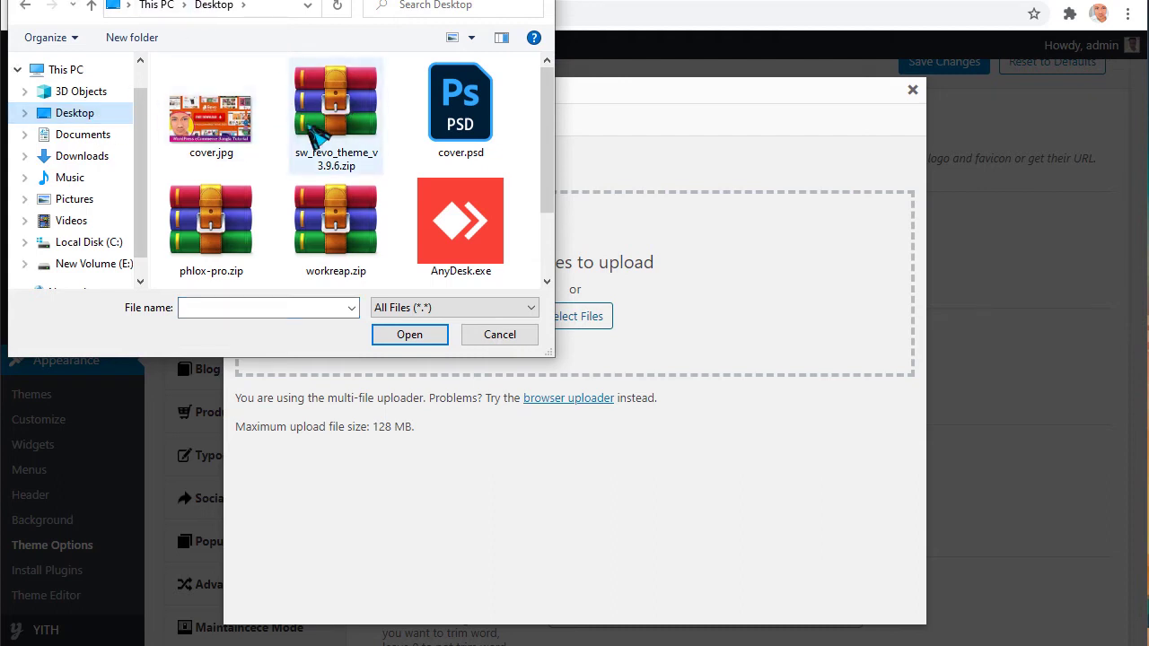
scroll(336, 179, down, 2)
double_click(341, 218)
key(alt+Left)
double_click(449, 224)
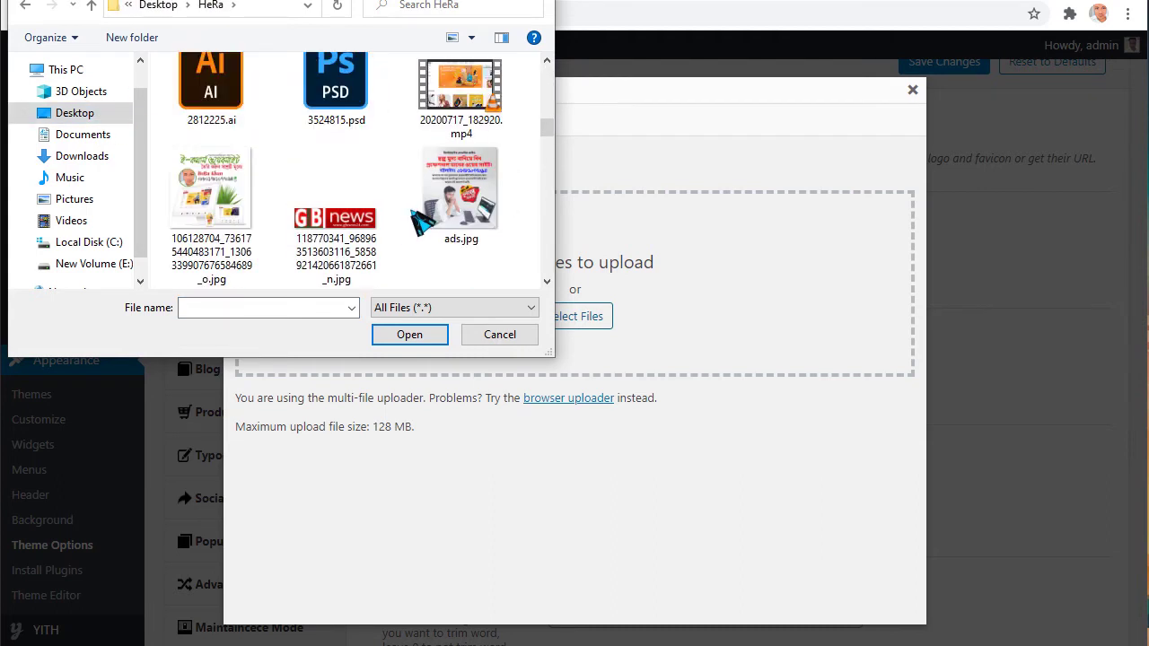
scroll(422, 220, up, 2)
scroll(413, 238, down, 2)
click(373, 265)
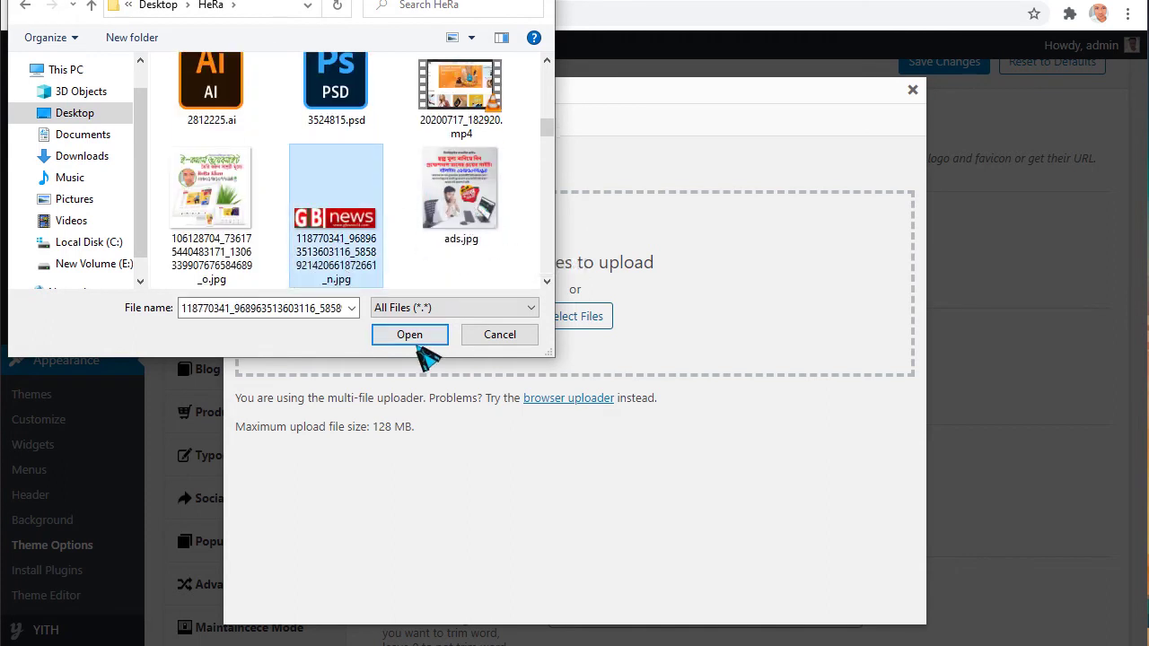
click(415, 341)
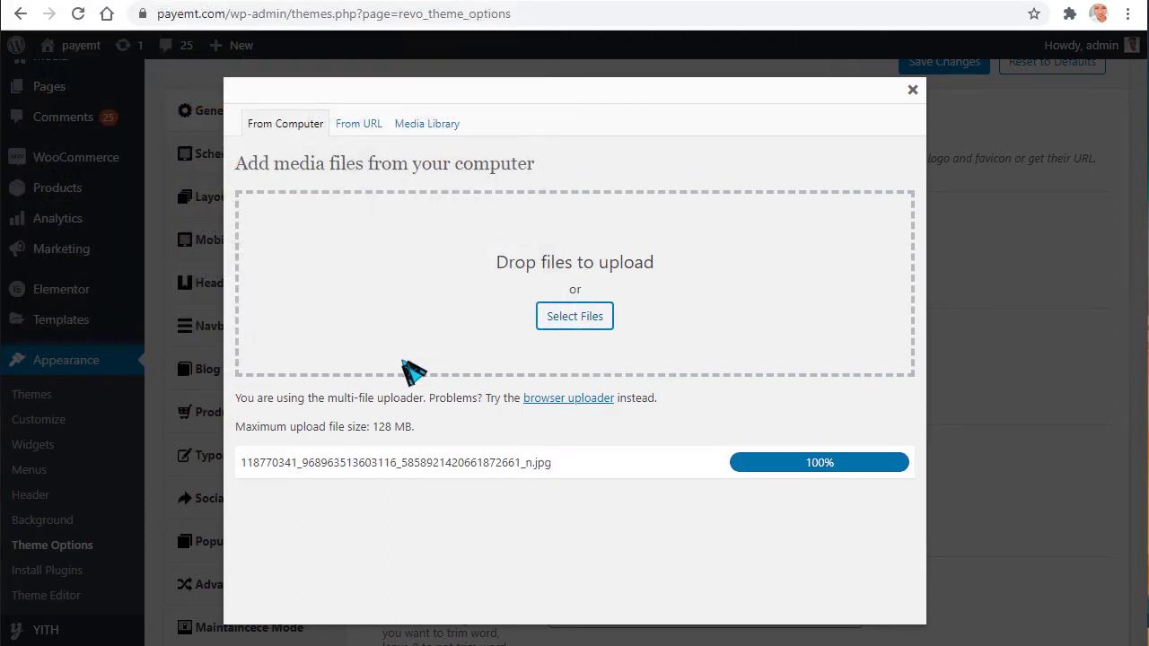
- Insert the uploaded GB news image as the theme's logo at Medium size (300 × 73)
scroll(386, 382, down, 4)
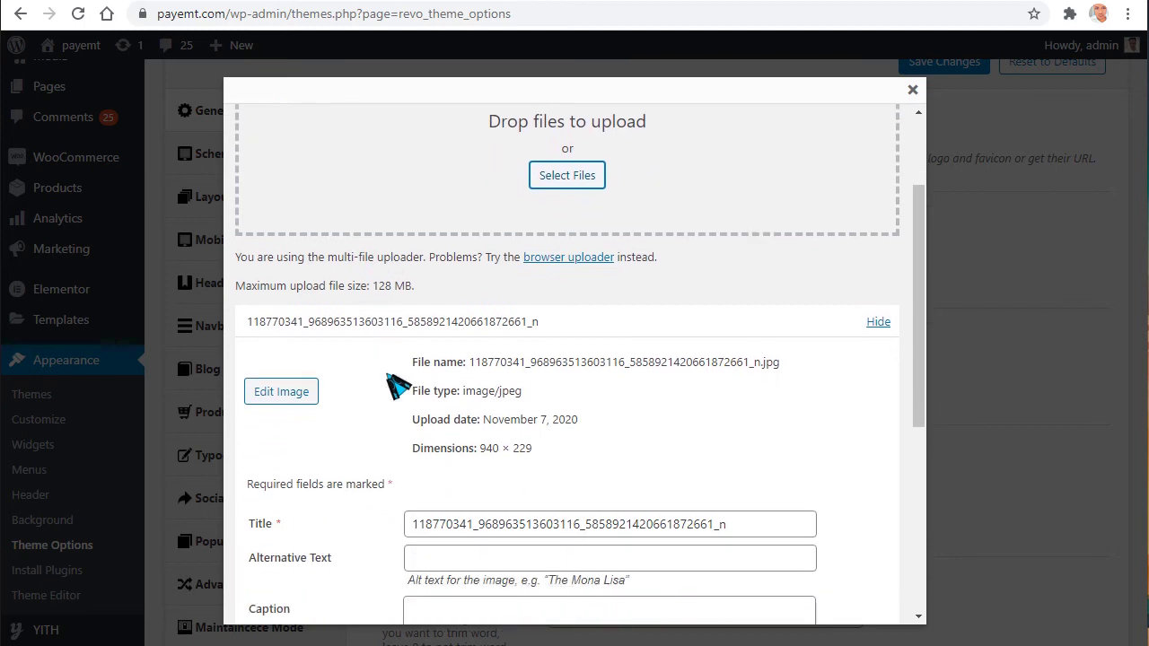
scroll(507, 235, down, 3)
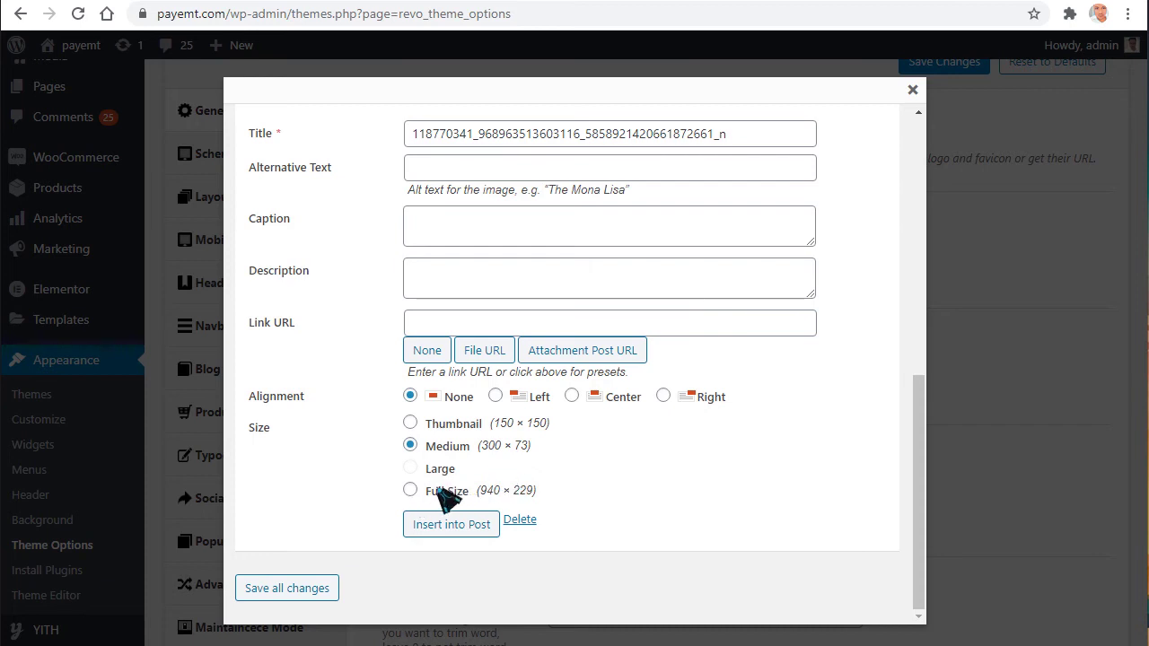
drag(483, 447, 517, 450)
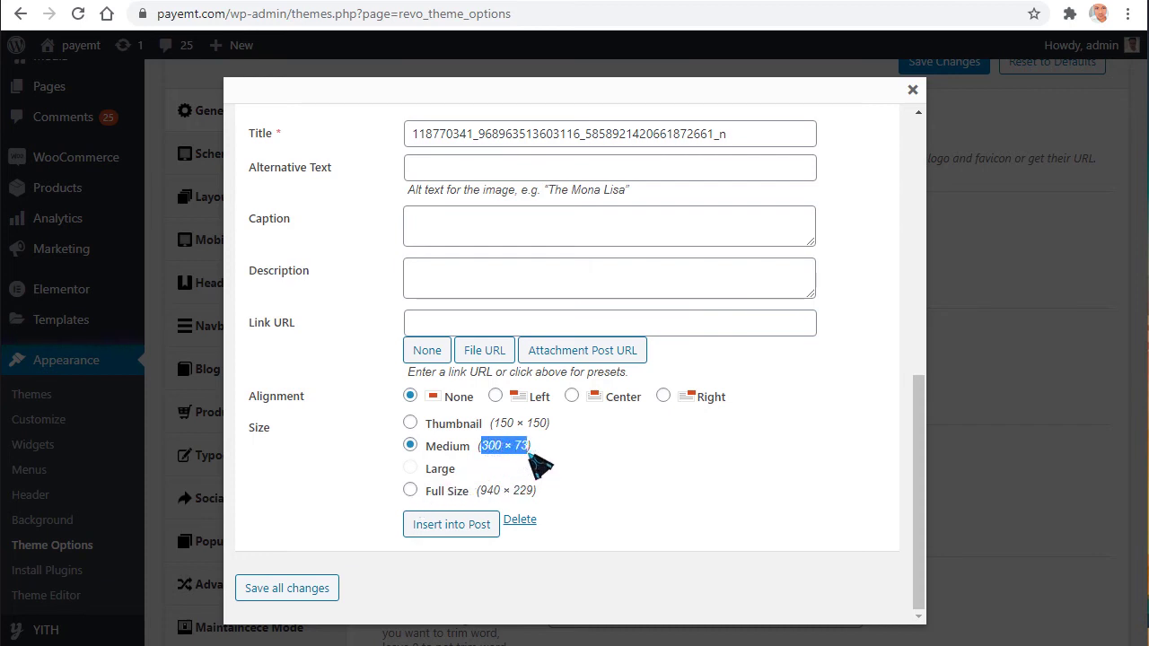
click(441, 527)
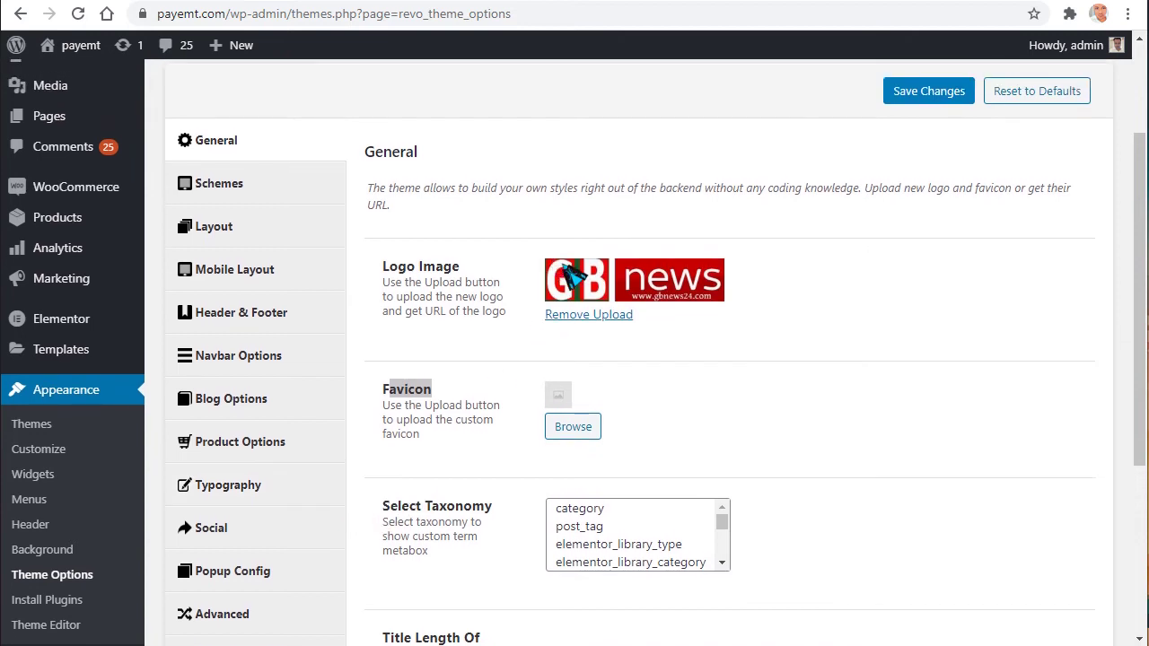
- Upload rshop-logo.png from the HeRa folder for the theme's Favicon
scroll(615, 365, down, 1)
click(570, 413)
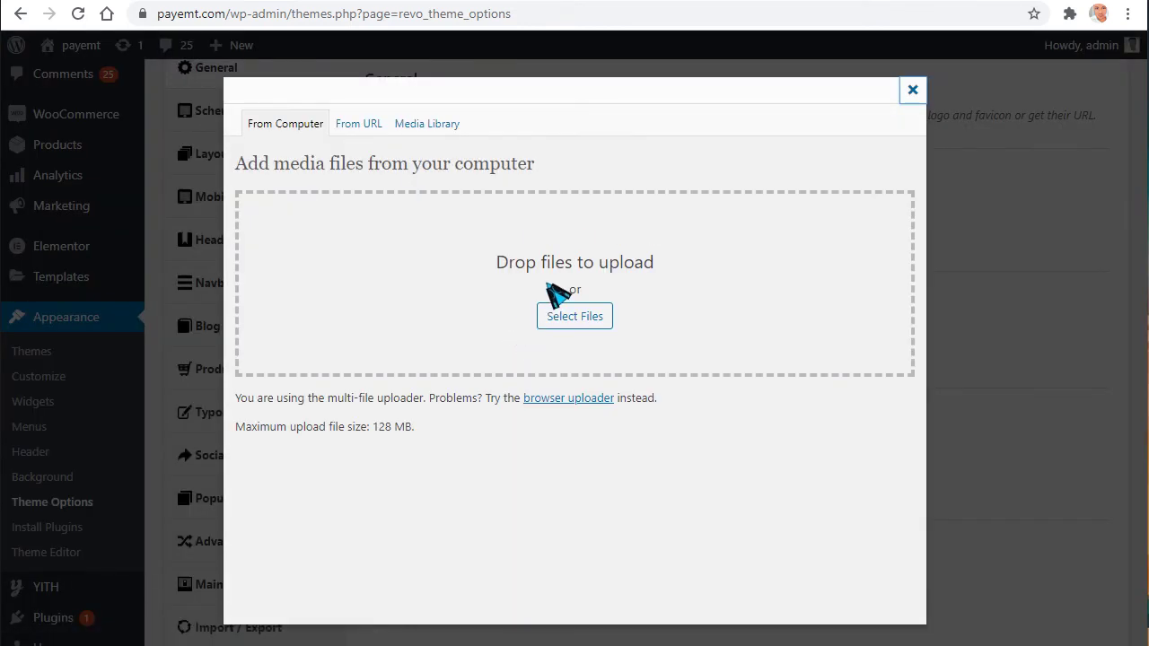
click(571, 320)
scroll(403, 192, down, 10)
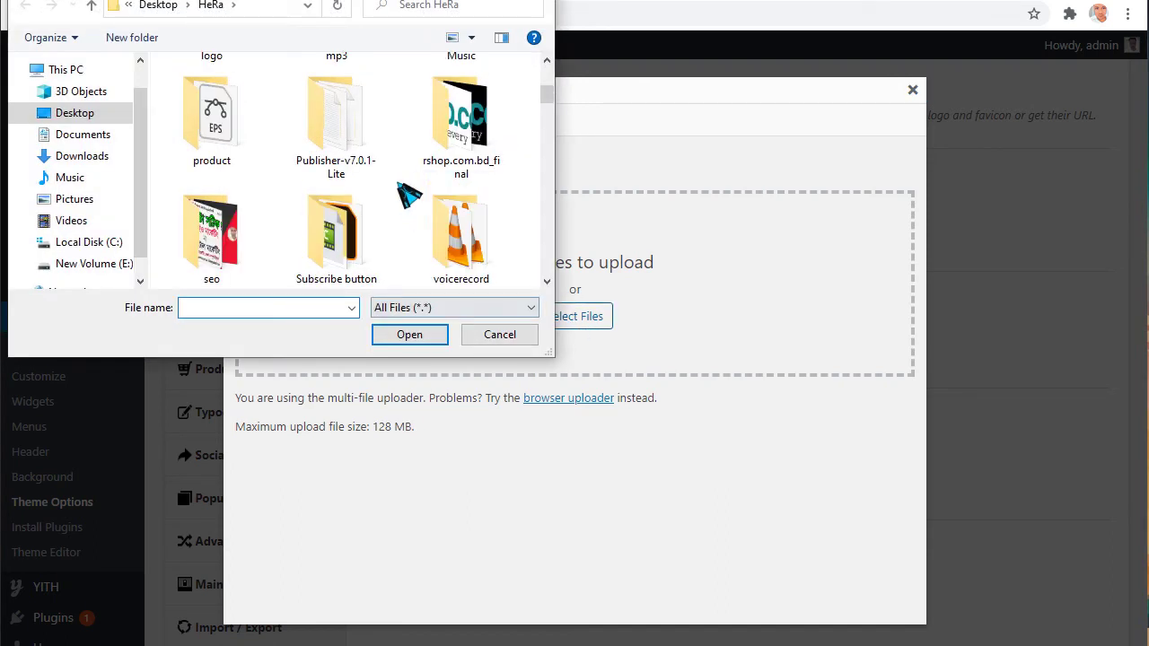
scroll(421, 209, down, 8)
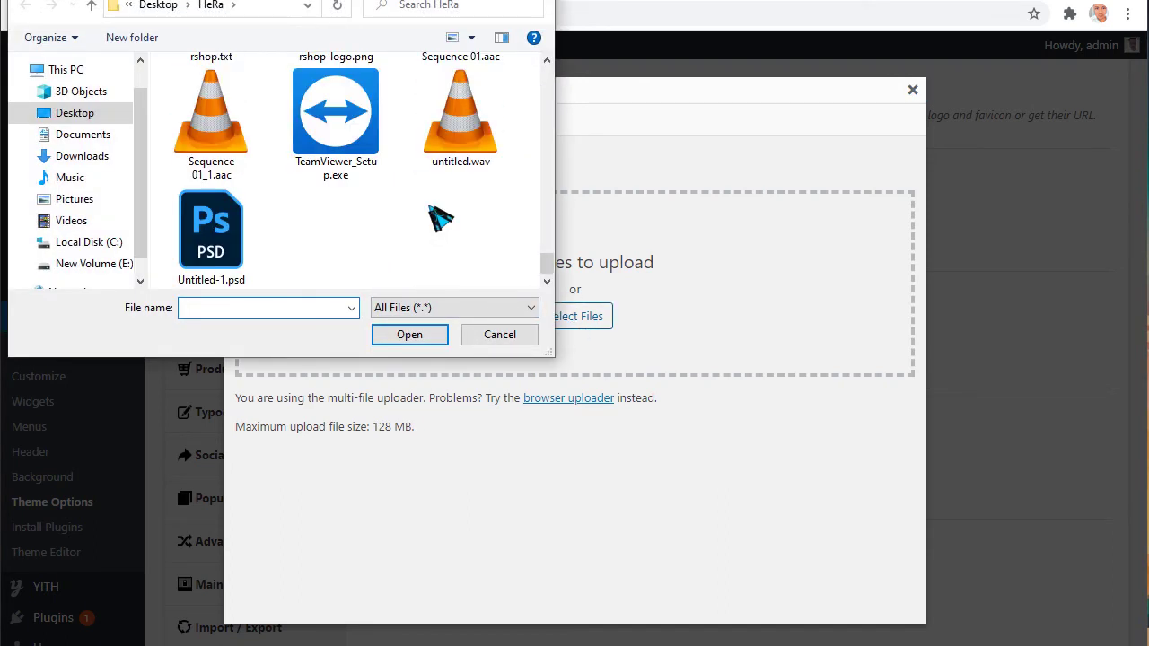
scroll(444, 216, up, 1)
click(336, 216)
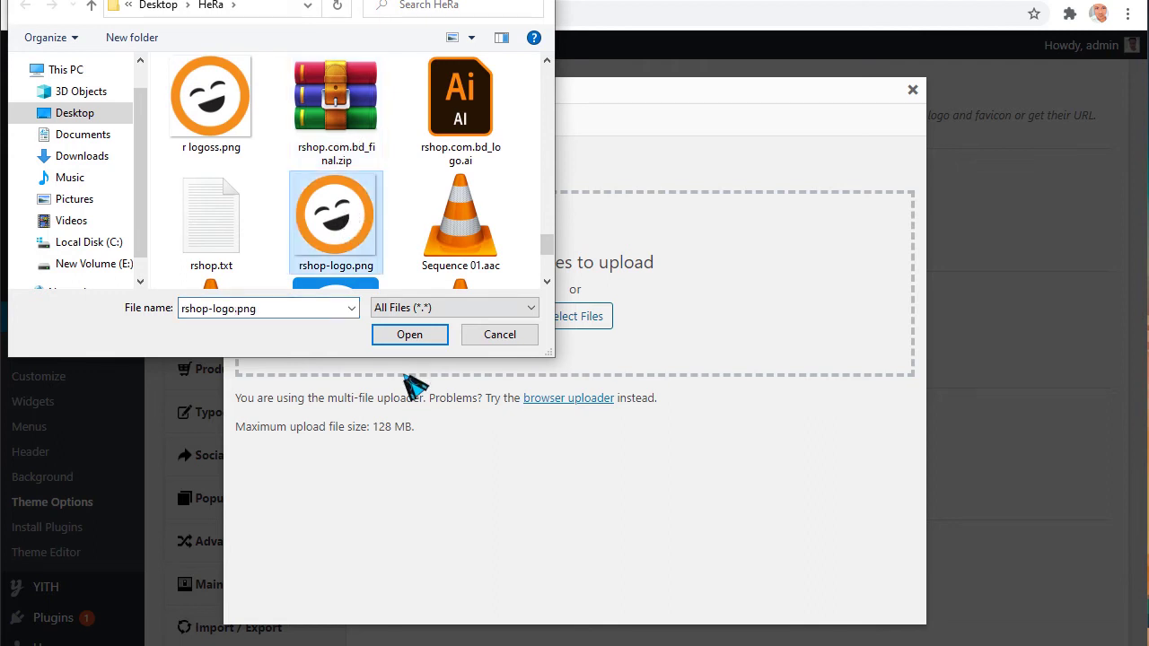
click(409, 342)
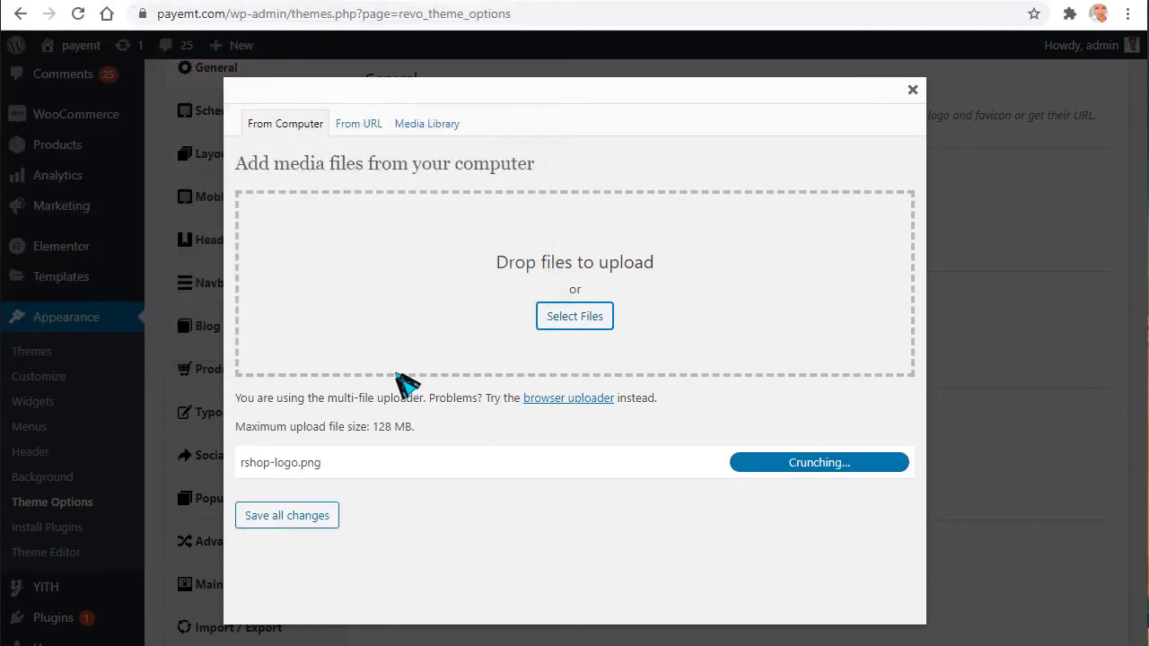
- Set the uploaded rshop-logo image to Thumbnail size (150 × 150) and insert it as the favicon
scroll(441, 410, down, 6)
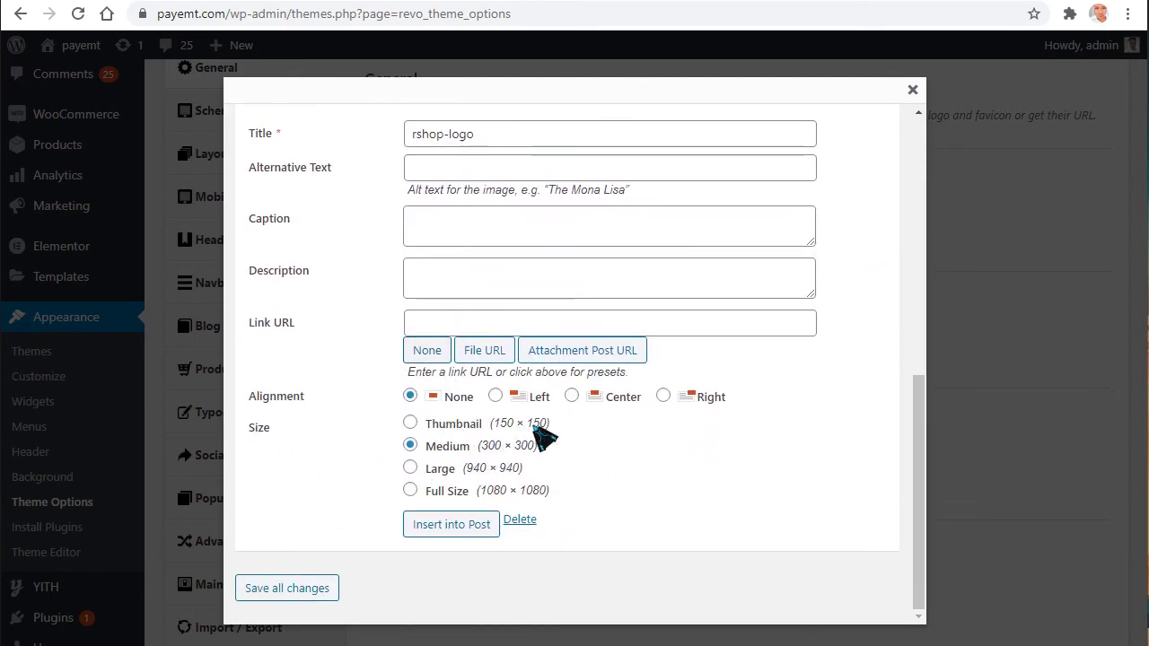
click(473, 424)
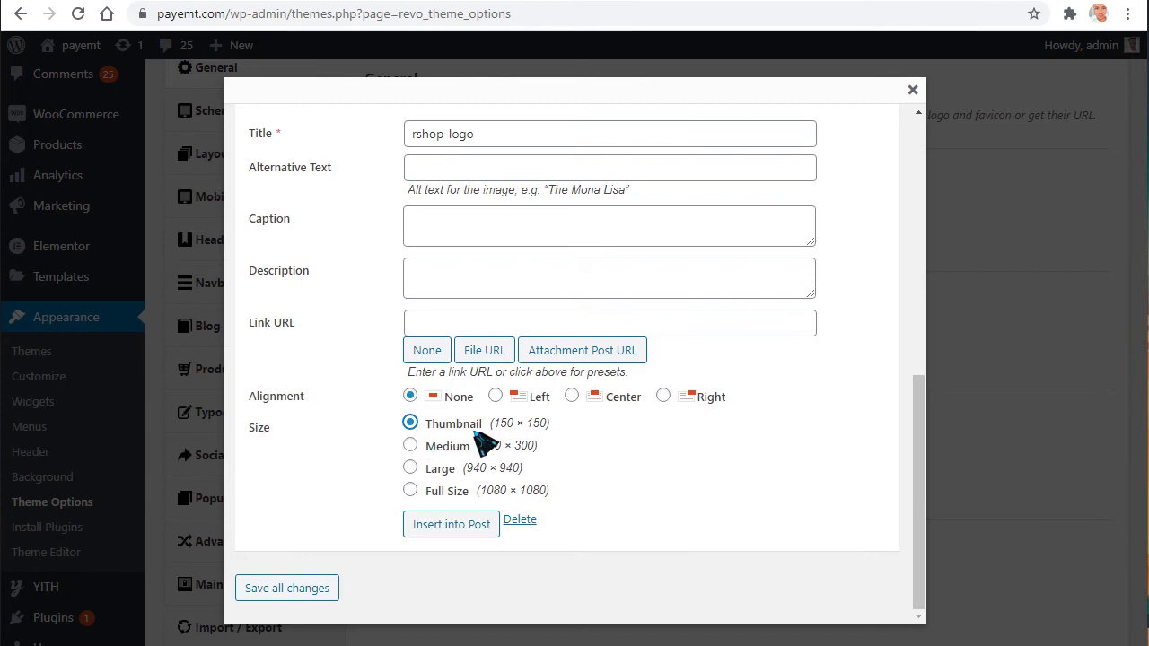
click(420, 525)
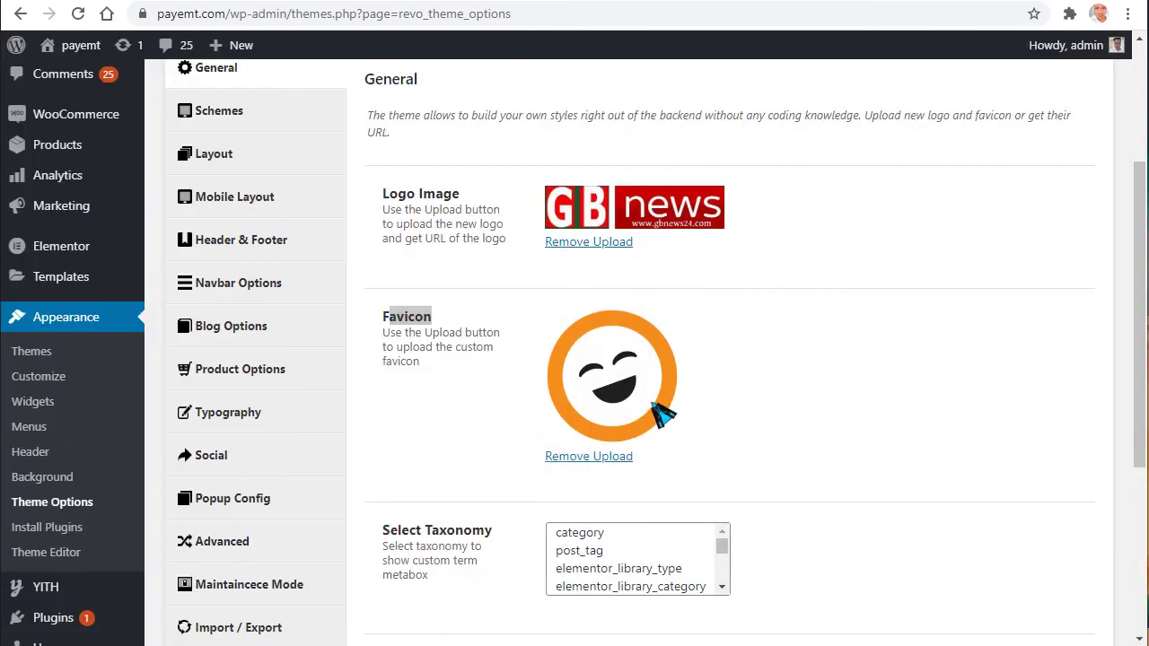
- Select category as the taxonomy that shows the custom term metabox
scroll(660, 411, down, 3)
drag(390, 290, 539, 303)
click(584, 293)
- Leave the item listing title length empty and set the 404 Page Content to the Home page
scroll(469, 410, down, 1)
scroll(468, 410, down, 1)
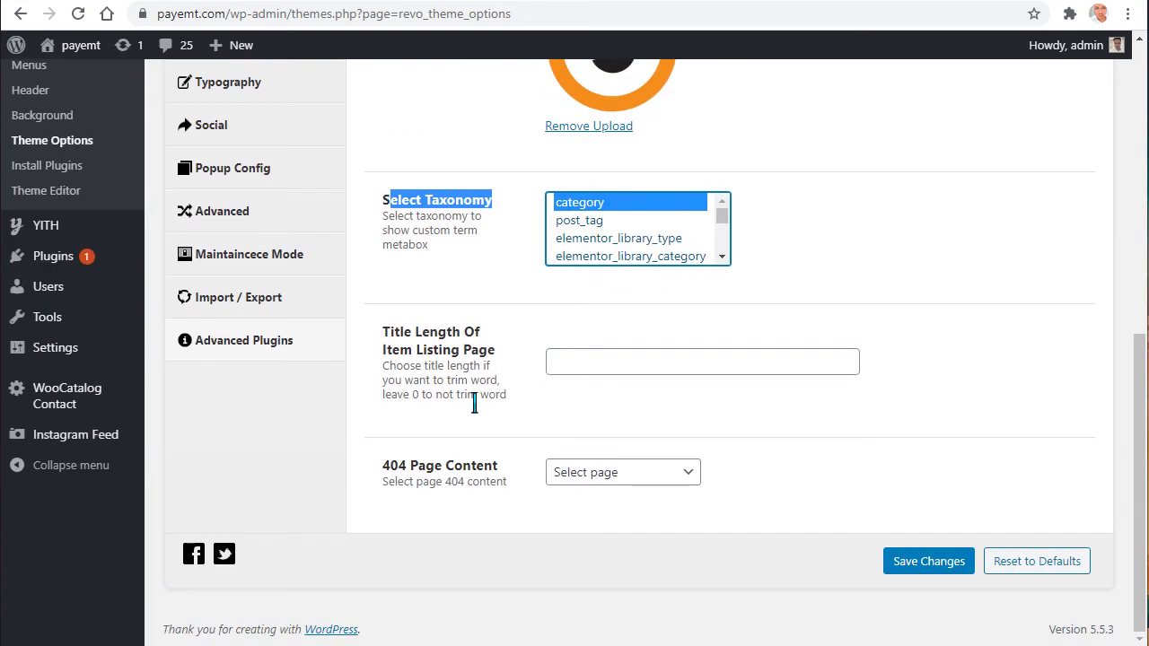
click(587, 376)
click(551, 429)
drag(391, 468, 616, 476)
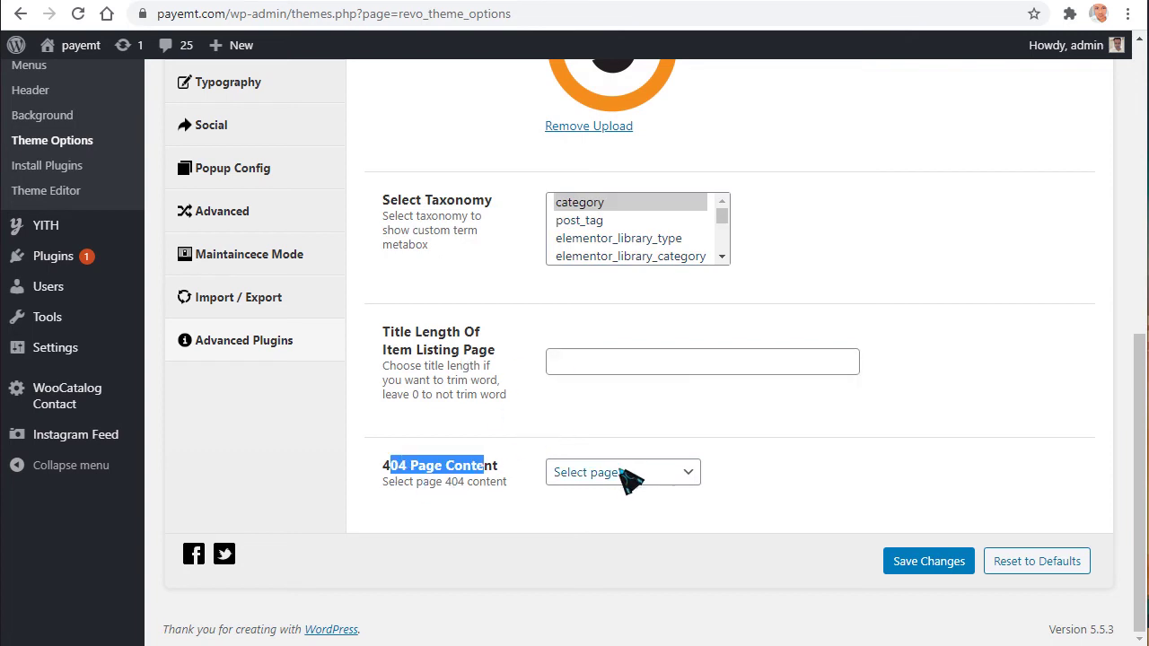
click(660, 481)
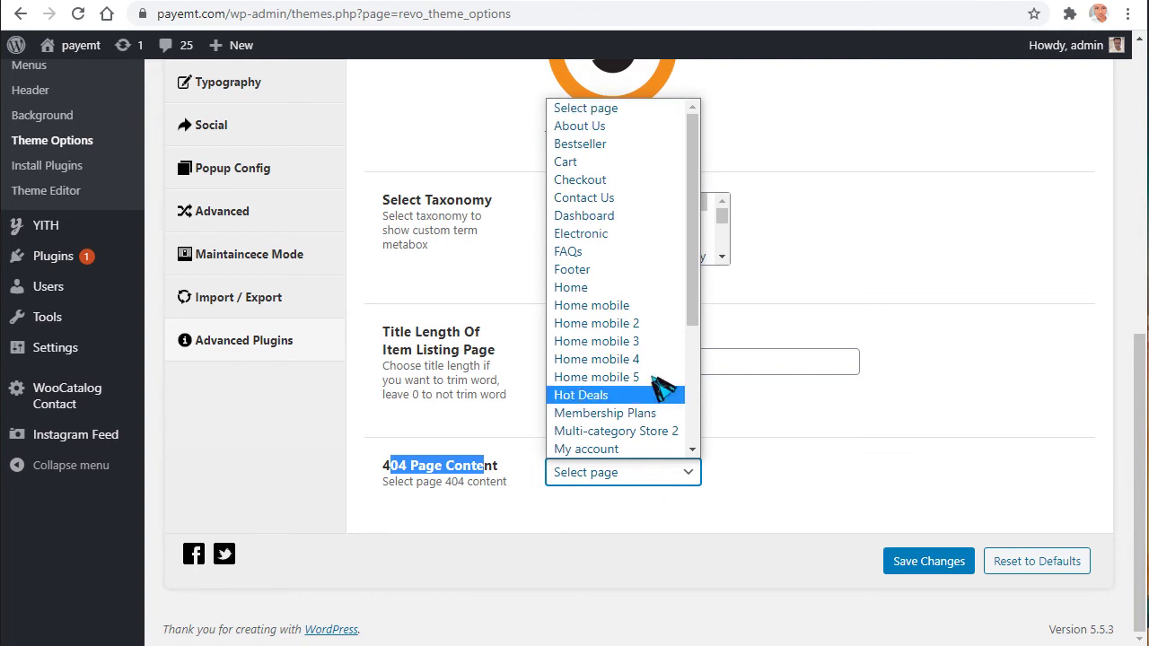
click(619, 289)
- Choose the Blue color scheme in the theme's Schemes settings
scroll(665, 548, up, 6)
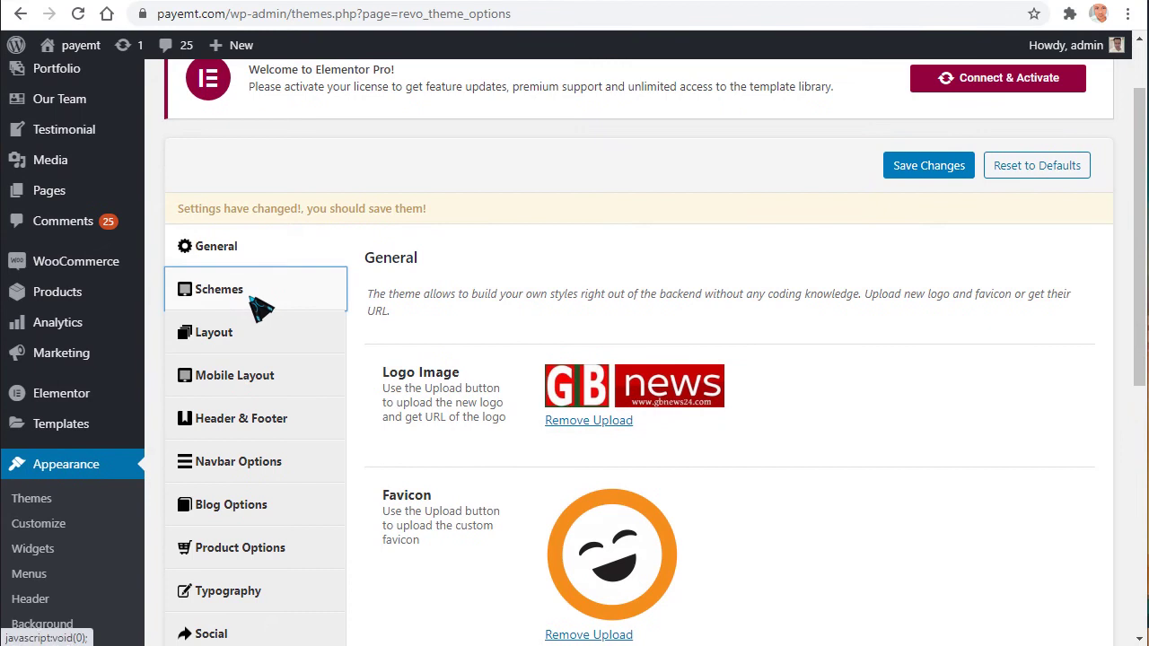
click(251, 293)
scroll(664, 332, down, 1)
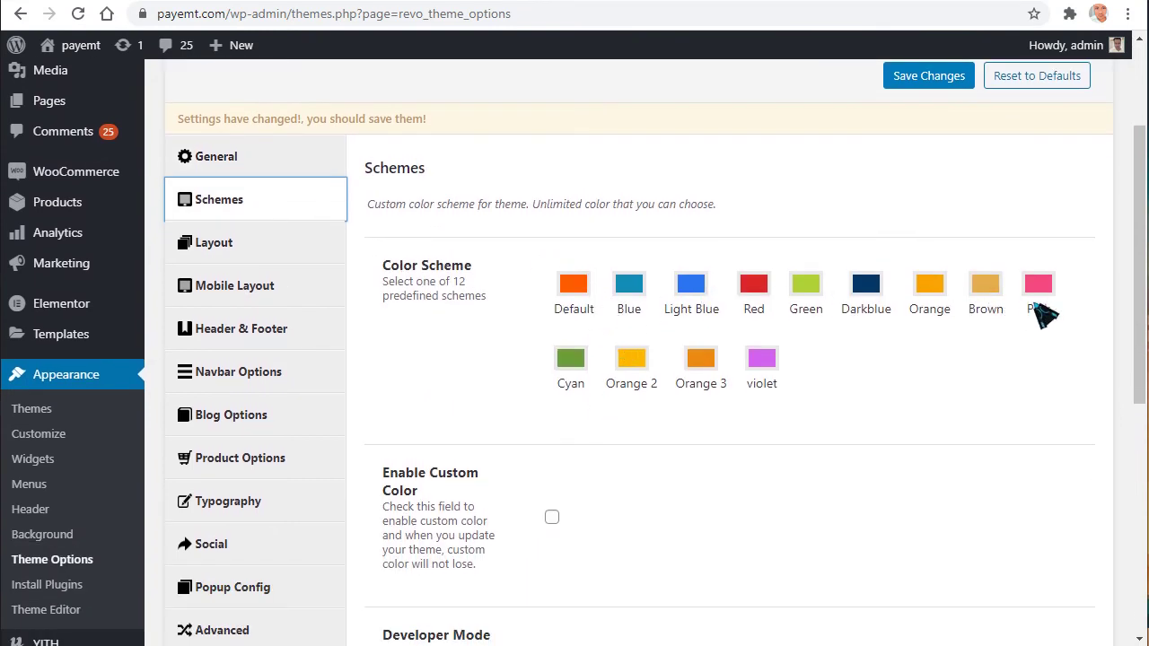
click(630, 285)
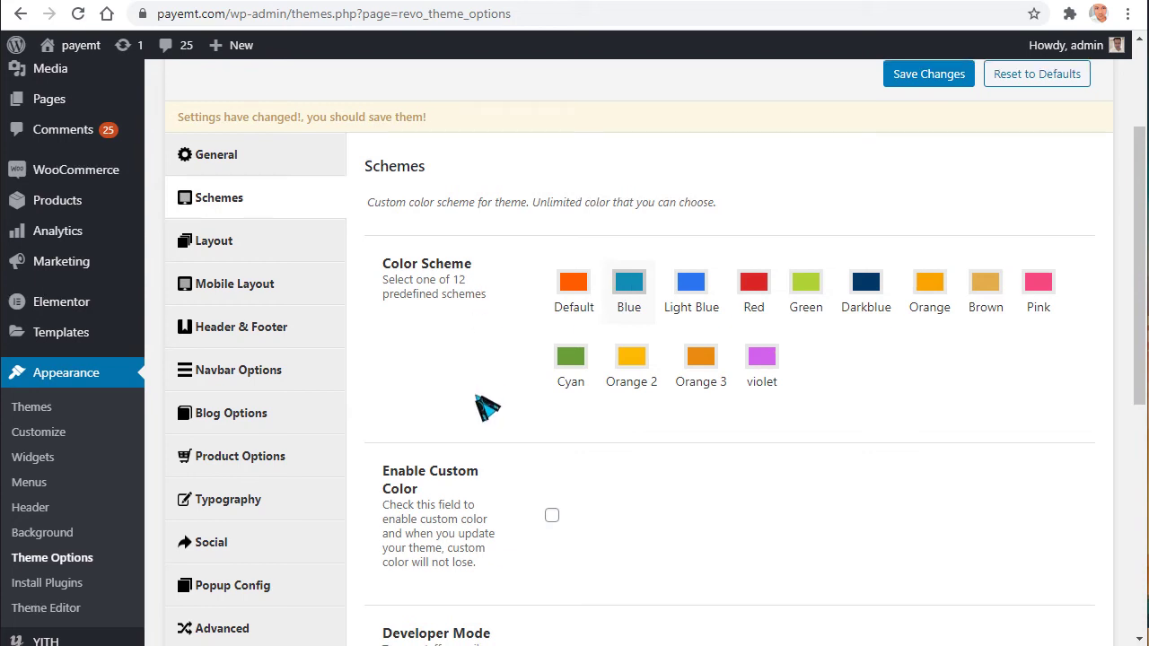
- Review the custom color, Developer Mode, body color and border color options of the Schemes settings
scroll(479, 410, down, 1)
scroll(547, 370, down, 1)
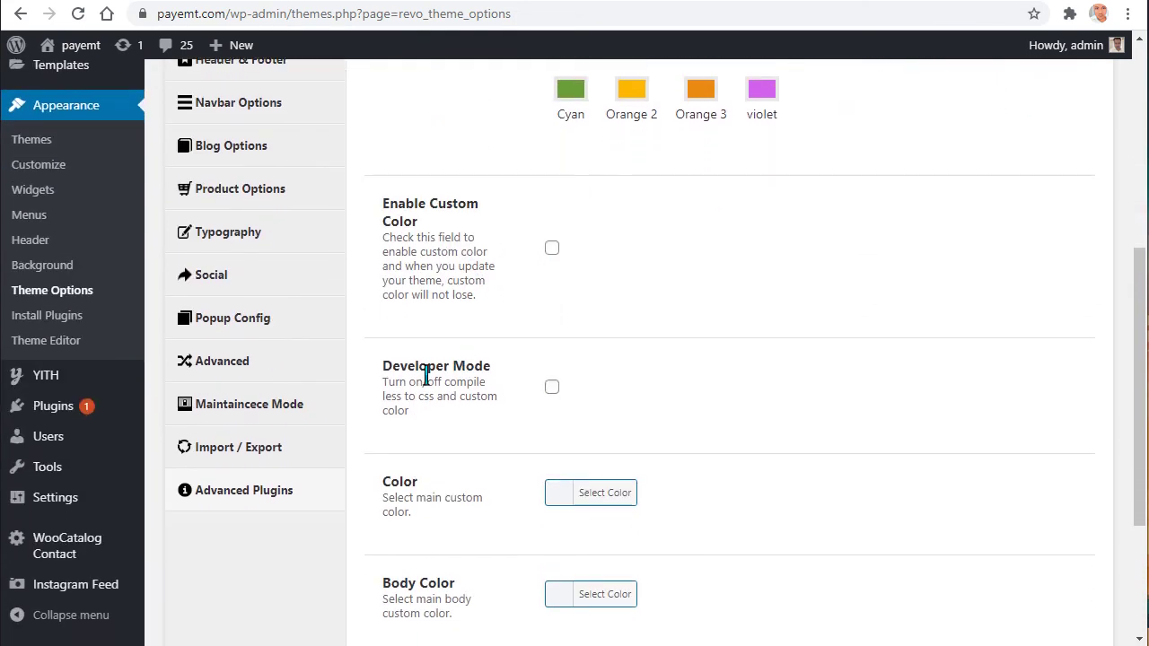
drag(453, 381, 501, 368)
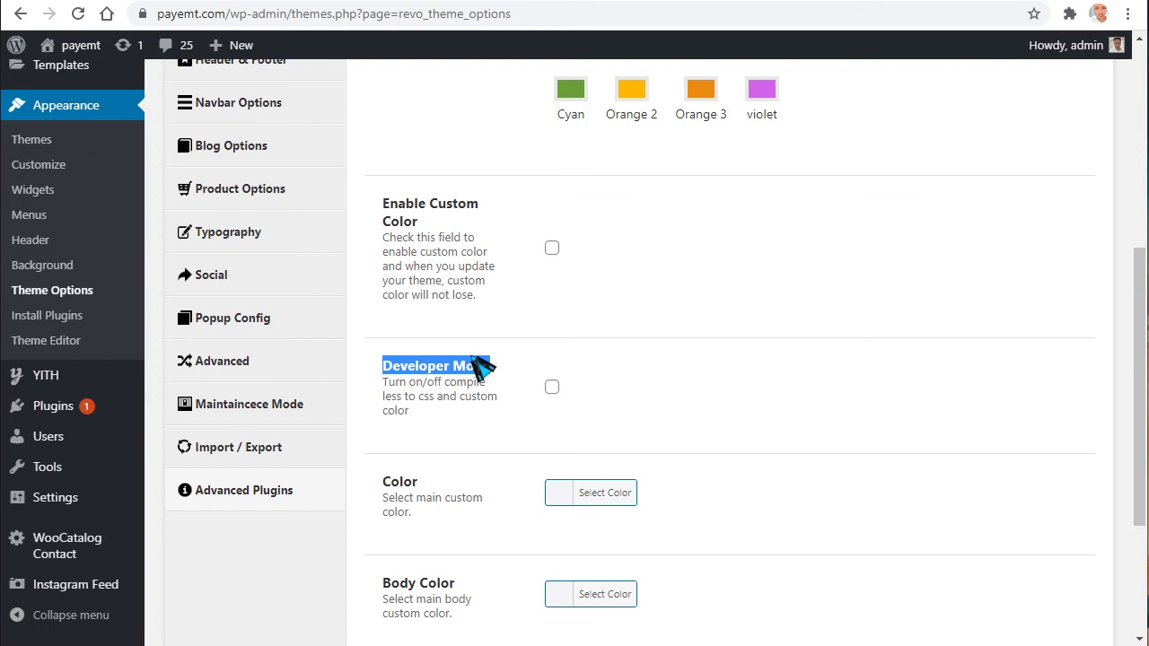
scroll(507, 370, down, 3)
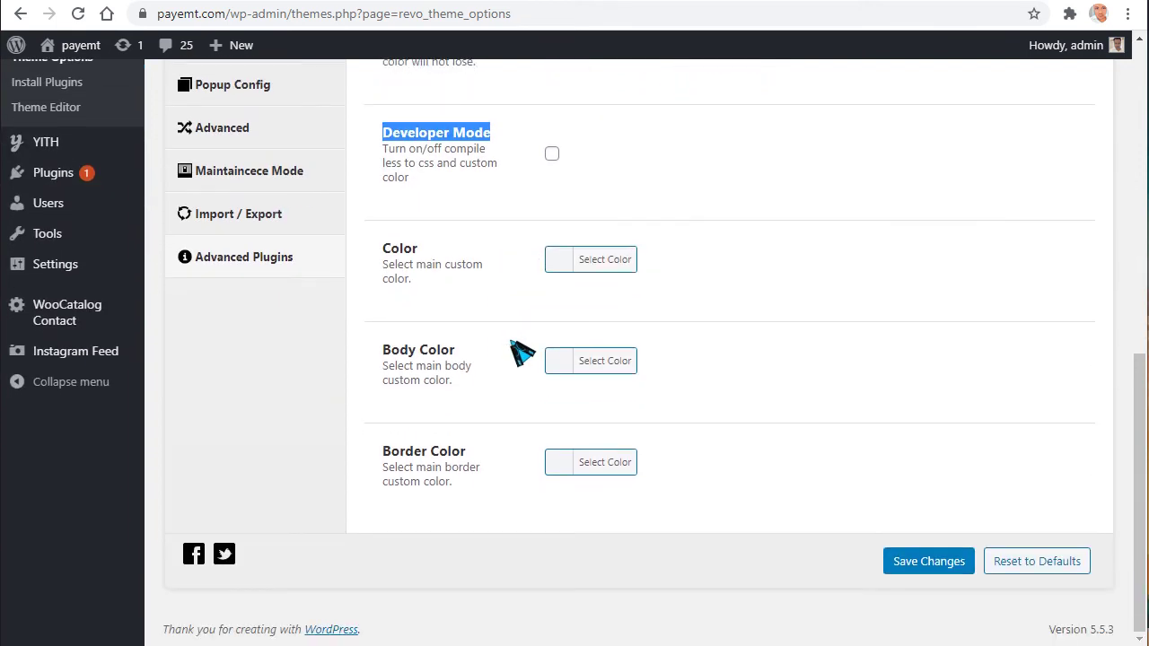
scroll(520, 353, up, 2)
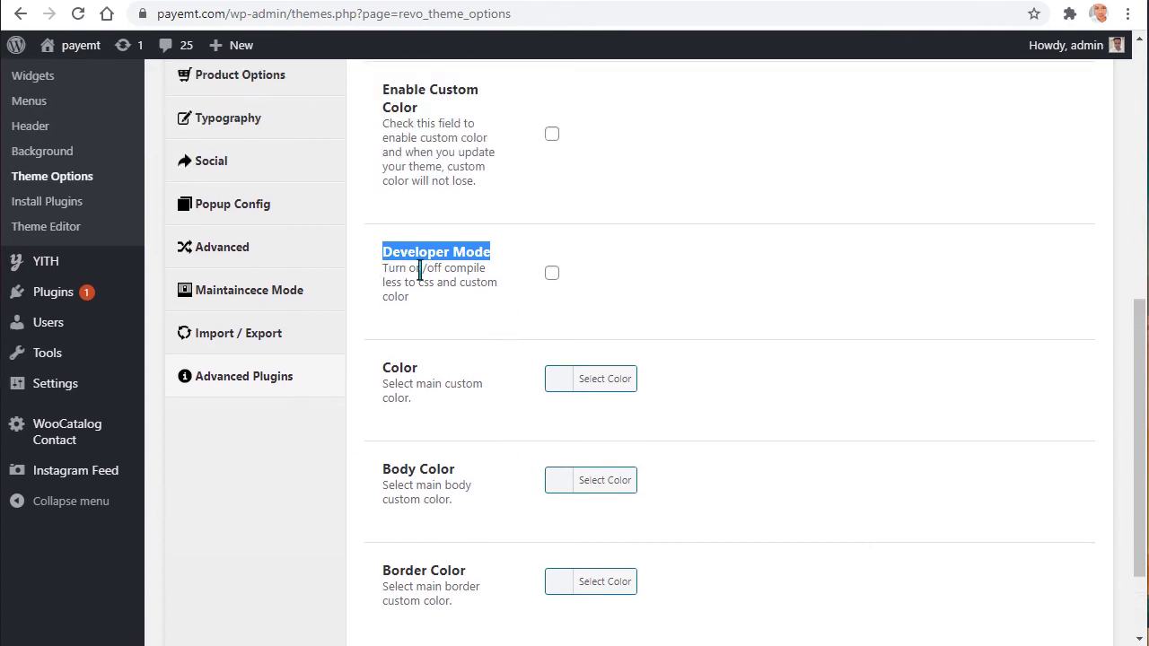
scroll(570, 297, up, 5)
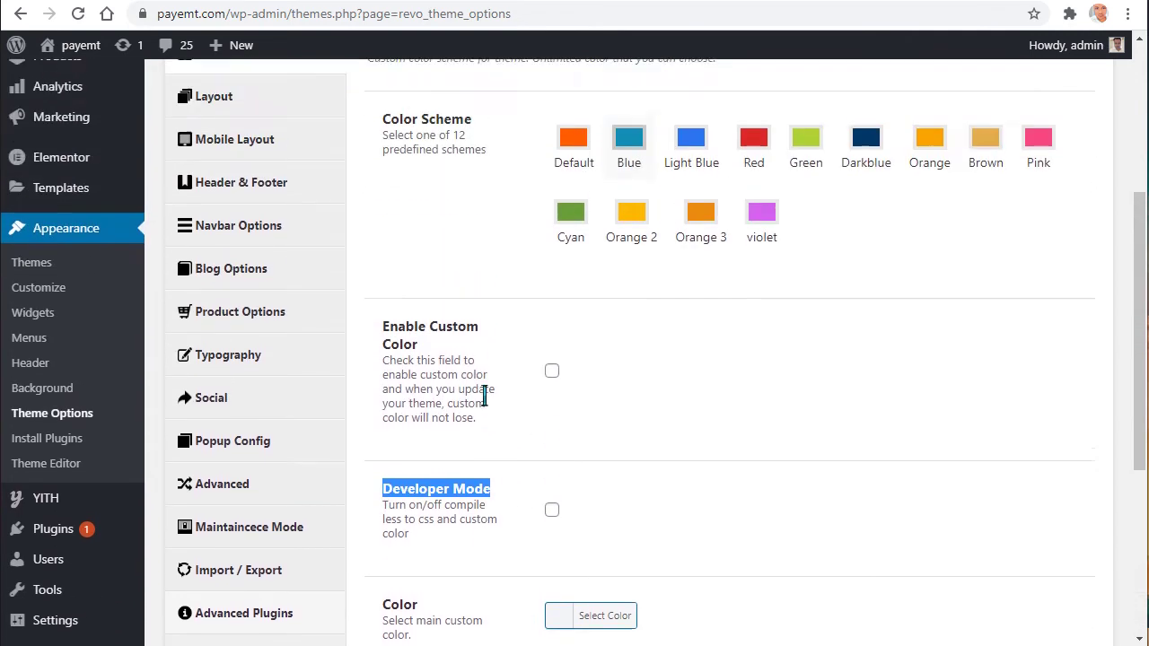
- Open the theme's Layout settings and check the available Box Layout choices, keeping Wide
click(249, 226)
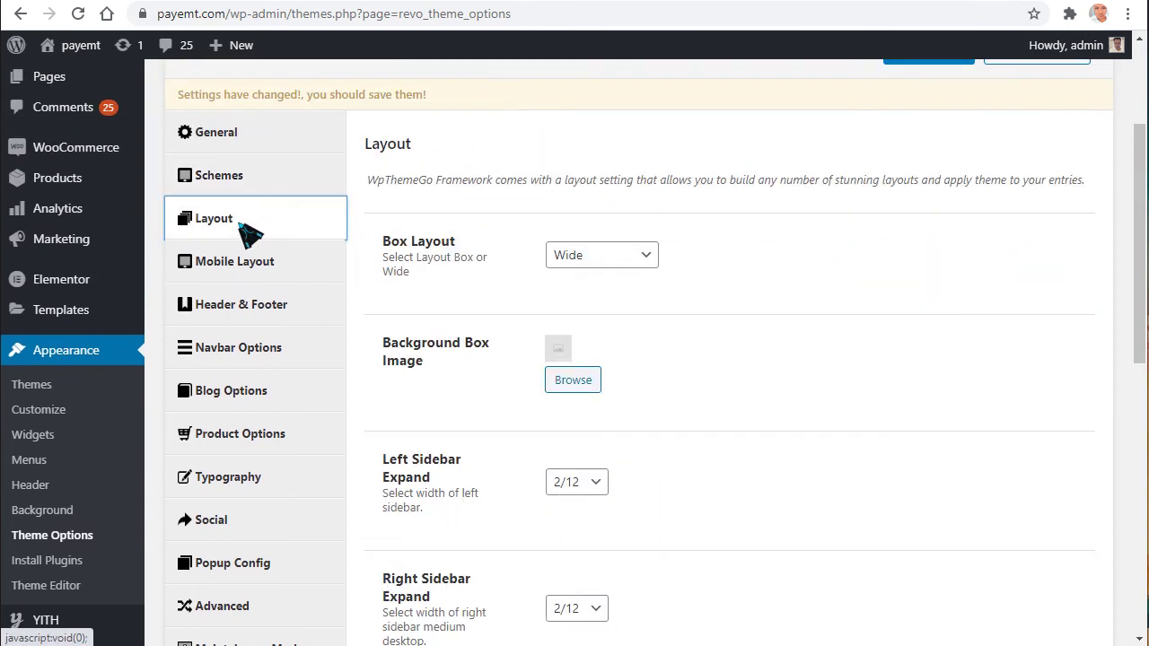
click(618, 260)
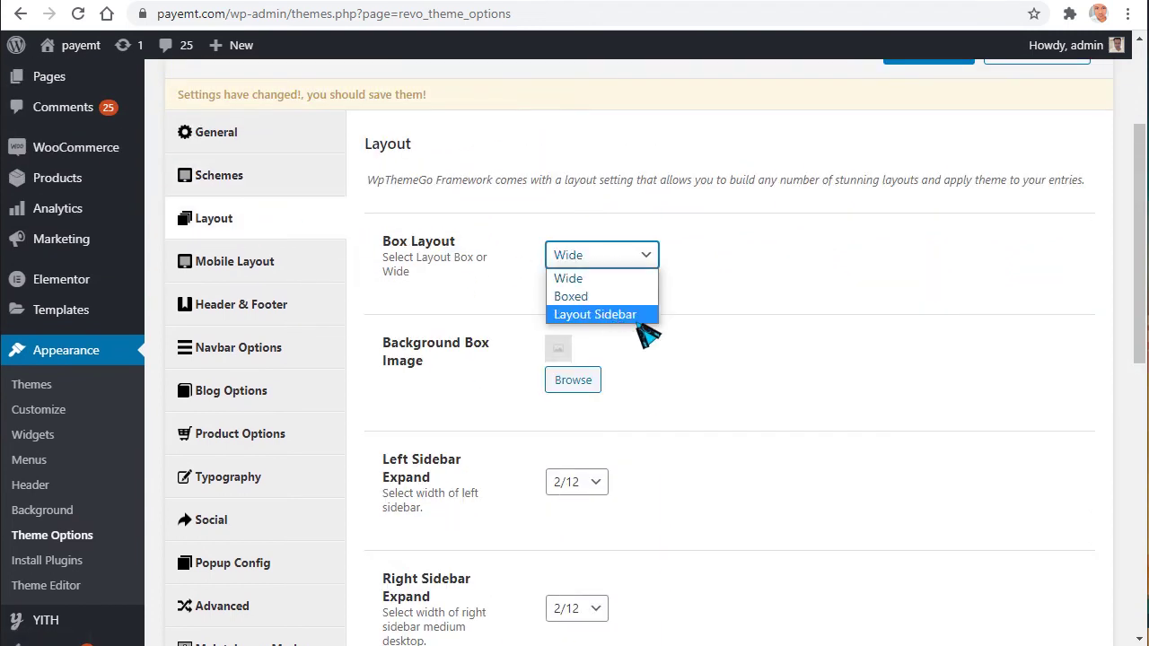
click(722, 288)
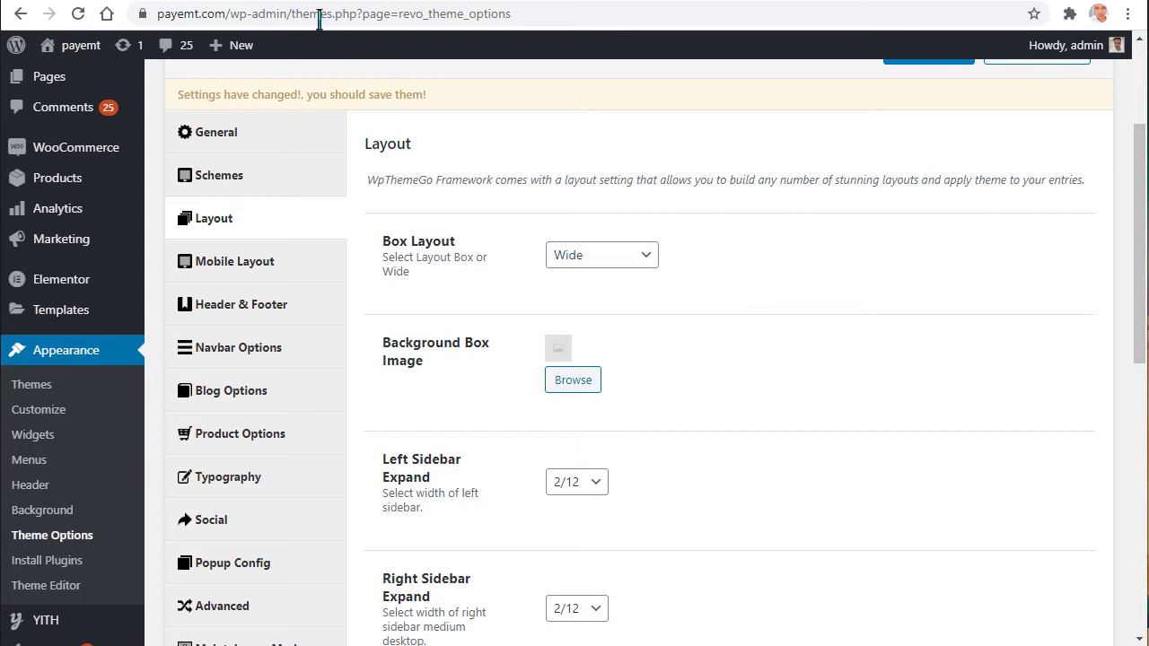
- Switch to the store's front page and examine how its home page is laid out
click(310, 3)
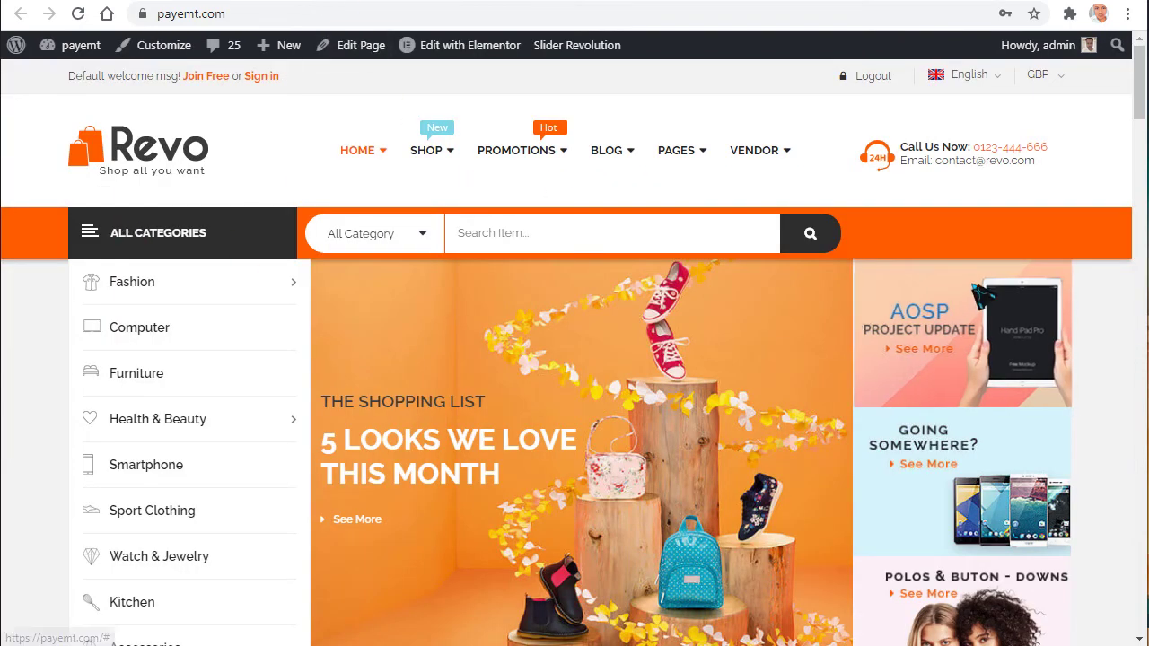
scroll(187, 326, down, 2)
scroll(175, 377, down, 1)
scroll(179, 411, down, 1)
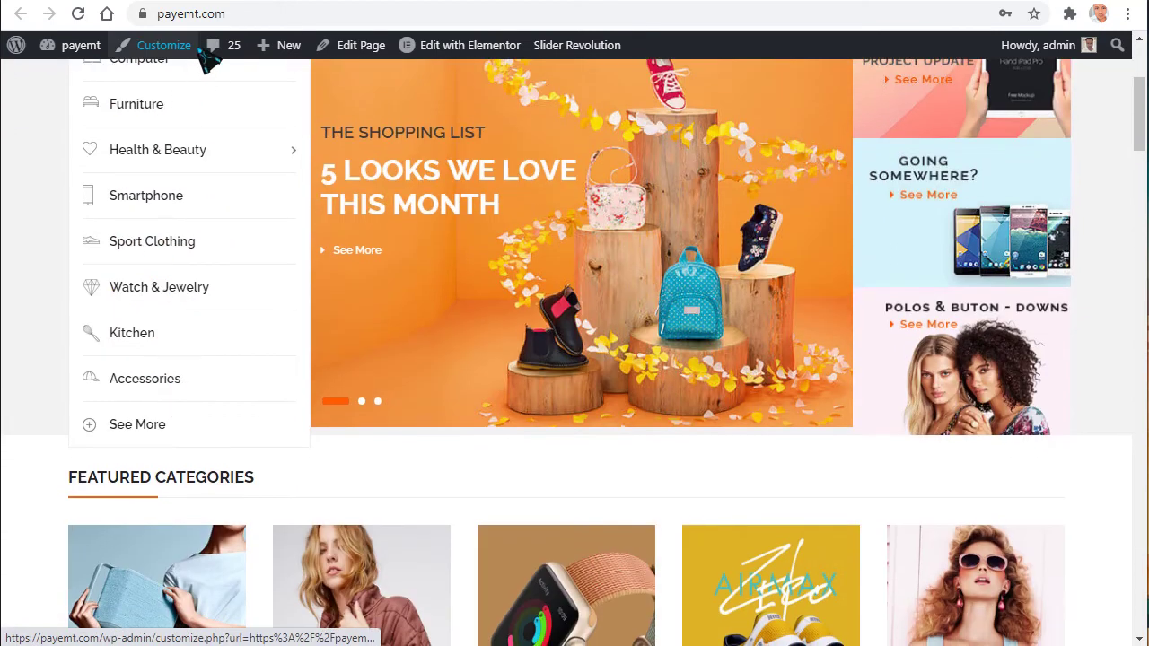
- Review the Background Box Image and sidebar width options in the theme's Layout settings, checking the background area on the store's front page
key(ctrl+Tab)
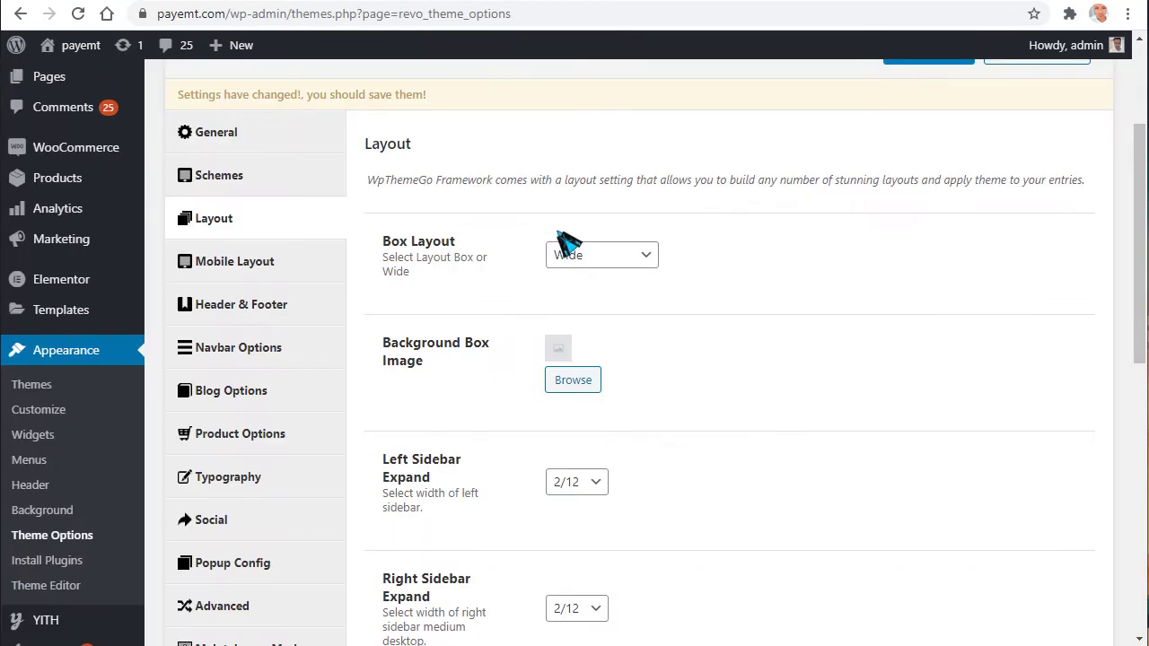
scroll(565, 243, down, 1)
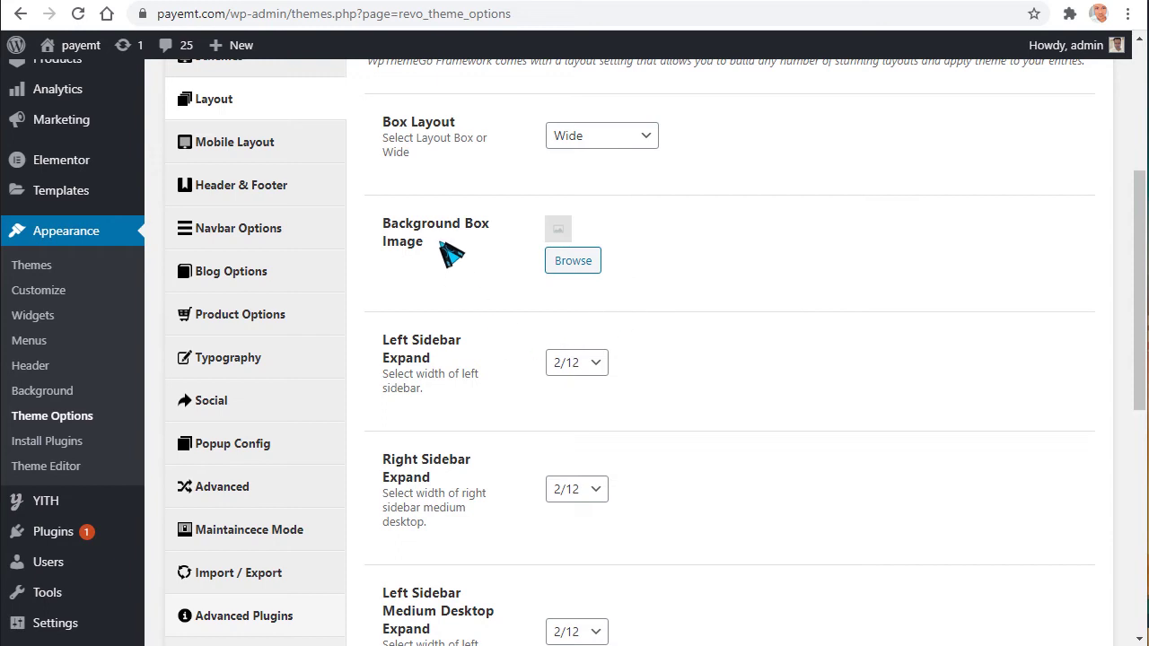
drag(383, 224, 464, 255)
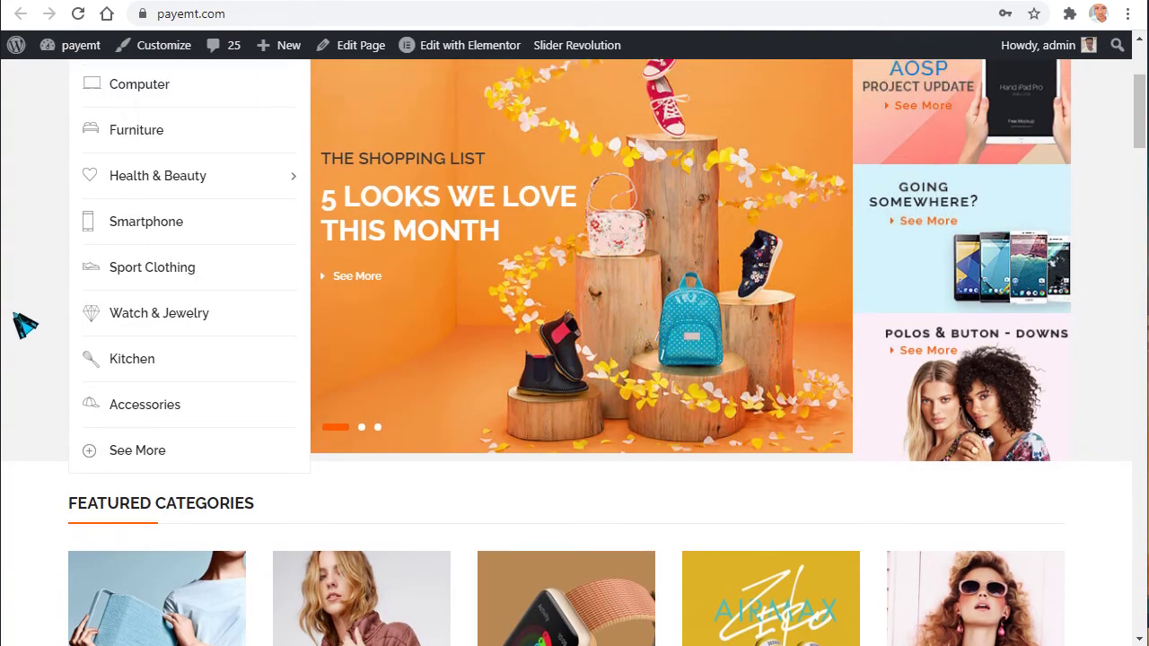
scroll(41, 321, down, 1)
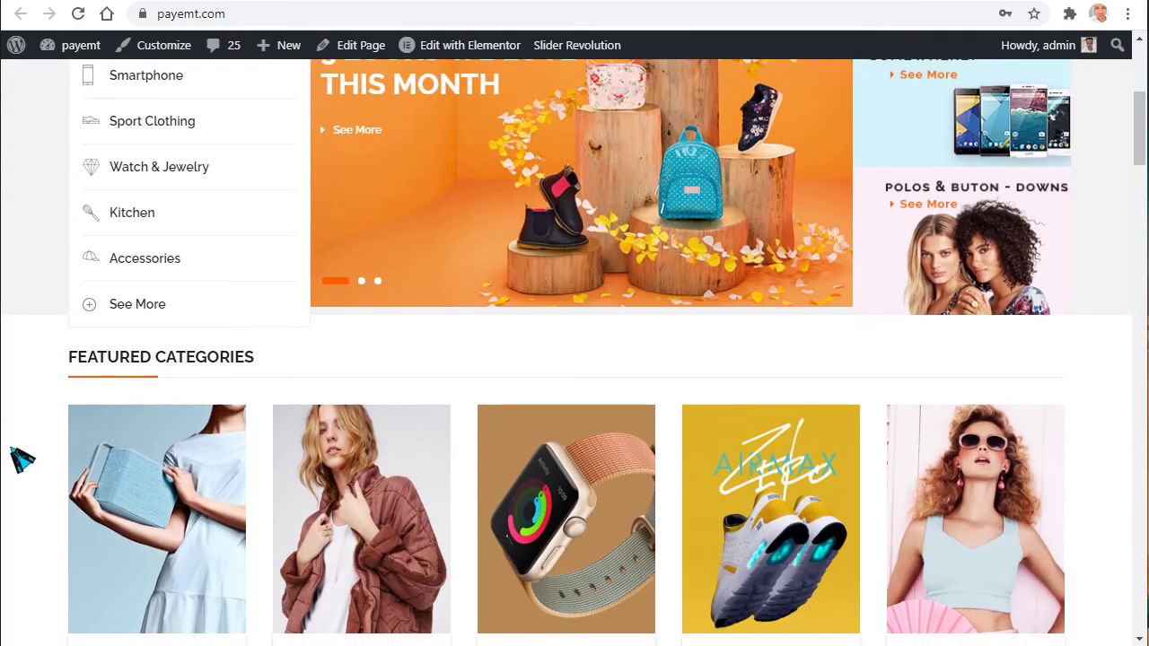
scroll(15, 445, down, 1)
scroll(18, 462, down, 1)
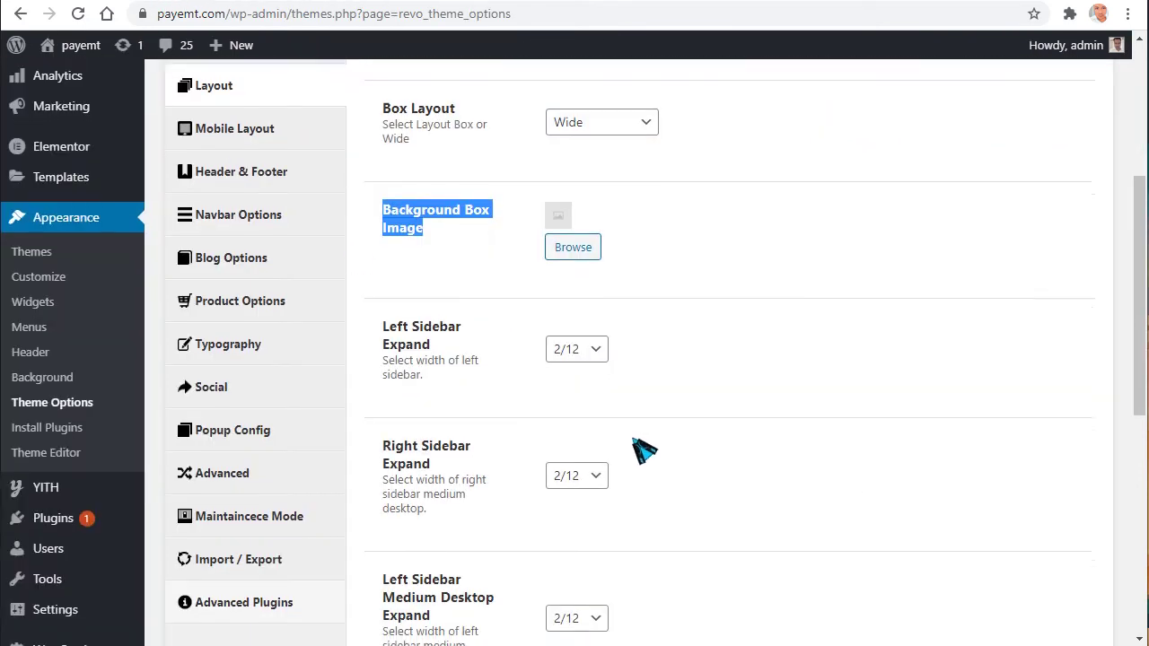
scroll(642, 454, down, 5)
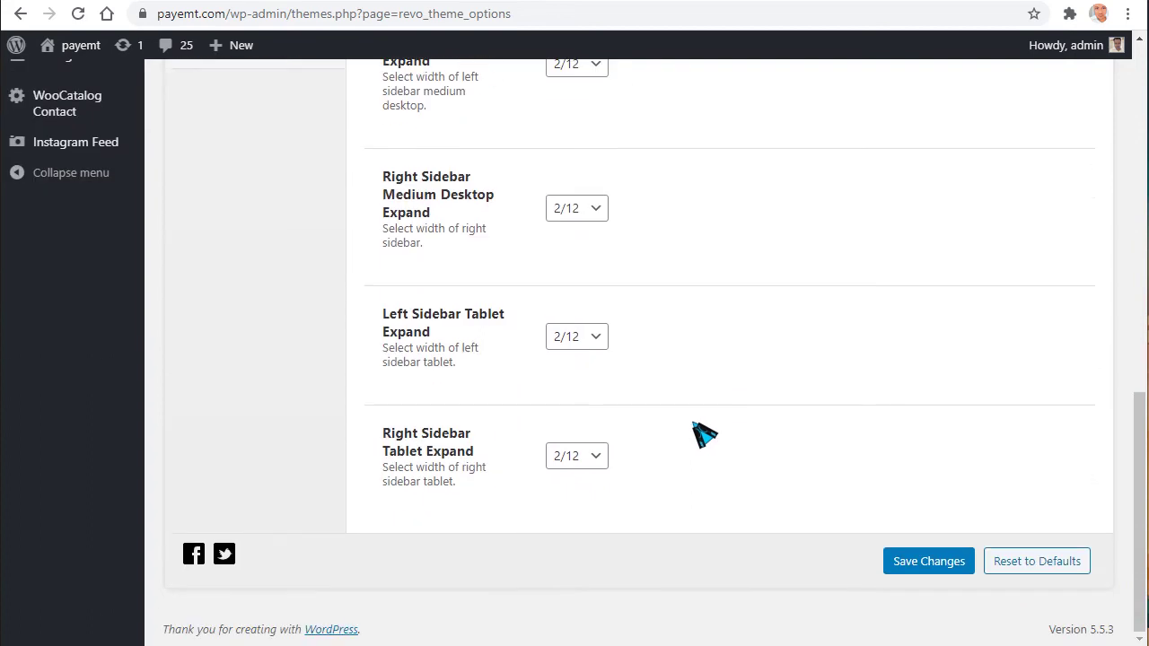
scroll(492, 456, up, 5)
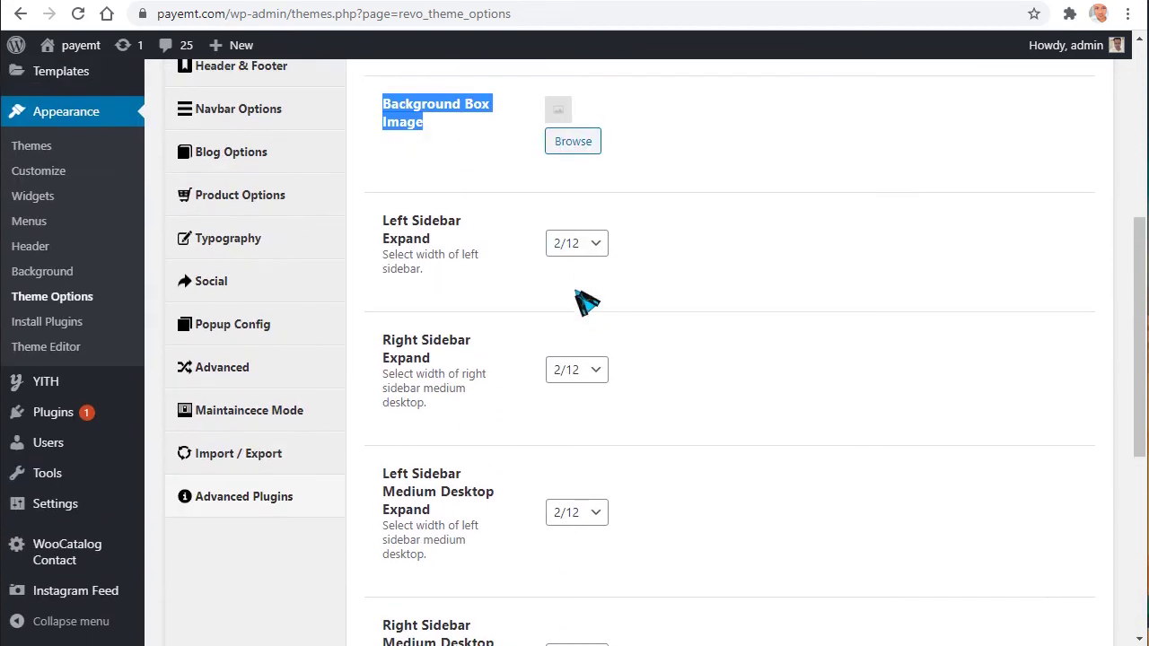
scroll(584, 260, up, 1)
scroll(451, 310, up, 2)
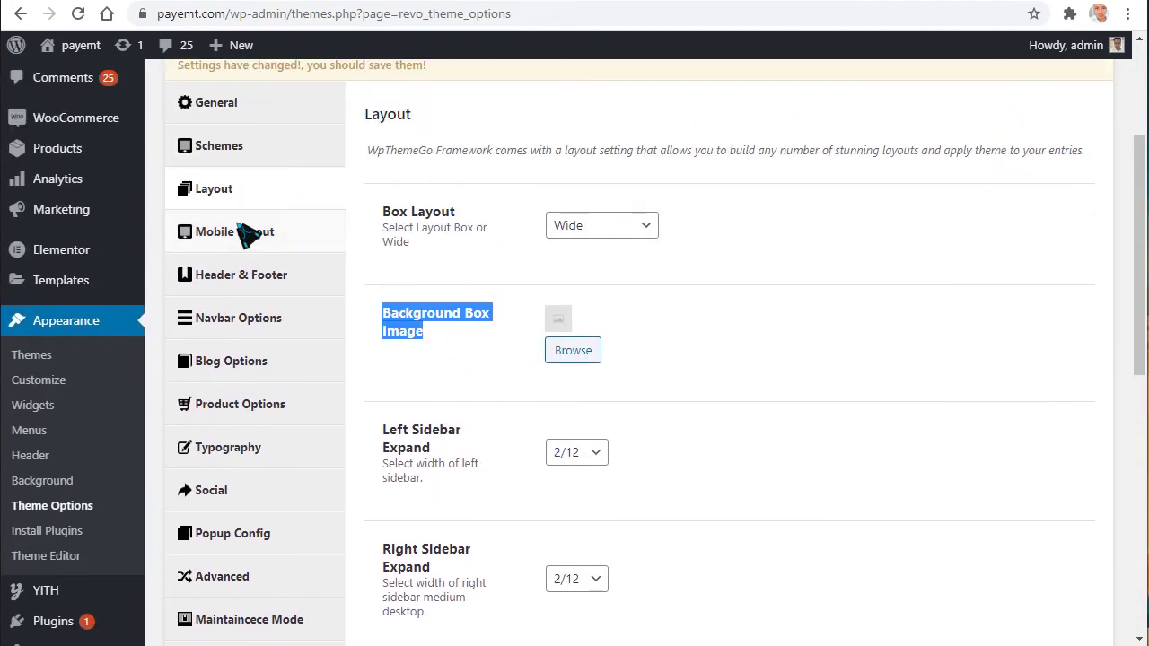
- Enable the mobile layout in the theme's Mobile Layout settings and review the mobile logo options
click(247, 235)
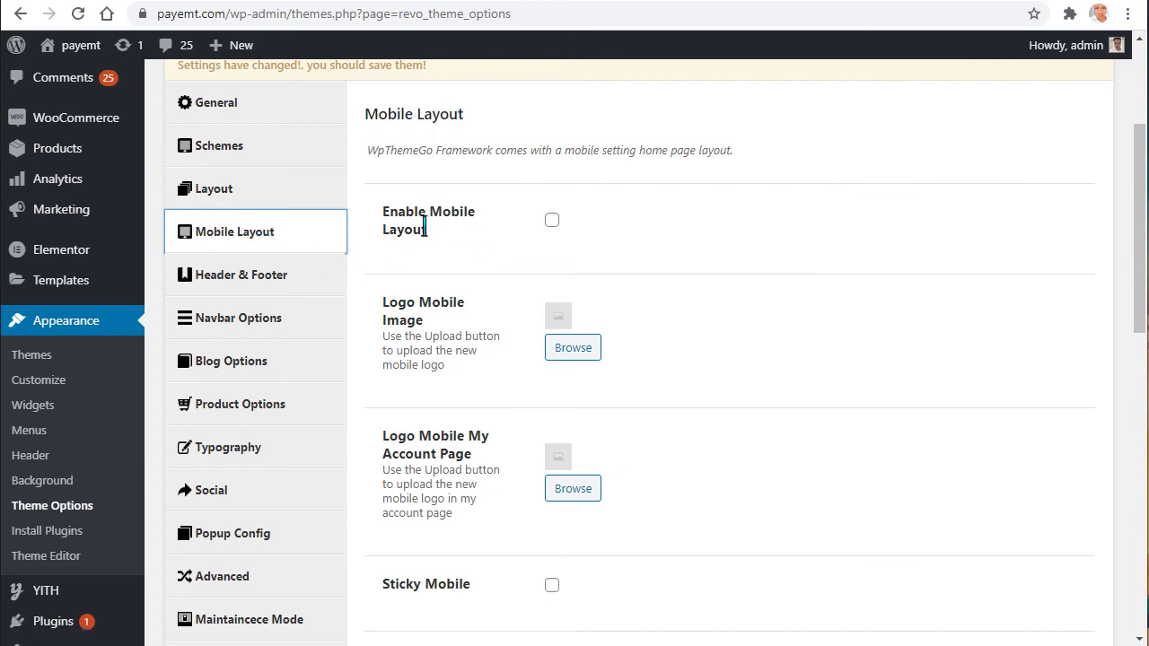
triple_click(396, 229)
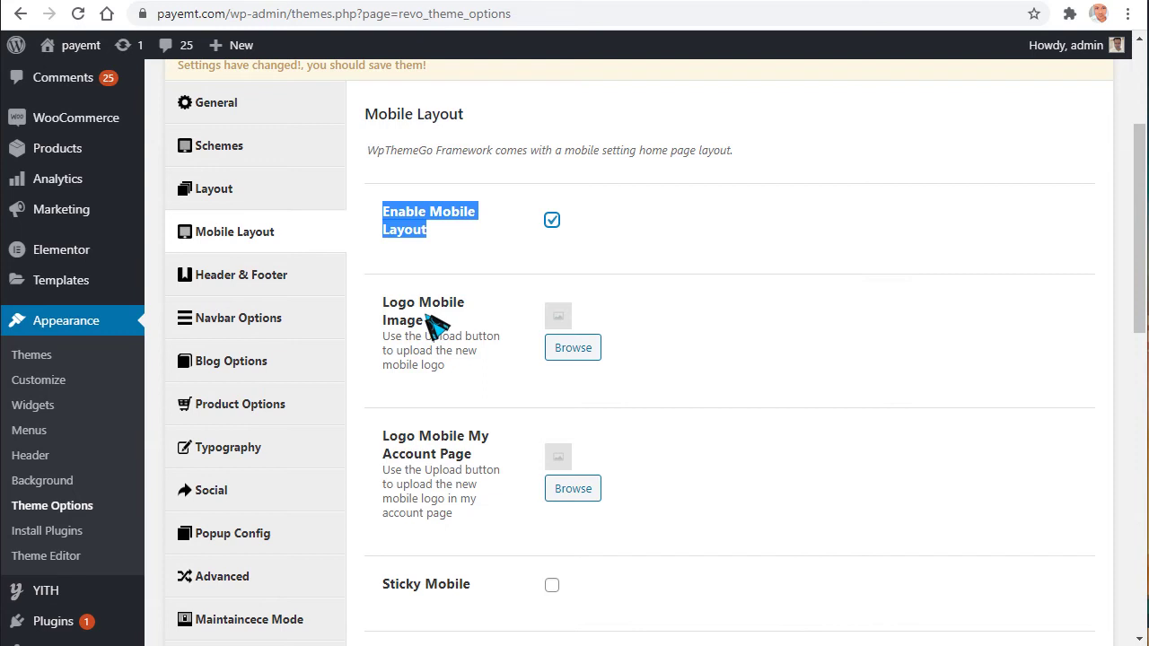
scroll(586, 323, down, 2)
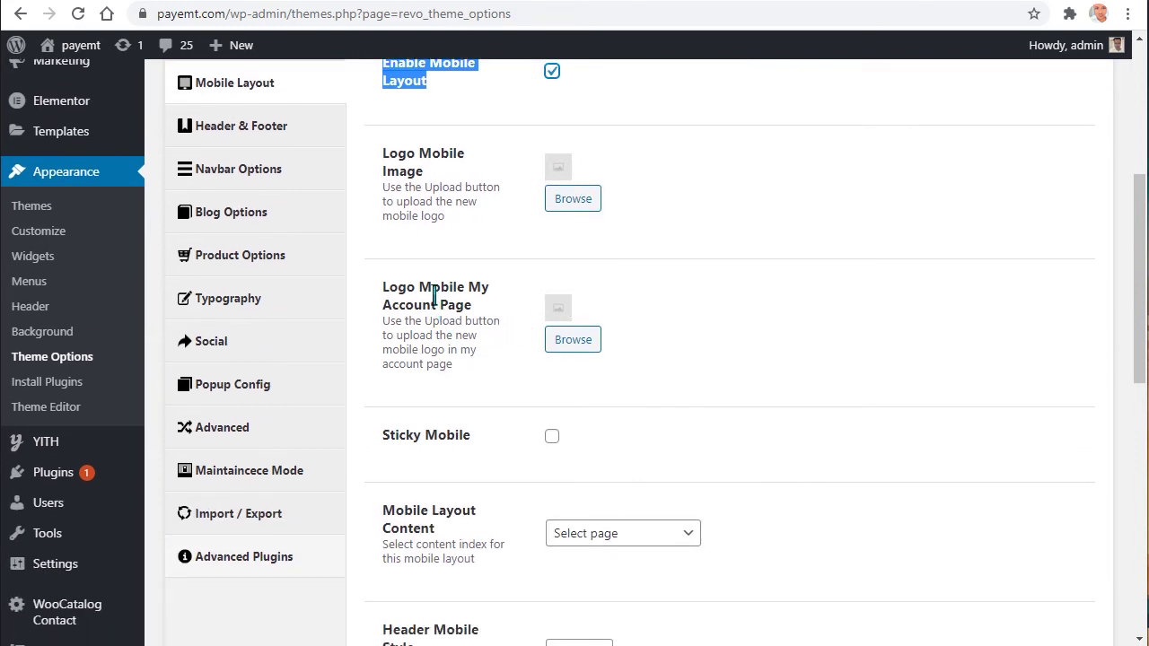
drag(478, 296, 569, 333)
scroll(493, 334, down, 2)
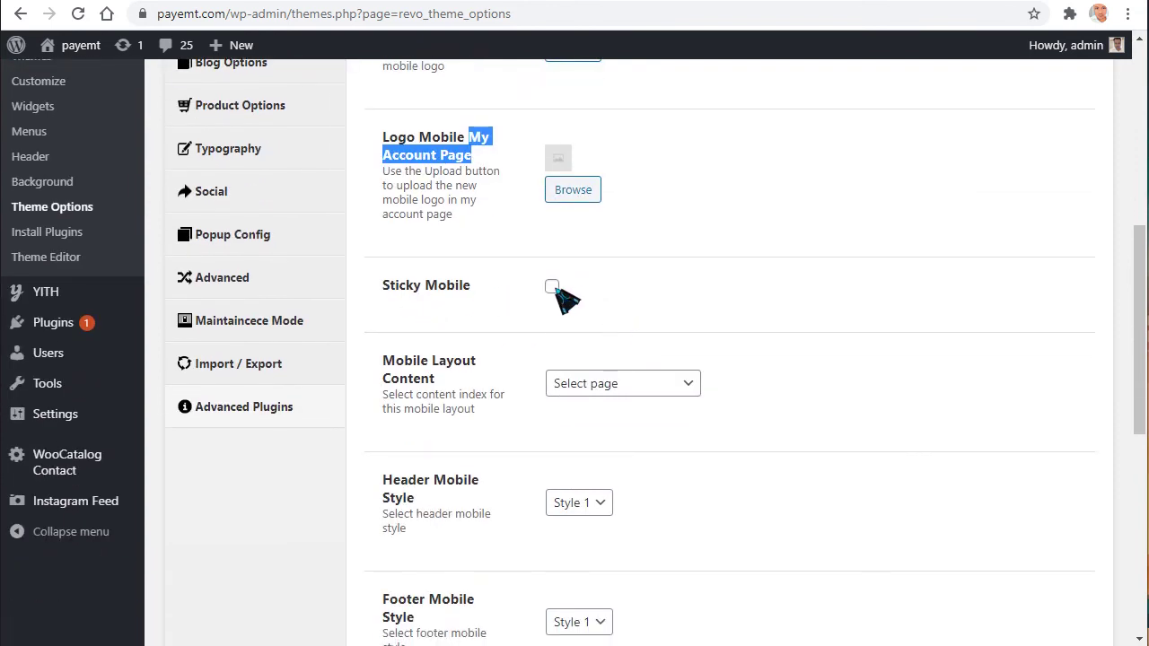
- Check the store's front page and enable Sticky Mobile in the Mobile Layout settings
click(346, 6)
scroll(557, 270, down, 2)
scroll(557, 144, up, 2)
click(135, 3)
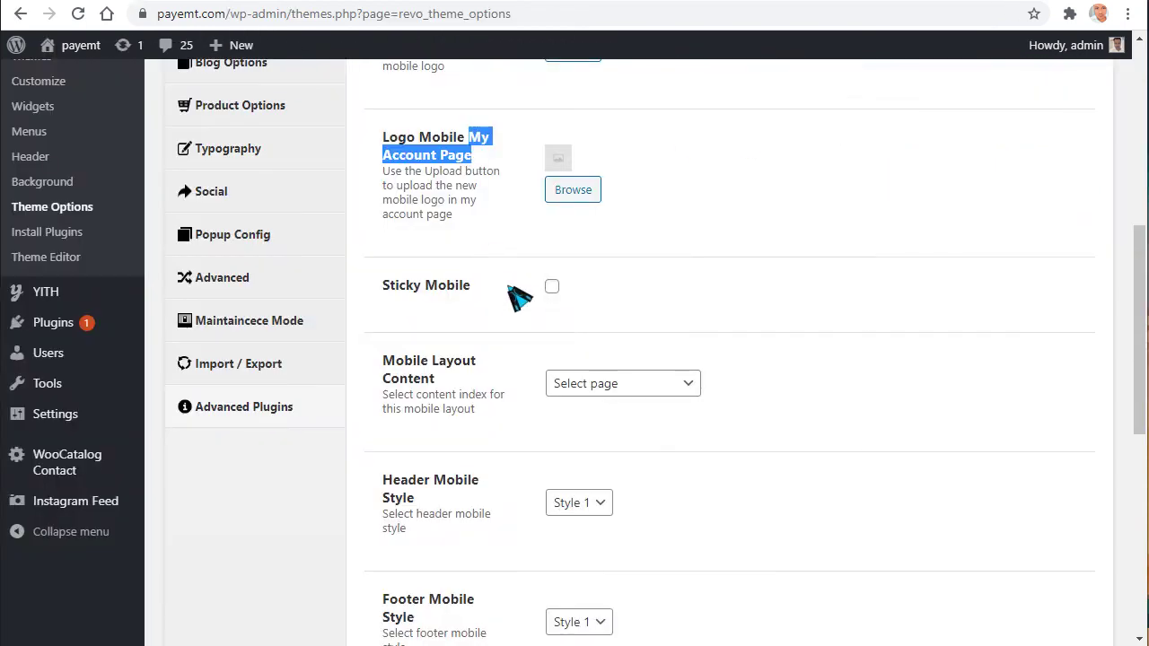
click(551, 287)
- Set the Mobile Layout Content to the Home mobile page
scroll(512, 309, down, 1)
scroll(516, 301, down, 1)
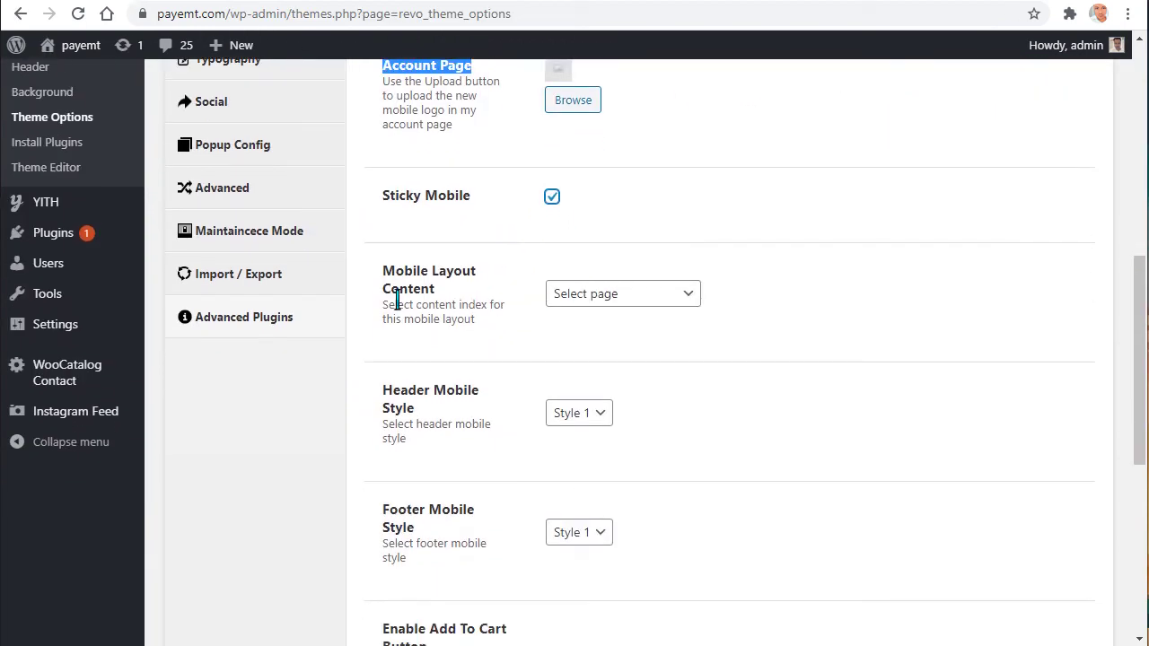
triple_click(391, 280)
click(672, 297)
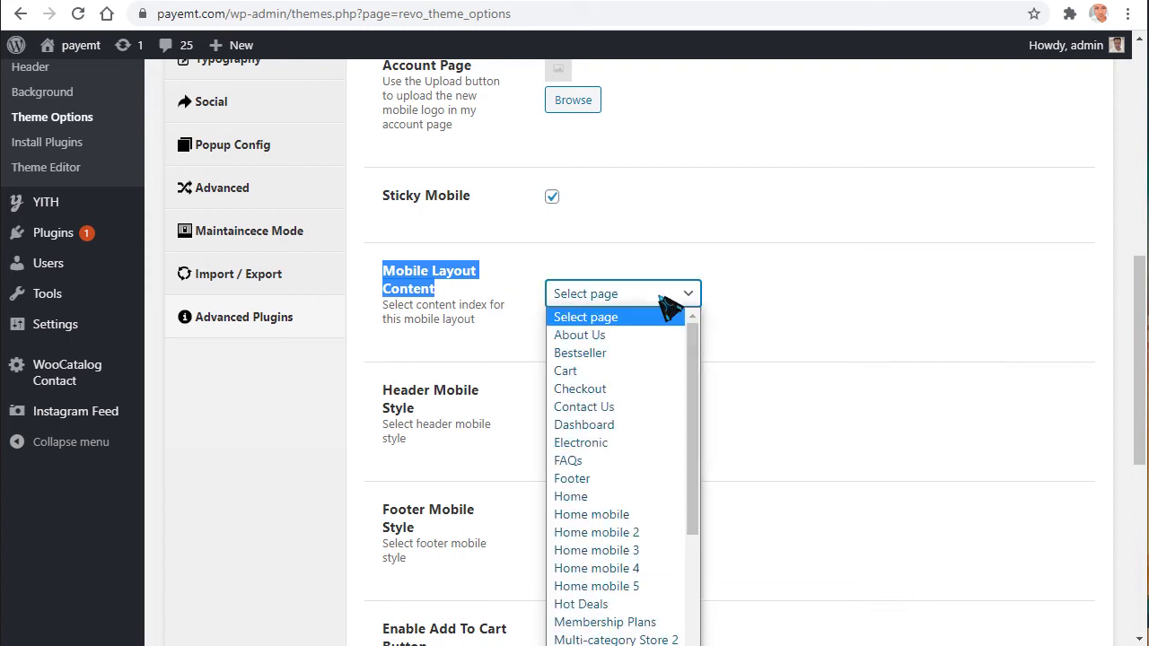
scroll(679, 429, down, 3)
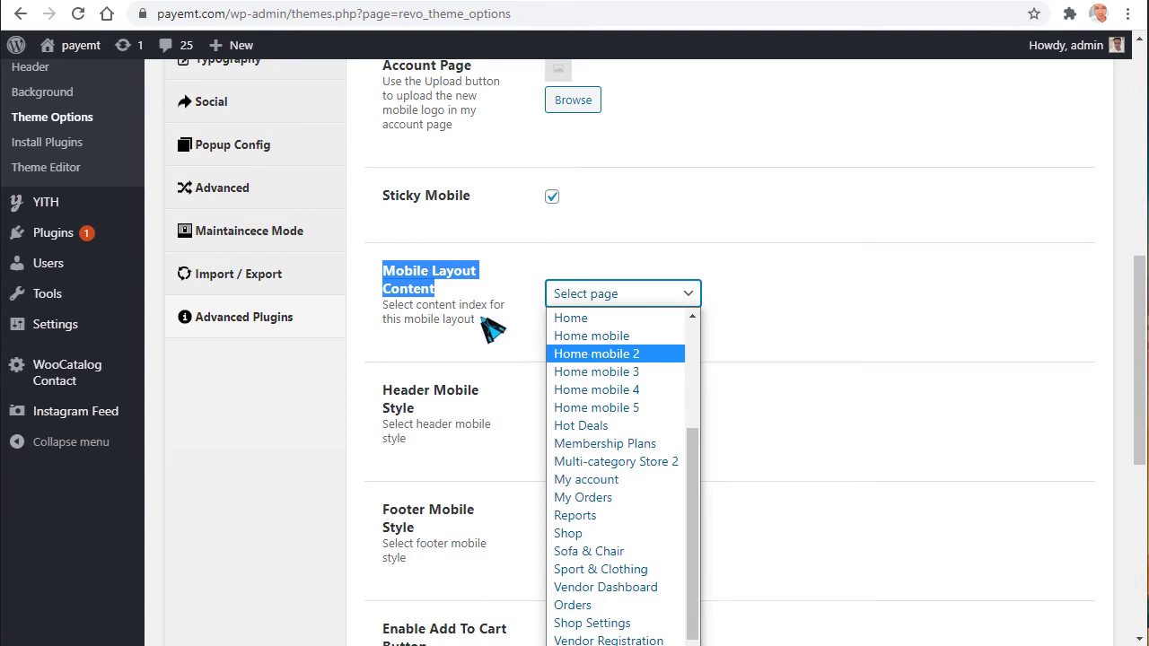
click(584, 337)
- Check the available Header Mobile Style and Footer Mobile Style choices, keeping Style 1 for both
scroll(527, 353, down, 1)
scroll(536, 359, down, 1)
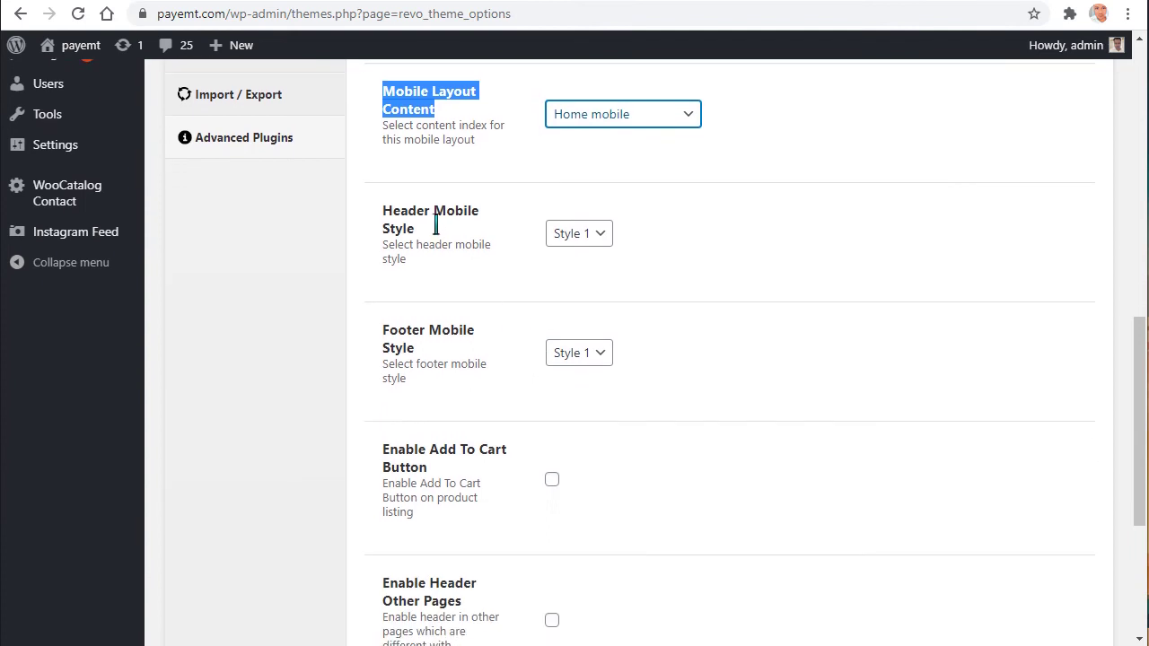
click(585, 234)
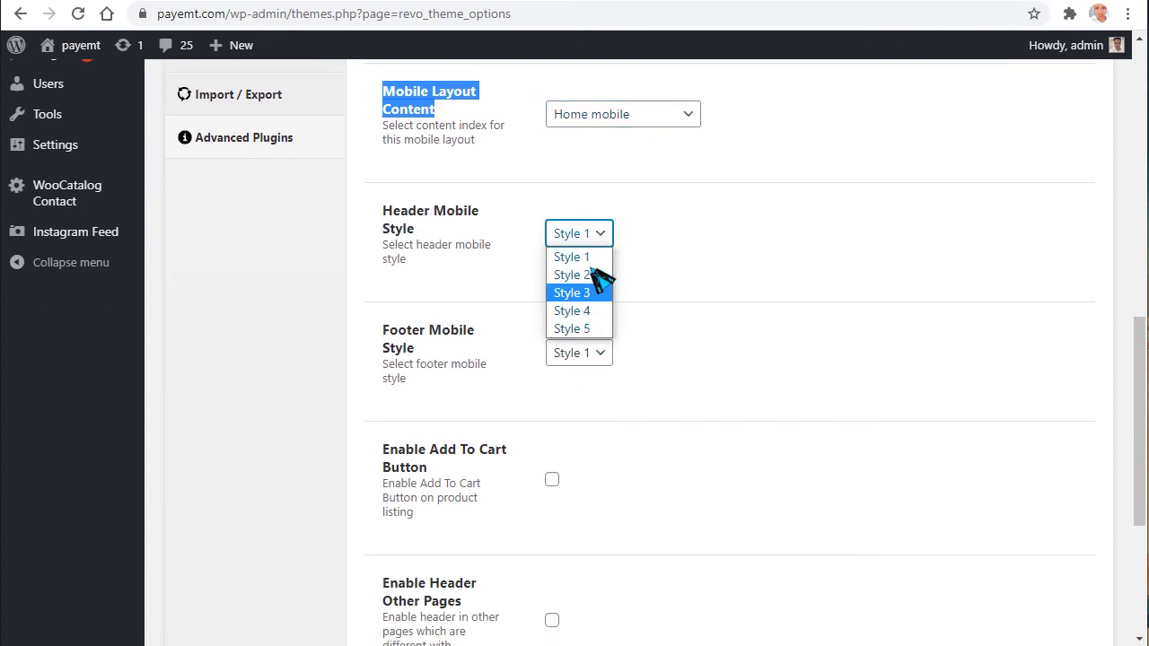
click(524, 294)
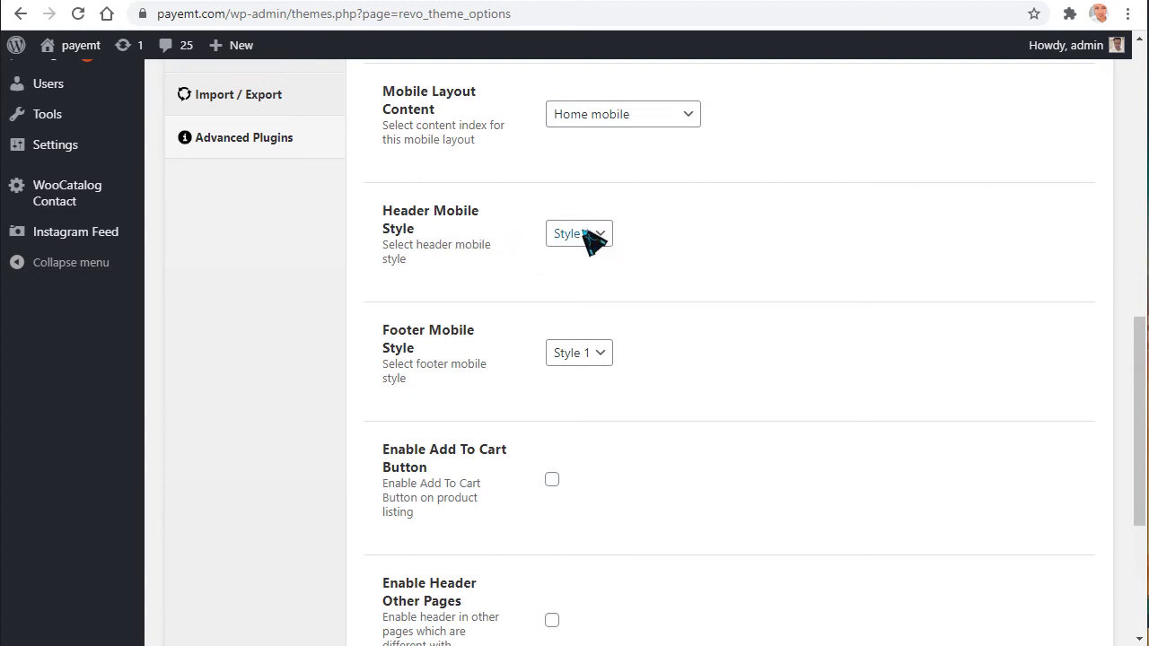
scroll(585, 232, down, 1)
click(591, 264)
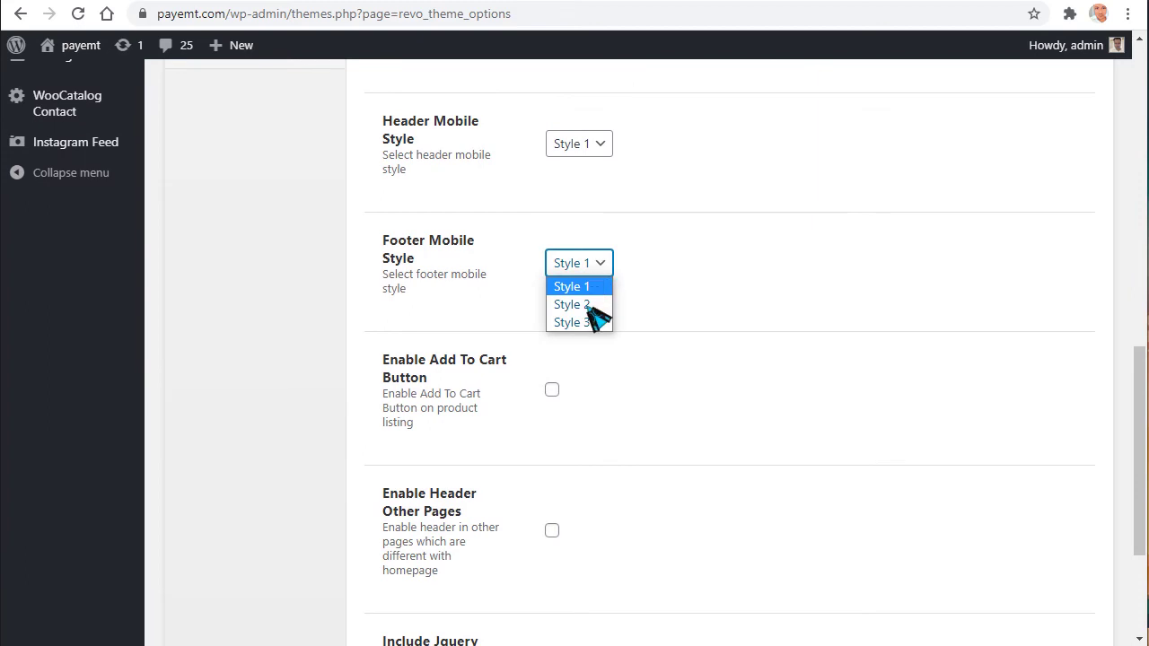
click(506, 318)
- Review the Add To Cart button, header on other pages and jQuery Revolution options of the mobile layout
scroll(505, 314, down, 1)
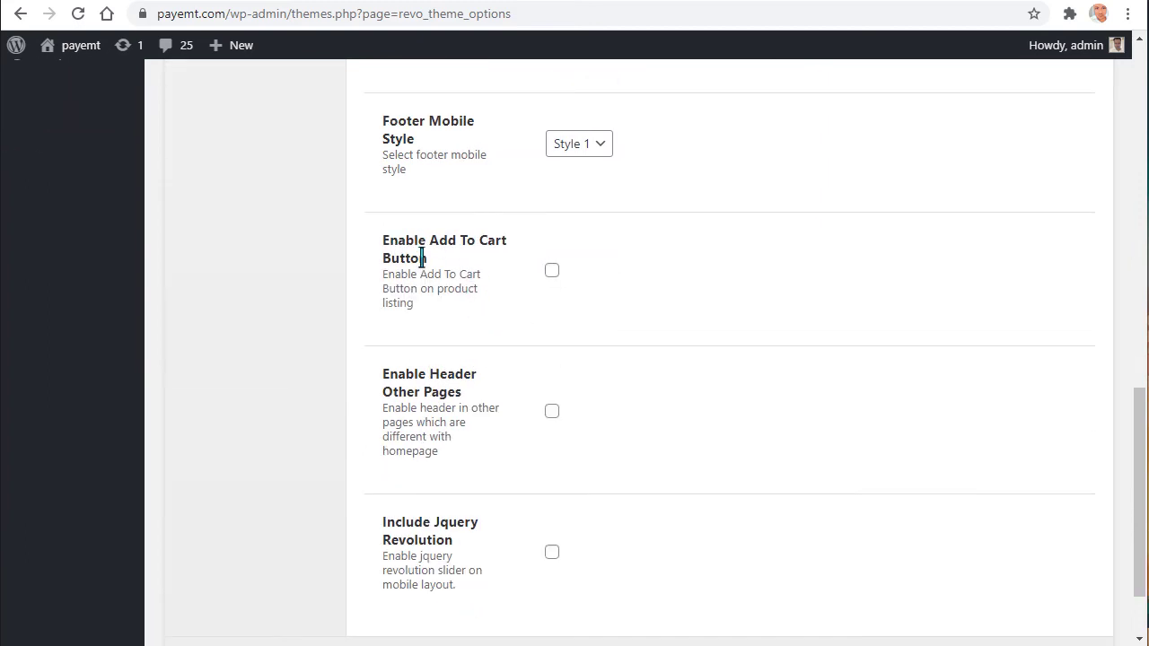
drag(429, 240, 412, 281)
click(537, 267)
scroll(541, 321, down, 1)
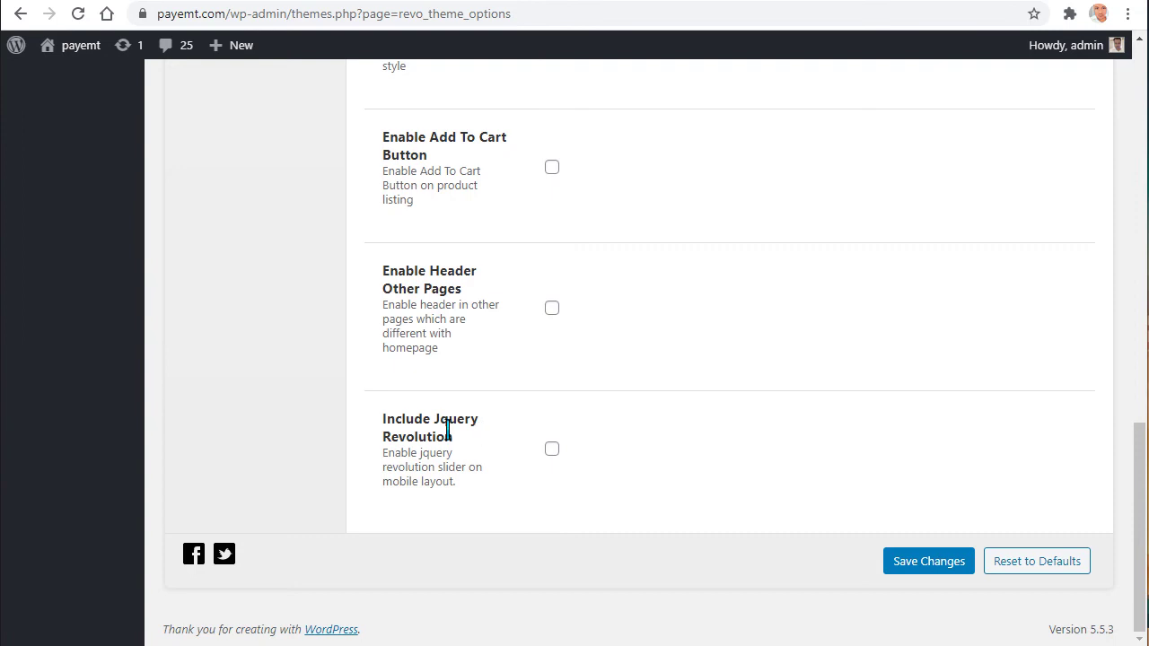
- Open the theme's Header & Footer settings and look through the Header Style choices, keeping Default
scroll(380, 464, up, 4)
scroll(440, 471, up, 5)
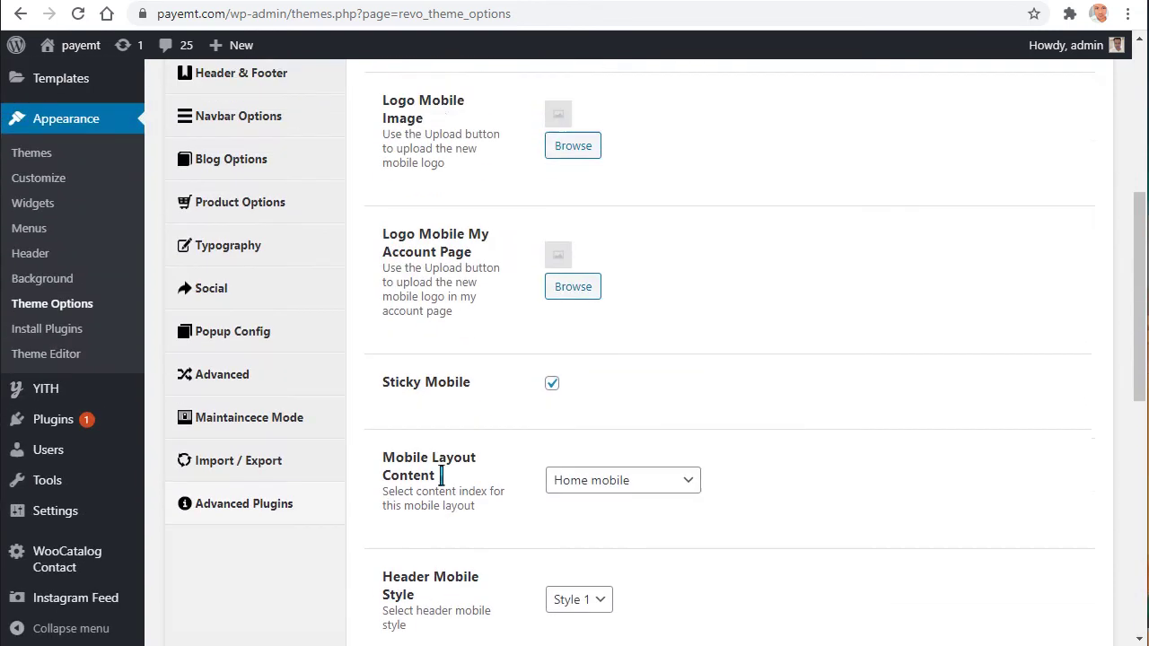
click(215, 336)
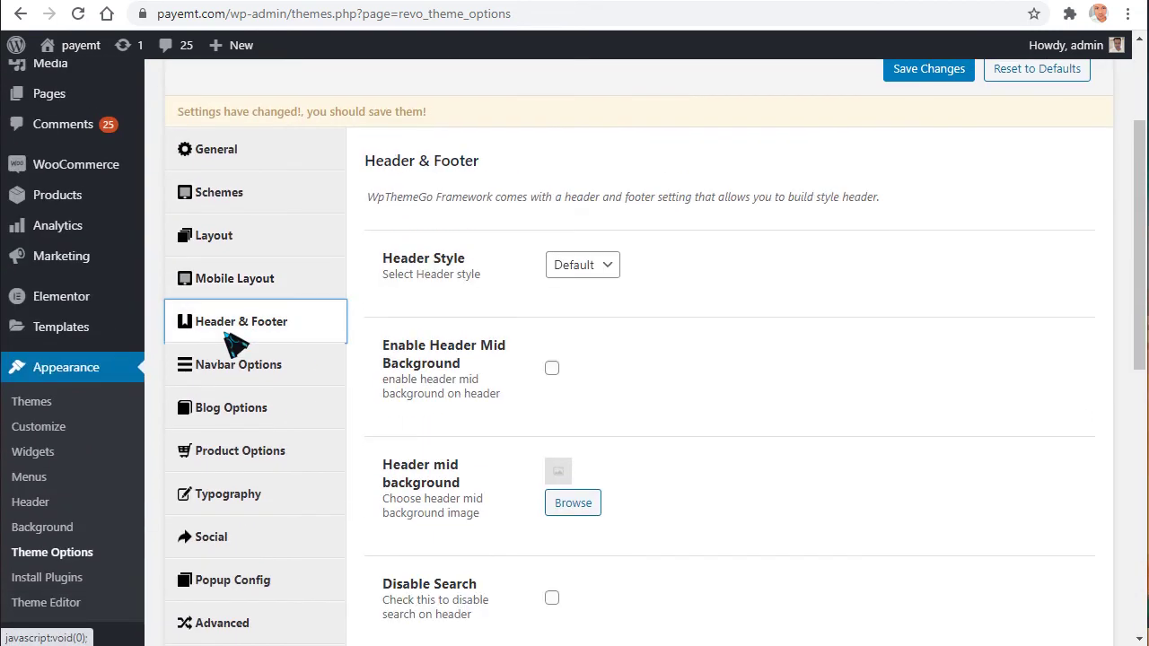
scroll(508, 284, down, 1)
click(606, 212)
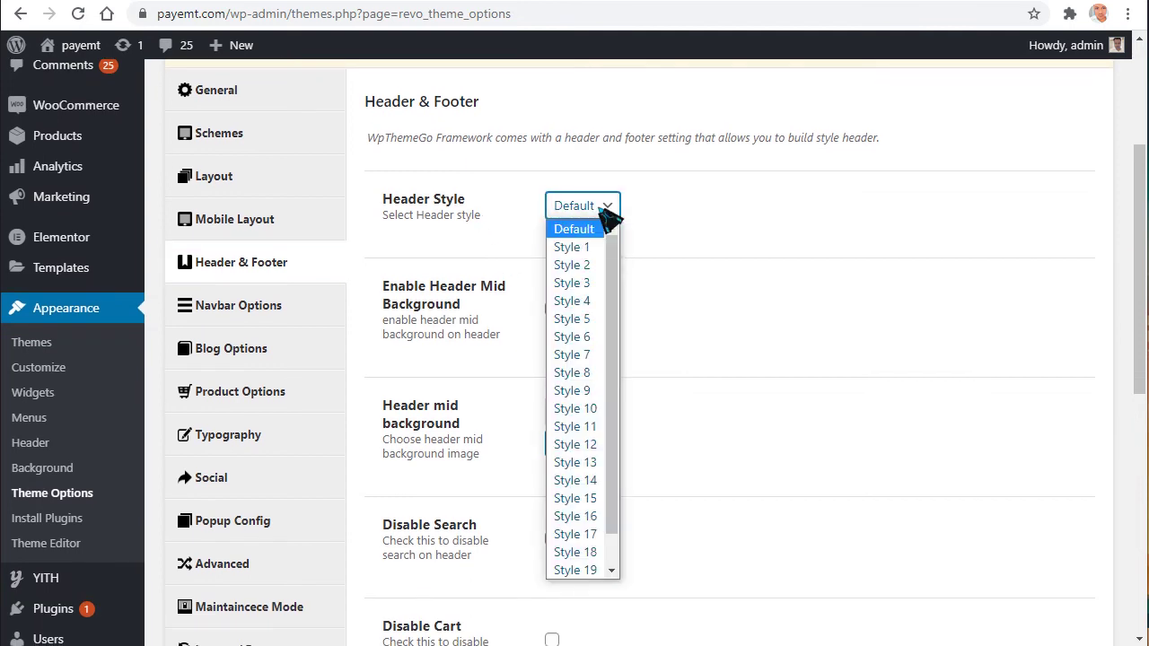
scroll(615, 297, down, 1)
scroll(615, 421, up, 1)
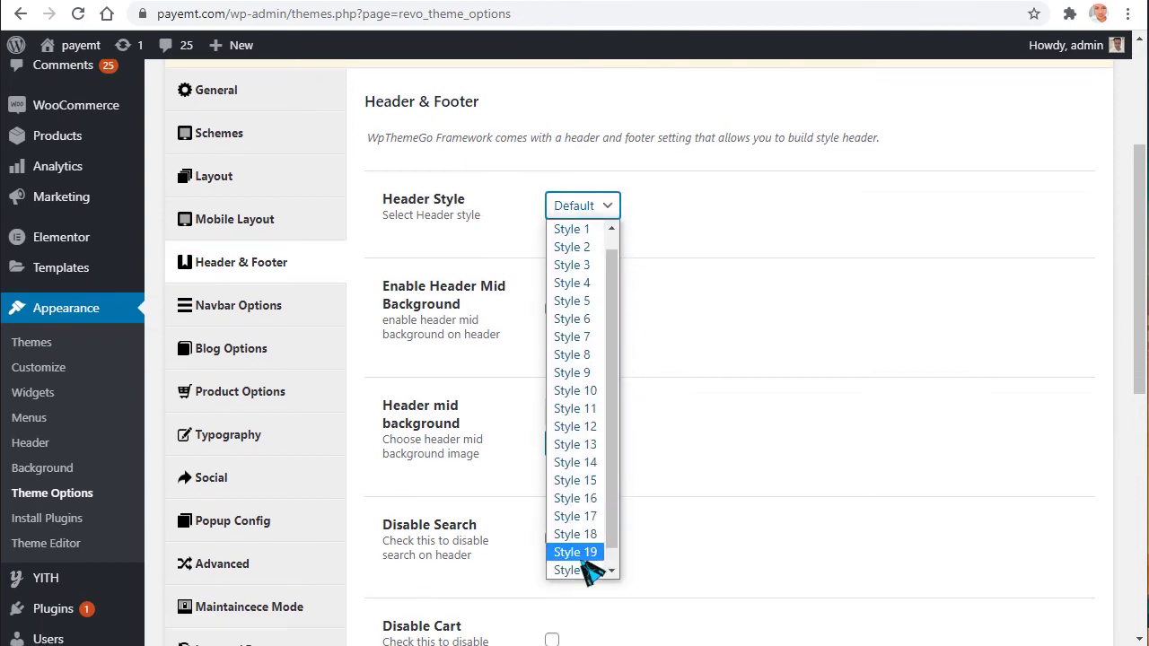
scroll(606, 516, down, 1)
scroll(611, 507, up, 2)
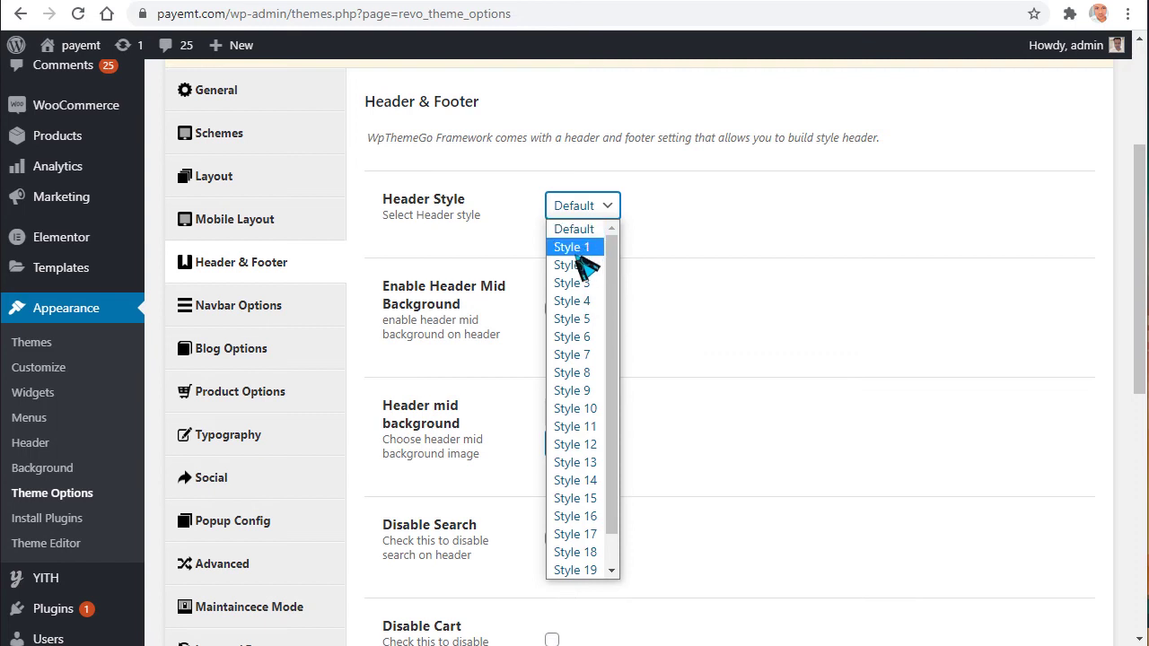
click(661, 238)
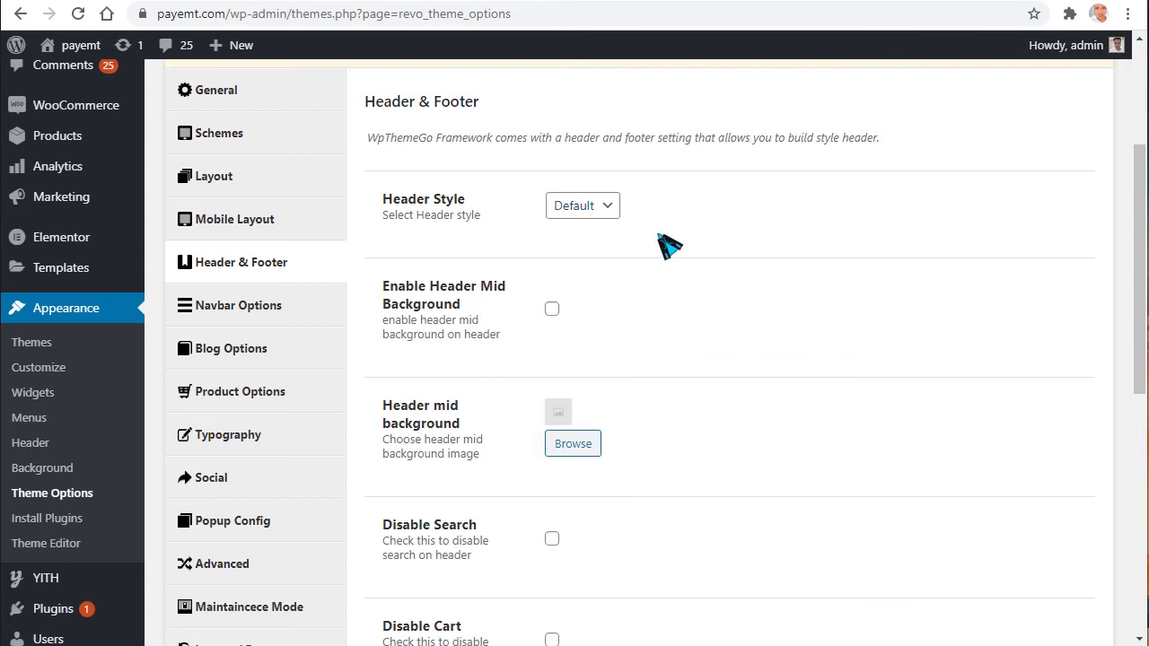
- Review the options for enabling a header mid background and choosing its image
scroll(664, 252, down, 1)
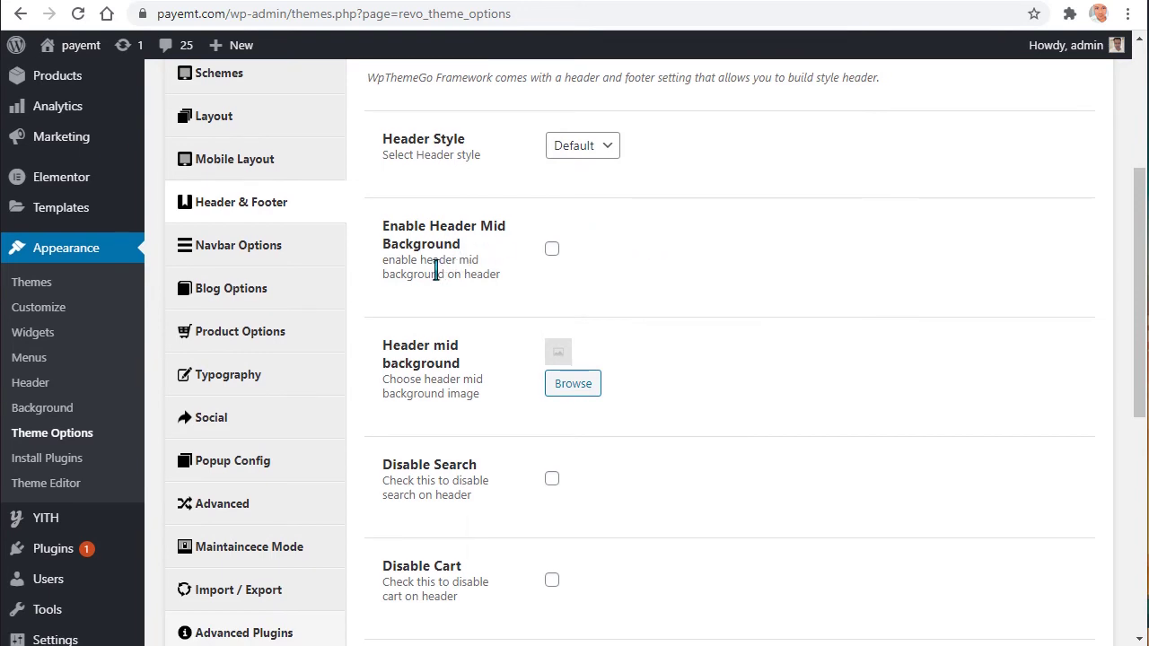
scroll(454, 215, down, 1)
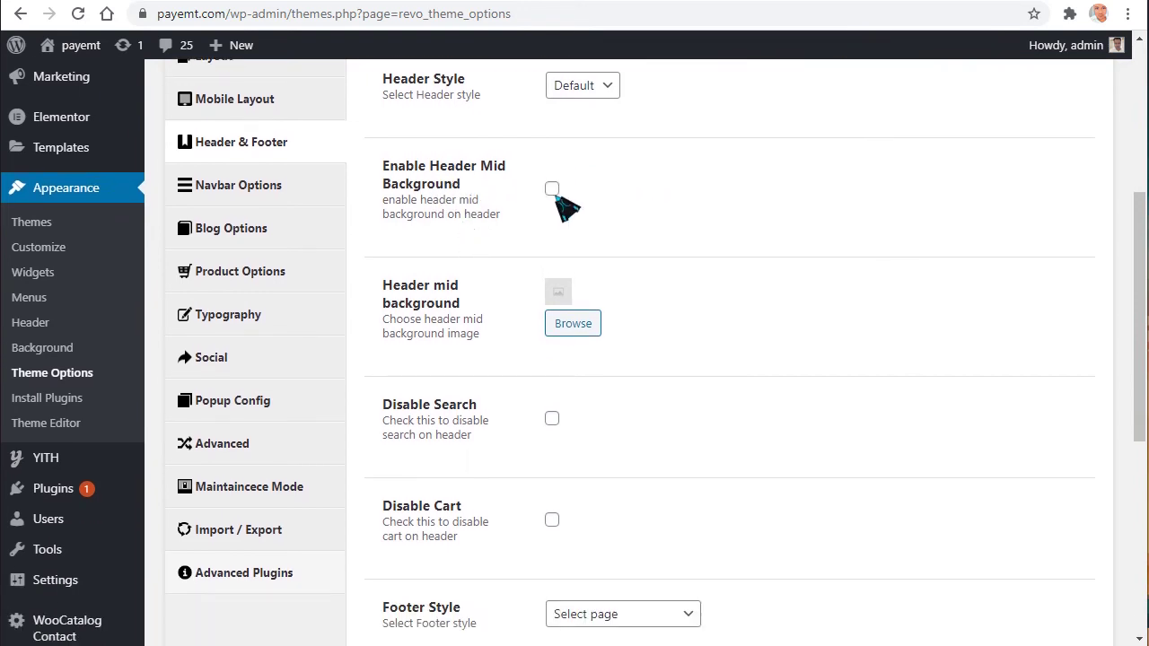
scroll(564, 210, down, 1)
drag(463, 244, 566, 251)
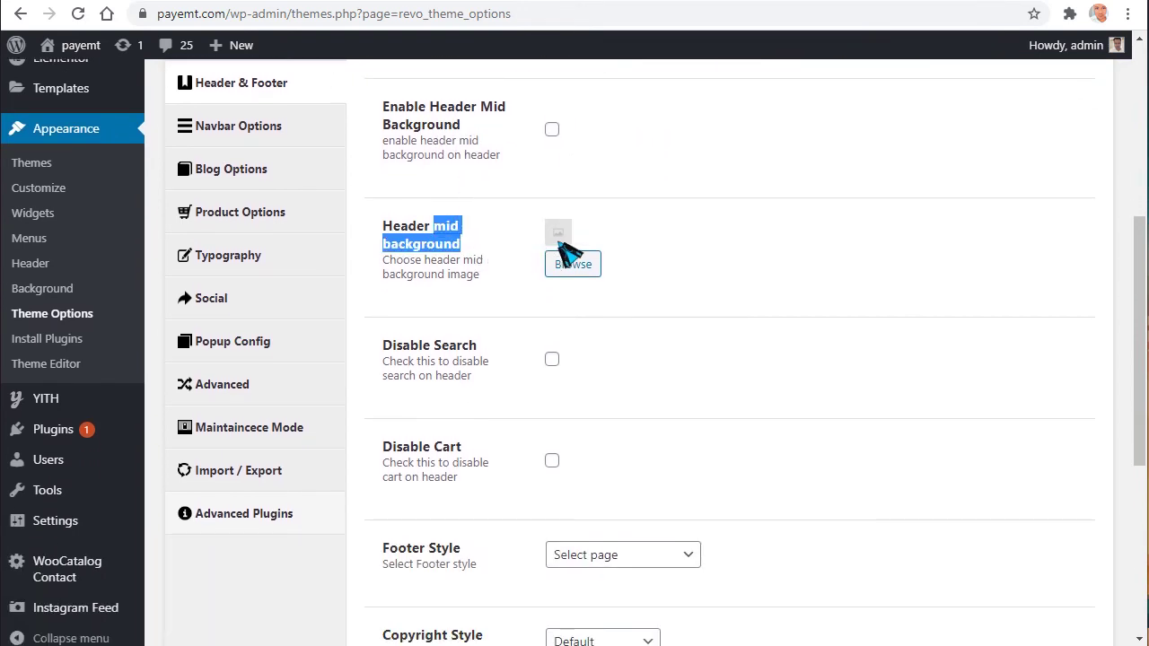
- Review the Disable Search option and locate the search bar it controls in the front page's header, returning to the theme options
scroll(584, 308, down, 1)
drag(395, 269, 492, 267)
click(337, 4)
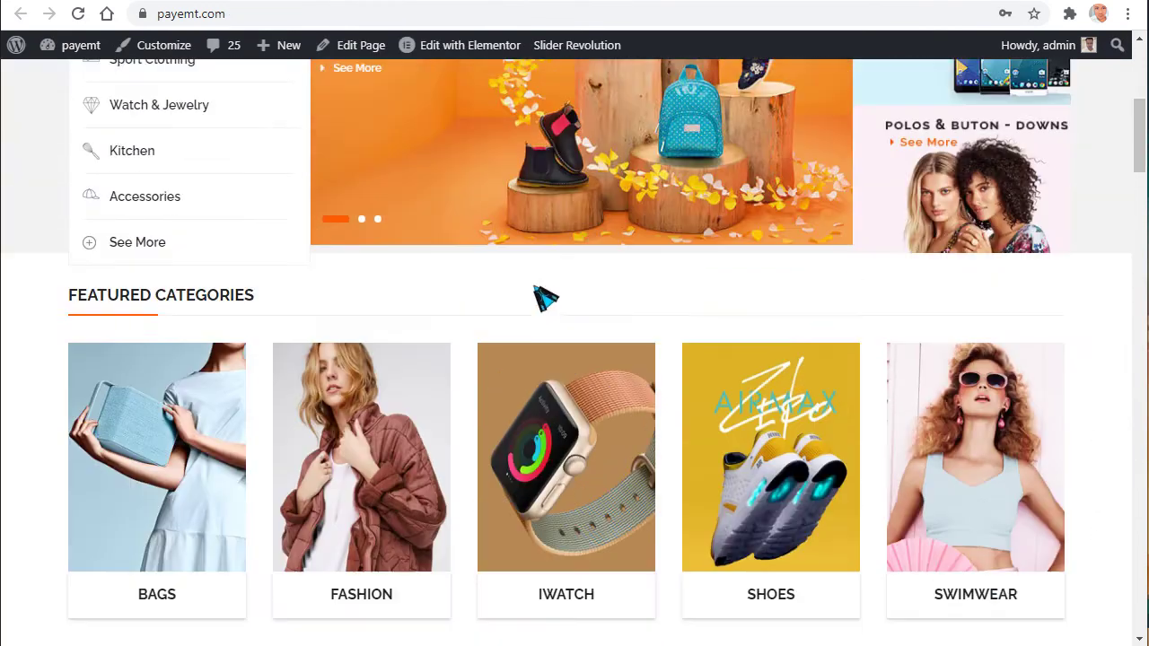
scroll(544, 299, up, 5)
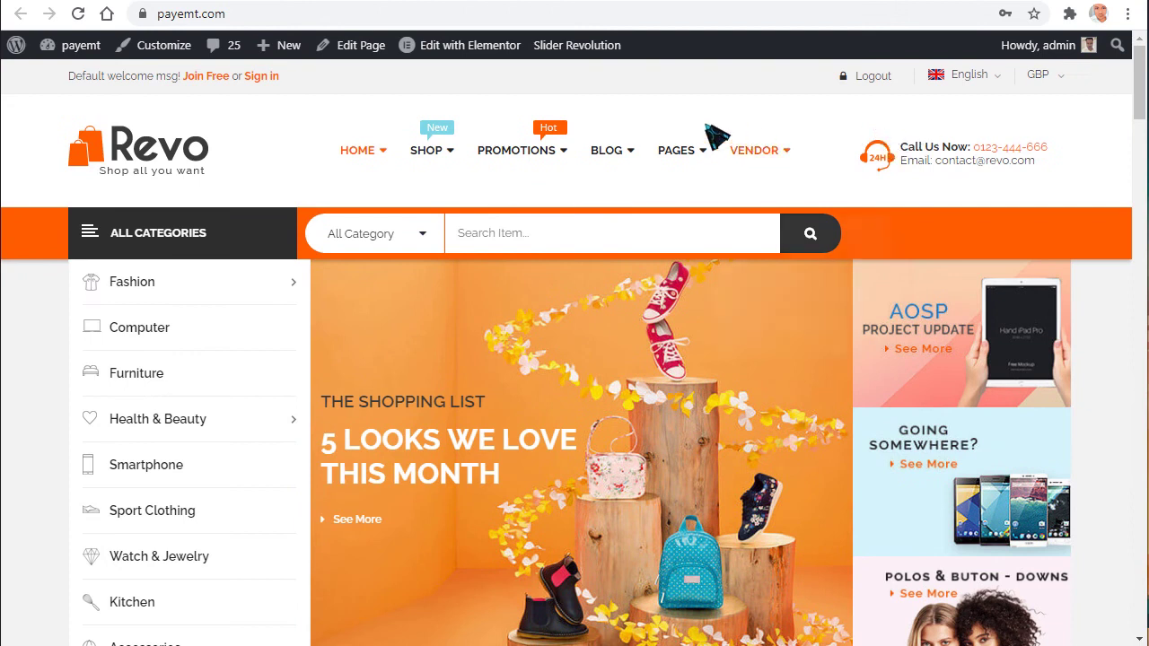
click(503, 244)
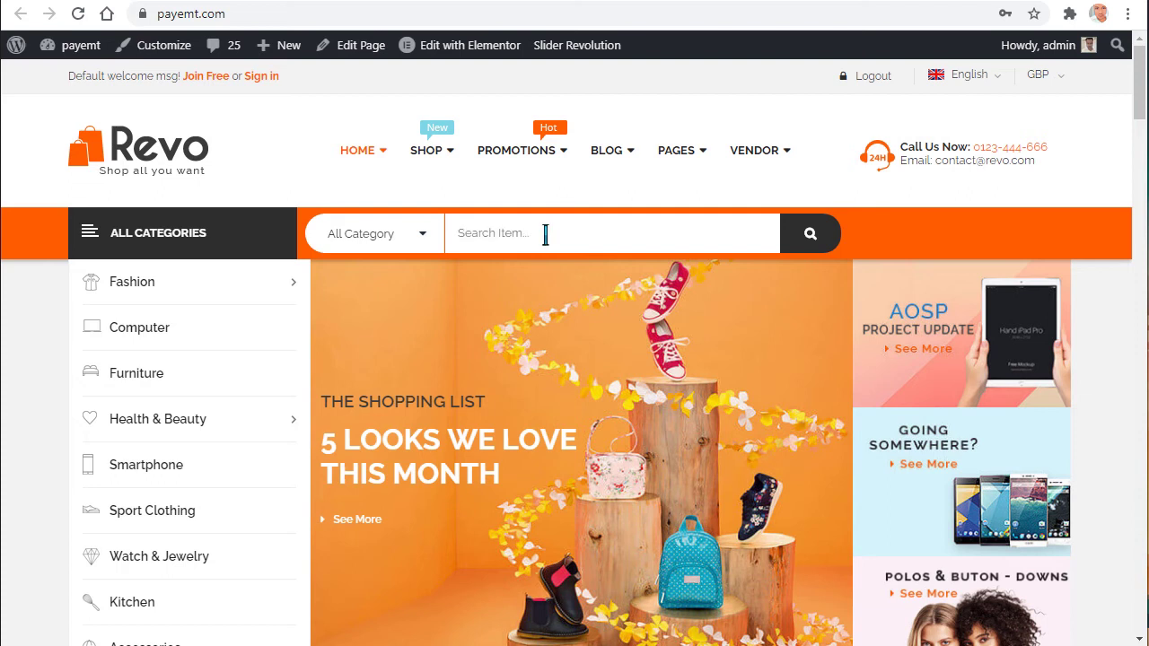
click(149, 4)
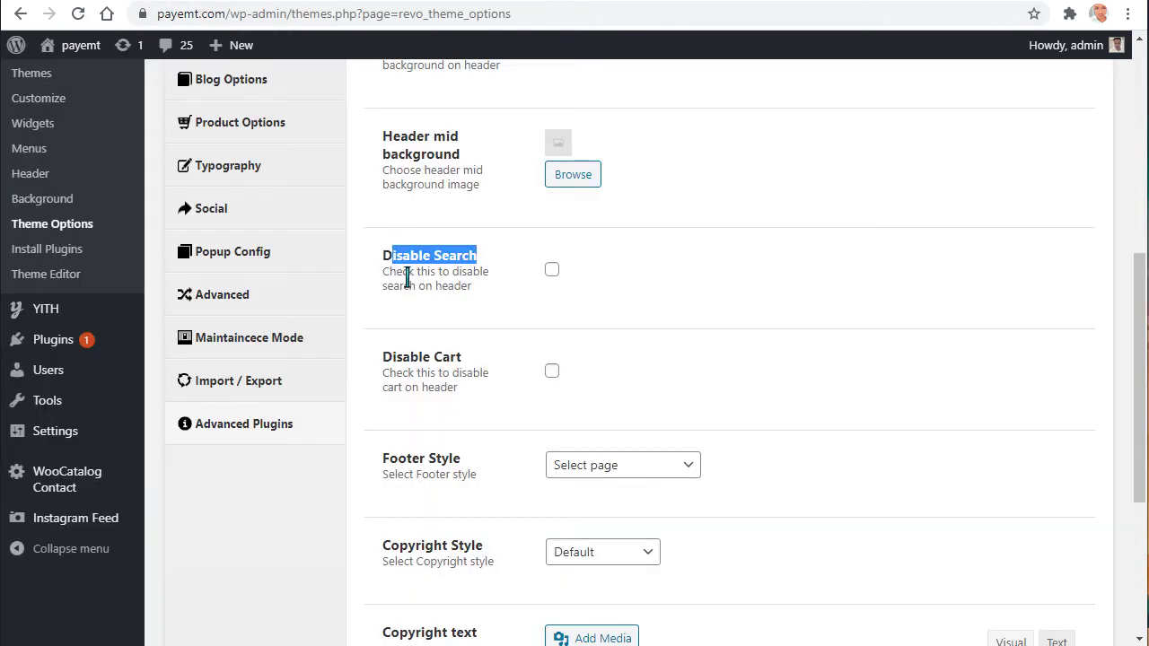
- Set the Footer Style to Footer and the Copyright Style to Style Christmas in the Header & Footer settings
scroll(544, 270, down, 3)
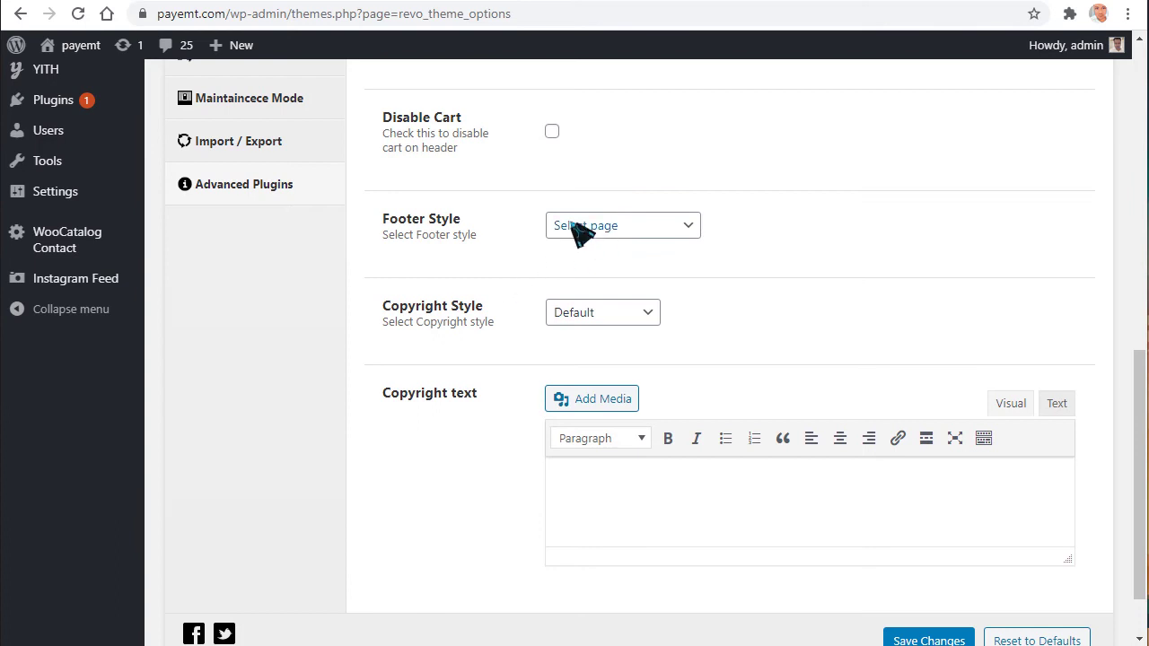
triple_click(396, 232)
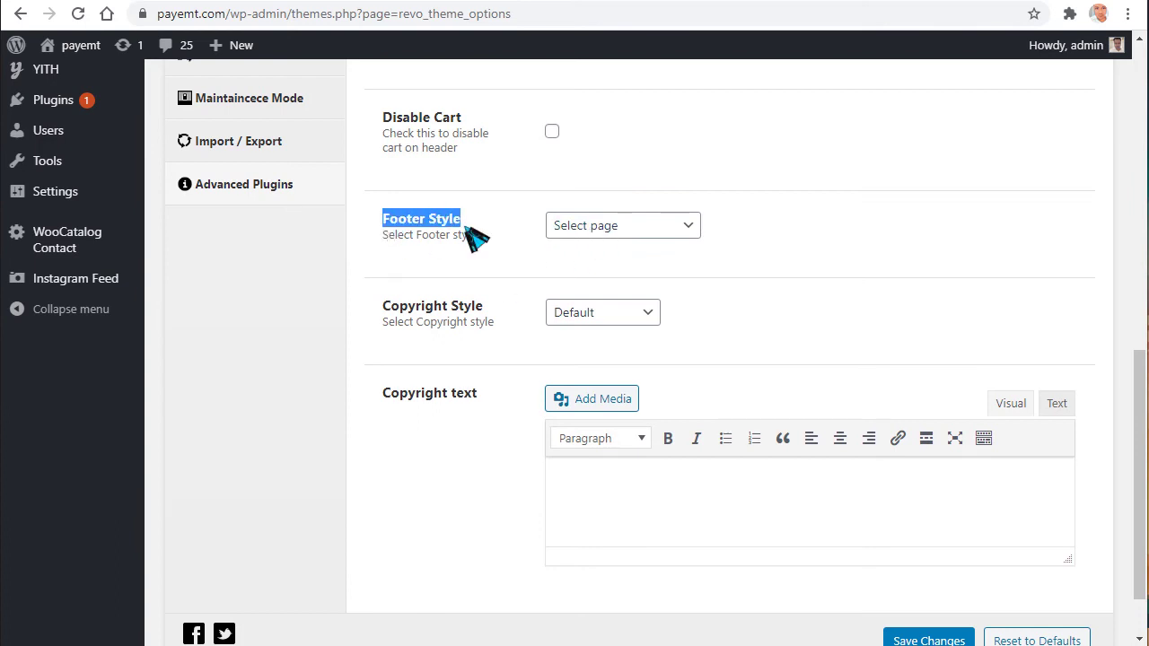
click(677, 226)
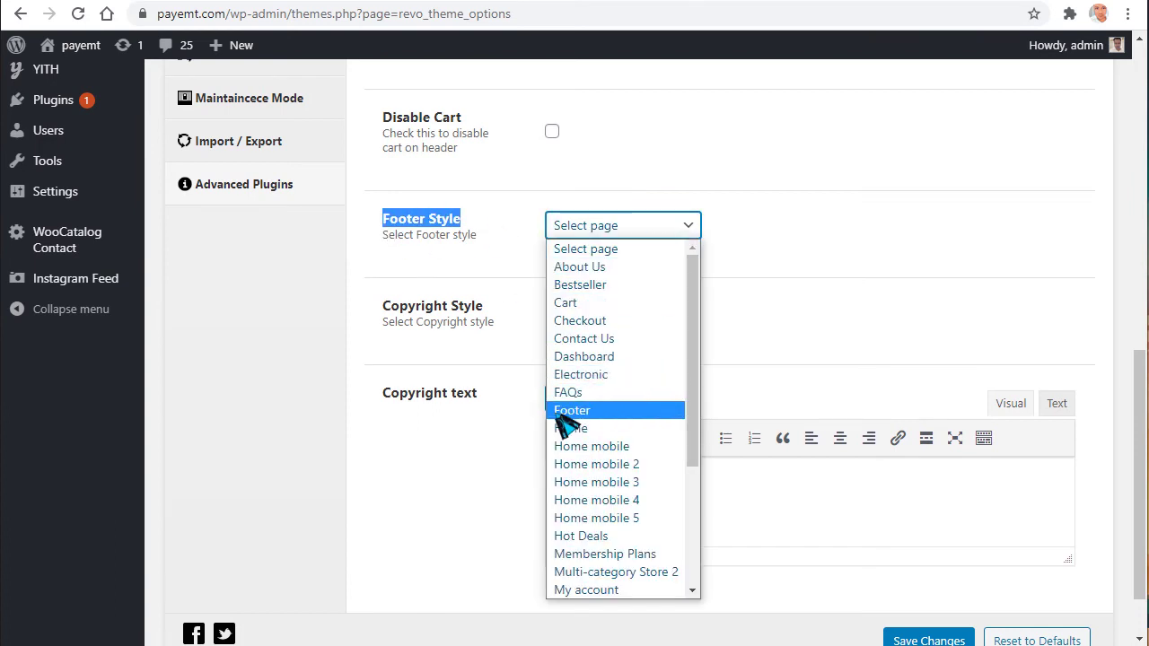
click(584, 414)
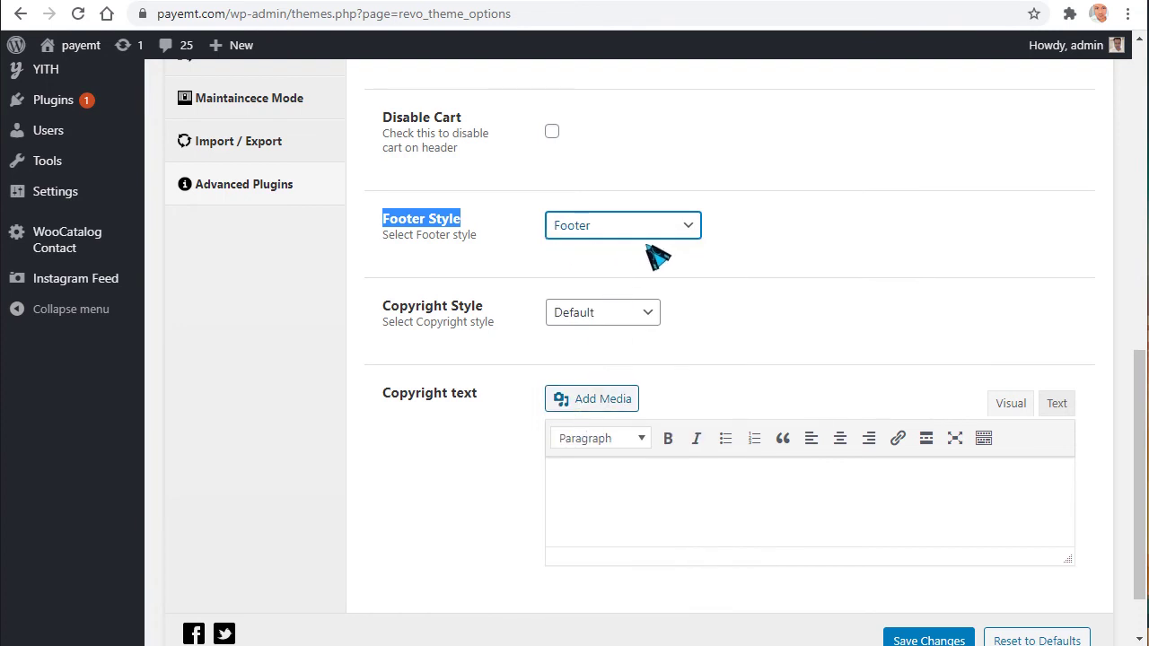
click(628, 314)
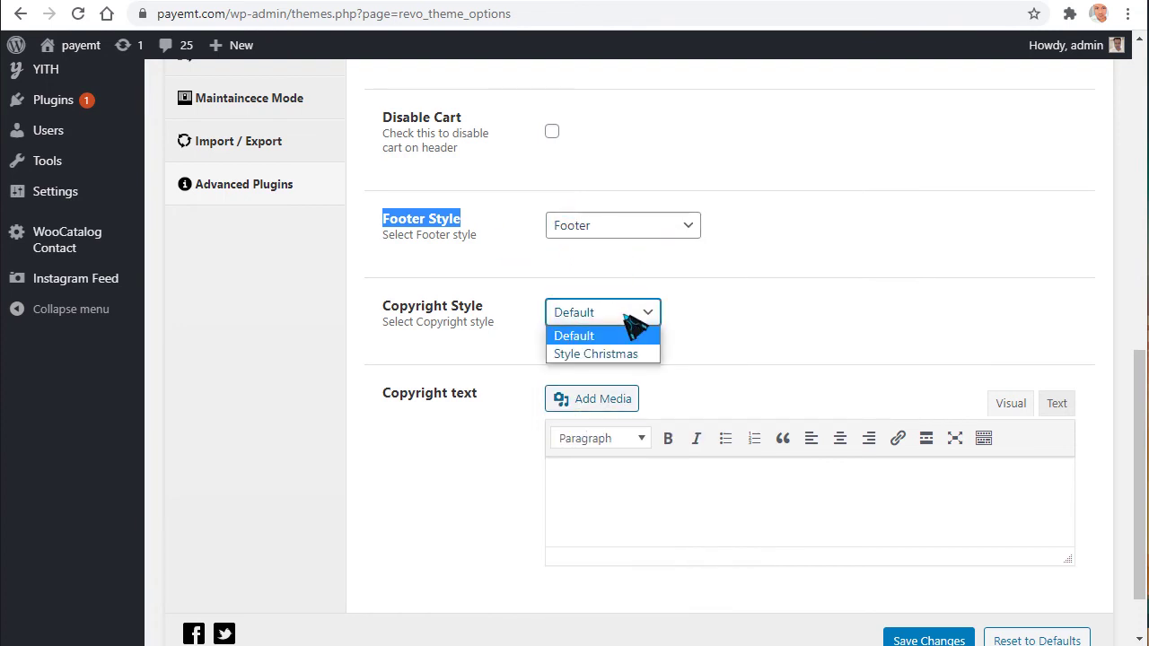
click(612, 356)
scroll(606, 409, down, 2)
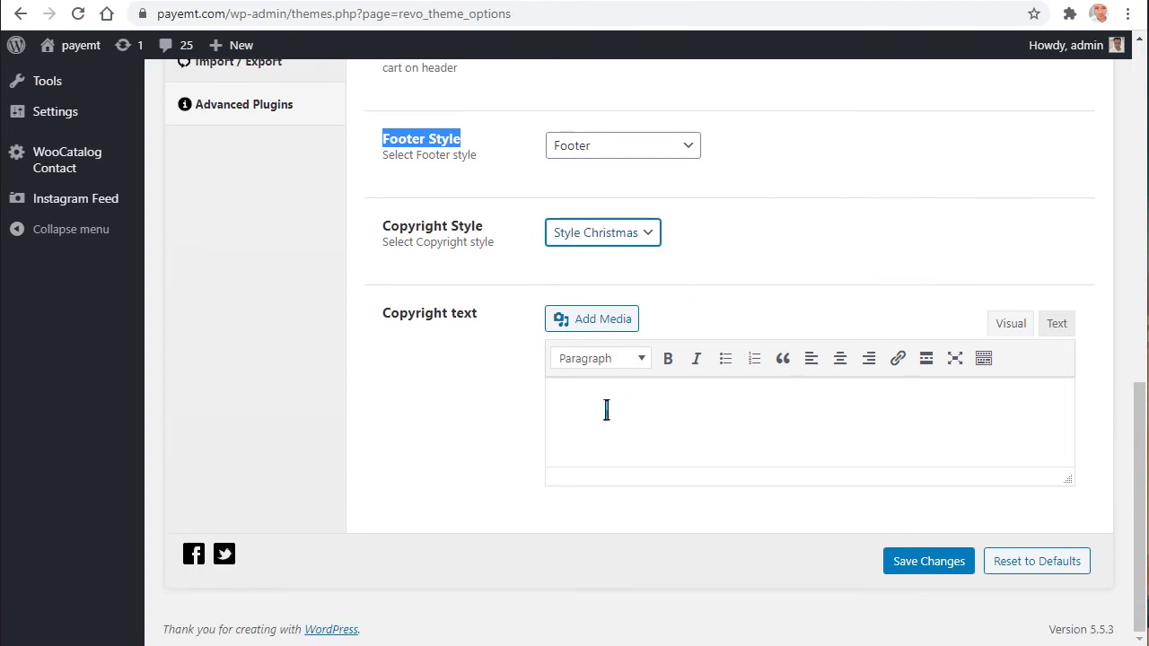
click(608, 416)
- Review the Disable Cart option in the Header & Footer settings
scroll(628, 505, up, 4)
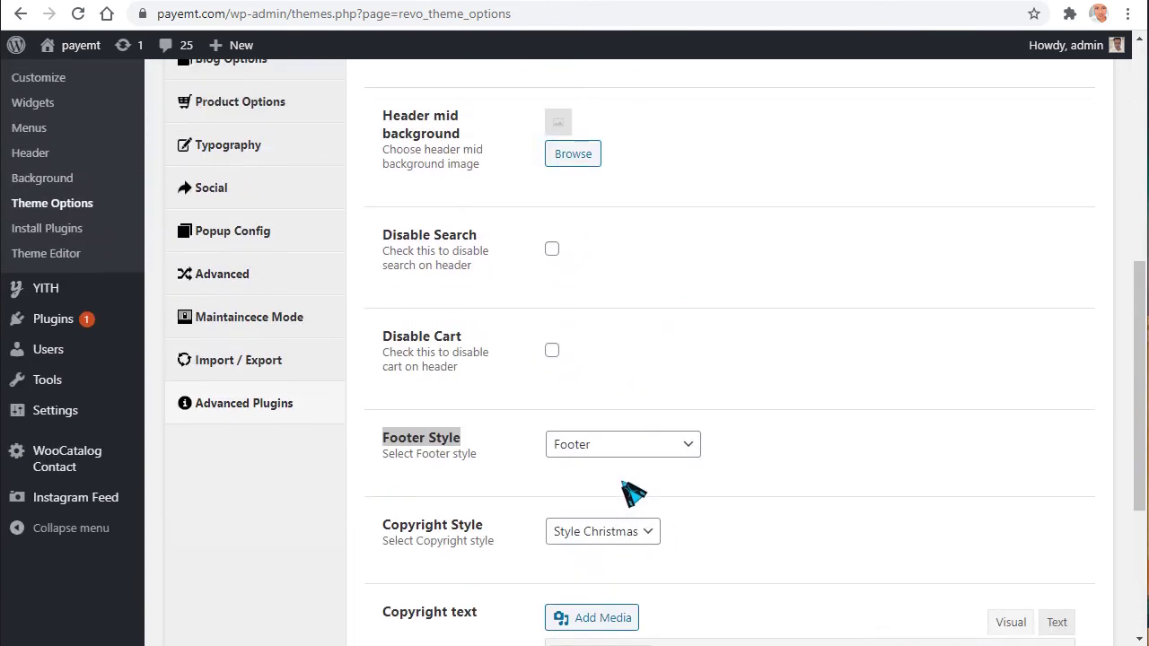
scroll(639, 490, up, 2)
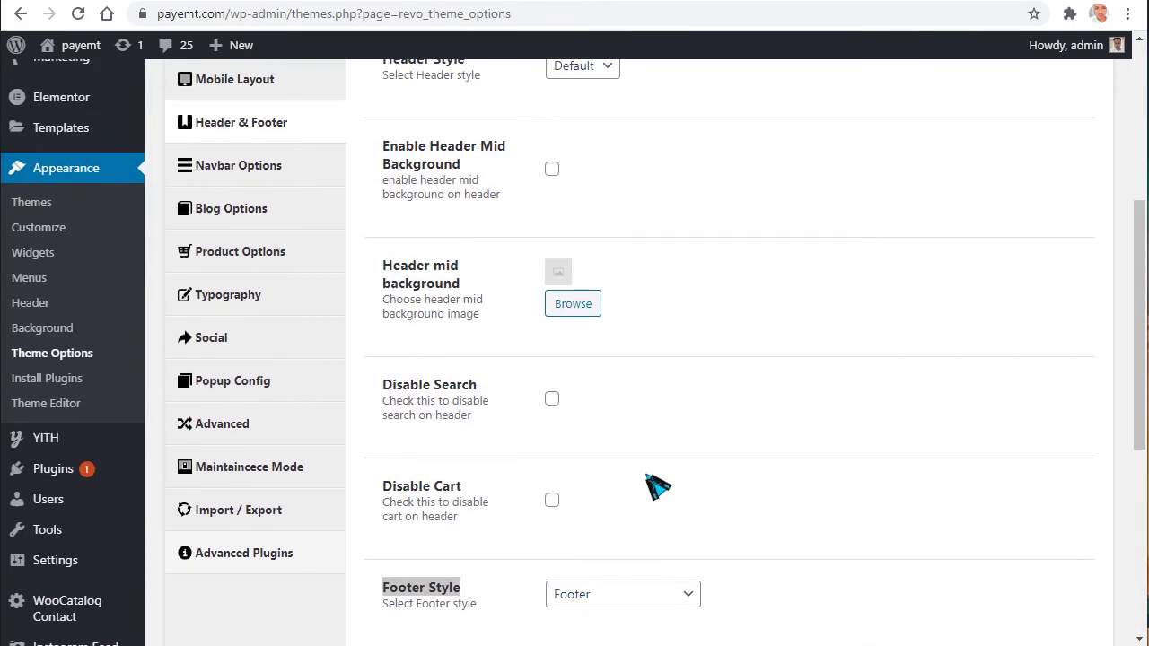
double_click(447, 486)
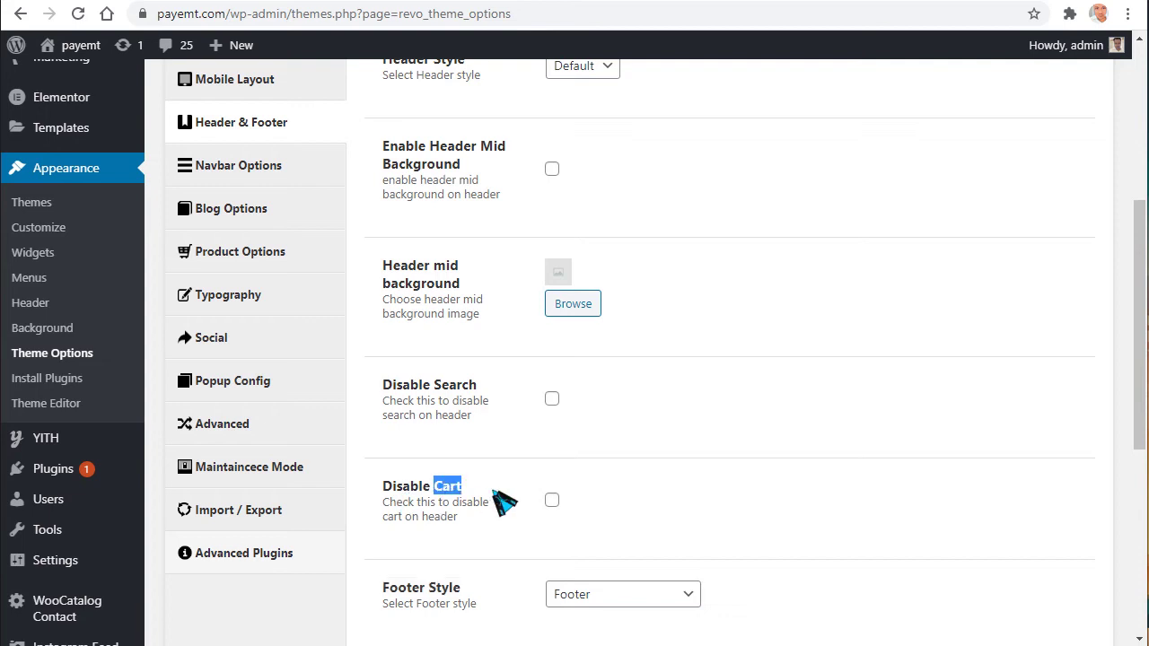
scroll(485, 493, up, 1)
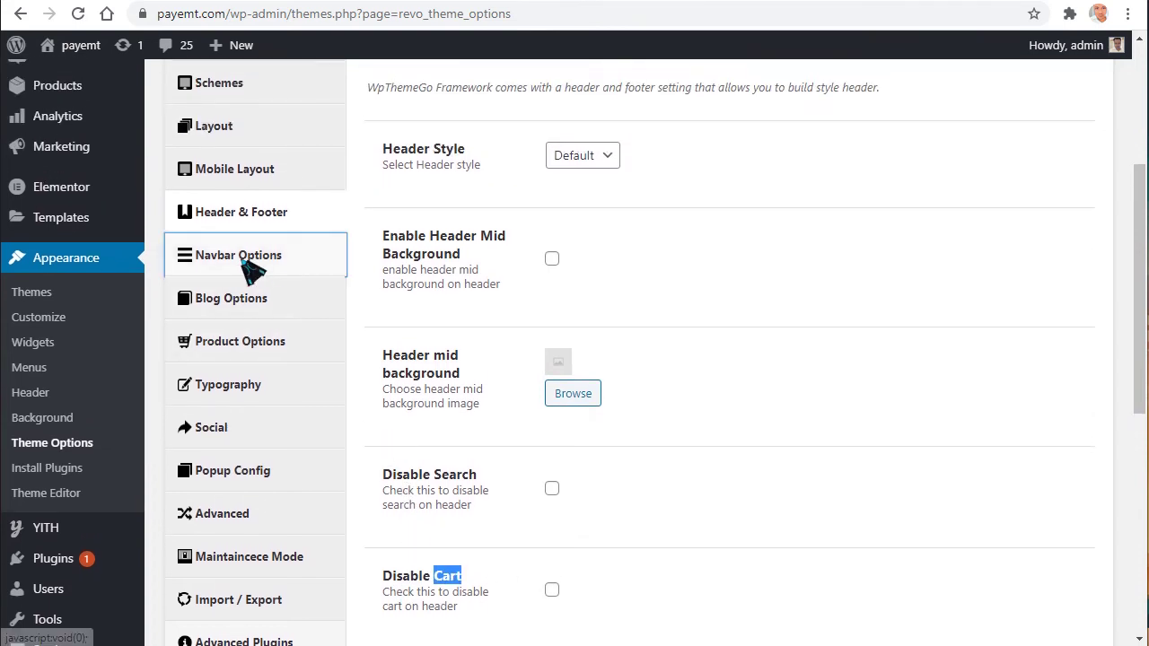
- In the Navbar Options, select Primary Menu and Primary Menu1 as mega menu locations and activate the sticky menu
click(251, 267)
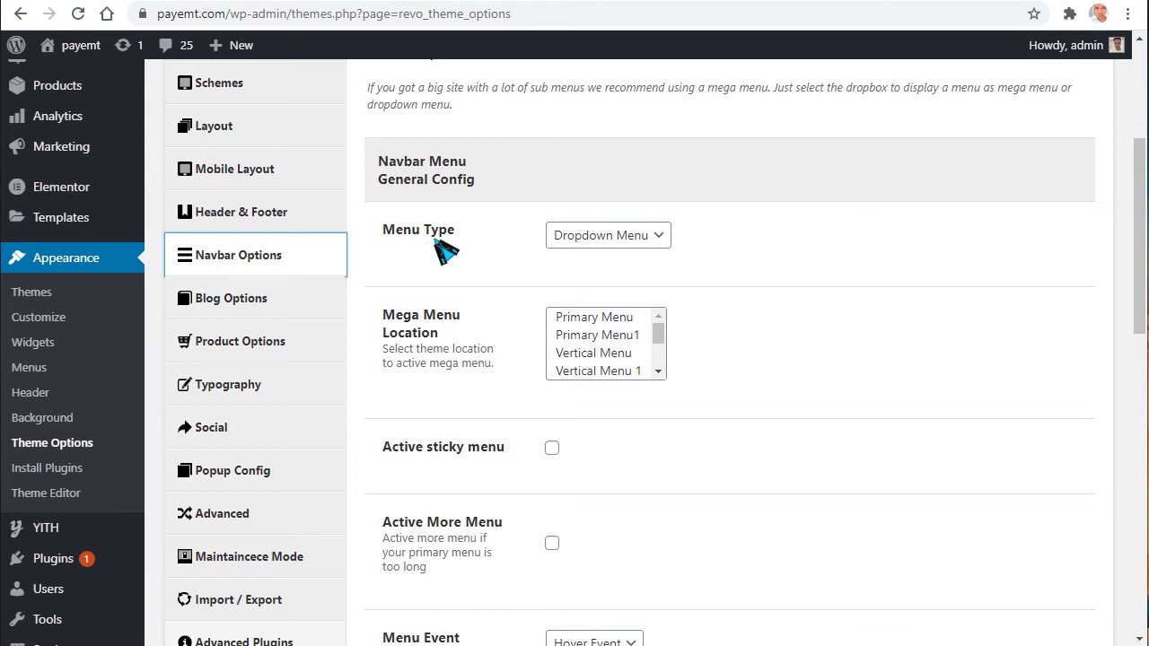
click(609, 318)
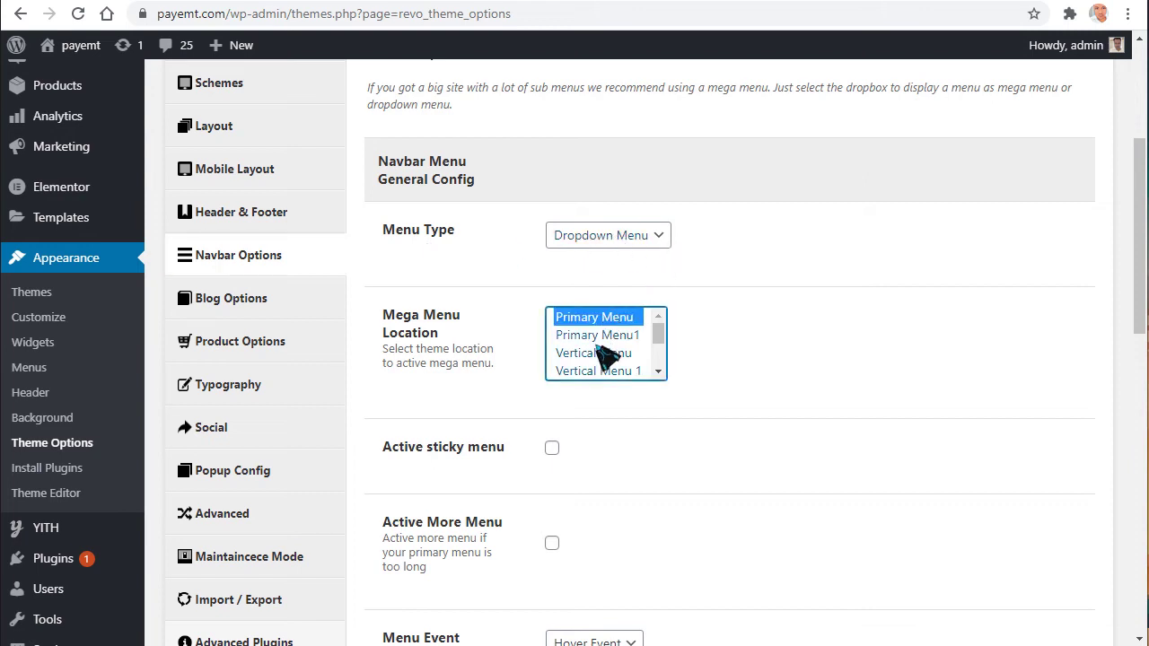
click(600, 336)
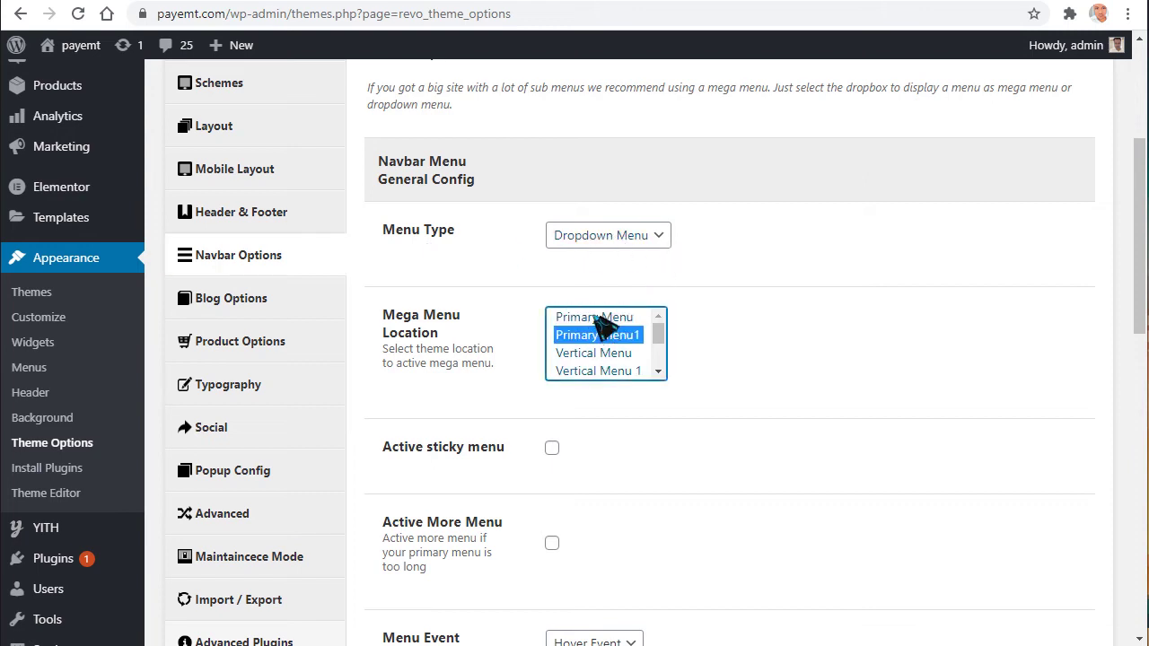
ctrl+click(594, 317)
scroll(466, 384, down, 3)
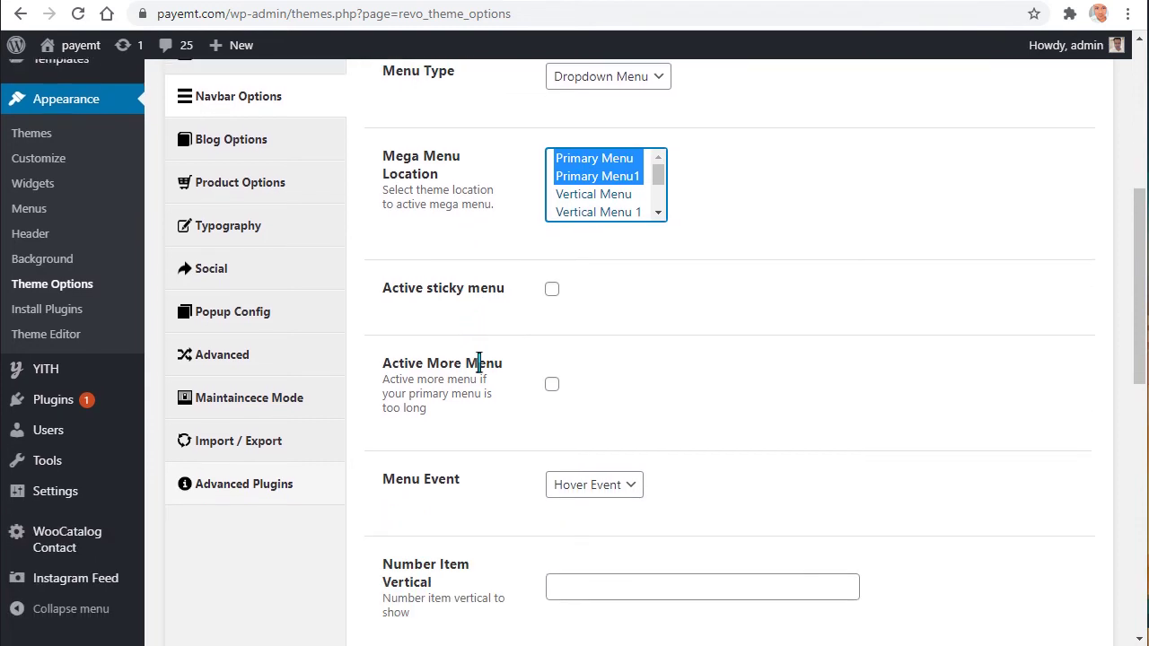
click(551, 239)
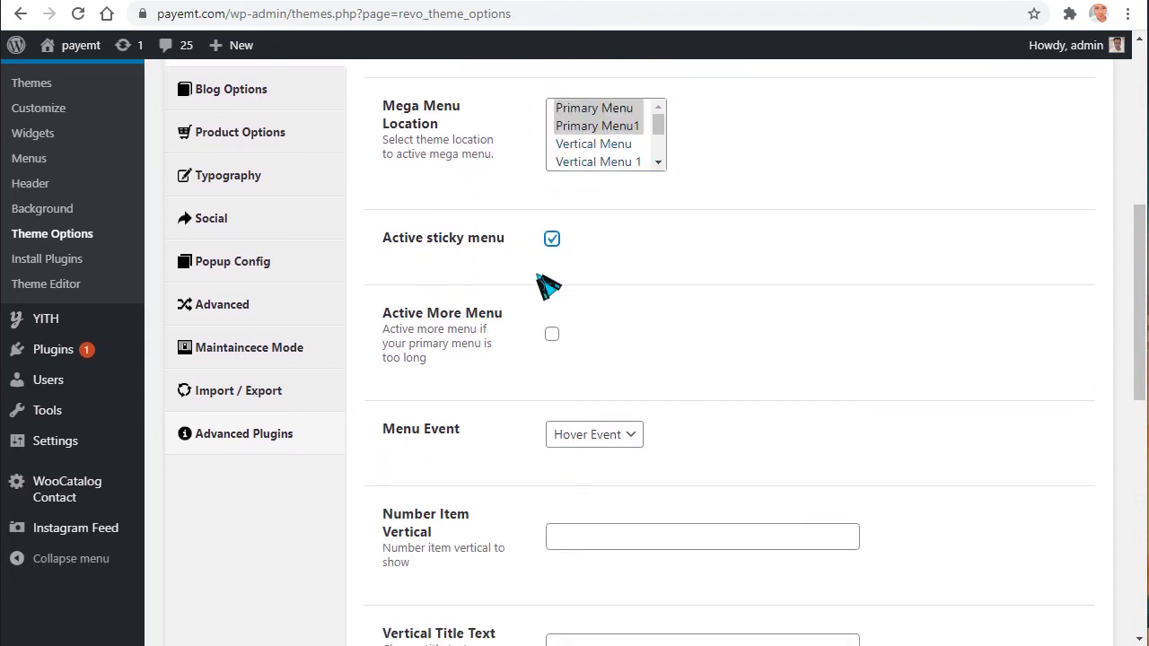
- Review the Menu Event option and examine how the Shop and Promotions submenus open on the front page, returning to the theme options
scroll(546, 295, down, 2)
scroll(558, 290, down, 1)
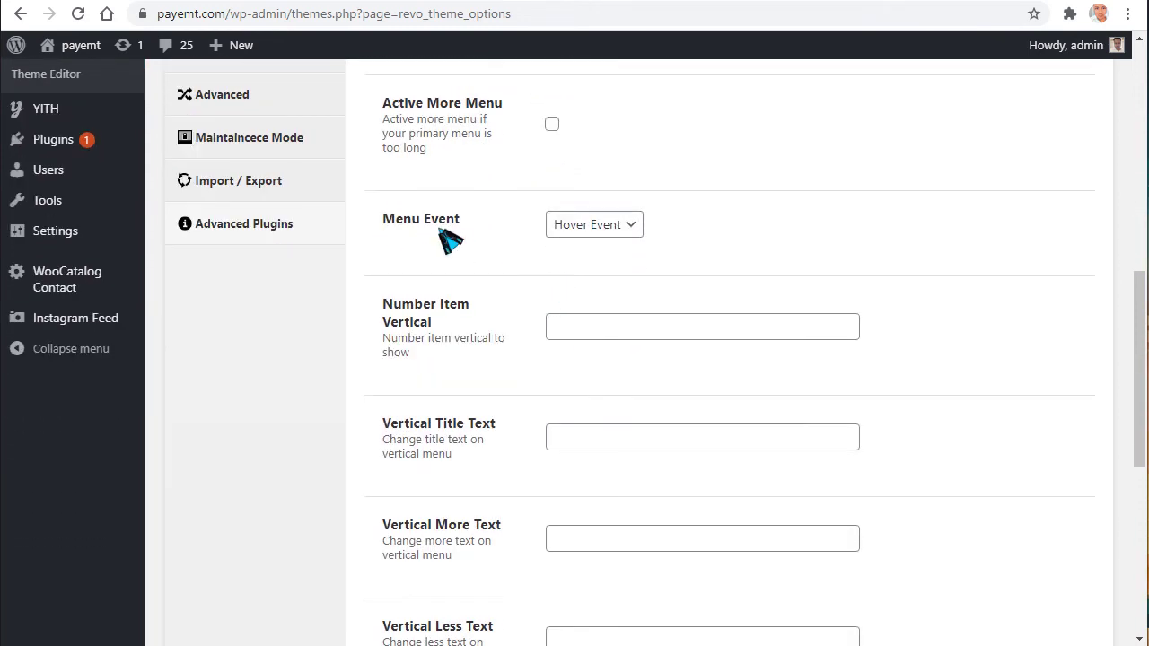
scroll(592, 292, down, 1)
scroll(579, 283, down, 1)
click(626, 135)
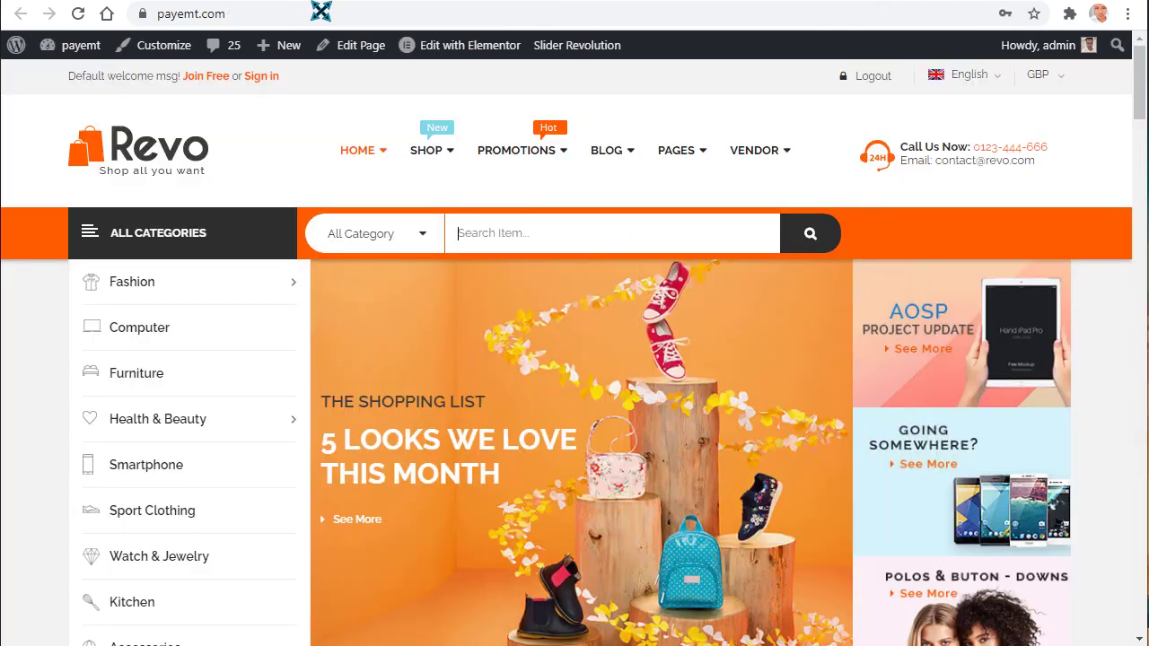
mouse_move(420, 151)
mouse_move(435, 302)
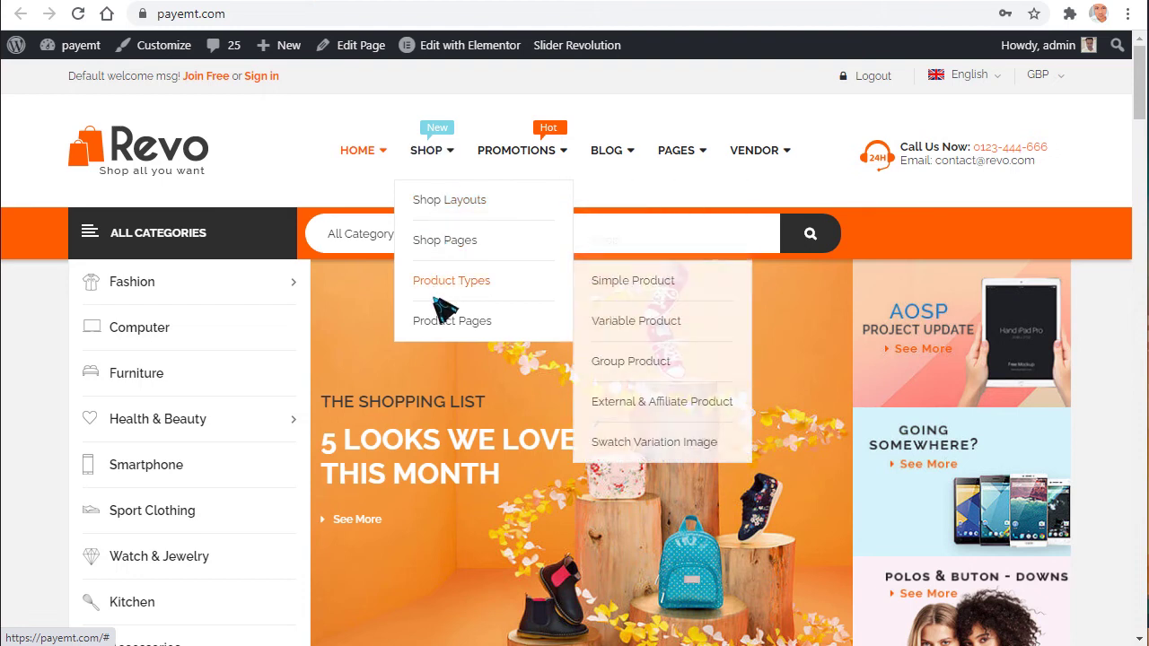
mouse_move(454, 326)
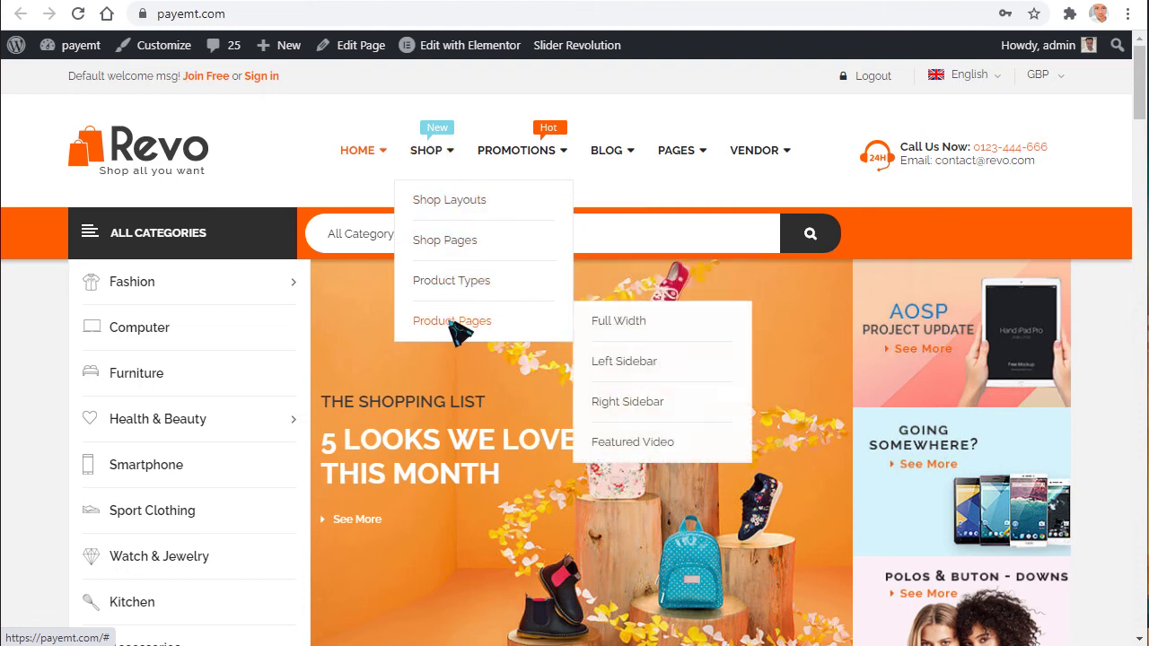
mouse_move(521, 170)
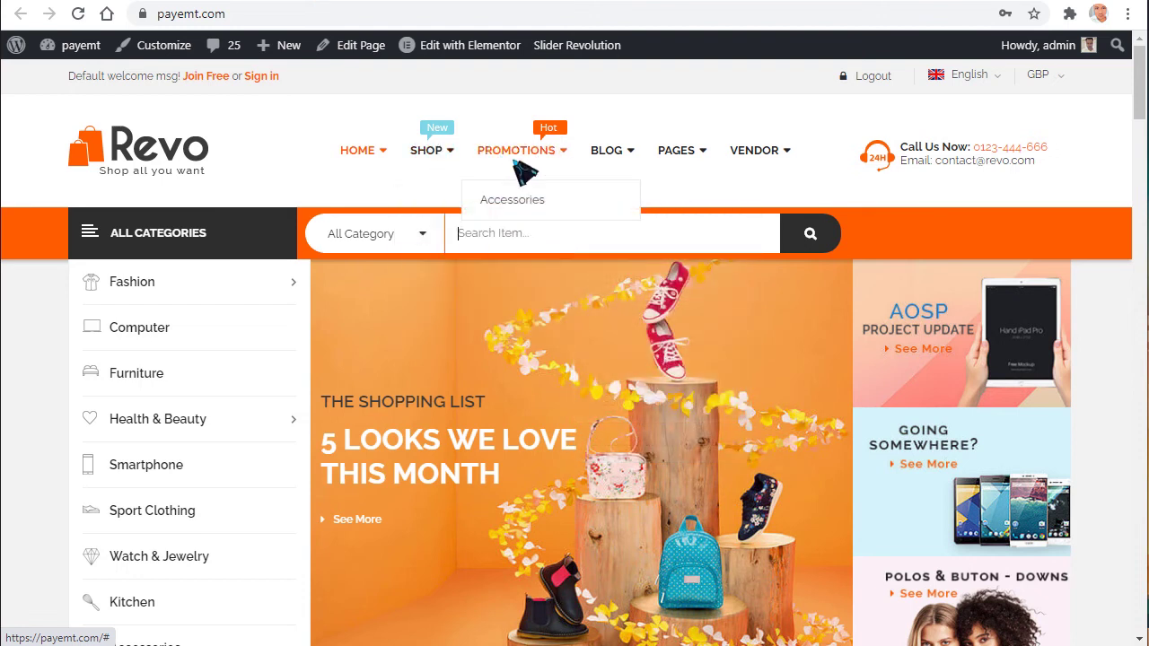
mouse_move(464, 159)
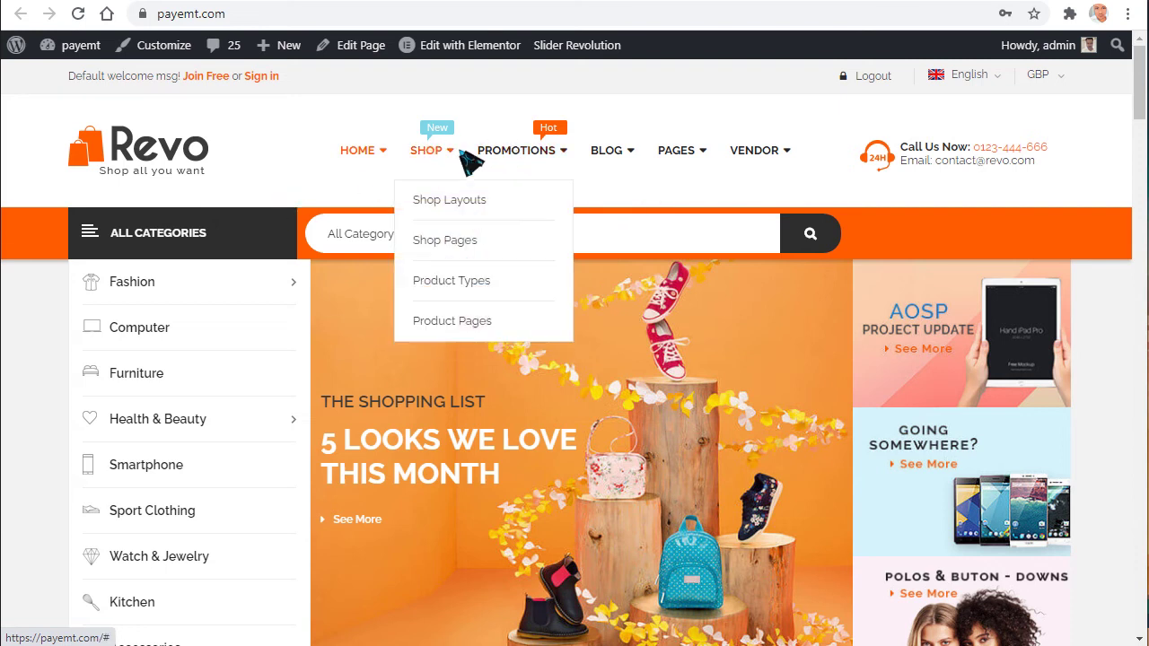
click(129, 3)
- Set the Menu Event to Click Event and the Mobile & Responsive Menu Location to Mobile Menu 1
click(610, 136)
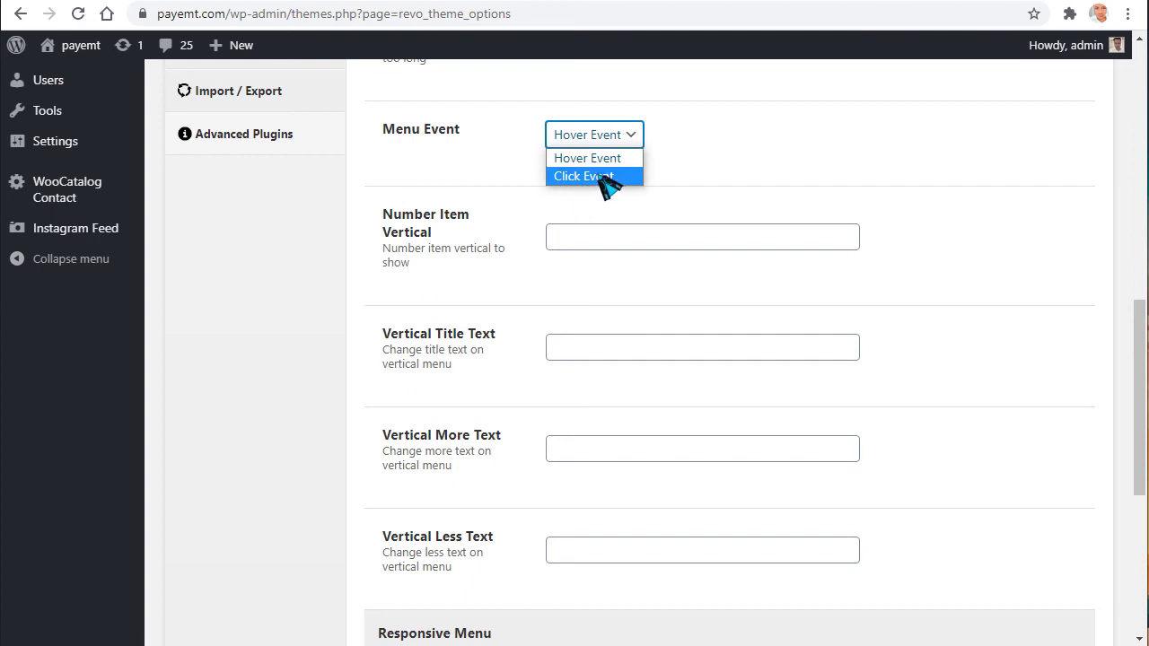
click(609, 178)
scroll(618, 184, down, 2)
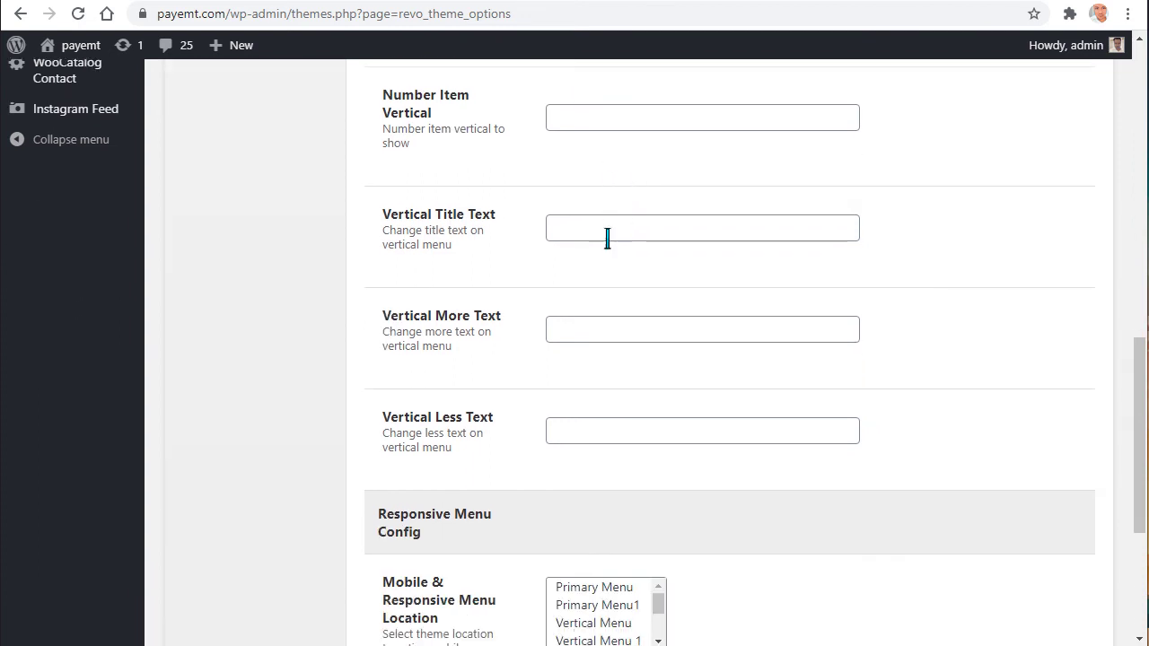
scroll(606, 238, down, 1)
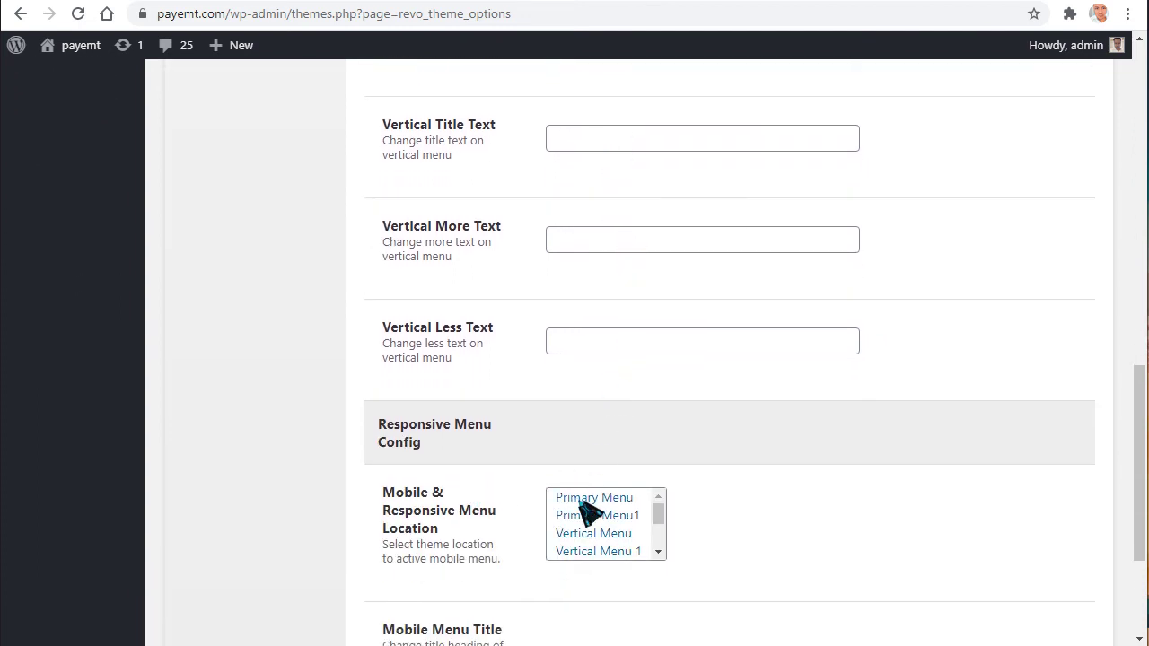
scroll(592, 529, down, 1)
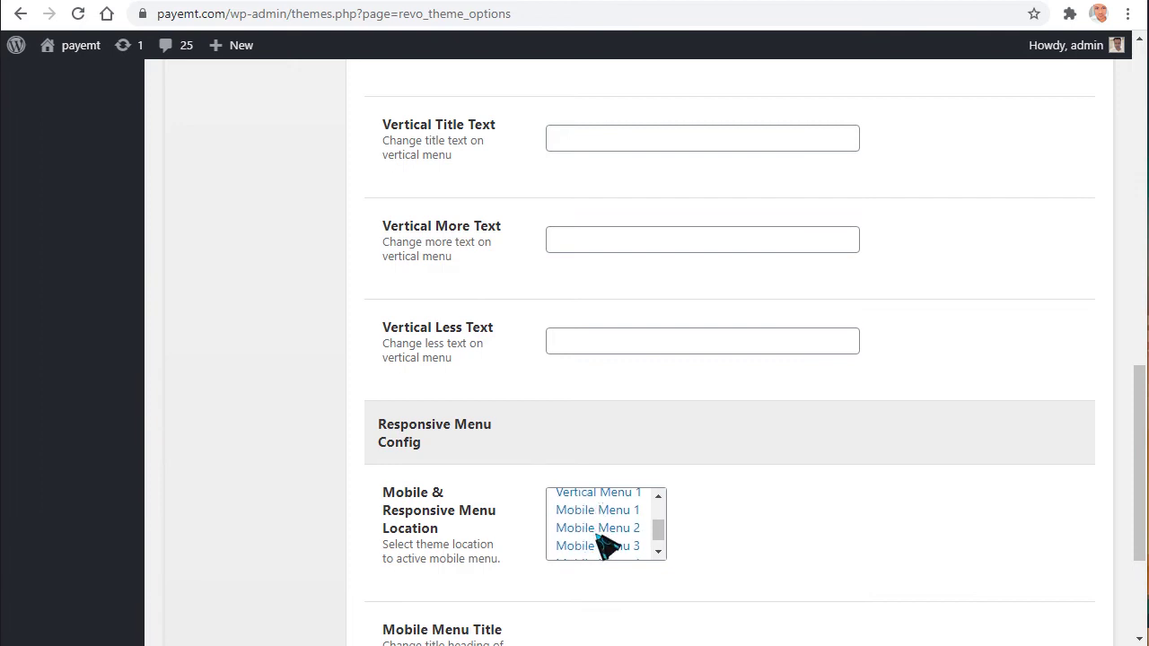
scroll(603, 544, up, 1)
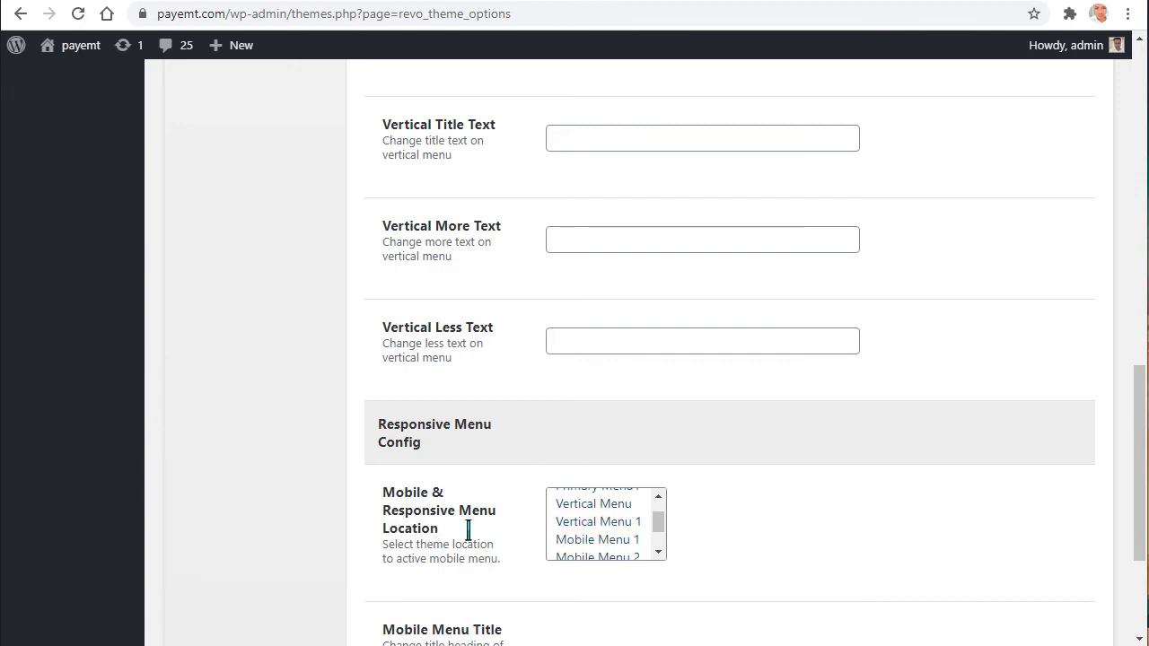
scroll(607, 531, down, 1)
scroll(611, 530, up, 1)
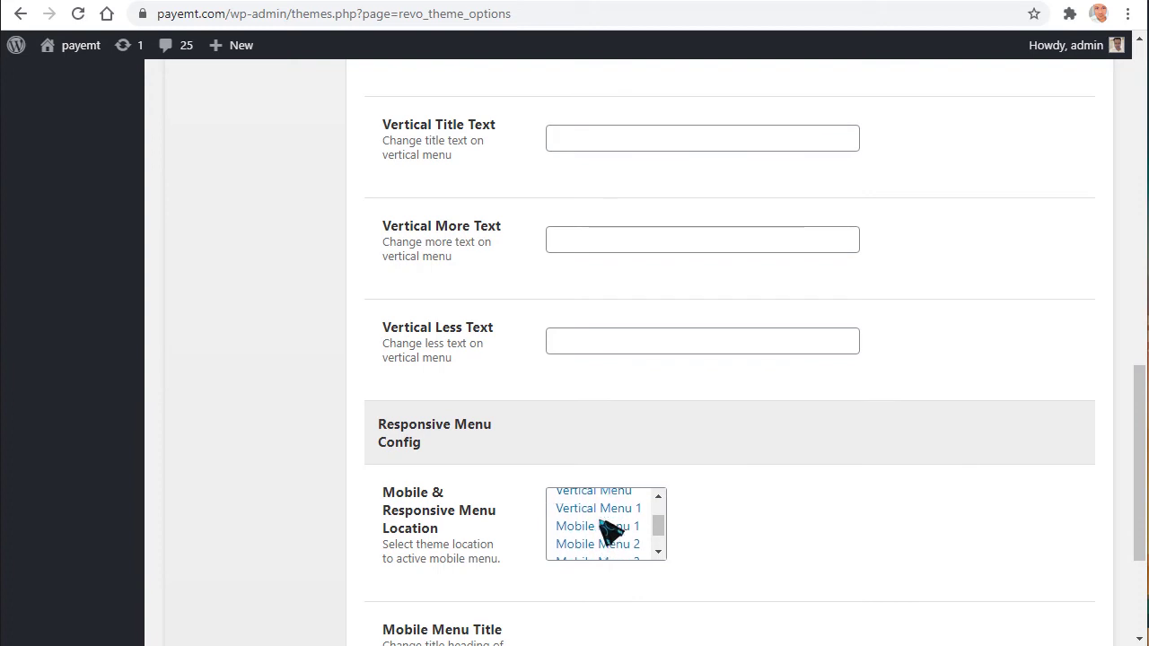
click(594, 539)
scroll(513, 546, down, 1)
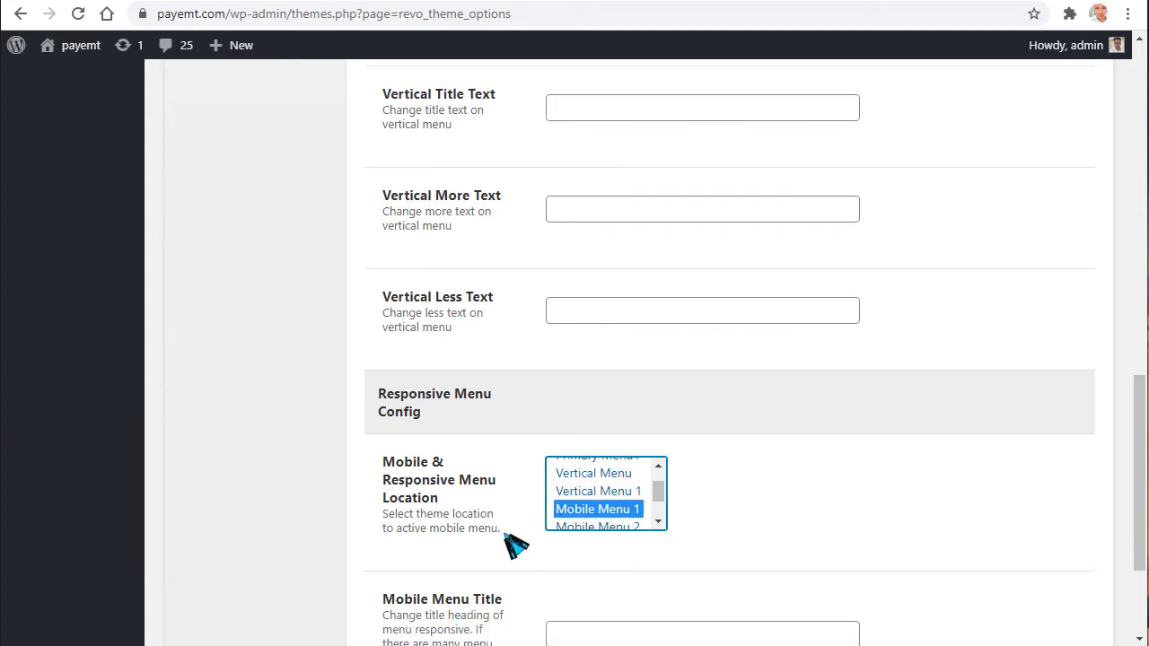
- Review the remaining responsive menu settings and the sidebar, layout and column choices in the Blog Options
scroll(566, 449, down, 2)
scroll(725, 500, down, 2)
scroll(724, 531, up, 1)
scroll(583, 484, up, 9)
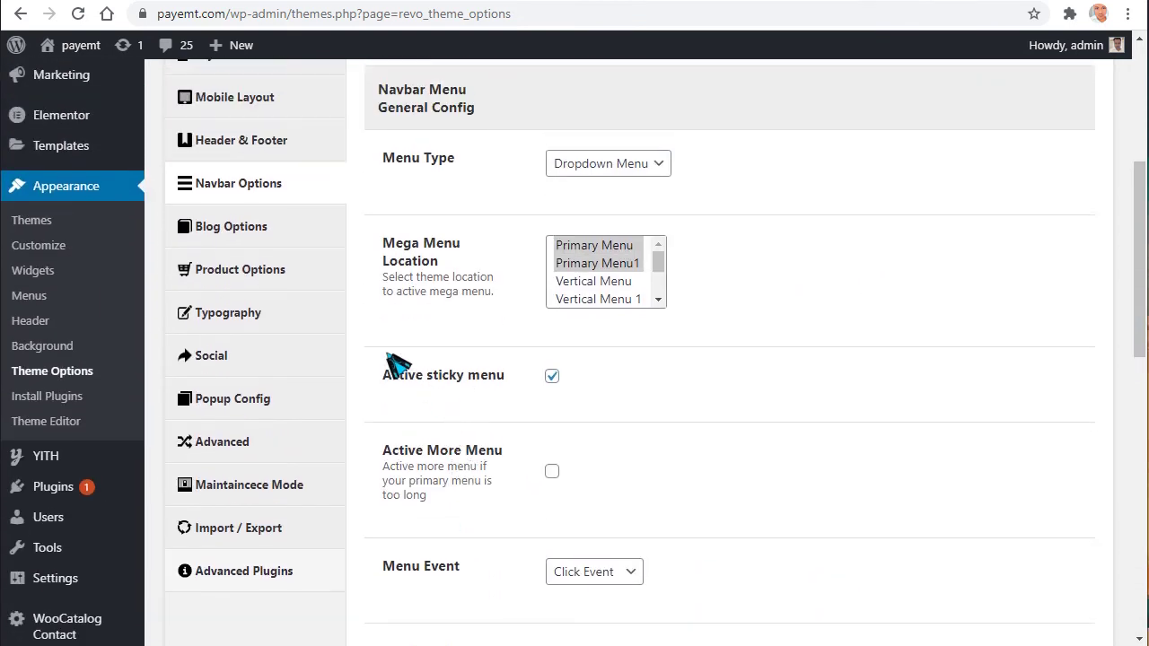
click(244, 236)
scroll(539, 287, up, 2)
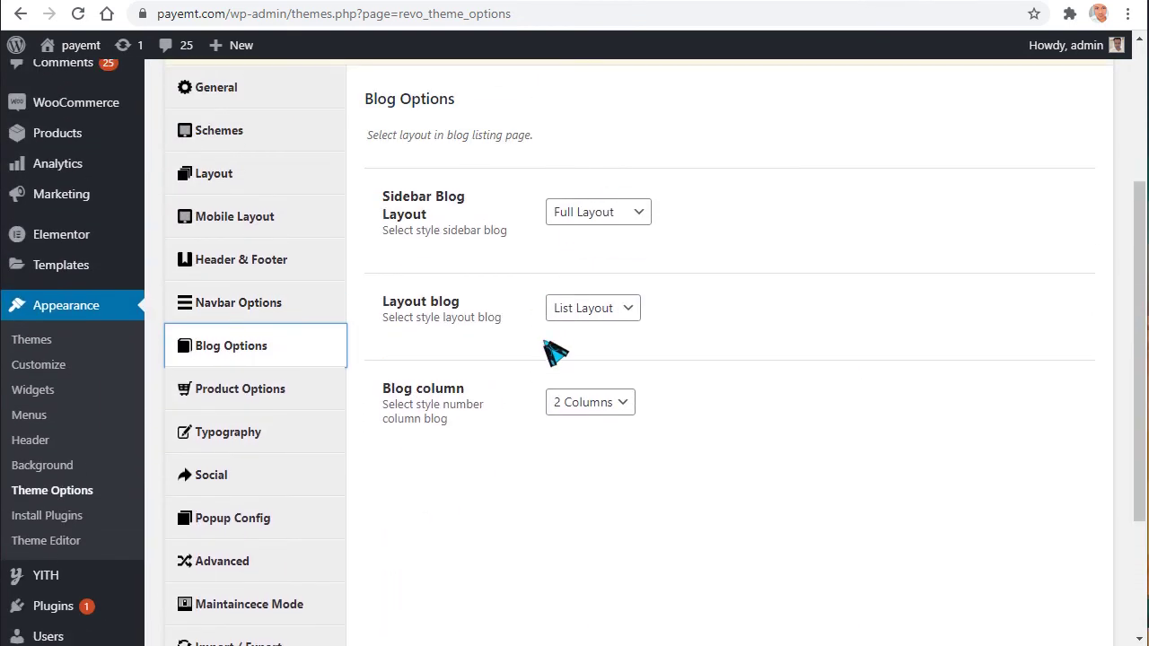
- Open the Product Options, review the category column settings and enable load more in the product listing
click(263, 392)
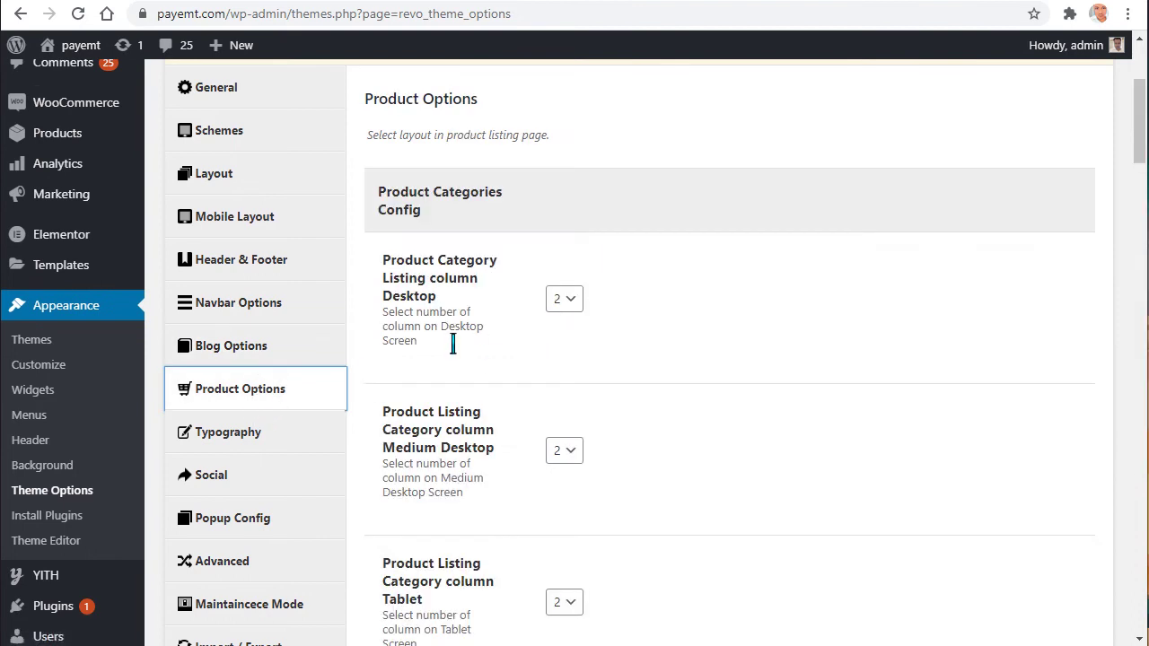
scroll(439, 296, down, 1)
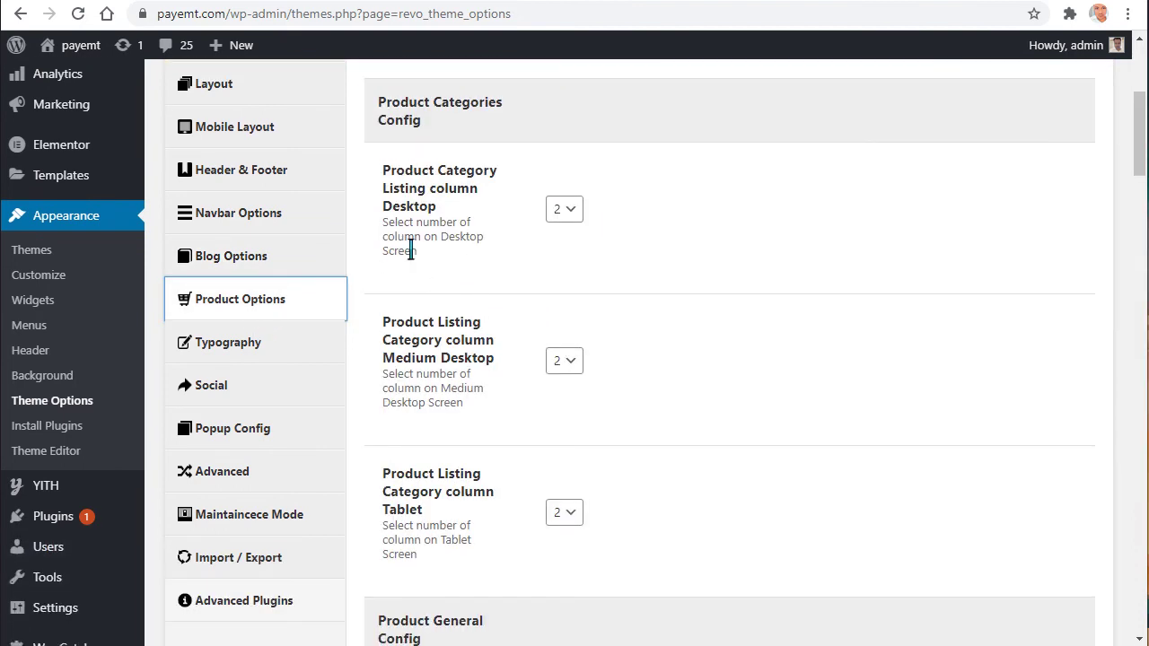
scroll(425, 356, down, 5)
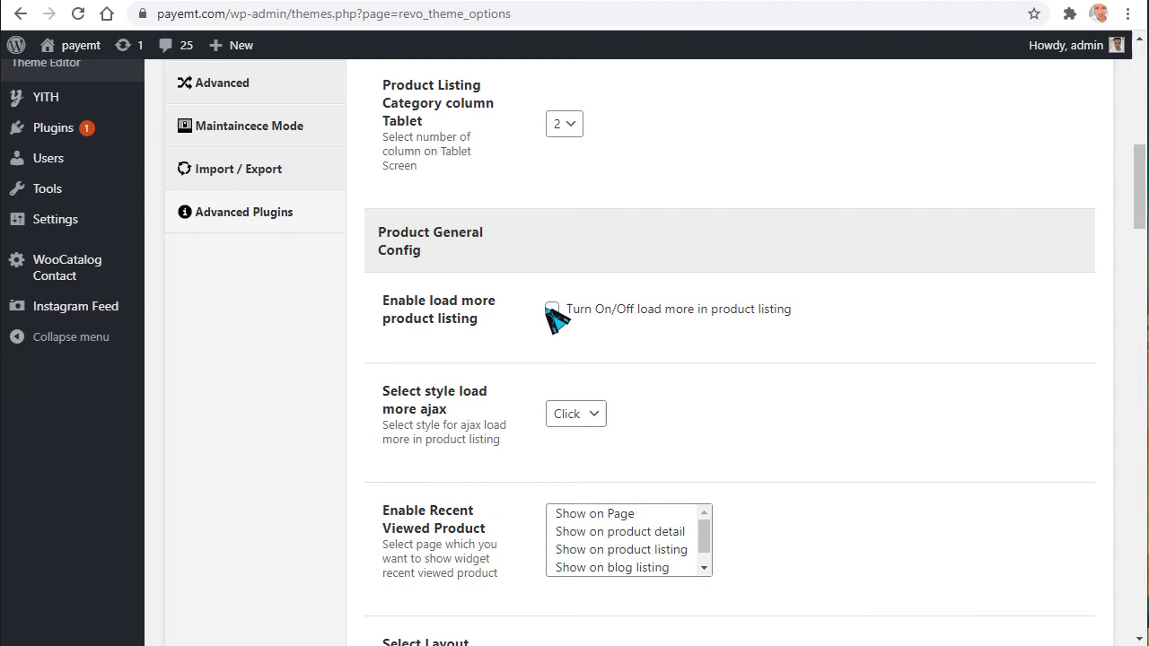
scroll(529, 350, down, 2)
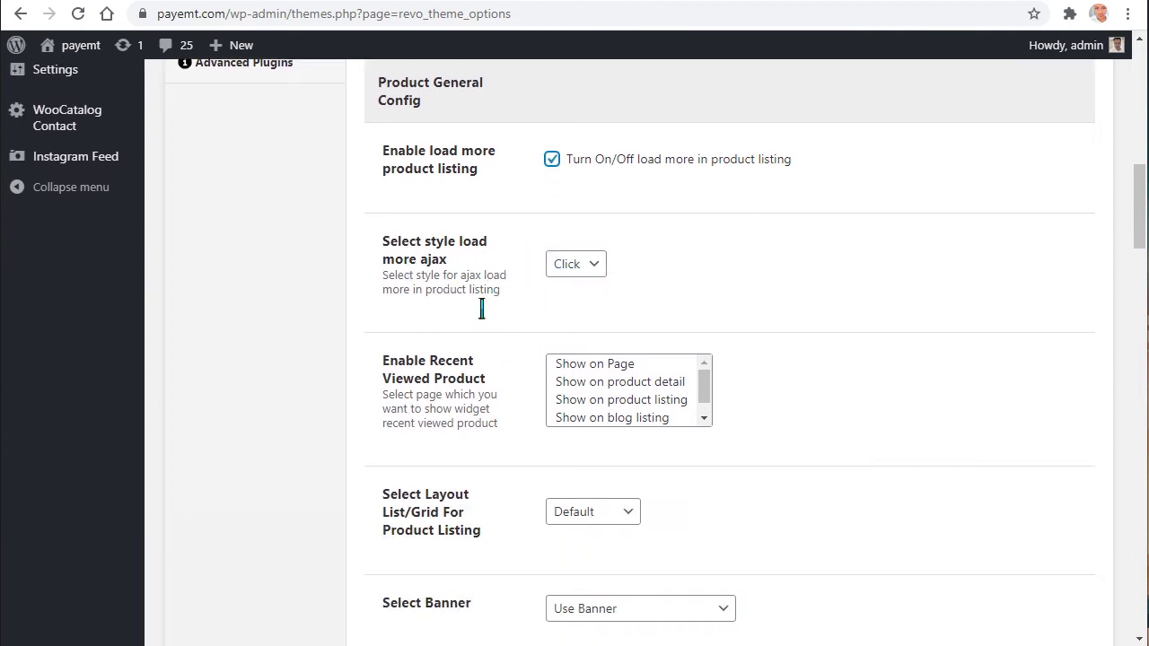
scroll(482, 308, down, 1)
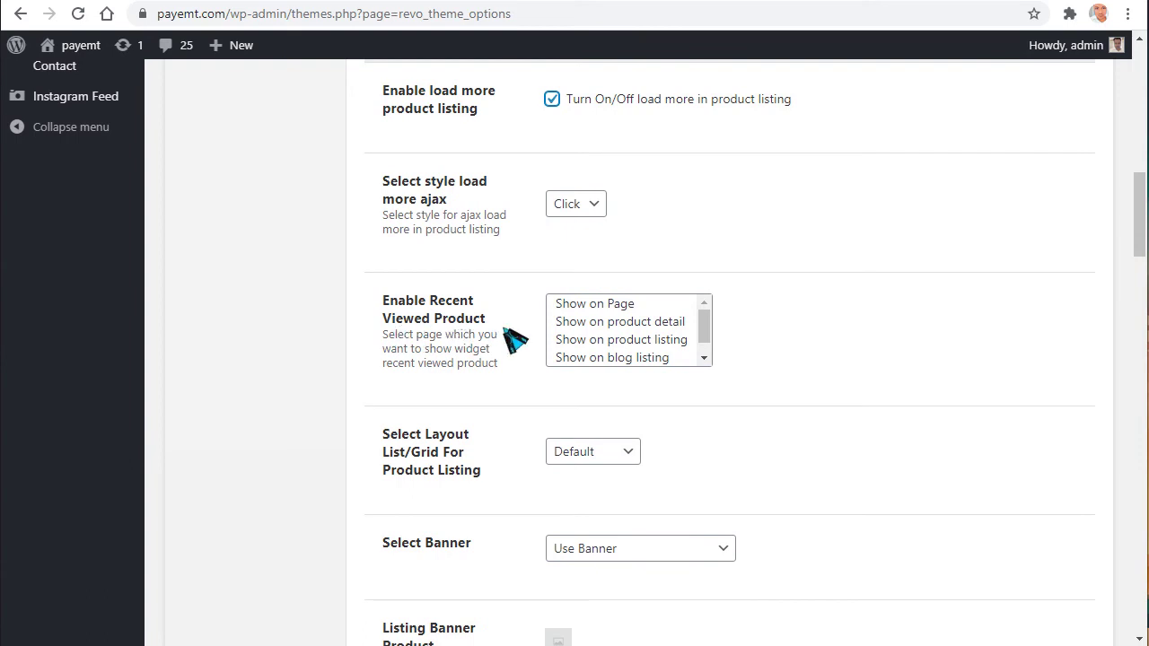
- Set the recent viewed product widget to Show on Page and the product listing layout to Layout Grid
click(585, 304)
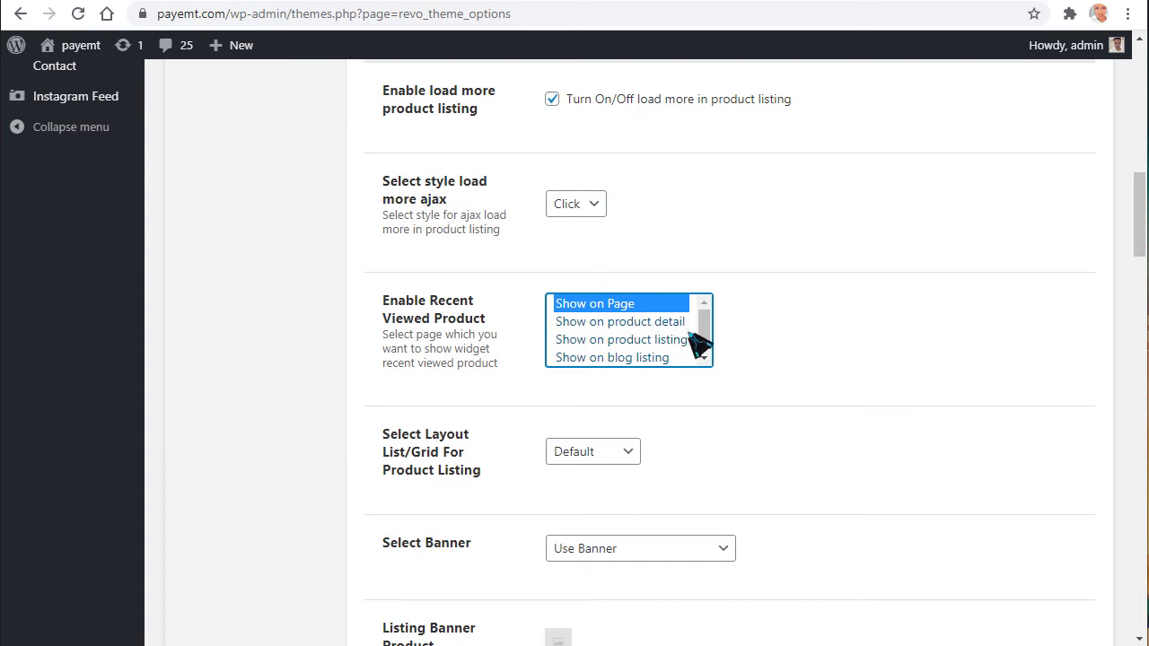
scroll(650, 346, down, 1)
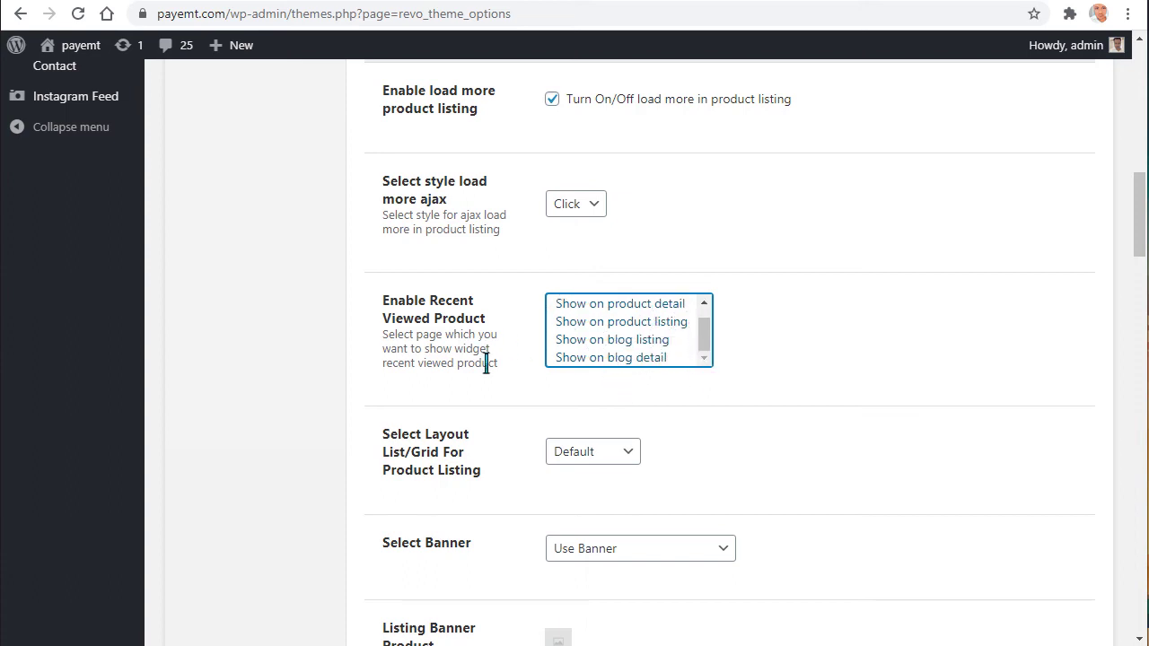
scroll(482, 359, down, 1)
scroll(525, 374, down, 1)
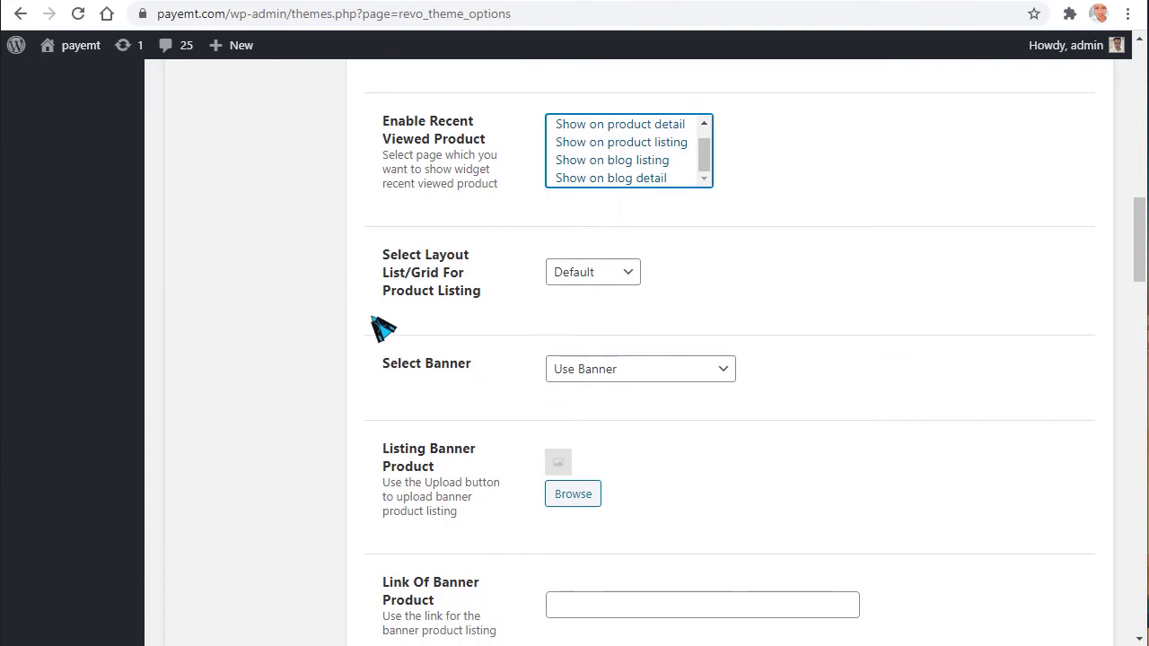
click(586, 274)
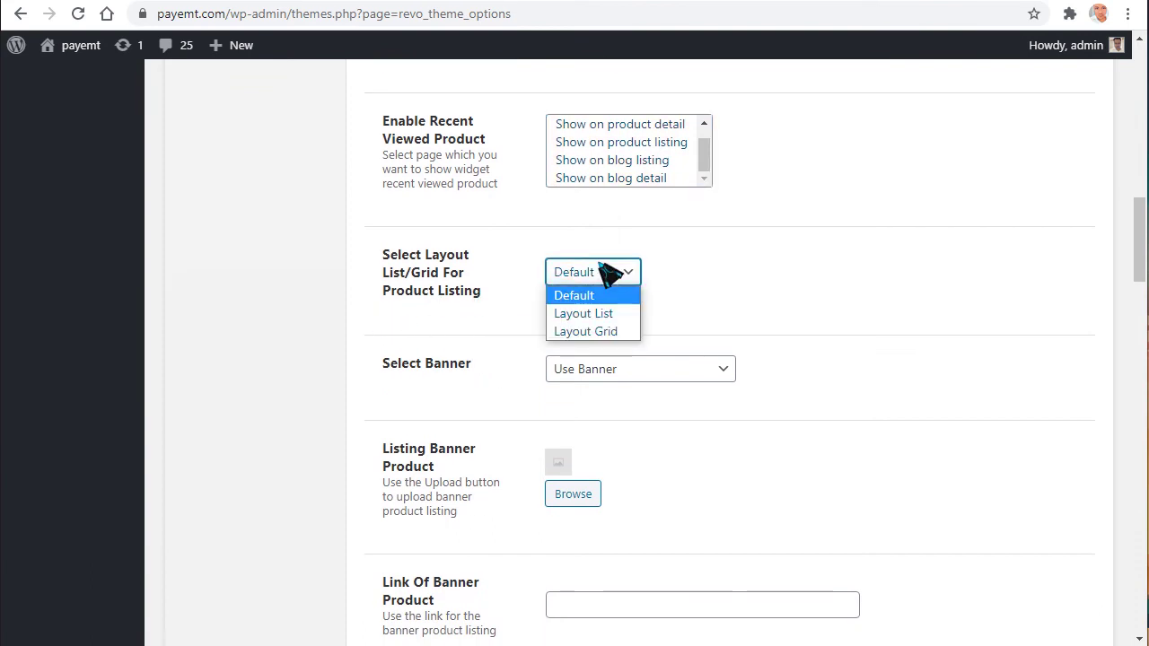
click(594, 331)
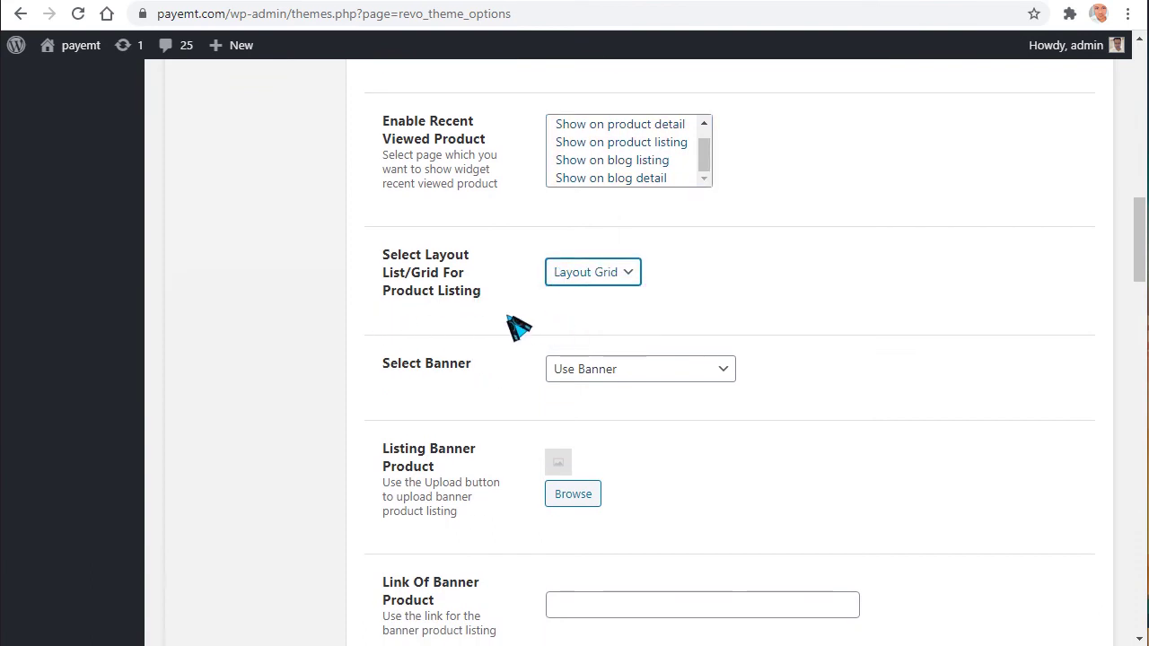
- Open the Ut Labore Et Do product from the storefront home page in a new tab and examine its product page
scroll(507, 319, down, 1)
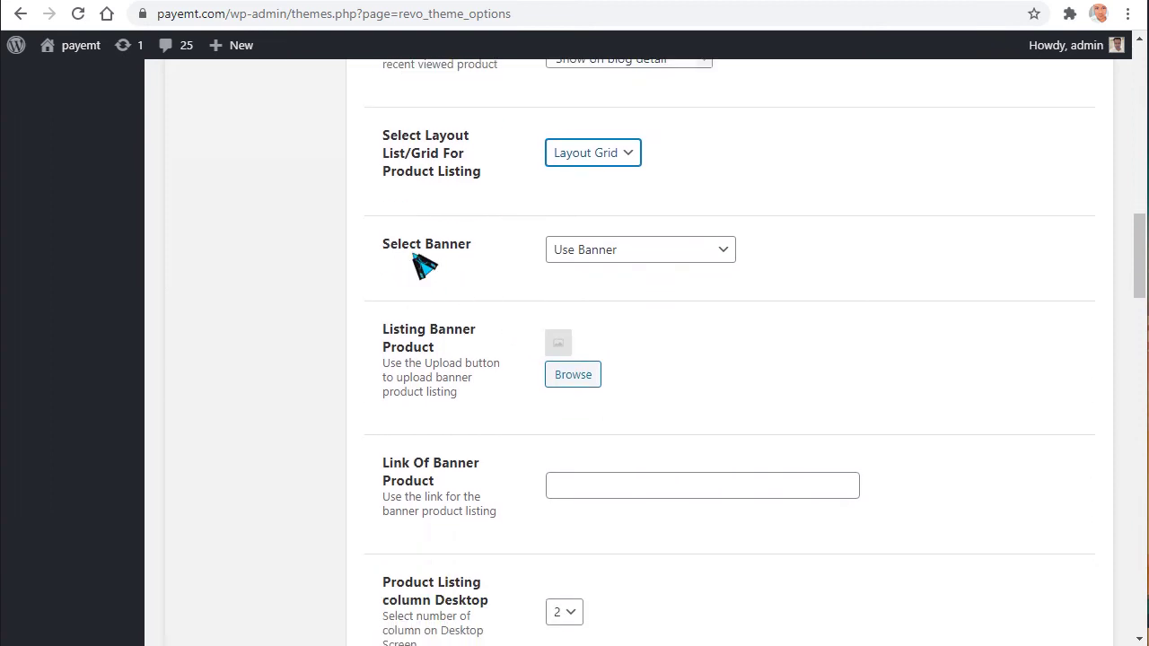
scroll(636, 351, down, 2)
scroll(643, 331, down, 4)
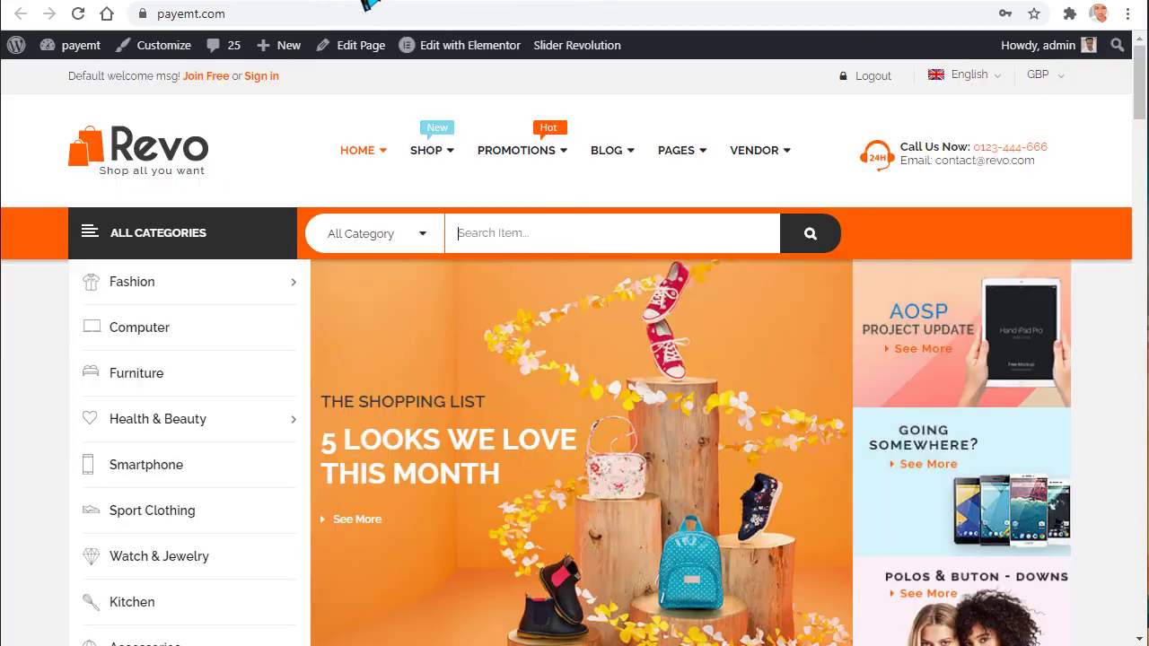
scroll(557, 394, down, 4)
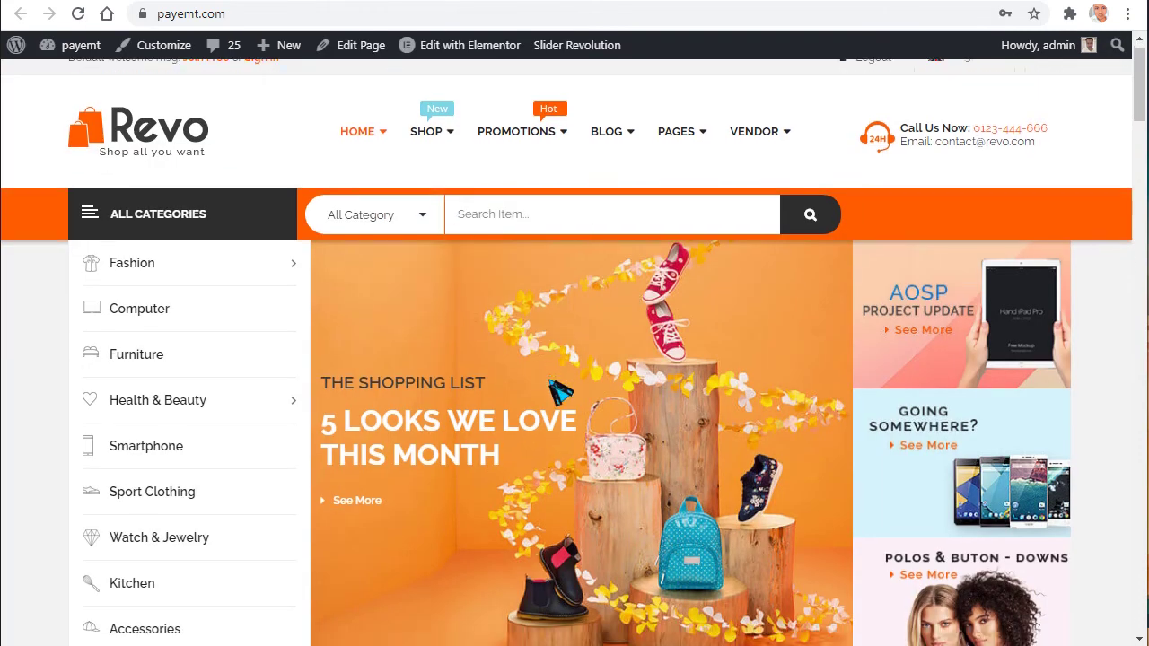
scroll(557, 404, down, 8)
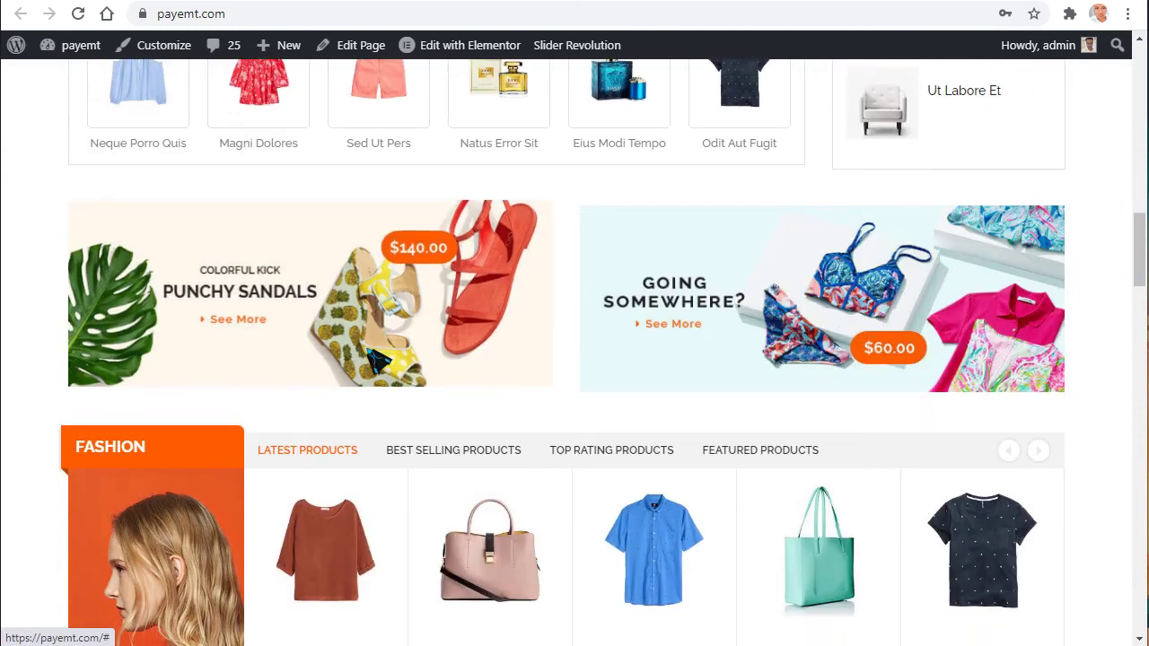
scroll(341, 296, down, 3)
right_click(321, 281)
click(400, 291)
click(456, 2)
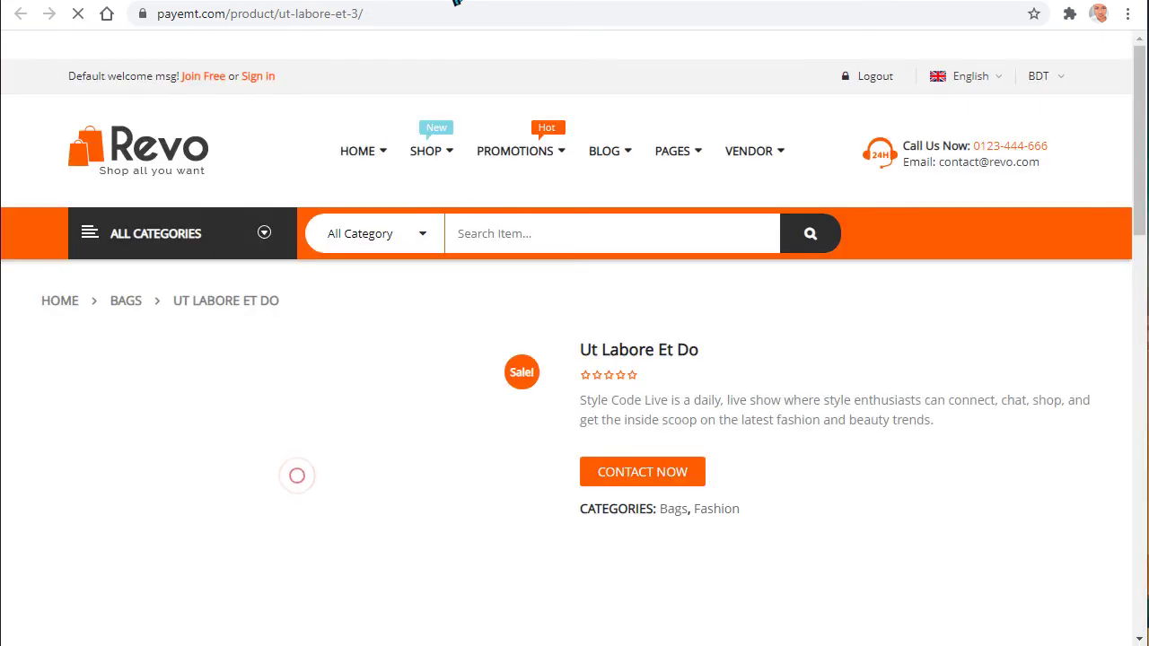
scroll(584, 404, down, 3)
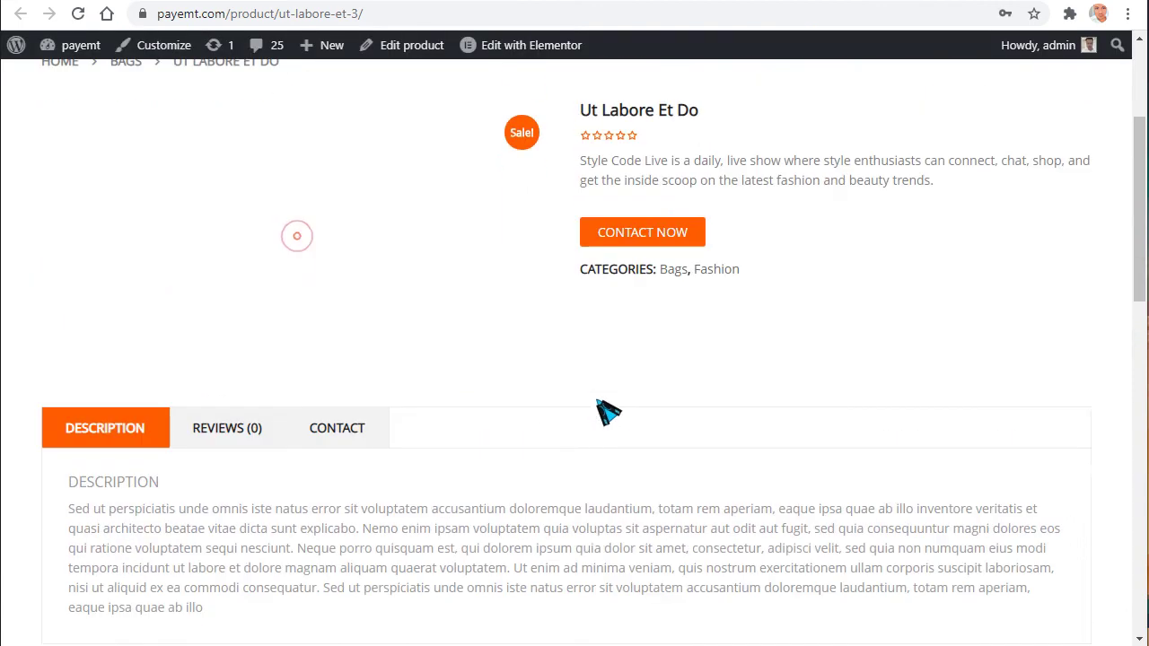
scroll(607, 410, down, 5)
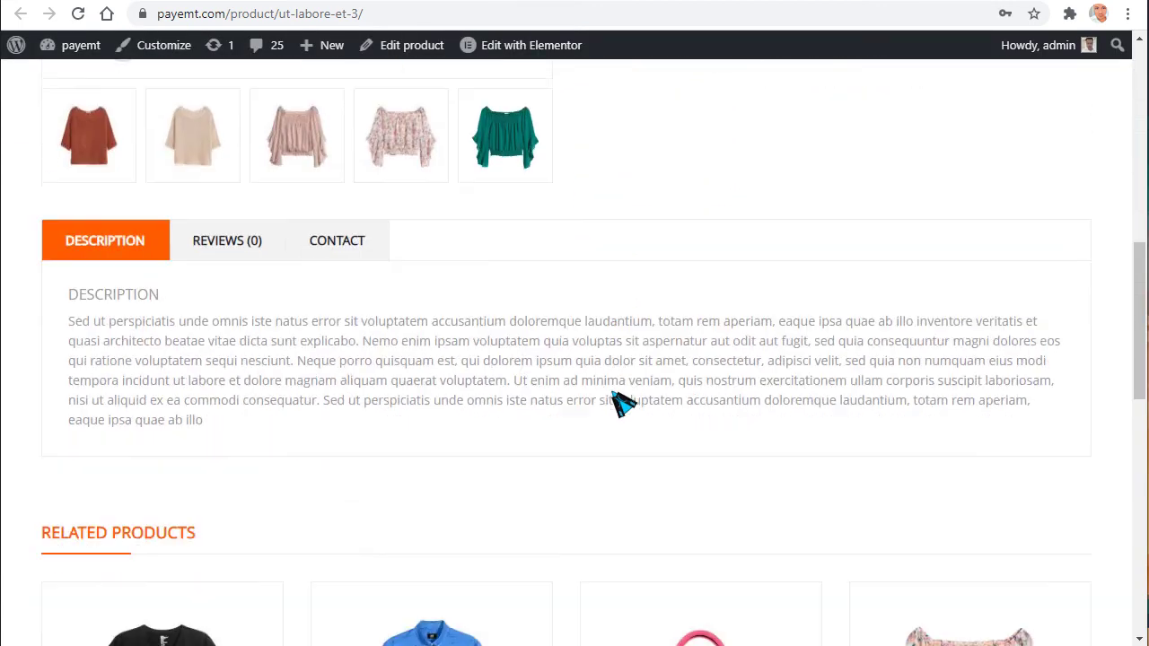
- Return to the theme options and turn on product quickview and the product countdown on product listing
key(alt+Left)
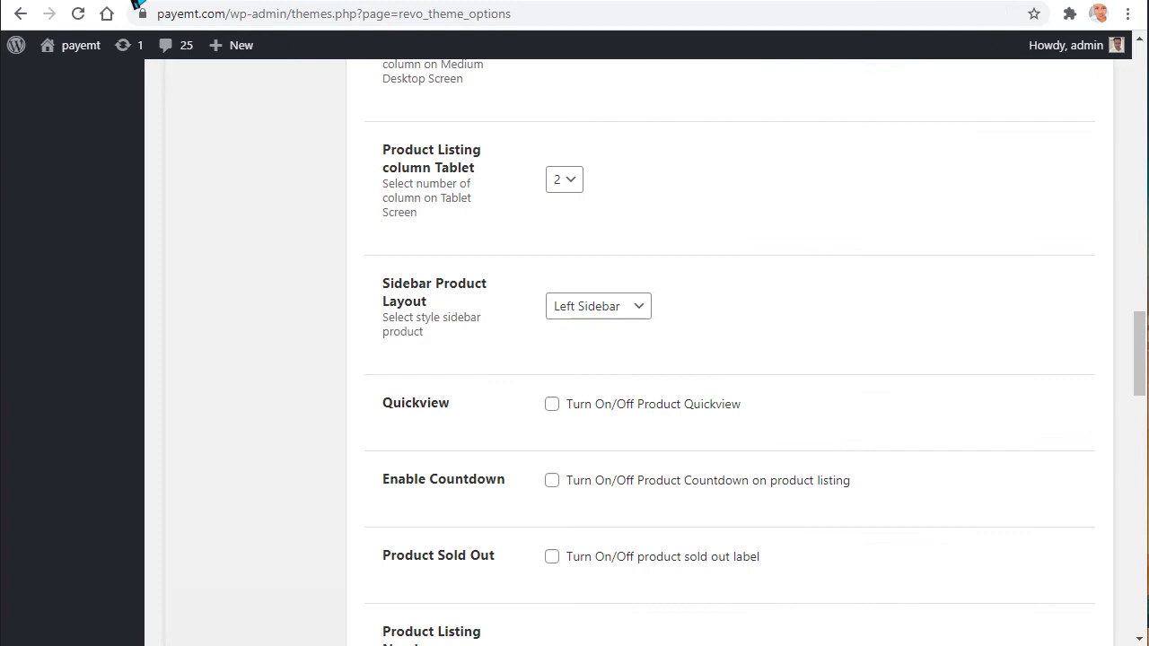
click(621, 307)
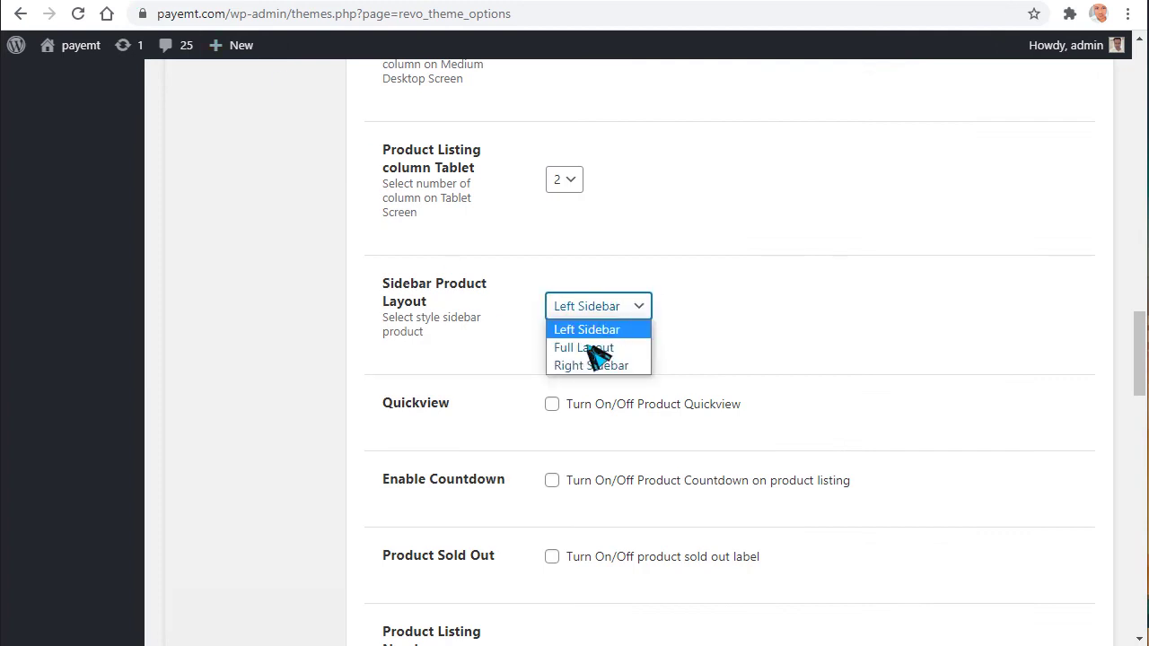
click(468, 355)
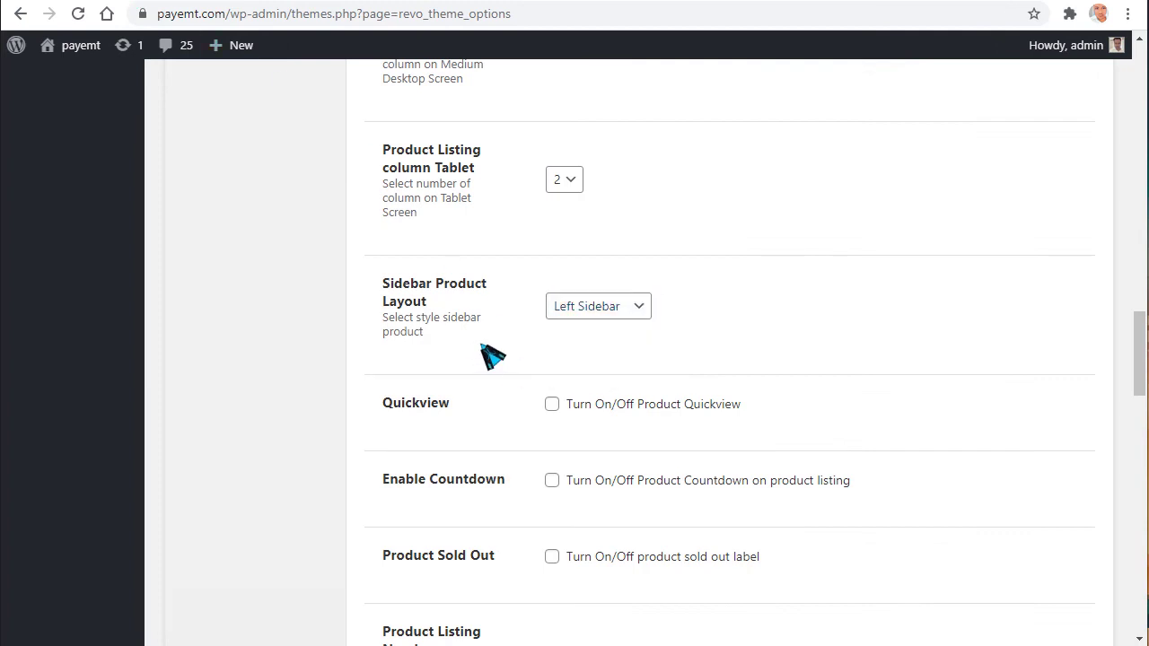
scroll(508, 350, down, 2)
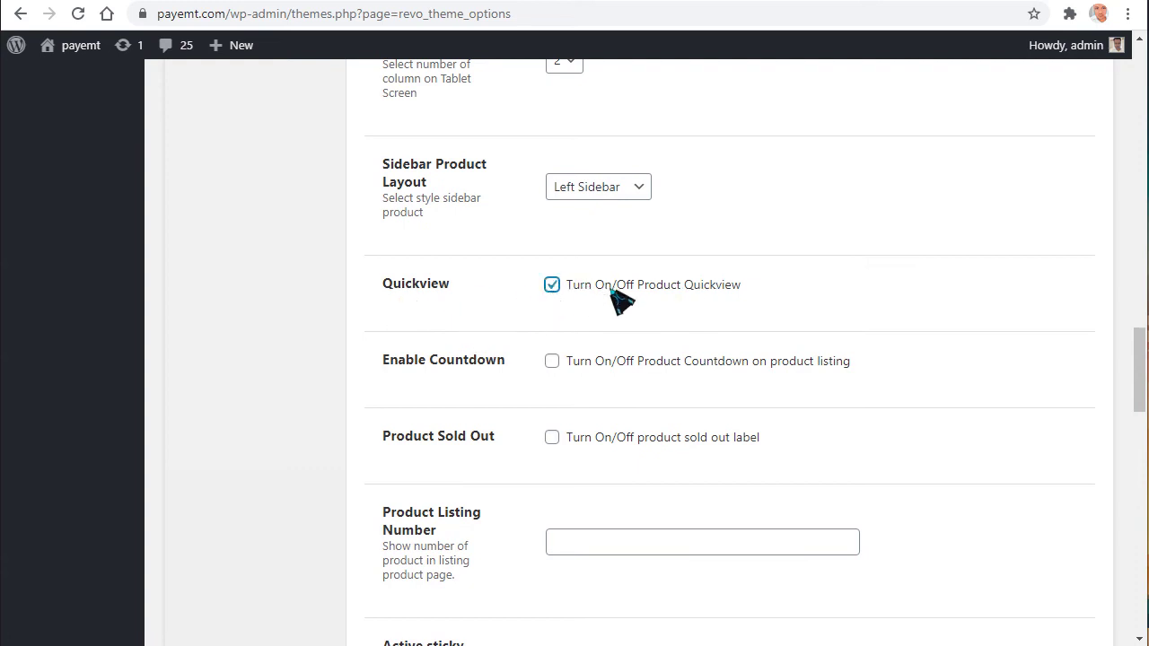
click(552, 361)
scroll(563, 366, down, 2)
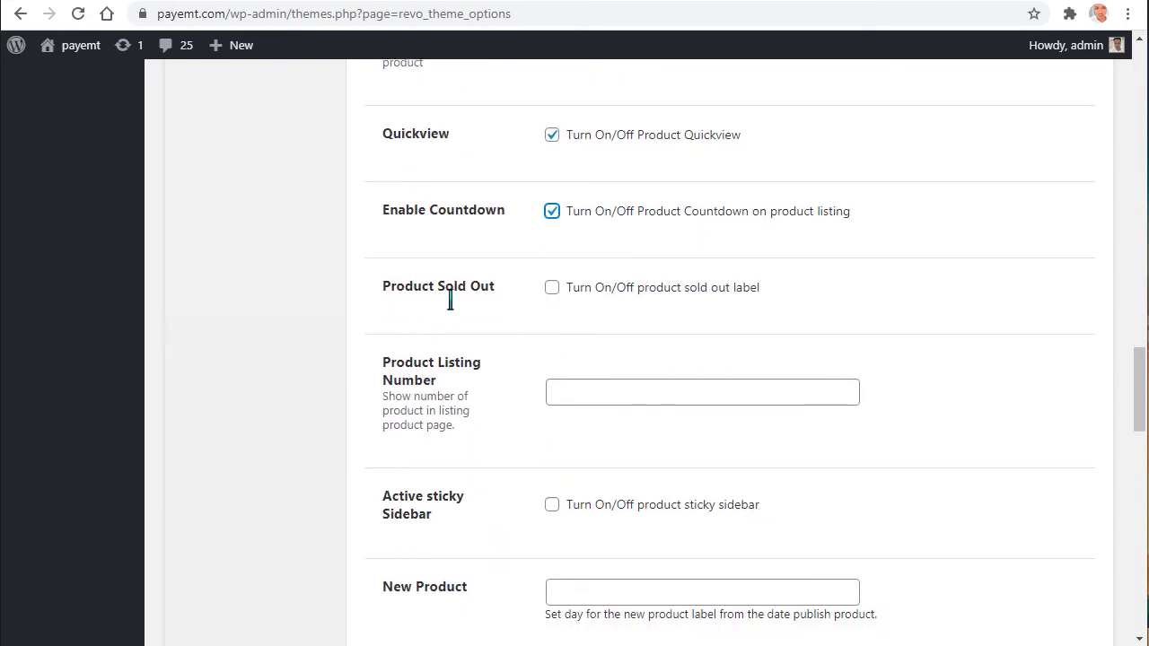
- Turn on the product sticky sidebar, leaving the product sold out label off
drag(439, 300, 508, 297)
click(557, 307)
scroll(531, 344, down, 2)
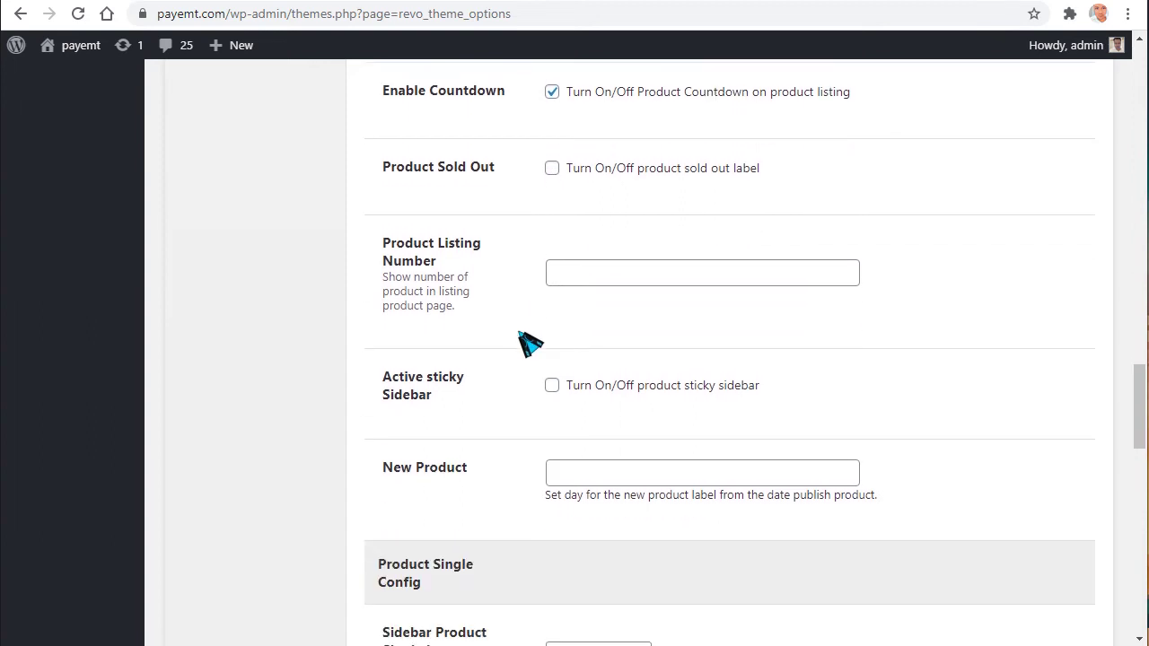
scroll(530, 344, down, 1)
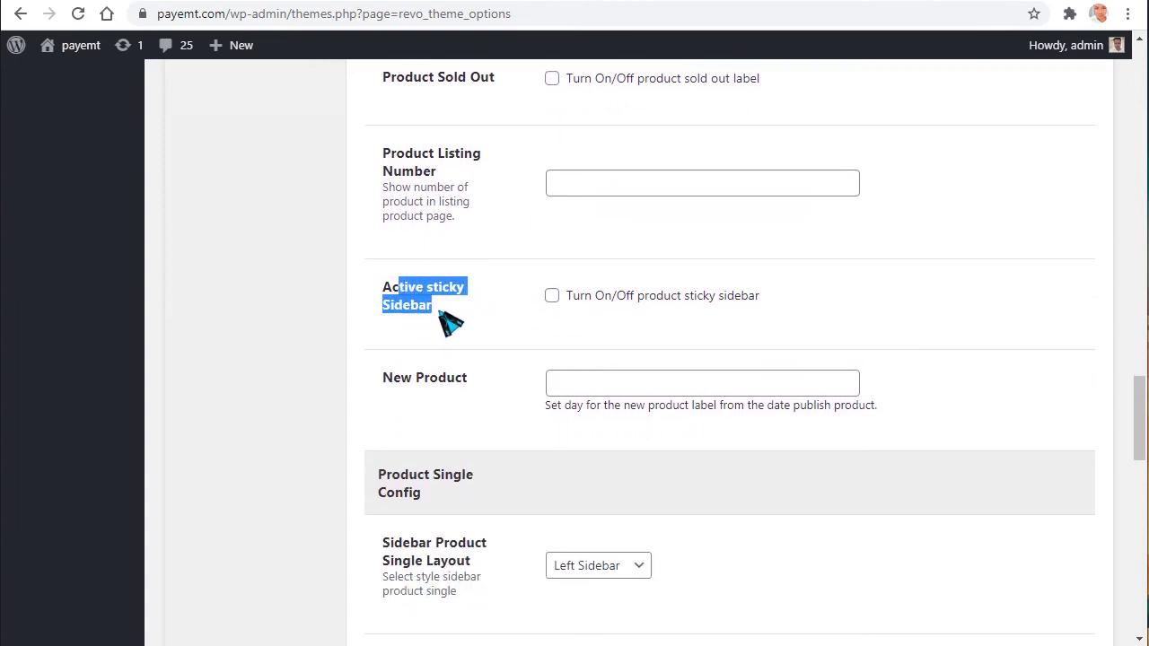
click(552, 297)
- Examine the available Product Detail Style and Product Thumbnail Position choices in the Product Single Config section
scroll(533, 329, down, 2)
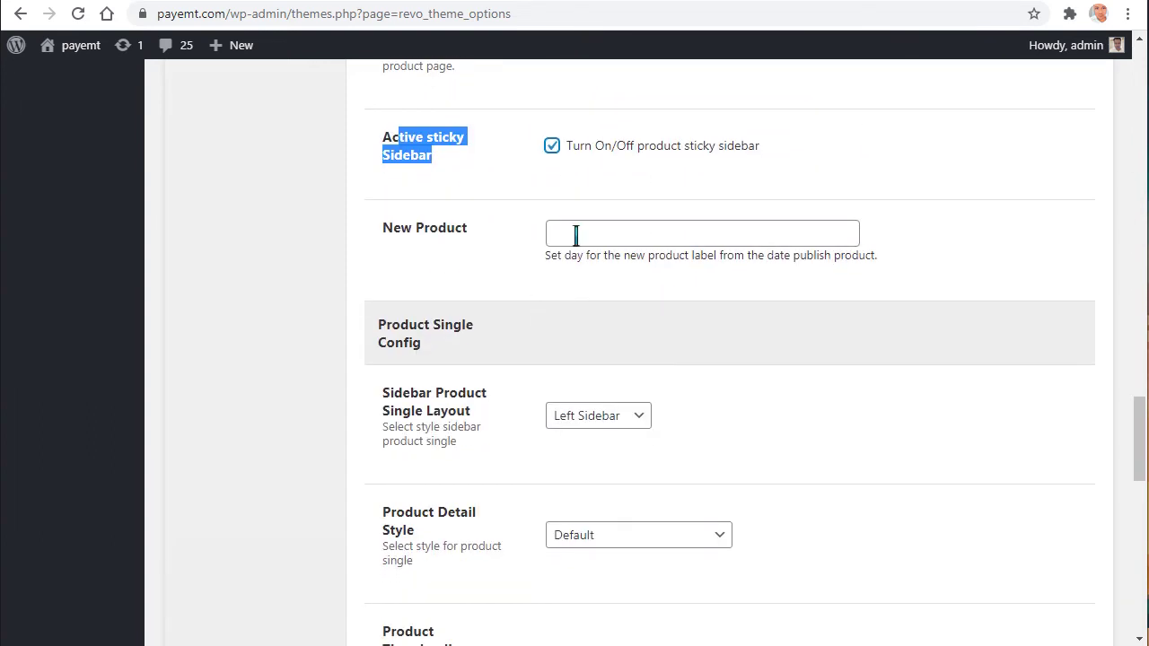
scroll(461, 290, down, 1)
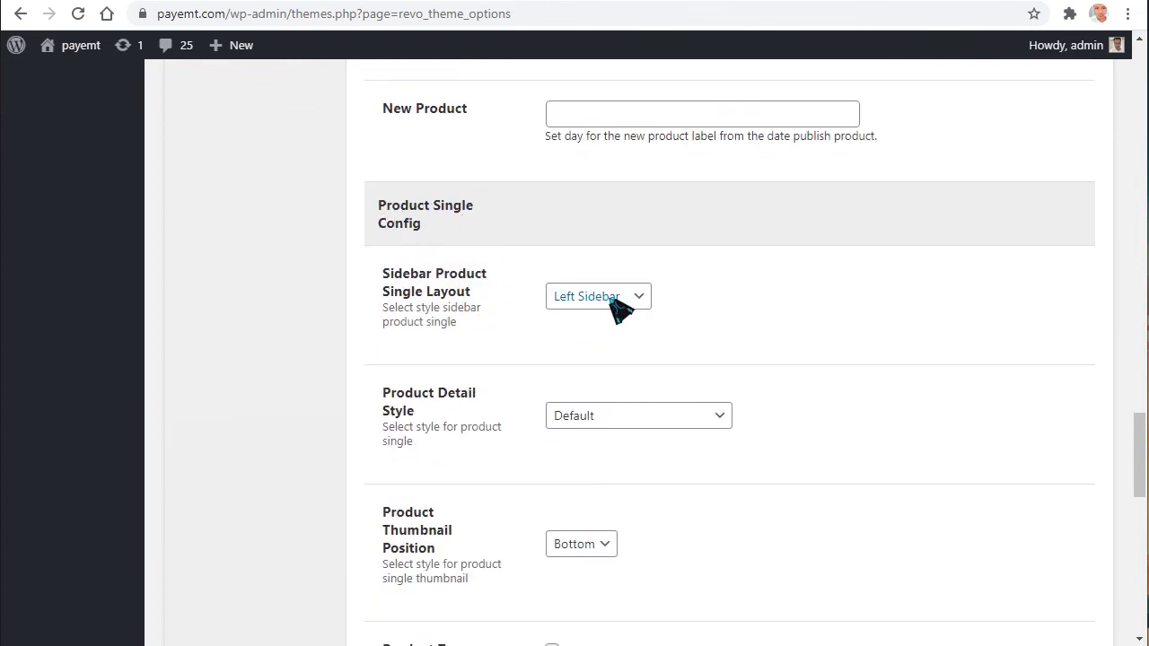
scroll(632, 315, down, 1)
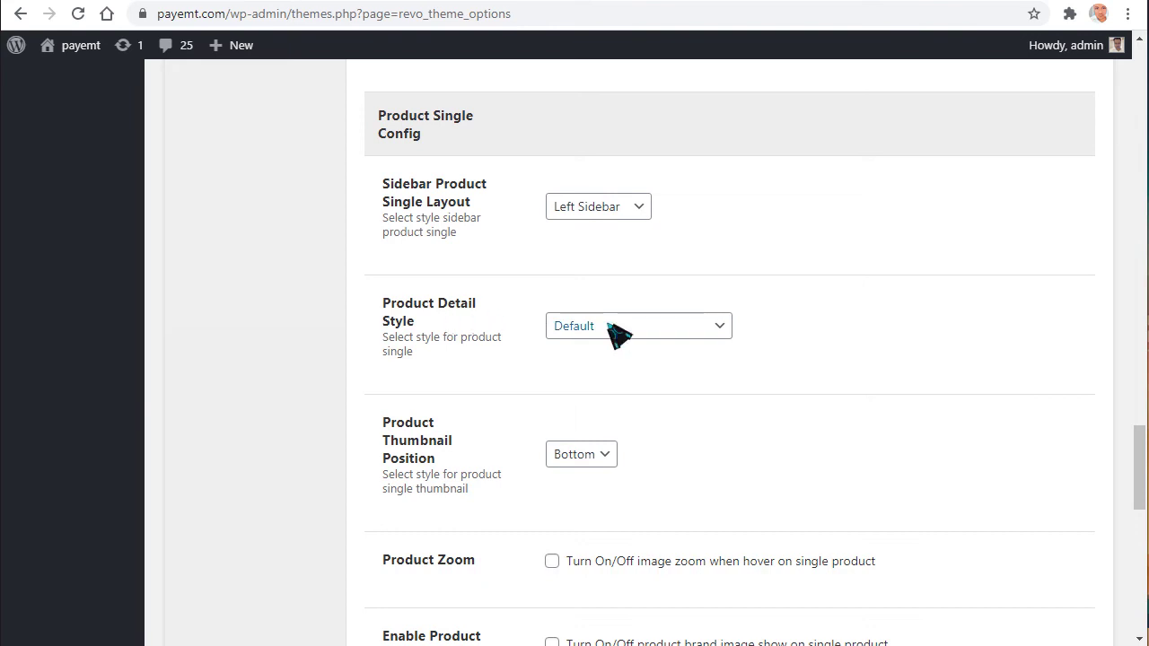
click(615, 328)
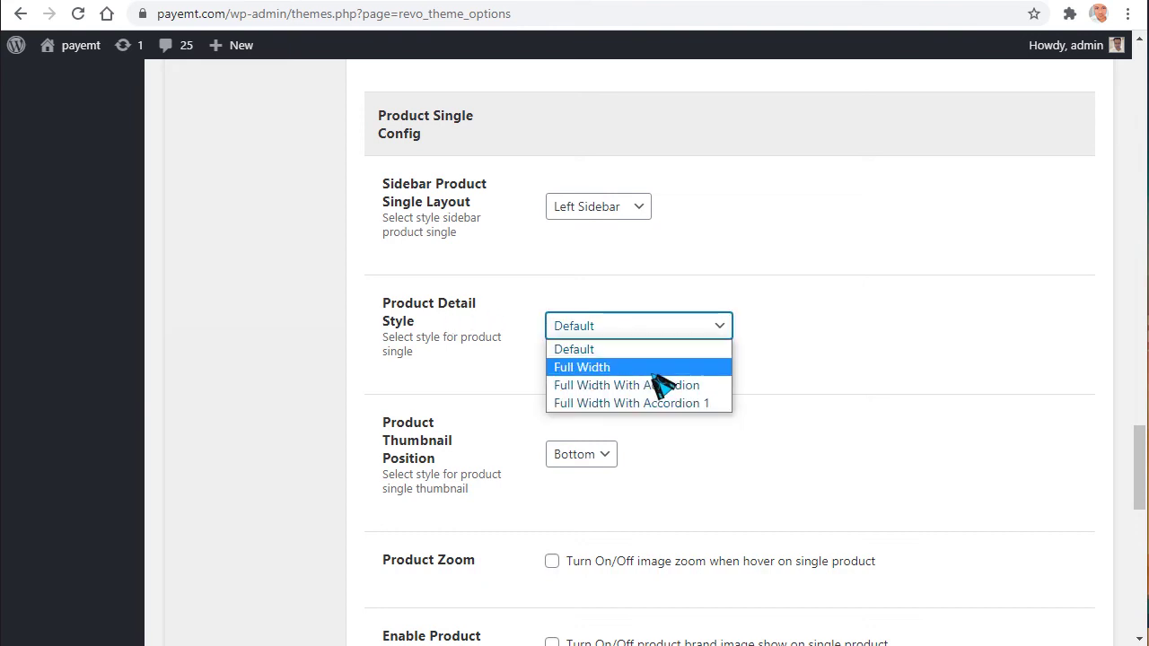
click(464, 359)
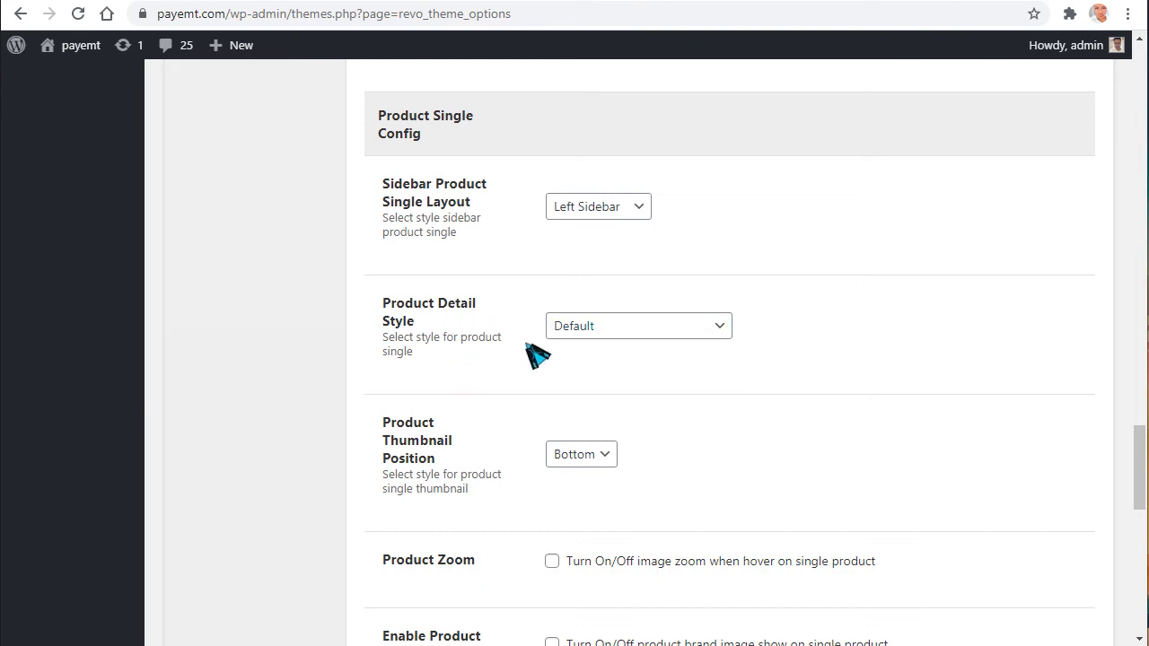
scroll(634, 326, down, 2)
drag(390, 254, 534, 282)
click(603, 280)
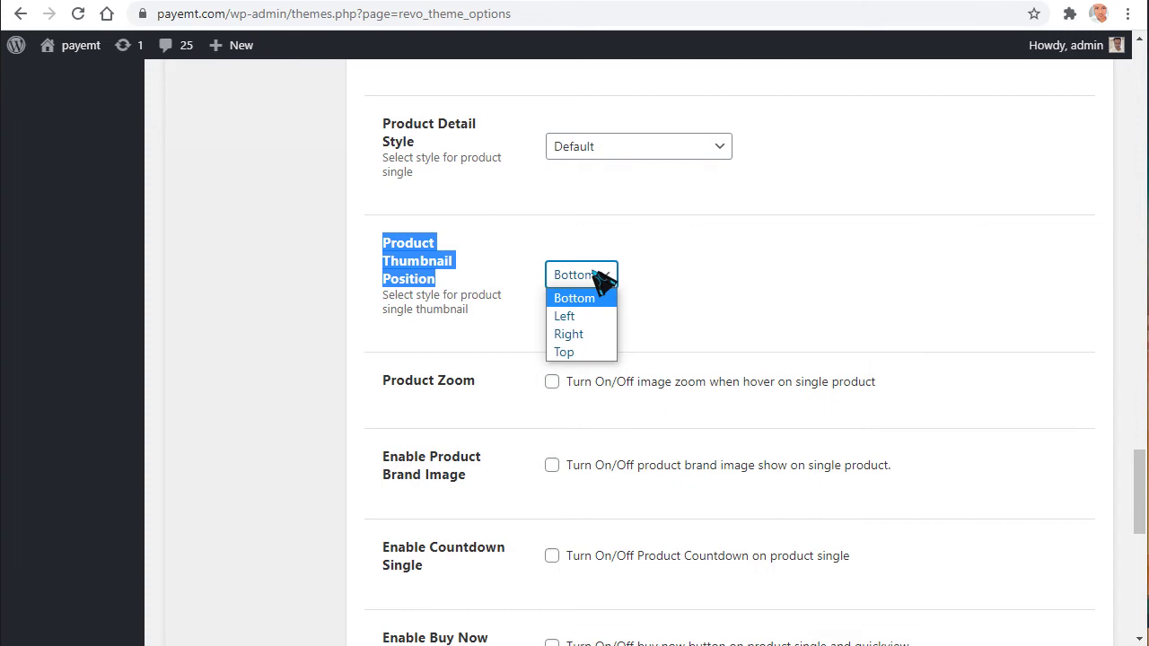
click(773, 268)
- Turn on image zoom and the product brand image for single products
scroll(680, 270, down, 1)
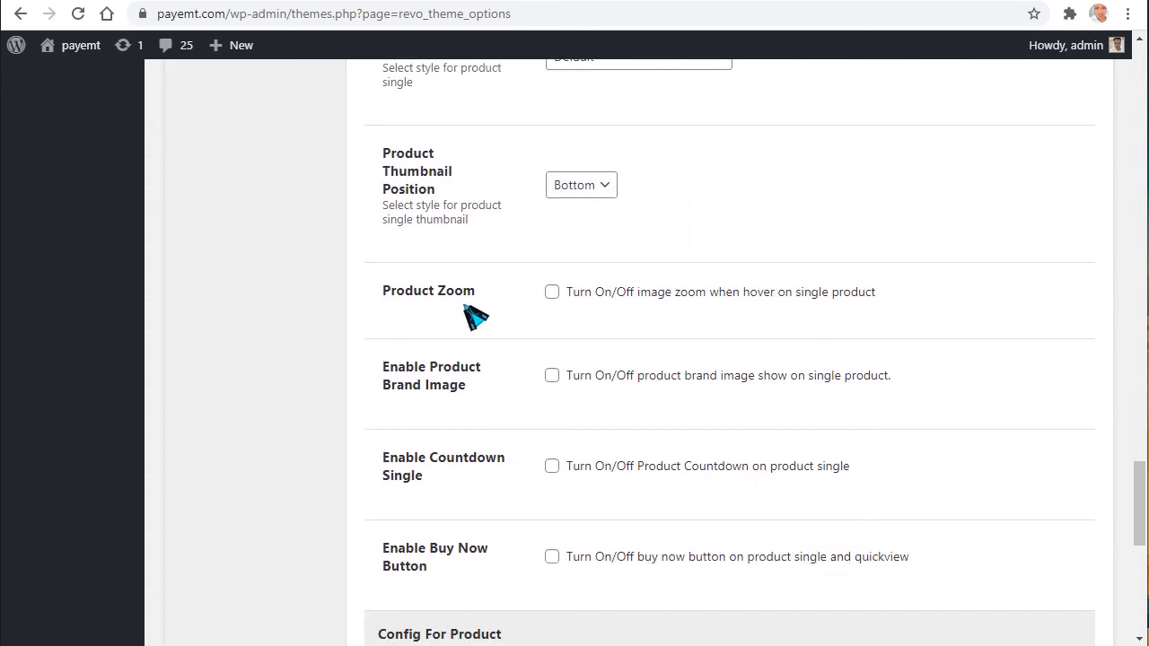
click(551, 291)
scroll(493, 341, down, 1)
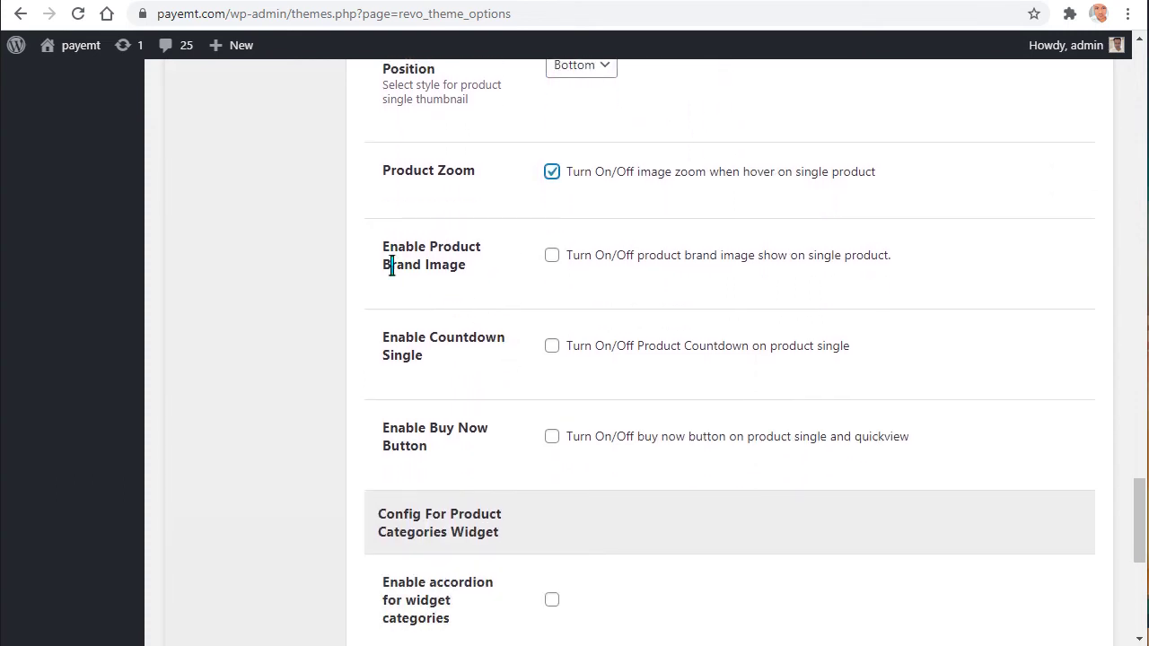
drag(389, 248, 519, 272)
click(495, 282)
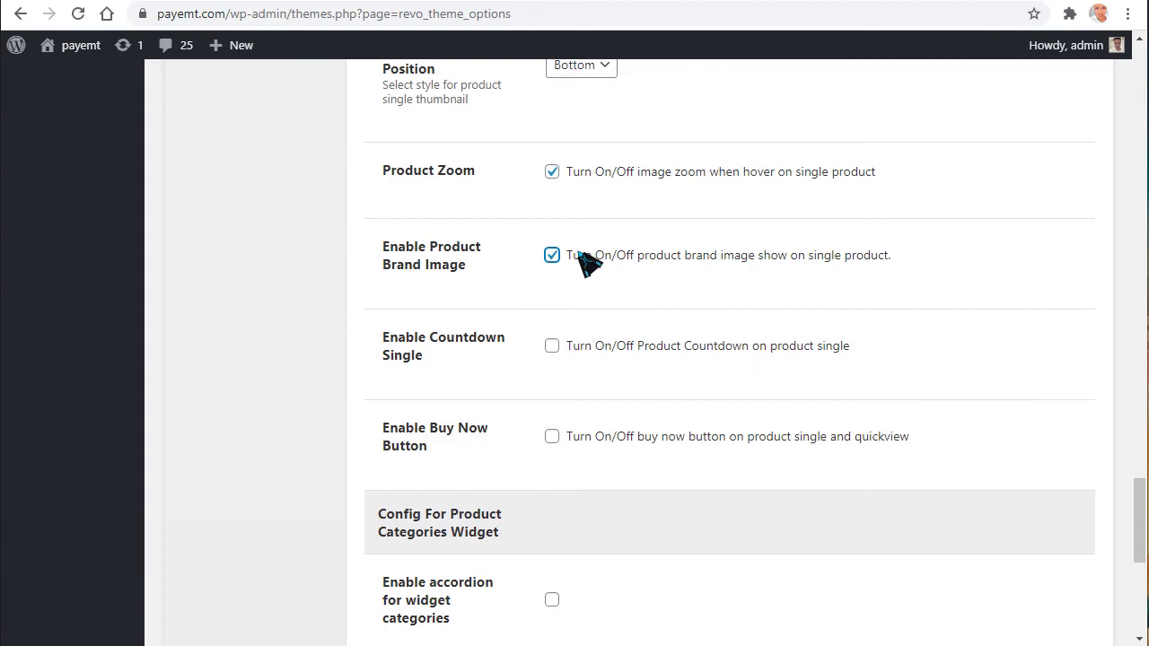
- Turn on the product countdown for single products
scroll(585, 259, down, 1)
scroll(512, 329, down, 1)
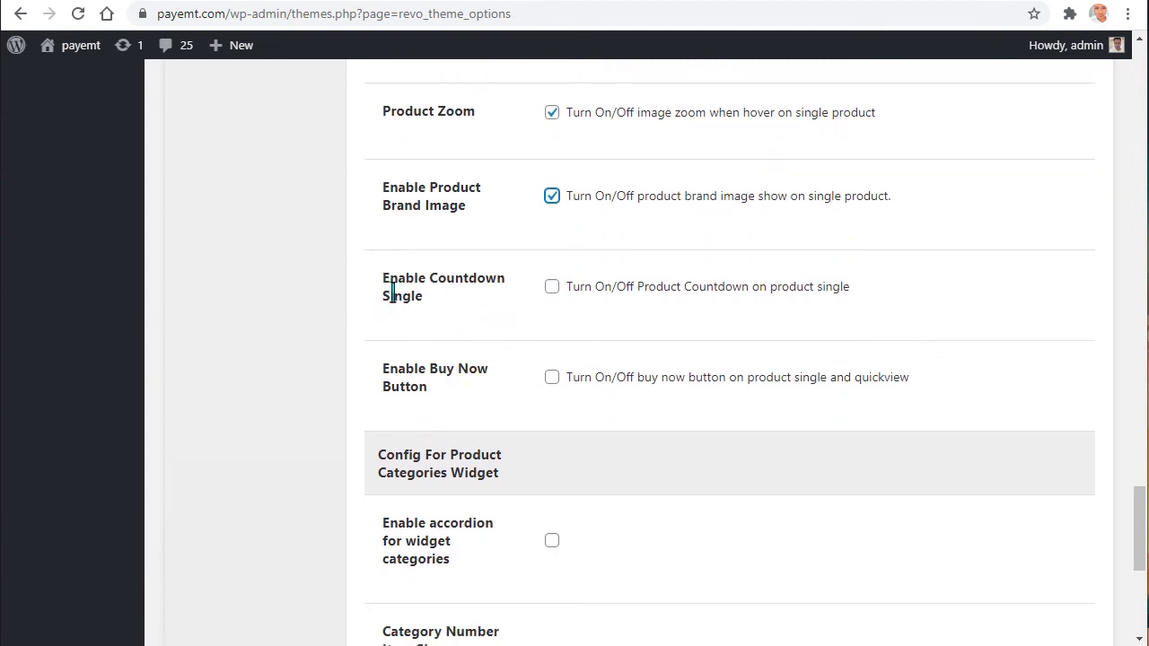
drag(382, 287, 471, 289)
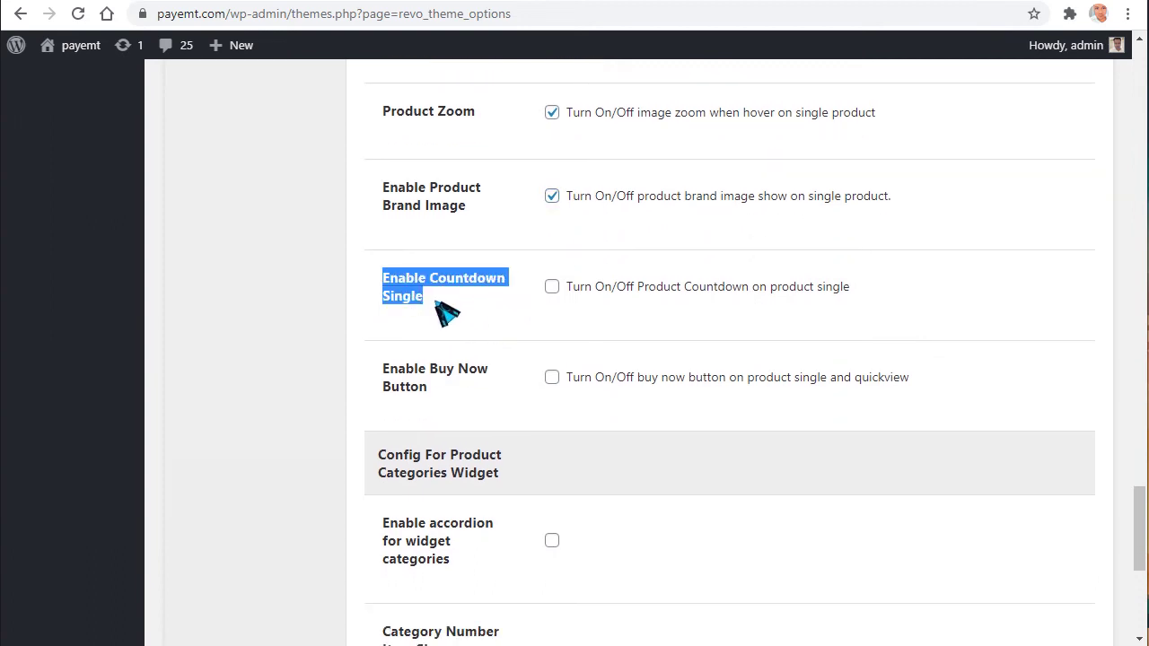
click(437, 304)
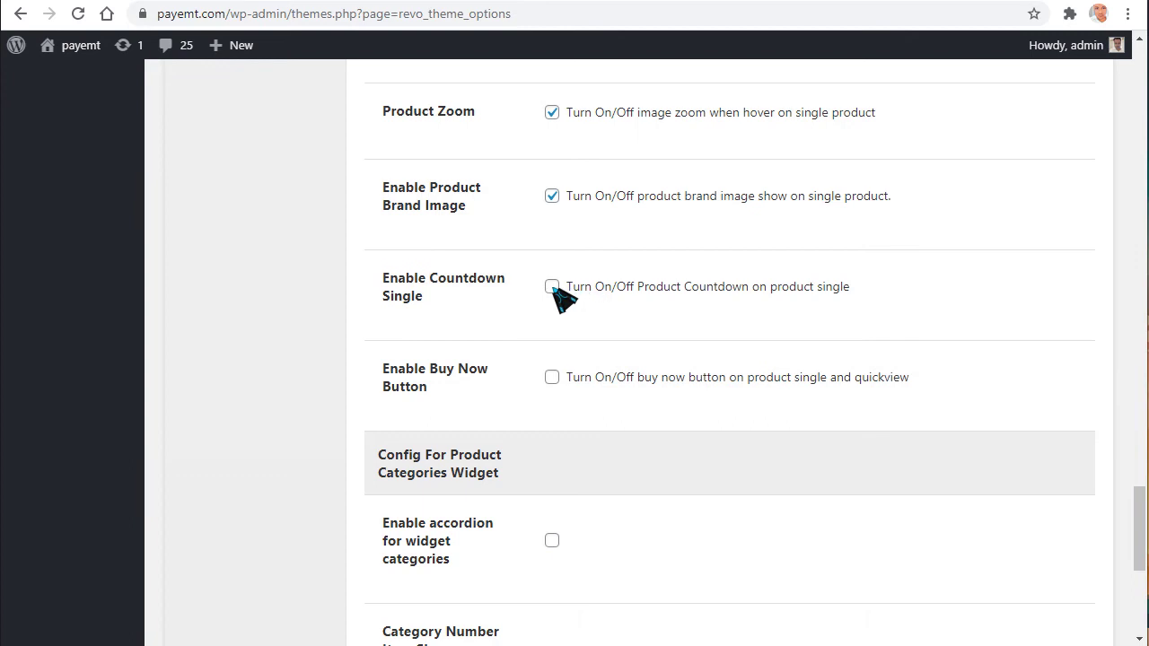
- Check the Enable Buy Now Button option and examine the Ut Labore Et Do product page for where that button applies
scroll(539, 299, down, 1)
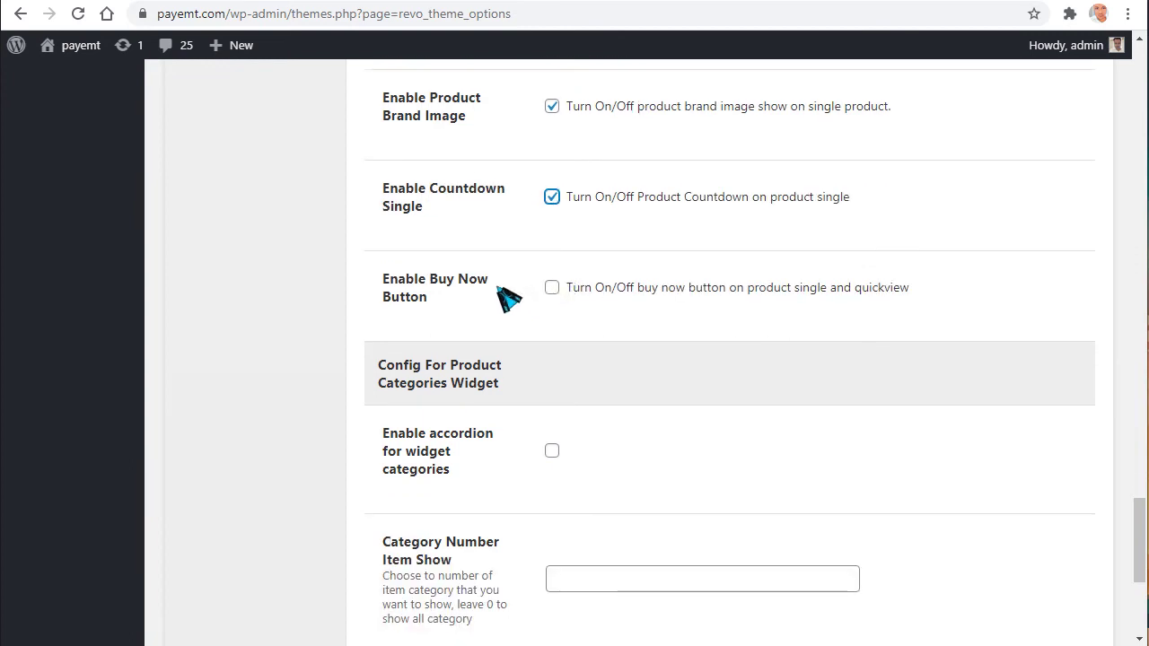
drag(390, 289, 437, 302)
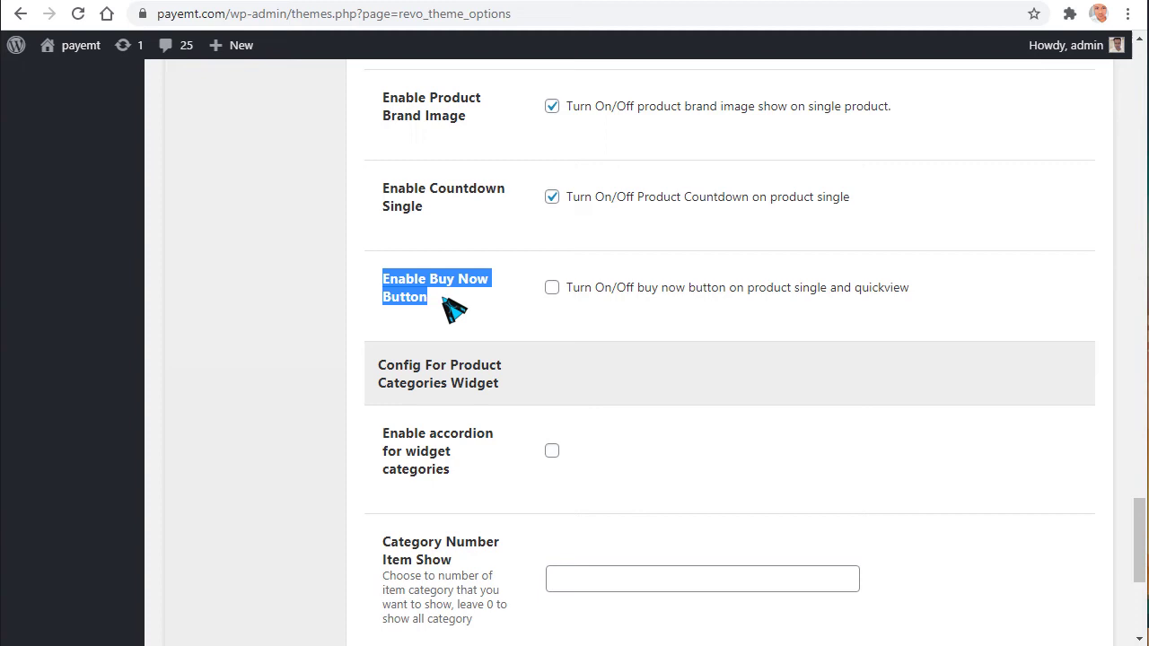
click(414, 303)
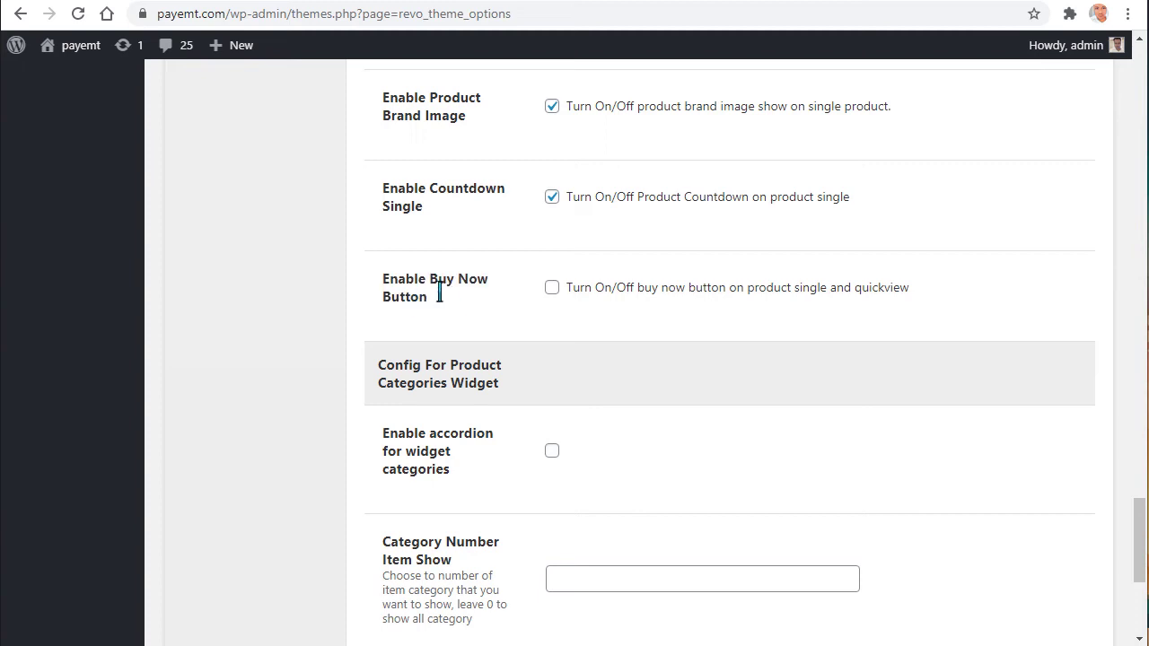
click(476, 5)
scroll(709, 471, up, 7)
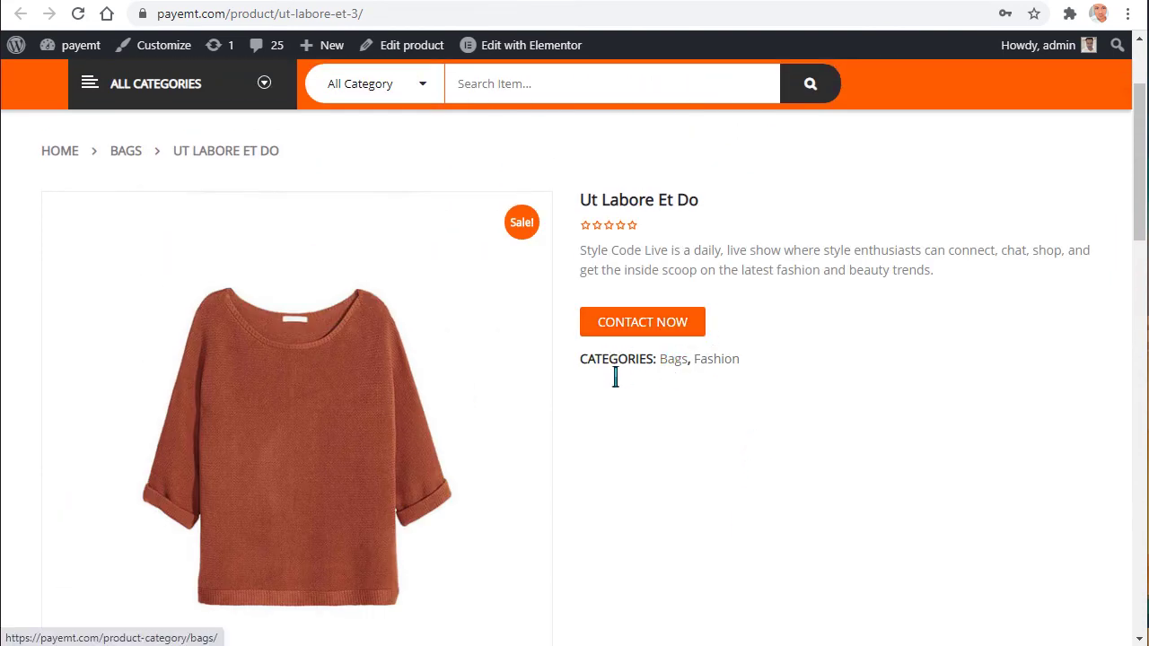
- Examine the Ut Labore Et Do product page, from its contact button through related products to the footer, and close it
click(655, 328)
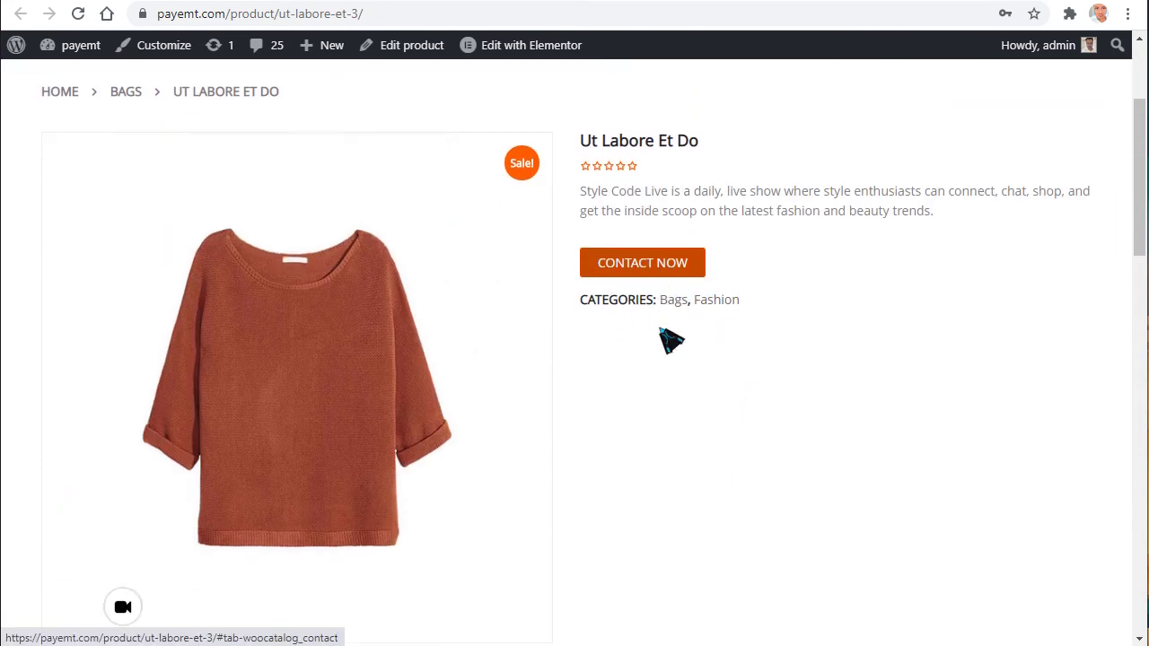
scroll(672, 340, down, 10)
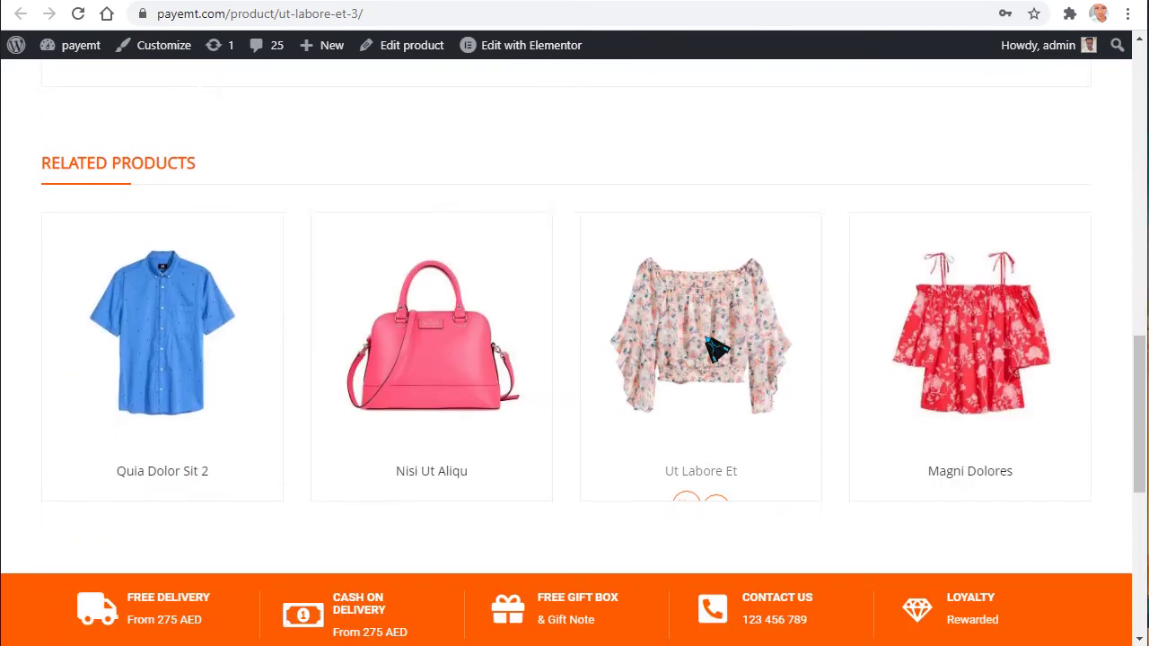
scroll(715, 350, down, 2)
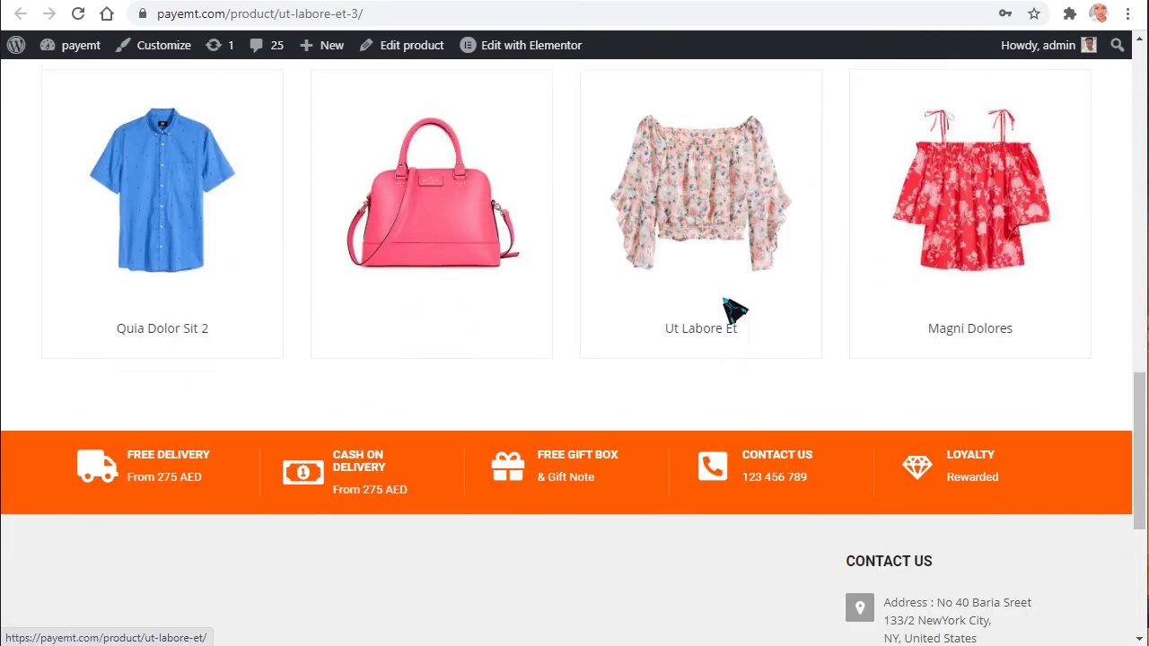
scroll(853, 512, down, 4)
scroll(859, 518, up, 2)
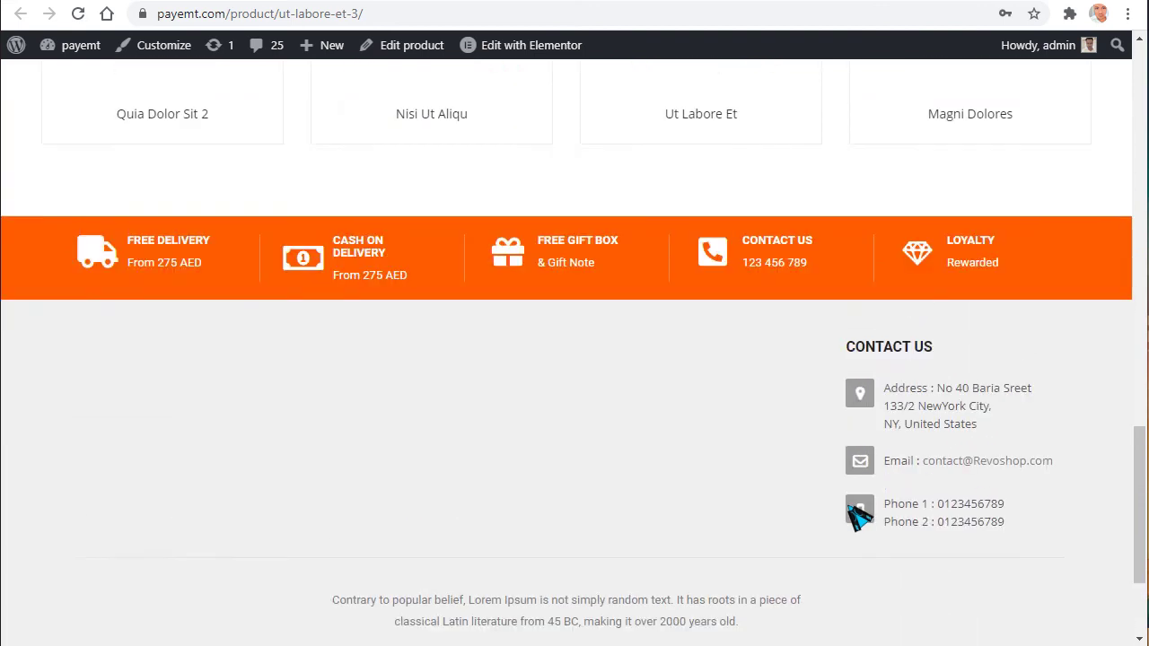
scroll(722, 291, up, 12)
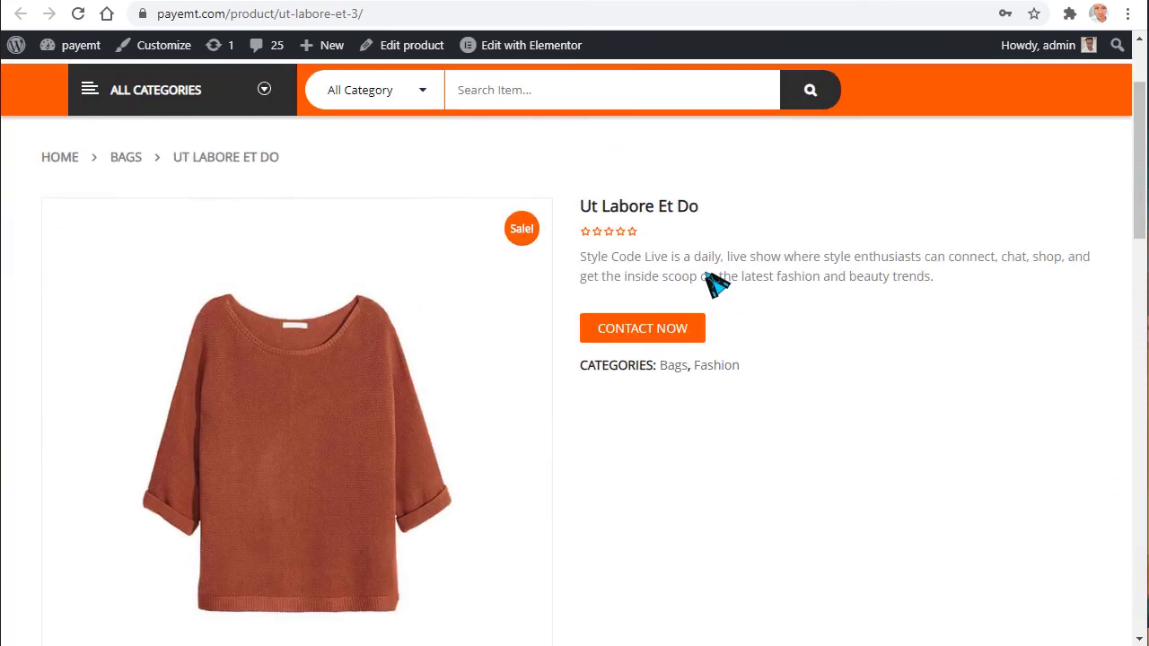
scroll(715, 283, up, 2)
key(ctrl+w)
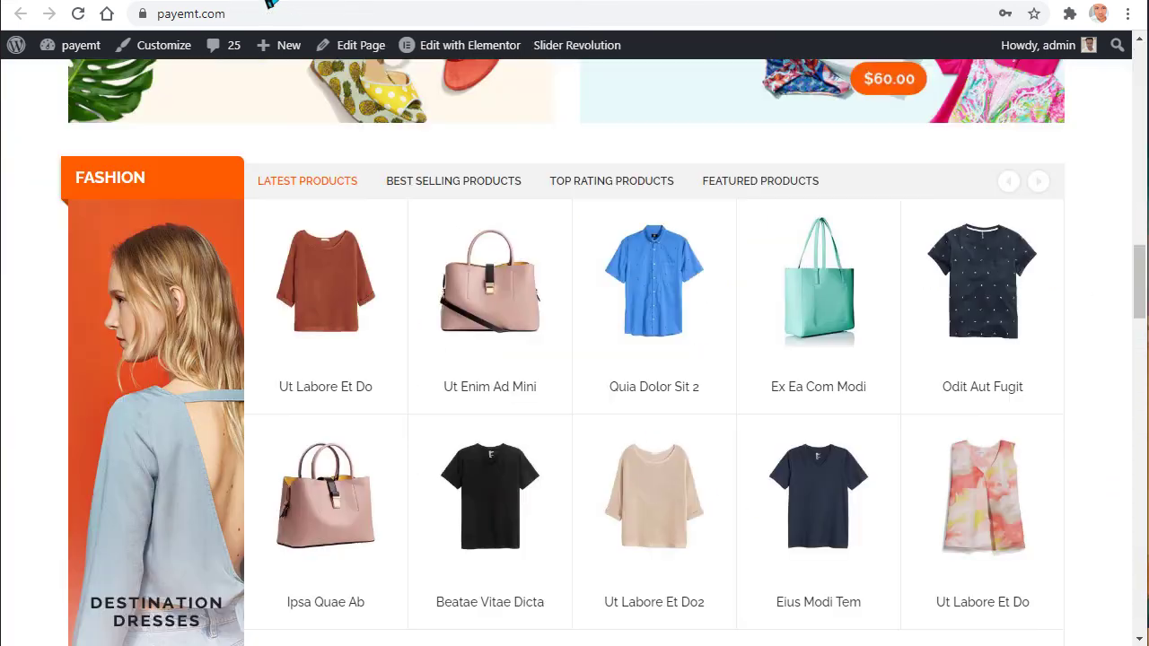
- Open the Ipsa Quae Ab Illo product from the home page's Sports section and check its purchase area
scroll(437, 195, down, 9)
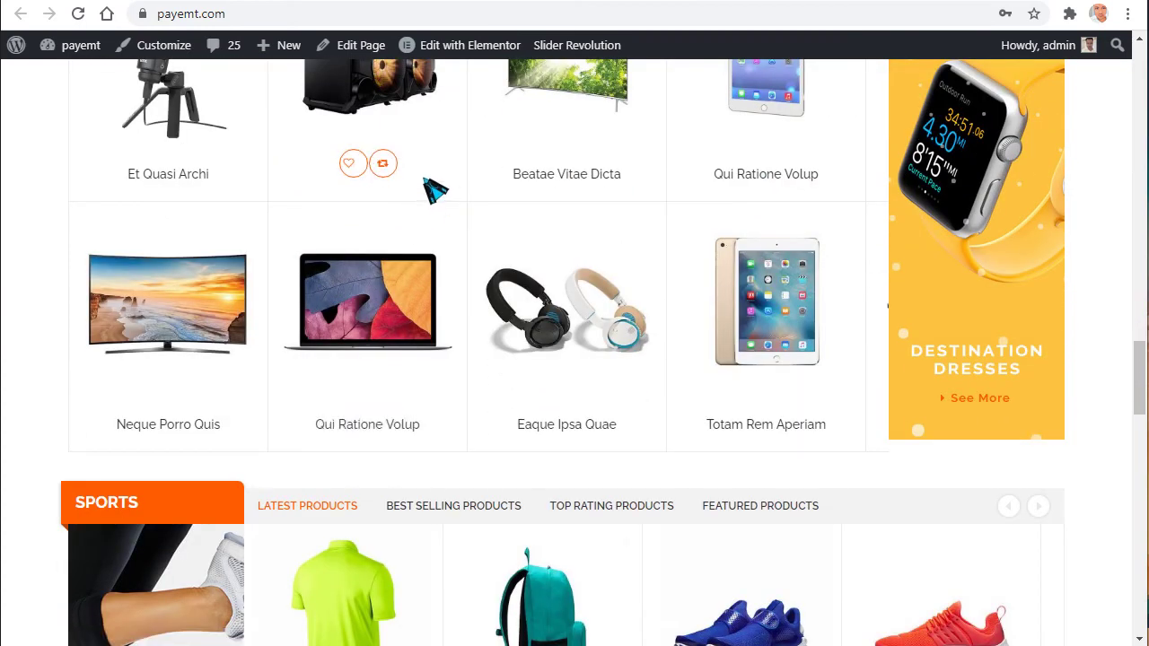
scroll(423, 197, up, 1)
scroll(423, 259, down, 4)
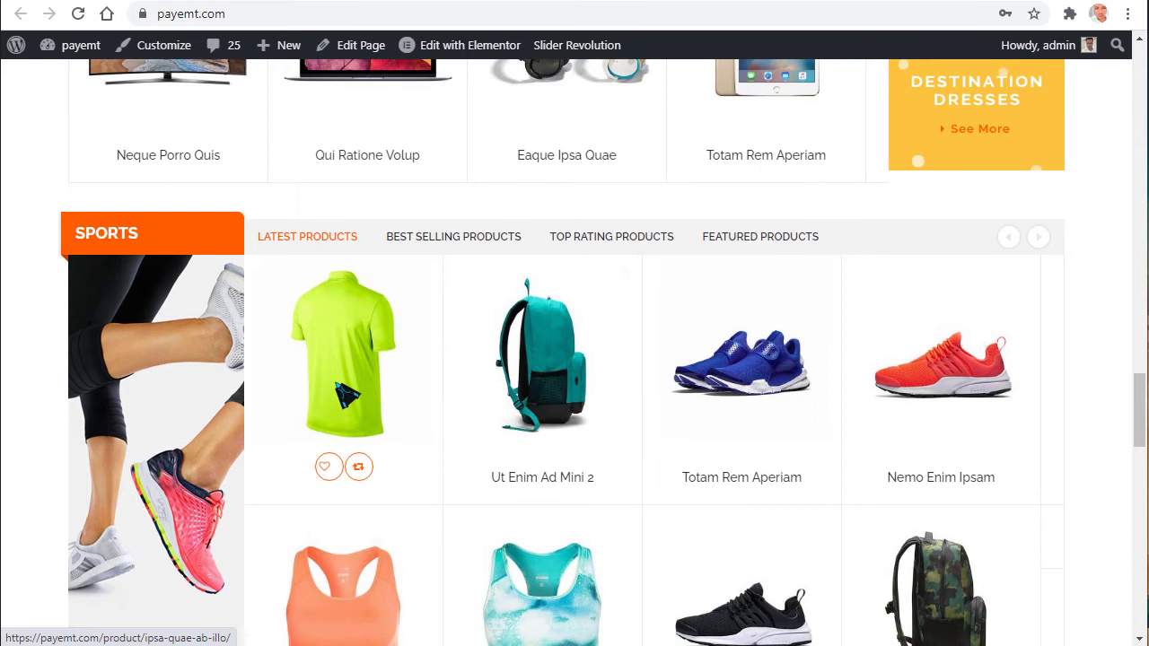
scroll(343, 395, down, 1)
scroll(350, 395, down, 2)
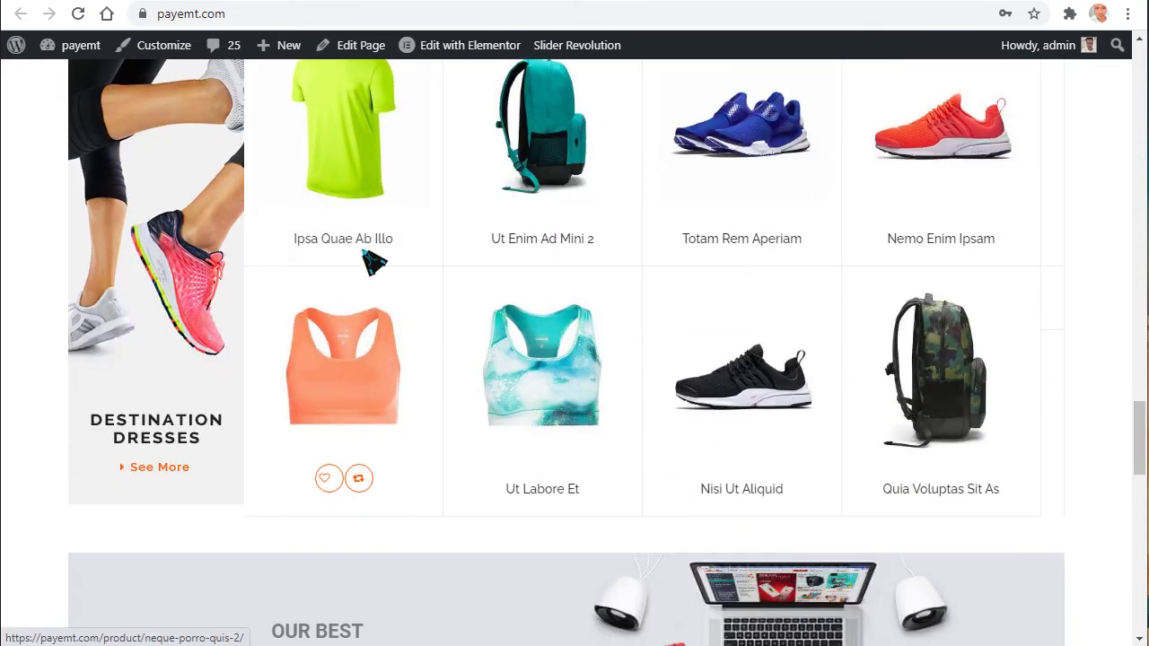
click(336, 143)
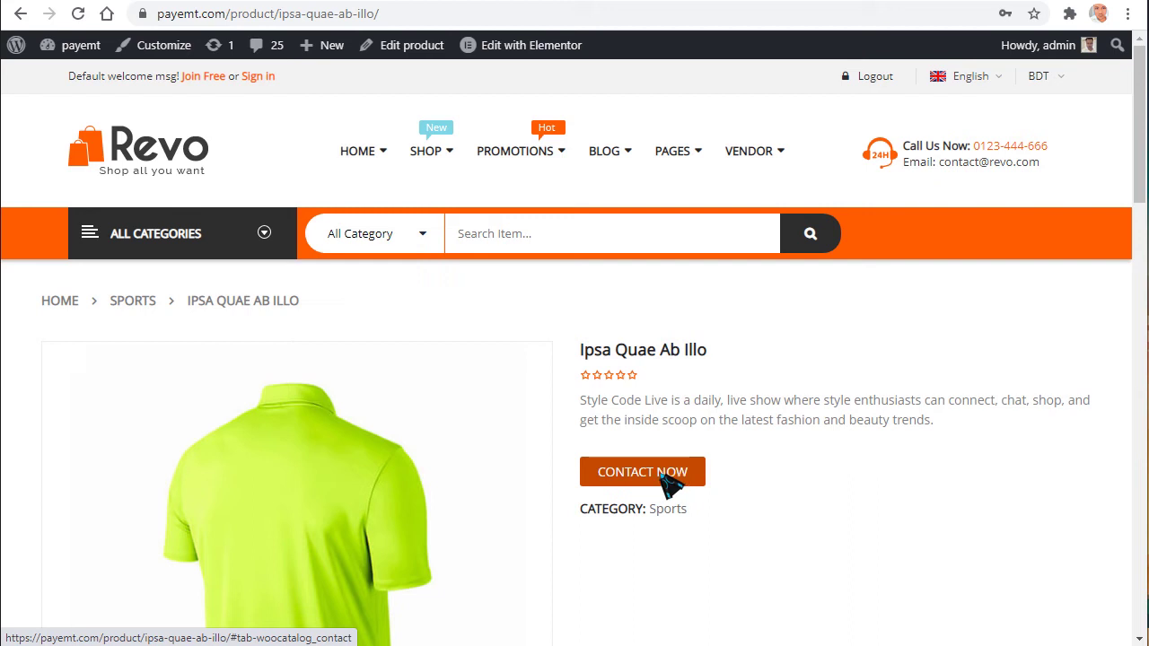
- Turn on the buy now button for single products and quickview in the theme's product options
click(125, 3)
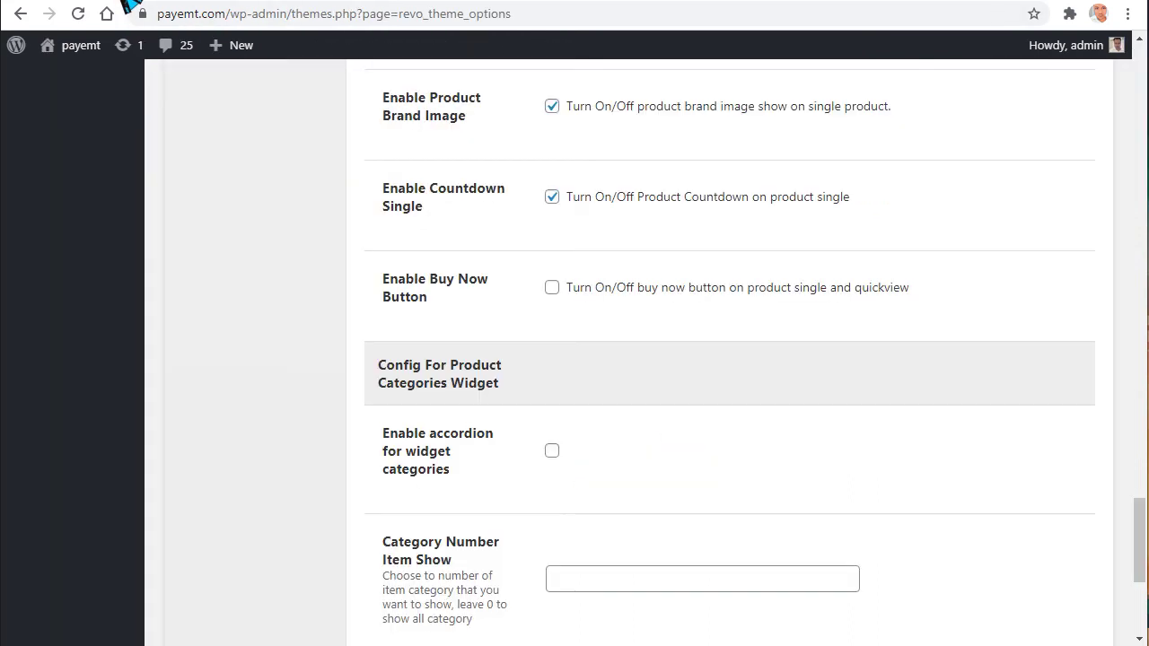
click(551, 288)
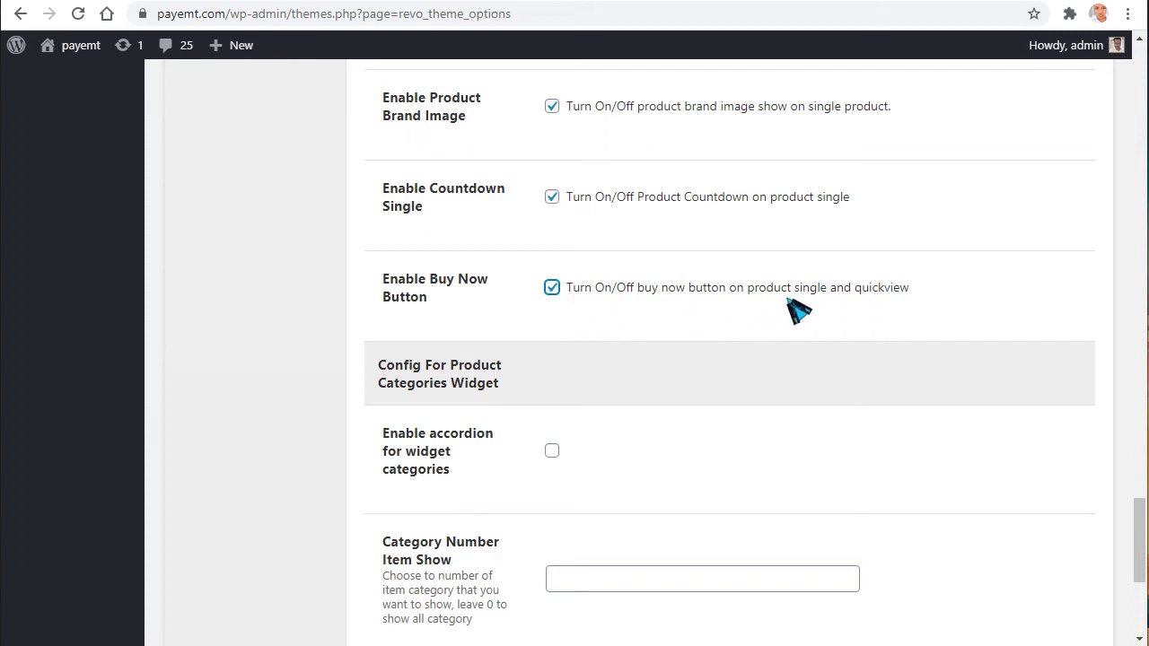
scroll(811, 310, down, 2)
scroll(300, 402, down, 3)
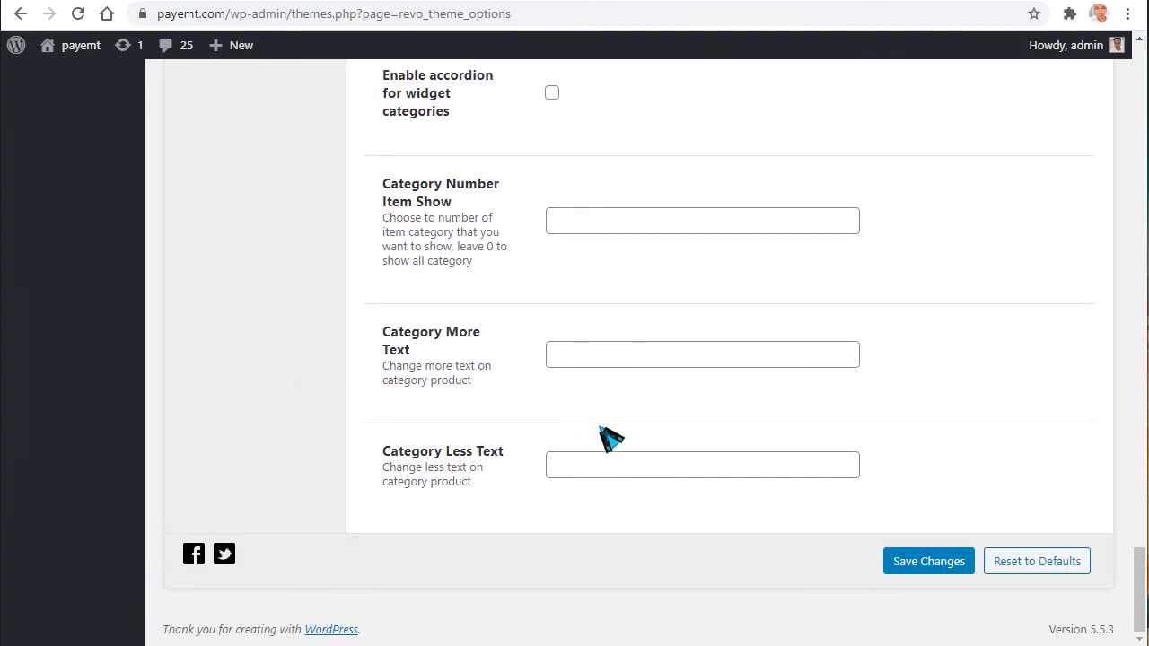
- Set the Google webfont in the Global Typography settings to Lora
scroll(610, 438, up, 6)
scroll(610, 439, up, 12)
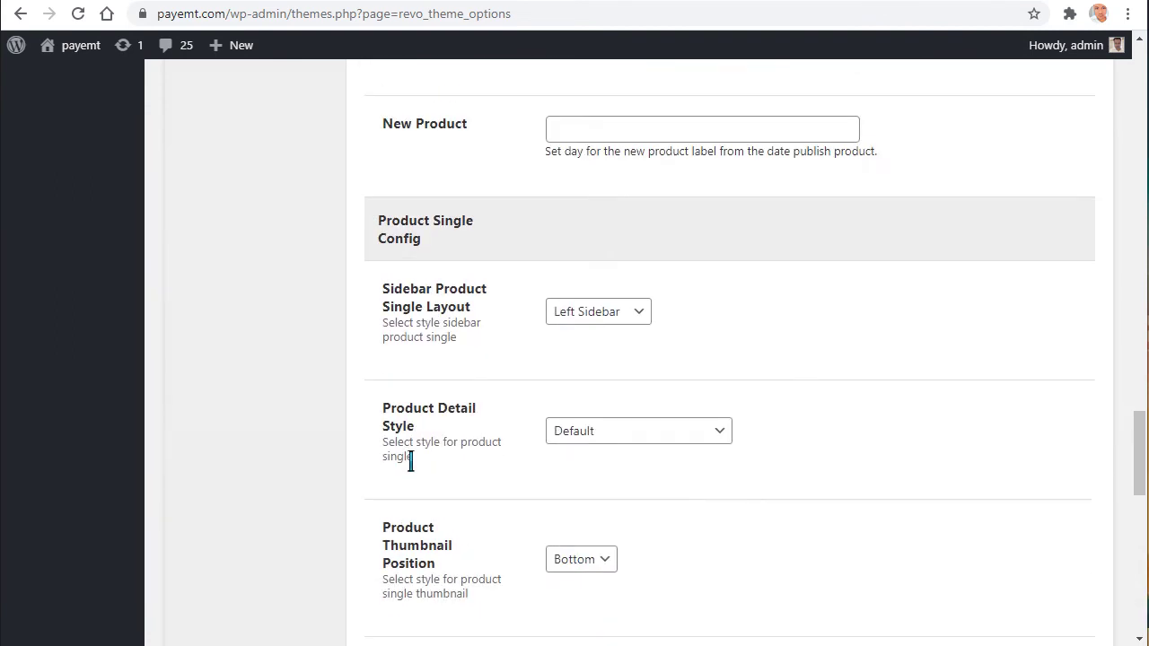
scroll(444, 459, up, 15)
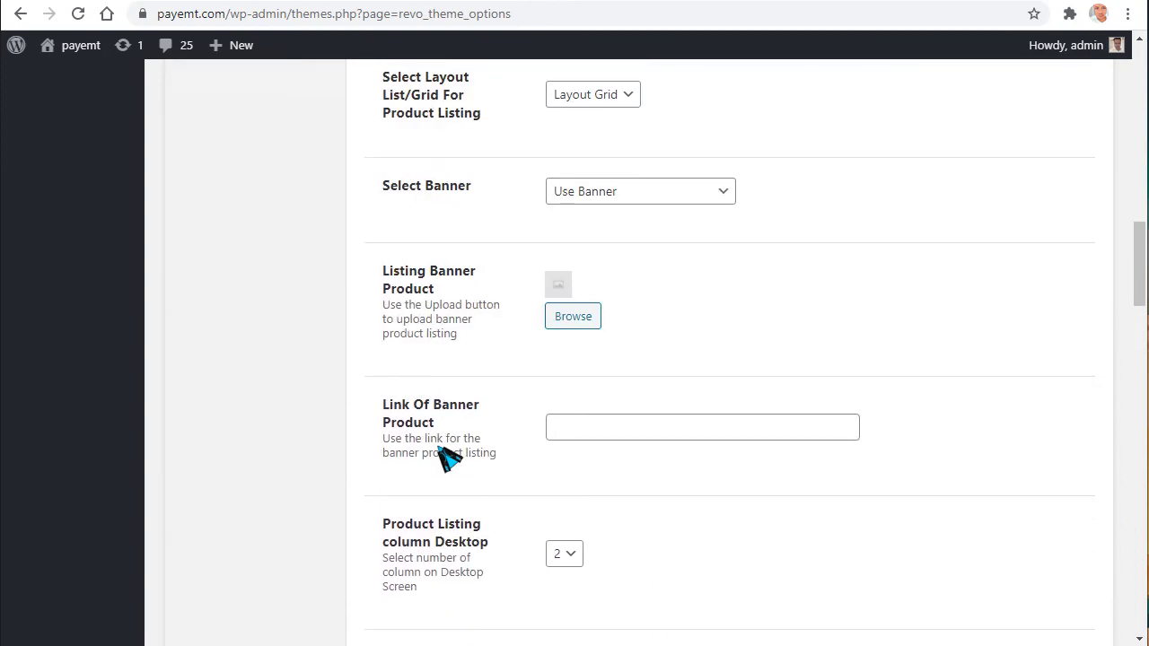
scroll(435, 456, up, 3)
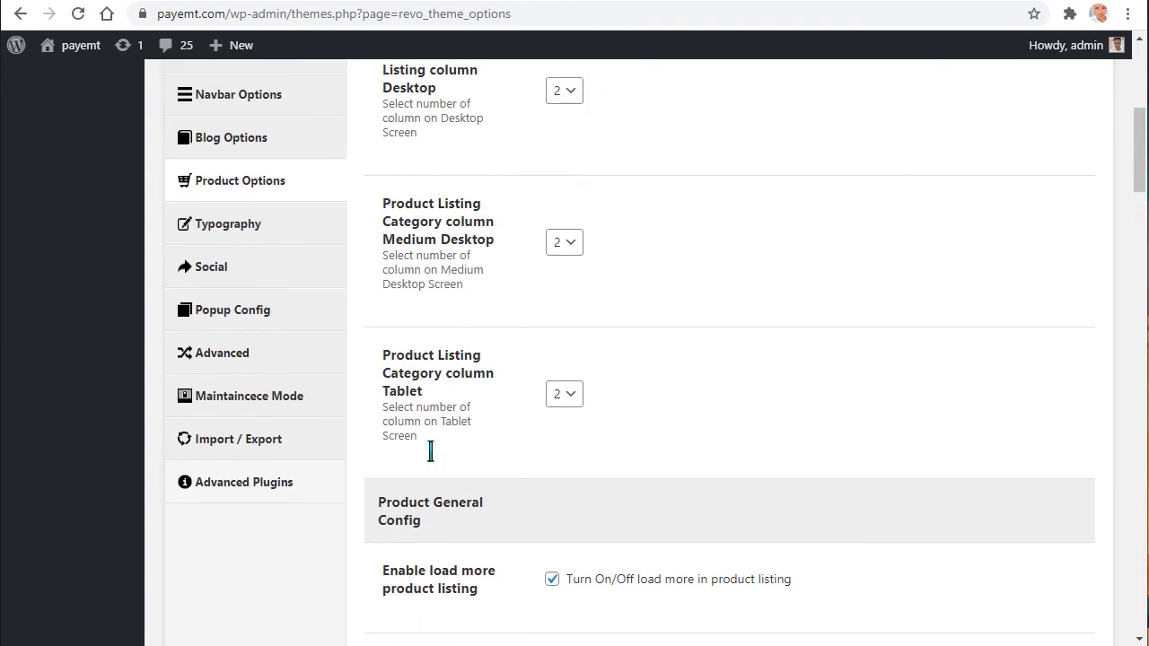
click(252, 328)
click(621, 146)
scroll(671, 470, down, 6)
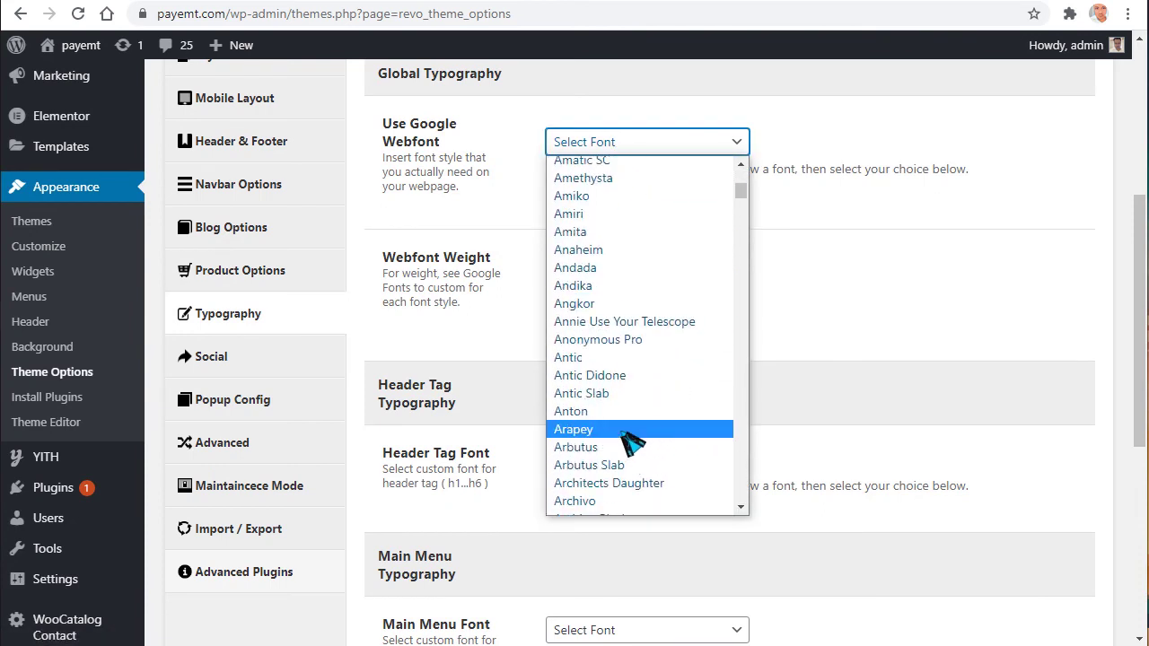
text(lo)
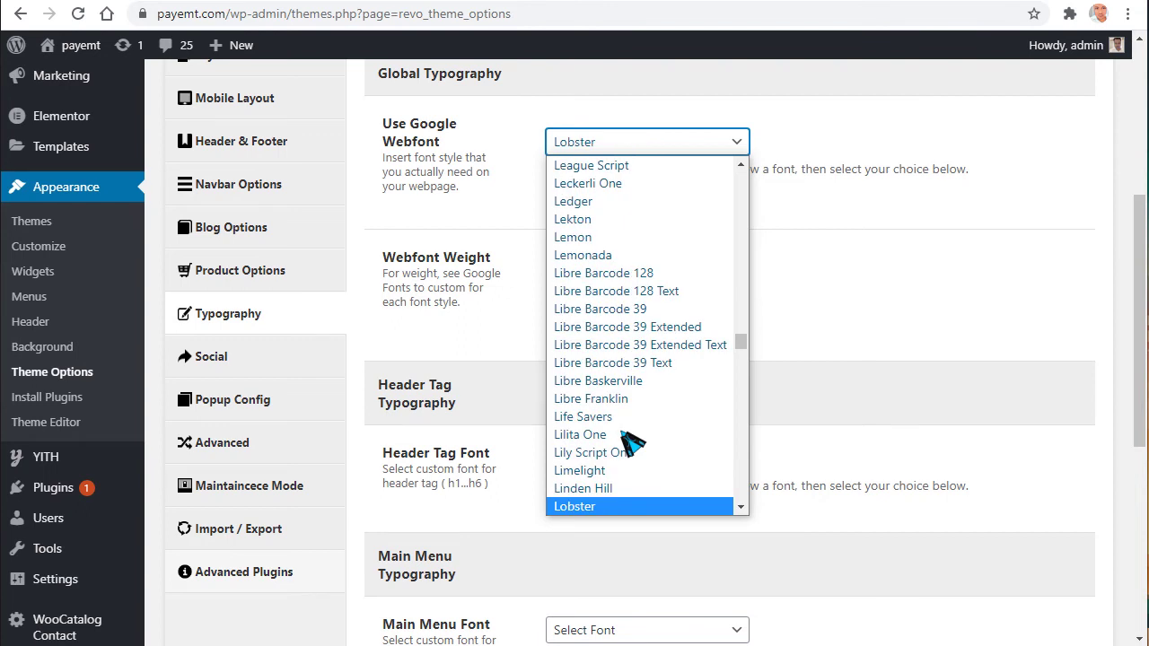
key(Down)
key(Down)
key(Down)
key(Down)
key(Down)
key(Down)
key(Down)
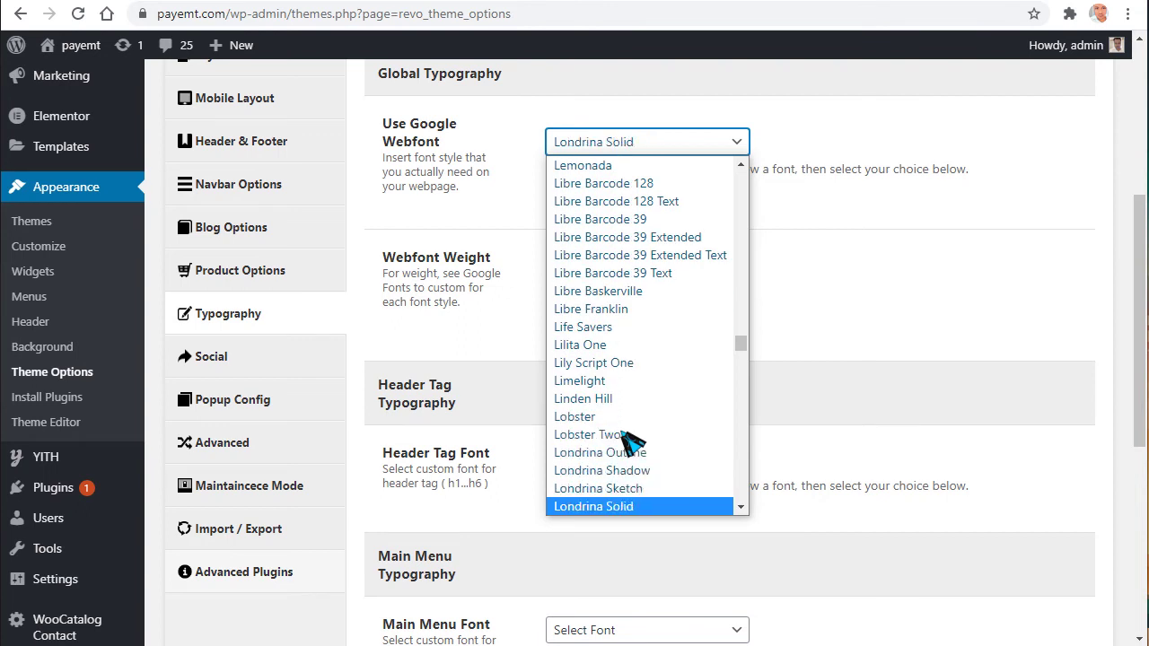
key(Up)
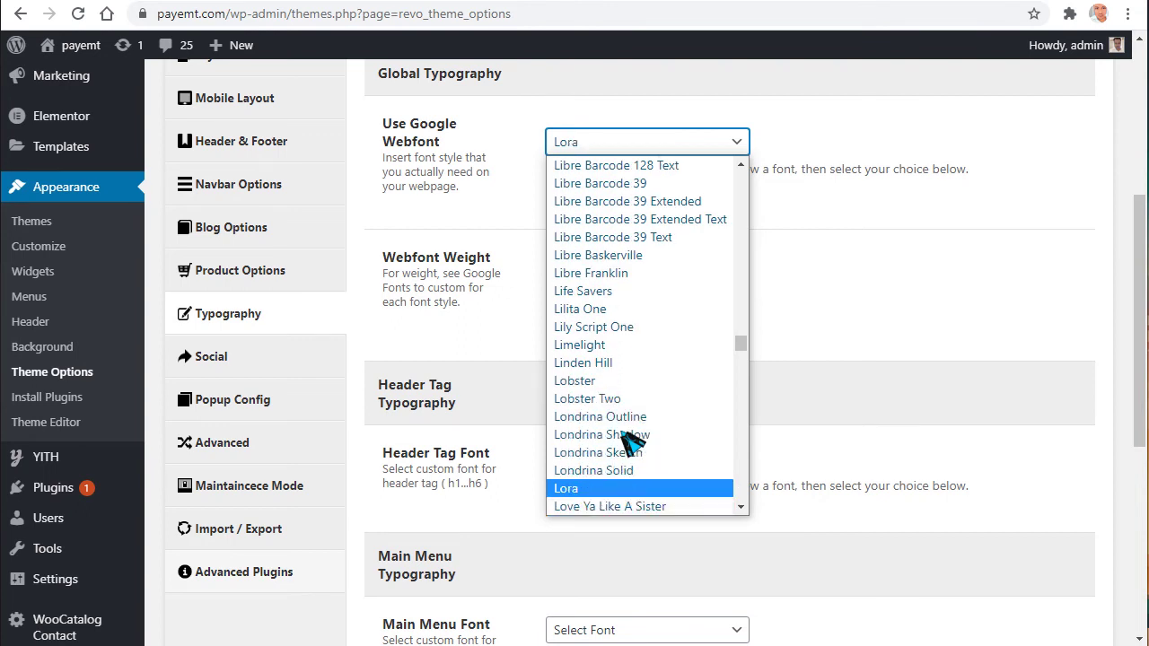
key(Return)
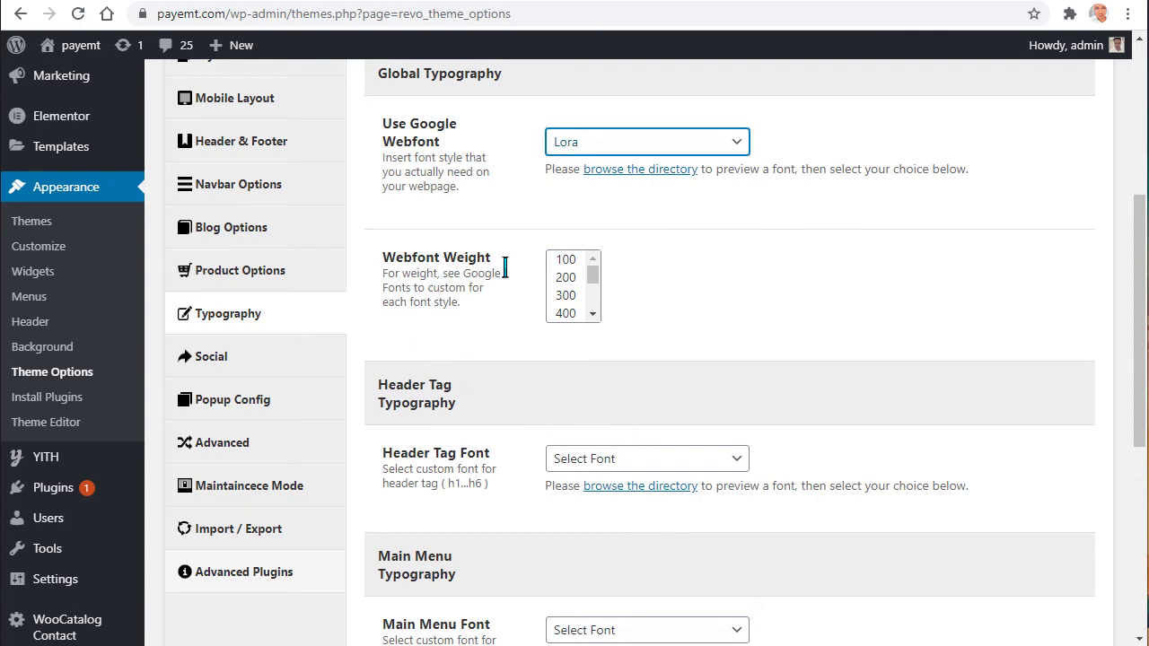
- Examine the header tag, main menu and custom font options, and the theme's social link fields
scroll(545, 344, down, 2)
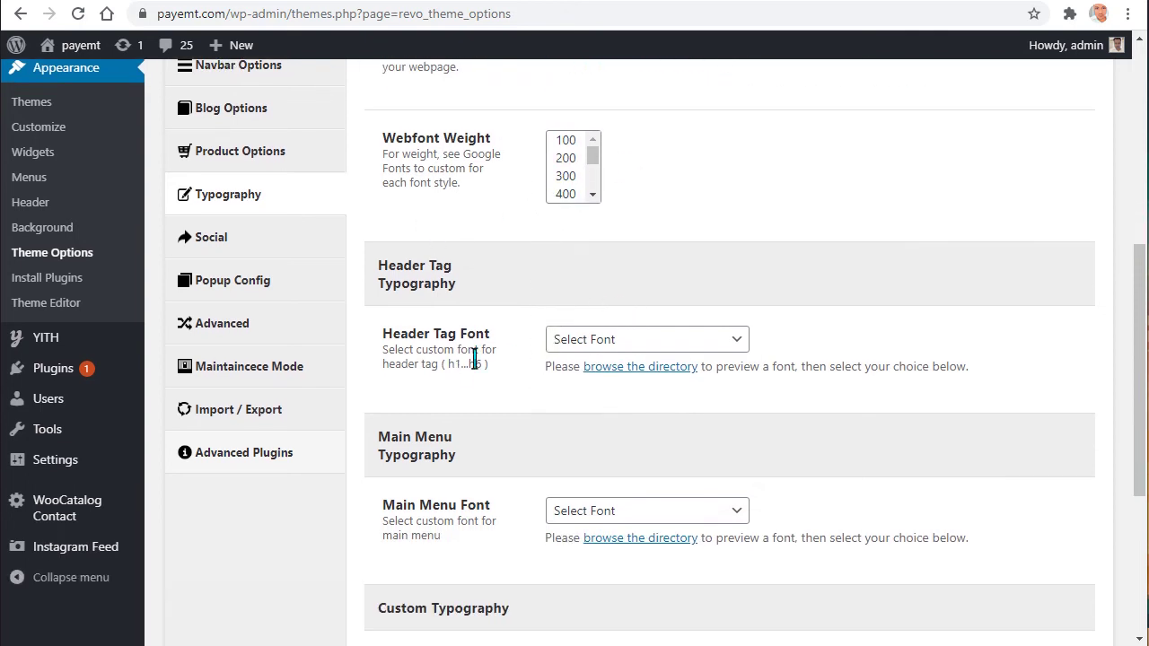
scroll(455, 371, down, 2)
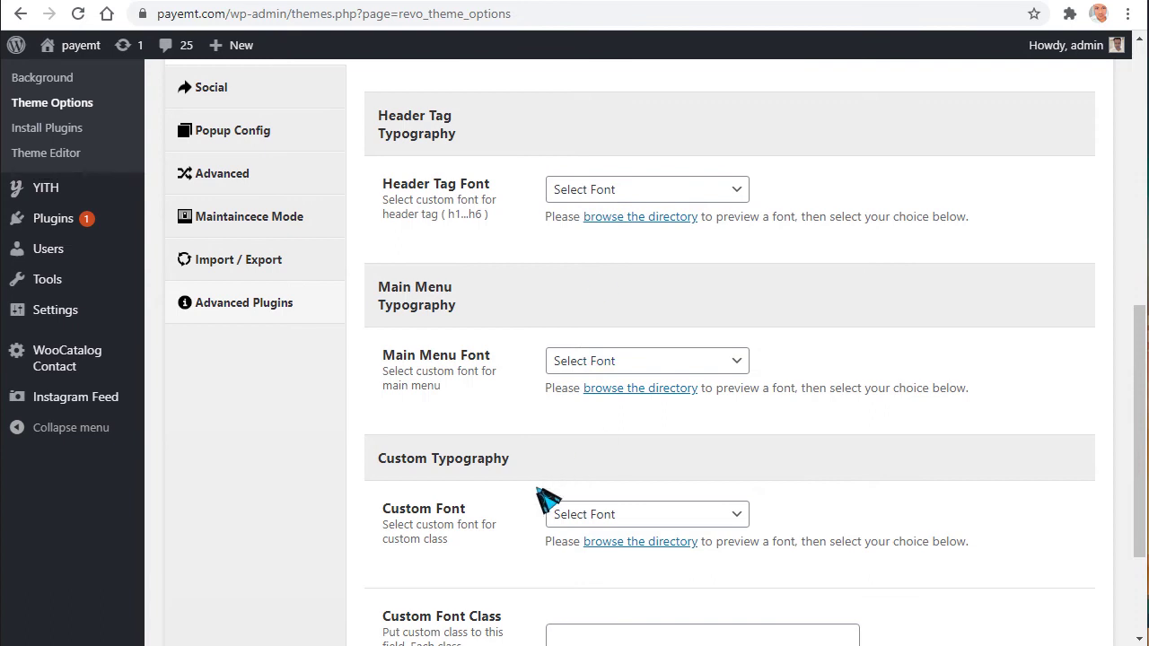
scroll(551, 534, up, 6)
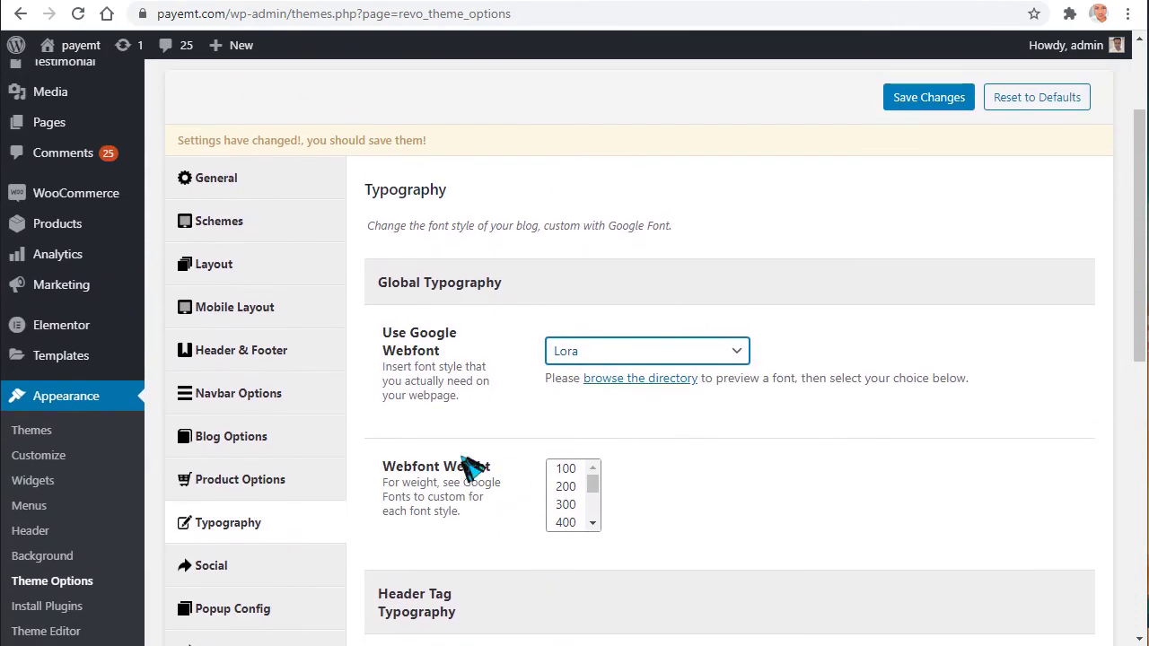
scroll(305, 530, down, 2)
click(259, 449)
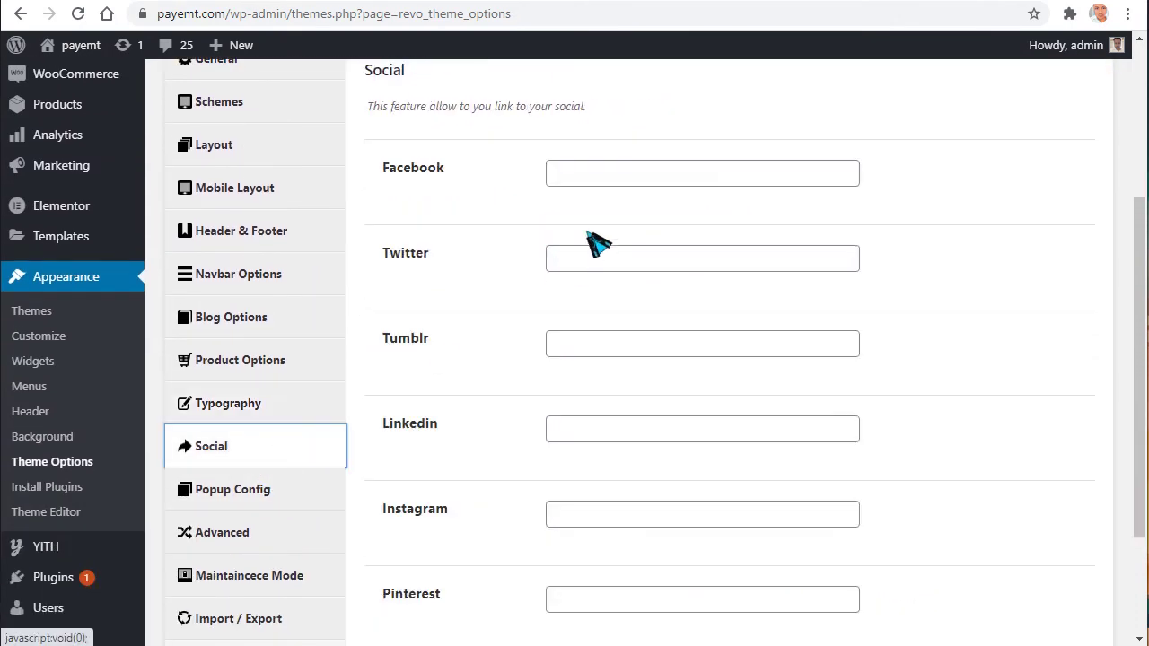
click(574, 179)
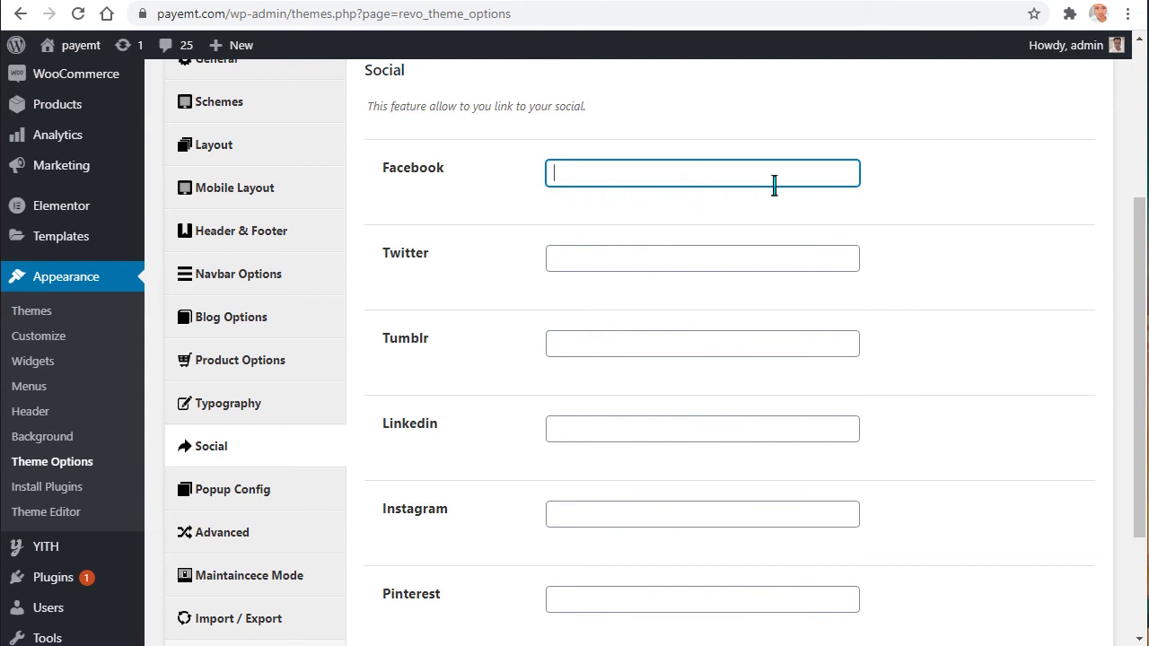
scroll(649, 223, down, 2)
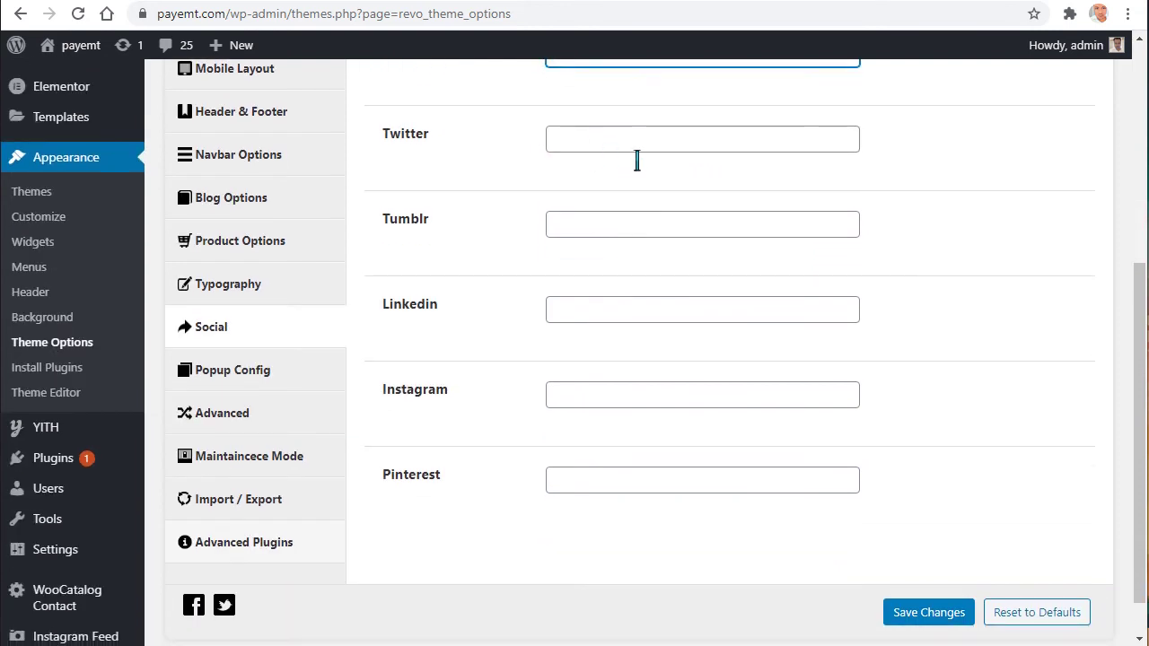
- Activate the subscribe popup in the Popup Config settings and review its background, content and form options
click(310, 381)
scroll(499, 357, up, 5)
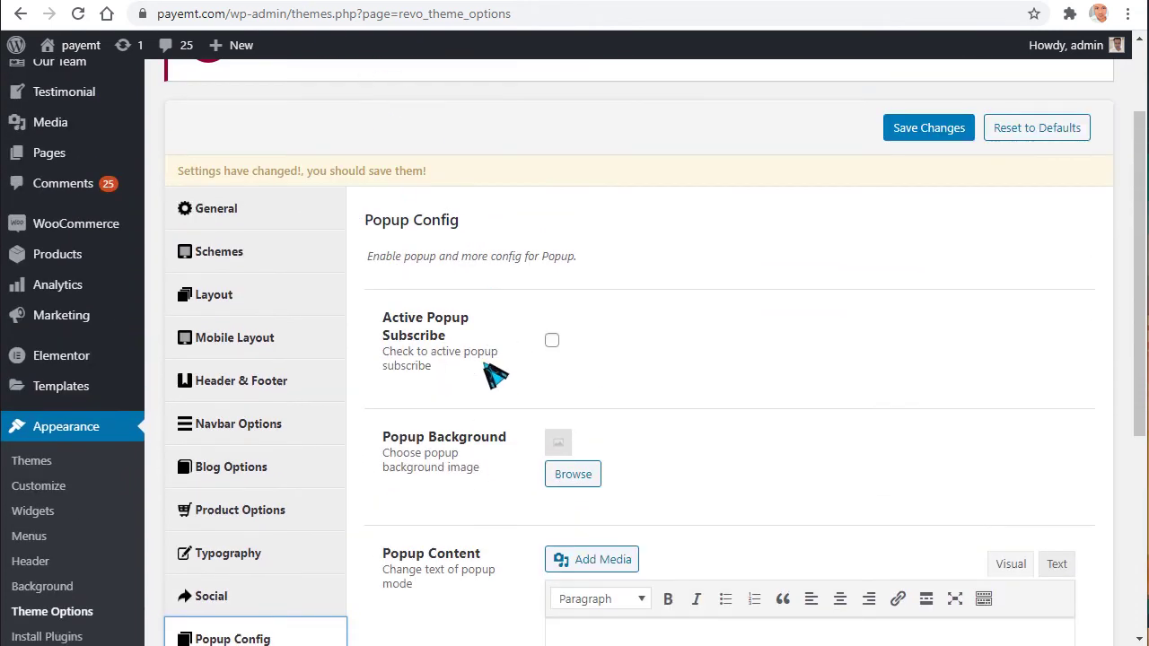
click(552, 341)
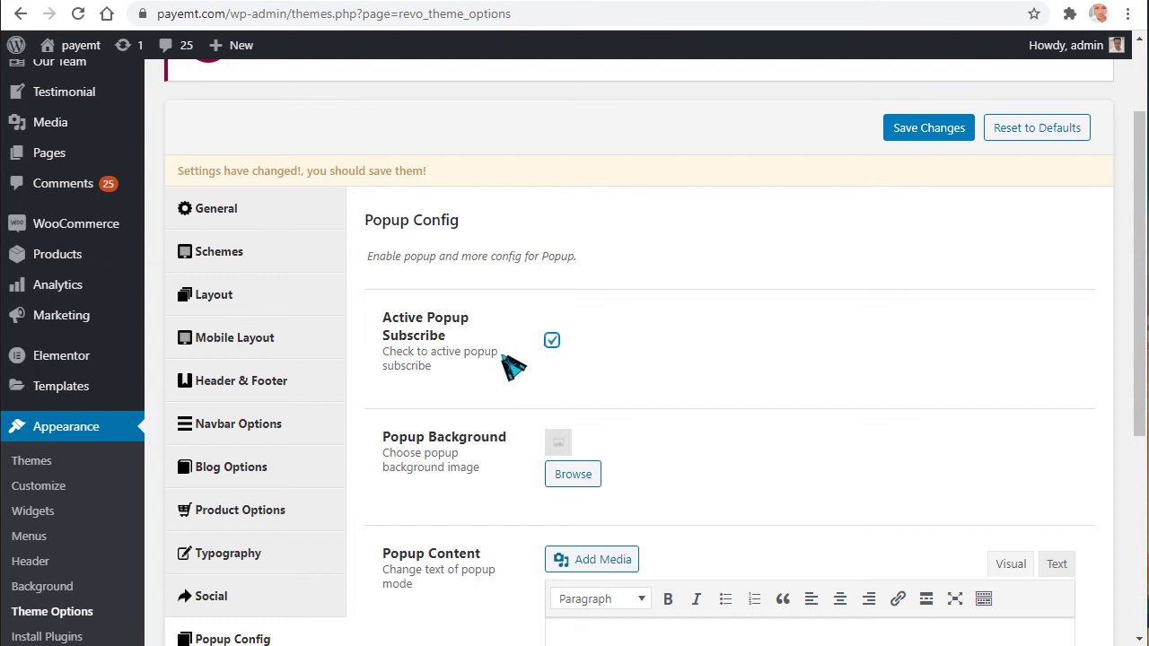
scroll(557, 345, down, 2)
drag(391, 259, 569, 272)
scroll(569, 271, down, 2)
click(628, 367)
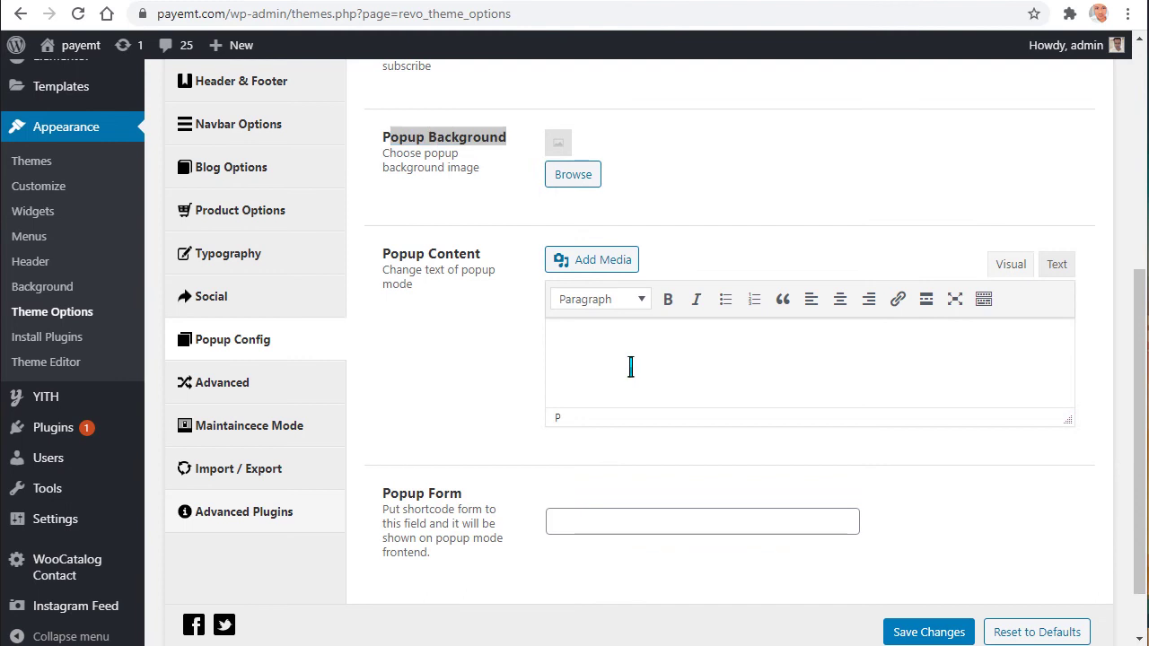
scroll(641, 361, down, 1)
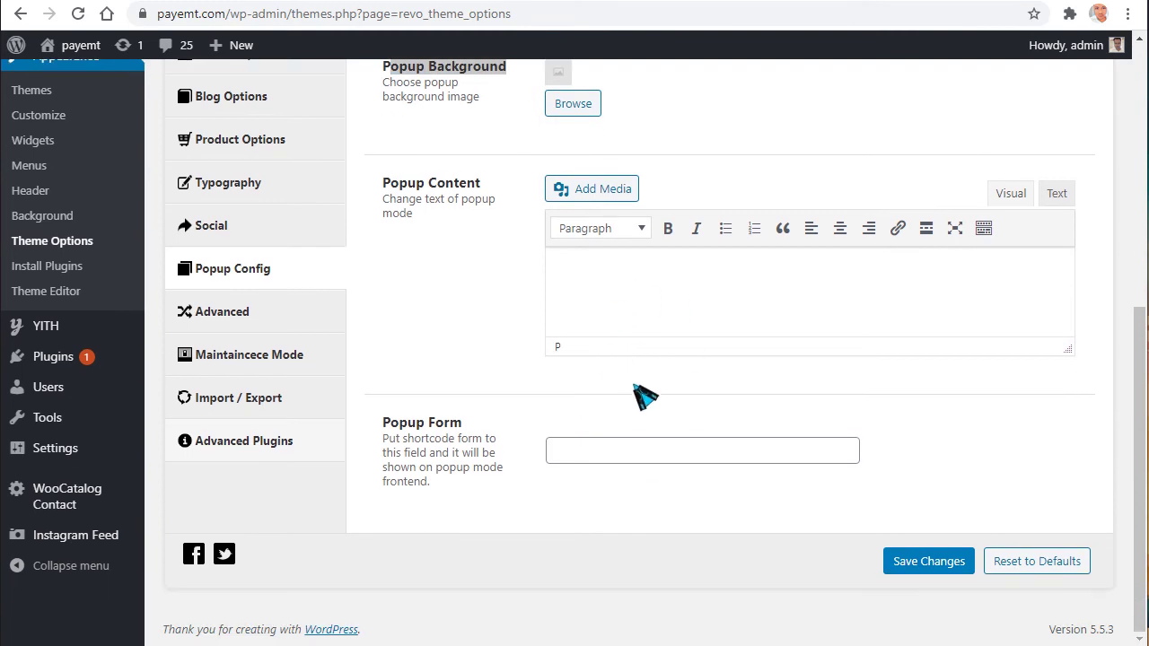
- Turn on Social Share in the theme's Advanced settings
click(296, 318)
scroll(385, 333, up, 2)
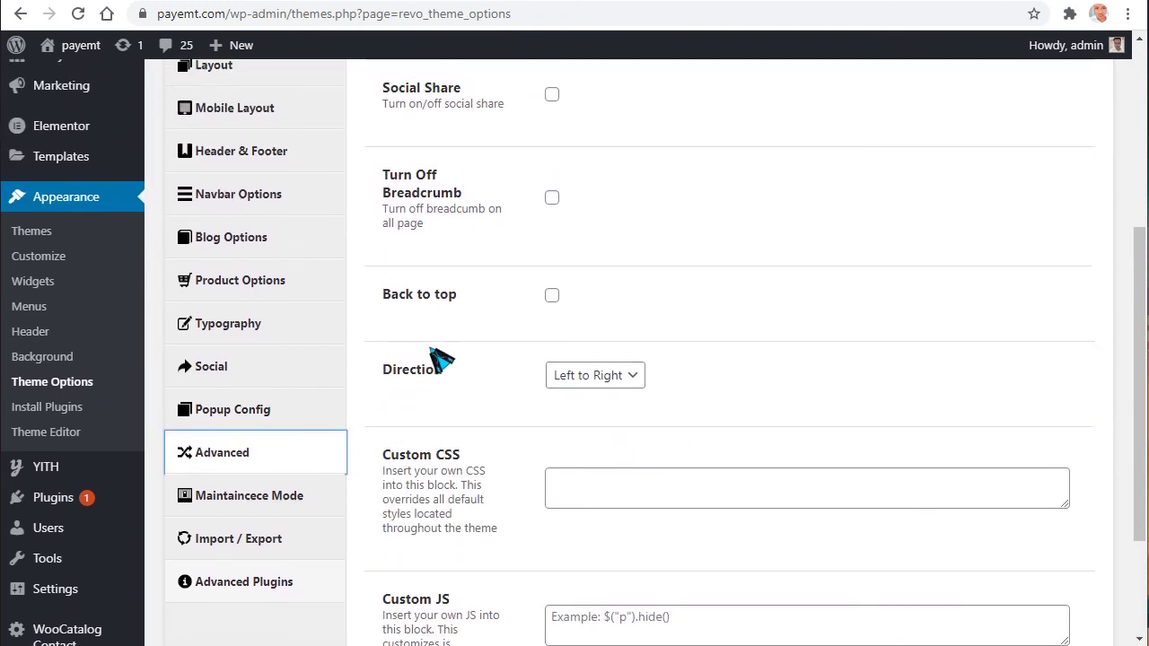
scroll(444, 364, up, 3)
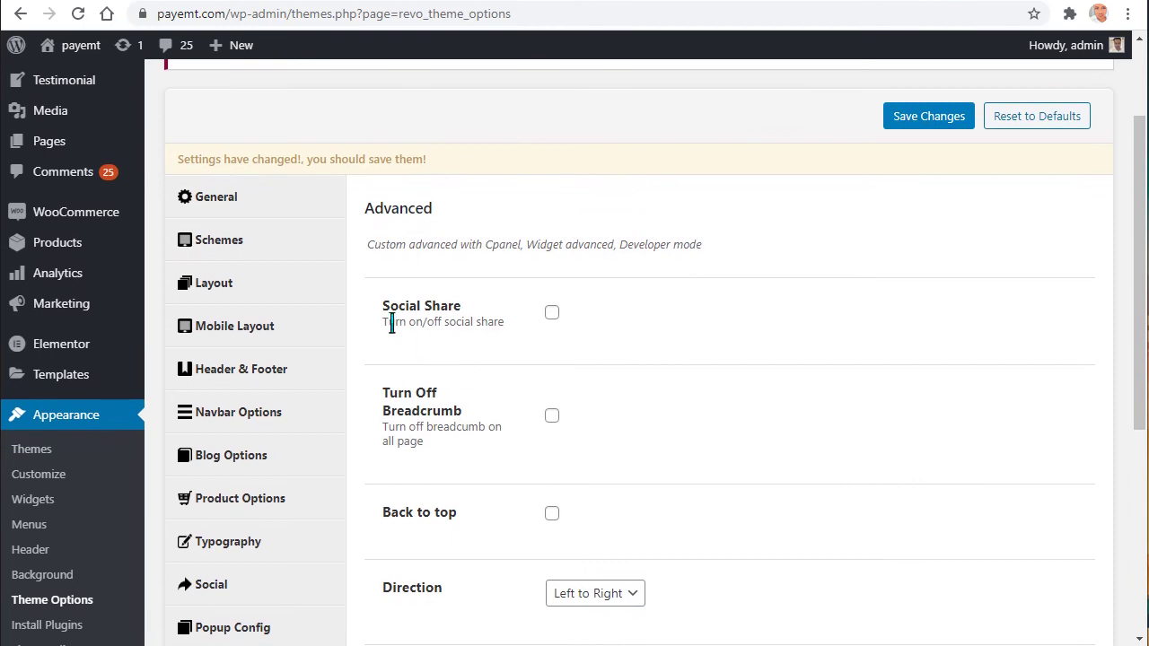
triple_click(400, 306)
scroll(538, 367, down, 1)
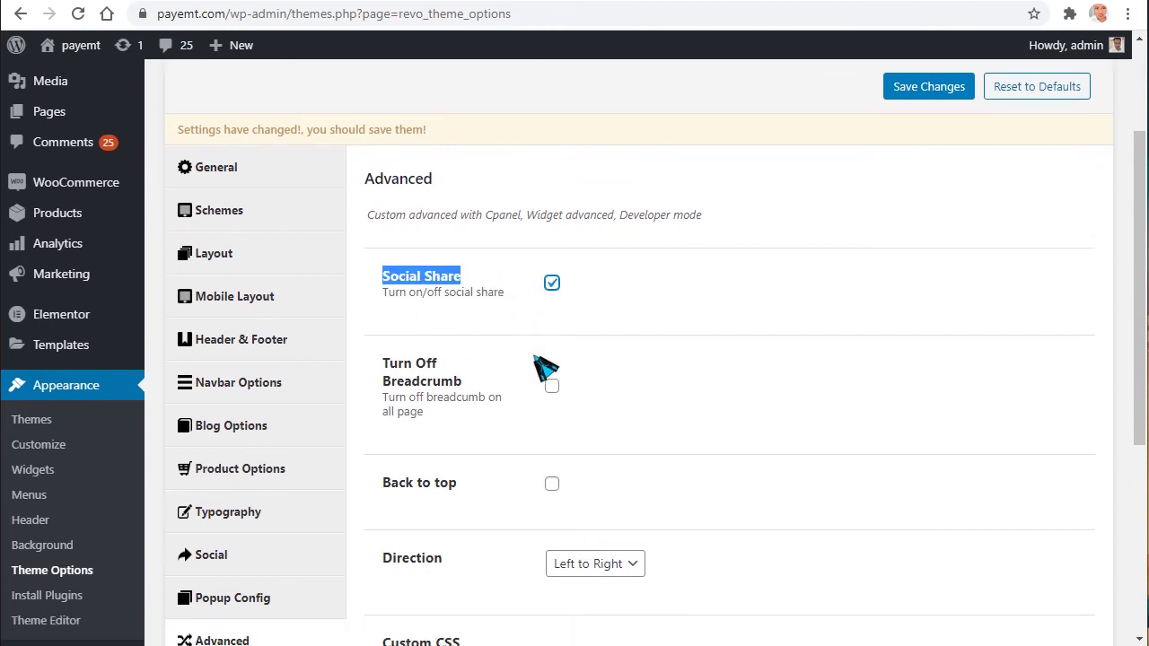
scroll(545, 368, down, 1)
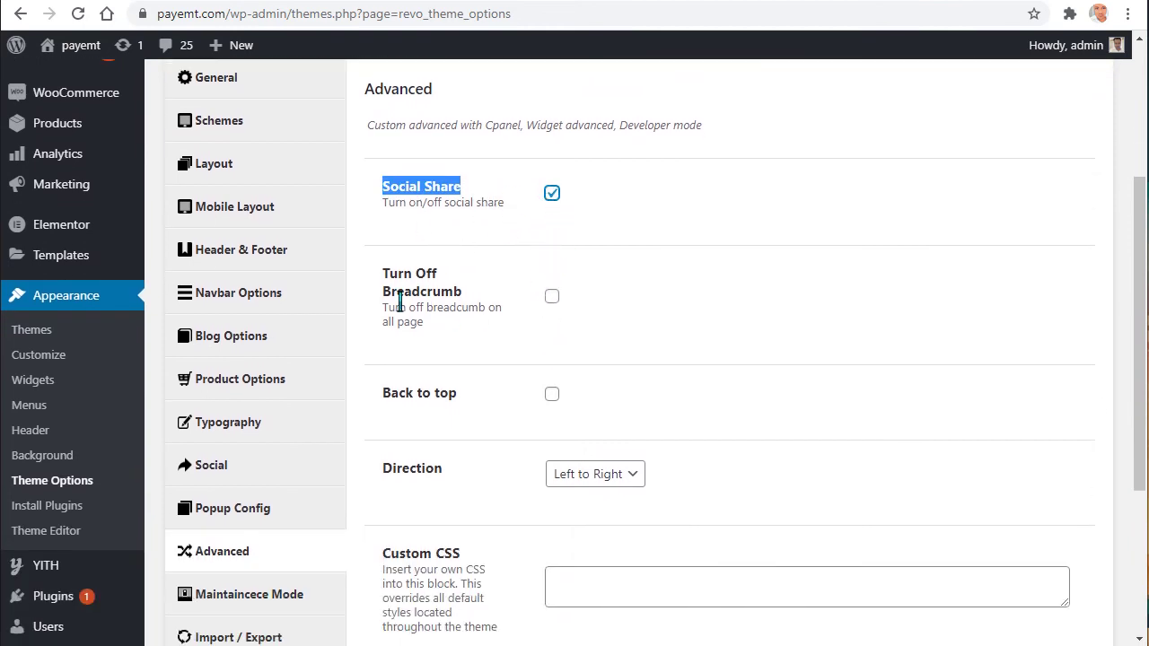
- Turn on the Back to top option in the theme's Advanced settings and look over the product page
scroll(497, 267, down, 1)
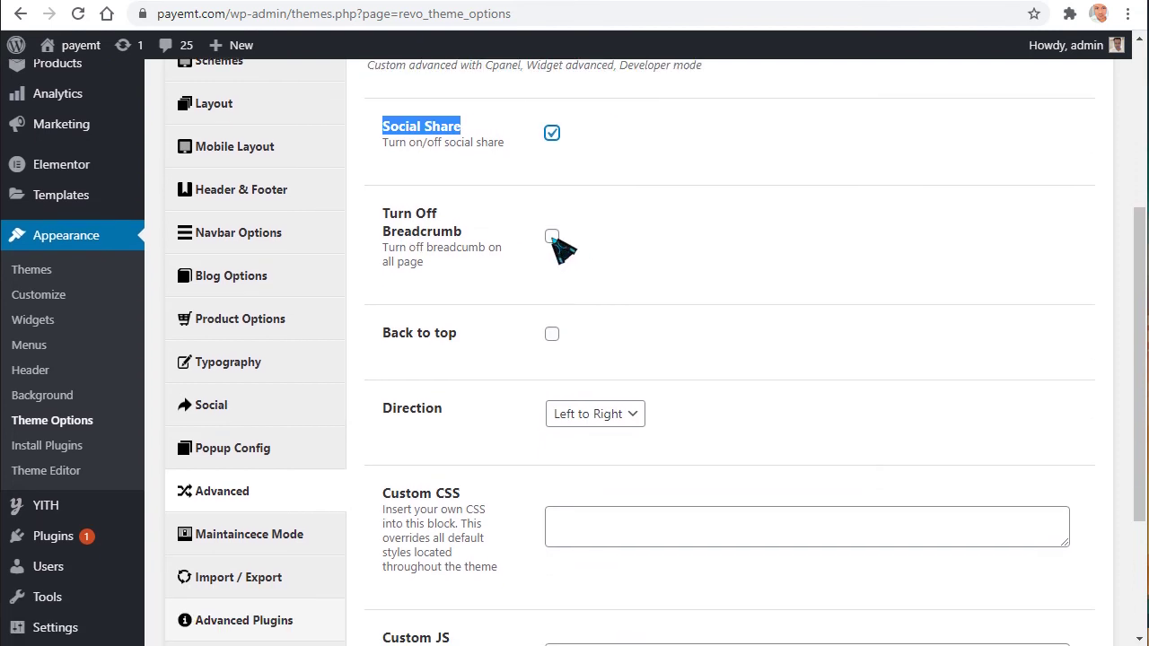
scroll(554, 240, down, 1)
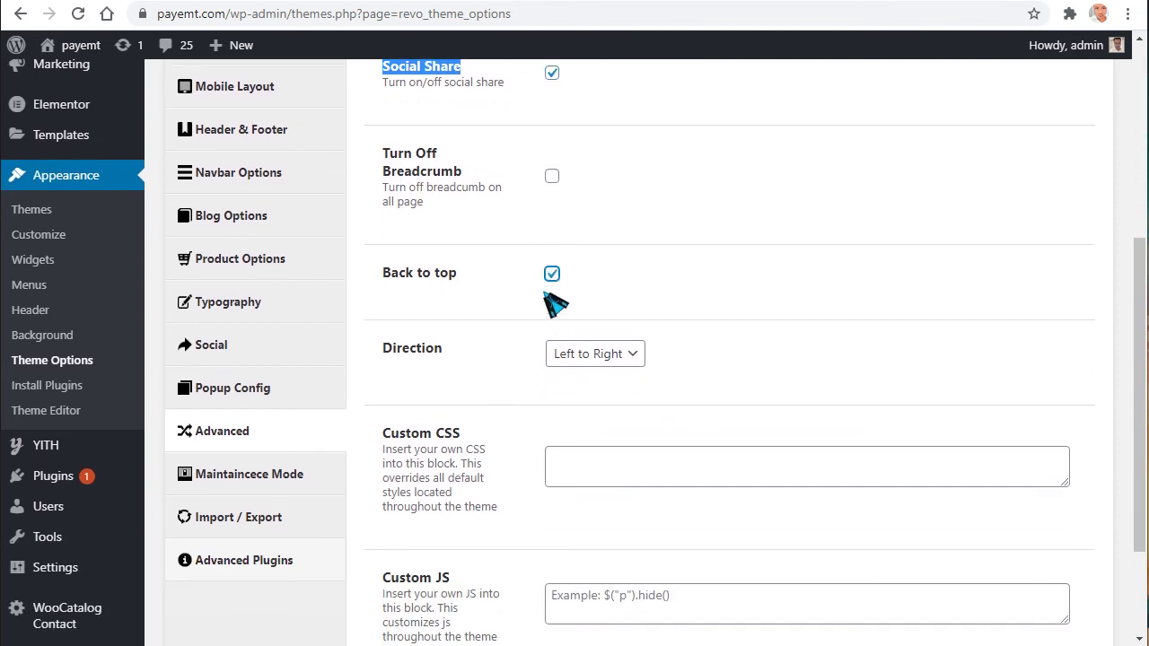
scroll(511, 120, down, 1)
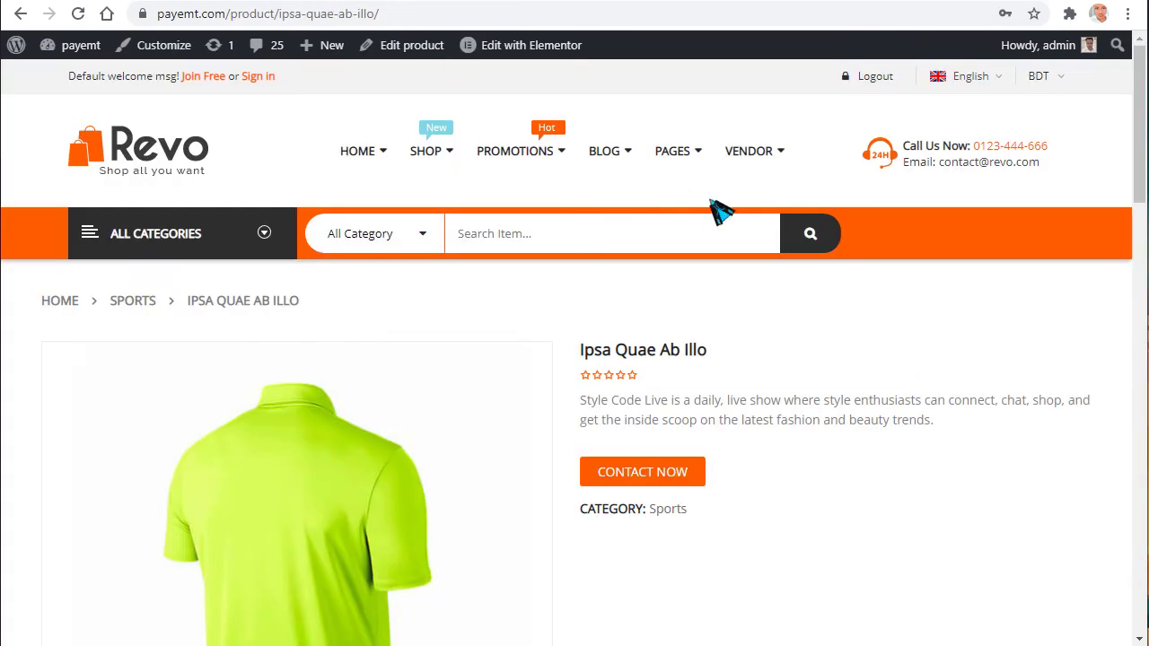
scroll(837, 509, down, 2)
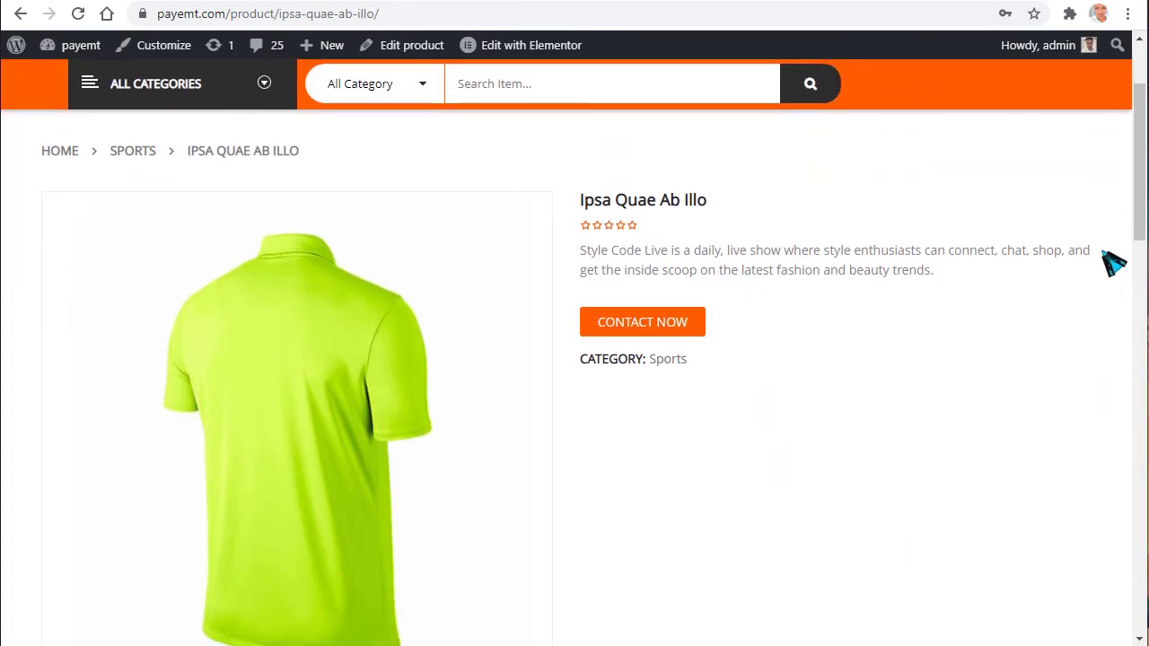
drag(1142, 208, 1141, 175)
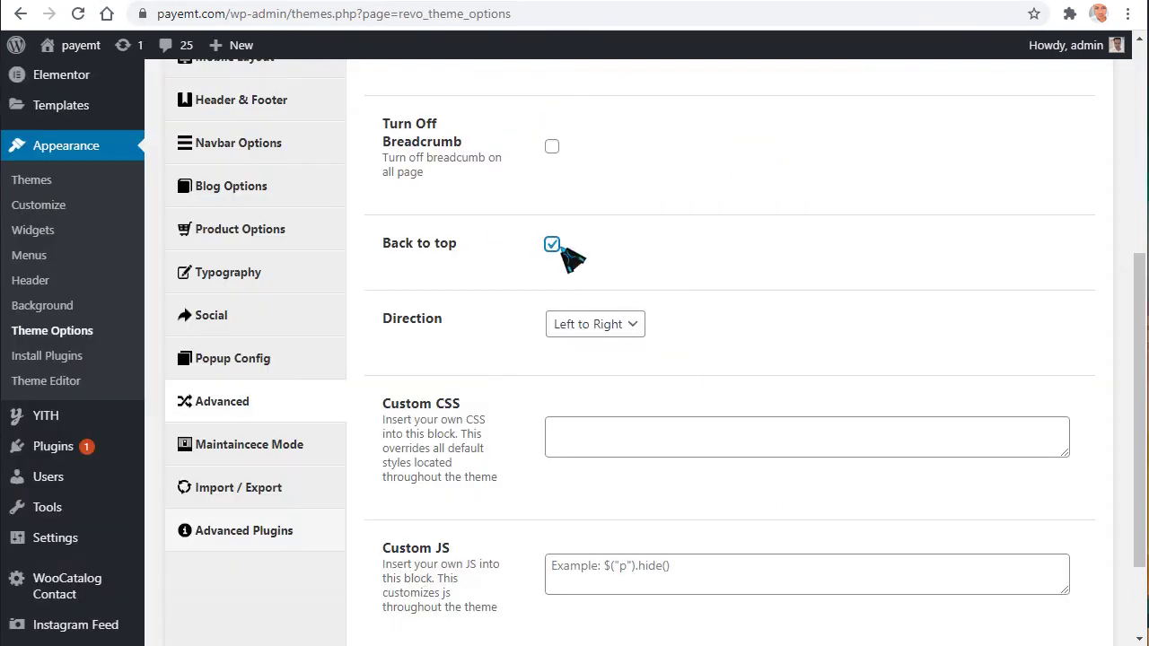
- Locate the Custom CSS field in the Advanced settings and inspect the product page's title element in the browser's developer tools
scroll(538, 409, down, 1)
scroll(538, 408, down, 1)
scroll(539, 359, down, 1)
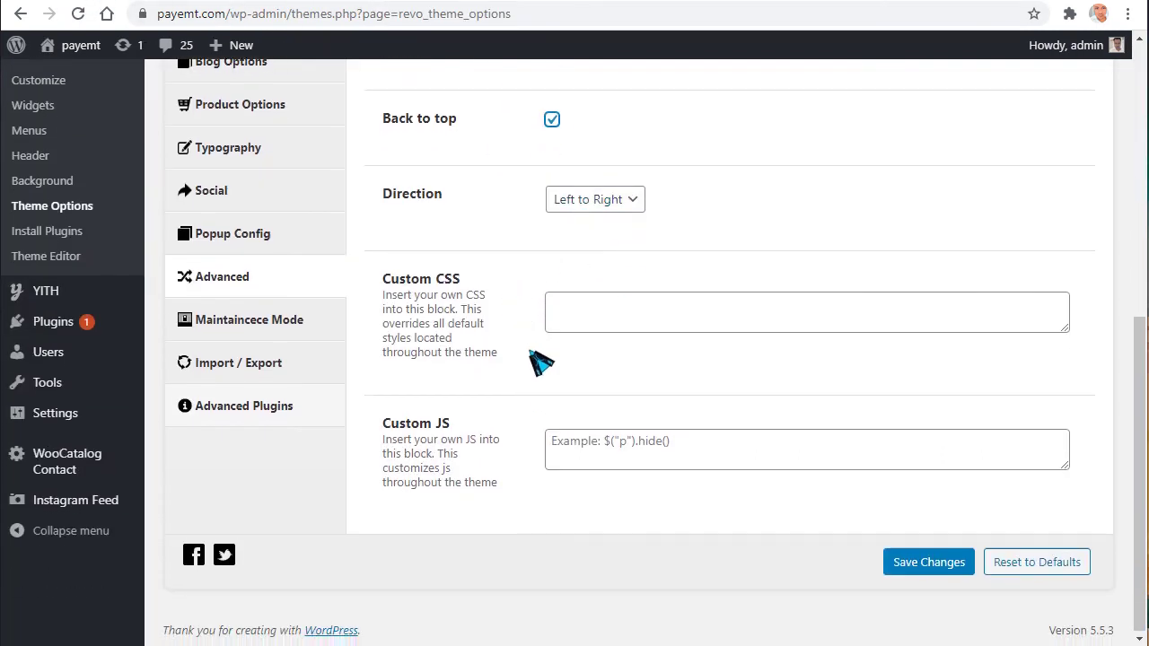
click(602, 331)
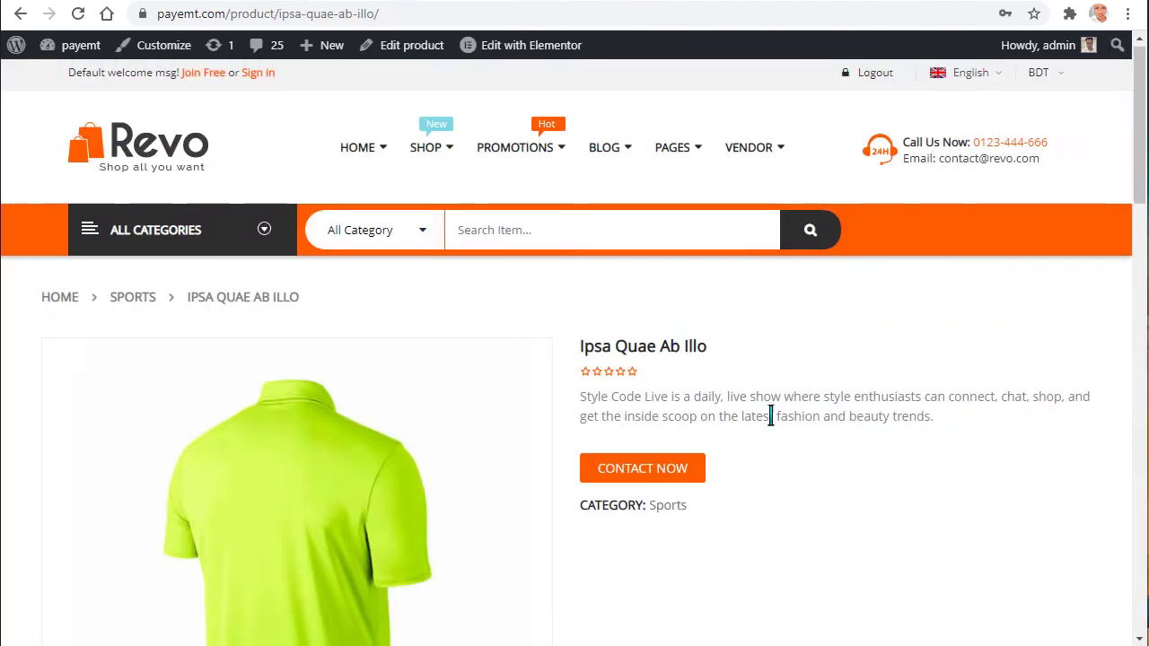
scroll(770, 415, down, 1)
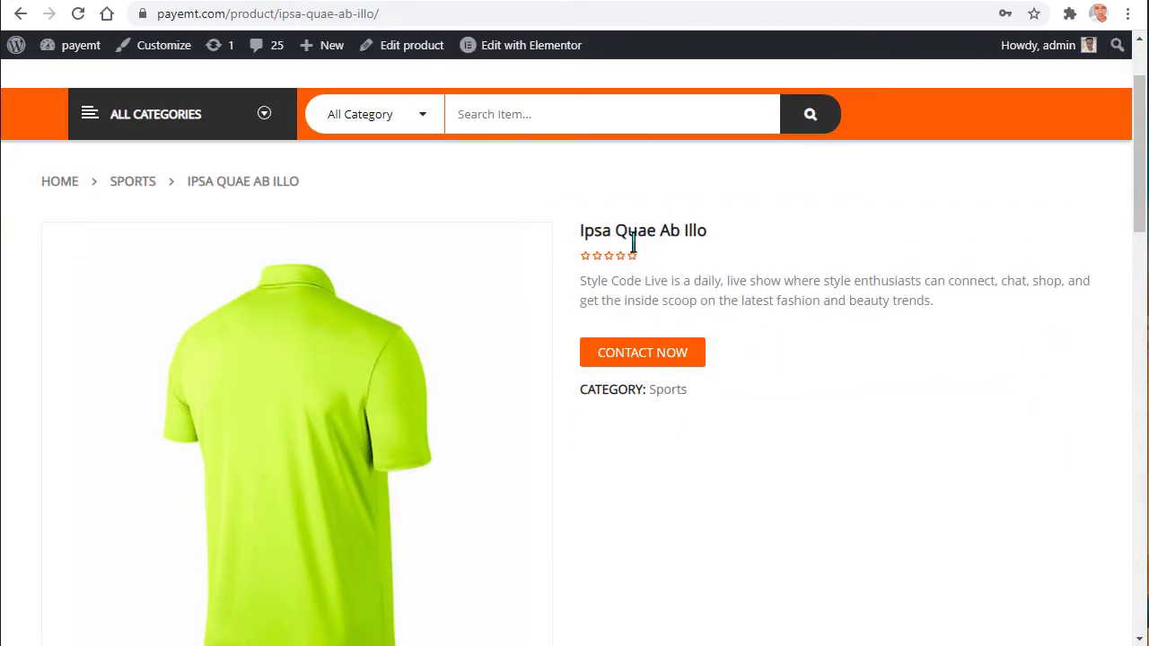
drag(650, 244, 723, 238)
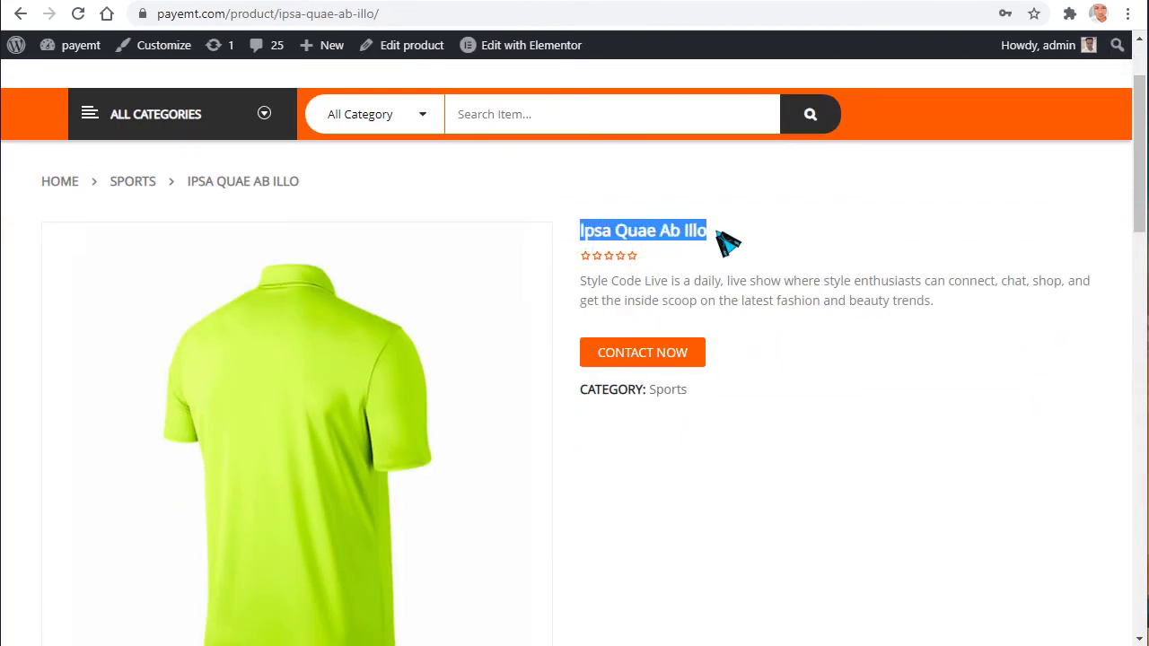
right_click(663, 222)
click(745, 360)
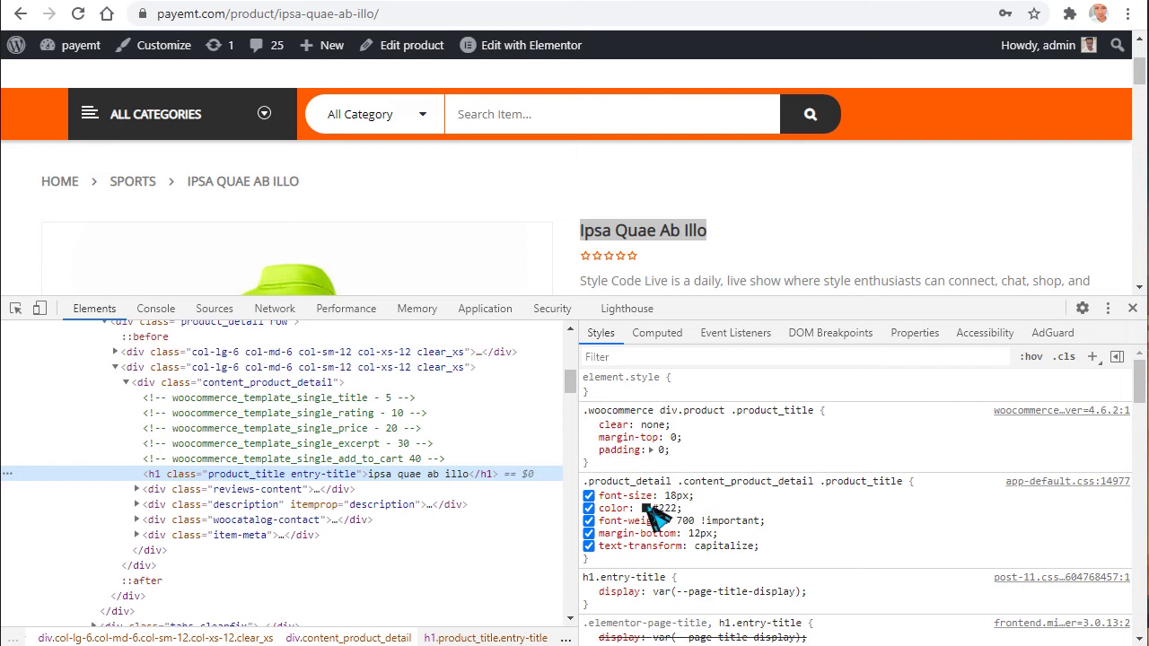
- Set the inspected product title's color to the red #dc1c1c in its .product_title style rule
click(647, 508)
click(827, 321)
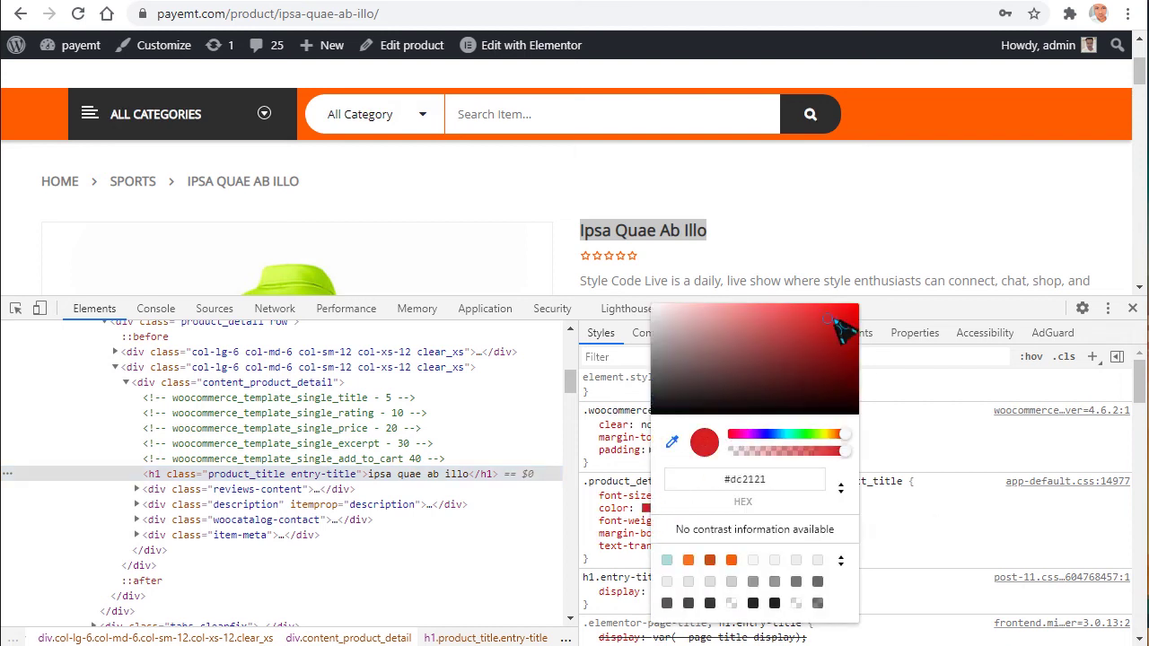
click(918, 395)
click(923, 438)
click(754, 243)
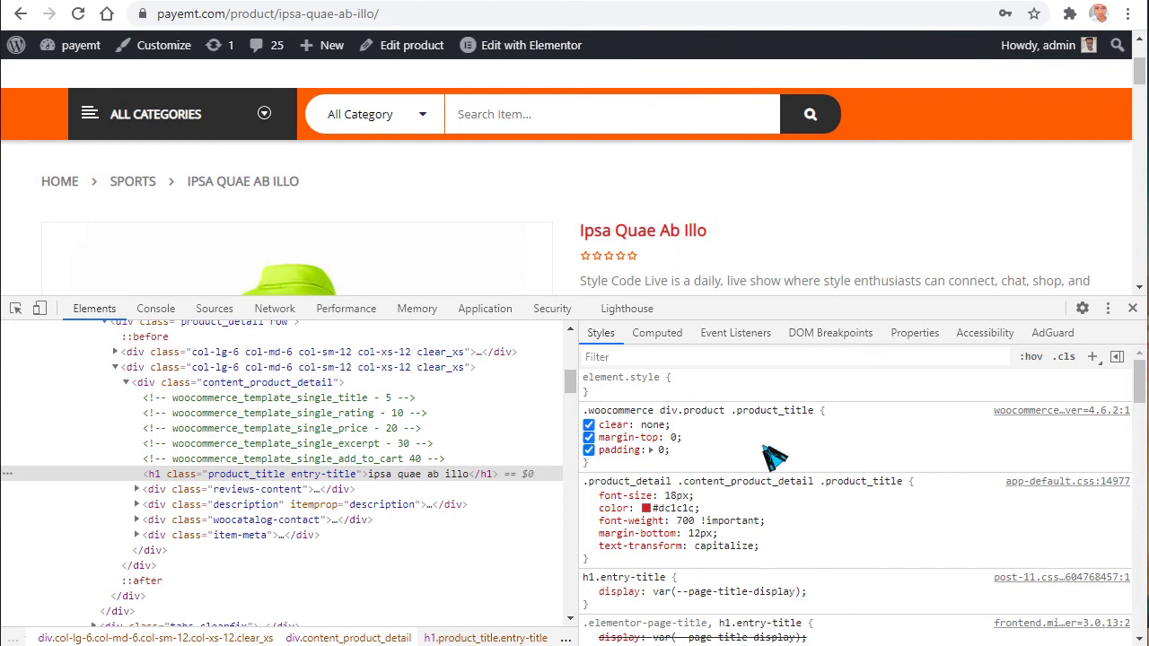
- Copy the edited .product_title rule into the theme's Custom CSS field and enlarge the field to show the whole rule
drag(589, 558, 584, 482)
right_click(631, 496)
click(639, 504)
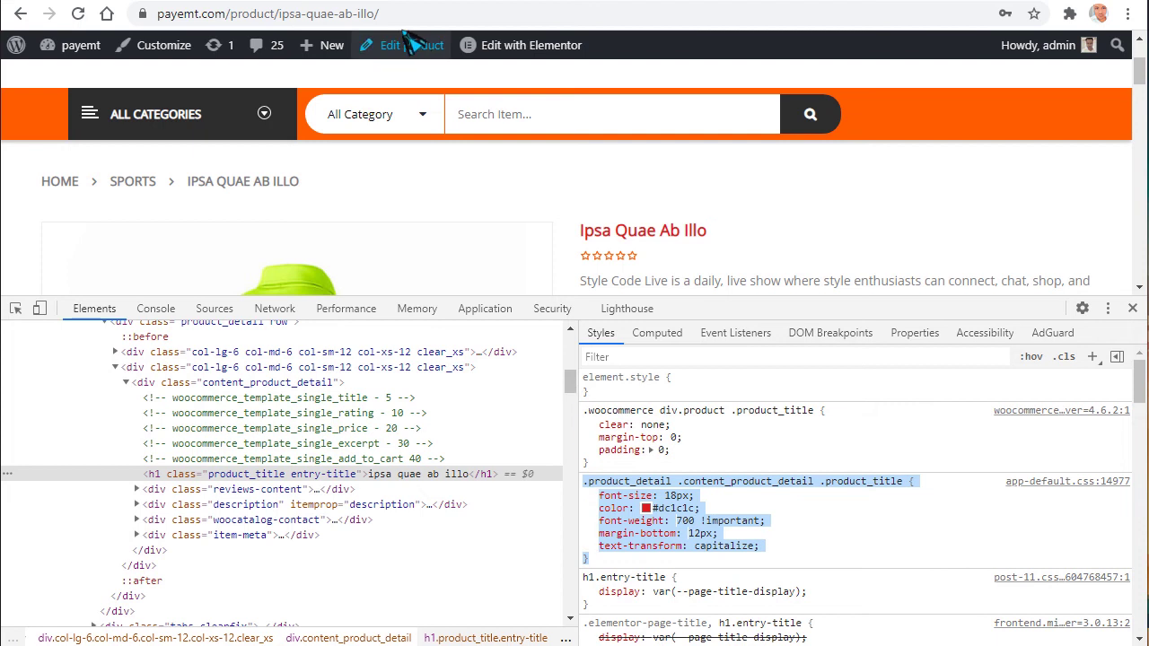
click(146, 1)
right_click(593, 305)
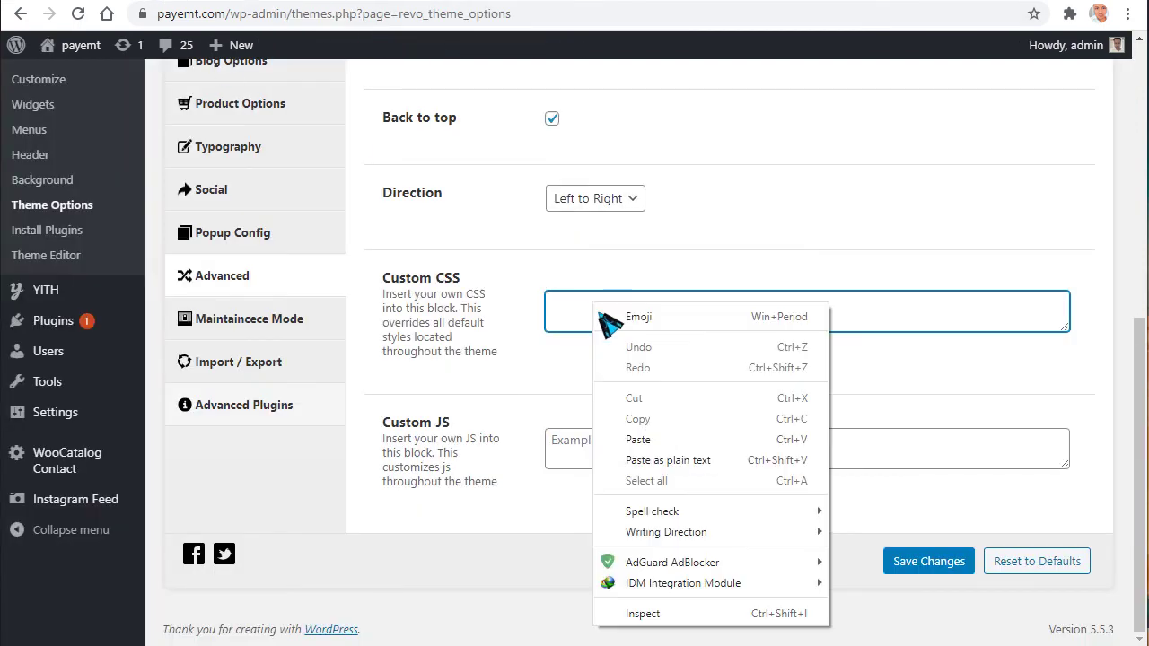
click(643, 440)
scroll(682, 346, up, 1)
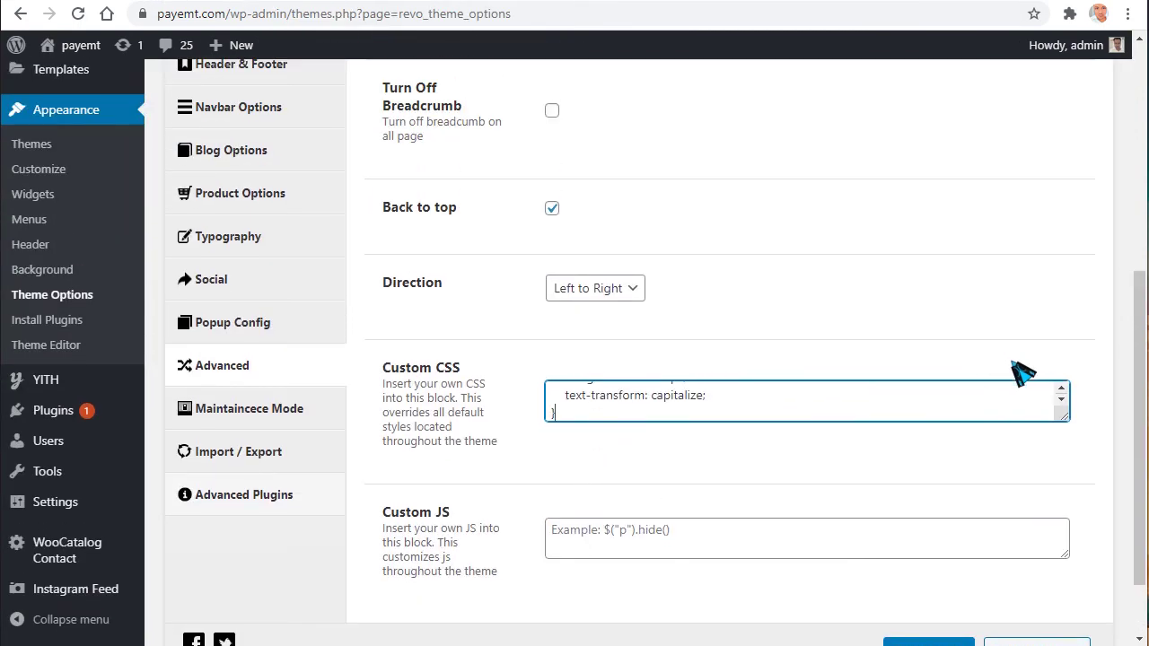
drag(1070, 429, 1068, 572)
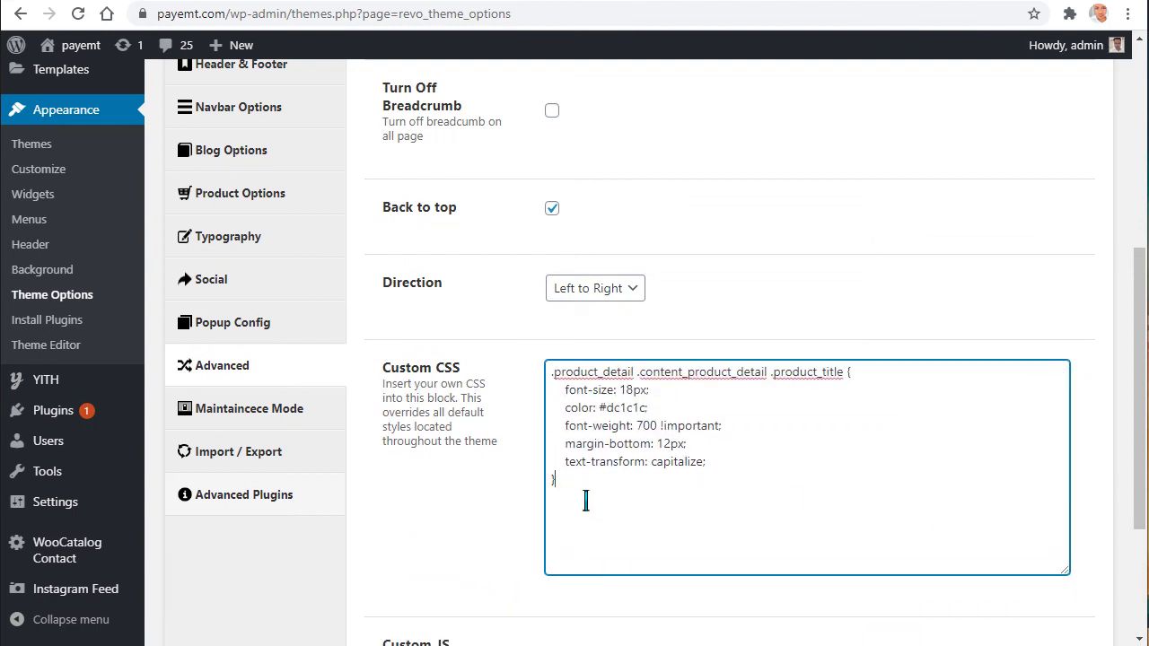
- Clear the pasted product title rule from the Custom CSS field
key(ctrl+a)
key(BackSpace)
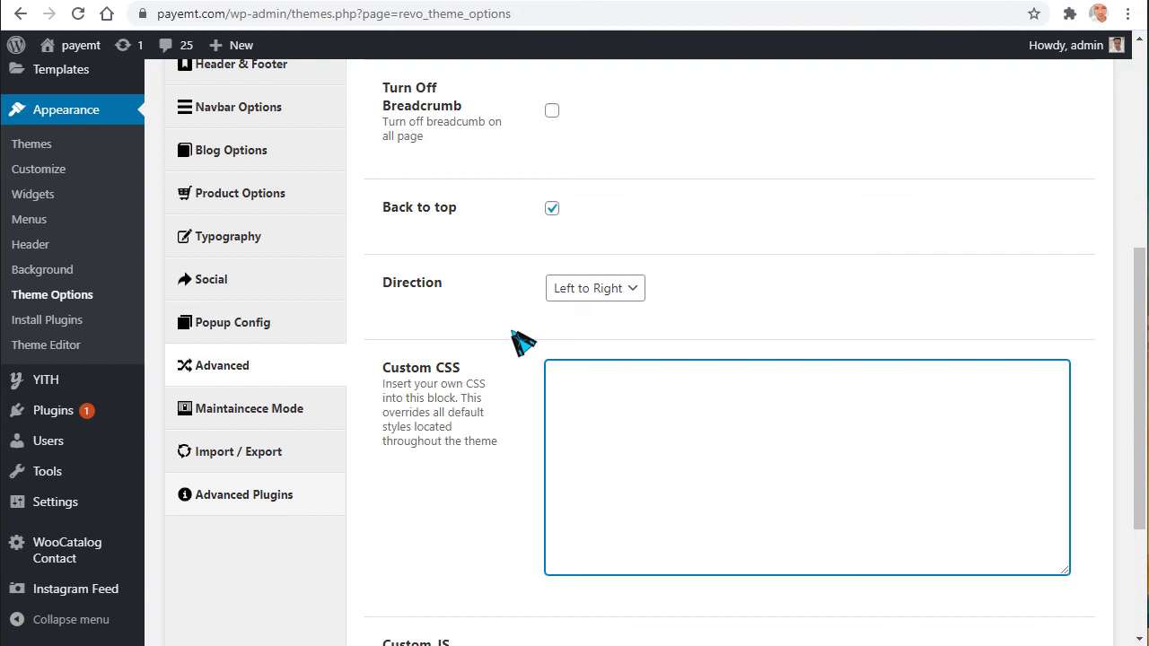
- Review the theme's maintenance mode settings, including the enable switch, background, content, date and form options
scroll(359, 359, down, 1)
click(213, 353)
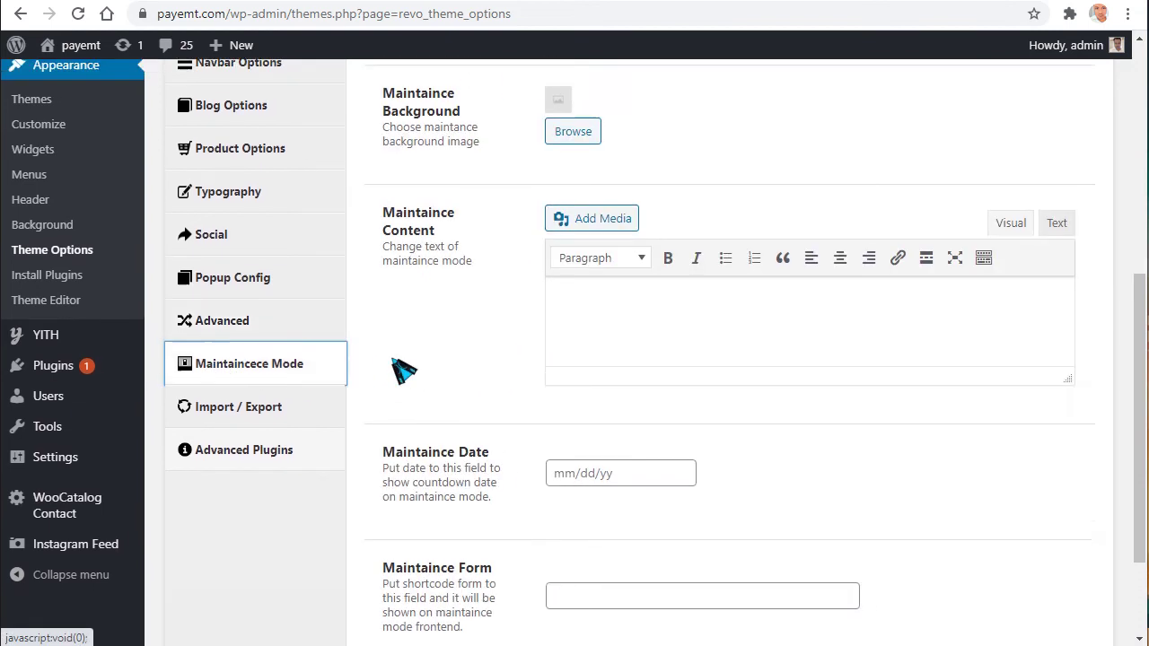
scroll(404, 371, up, 2)
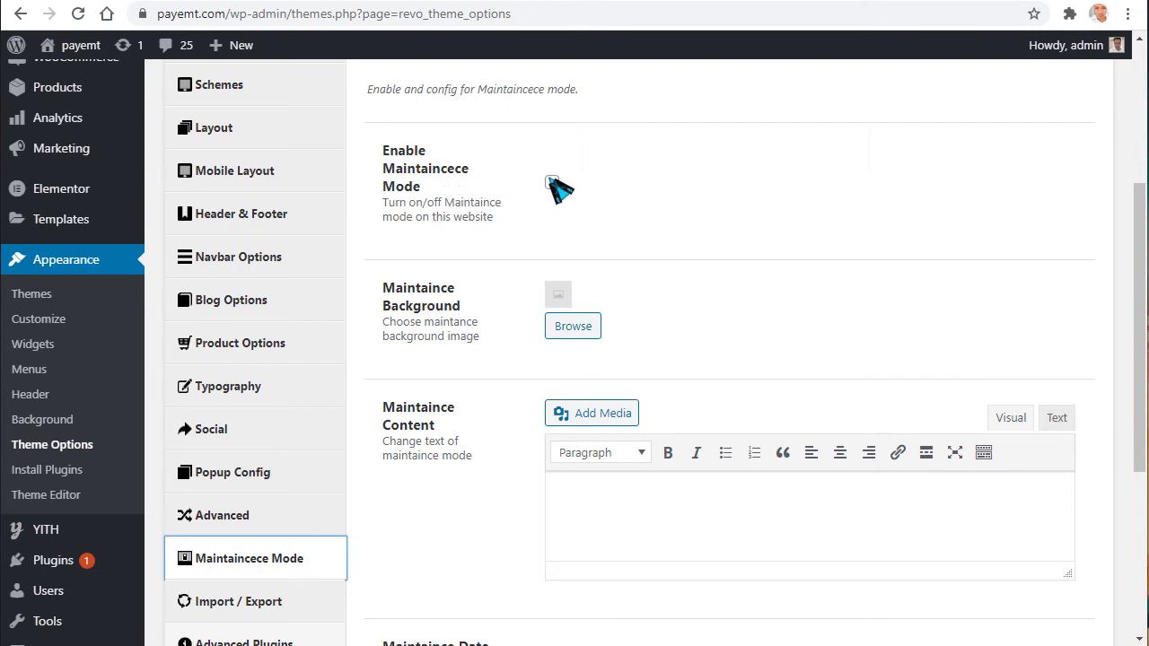
scroll(575, 208, down, 1)
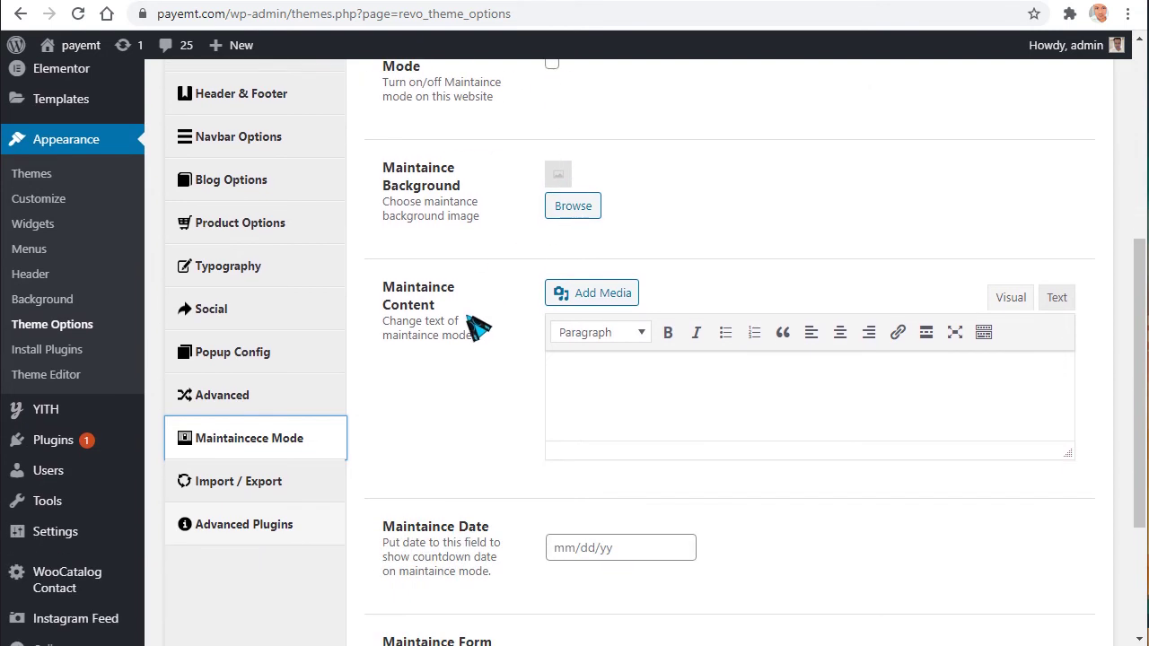
- Examine the theme's Import / Export options, displaying the copyable settings data and the export link
click(278, 484)
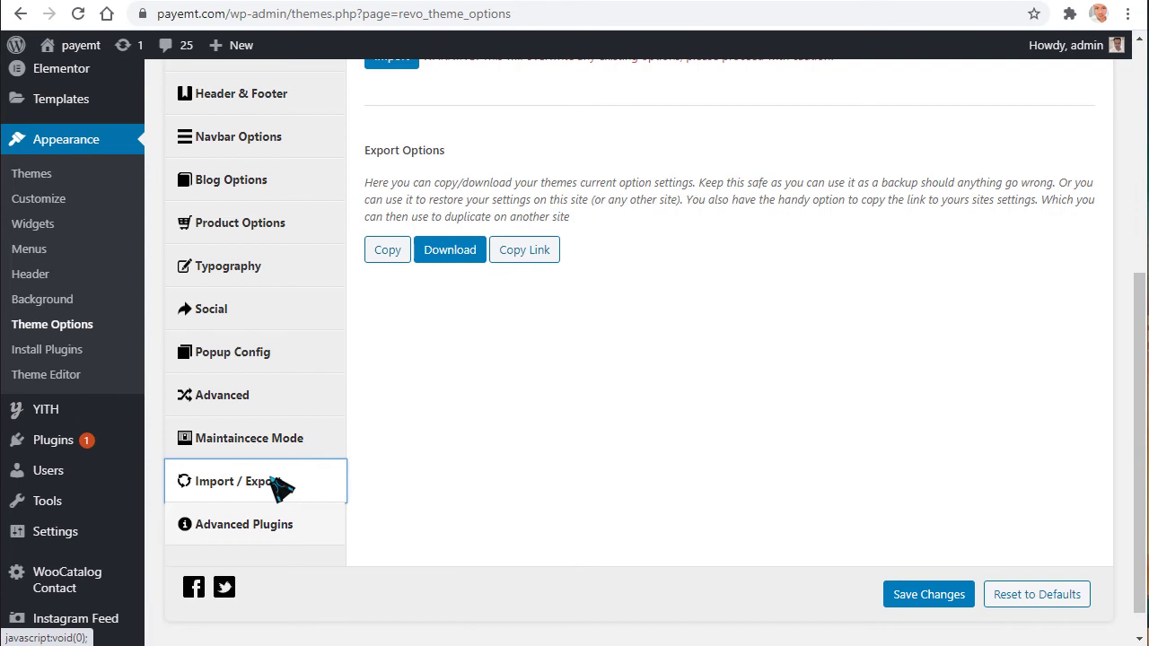
scroll(282, 490, up, 2)
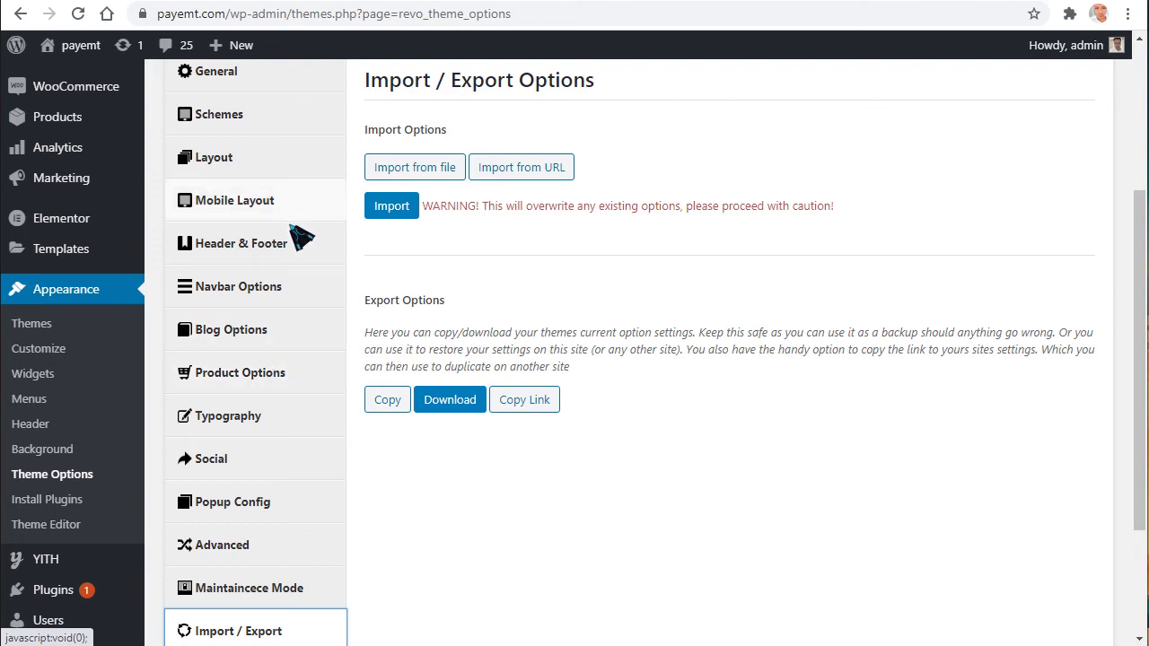
click(388, 405)
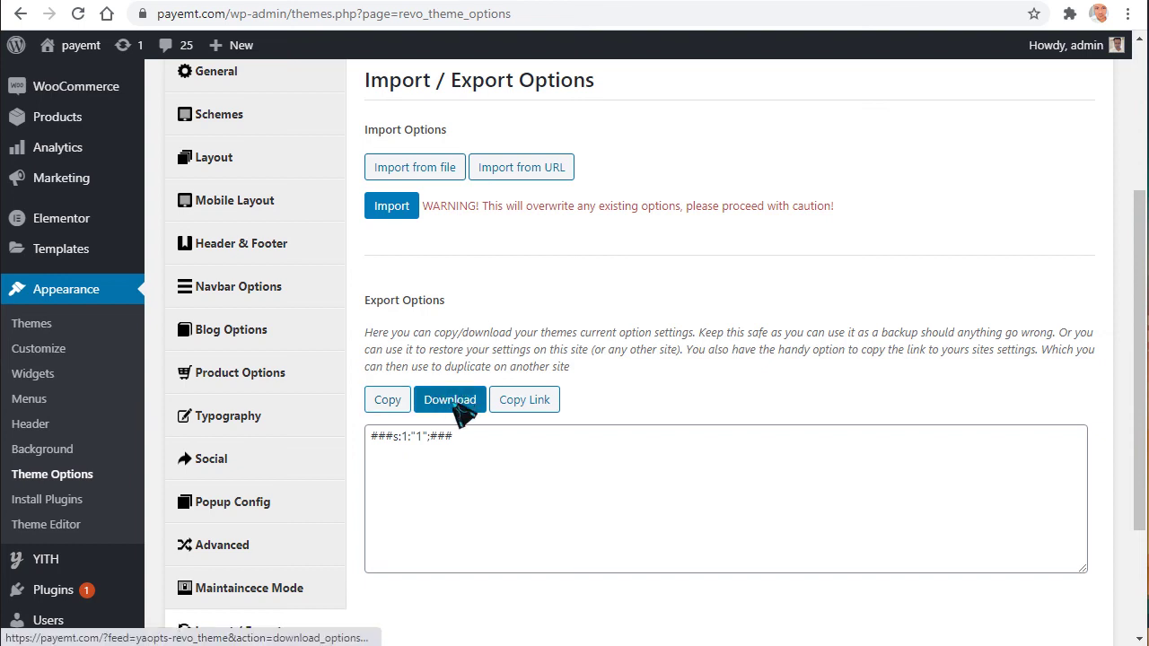
click(521, 408)
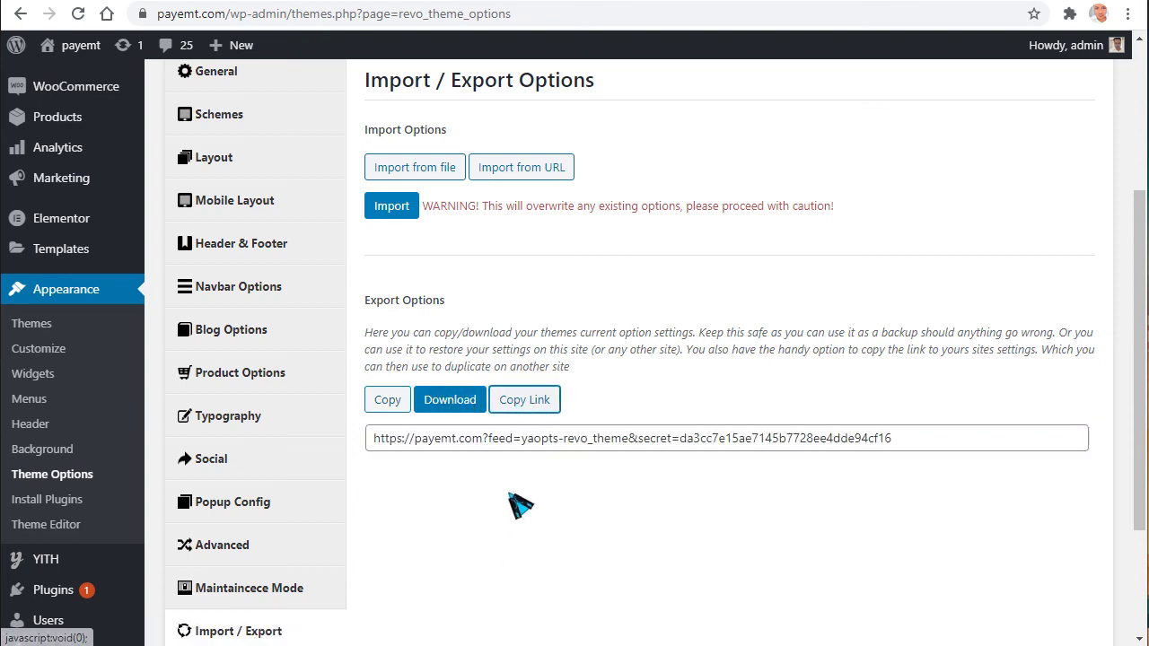
drag(434, 445, 947, 459)
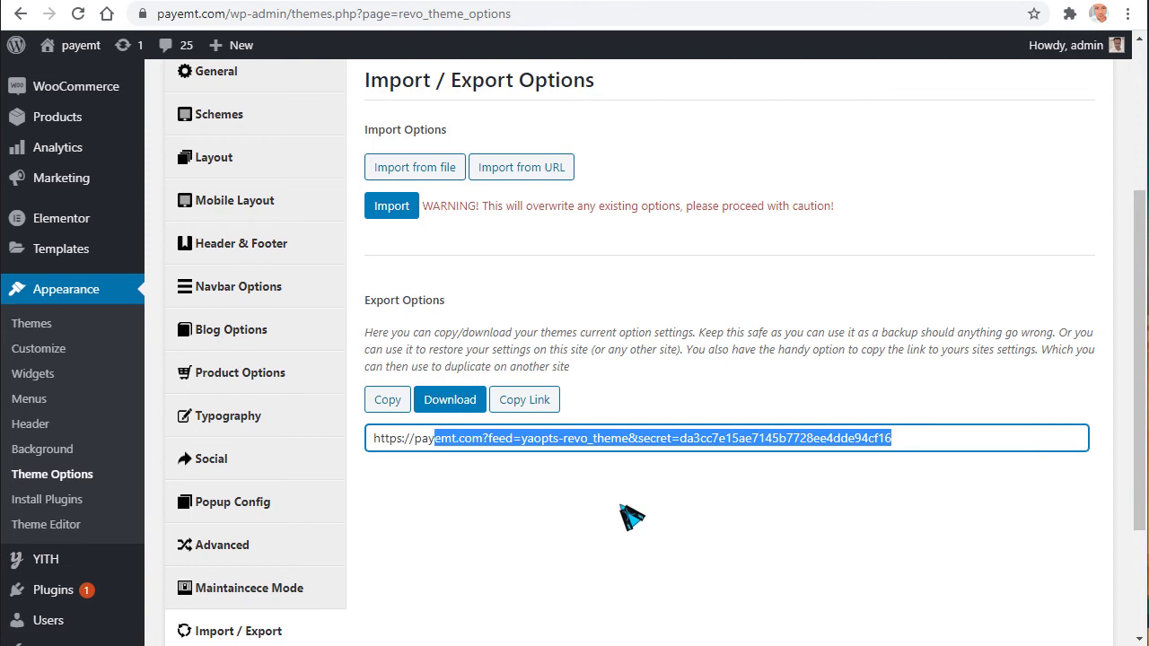
- Turn off the Testimonial, Our Team and Portfolio plugins in the theme's Advanced Plugins settings and save the changes
scroll(631, 511, down, 2)
click(270, 530)
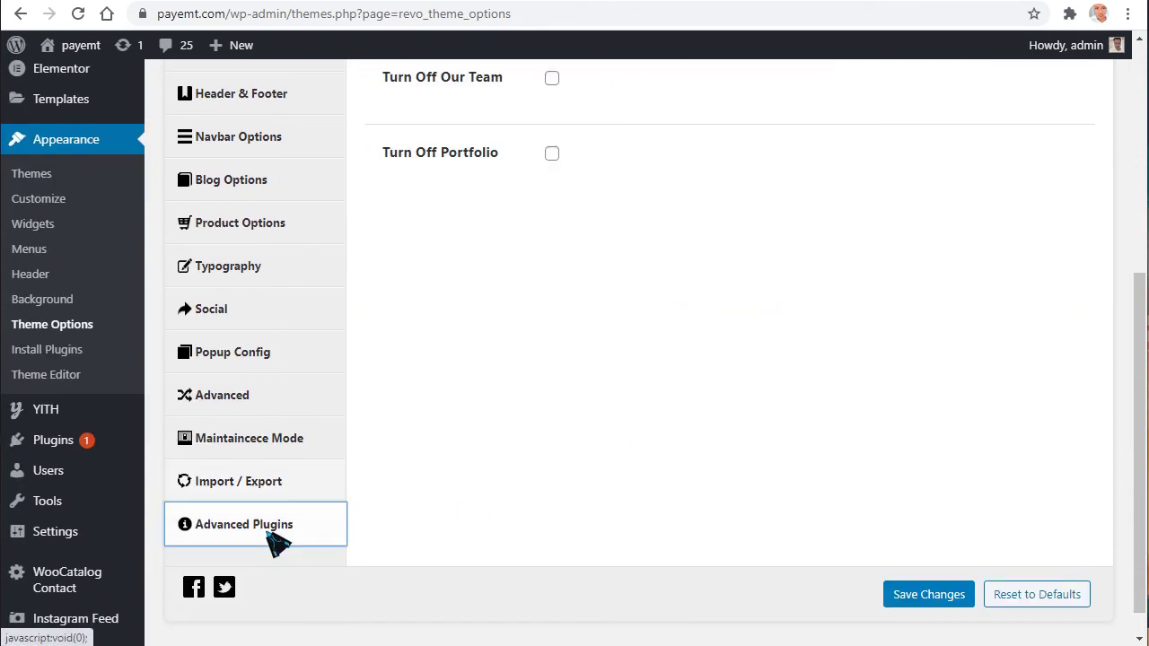
scroll(559, 436, up, 3)
scroll(559, 436, up, 1)
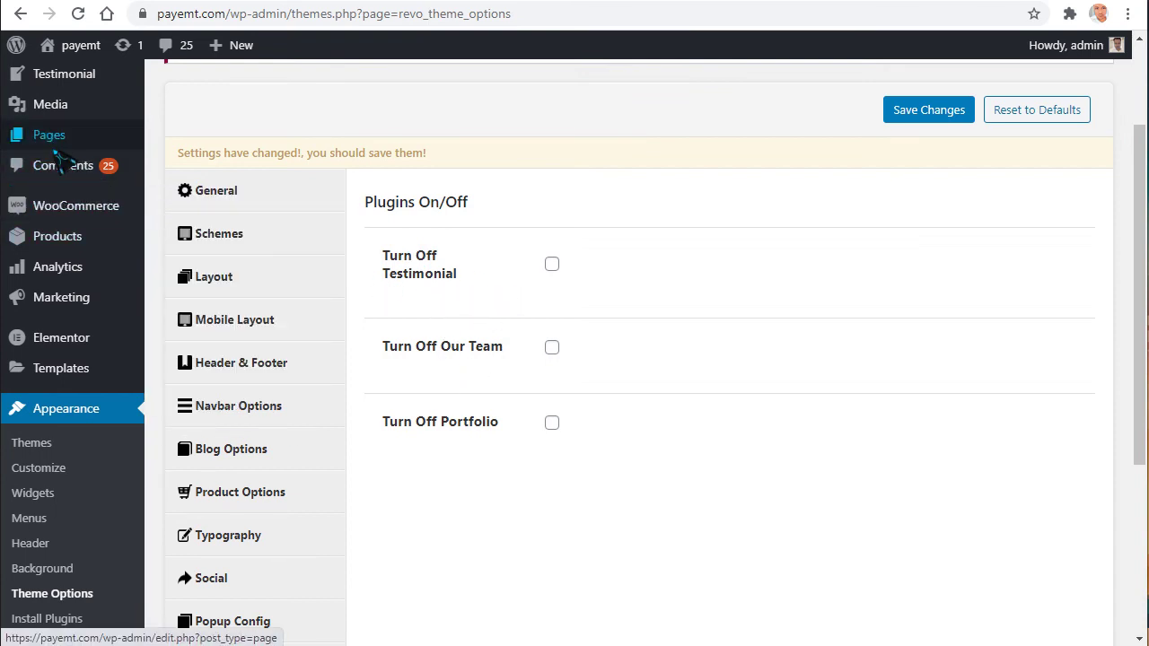
scroll(80, 175, up, 2)
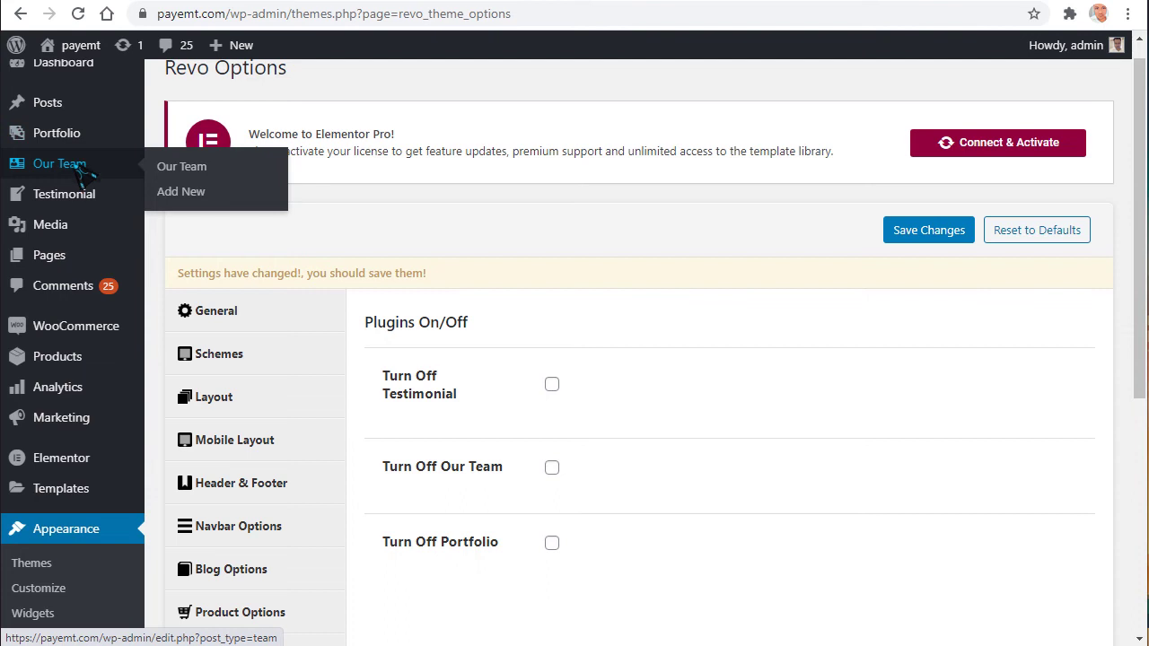
scroll(592, 440, down, 2)
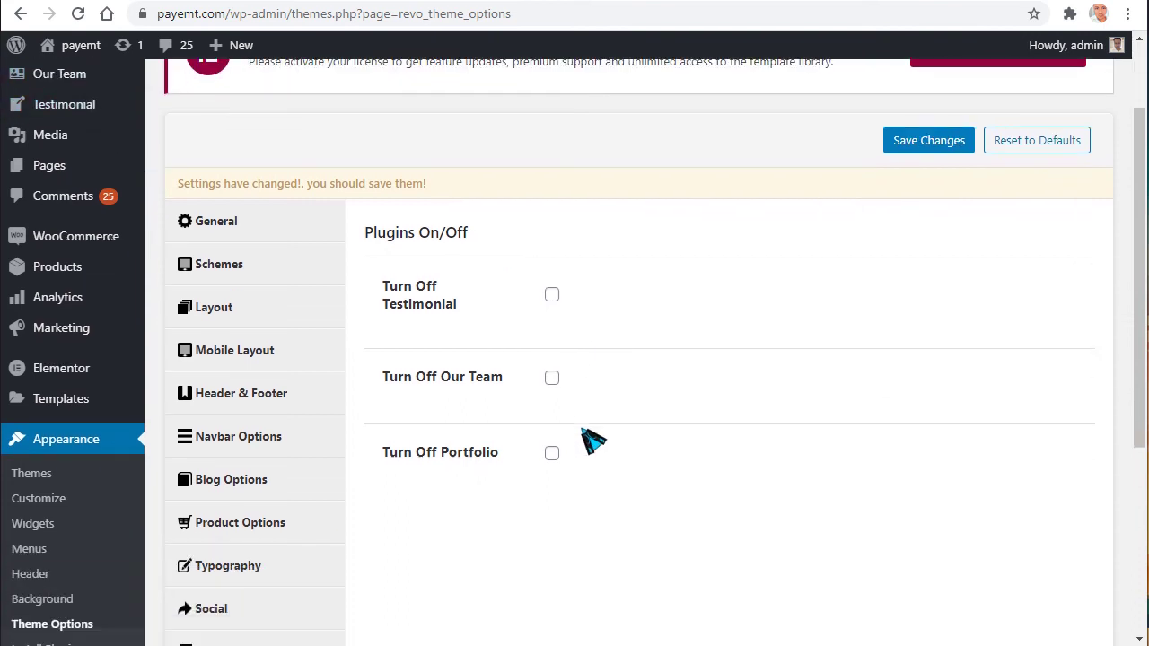
click(552, 296)
scroll(897, 296, up, 2)
click(933, 261)
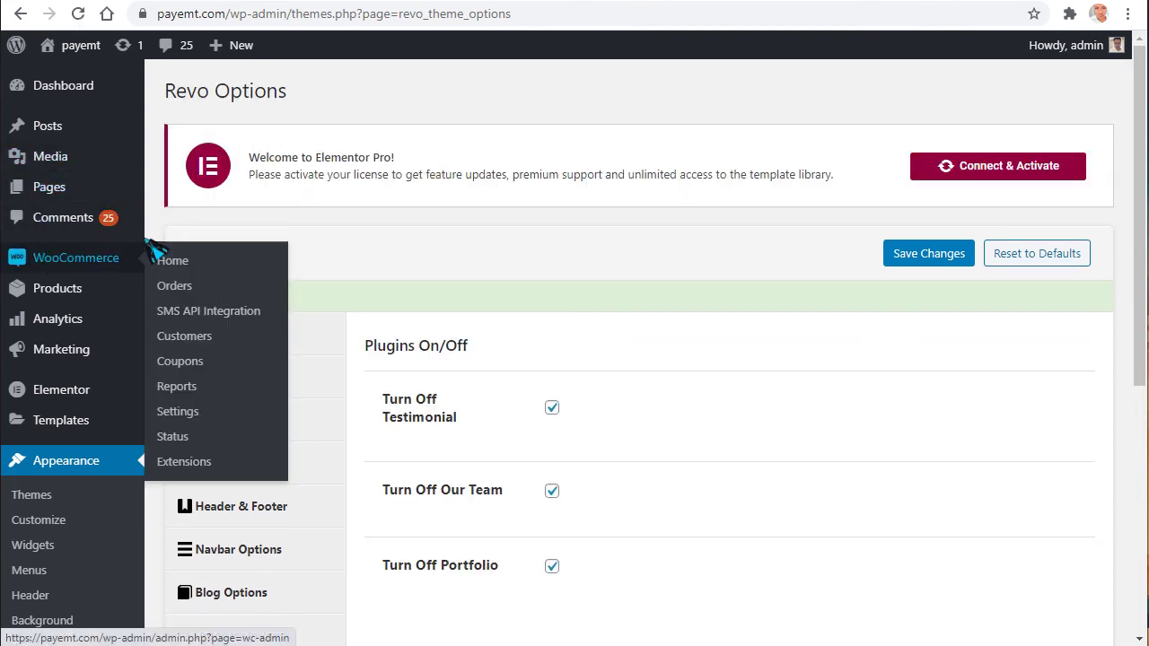
- Revisit the Import / Export options and look through the open Elementor editor and product pages before returning to the theme options
scroll(538, 359, down, 3)
scroll(288, 503, down, 2)
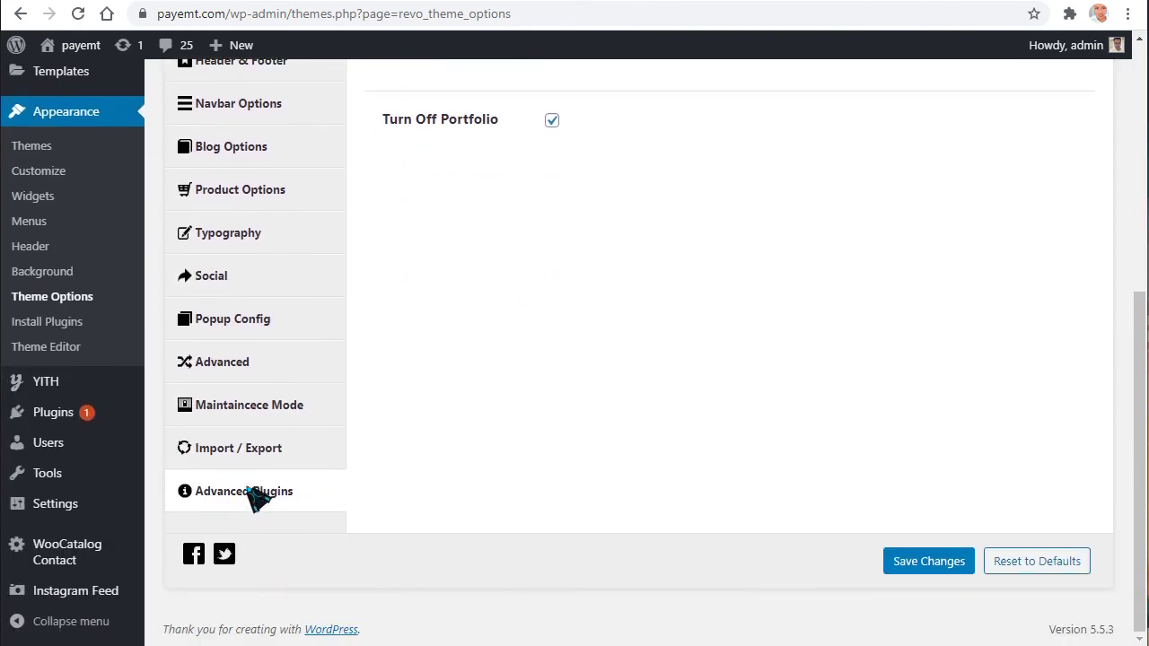
click(256, 454)
scroll(629, 404, up, 4)
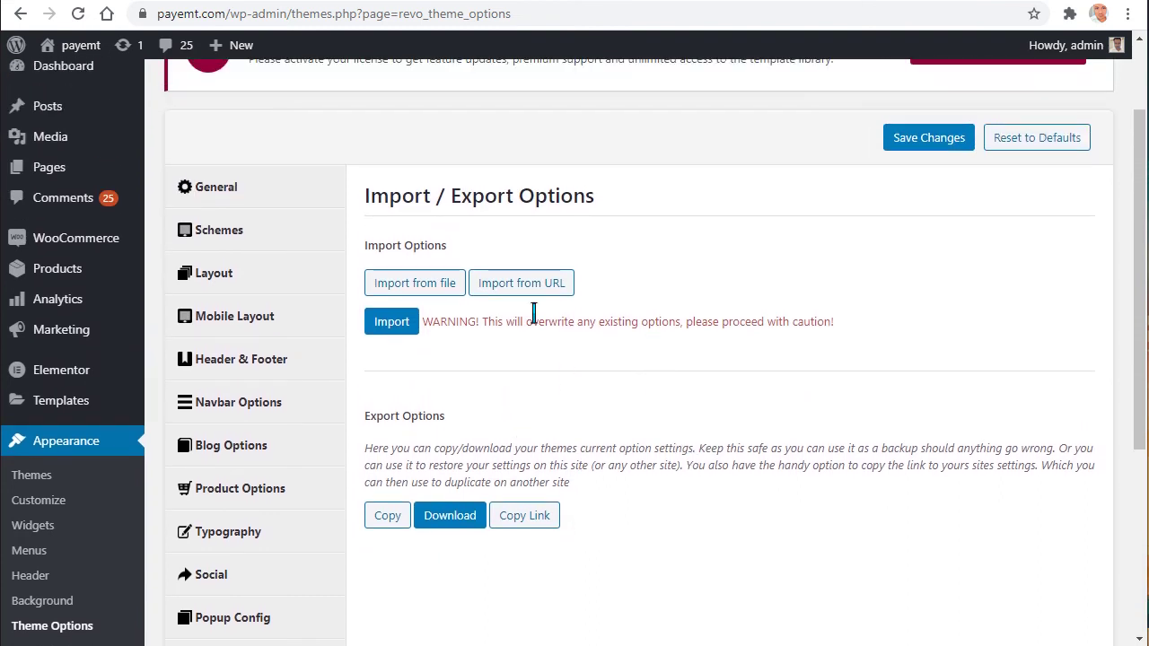
click(594, 2)
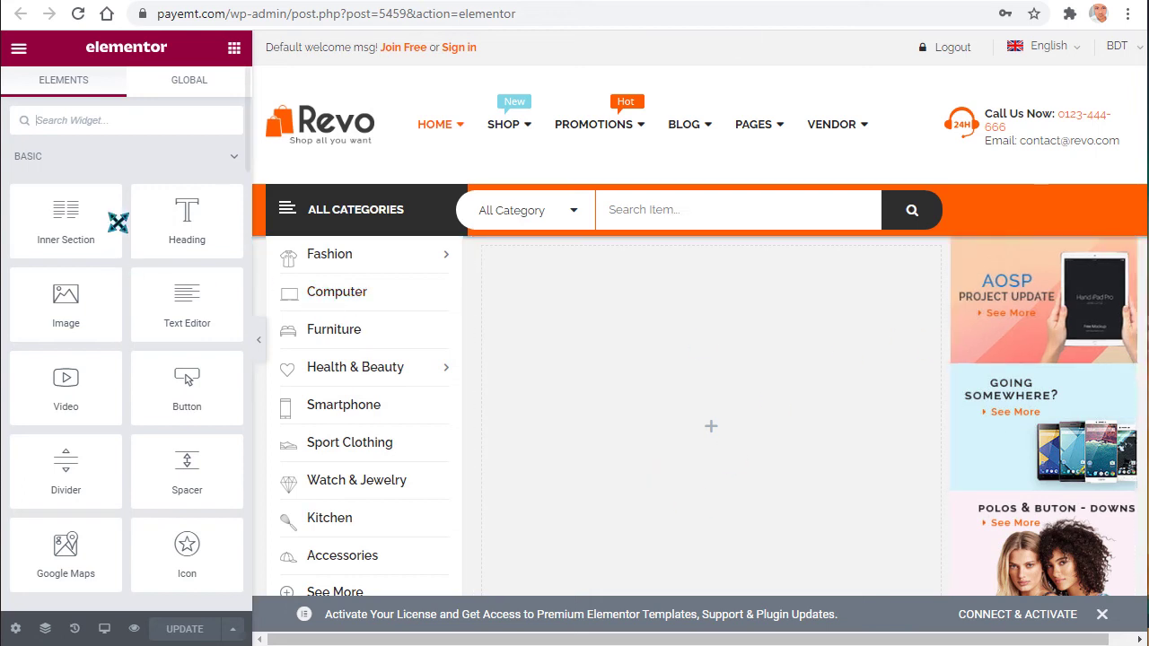
click(469, 3)
click(289, 2)
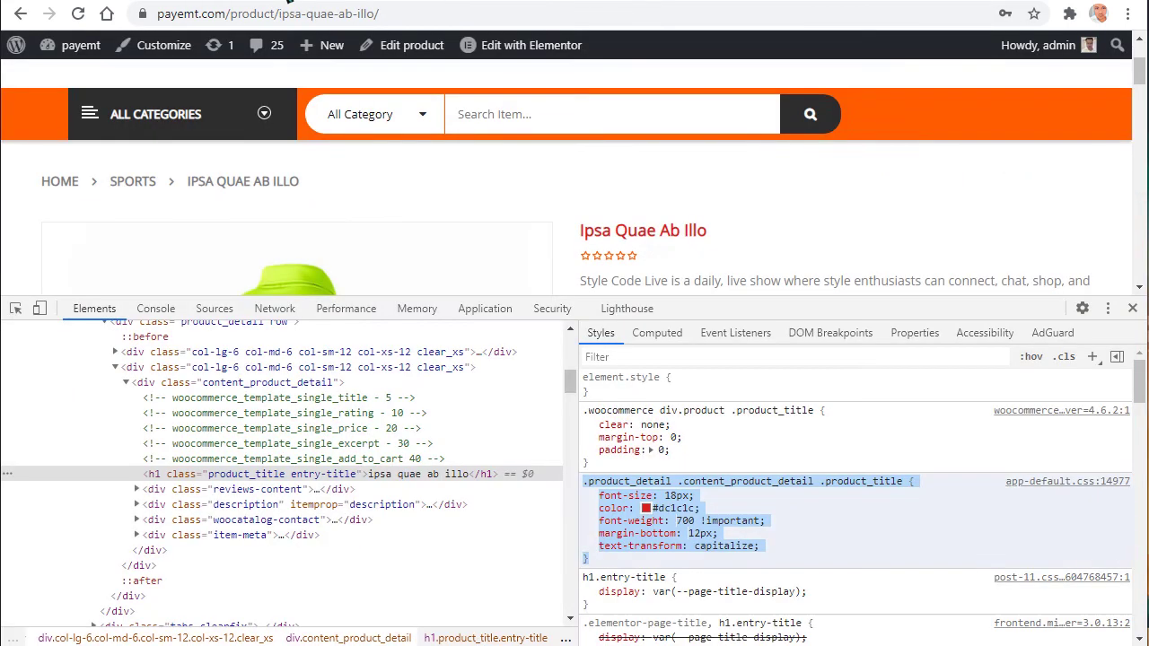
click(143, 3)
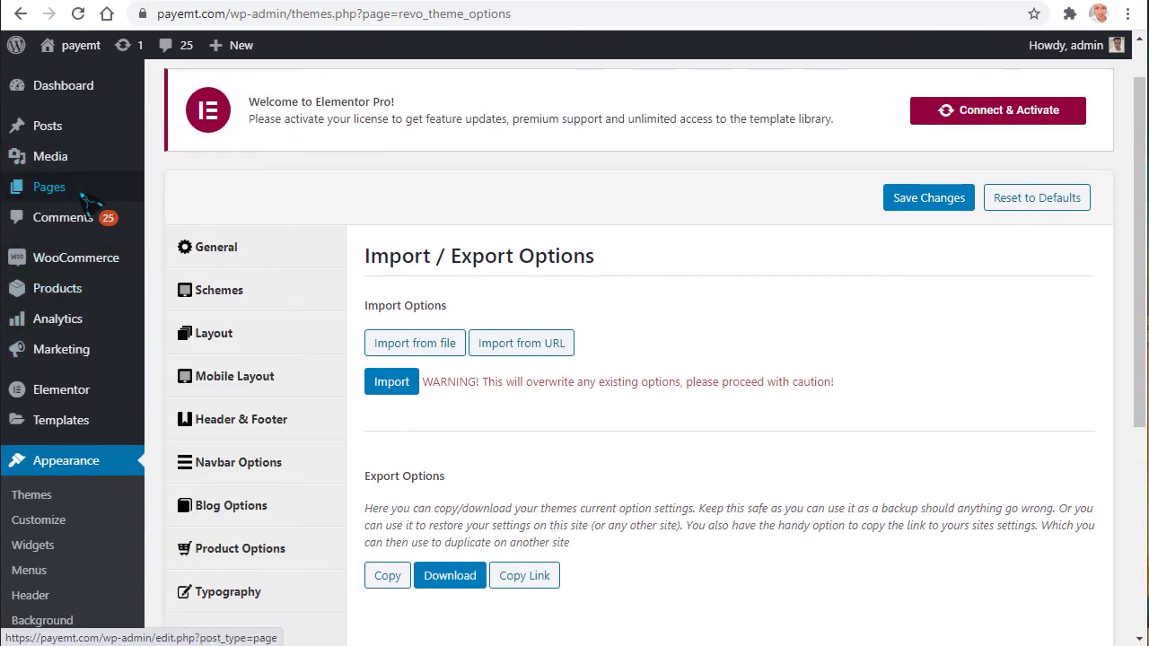
- Open the site's list of pages and look through it for pages built with Elementor
mouse_move(52, 193)
click(273, 206)
scroll(318, 404, down, 1)
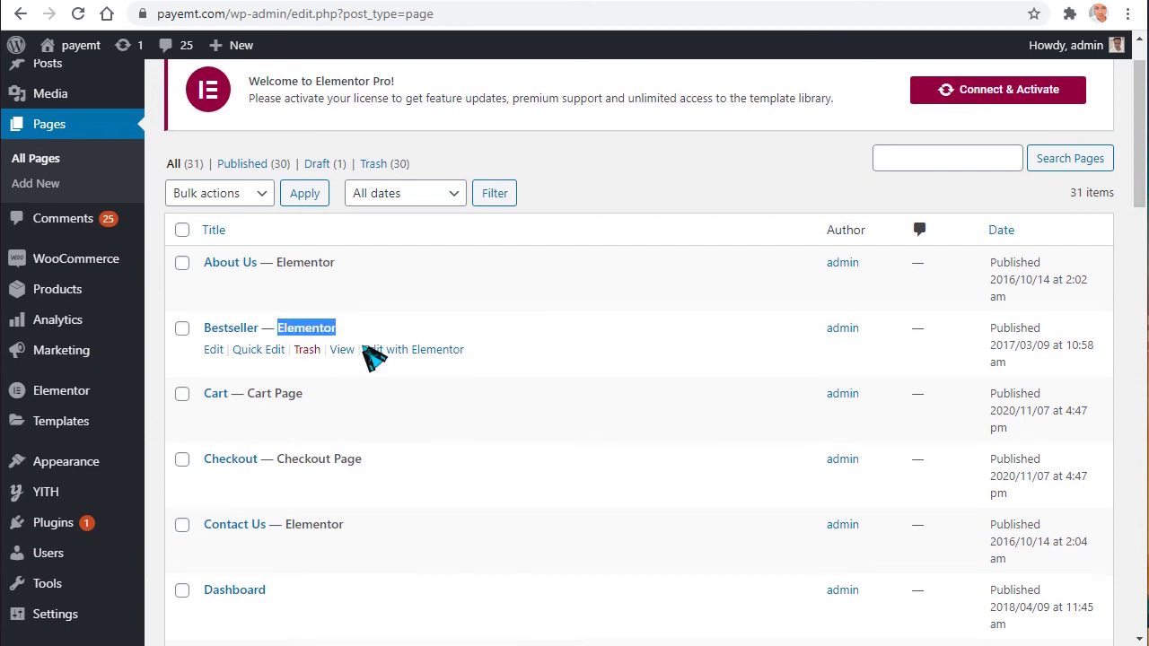
scroll(372, 354, down, 3)
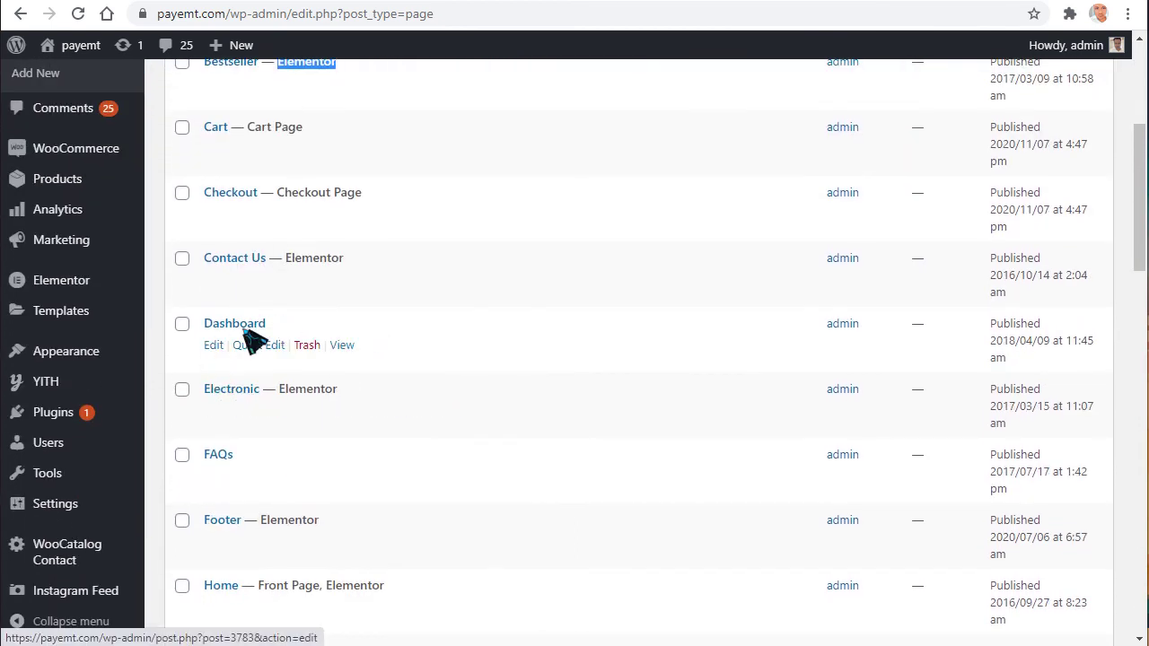
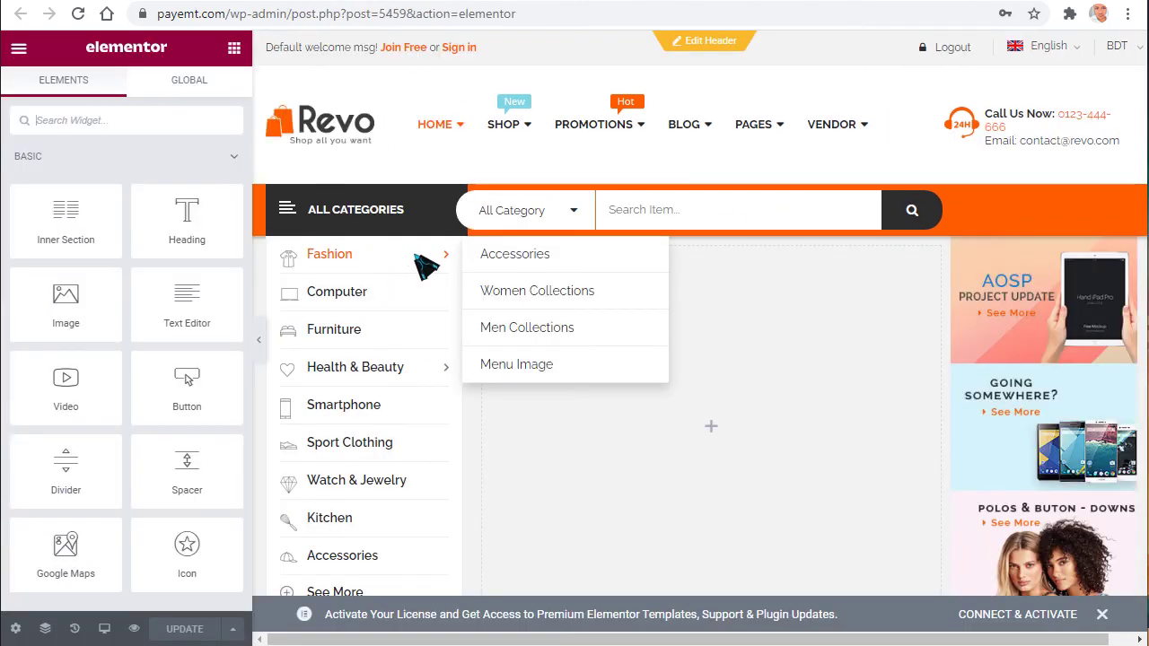
- Add an Image Carousel widget to the empty column between the category menu and the promotional banners
scroll(730, 367, down, 2)
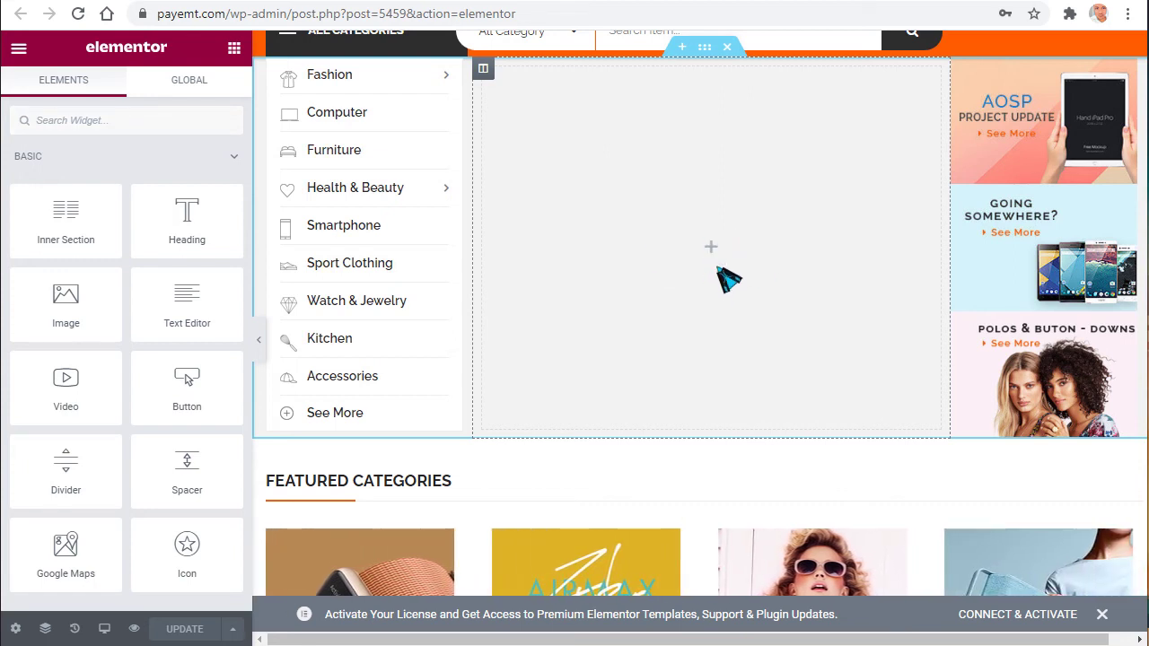
click(188, 163)
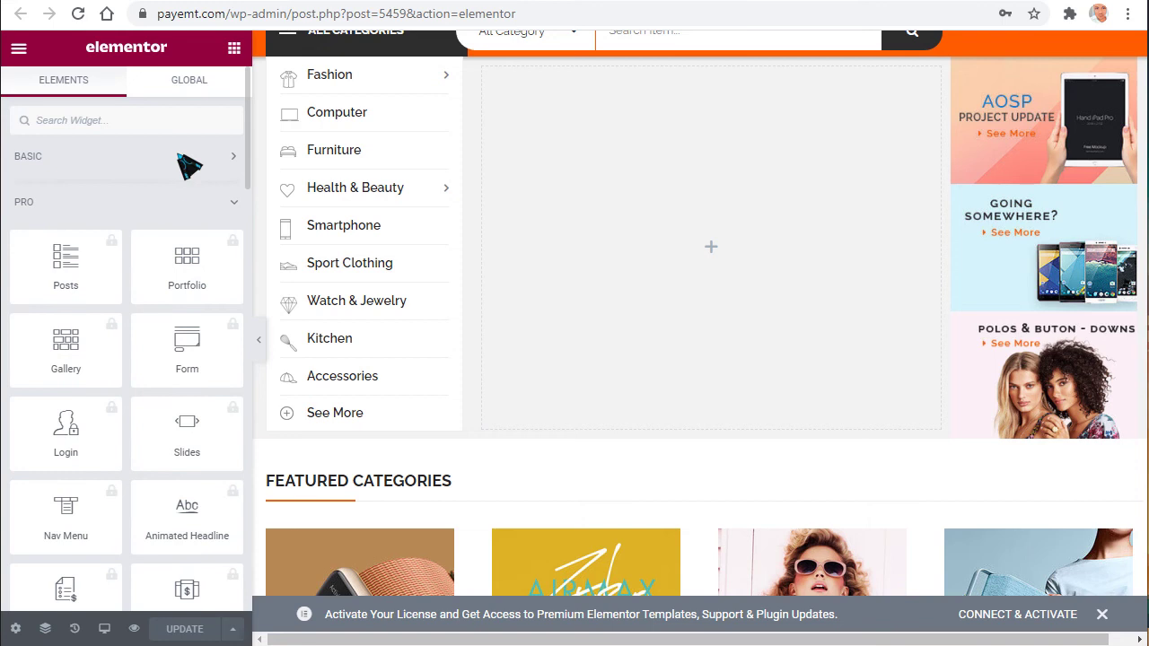
scroll(191, 230, down, 7)
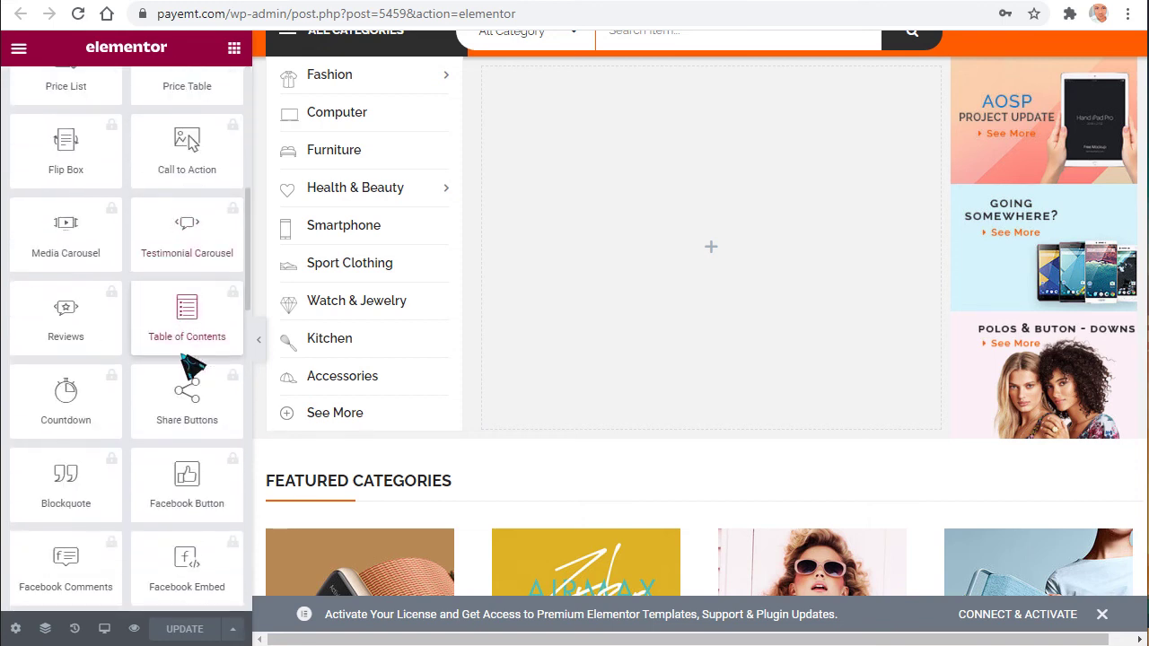
scroll(191, 408, down, 5)
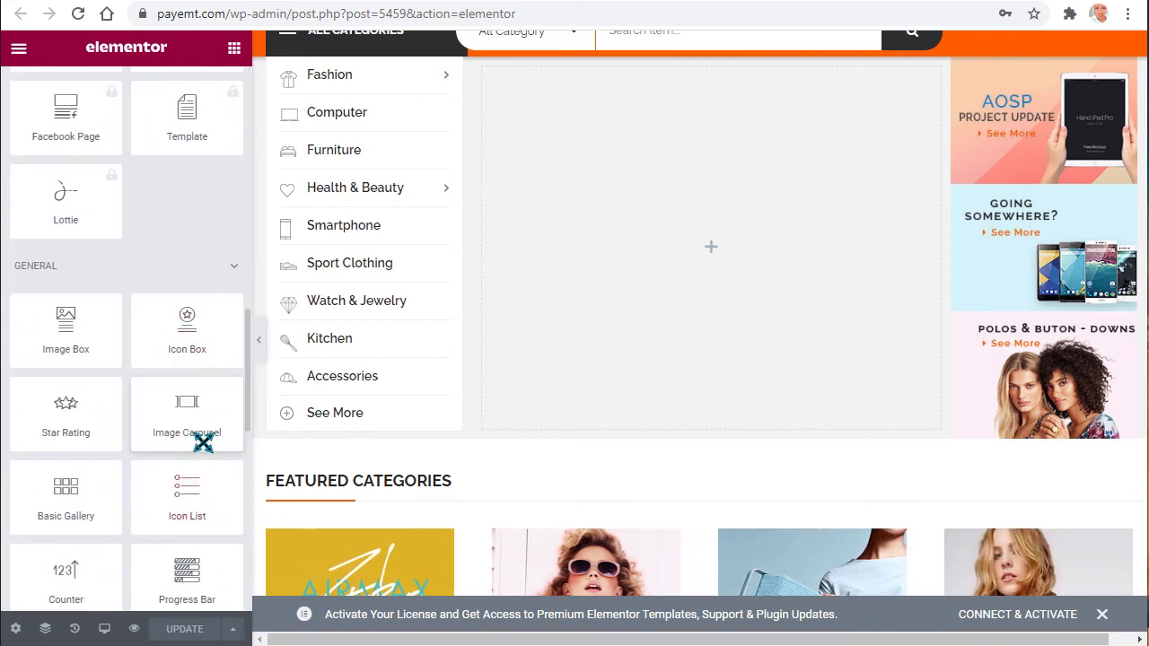
drag(547, 291, 710, 244)
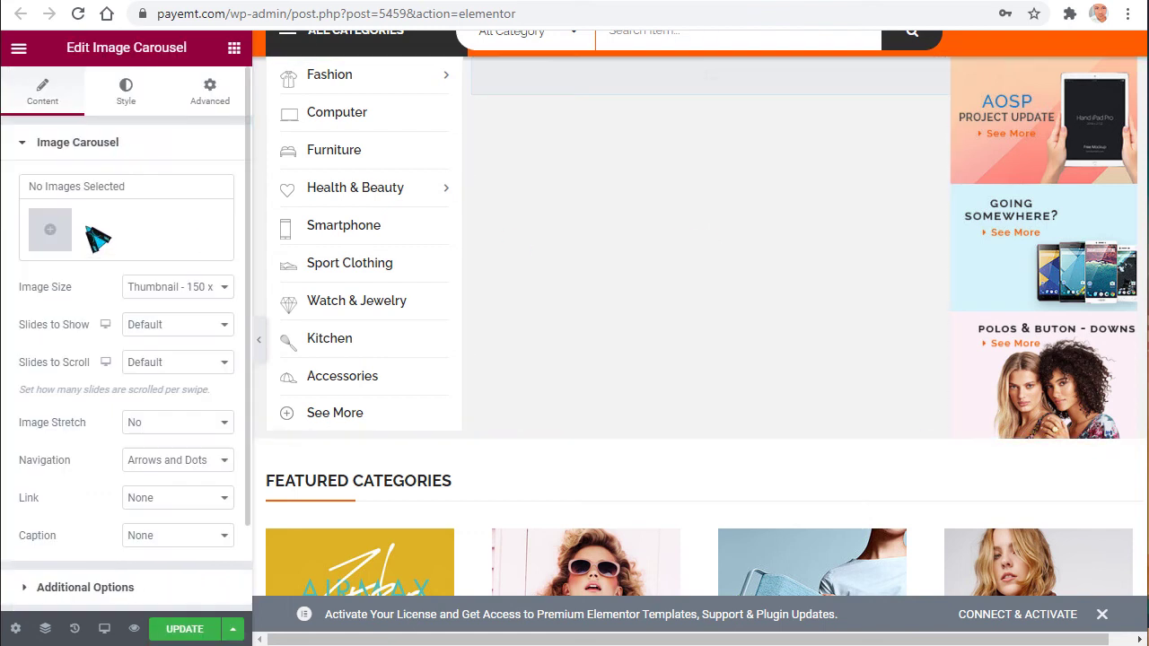
- Set the carousel's image size to Full, slides to show to 1, image stretch to Yes and navigation to Arrows
click(139, 283)
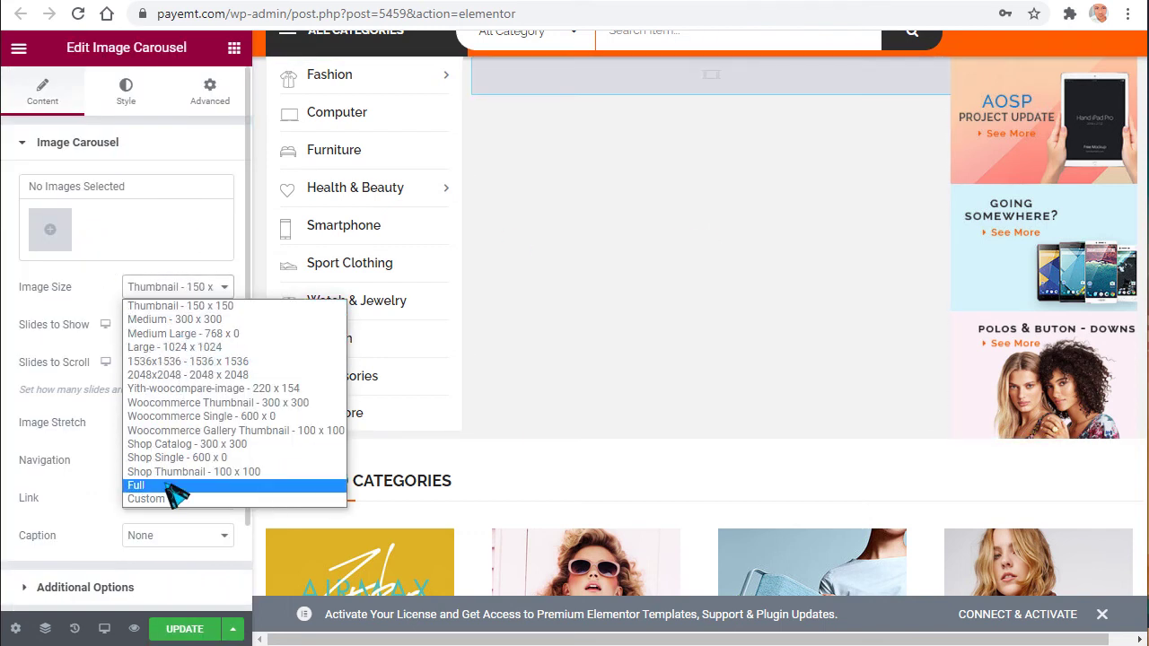
key(Escape)
click(179, 325)
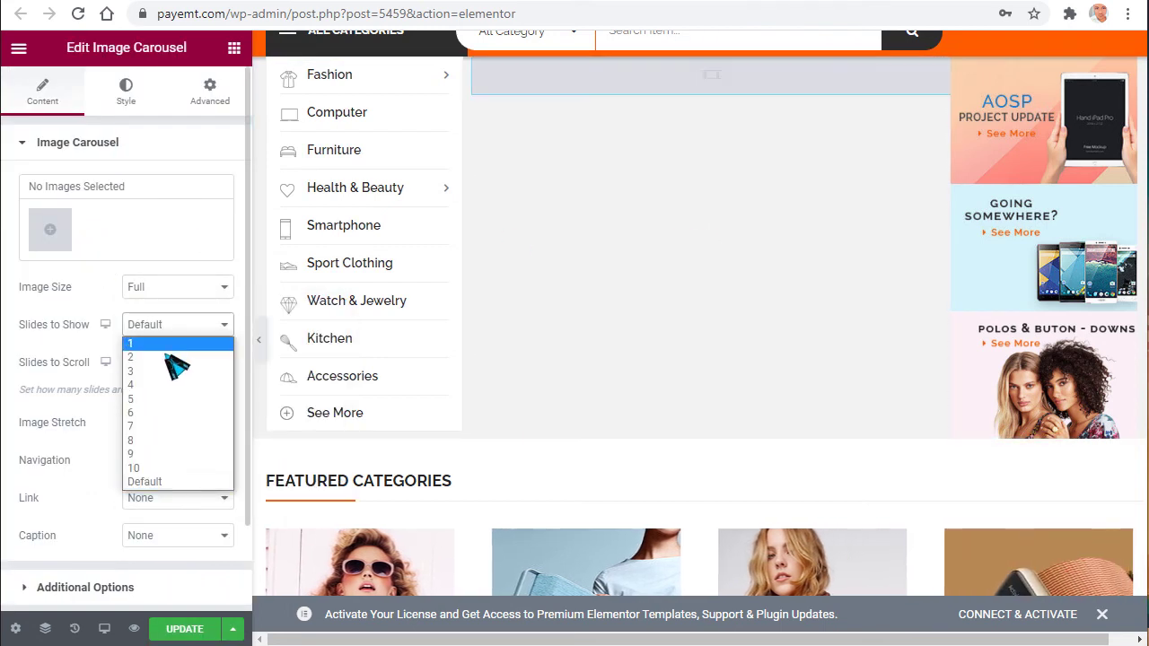
click(174, 352)
click(183, 368)
click(169, 393)
click(184, 404)
click(184, 433)
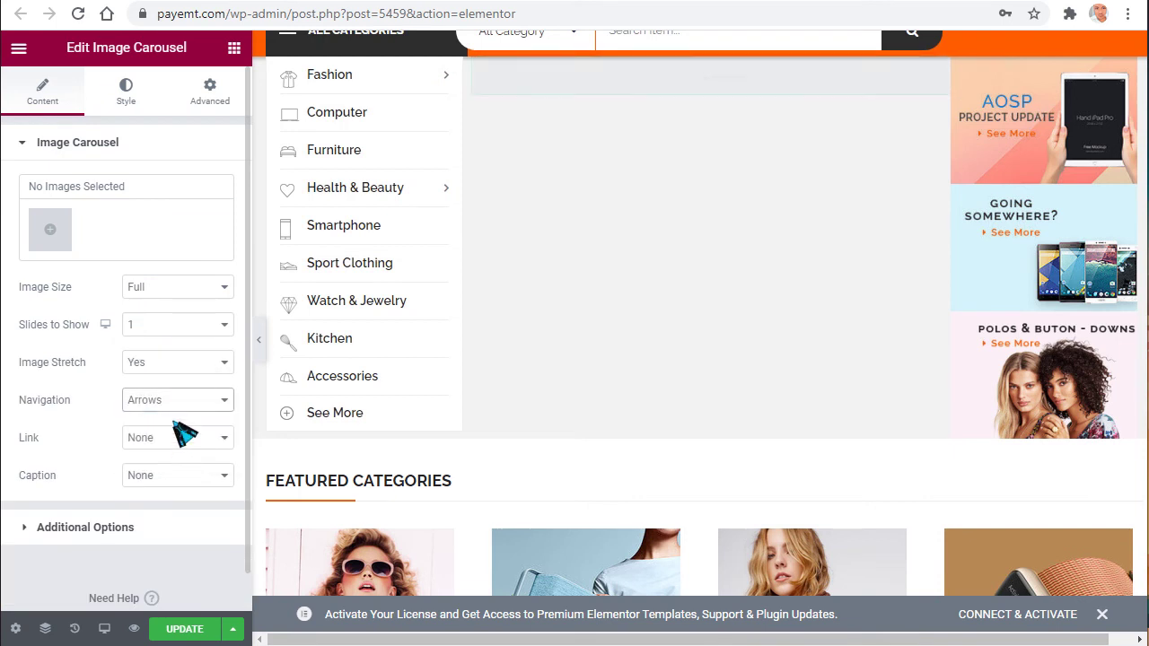
- Fill the carousel with a gallery of three media library images: banner-mobile-1.png, the punchy sandals banner and banner-mobile-2.png
click(62, 240)
click(654, 368)
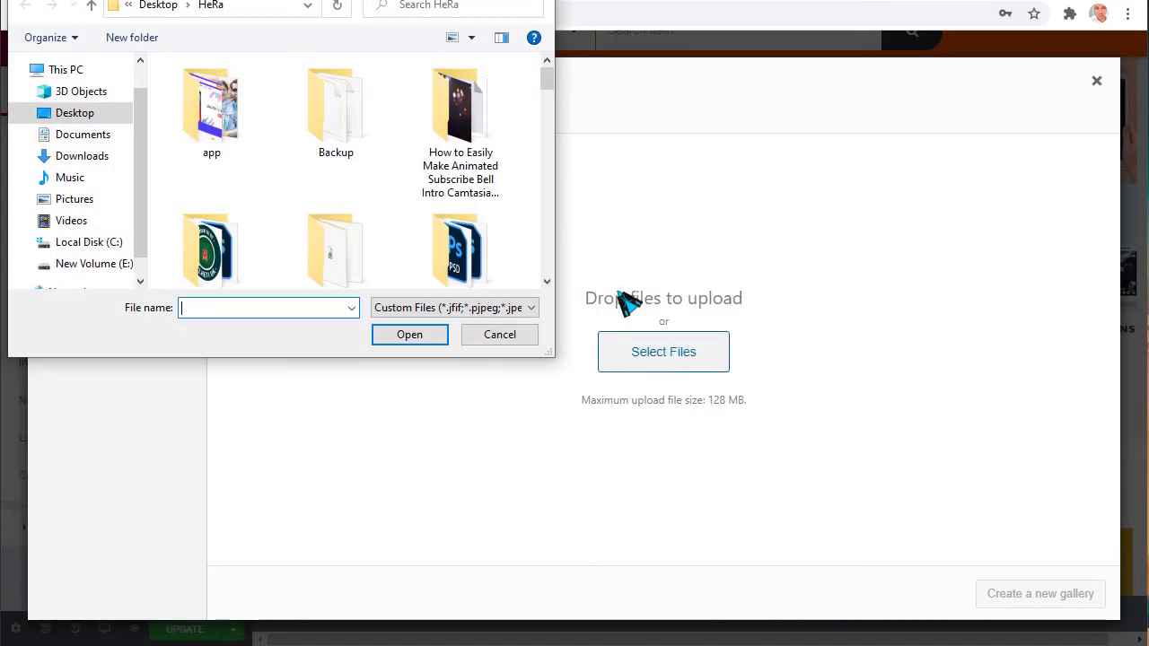
click(499, 334)
click(333, 122)
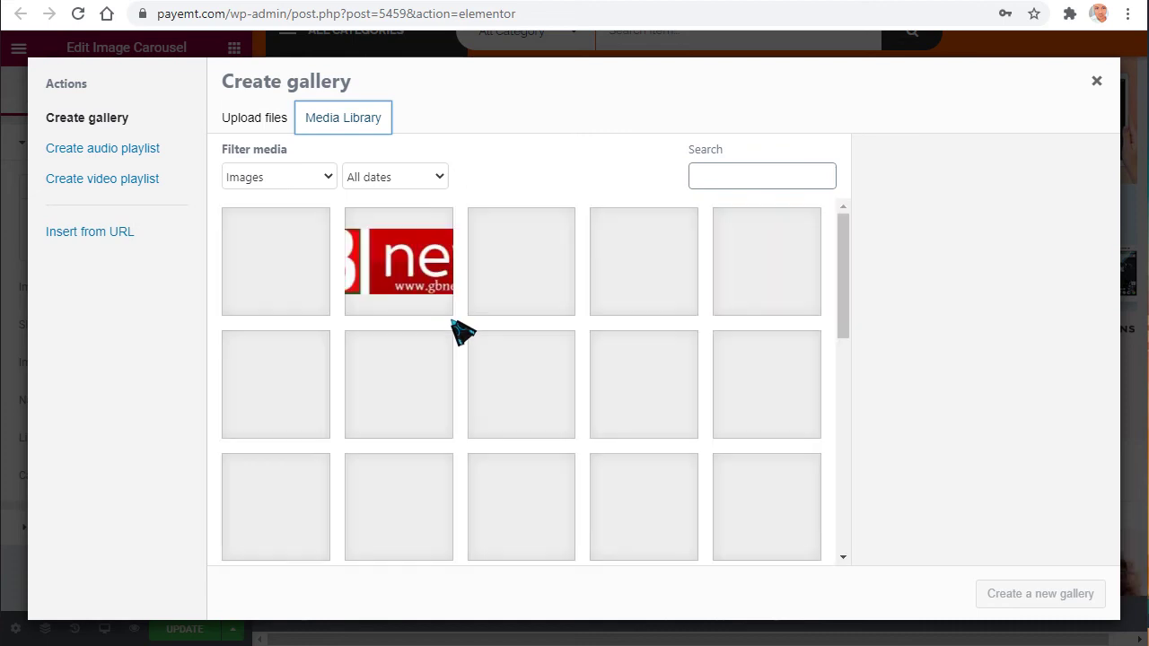
scroll(471, 334, down, 3)
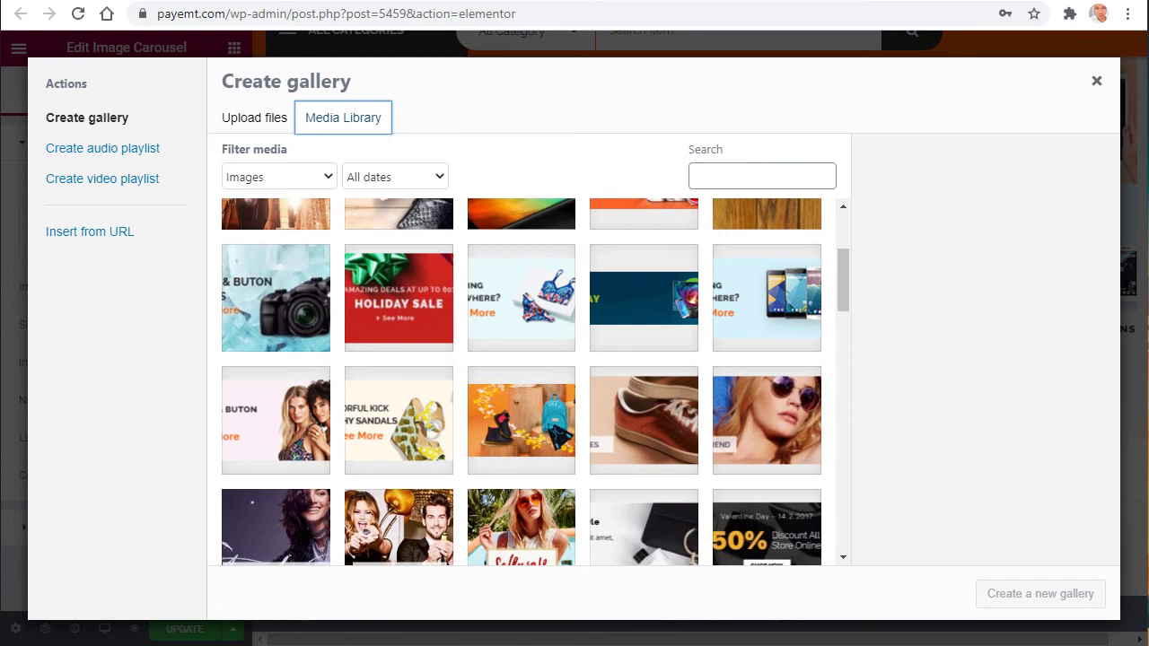
click(521, 420)
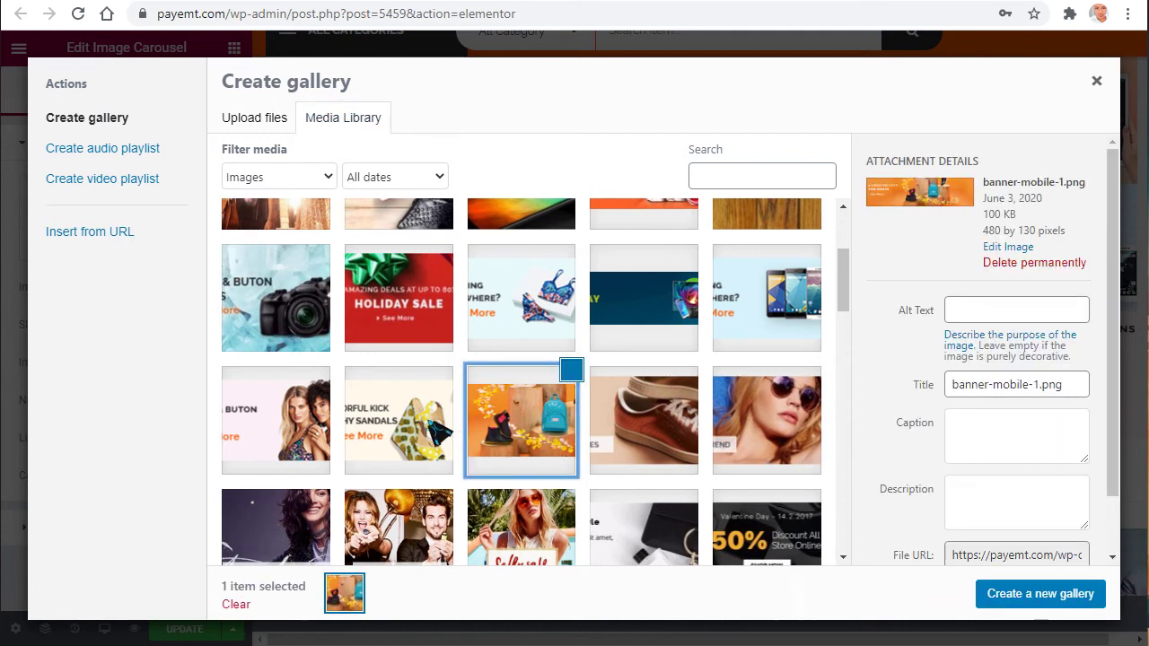
click(399, 420)
click(276, 420)
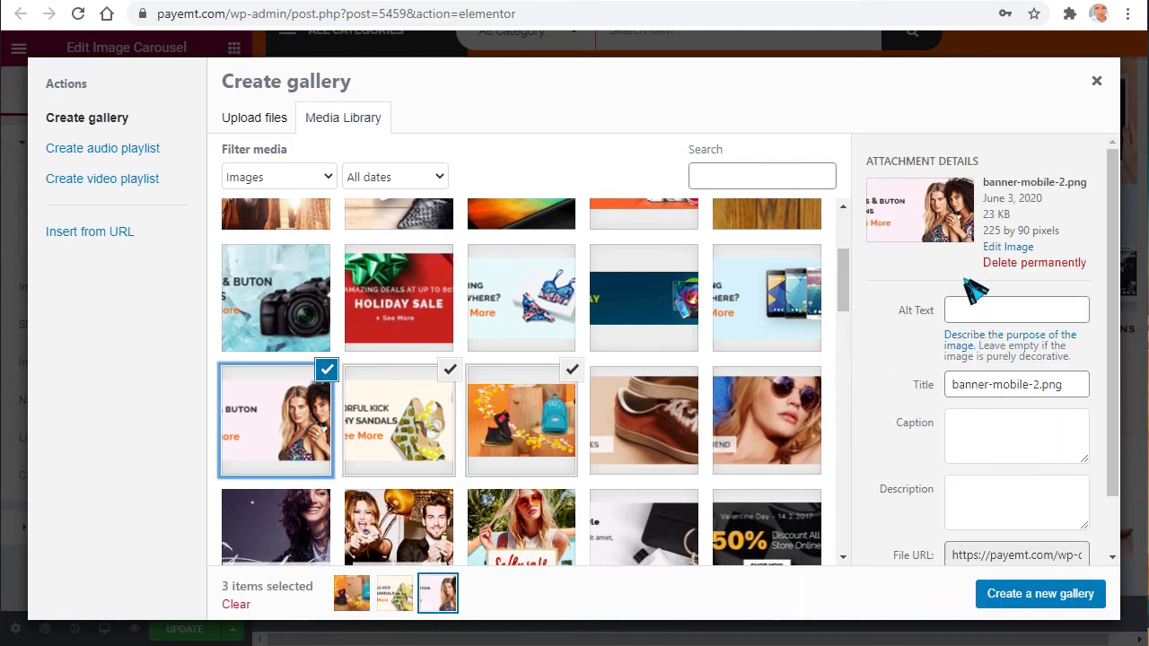
click(1032, 600)
click(1046, 596)
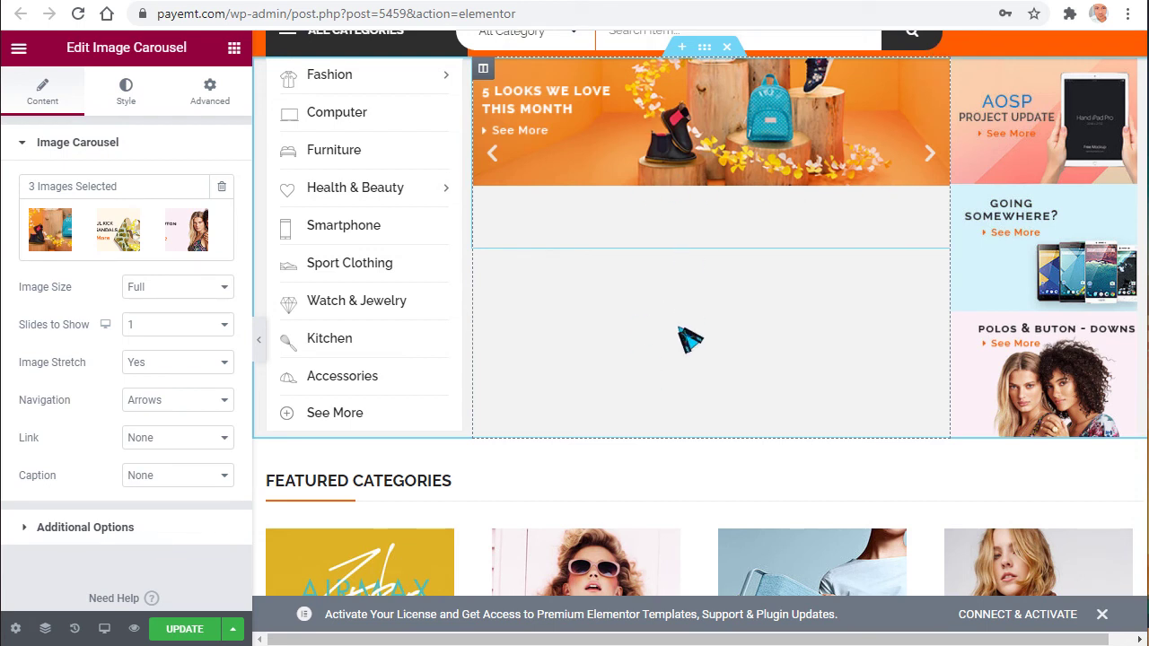
- Review the carousel's Additional Options, such as autoplay, loop and effect, and examine the banner slides beside the category menu
scroll(689, 332, up, 1)
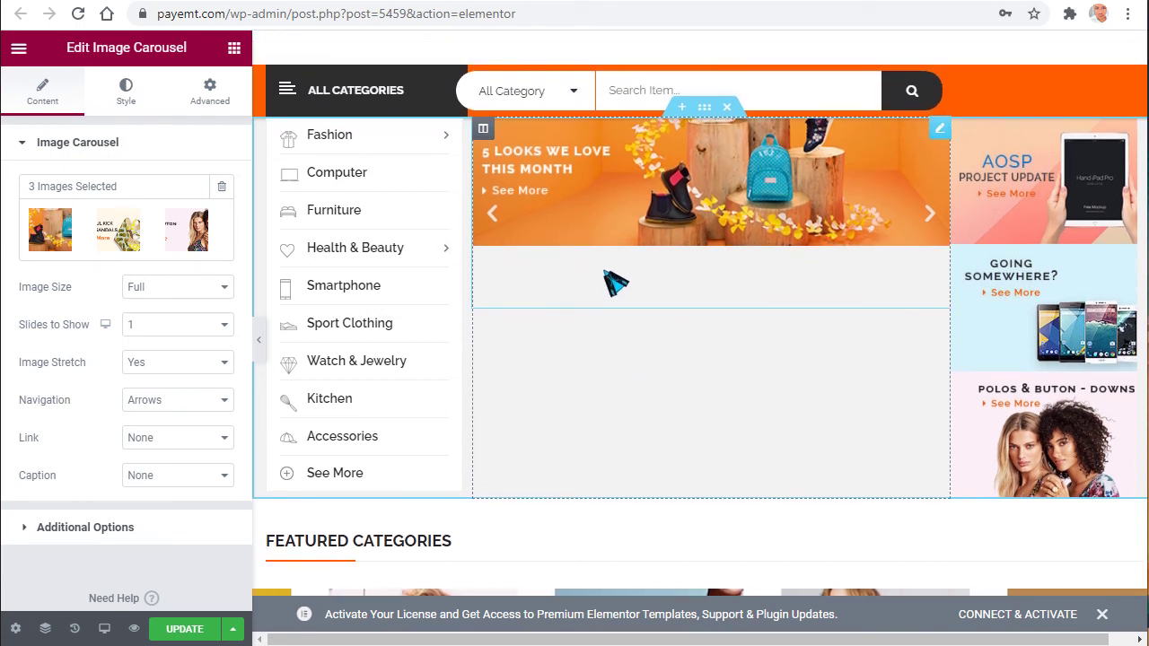
click(116, 532)
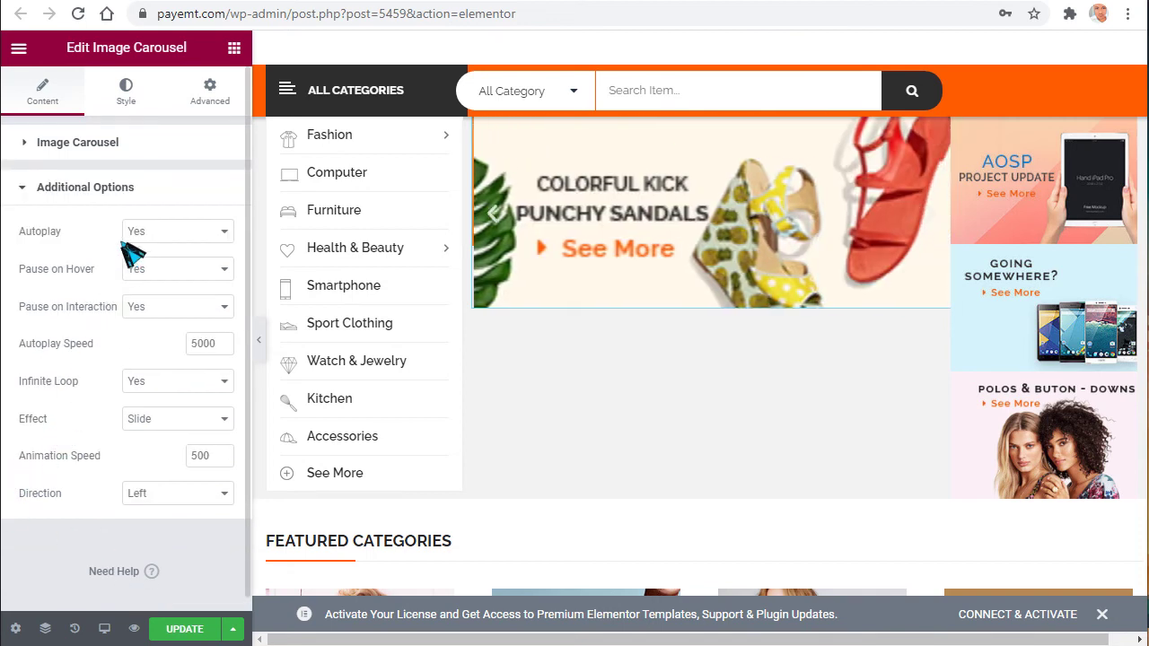
scroll(682, 334, up, 1)
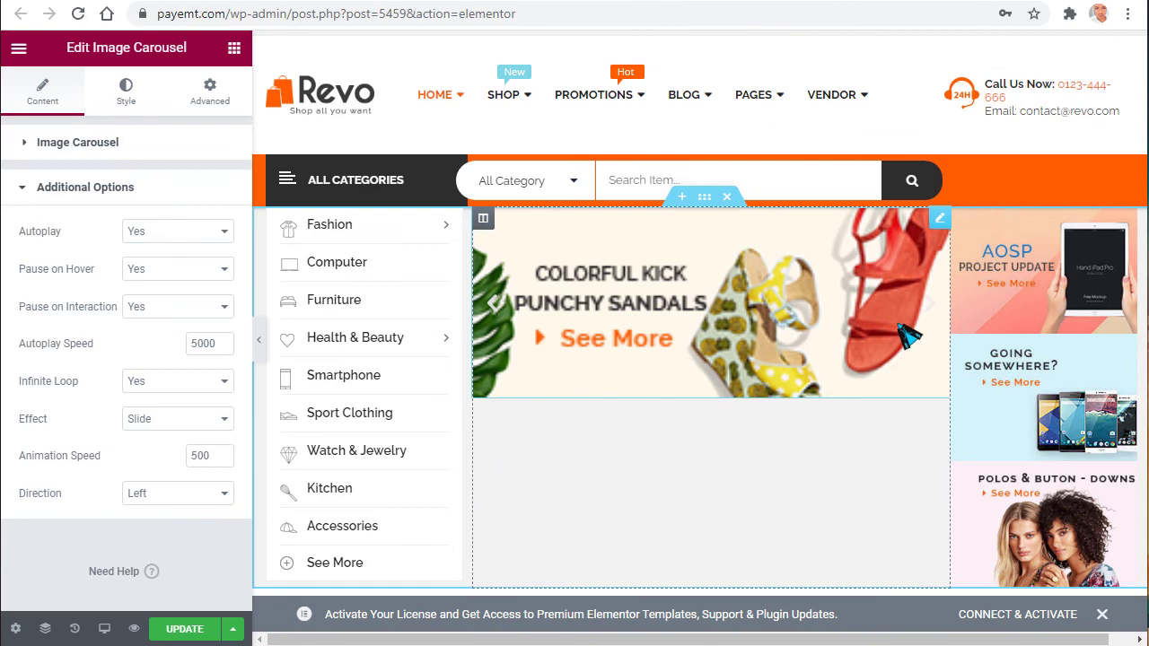
scroll(673, 334, down, 2)
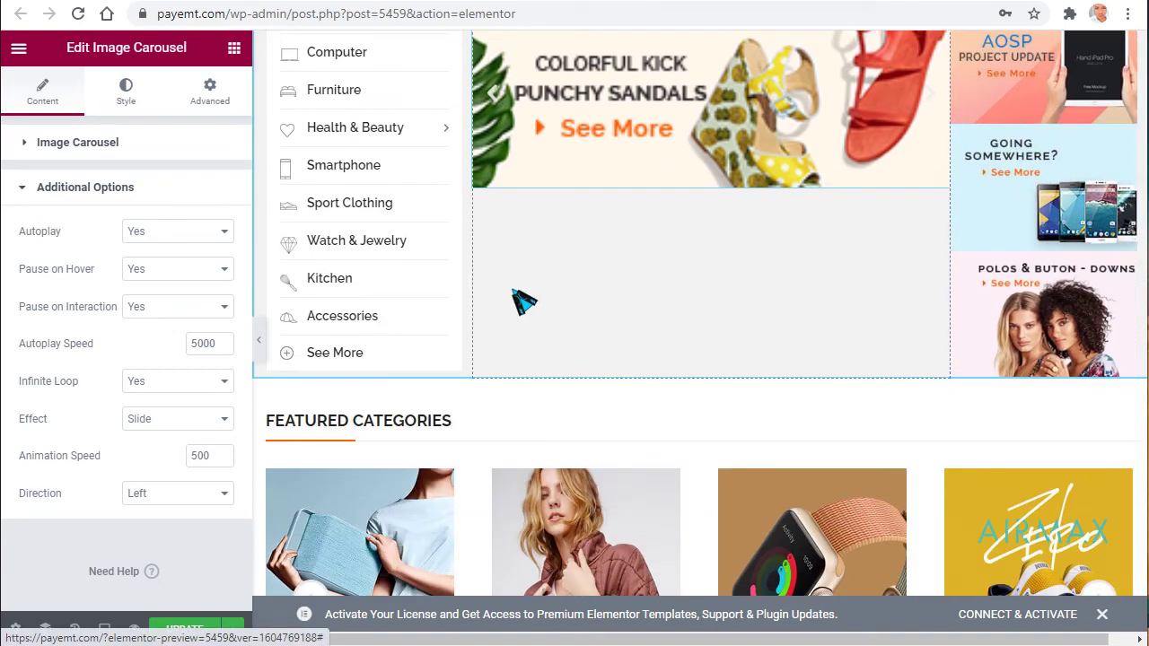
scroll(431, 269, up, 1)
mouse_move(444, 154)
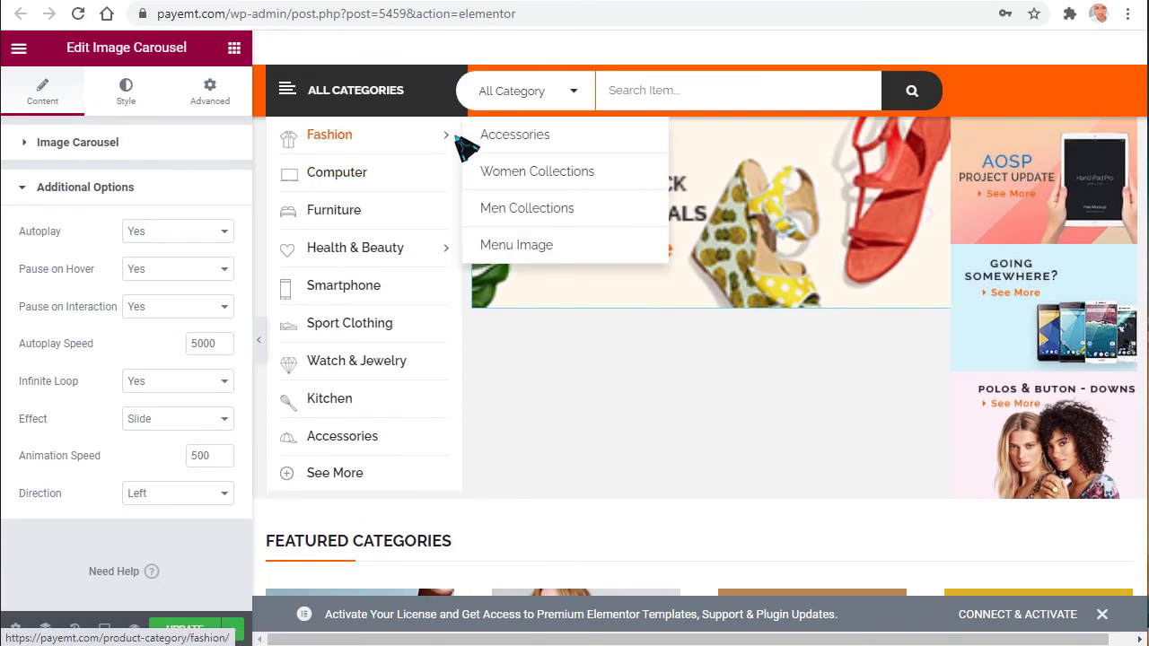
scroll(449, 297, up, 1)
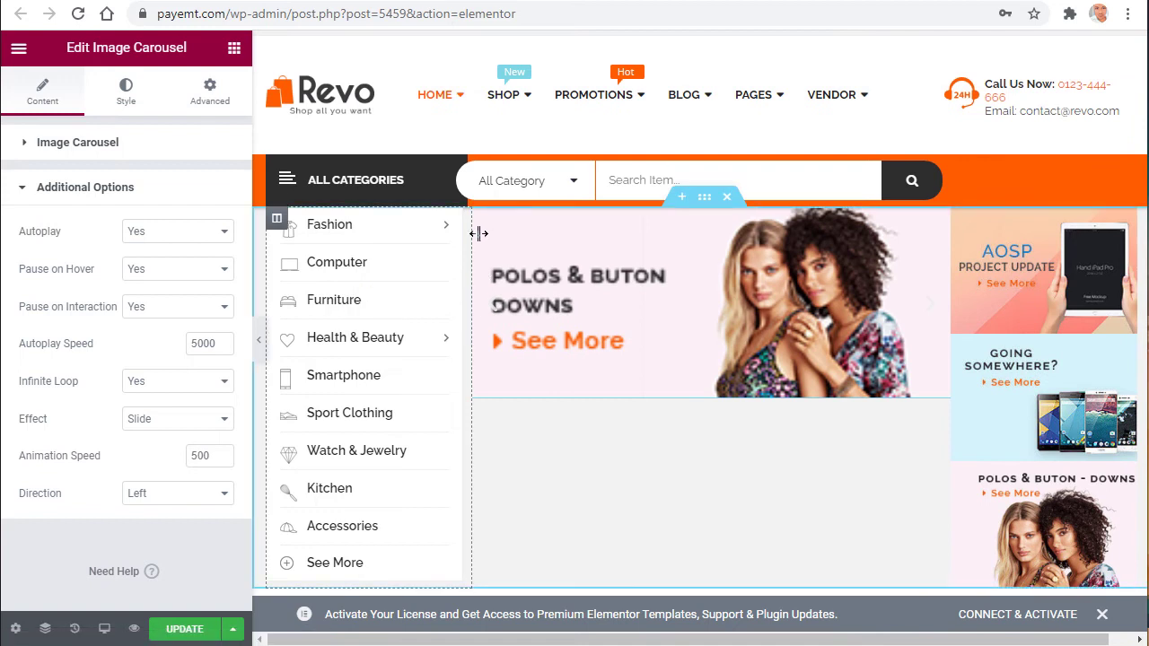
mouse_move(410, 226)
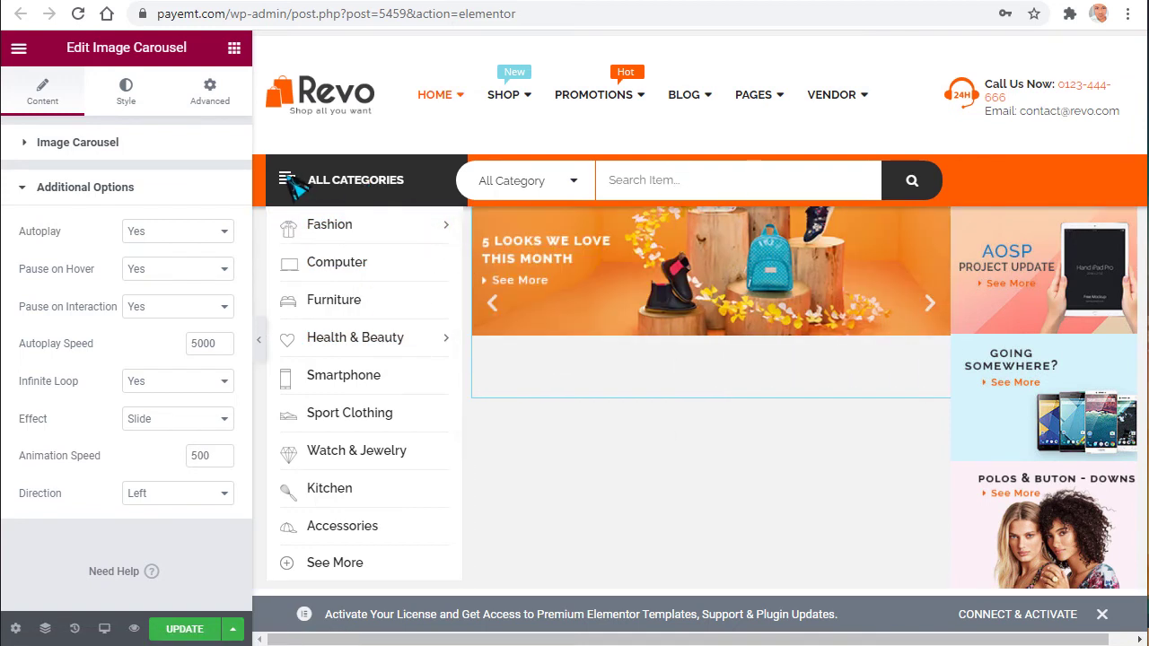
scroll(569, 410, down, 3)
scroll(577, 410, up, 1)
scroll(605, 410, up, 1)
- Open the AOSP banner image's settings to check its custom URL link, and dismiss the Elementor license notice
mouse_move(270, 197)
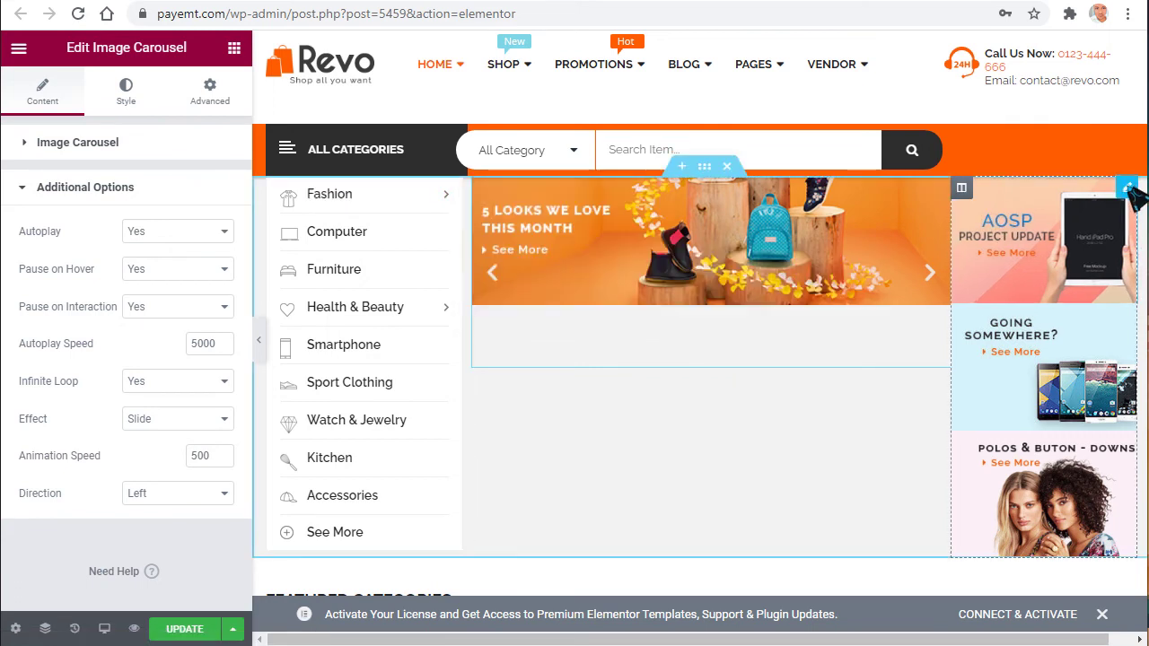
click(1128, 188)
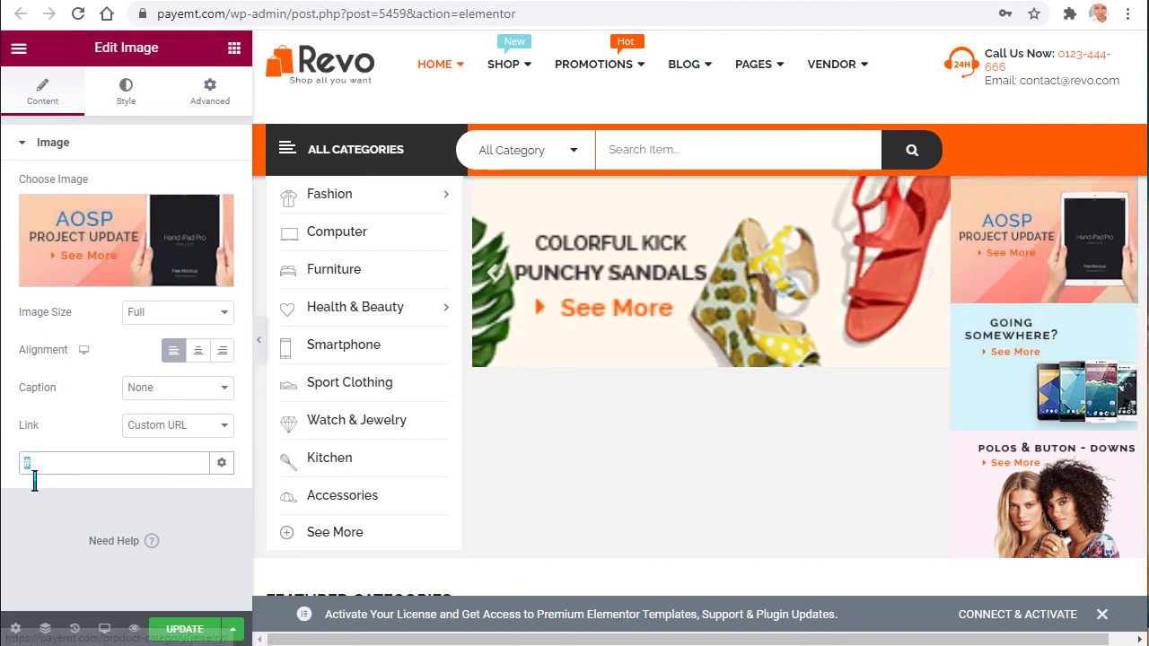
scroll(620, 371, down, 4)
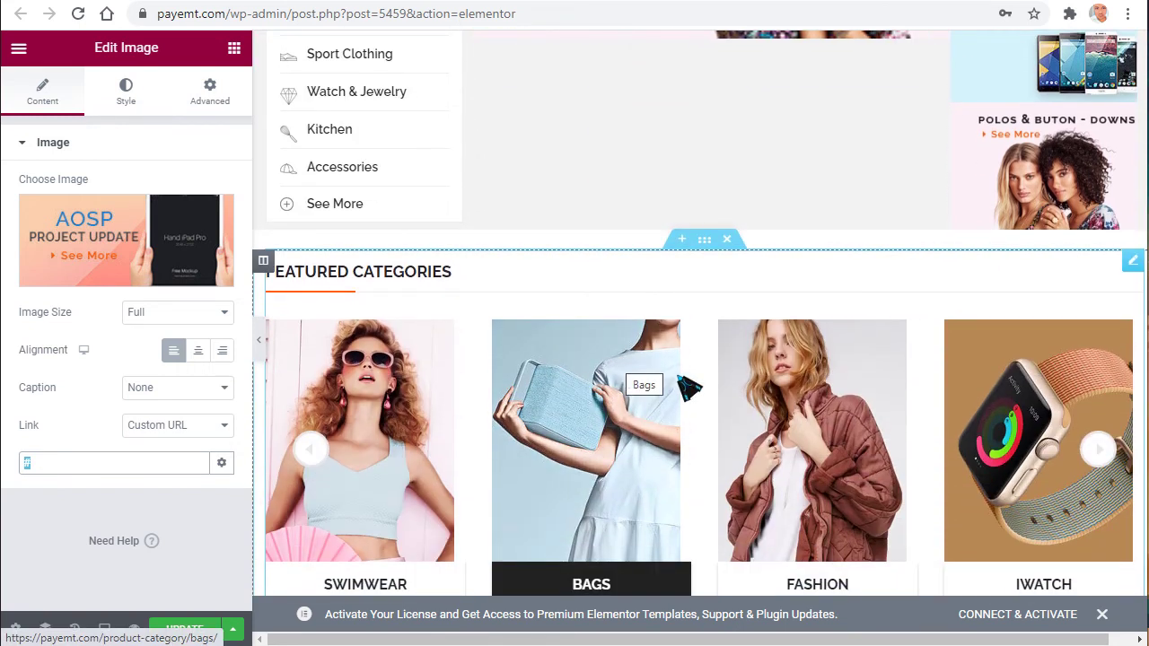
click(1101, 614)
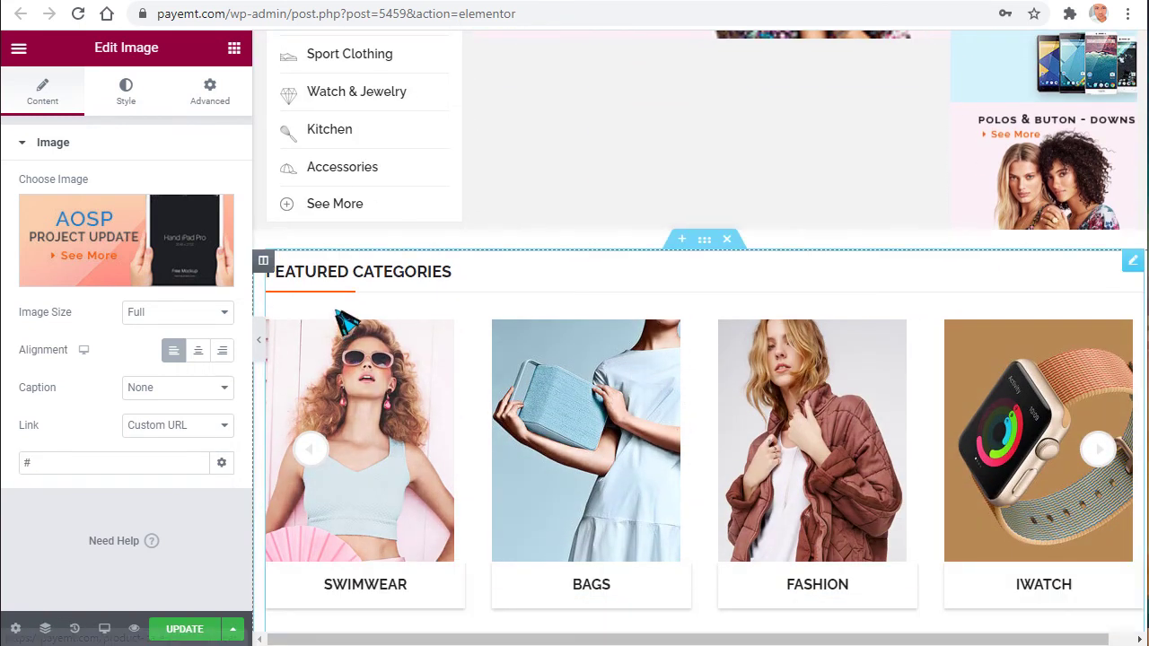
- Examine the Featured Categories slider's title, category, number of posts, ordering and column settings, and view the Today Deals section below
click(839, 299)
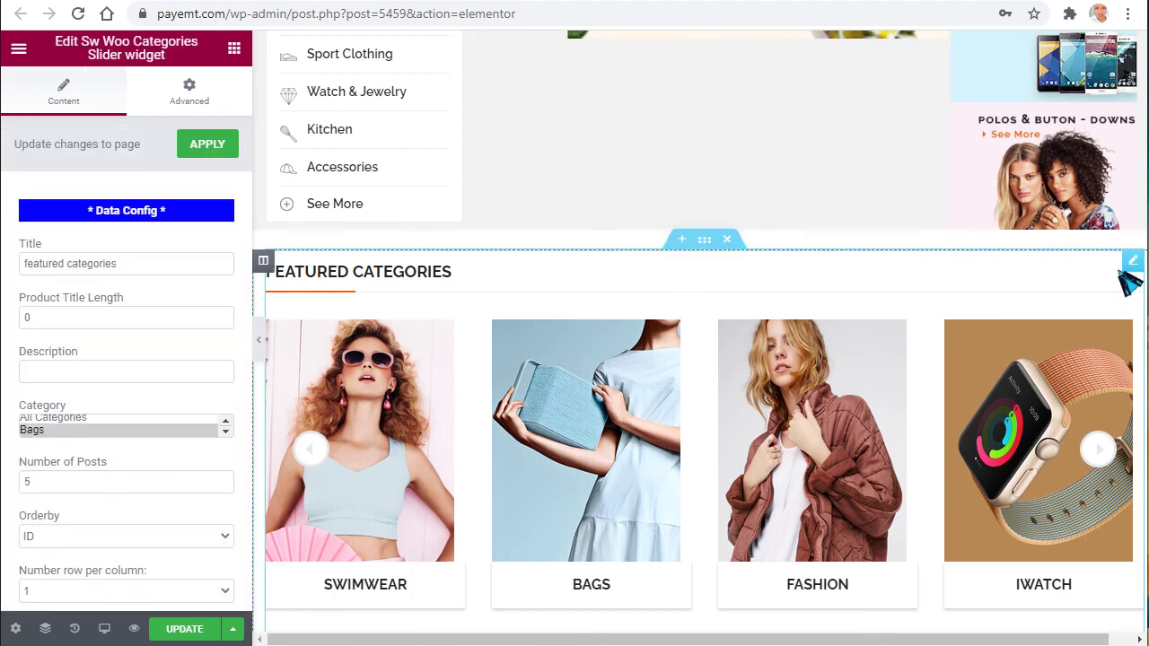
drag(115, 265, 13, 290)
scroll(27, 297, down, 1)
scroll(27, 296, down, 1)
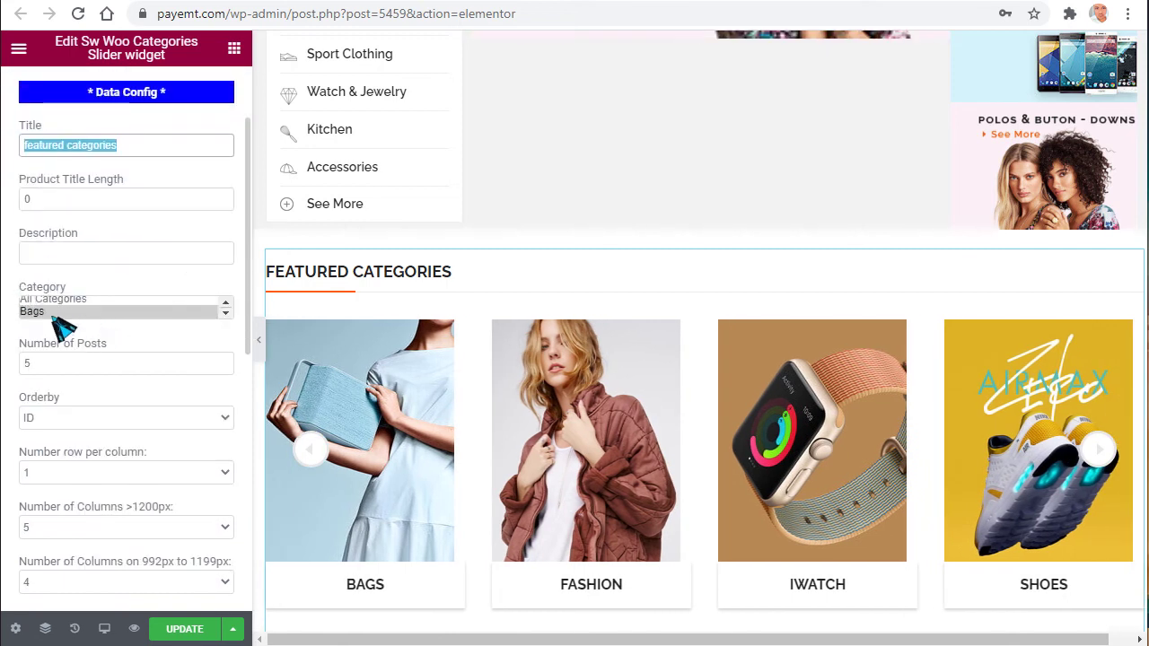
scroll(59, 314, up, 1)
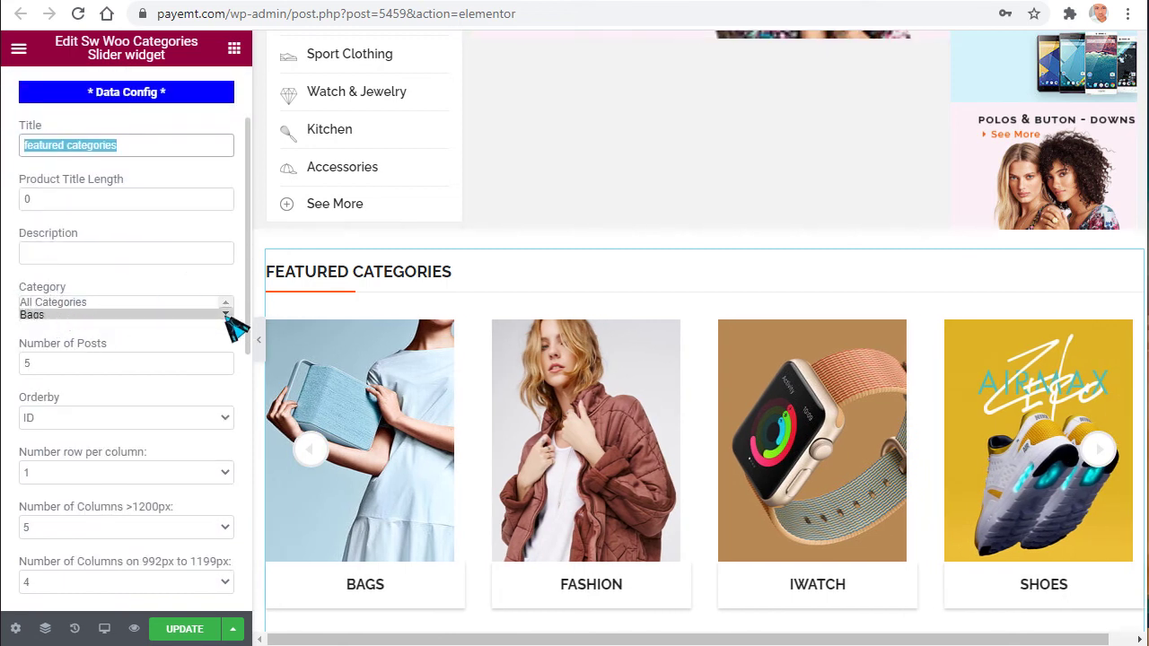
scroll(225, 316, down, 6)
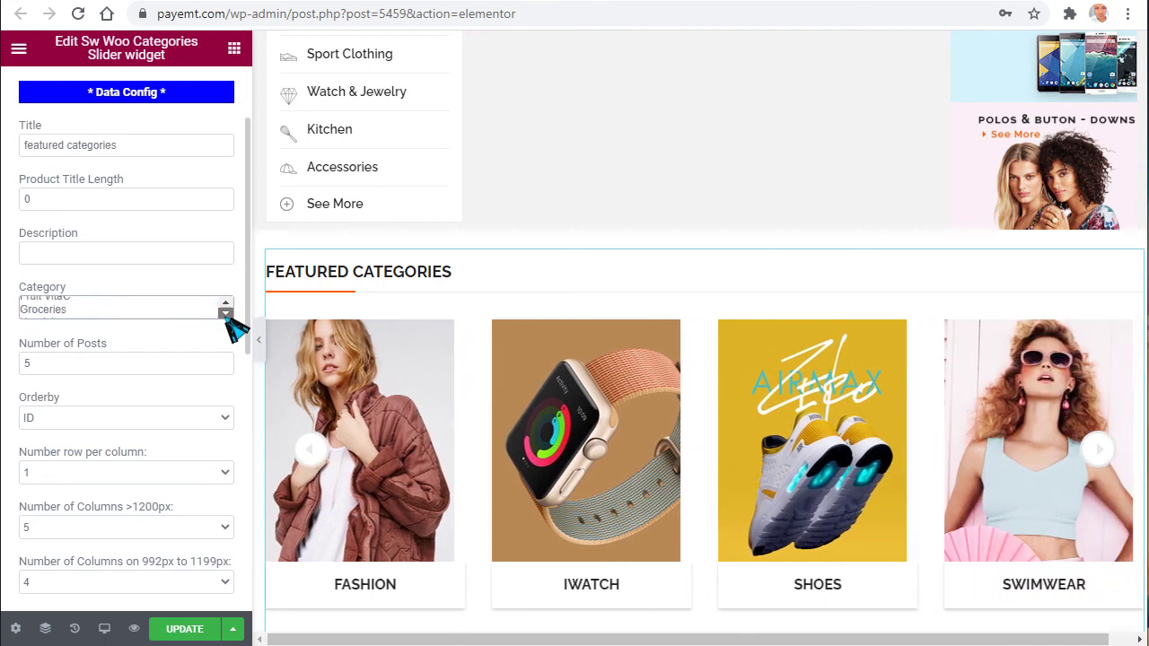
scroll(56, 305, down, 2)
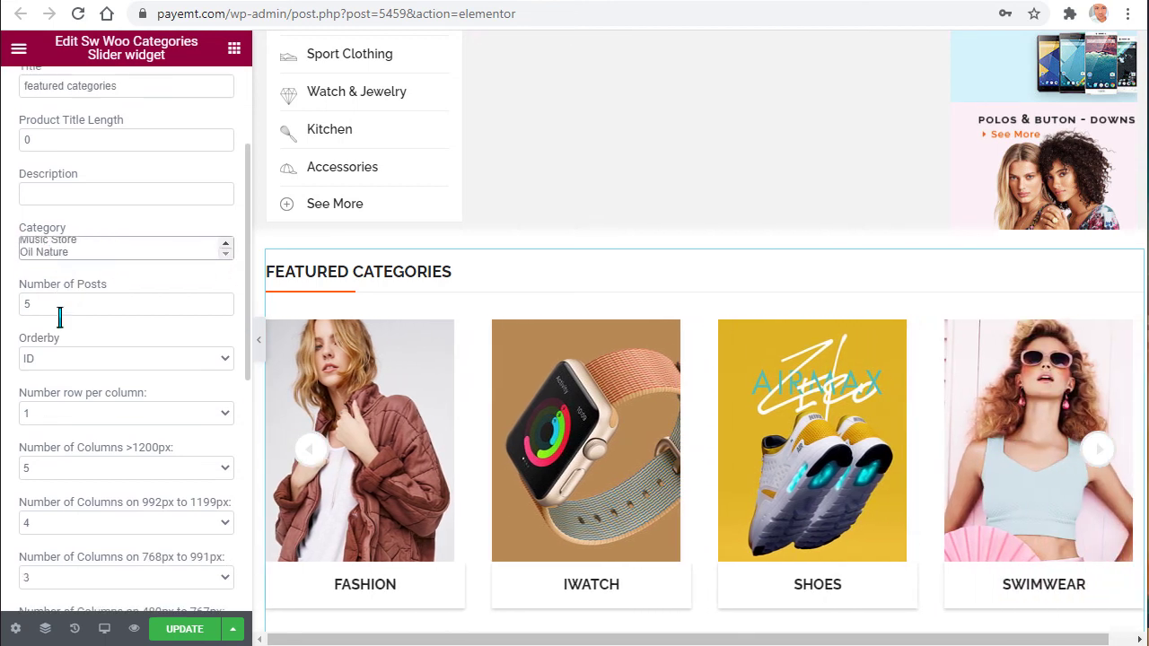
scroll(58, 256, down, 3)
scroll(57, 260, up, 5)
scroll(84, 429, up, 3)
scroll(289, 420, down, 1)
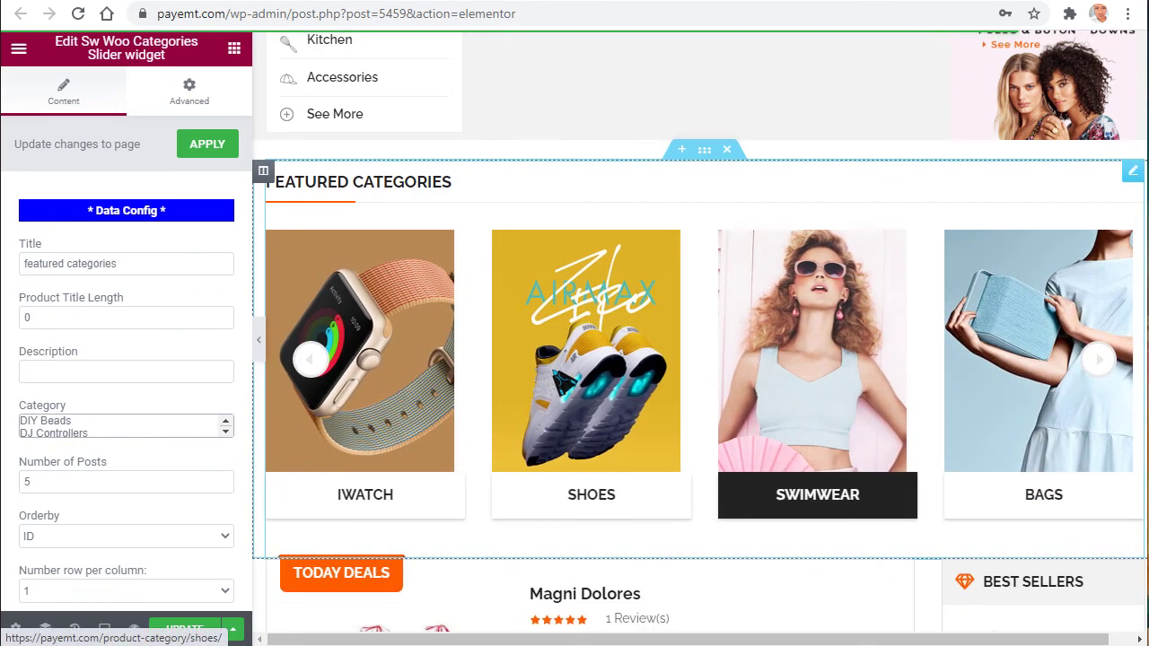
scroll(852, 381, down, 3)
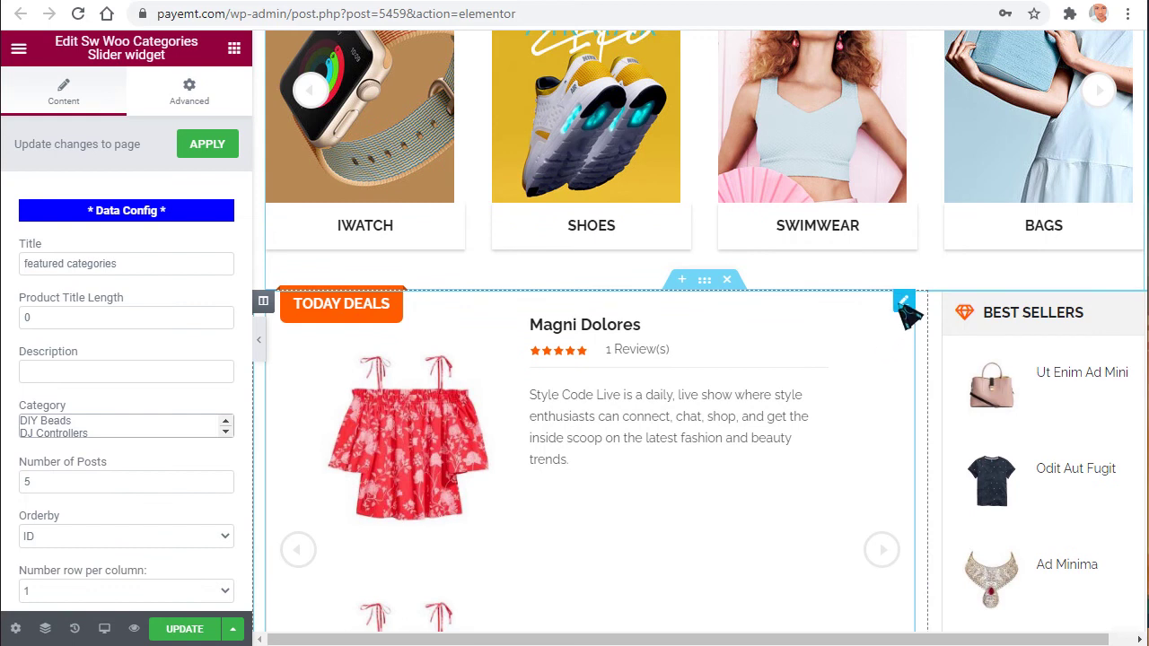
- Open the Today Deals countdown slider's settings and set its selected product to Nam ali quam
click(904, 302)
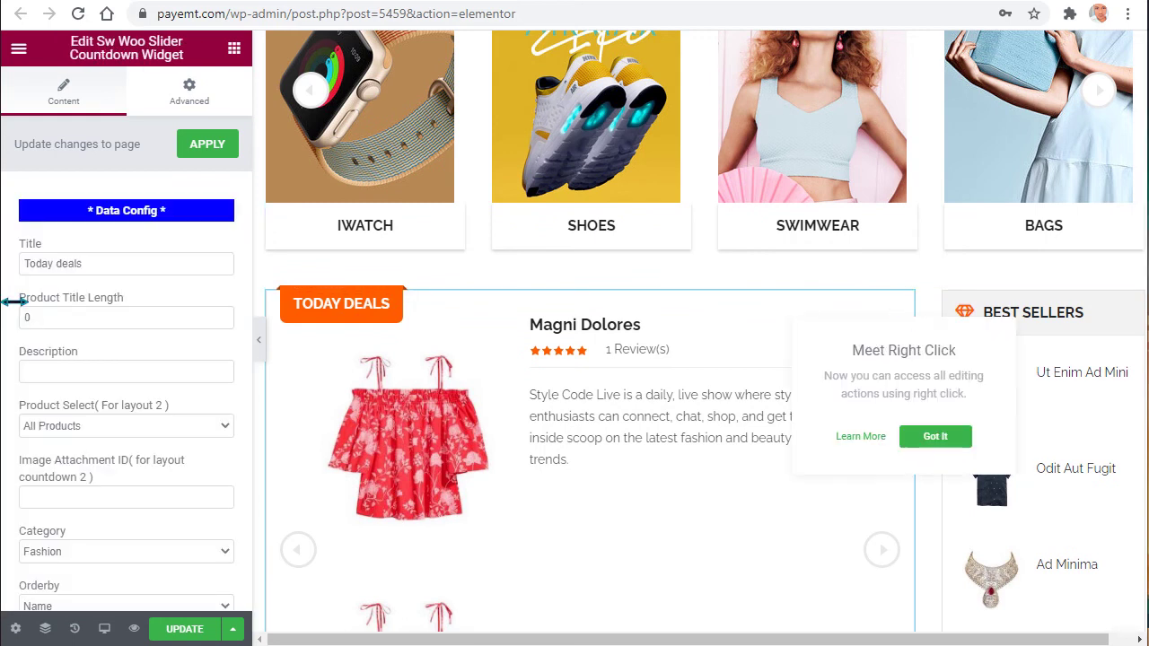
drag(114, 266, 13, 285)
scroll(20, 305, down, 1)
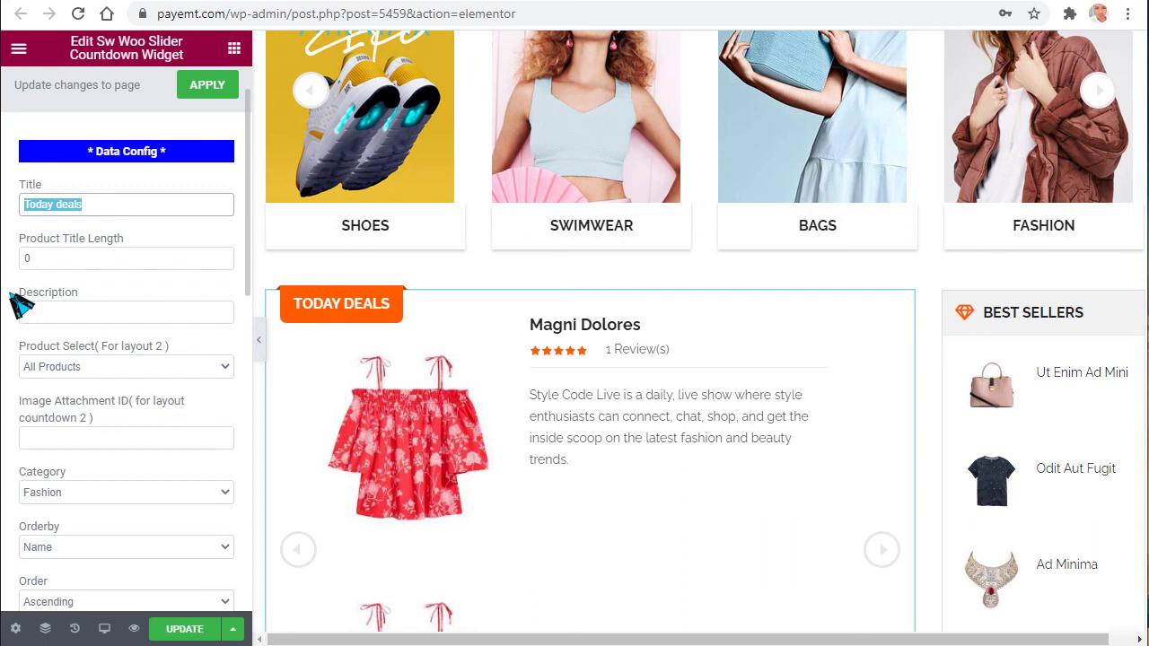
scroll(70, 274, down, 1)
click(100, 309)
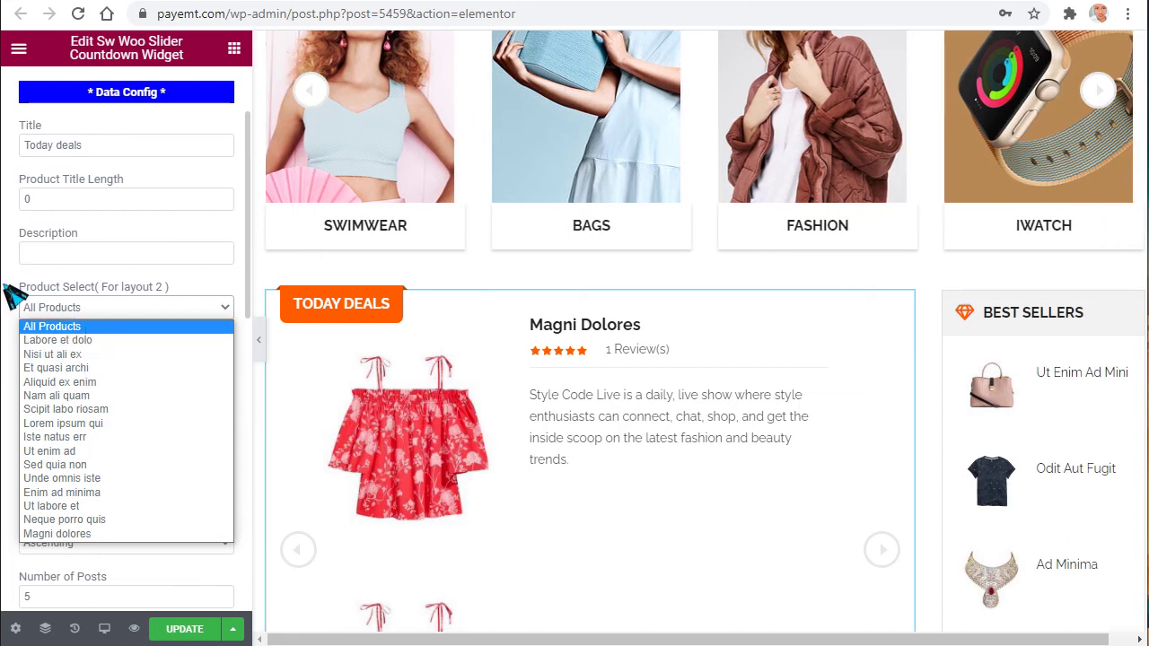
scroll(629, 359, down, 1)
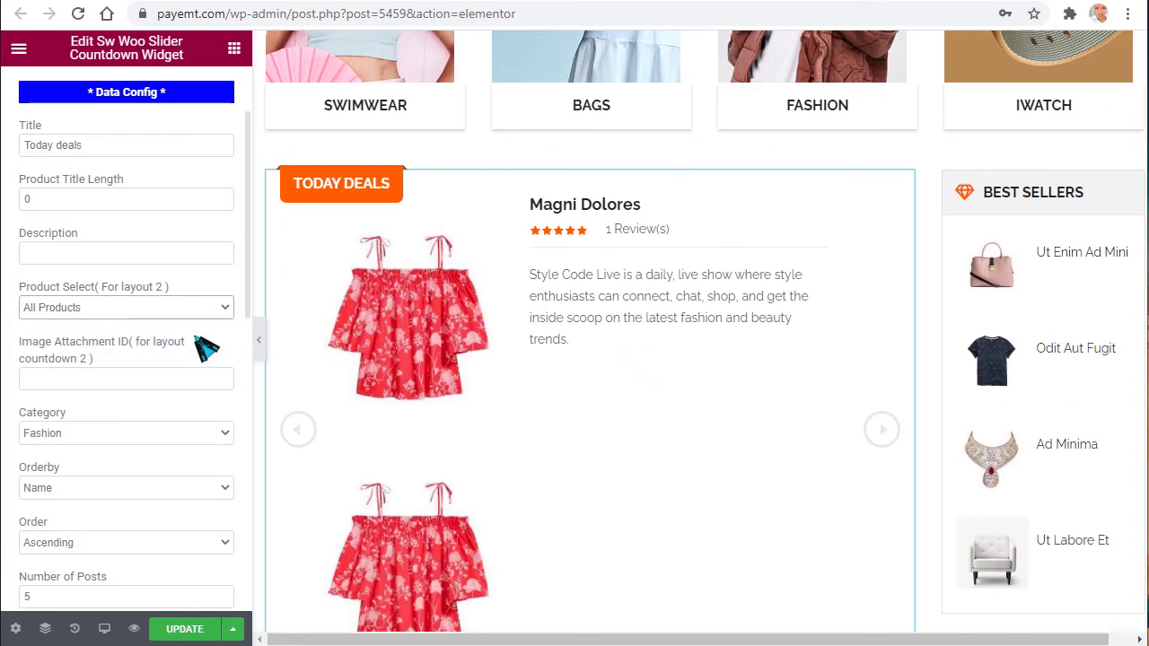
click(78, 310)
click(56, 396)
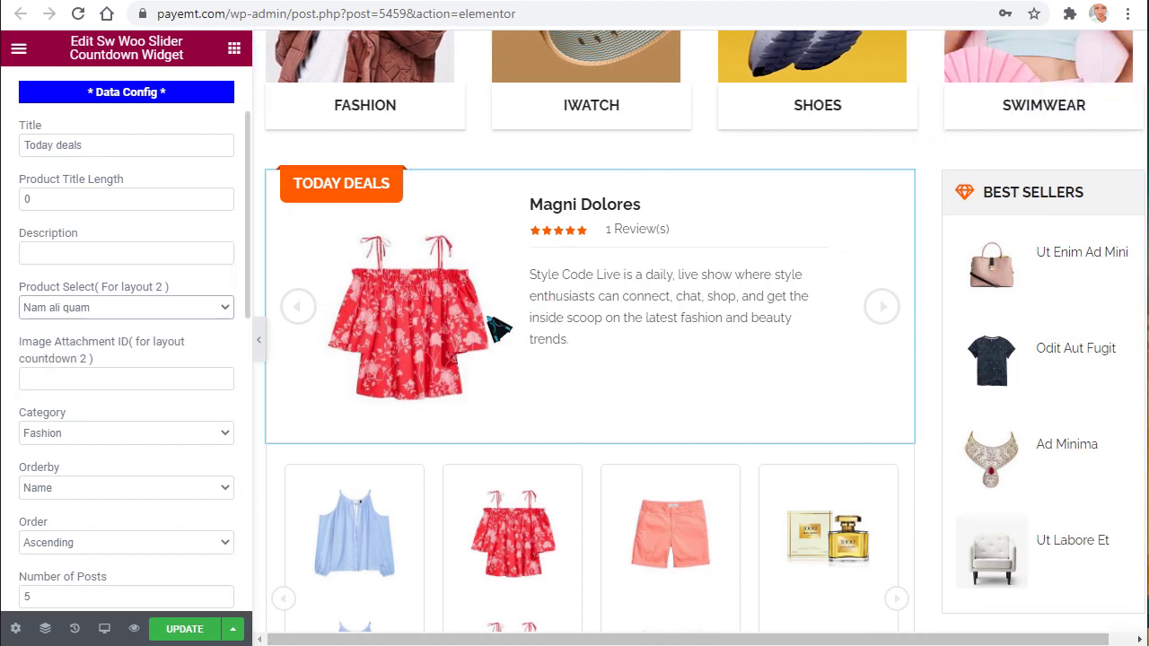
- Set the category of the product slider below Today Deals to Fruit VitaC
scroll(538, 325, down, 2)
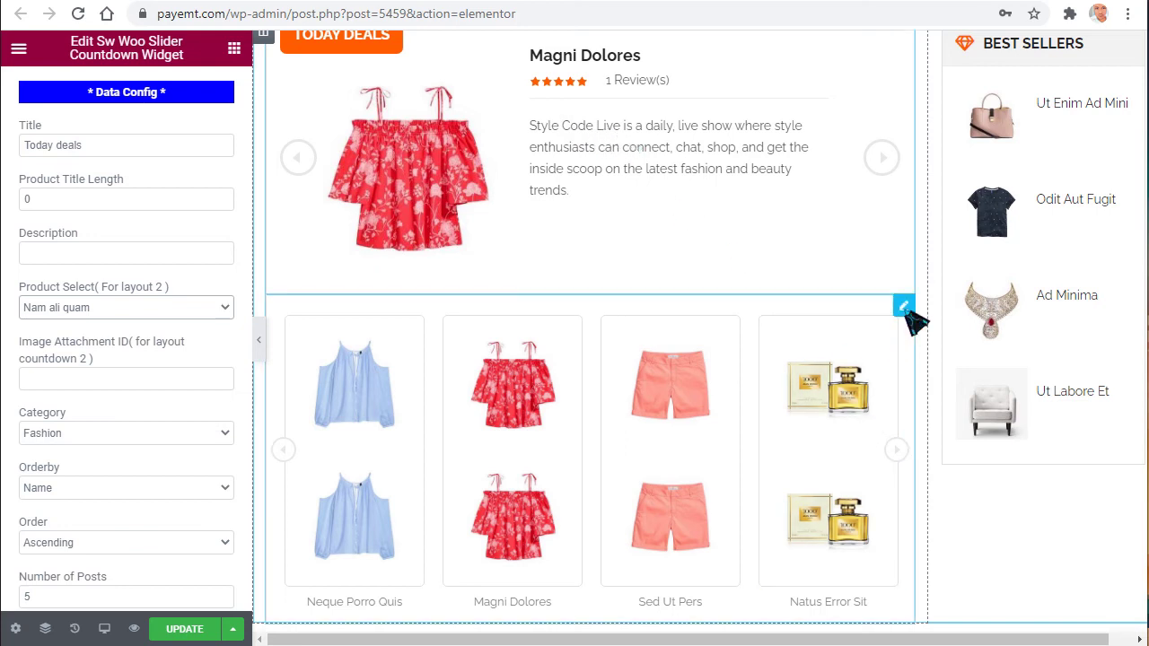
click(904, 308)
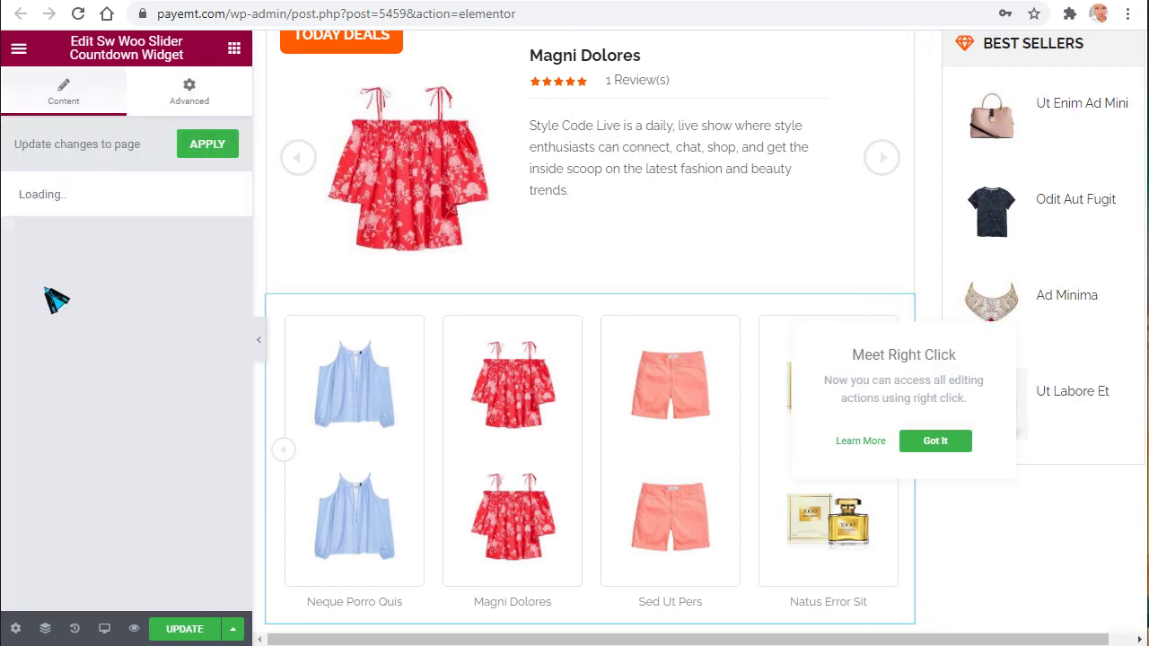
scroll(170, 291, down, 1)
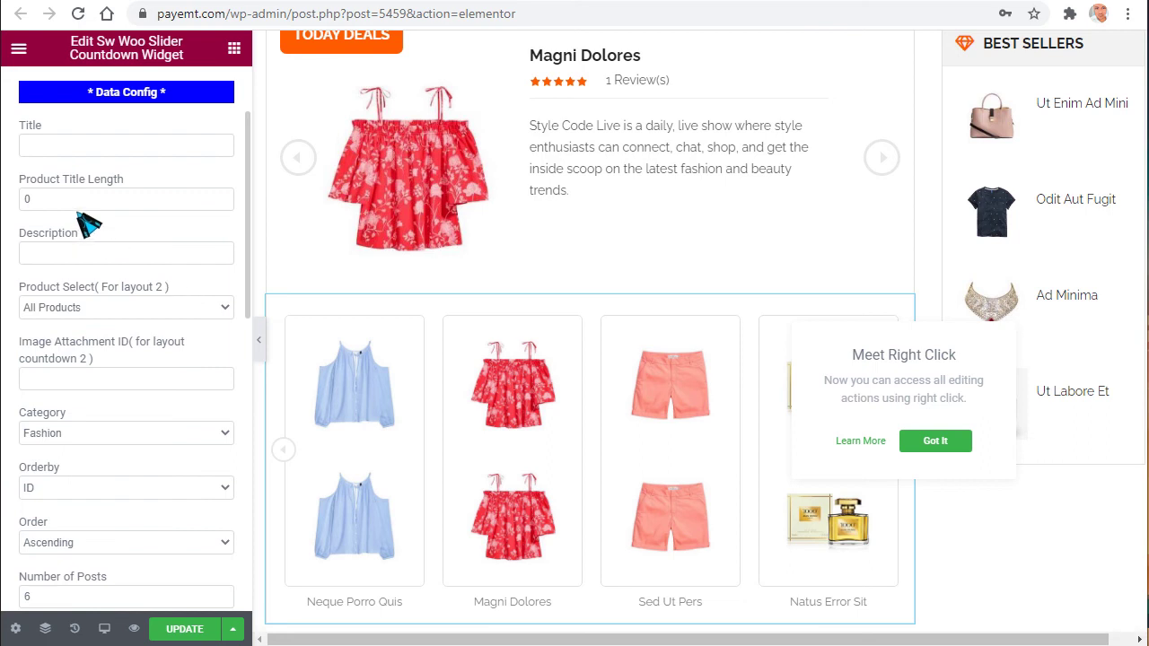
click(107, 309)
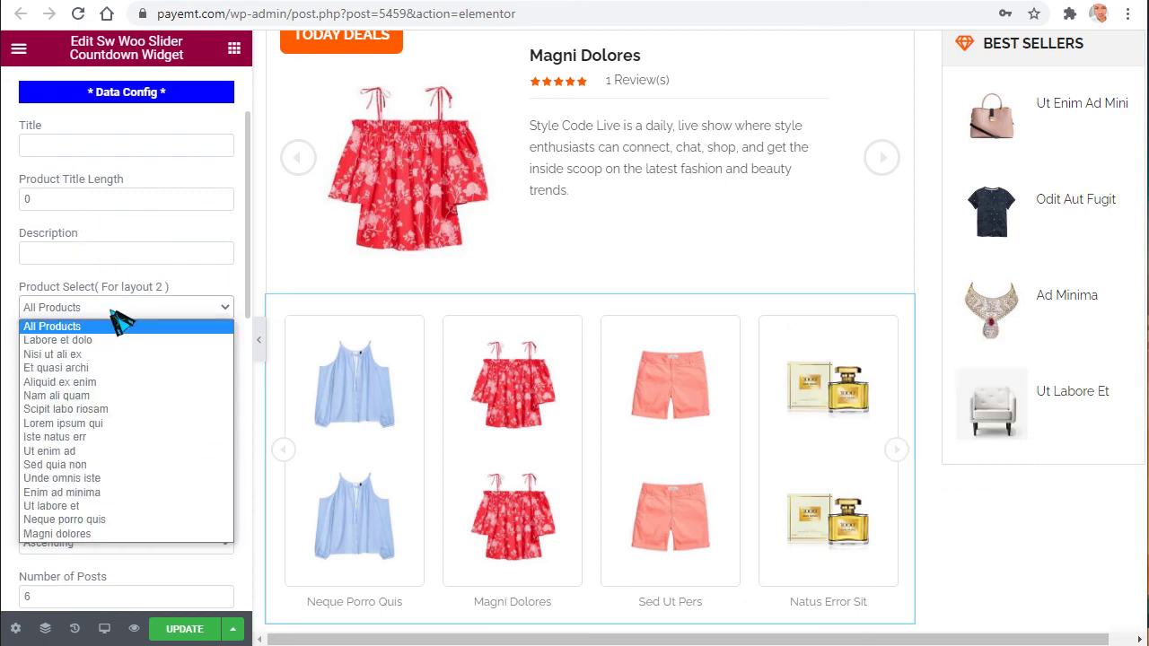
click(31, 308)
scroll(62, 292, down, 1)
click(133, 319)
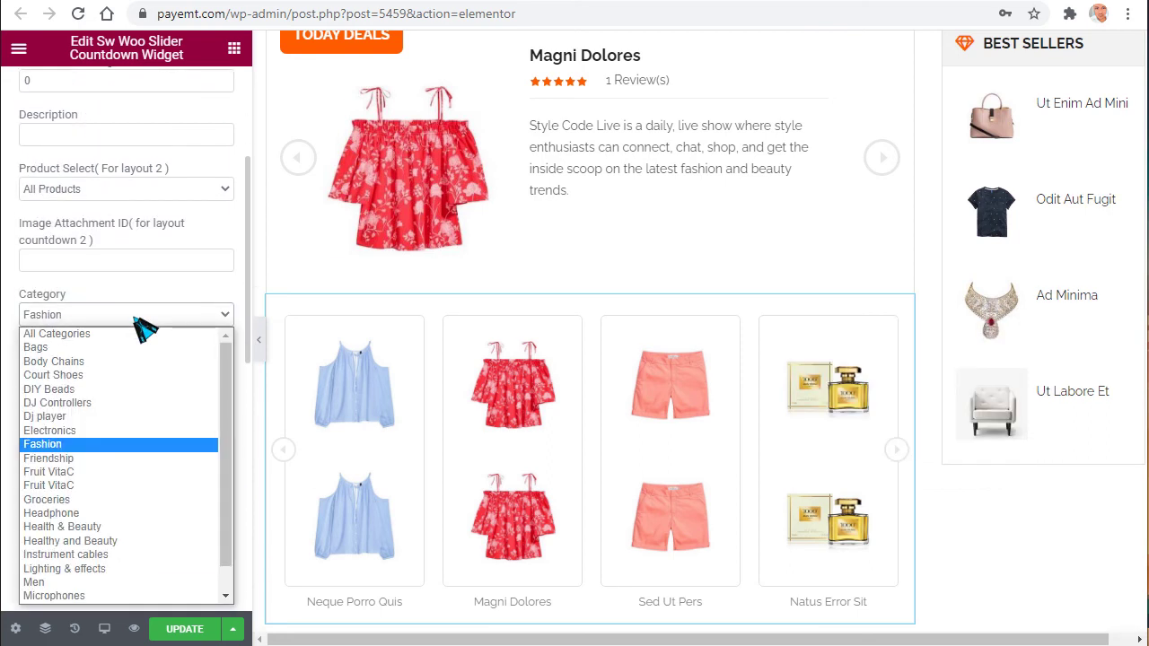
click(49, 455)
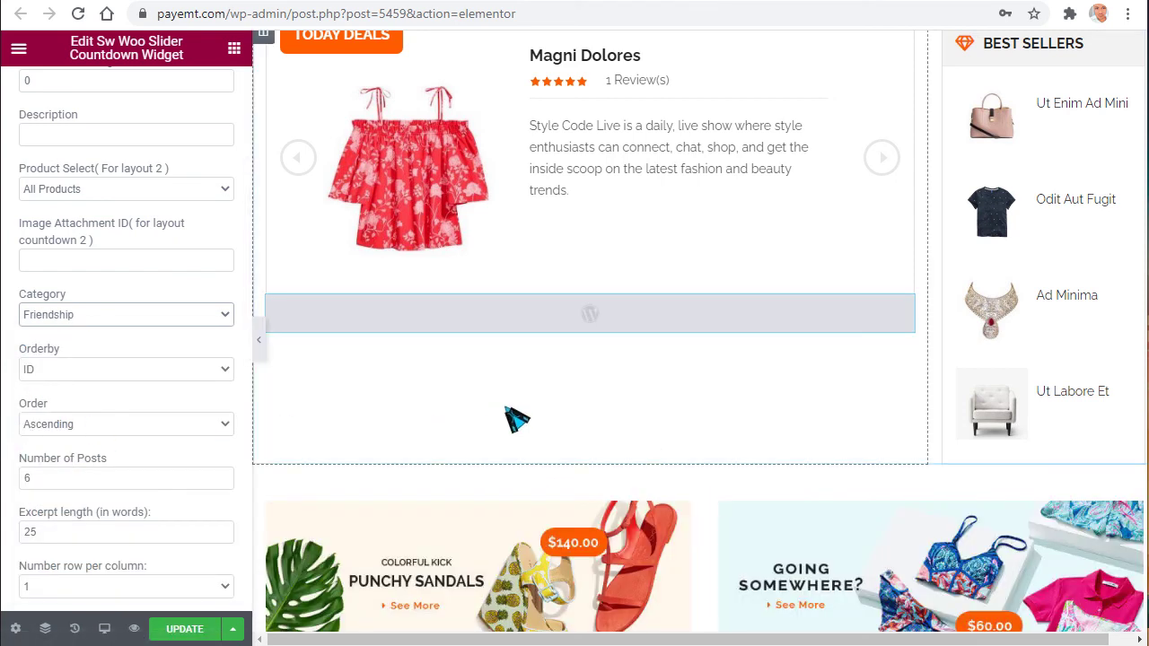
click(117, 316)
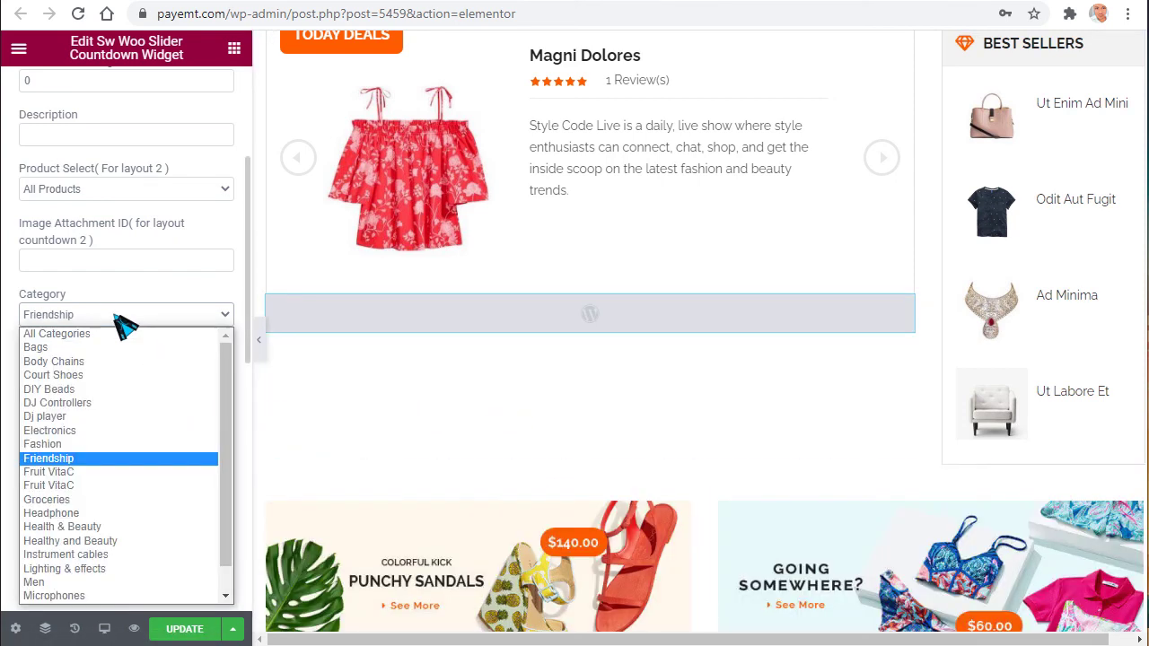
click(70, 473)
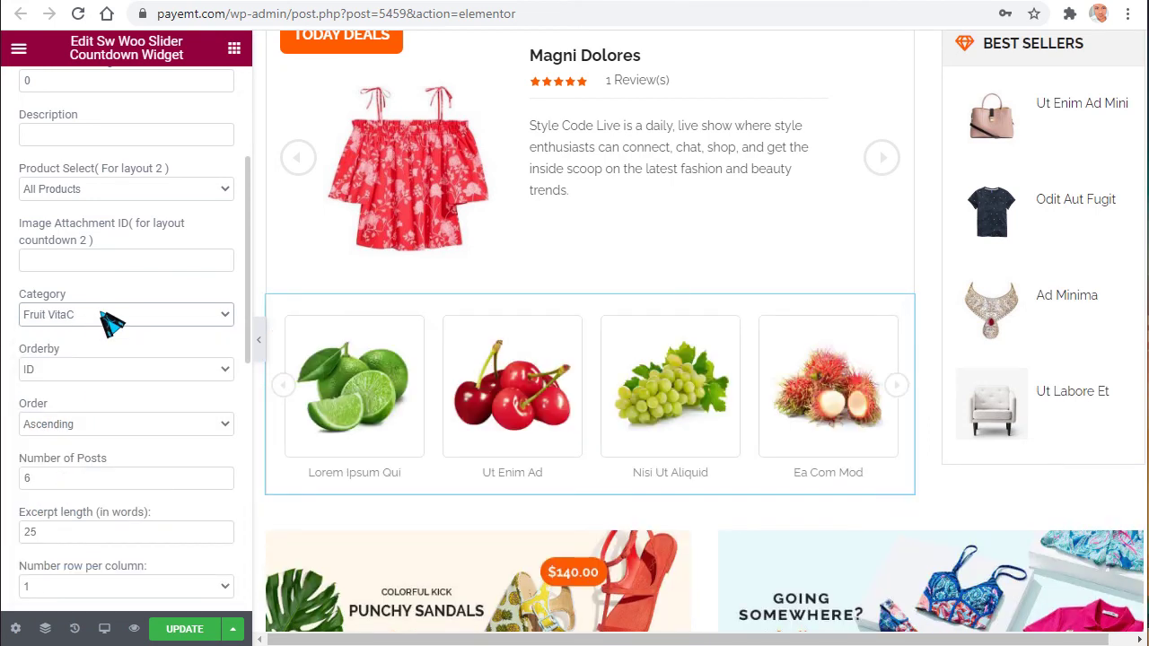
- Review the slider's column, autoplay and template settings, open the Punchy Sandals banner's image settings, and dismiss the right-click tip
scroll(123, 384, down, 5)
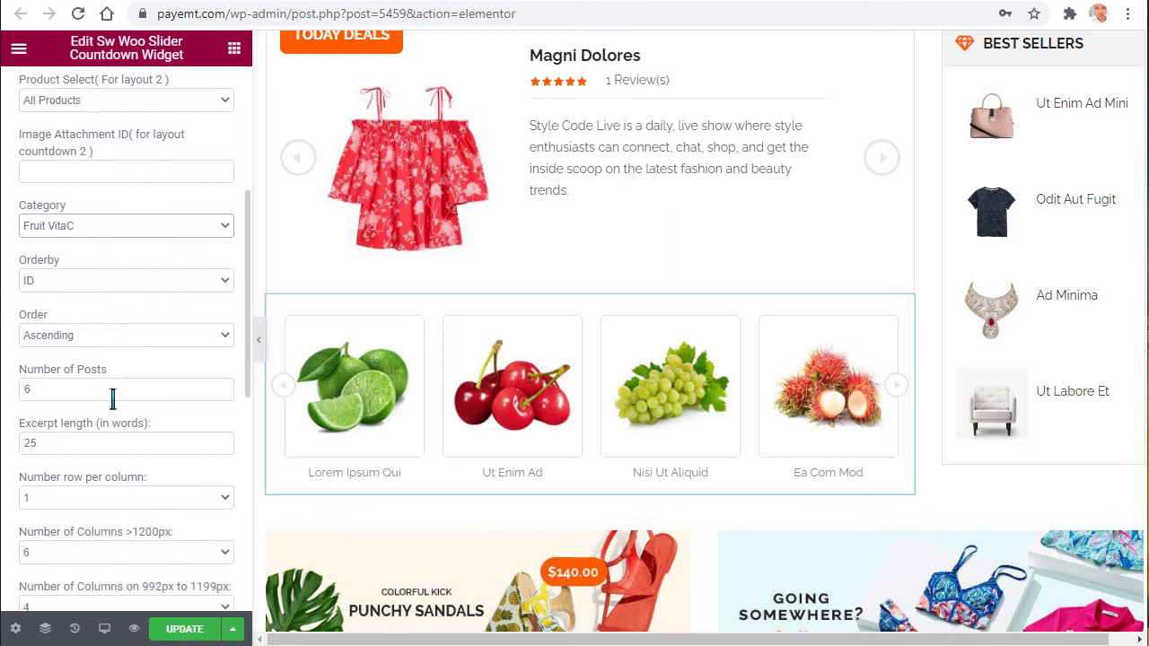
scroll(124, 384, down, 2)
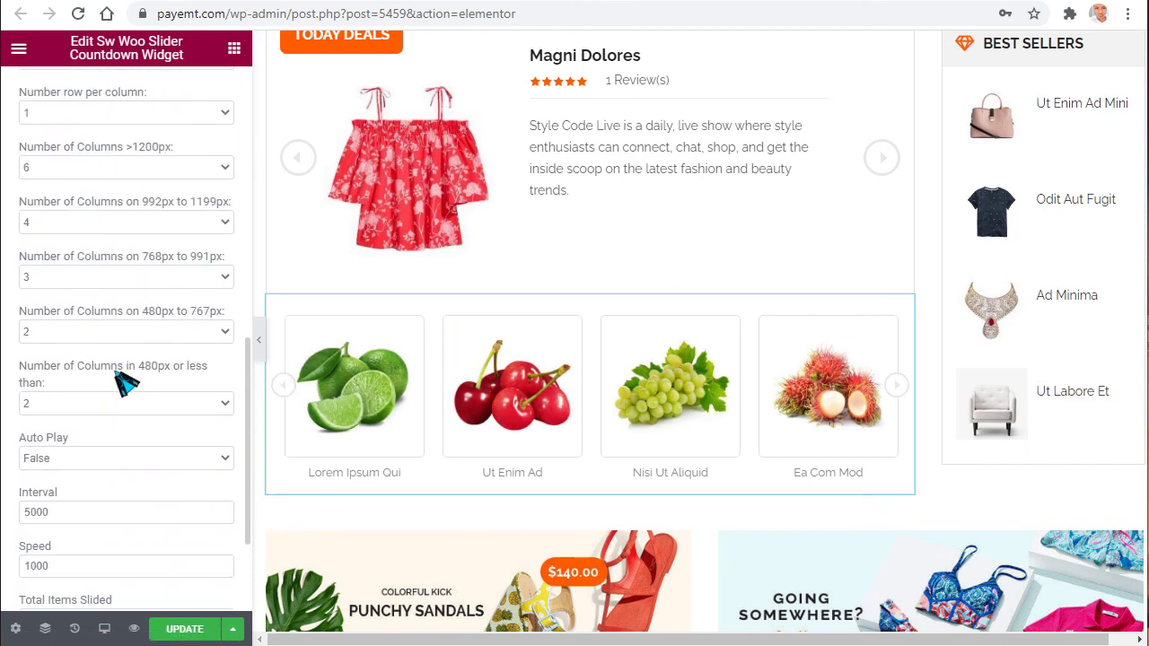
scroll(769, 402, down, 4)
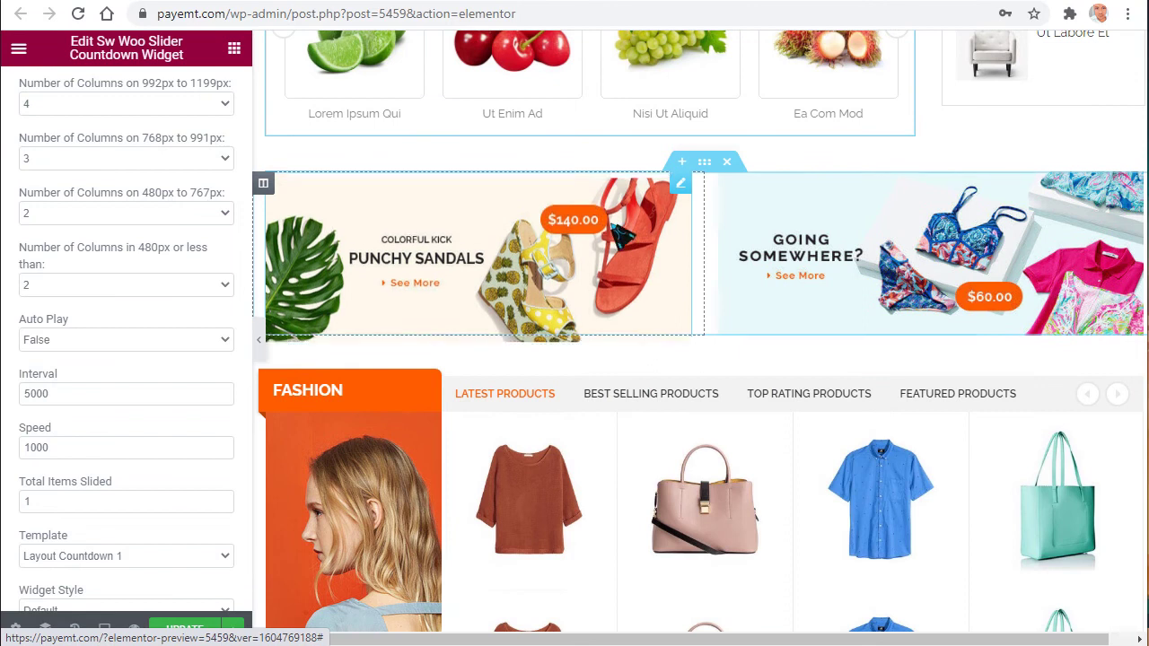
click(296, 261)
scroll(539, 269, down, 2)
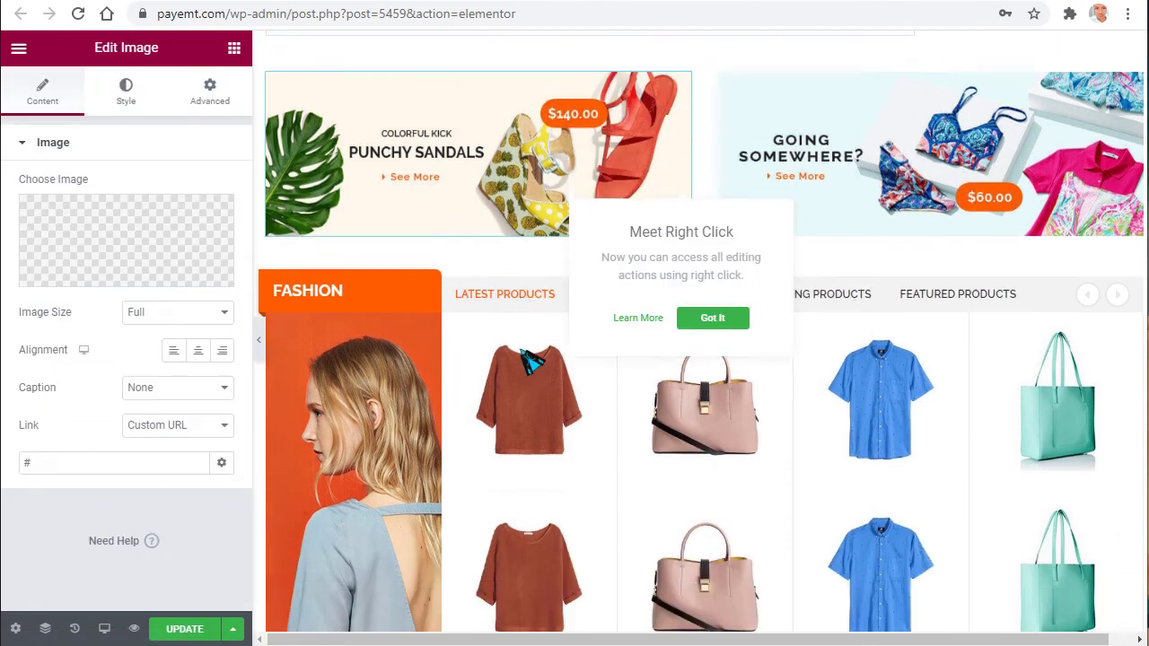
click(741, 319)
- Copy the Fashion section's widget name, find Sw Woo Tab Slider widget in the widget library, and place a new one above the Fashion section
click(1133, 239)
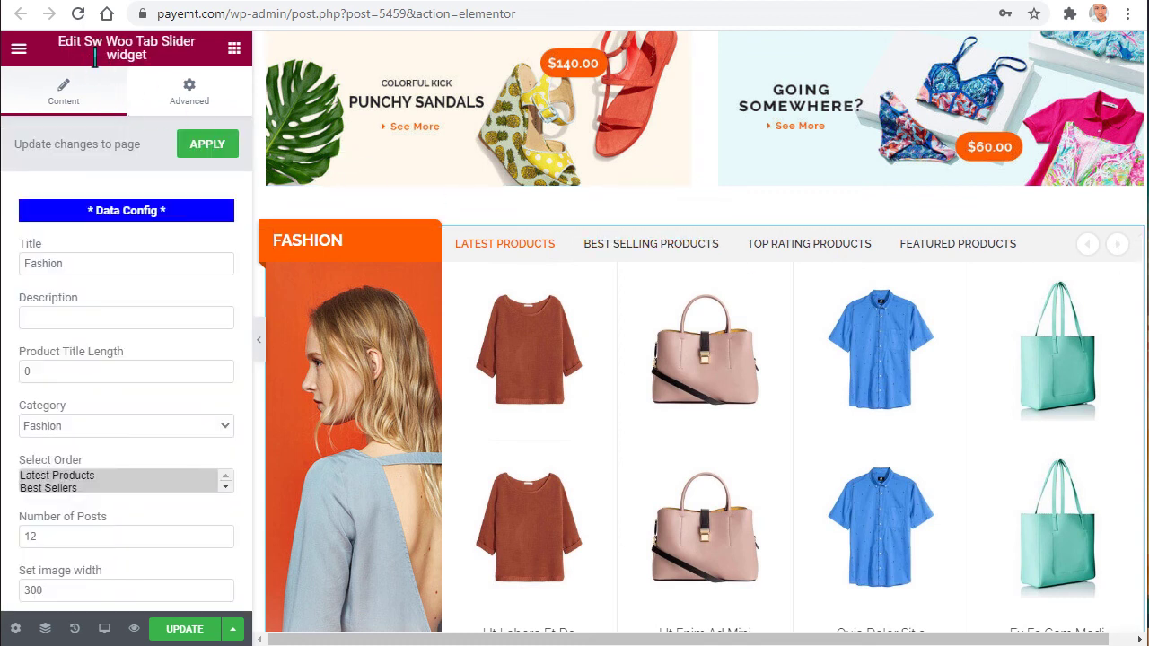
drag(92, 54, 148, 70)
key(ctrl+c)
right_click(147, 72)
click(213, 70)
click(231, 49)
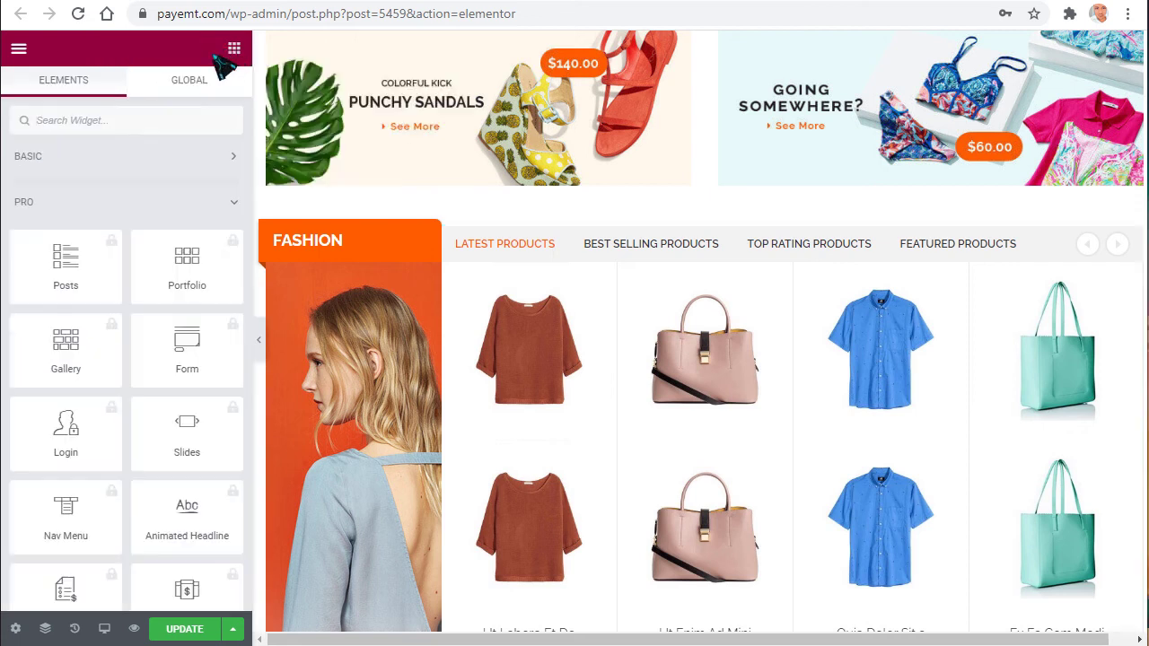
right_click(117, 121)
click(158, 257)
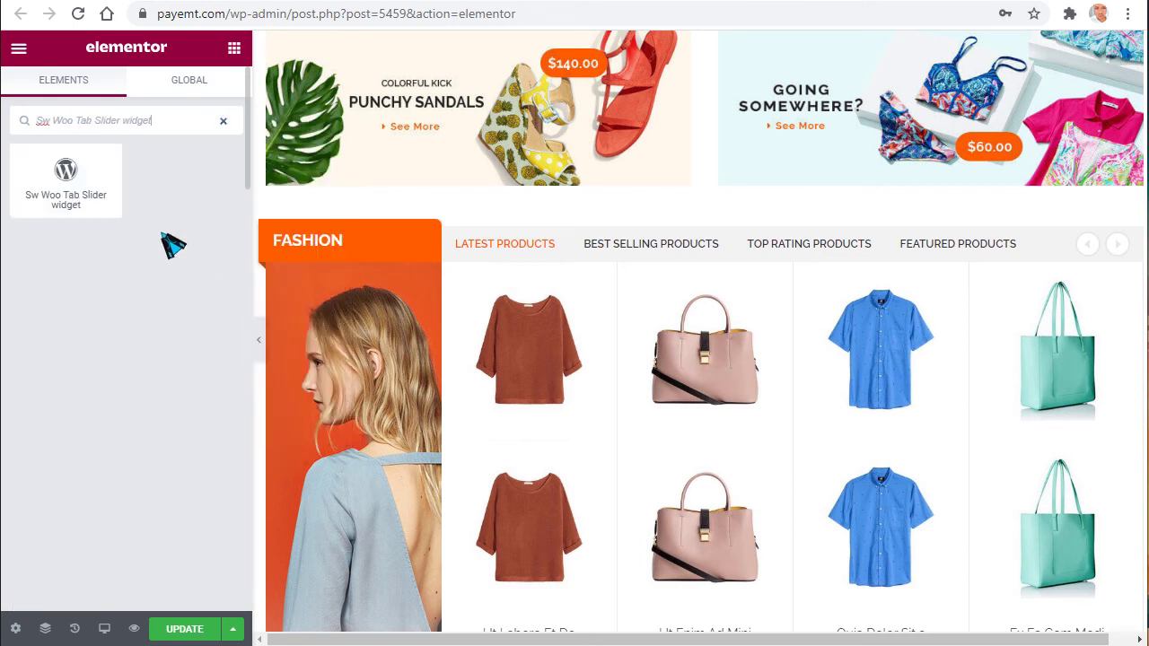
drag(140, 201, 686, 249)
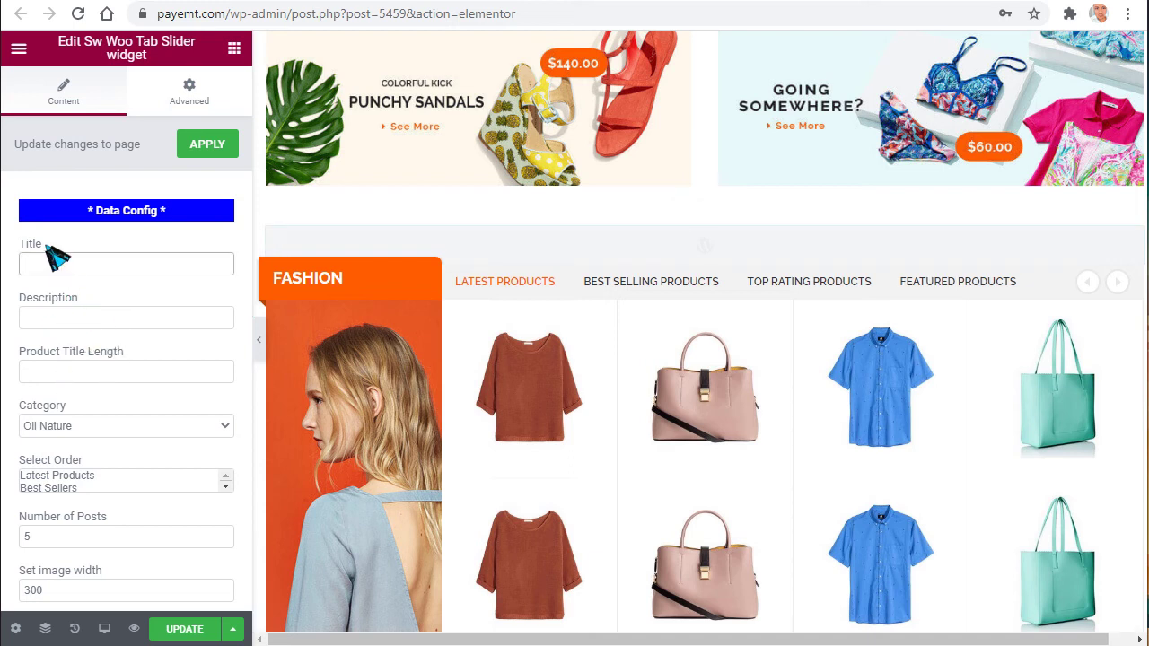
- Enter "Title" as the new tab slider's title and set its category to All Categories
drag(45, 270, 51, 275)
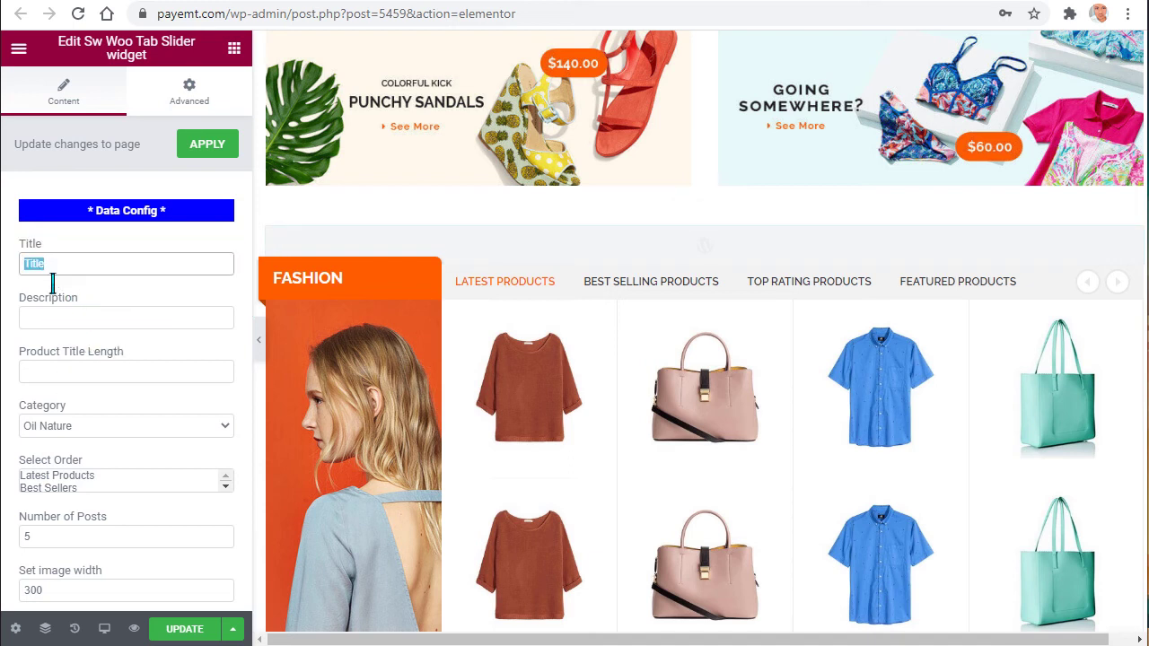
click(125, 427)
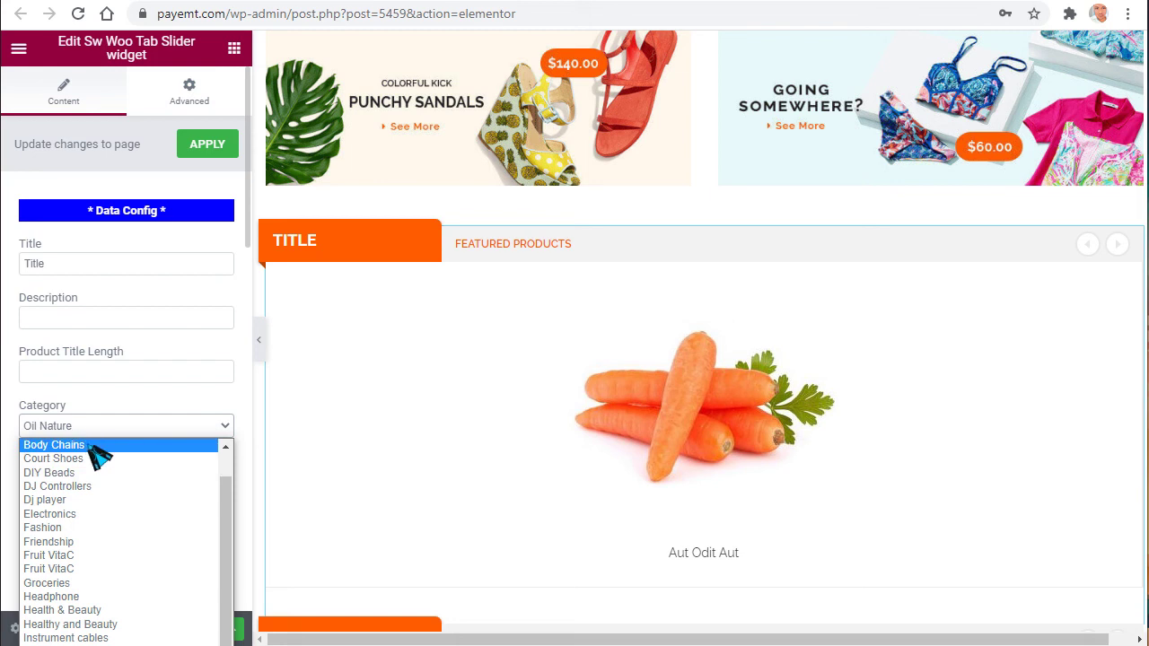
scroll(89, 445, up, 1)
click(81, 445)
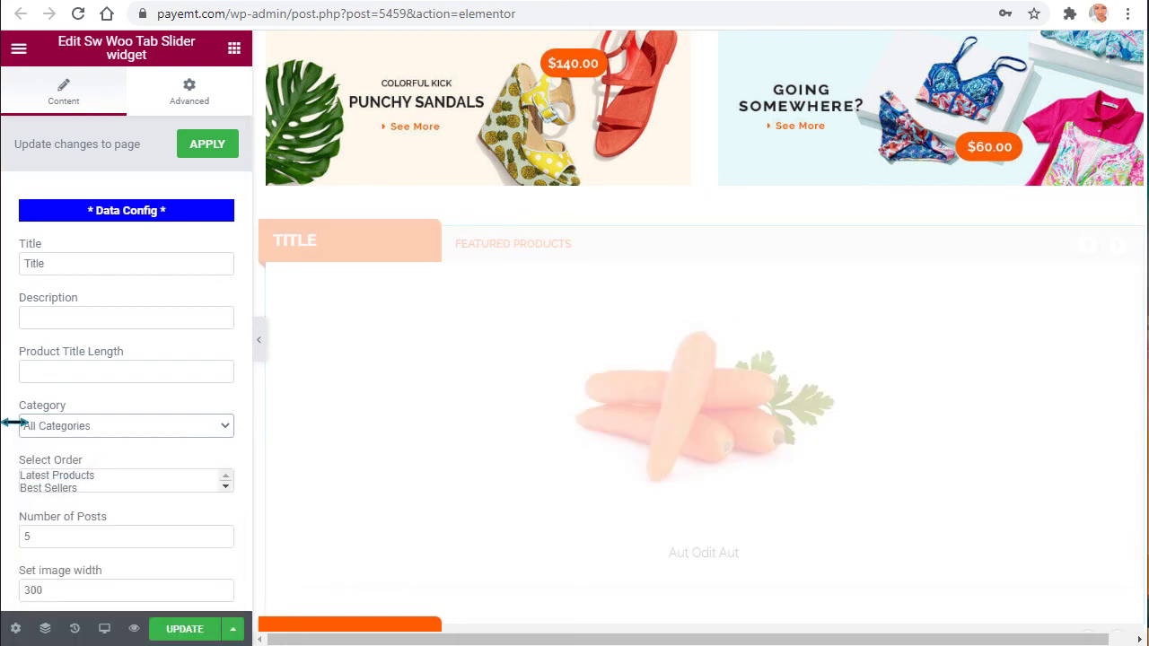
- Select Latest Products, Best Sellers, Top Rating Products and Featured Products as the new tab slider's orders
scroll(13, 419, down, 1)
click(62, 388)
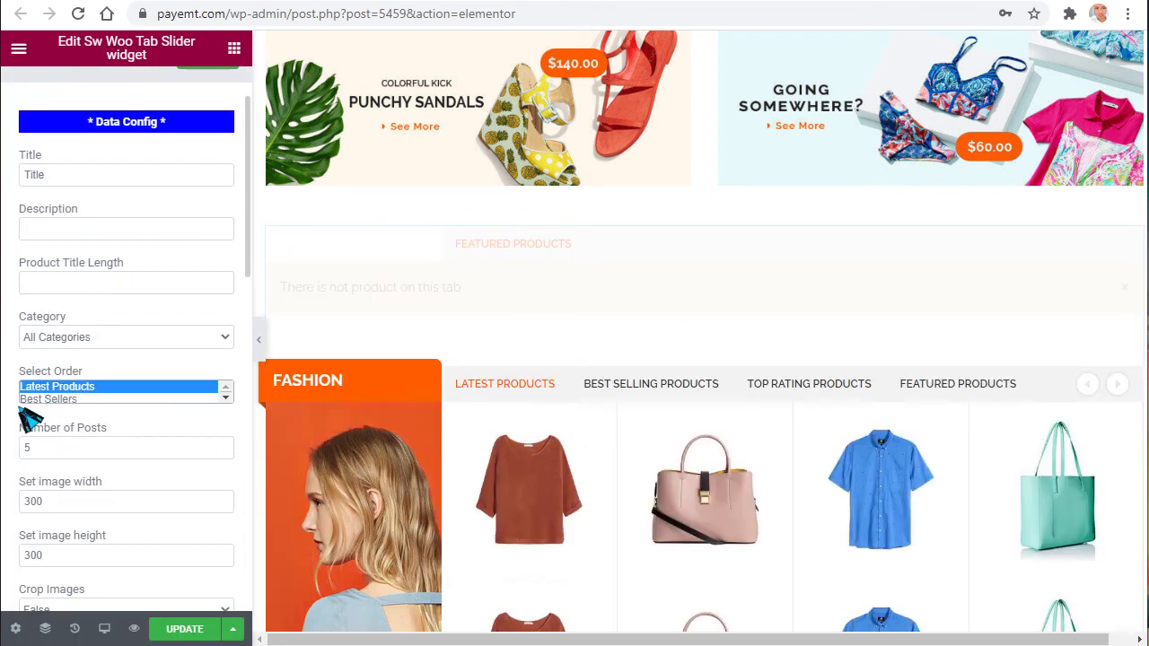
scroll(66, 444, down, 2)
scroll(139, 408, down, 3)
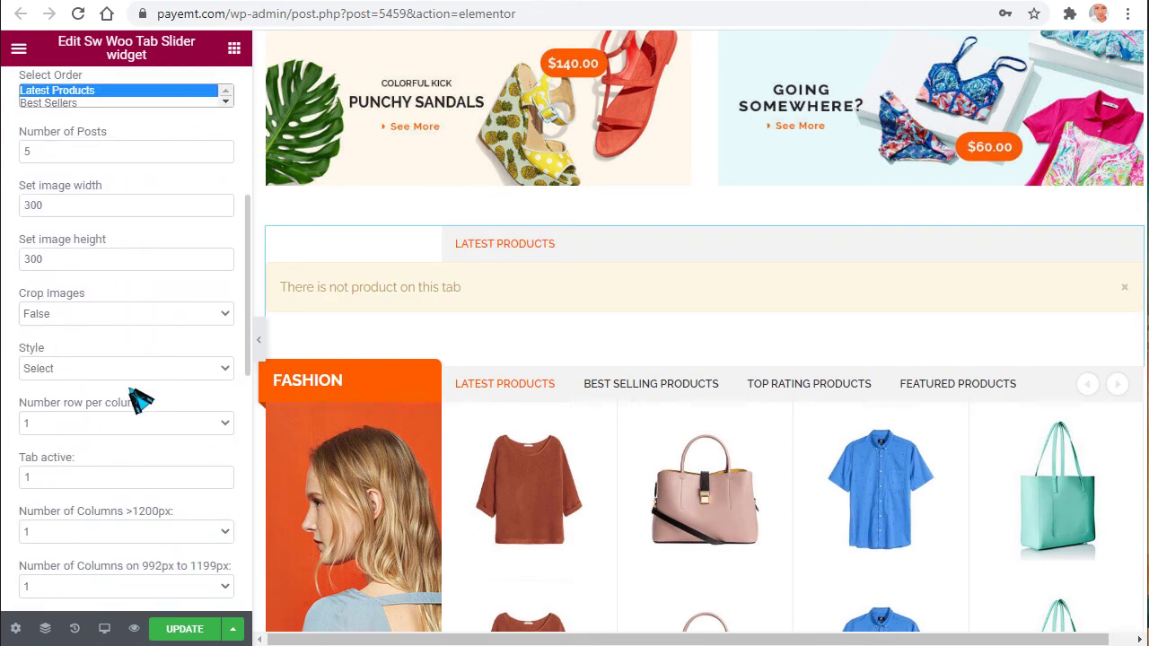
scroll(149, 392, down, 4)
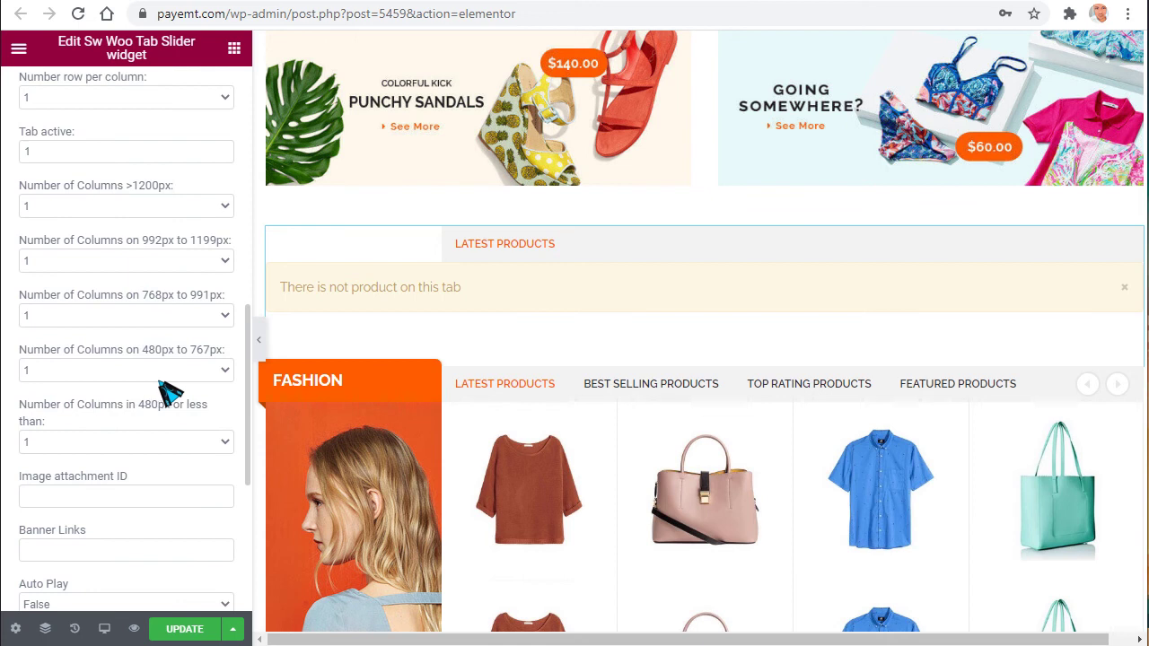
scroll(170, 393, up, 4)
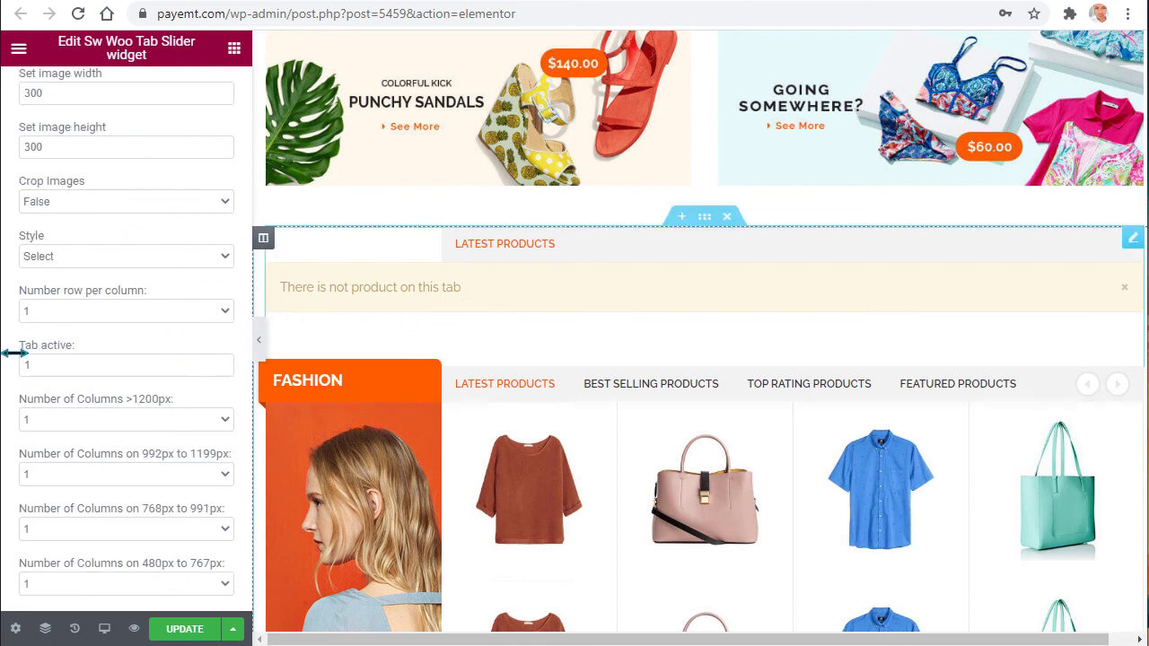
scroll(27, 359, up, 1)
scroll(27, 361, up, 3)
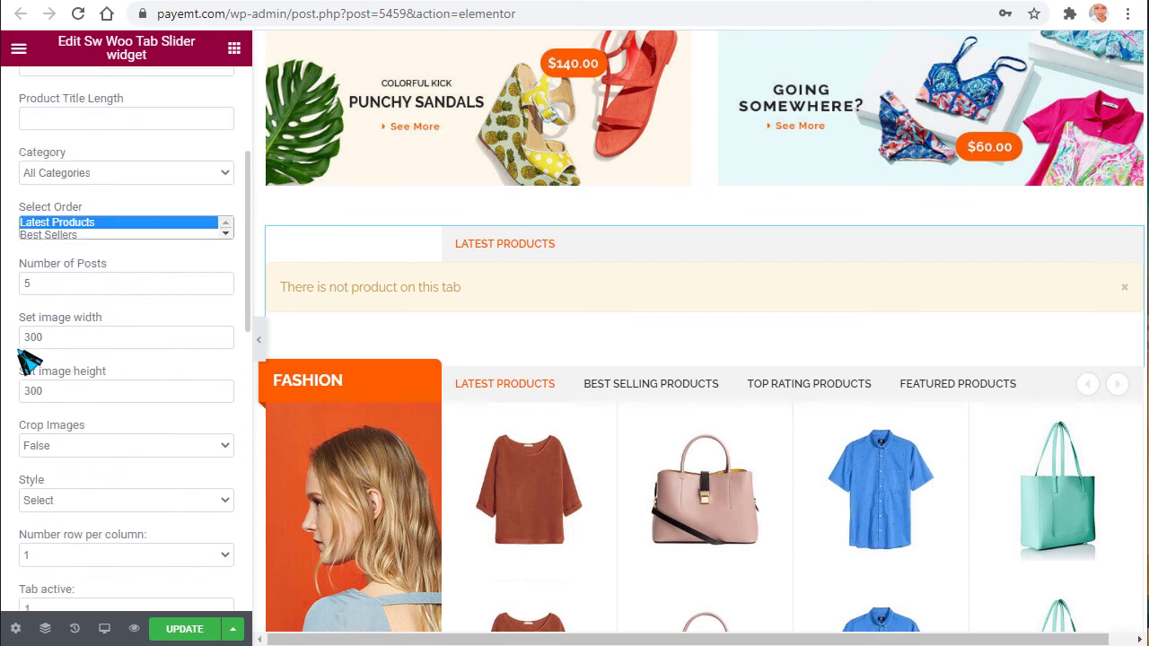
ctrl+click(61, 234)
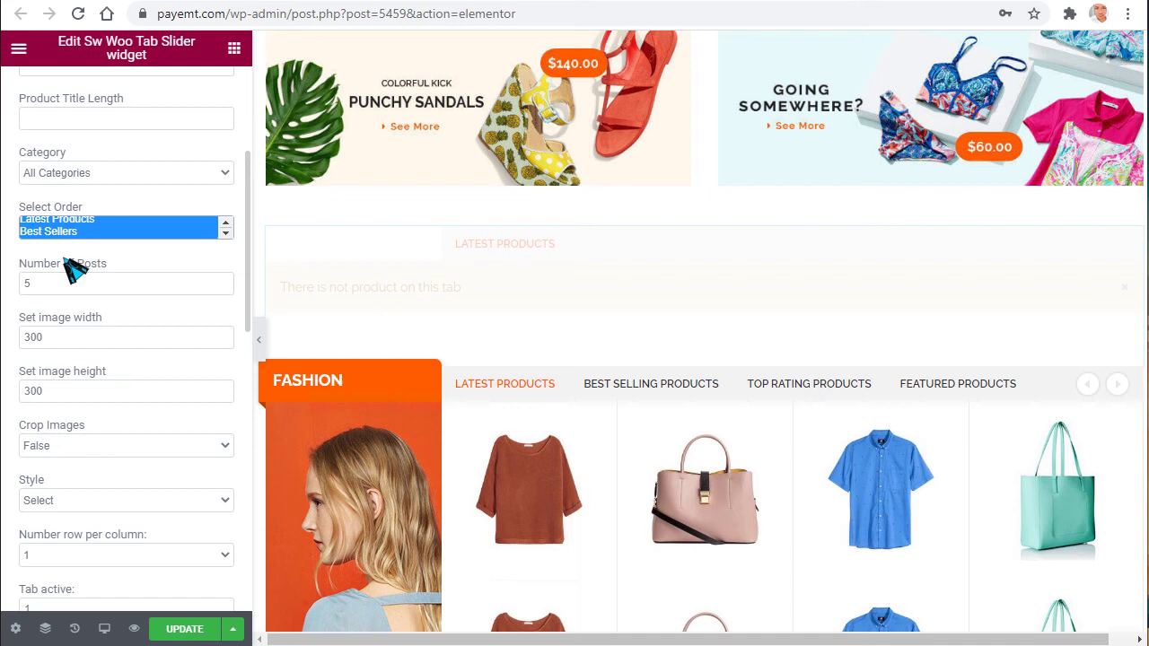
double_click(226, 234)
click(76, 223)
ctrl+click(64, 233)
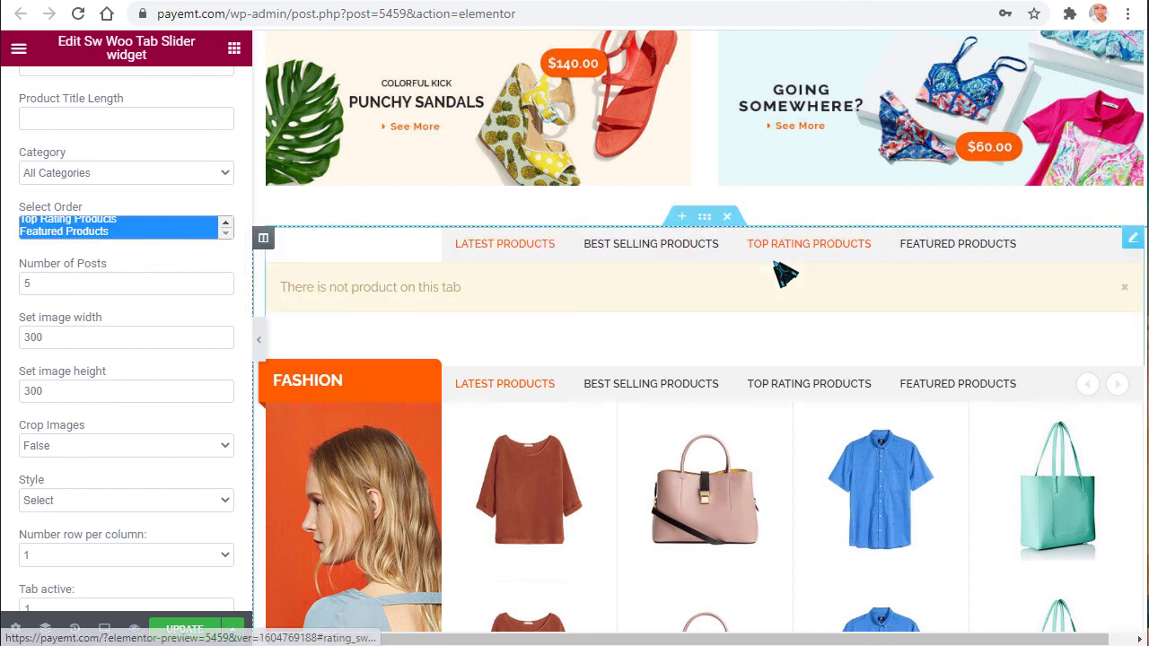
- Check the new tab slider's number of posts, image width and height, and crop images settings
click(78, 289)
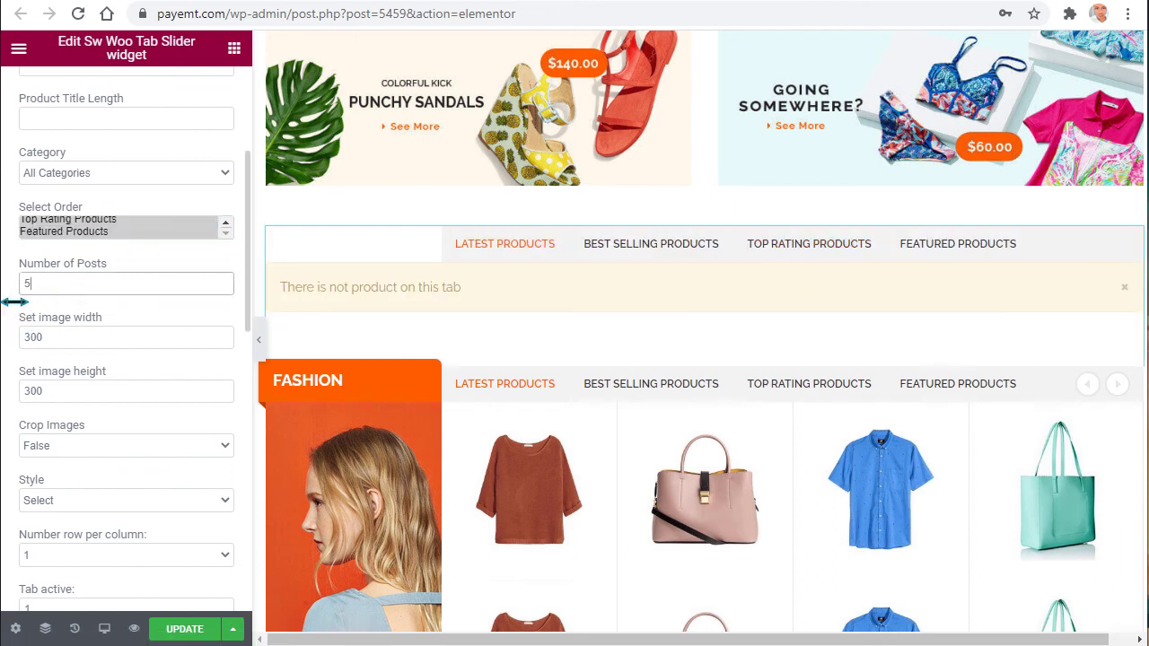
scroll(92, 342, down, 1)
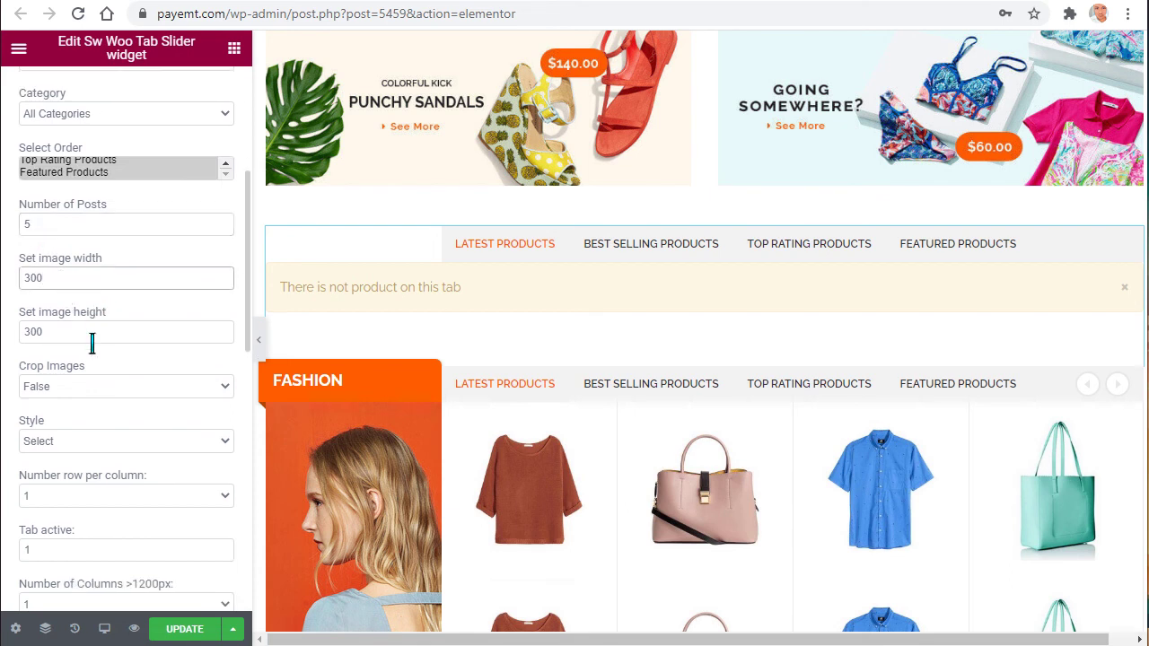
scroll(95, 334, down, 1)
click(94, 332)
click(94, 339)
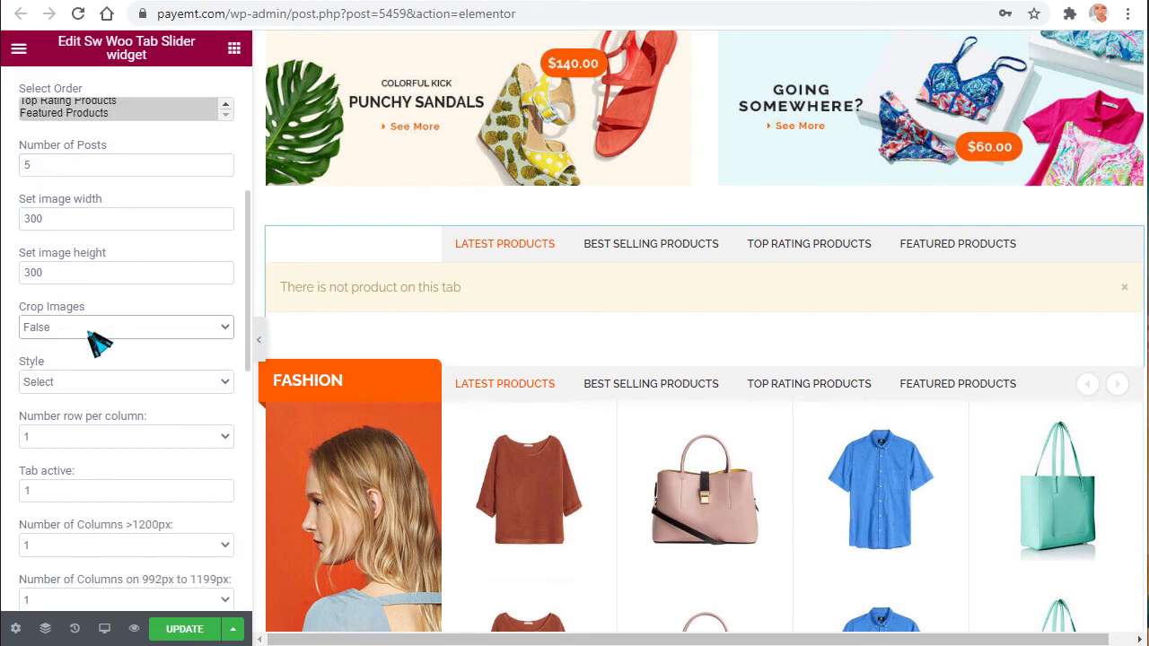
- Set the new tab slider's style to style1 and check the choices for number of rows per column
scroll(97, 341, down, 1)
scroll(106, 359, down, 1)
click(101, 299)
click(104, 338)
scroll(31, 395, down, 1)
click(103, 321)
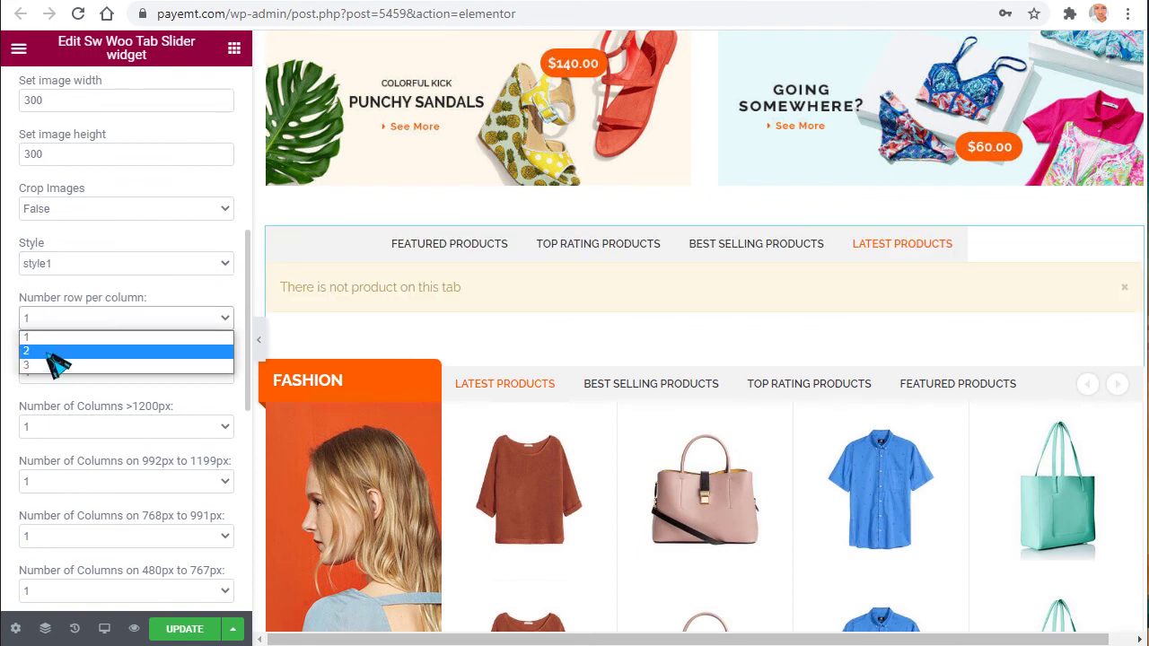
click(38, 304)
- Review the new tab slider's remaining settings, including columns per screen width, image attachment ID, banner links, auto play and template
scroll(164, 312, down, 1)
scroll(453, 316, down, 3)
scroll(49, 359, down, 5)
scroll(54, 397, down, 1)
scroll(72, 287, up, 5)
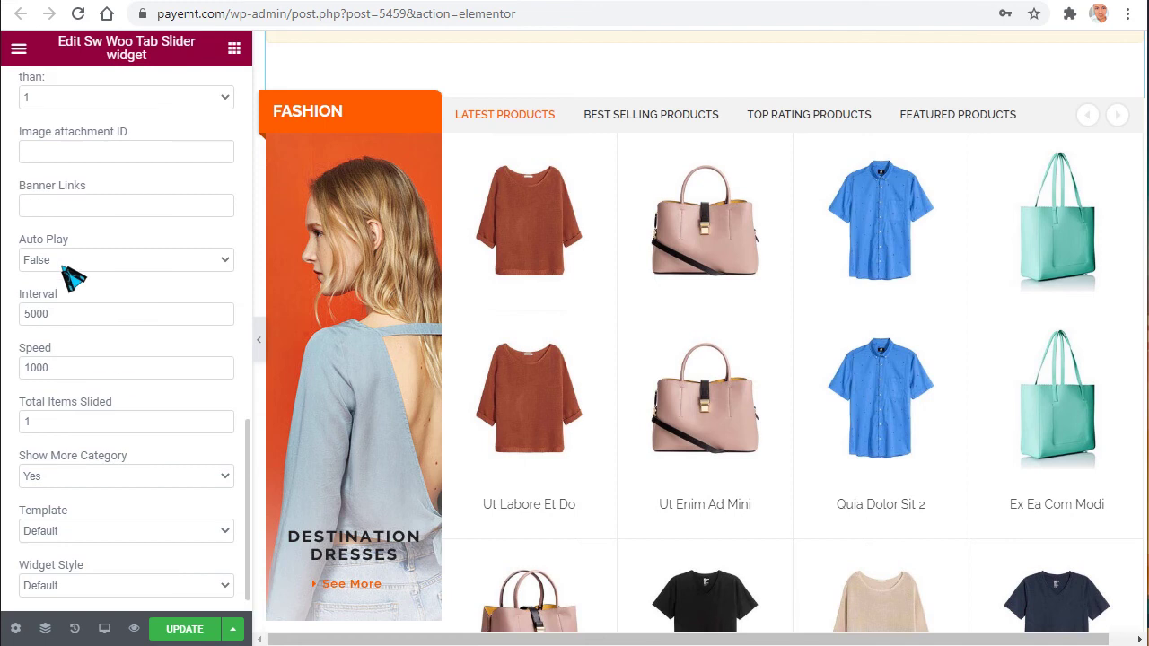
scroll(503, 226, up, 1)
scroll(547, 224, up, 1)
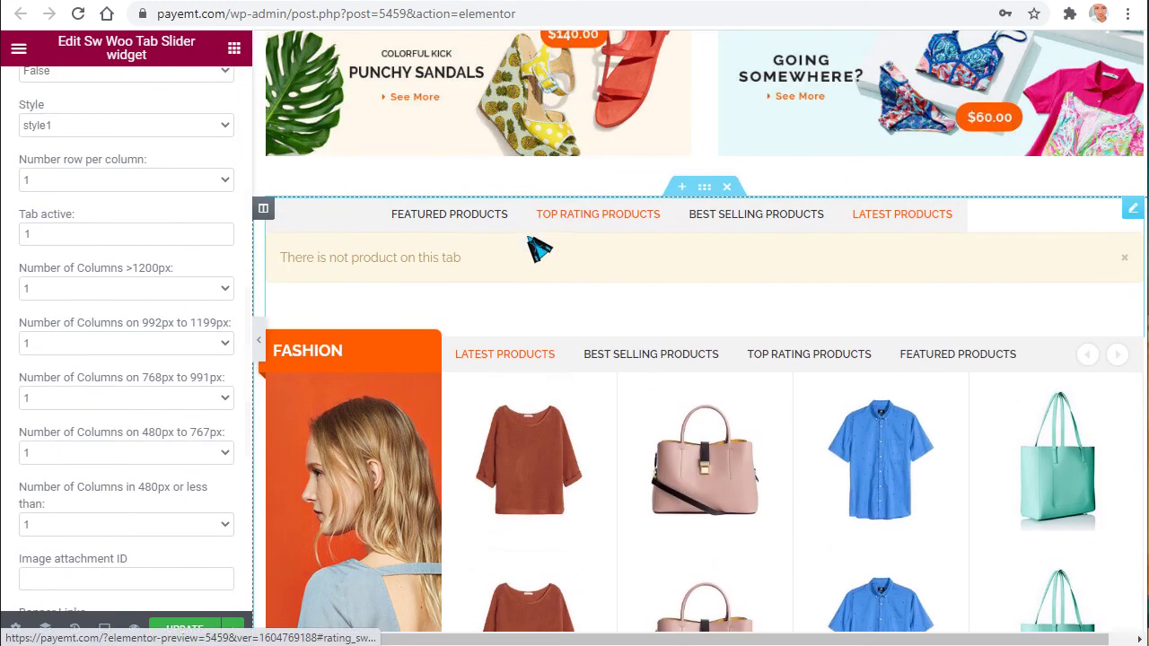
- Delete the new empty tab slider above the Fashion section and duplicate the Fashion tab slider
right_click(539, 244)
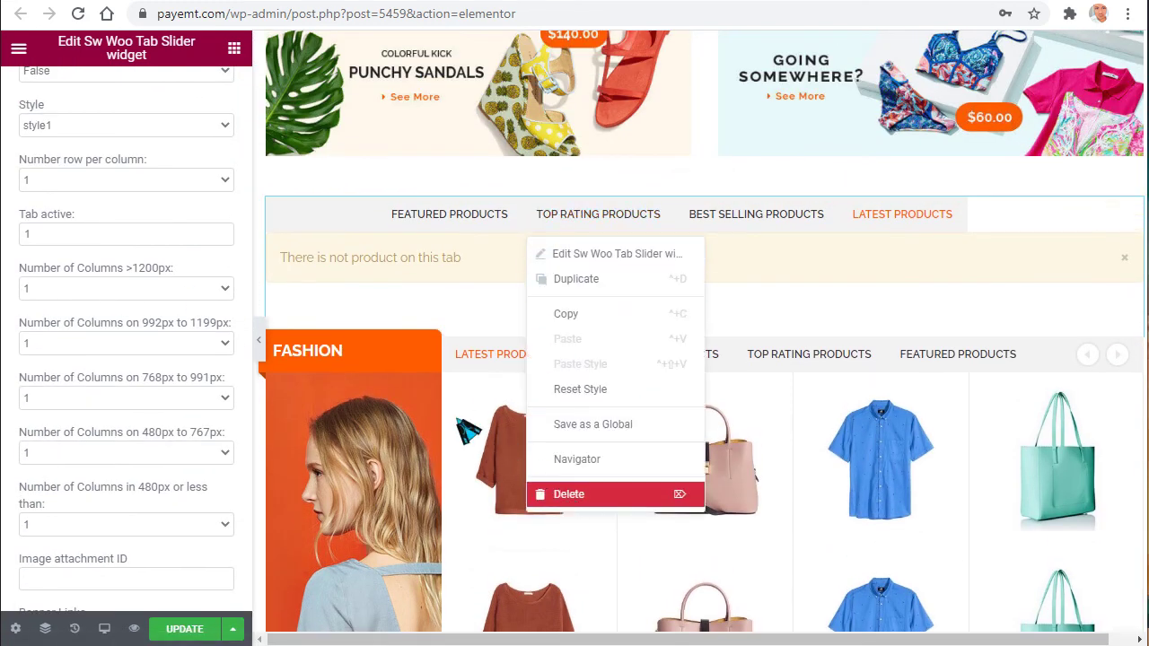
key(Delete)
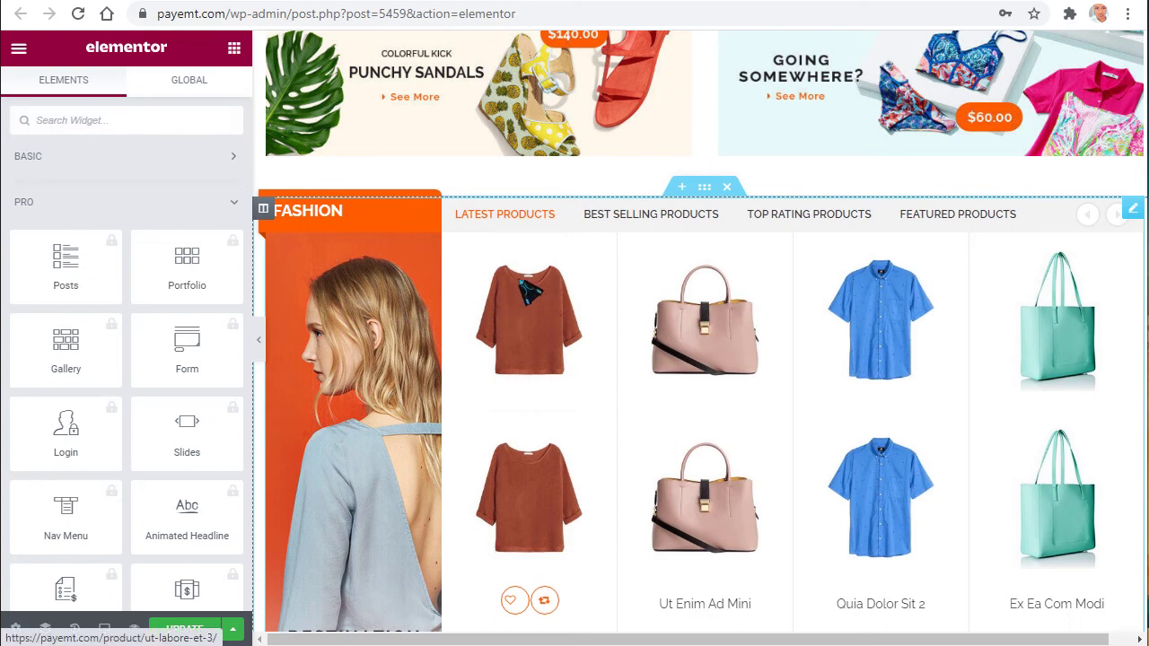
right_click(523, 285)
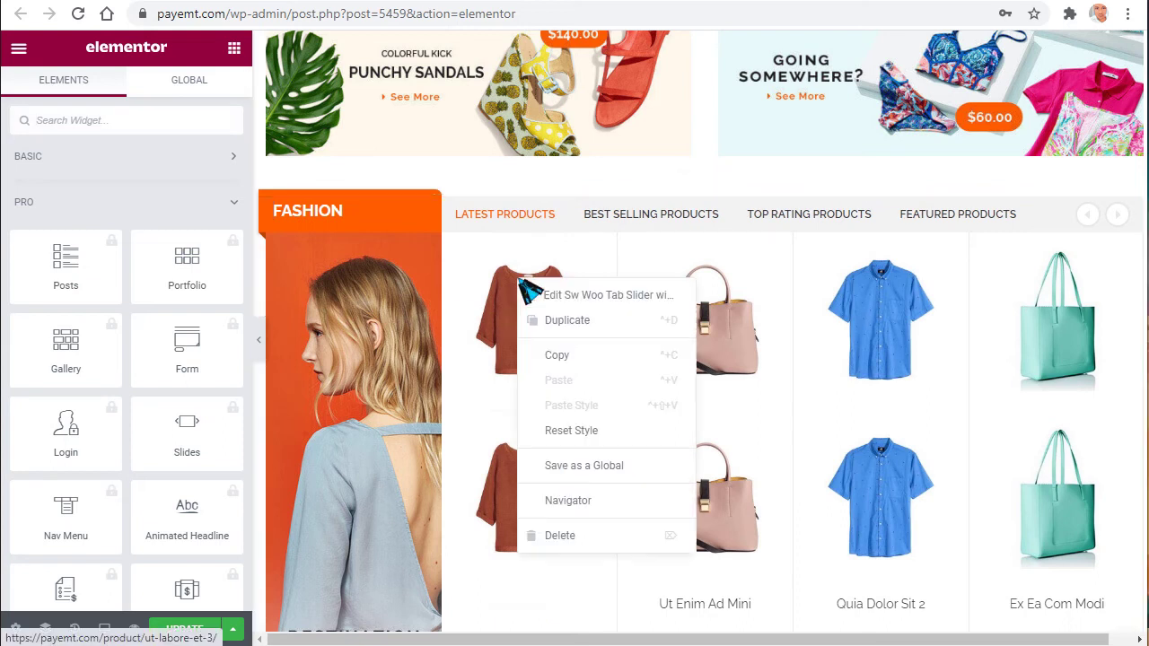
click(575, 332)
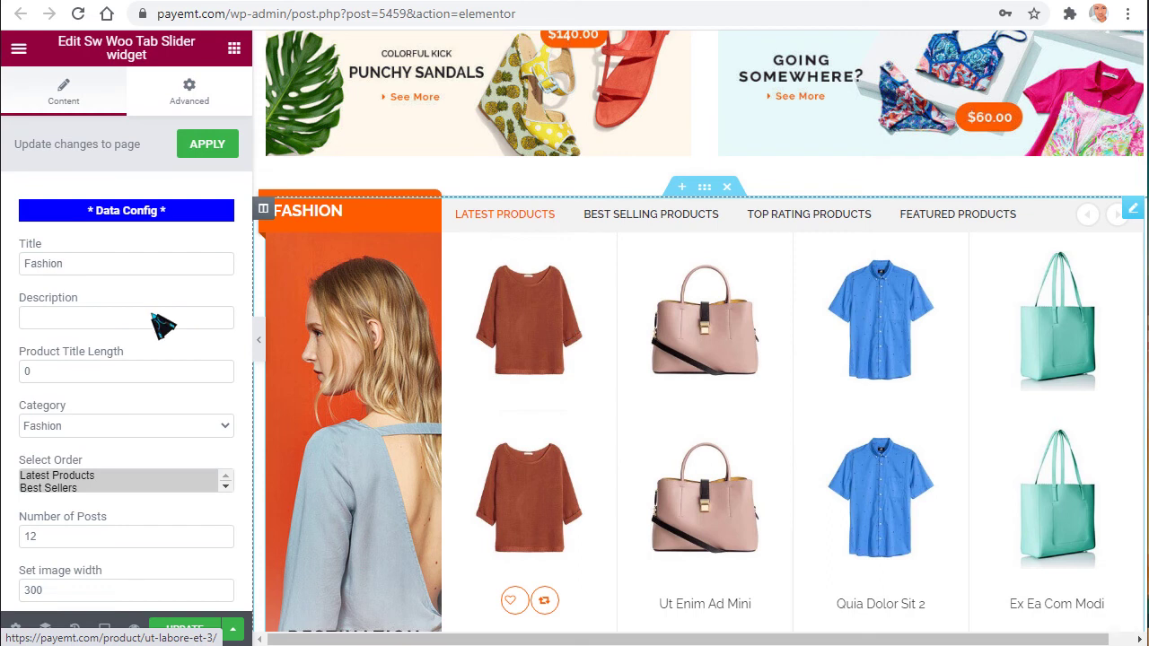
- Examine the two Fashion tab sliders and compare their product rows on the page
scroll(126, 350, down, 1)
scroll(538, 332, down, 2)
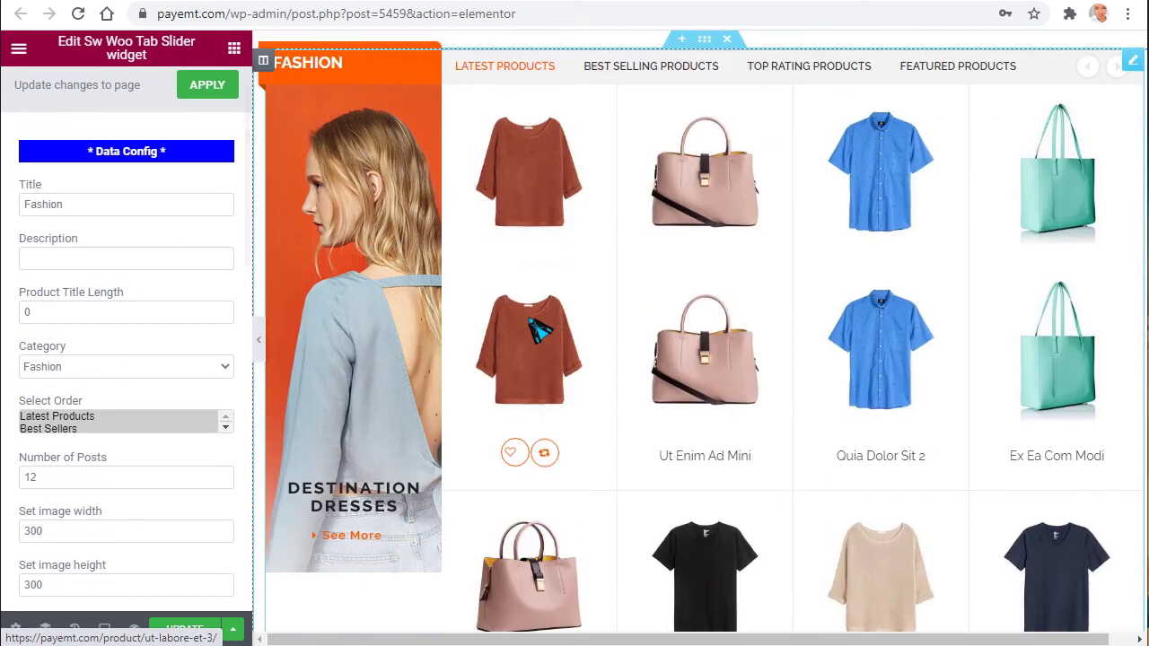
scroll(539, 332, down, 5)
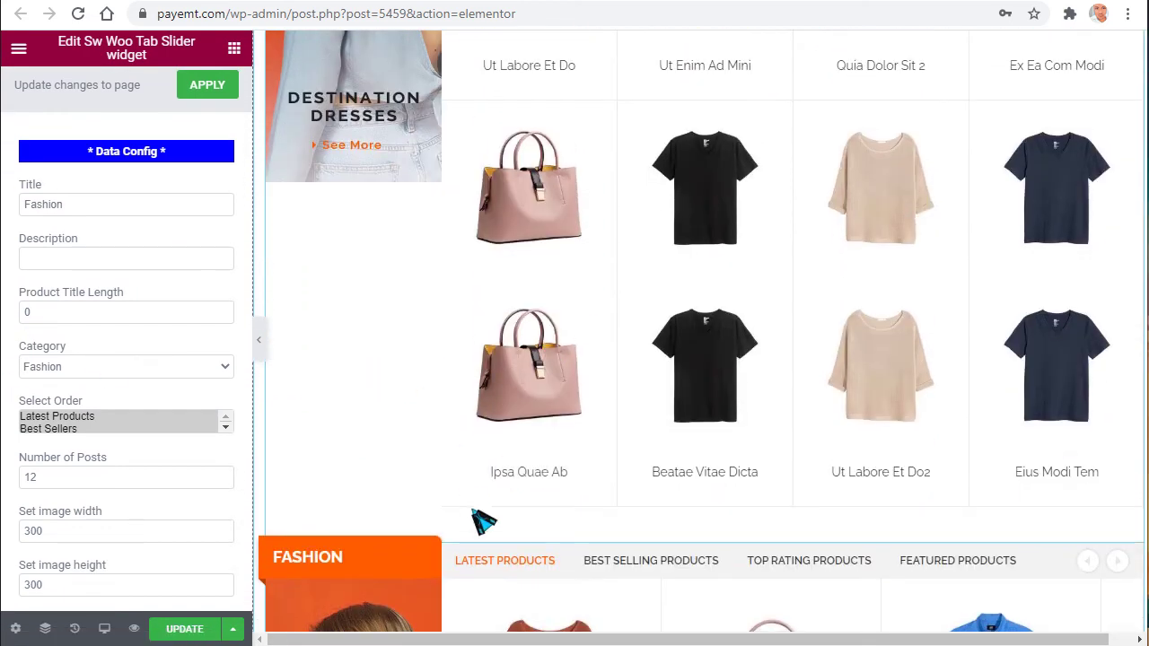
scroll(482, 522, down, 7)
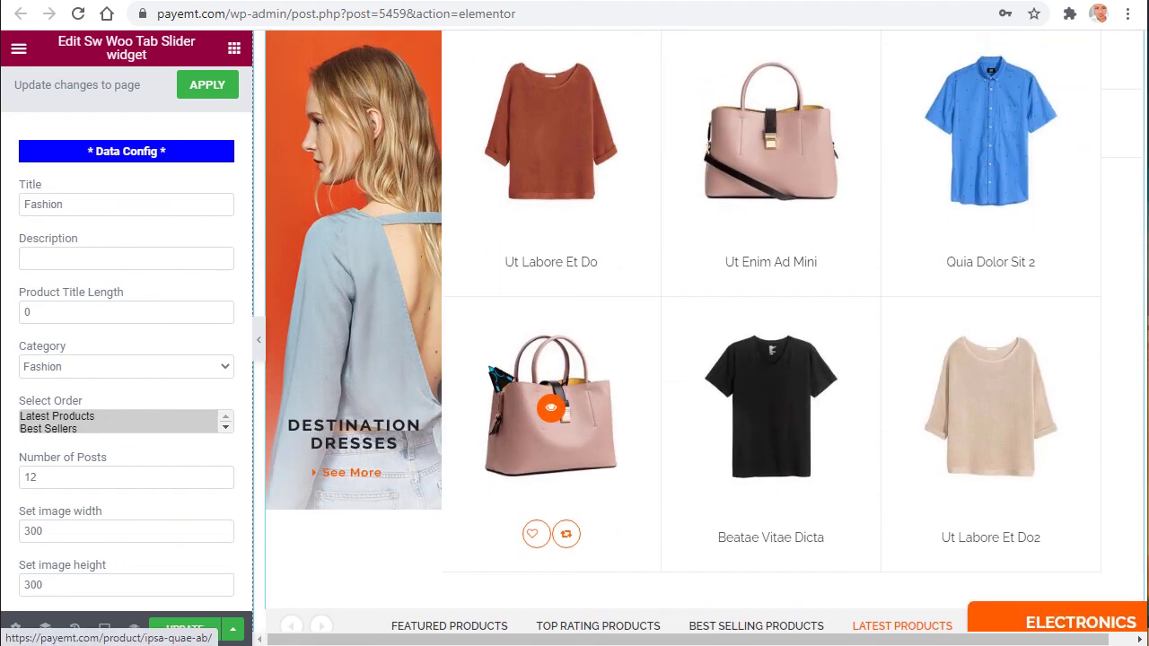
scroll(528, 411, up, 9)
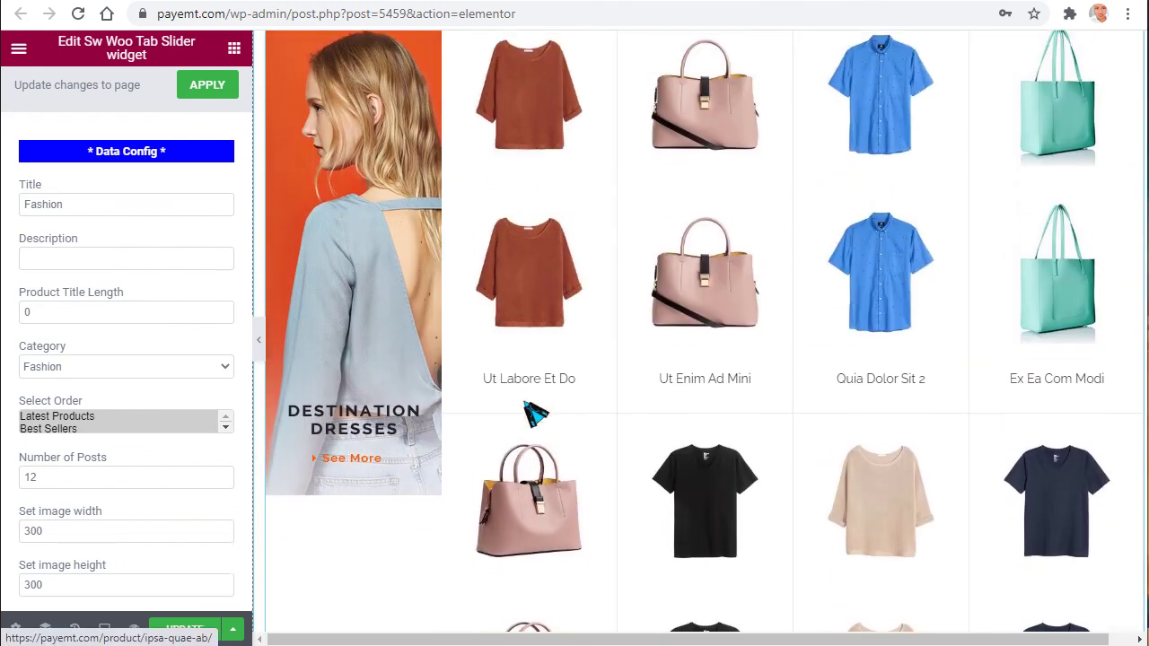
scroll(532, 413, up, 2)
scroll(620, 457, down, 2)
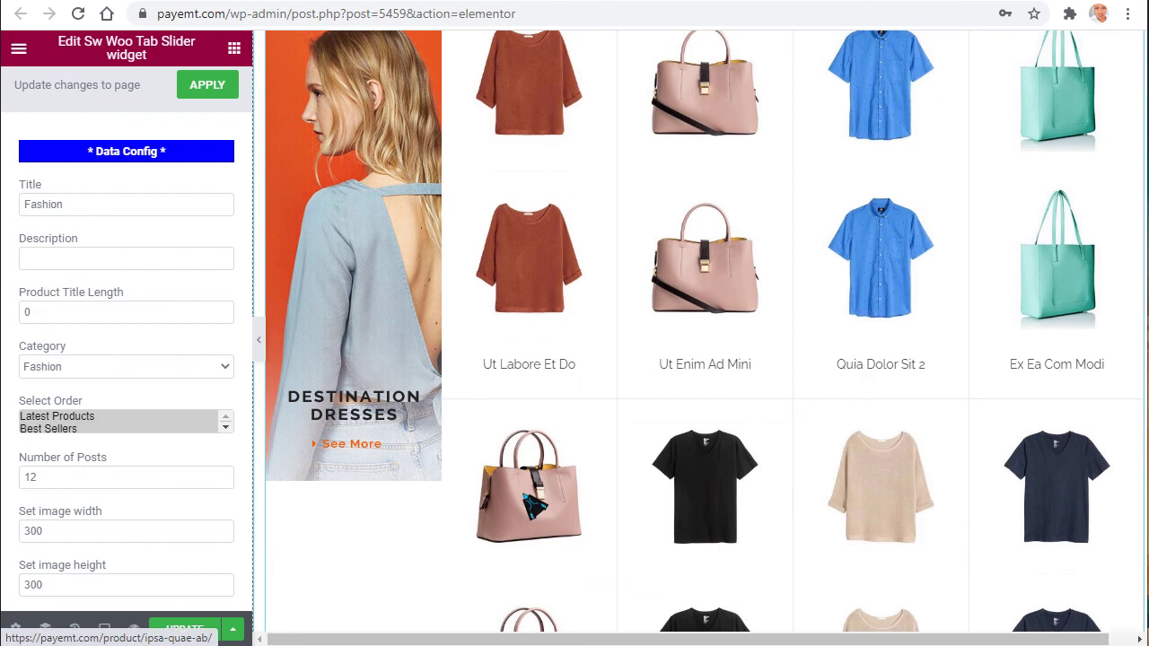
scroll(614, 314, up, 1)
- Set the upper Fashion tab slider's number of posts to 8 and check its product rows in the preview
click(615, 294)
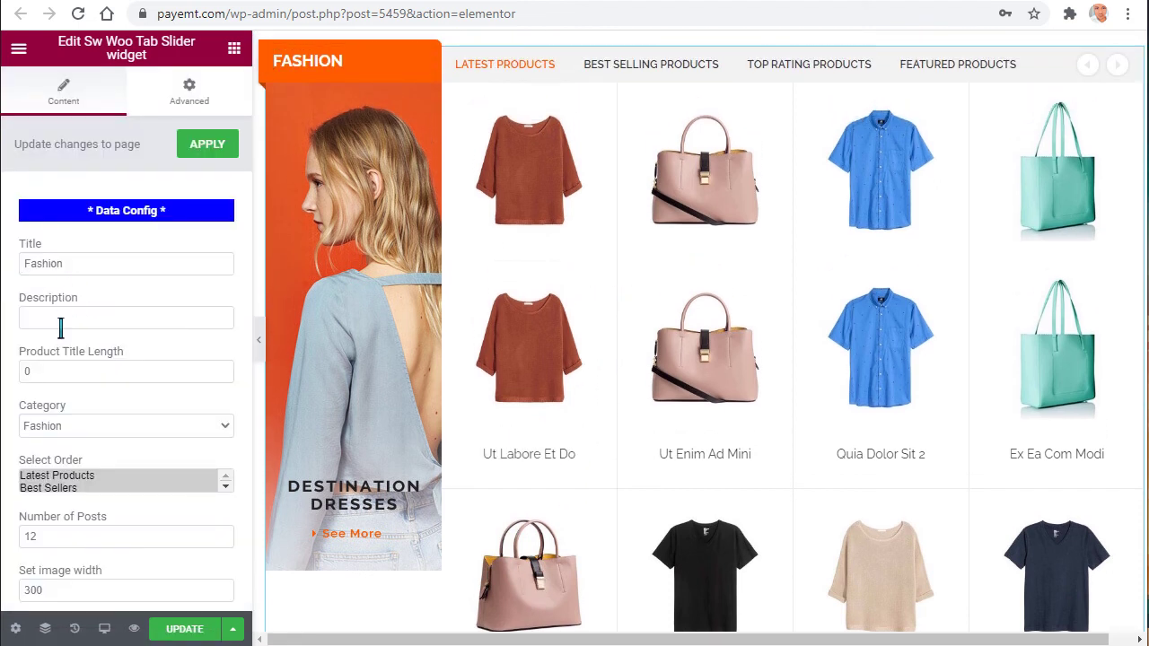
scroll(80, 381, down, 3)
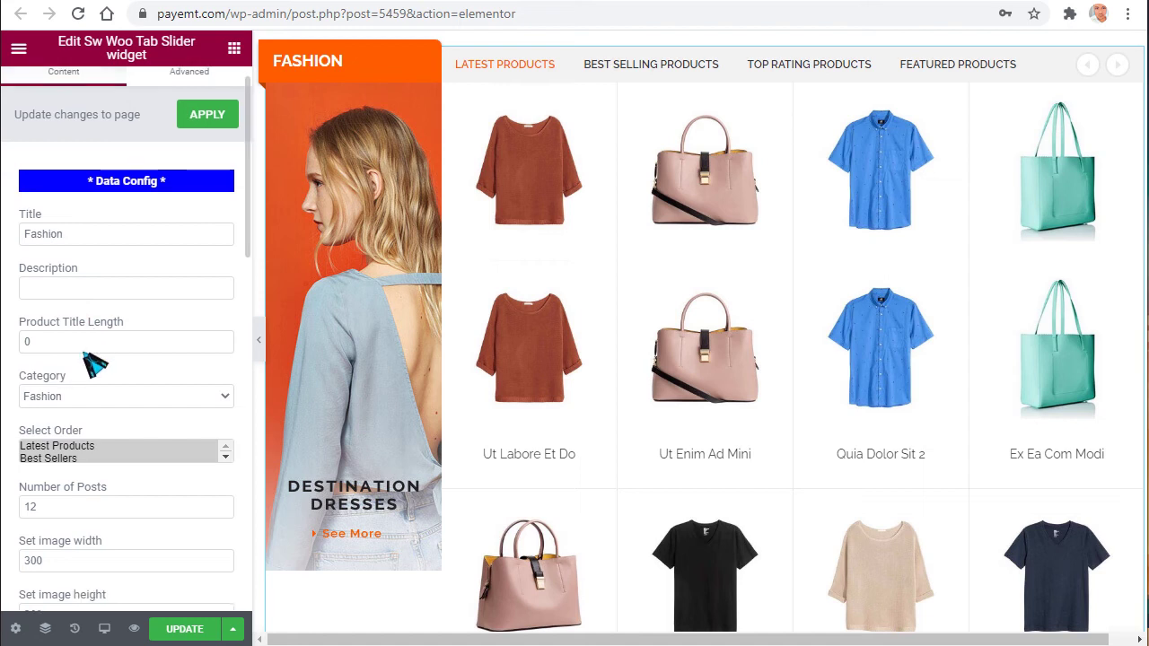
scroll(121, 348, down, 1)
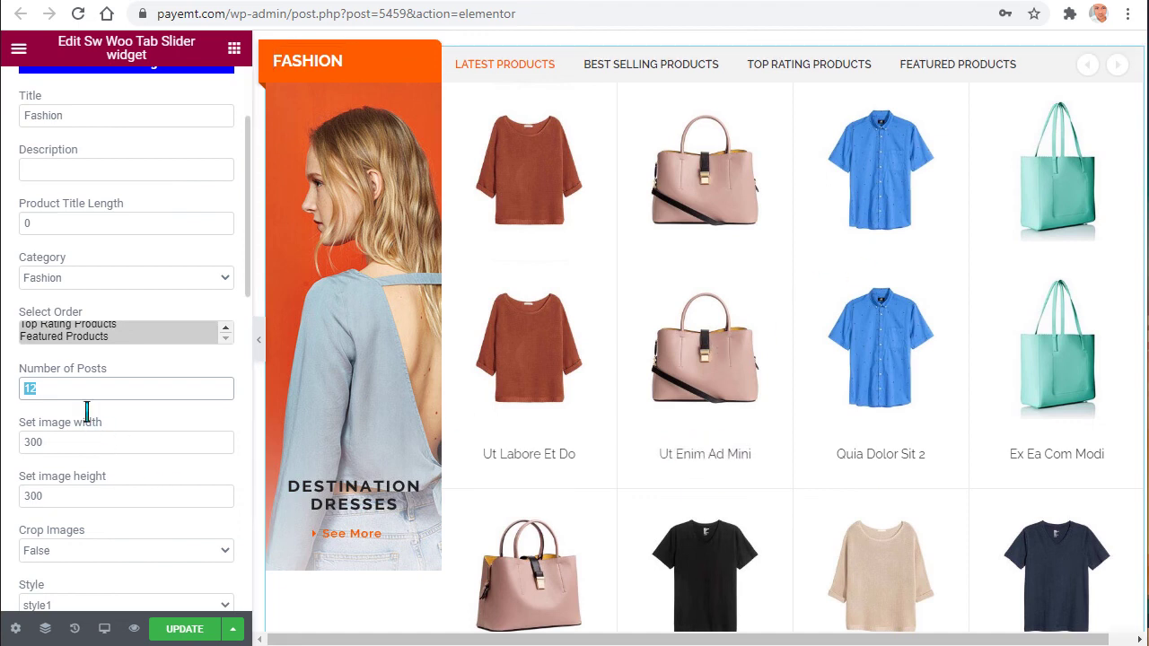
text(8)
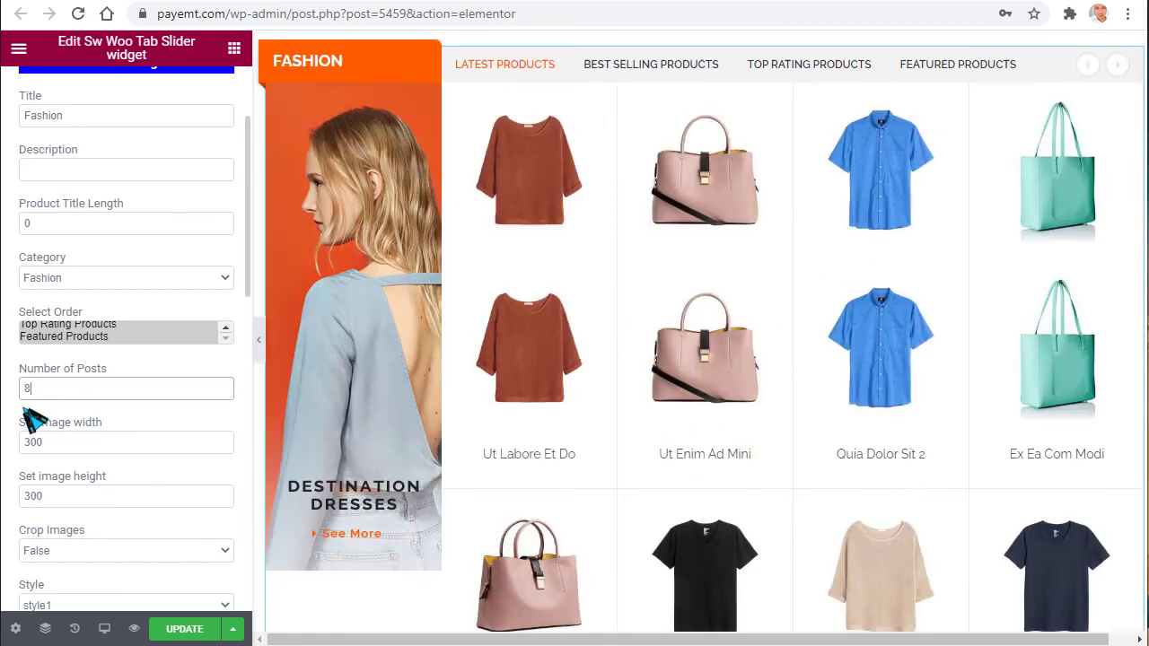
scroll(723, 333, up, 1)
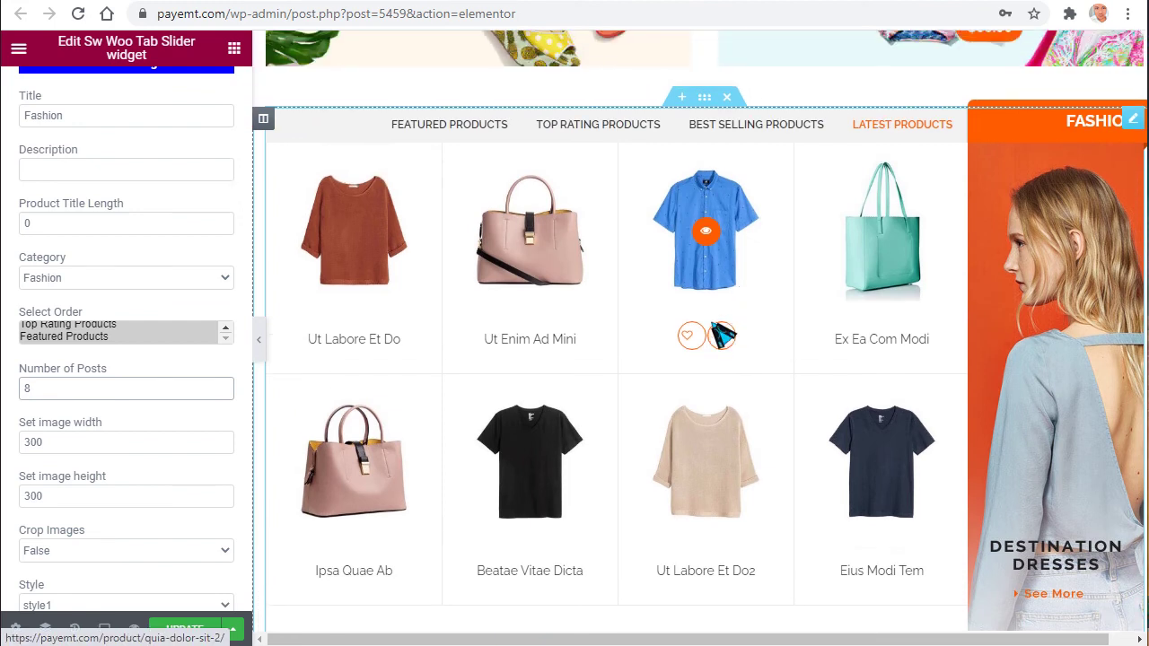
scroll(970, 313, down, 3)
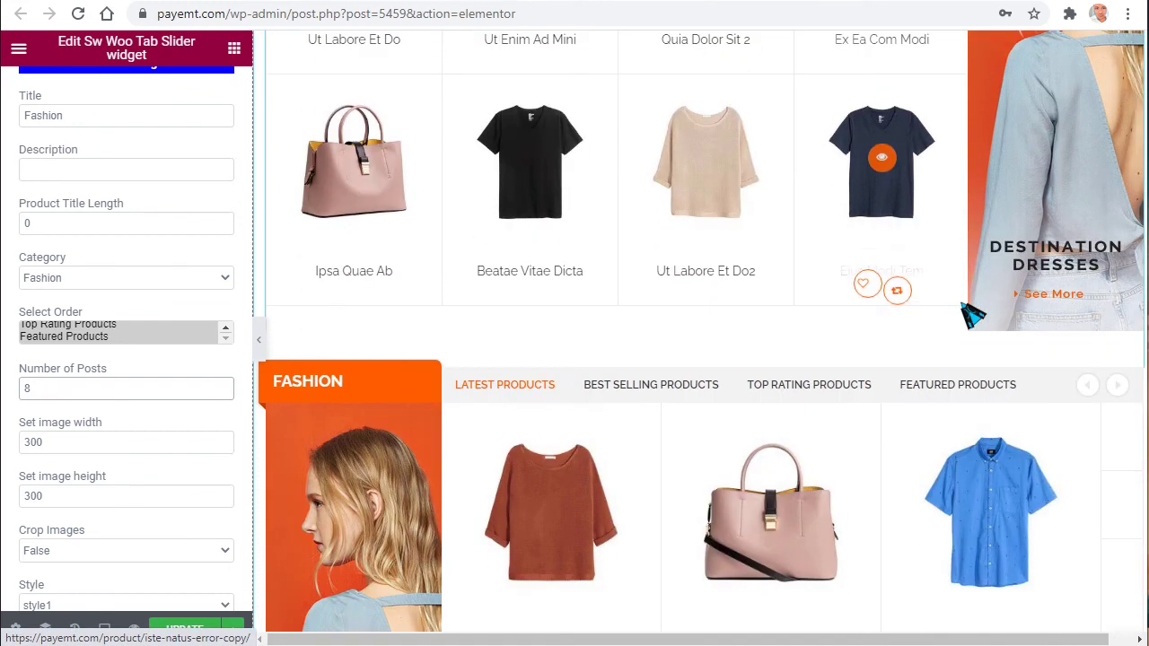
scroll(969, 310, up, 1)
scroll(870, 161, up, 2)
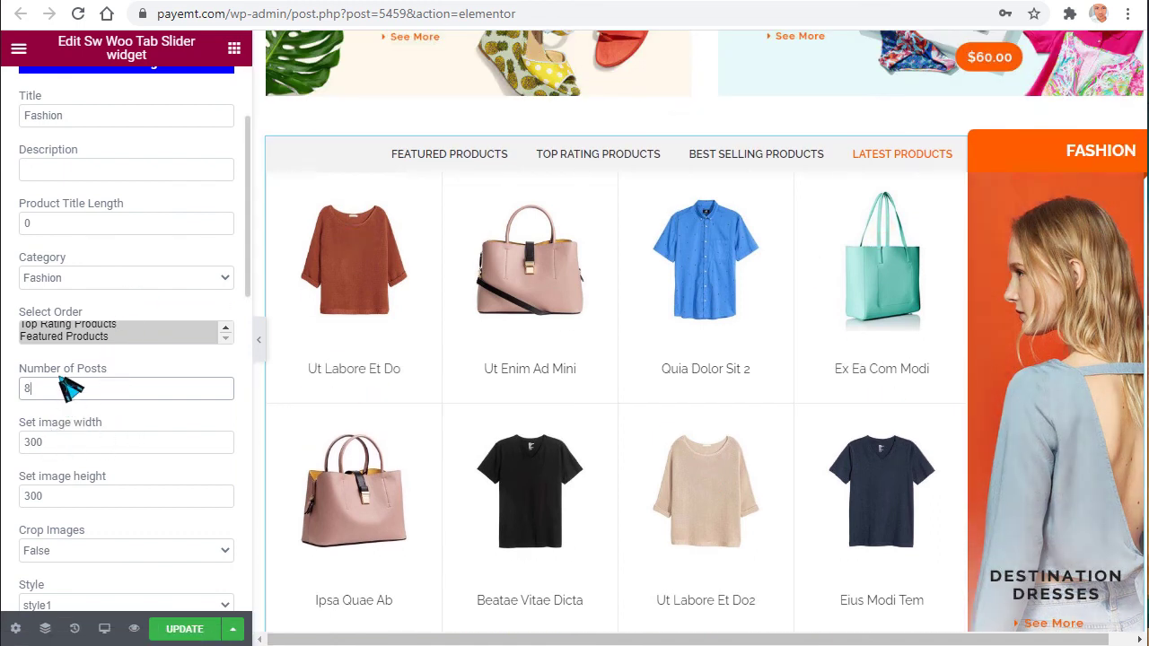
- Check the upper Fashion tab slider's category choices and set its style back to Select
scroll(41, 341, up, 1)
click(117, 313)
click(117, 312)
scroll(31, 351, down, 2)
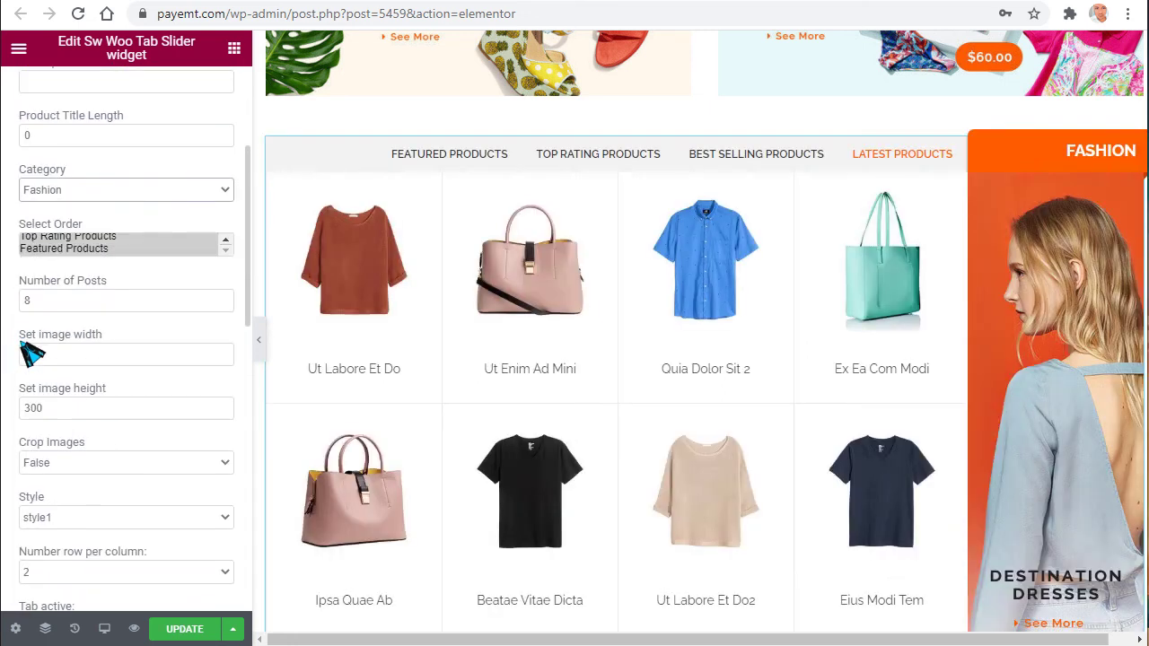
scroll(44, 363, down, 1)
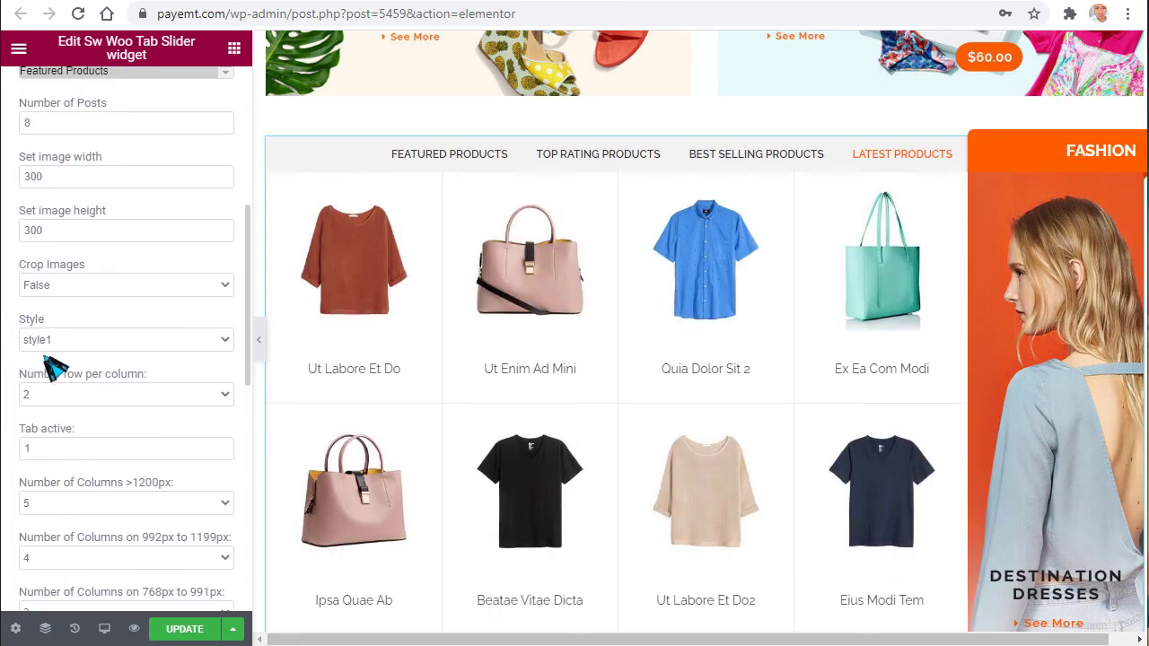
click(103, 344)
click(70, 359)
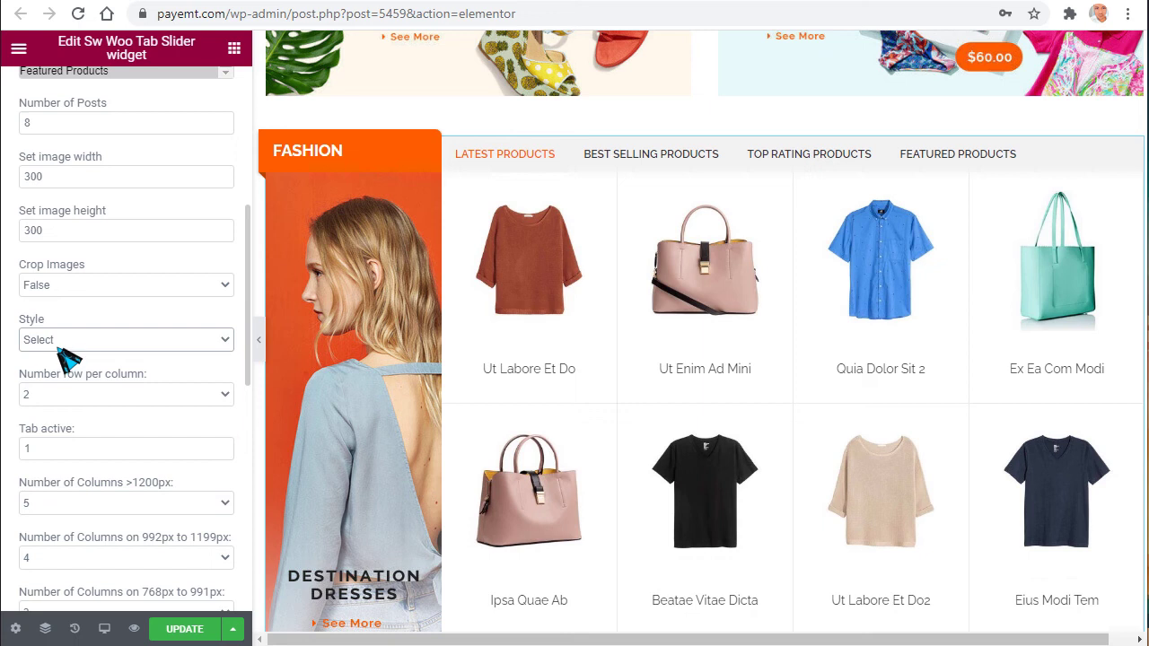
- Try style1 on the upper Fashion tab slider and return its style to Select
click(89, 345)
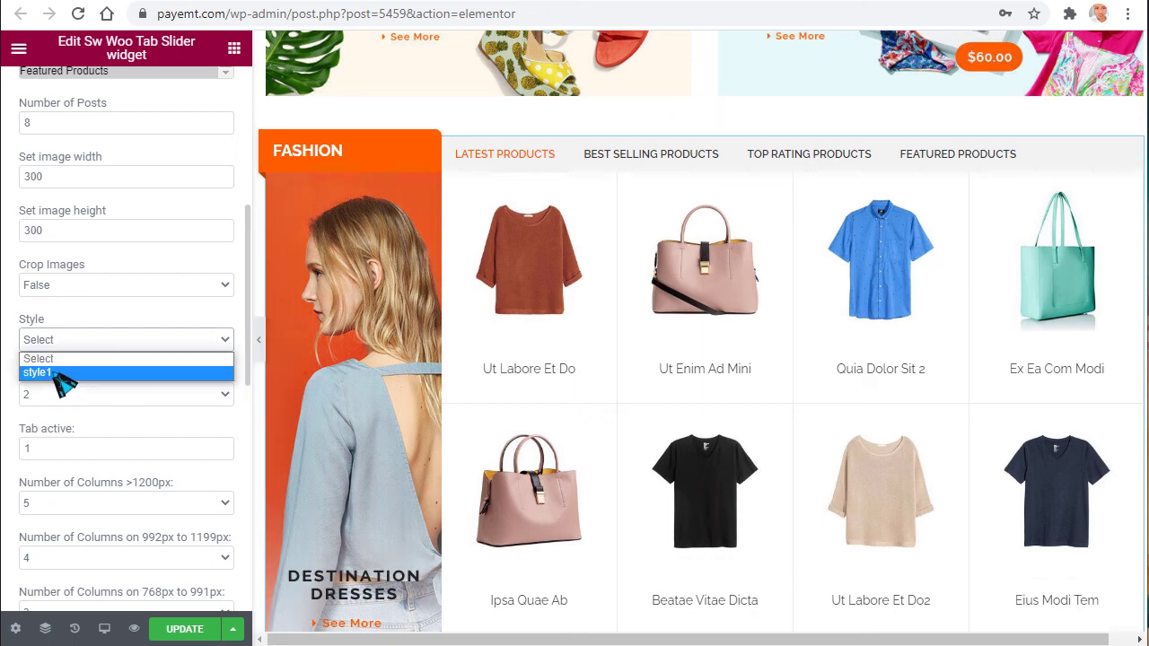
click(64, 374)
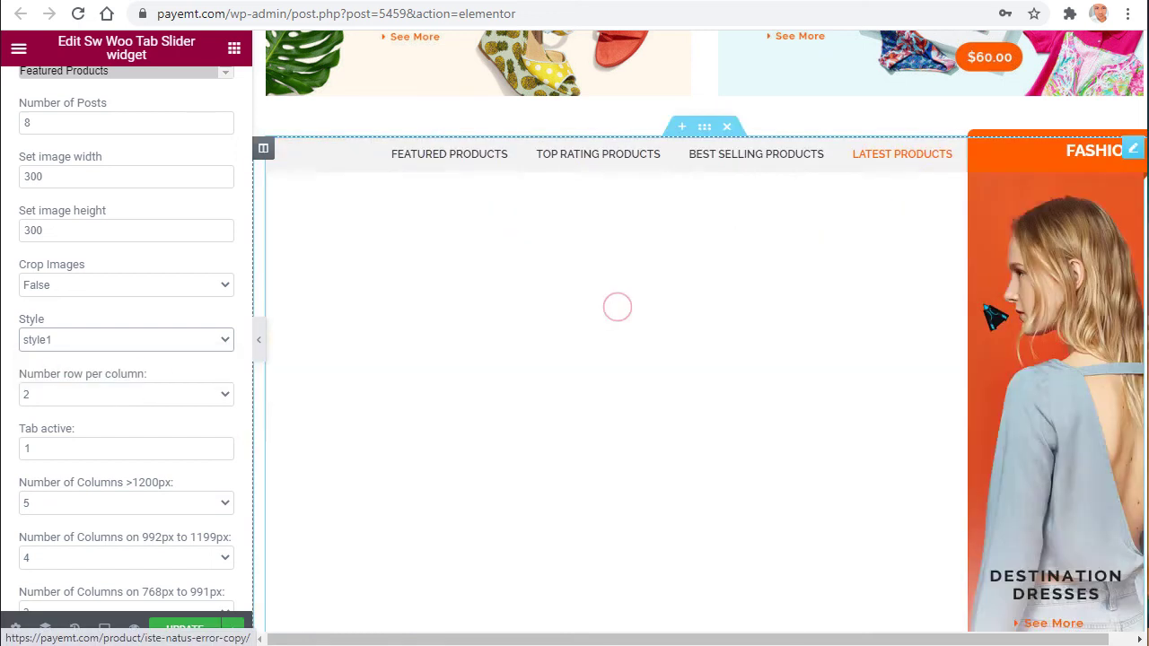
click(51, 342)
click(45, 357)
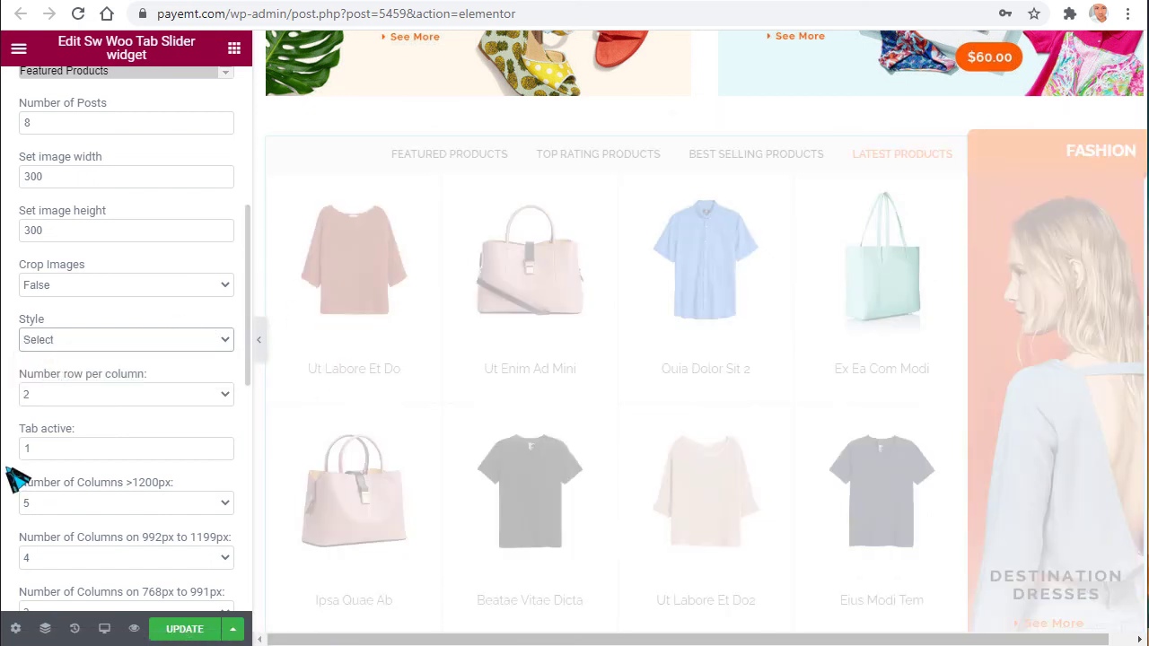
- Look through the remaining home page sections, from the Fashion sliders past Electronics and Sports to the Macbook banner
scroll(539, 359, down, 4)
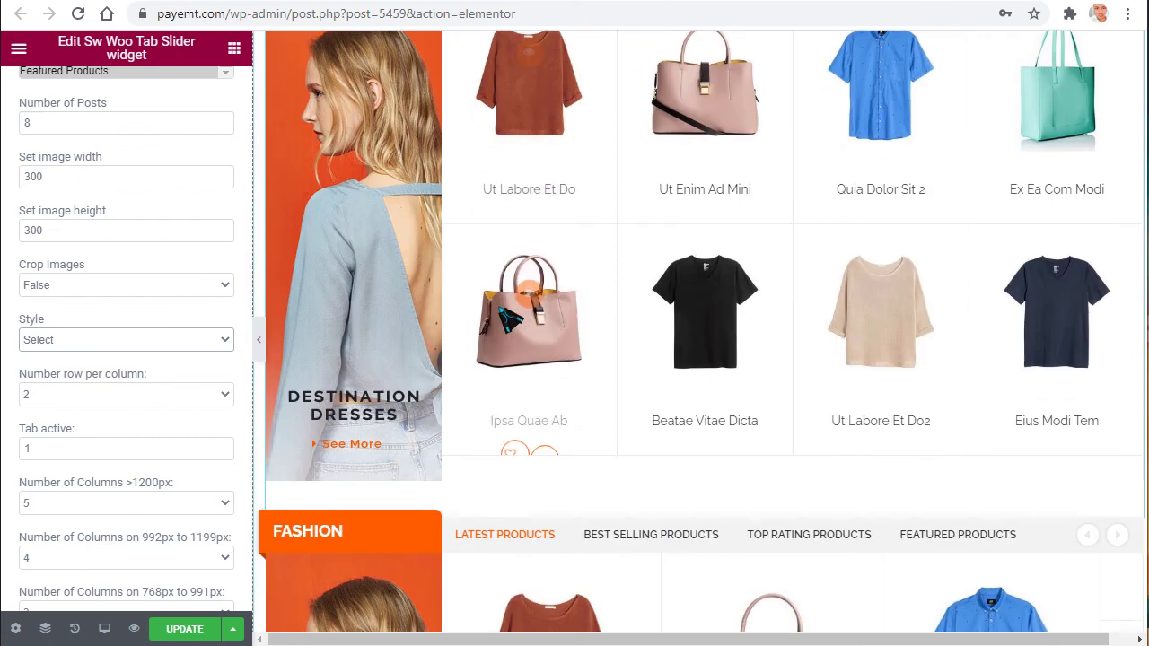
scroll(89, 403, down, 2)
scroll(572, 361, down, 10)
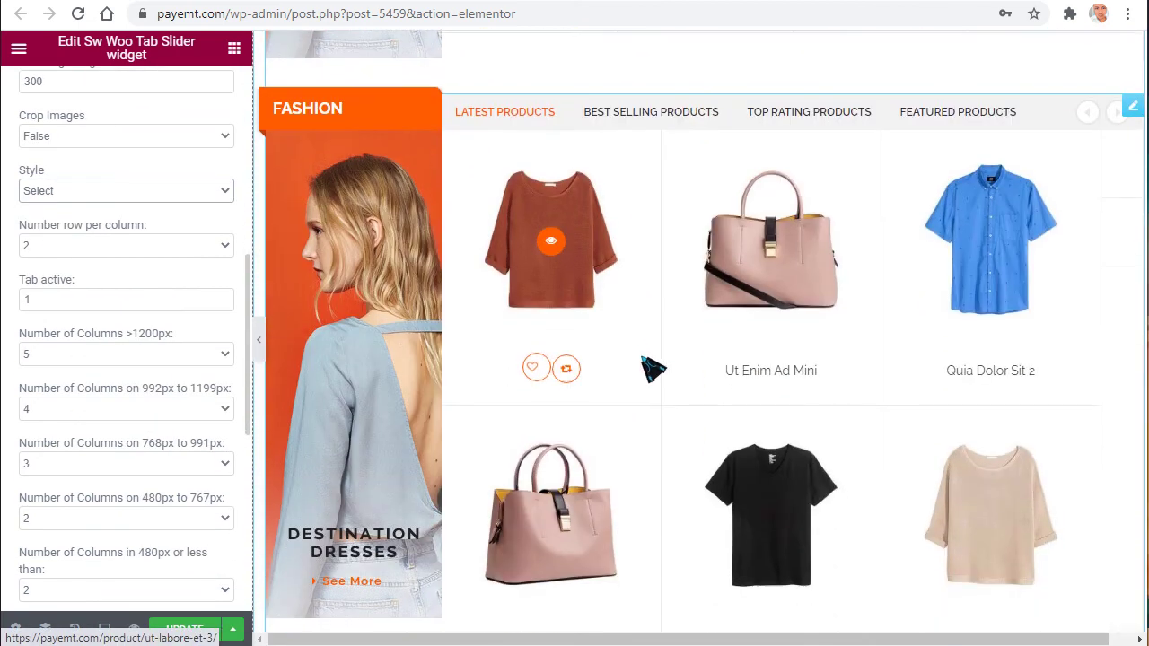
scroll(539, 267, down, 2)
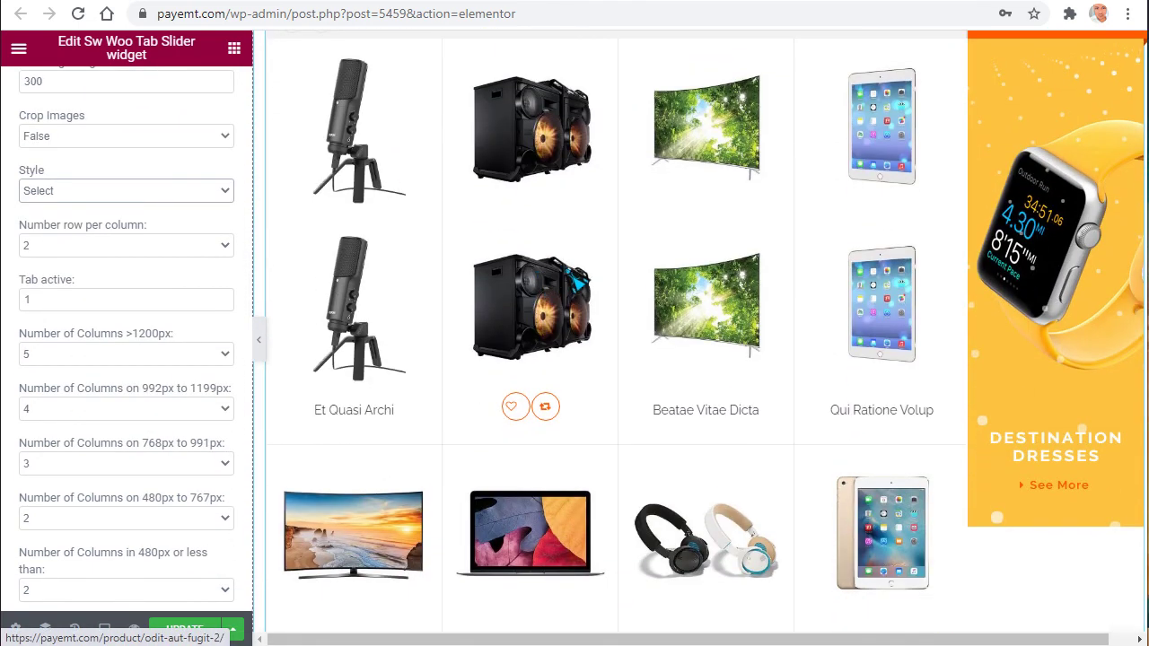
scroll(662, 333, up, 2)
scroll(588, 260, down, 3)
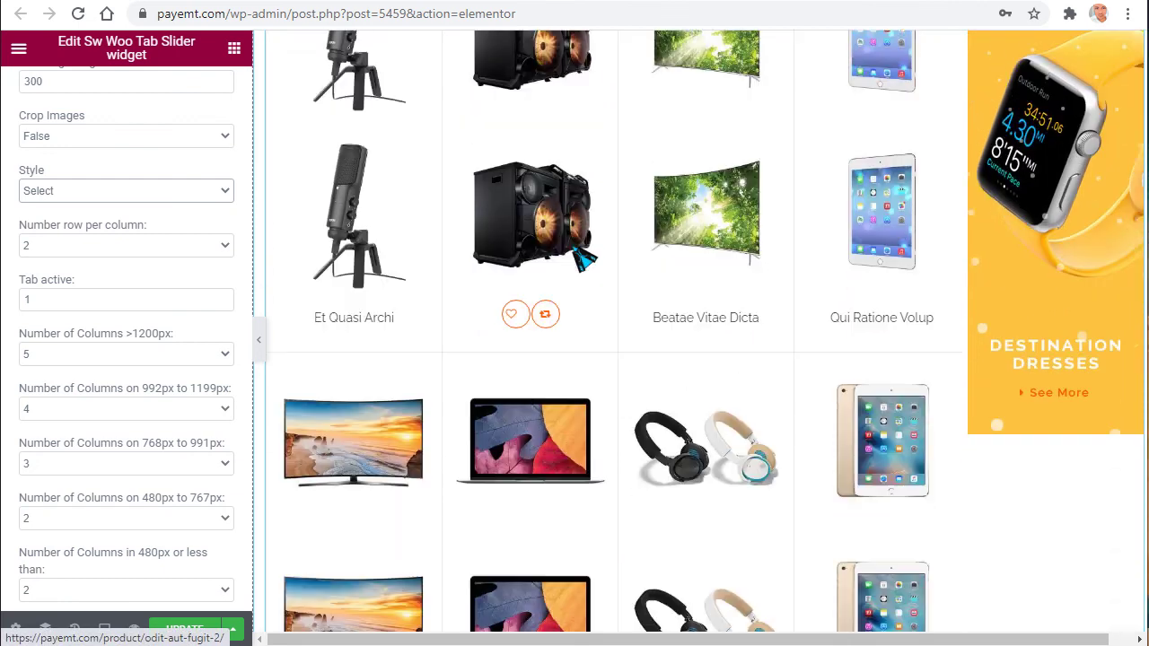
scroll(733, 261, down, 3)
scroll(736, 262, down, 9)
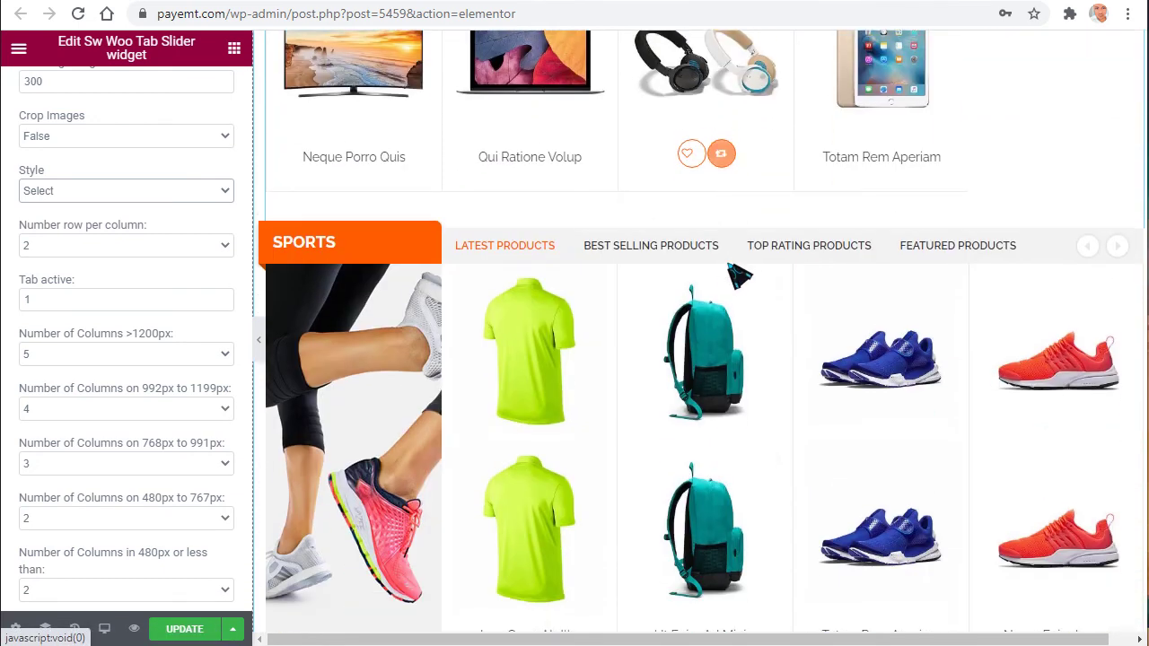
scroll(898, 377, down, 9)
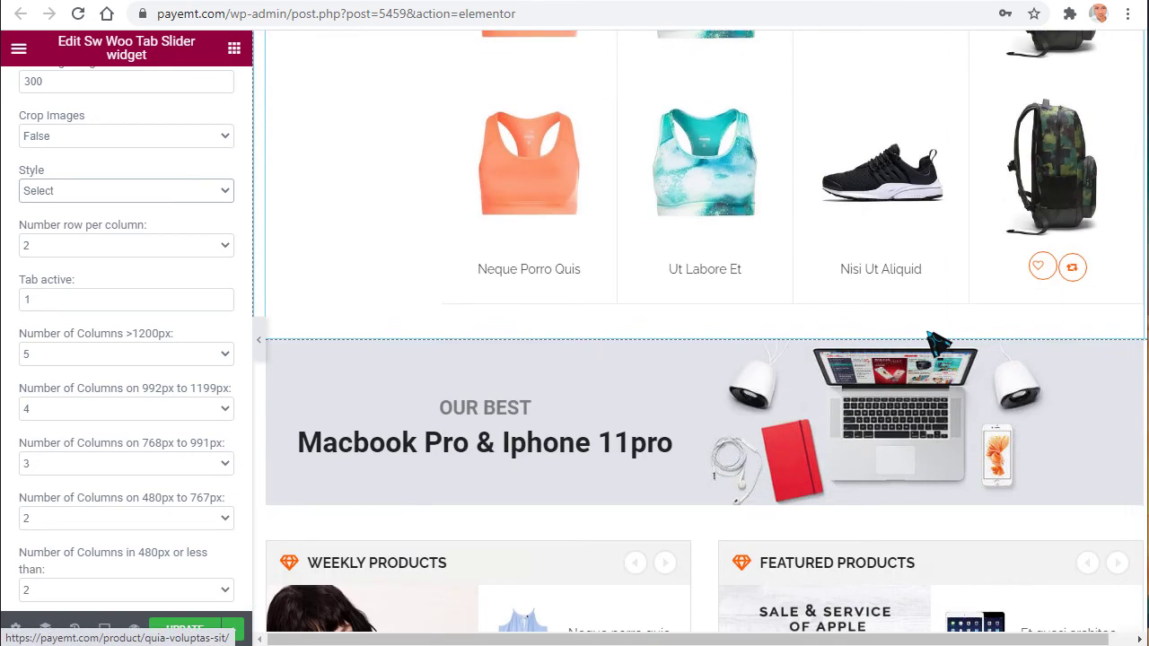
- Open the page footer below the home page sections for editing
scroll(788, 353, down, 6)
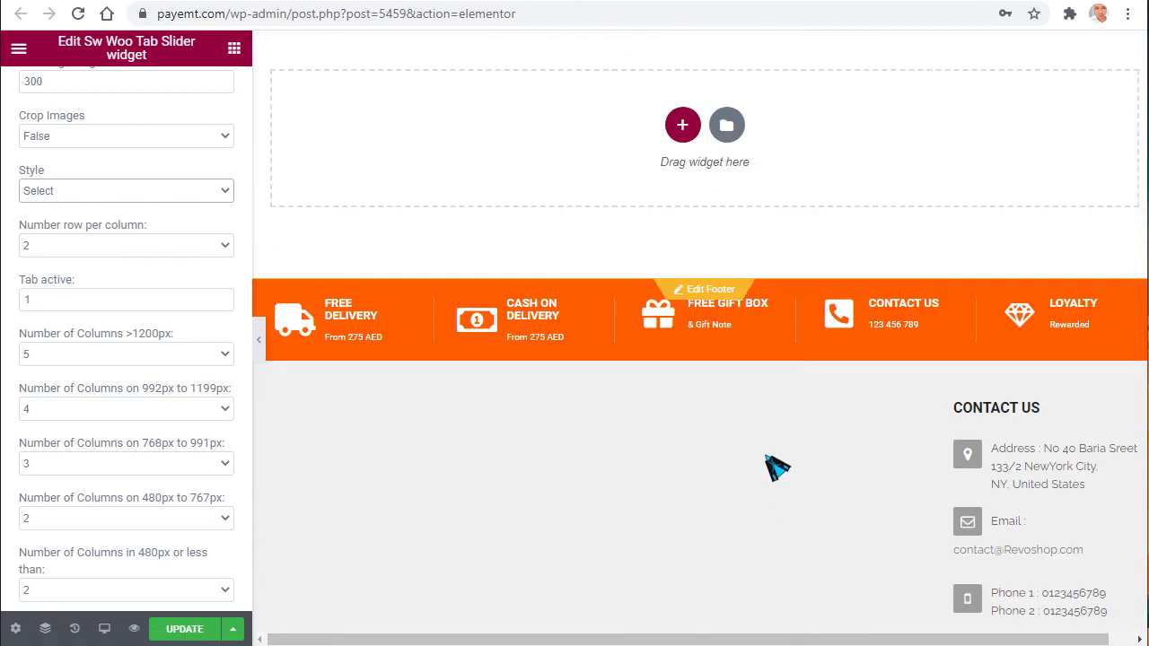
scroll(633, 502, down, 1)
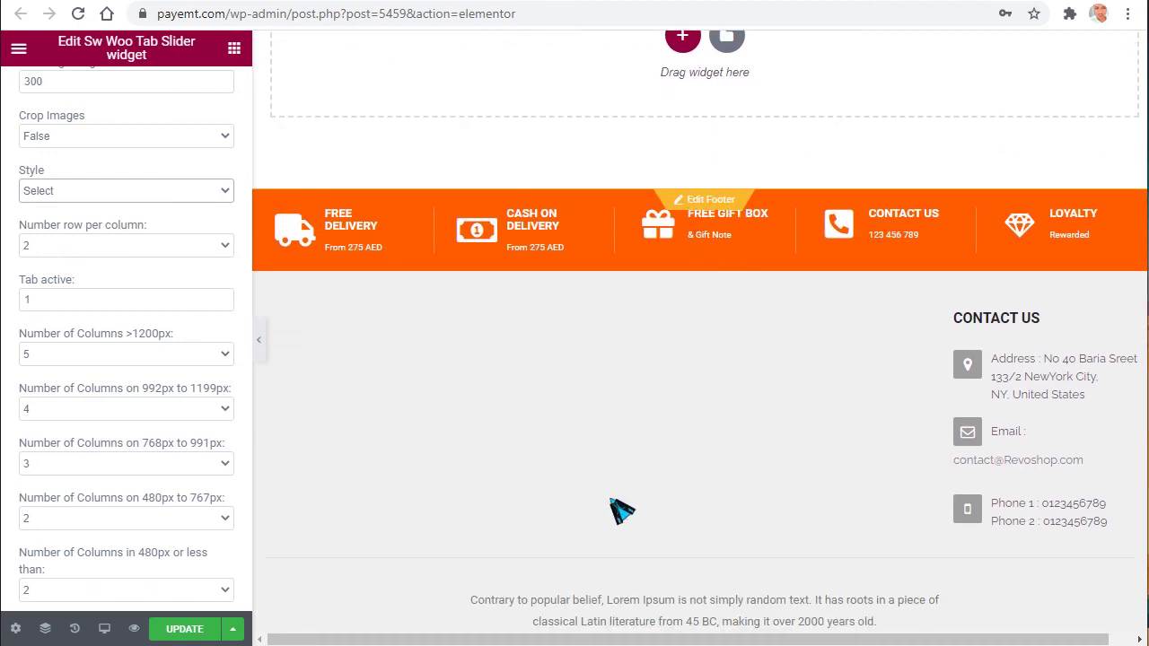
click(704, 204)
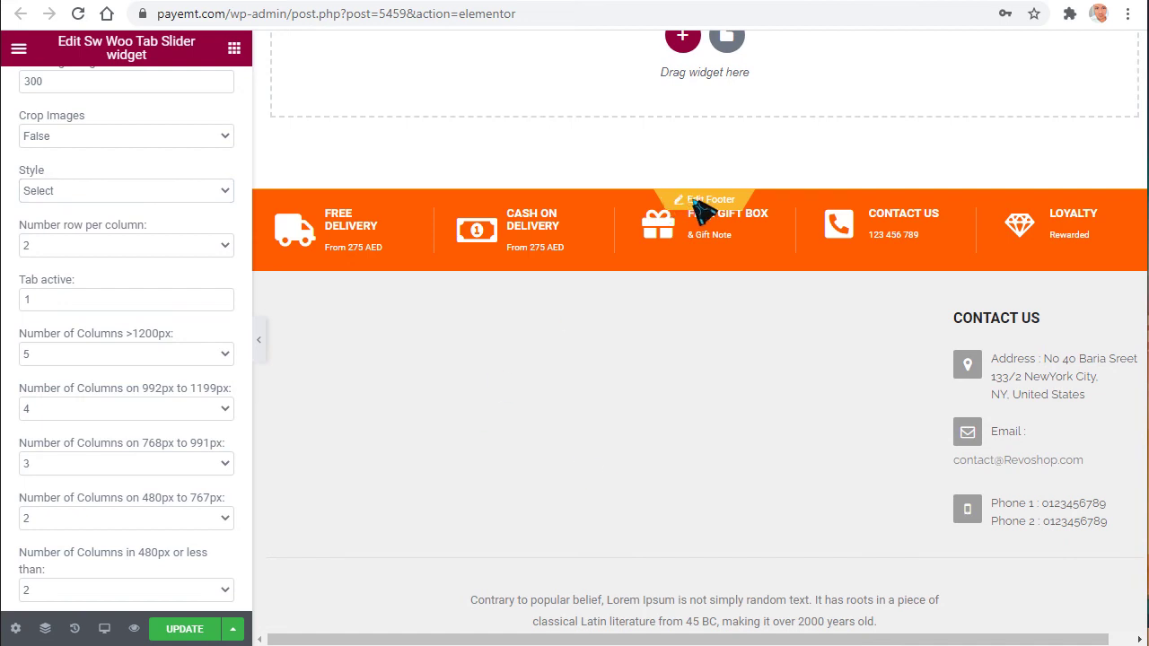
click(704, 206)
click(664, 395)
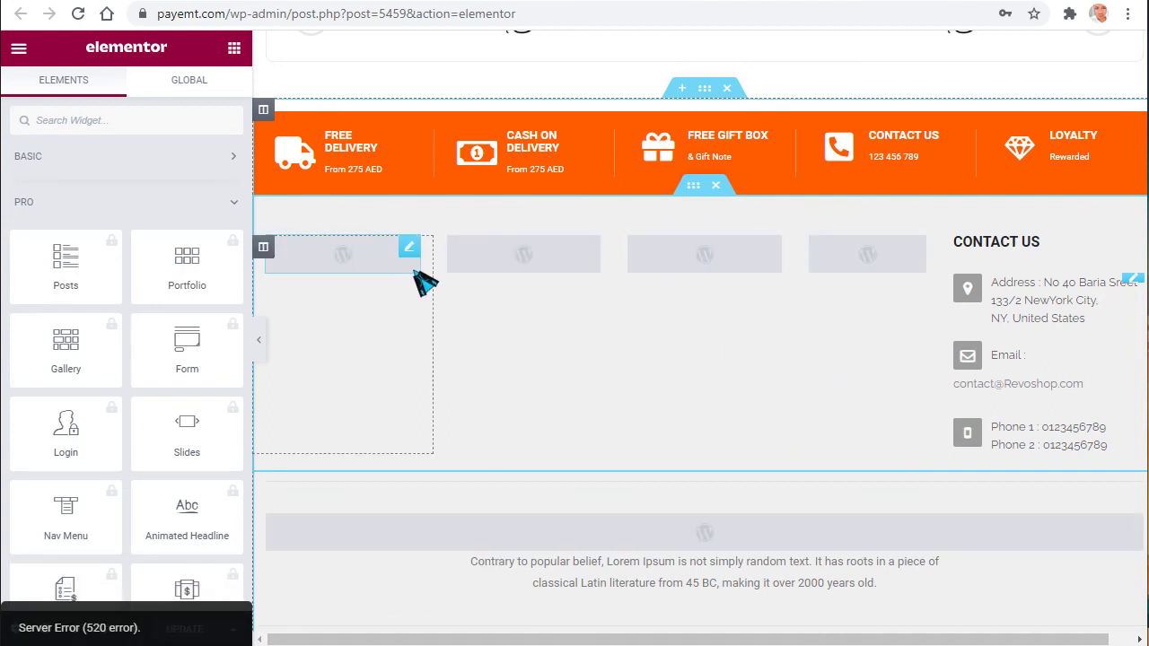
drag(416, 252, 417, 260)
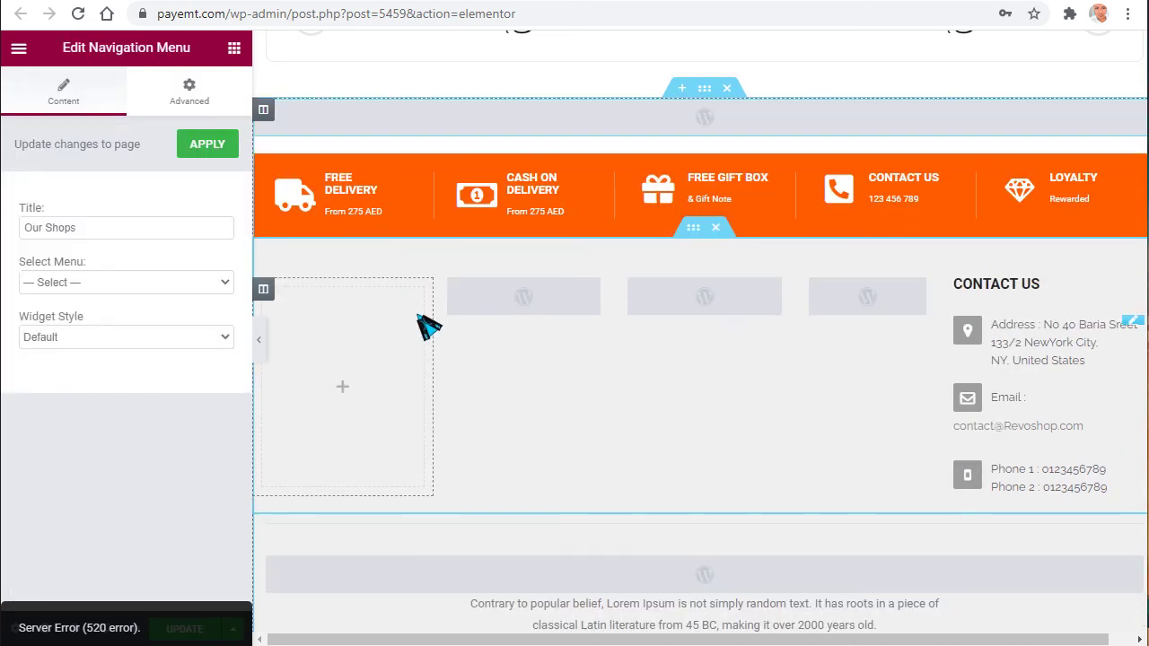
key(ctrl+z)
mouse_move(404, 332)
mouse_down()
mouse_move(470, 335)
mouse_move(452, 343)
mouse_move(399, 263)
mouse_up()
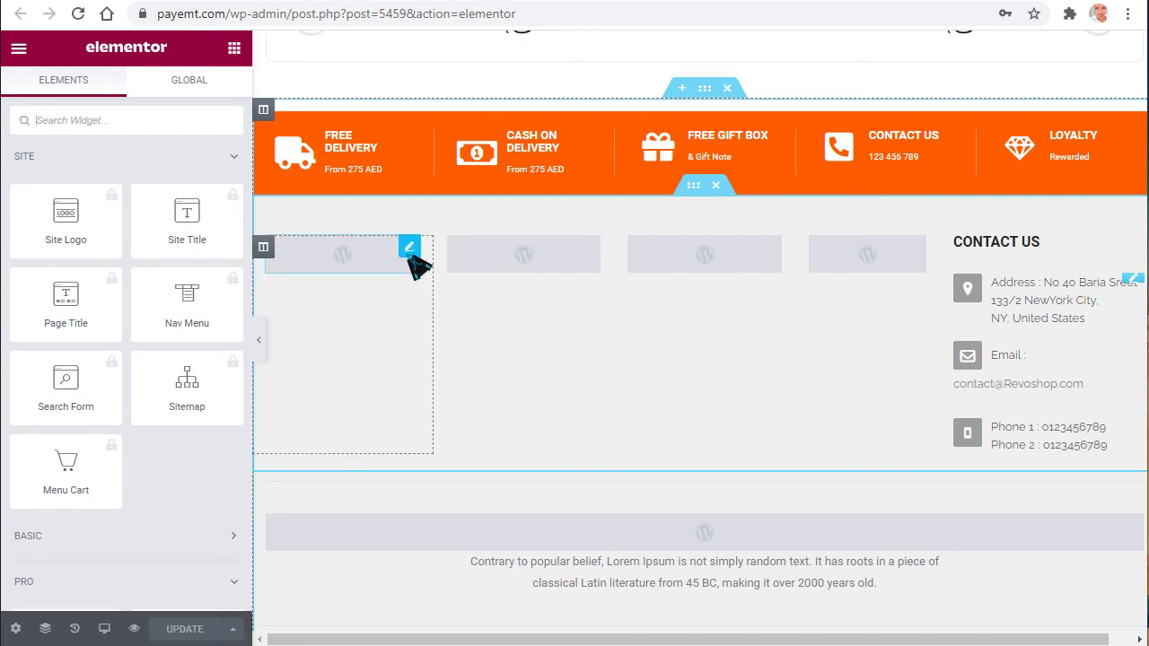
- Assign Menu Footer2 to the Our Shops navigation menu in the footer's first column
click(410, 256)
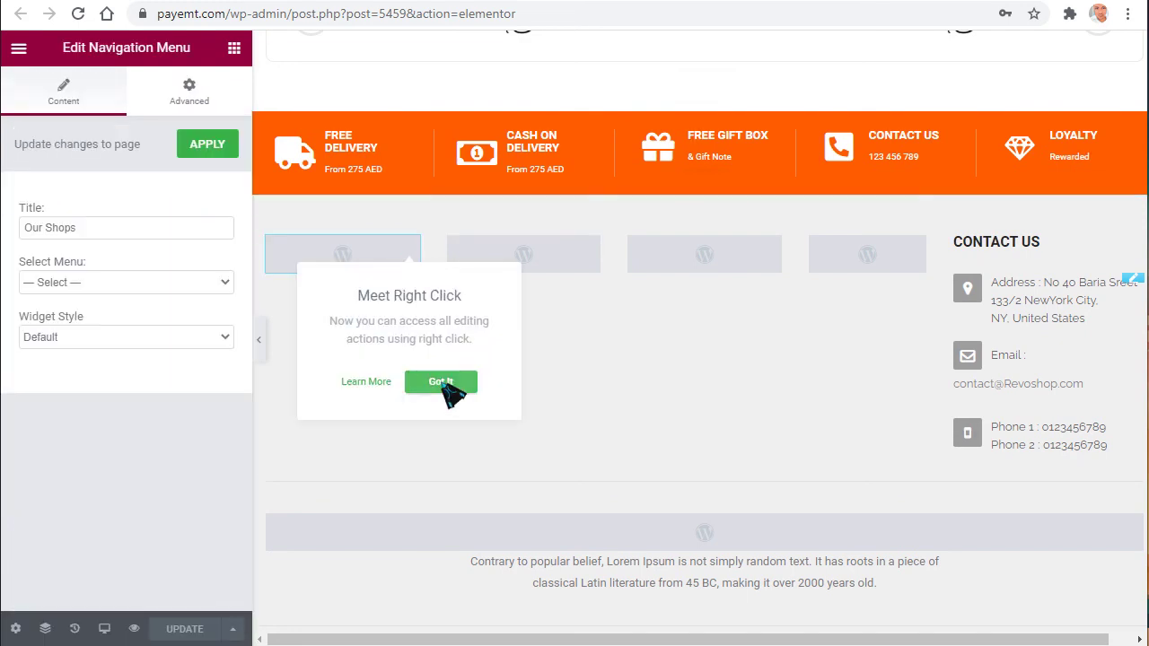
click(444, 384)
click(105, 281)
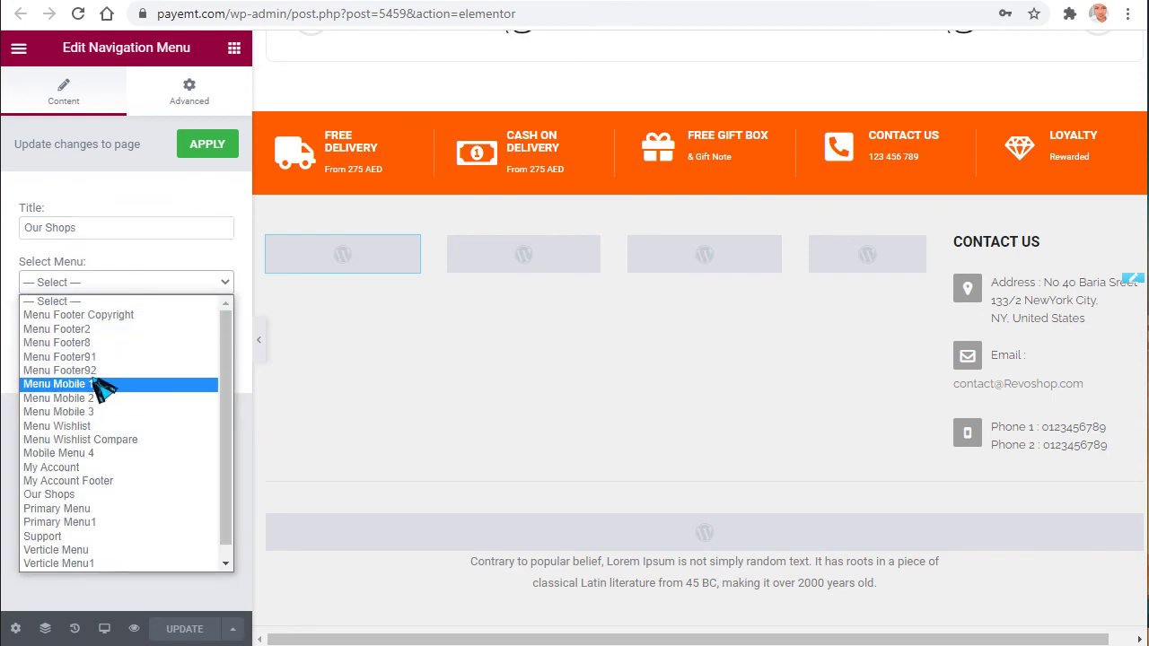
click(108, 332)
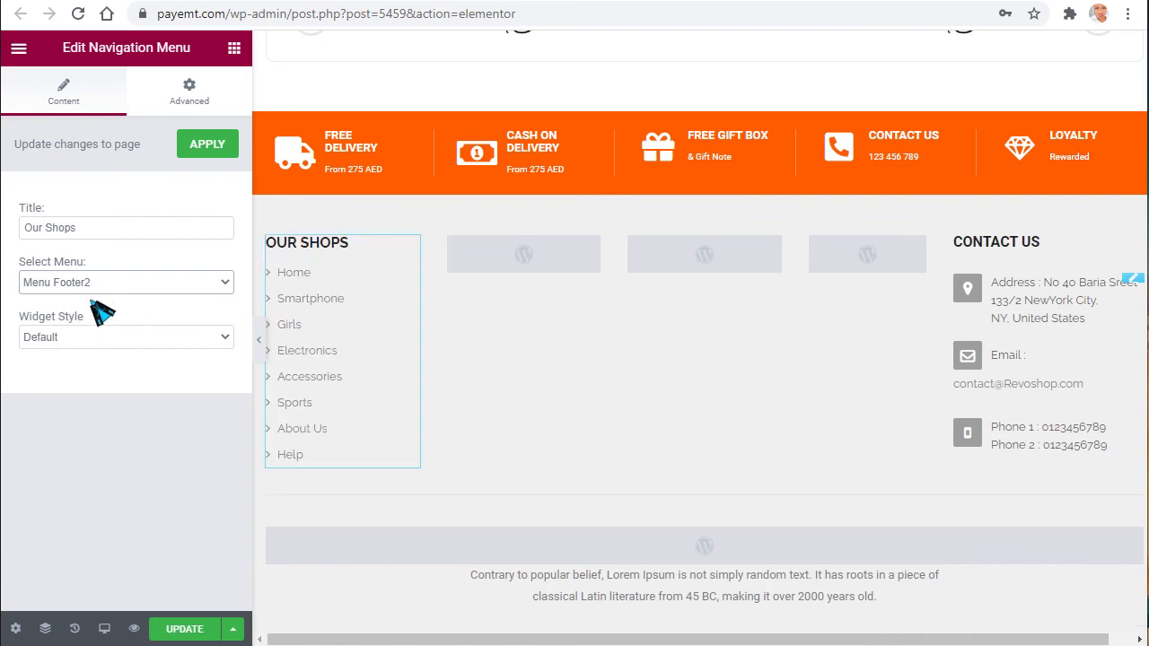
- Undo the accidental move of the second footer column's navigation widget, and assign Menu Footer8 to this Your Links menu
drag(592, 257, 587, 259)
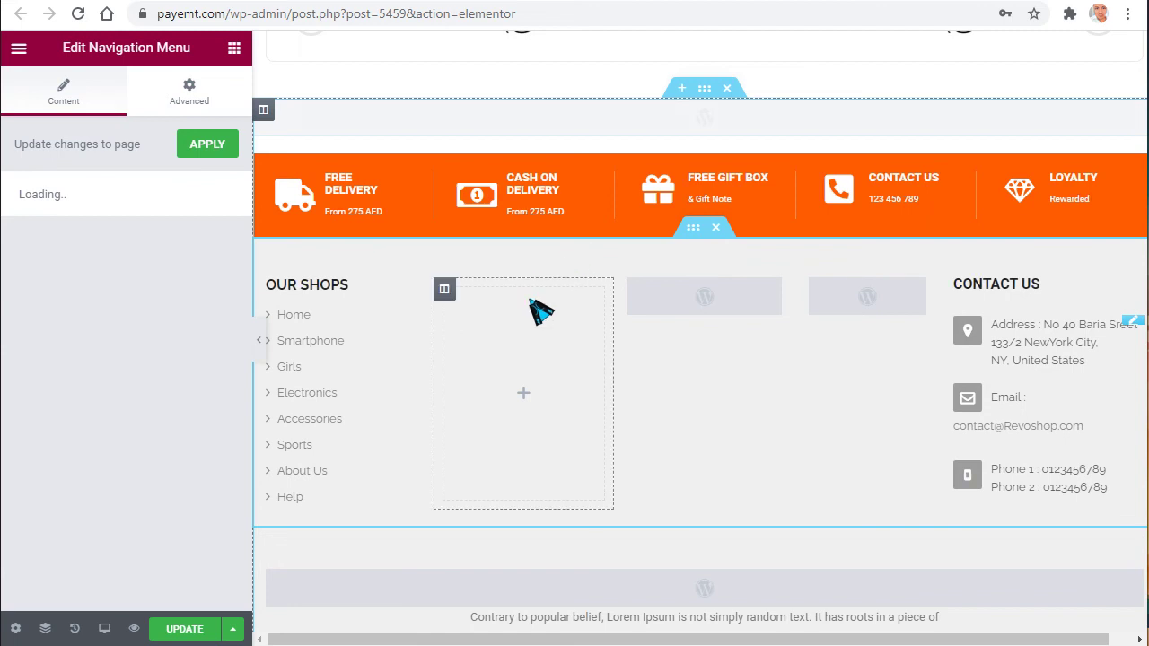
key(ctrl+z)
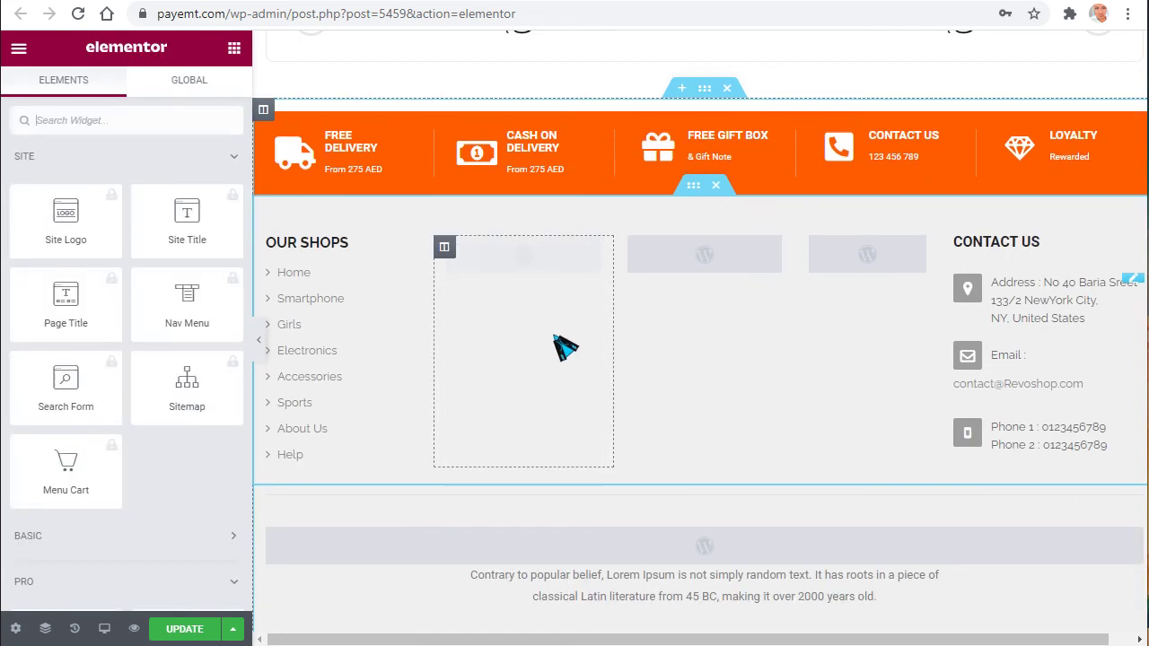
click(591, 256)
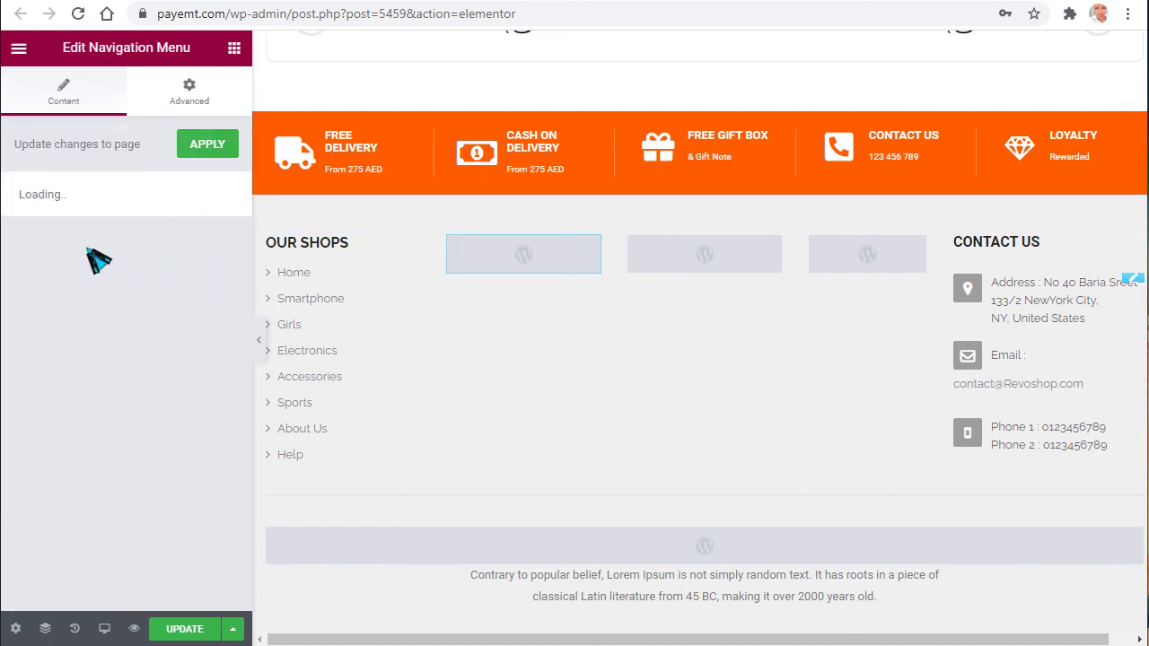
click(103, 283)
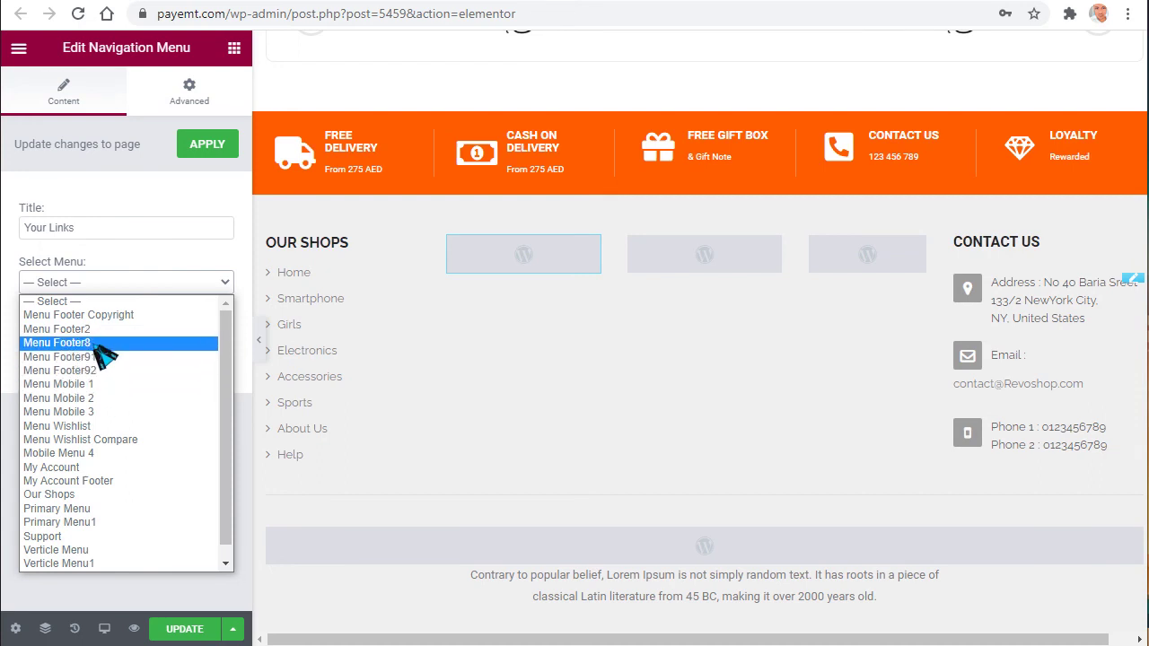
click(95, 343)
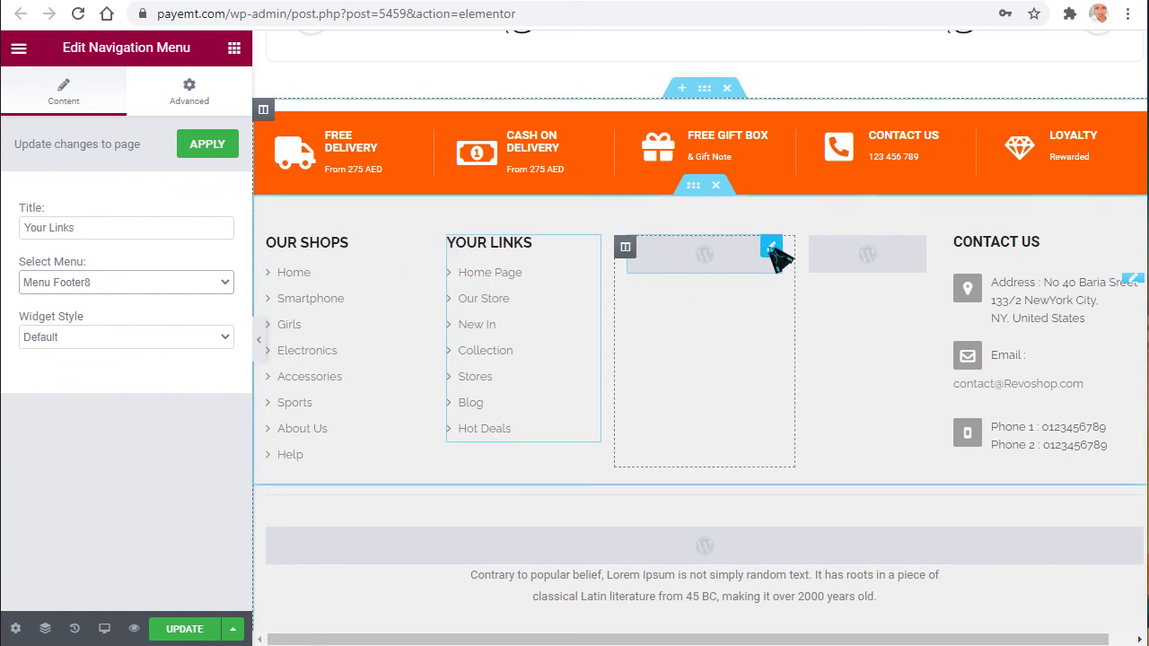
- Assign Menu Footer91 to the Support navigation menu in the footer's third column
click(771, 248)
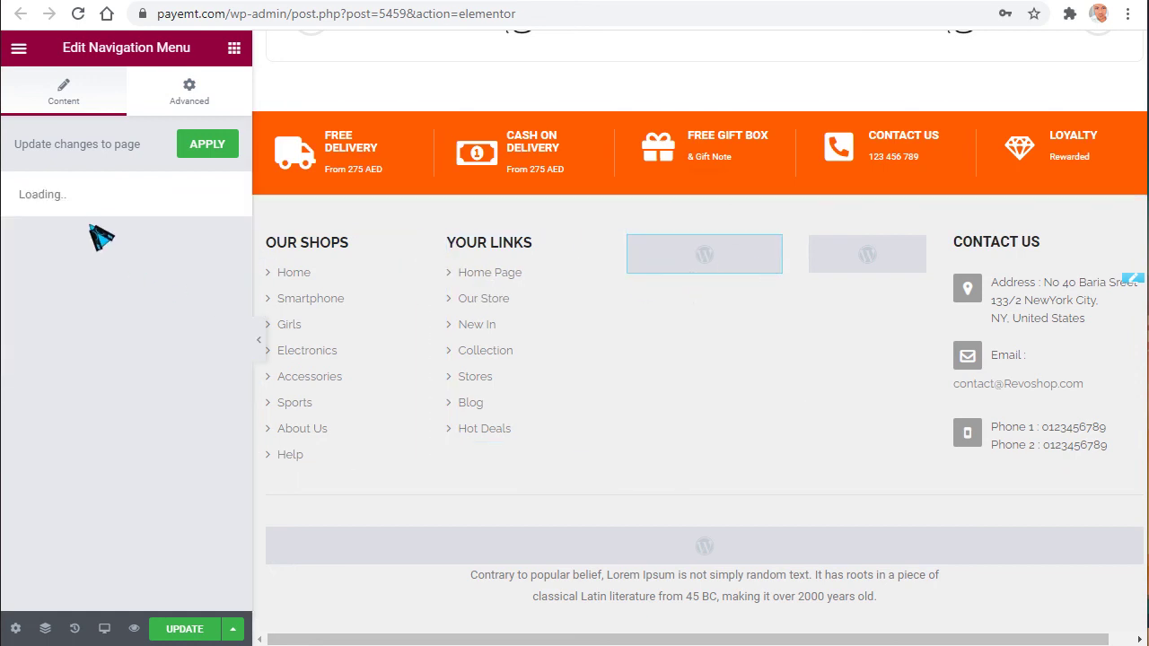
click(117, 282)
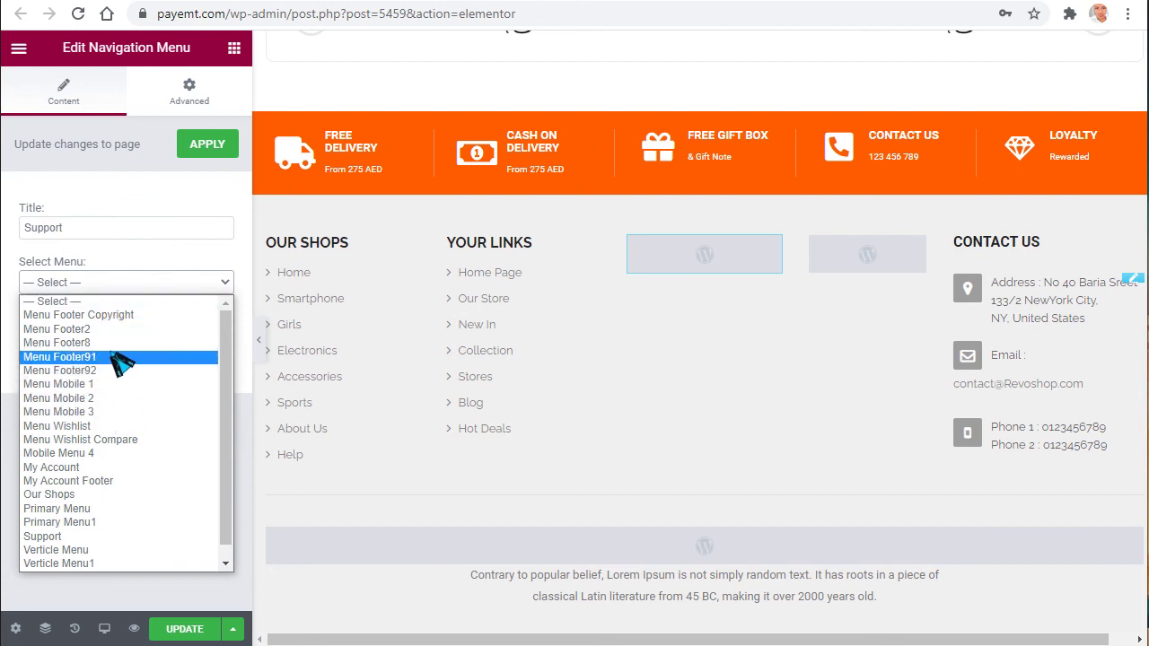
click(59, 356)
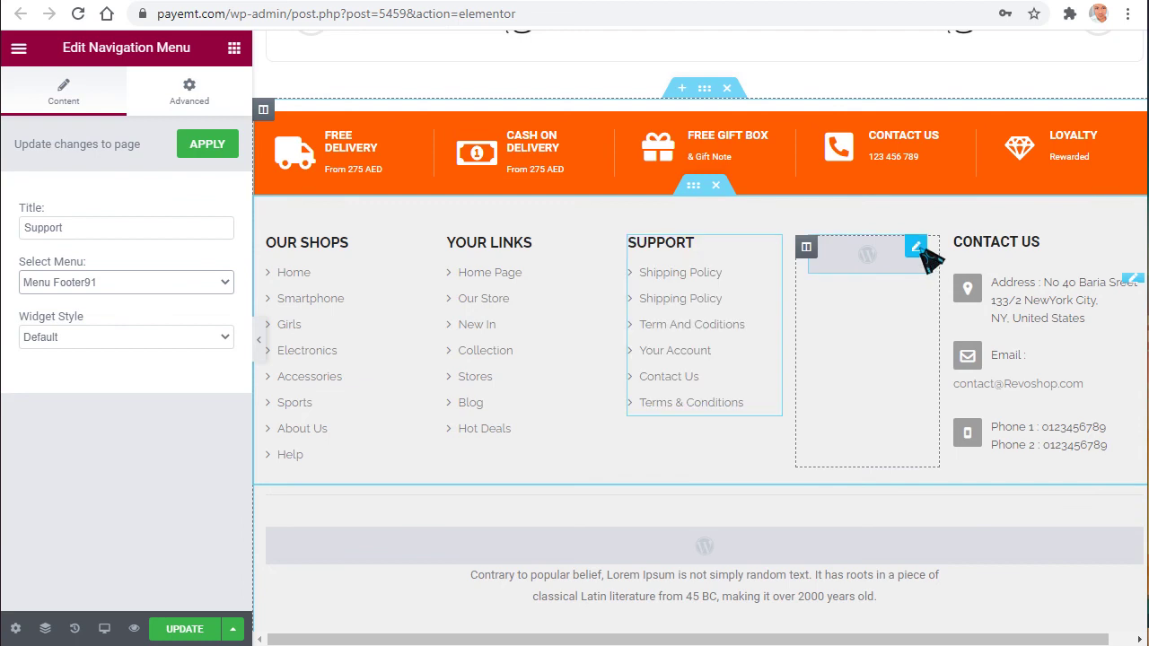
- Assign Menu Footer92 to the My Account navigation menu in the footer's fourth column
click(917, 249)
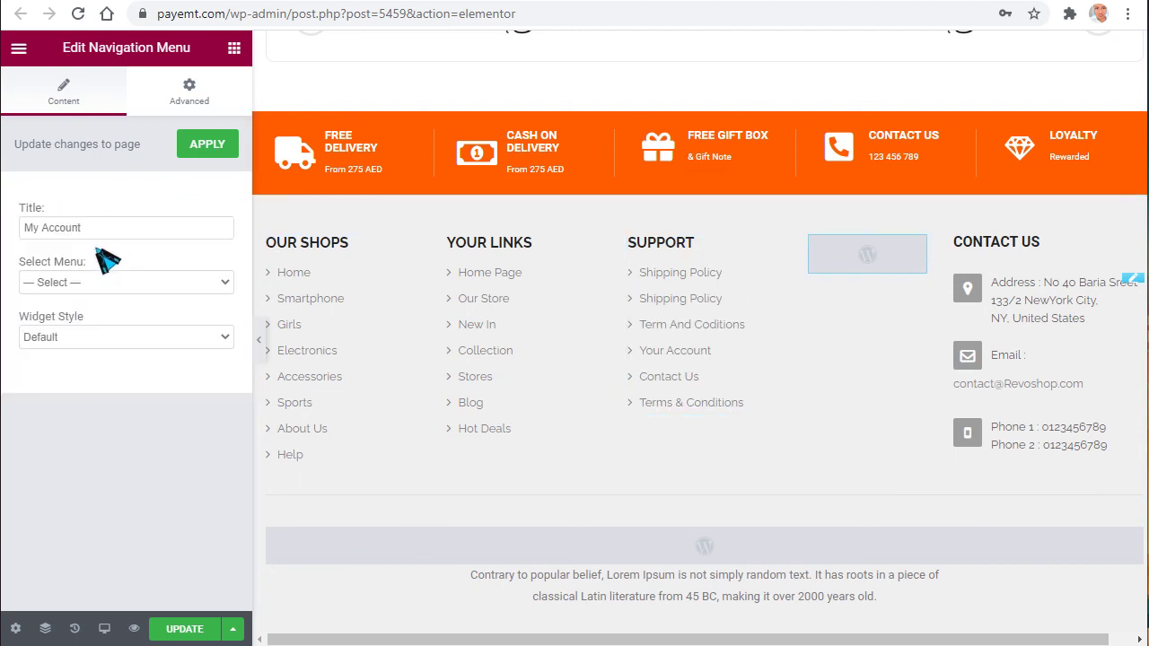
click(97, 282)
click(95, 371)
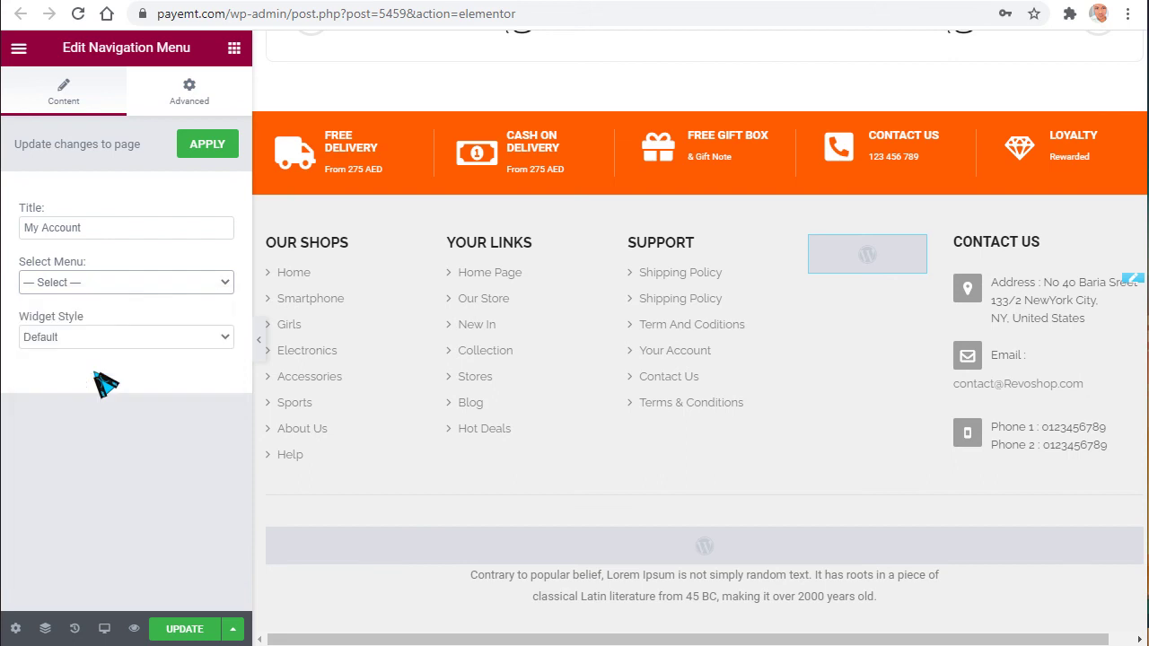
- Set the untitled full-width navigation menu above the footer's lorem ipsum paragraph to My Account Footer
scroll(857, 305, down, 1)
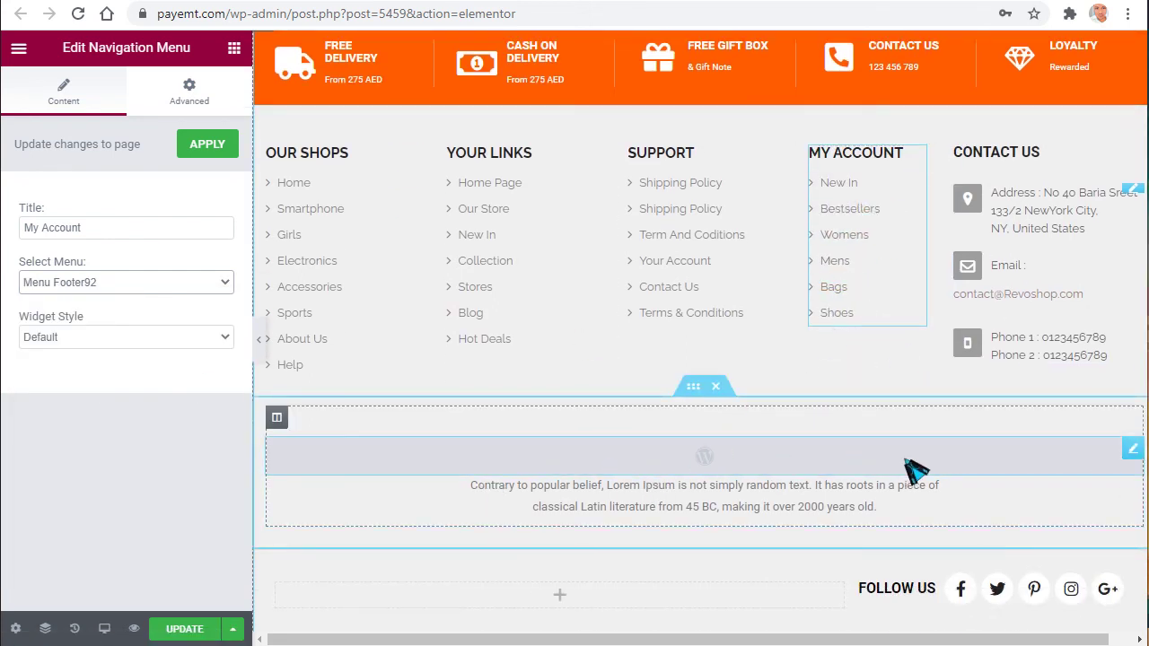
click(1133, 449)
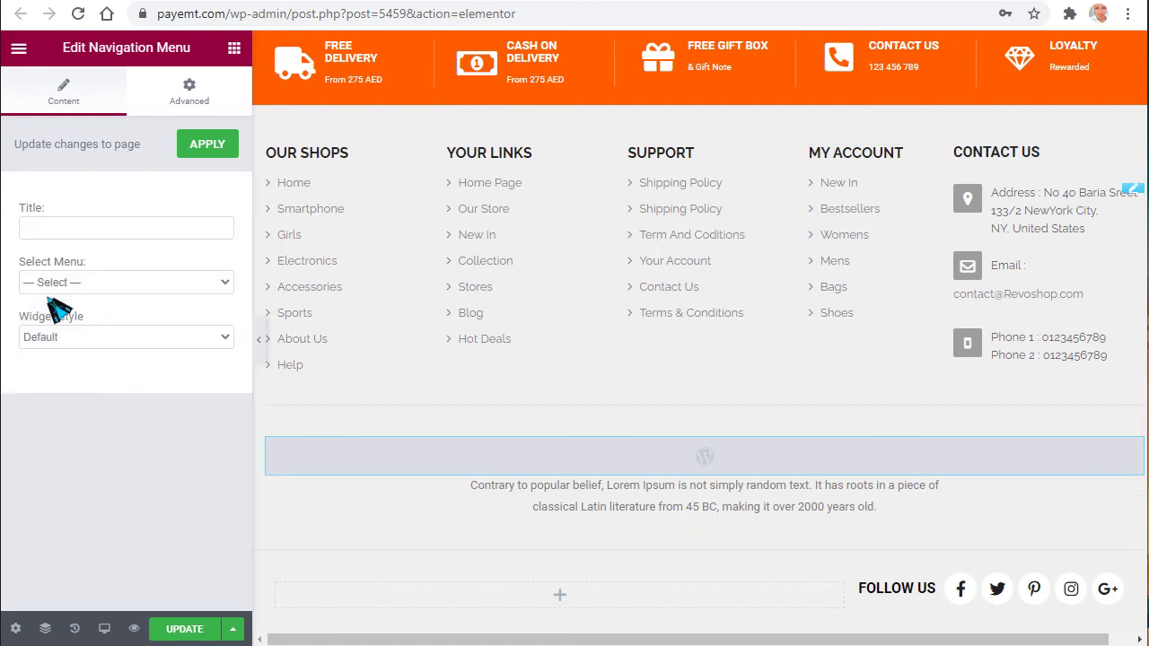
click(91, 282)
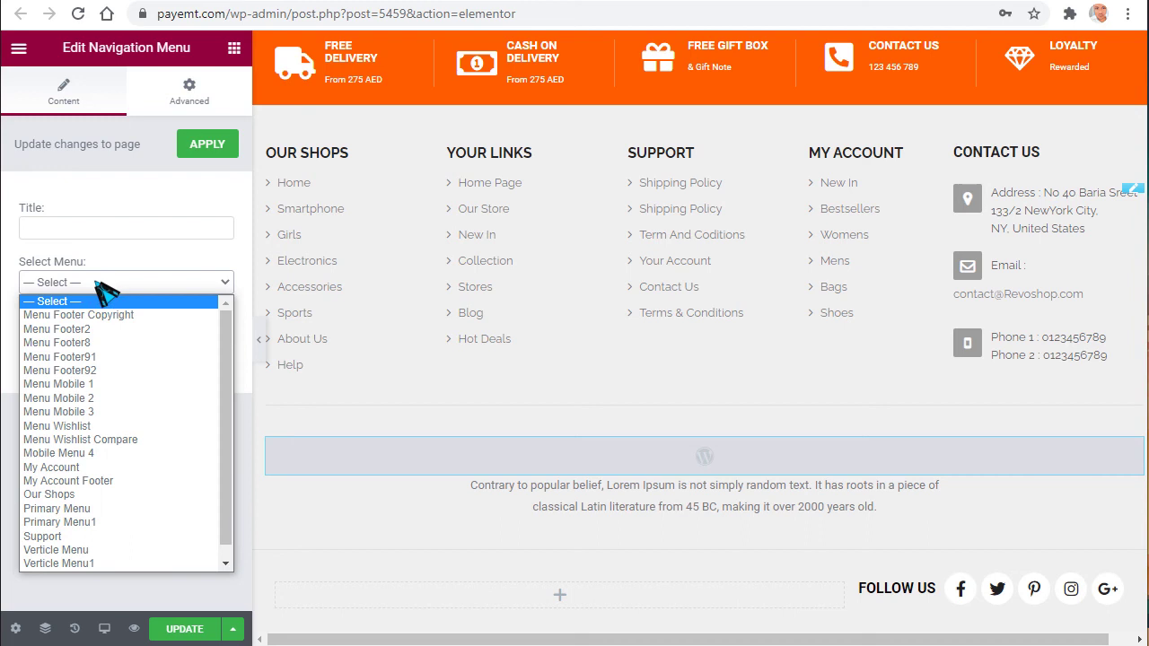
click(117, 485)
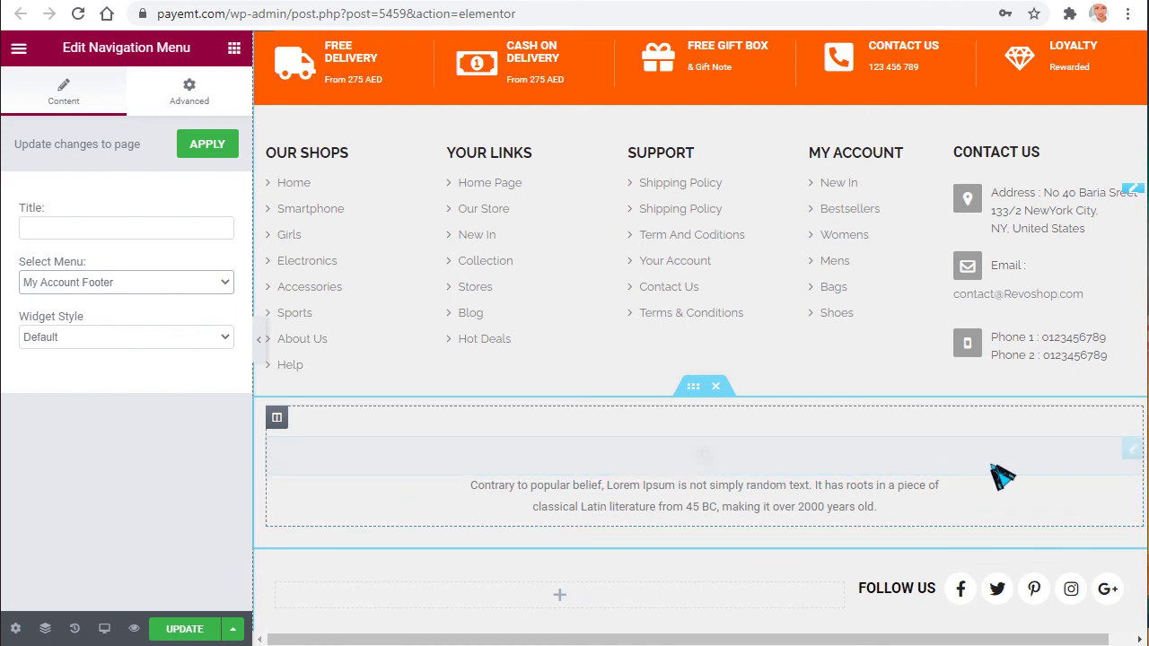
- Open the footer's lorem ipsum paragraph for editing, and the Facebook item's link in the Follow Us social icons
click(506, 505)
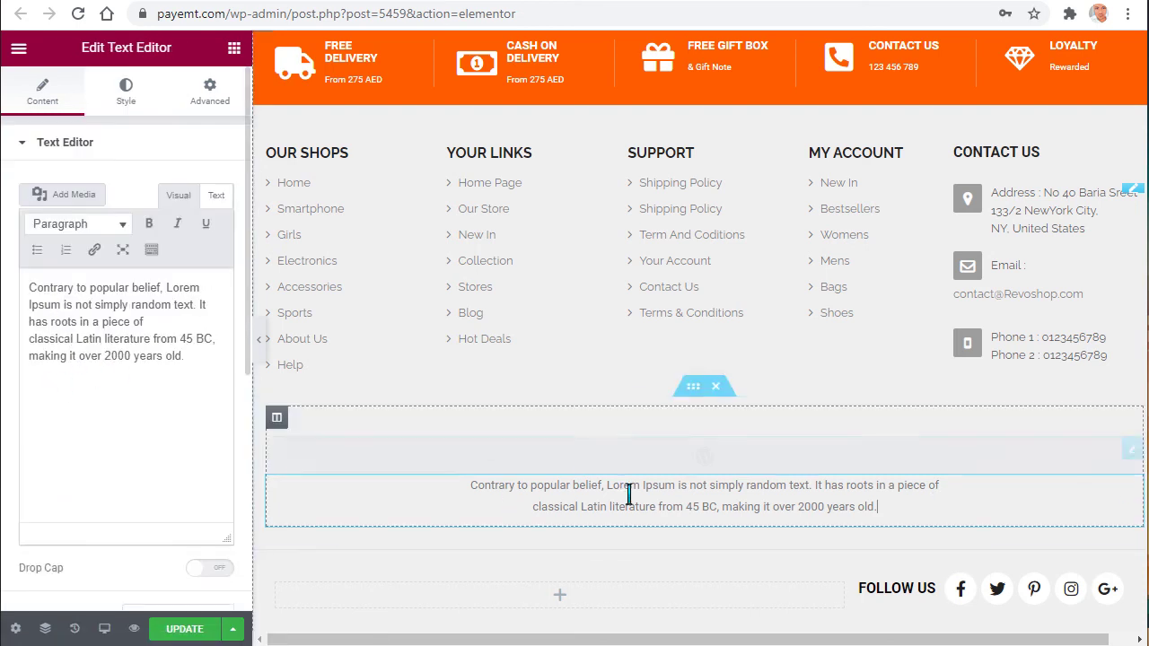
scroll(628, 494, down, 1)
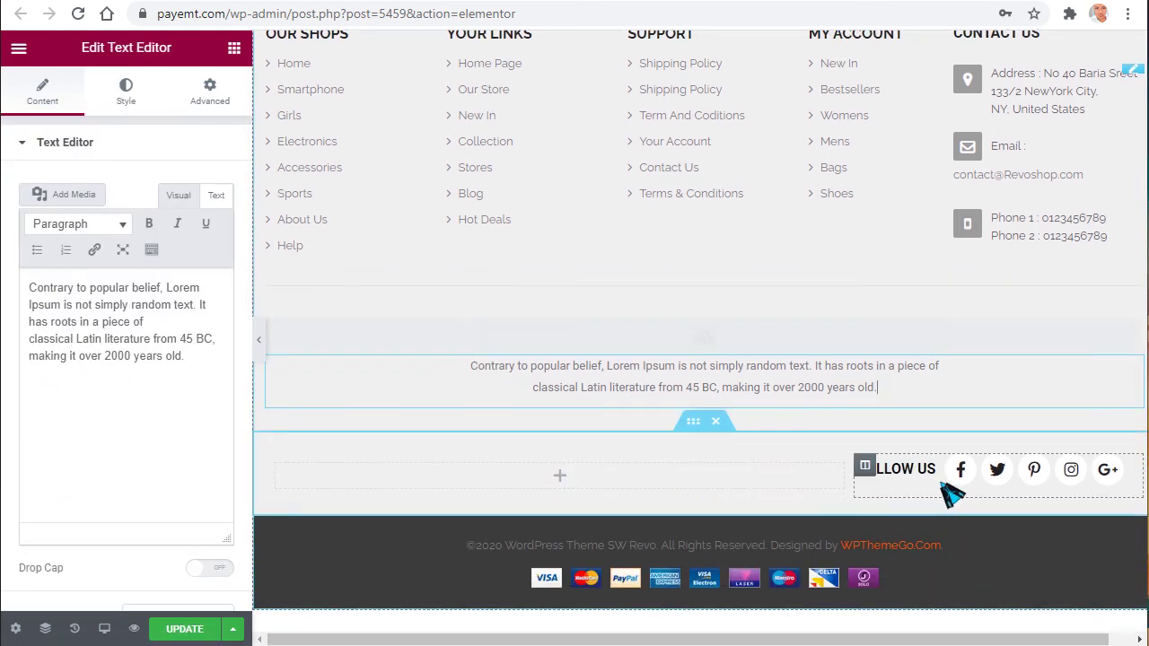
click(1113, 467)
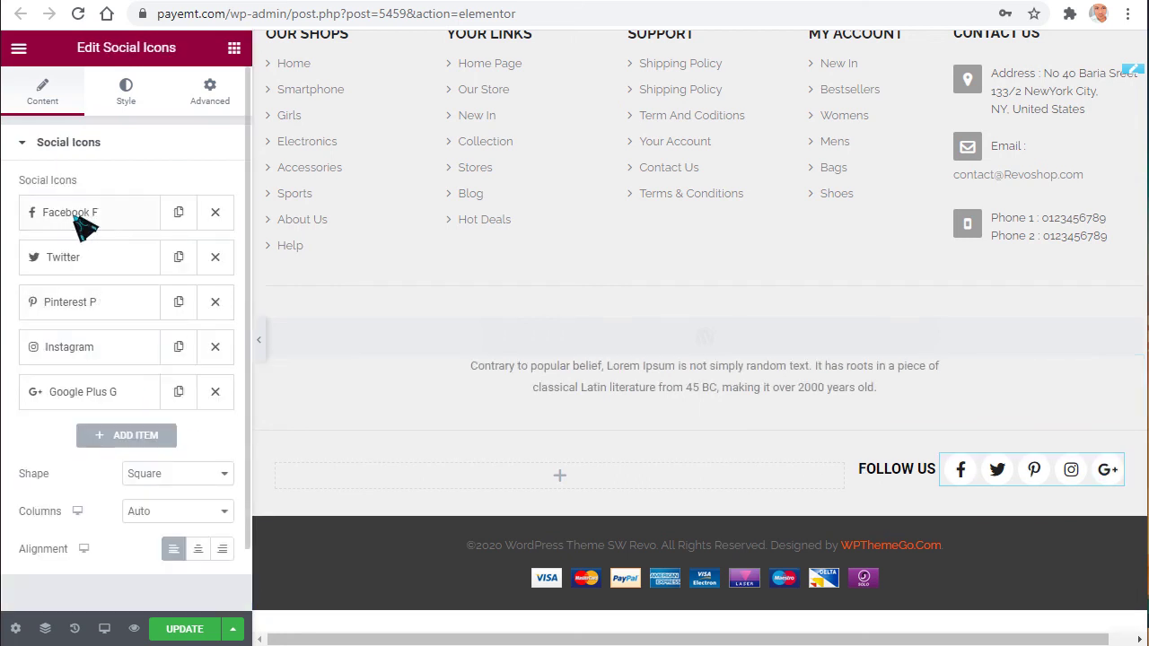
click(114, 217)
double_click(36, 388)
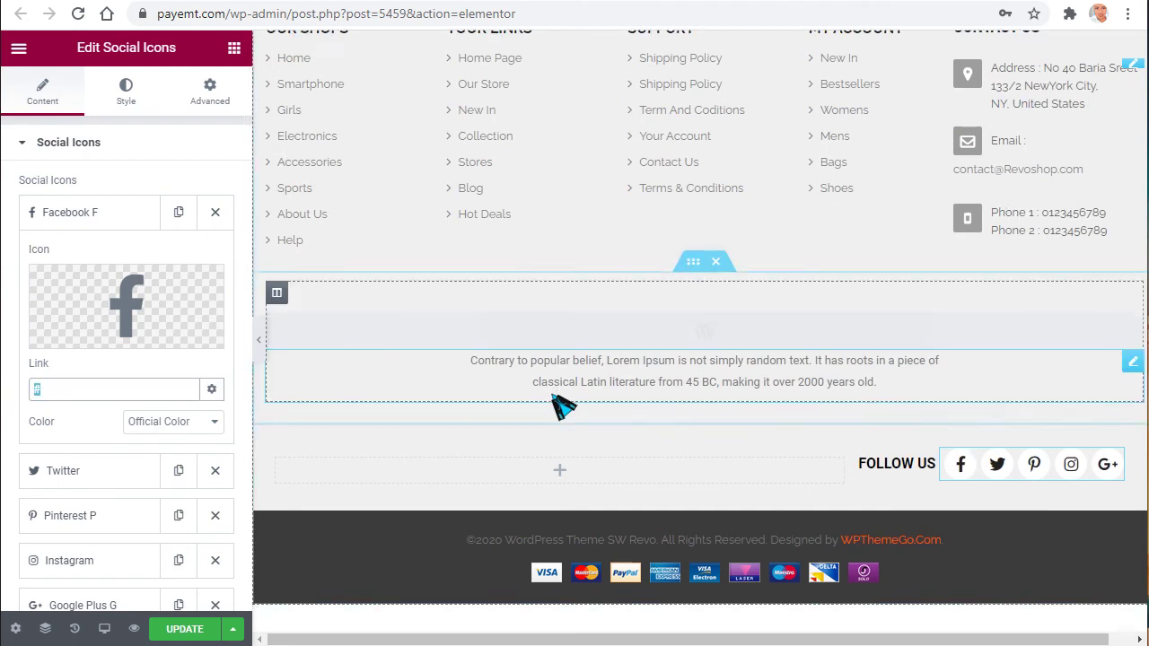
- Replace the link address in the footer's copyright HTML with # and select the WPThemeGo.Com link text
scroll(555, 401, down, 2)
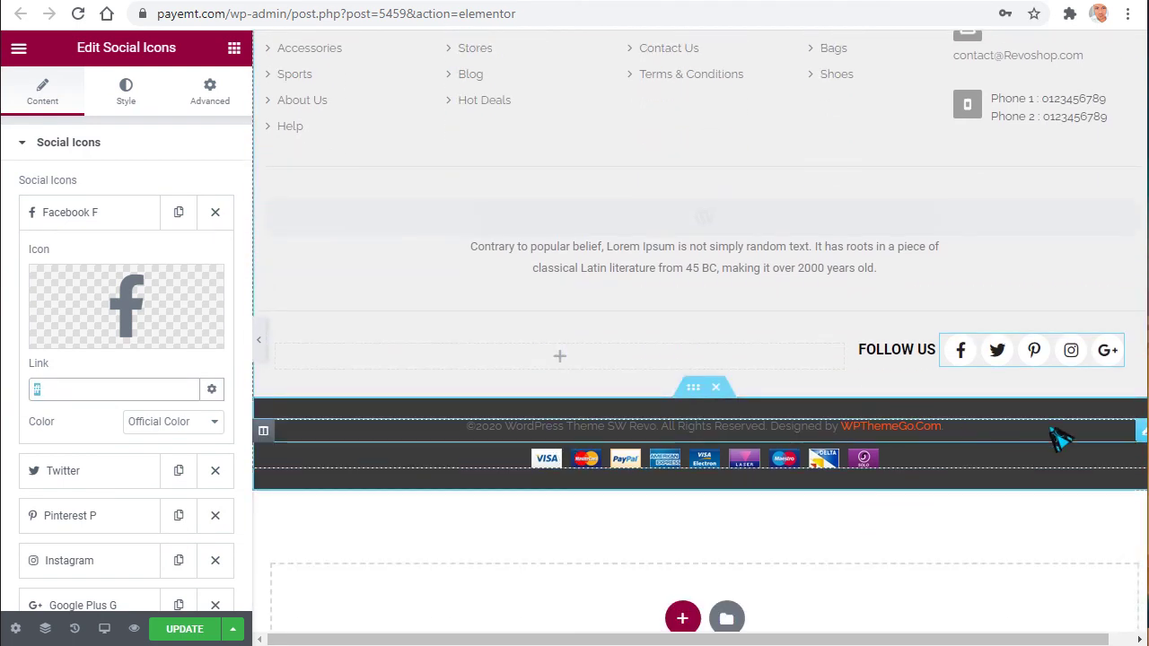
click(1142, 431)
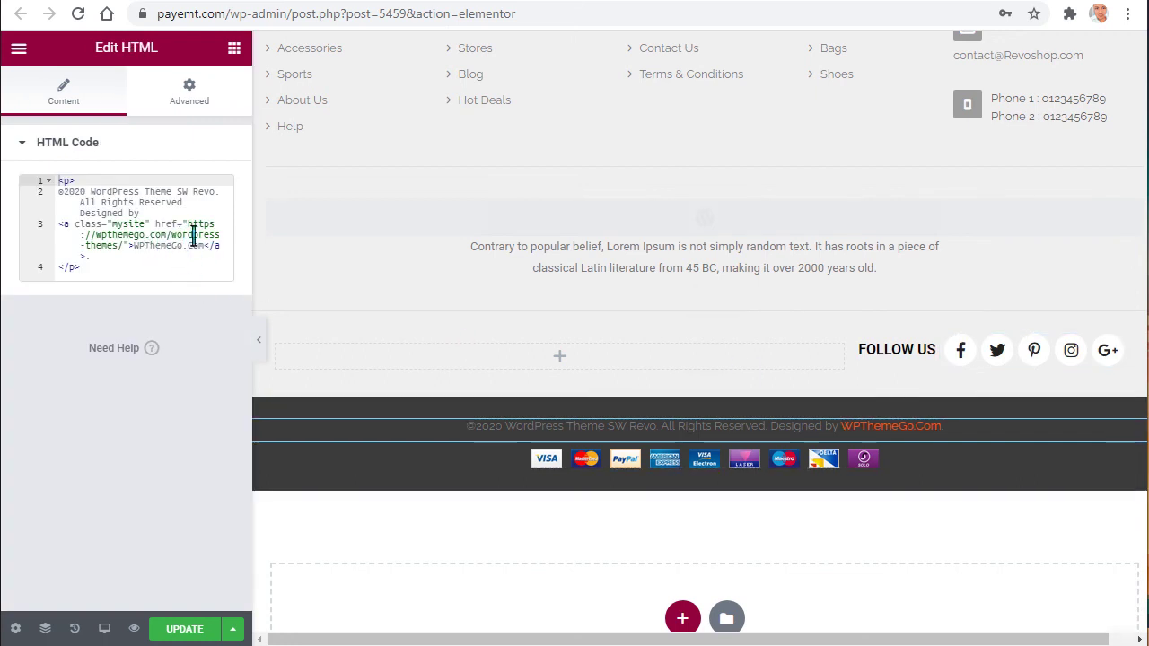
drag(187, 224, 124, 258)
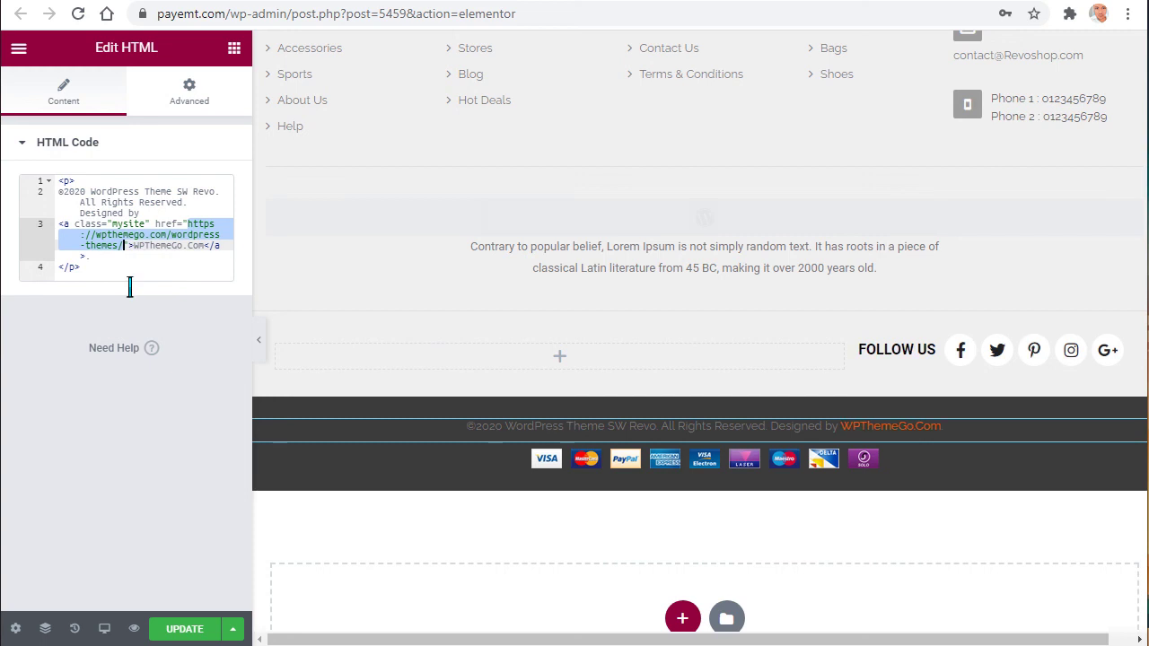
text(3)
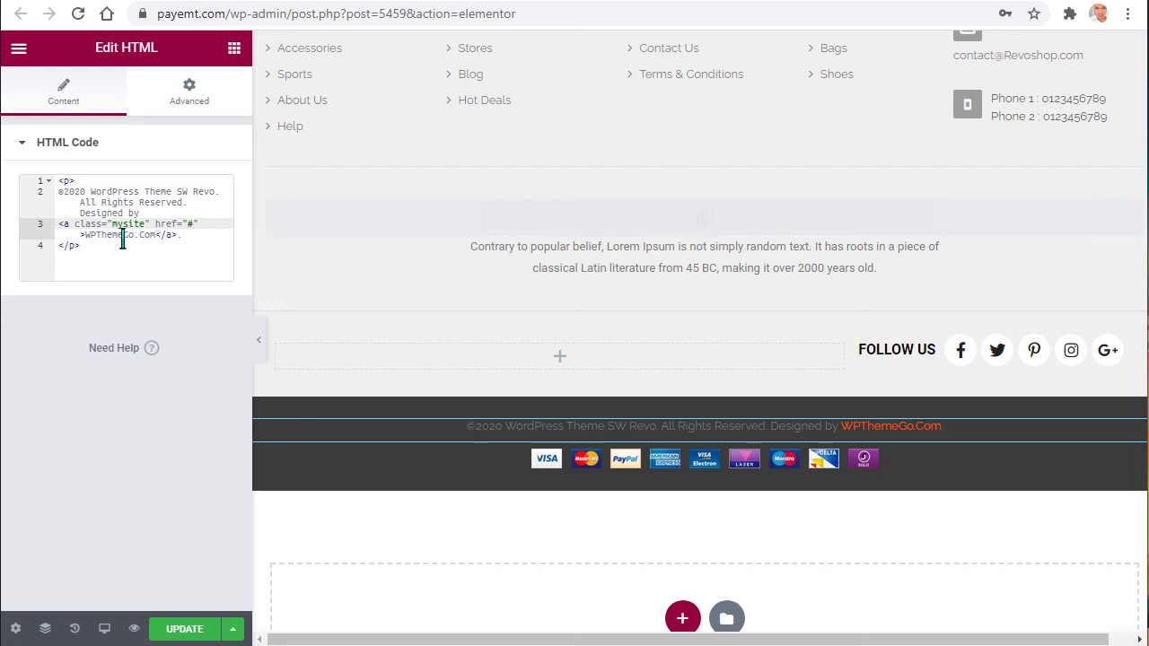
click(87, 235)
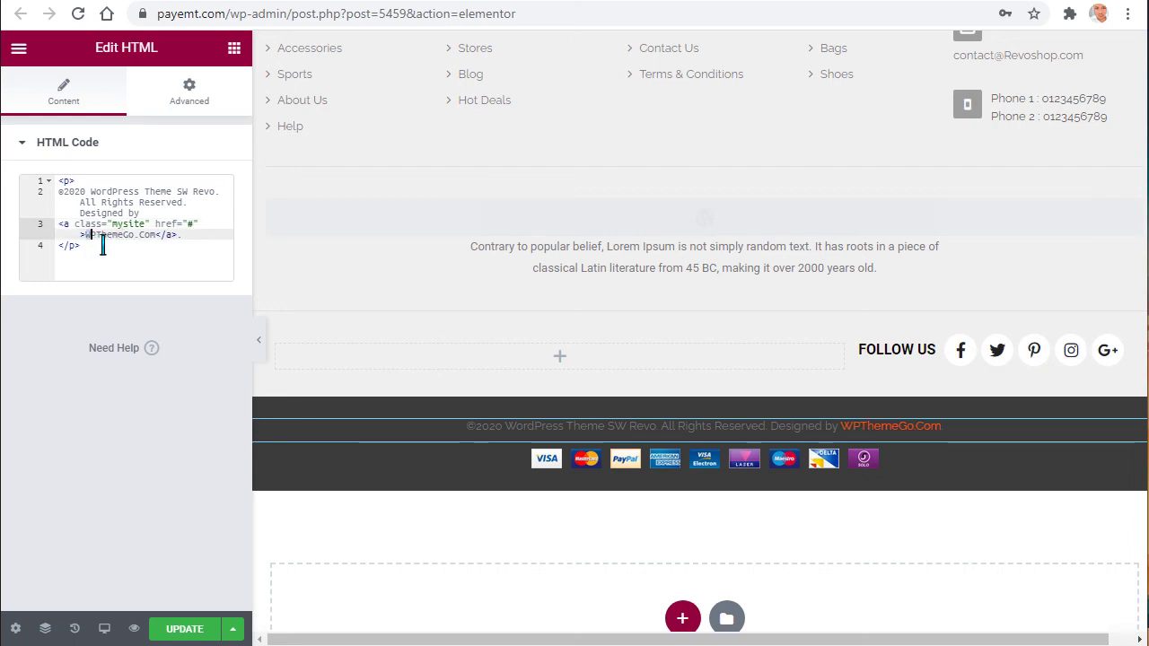
drag(152, 244, 162, 244)
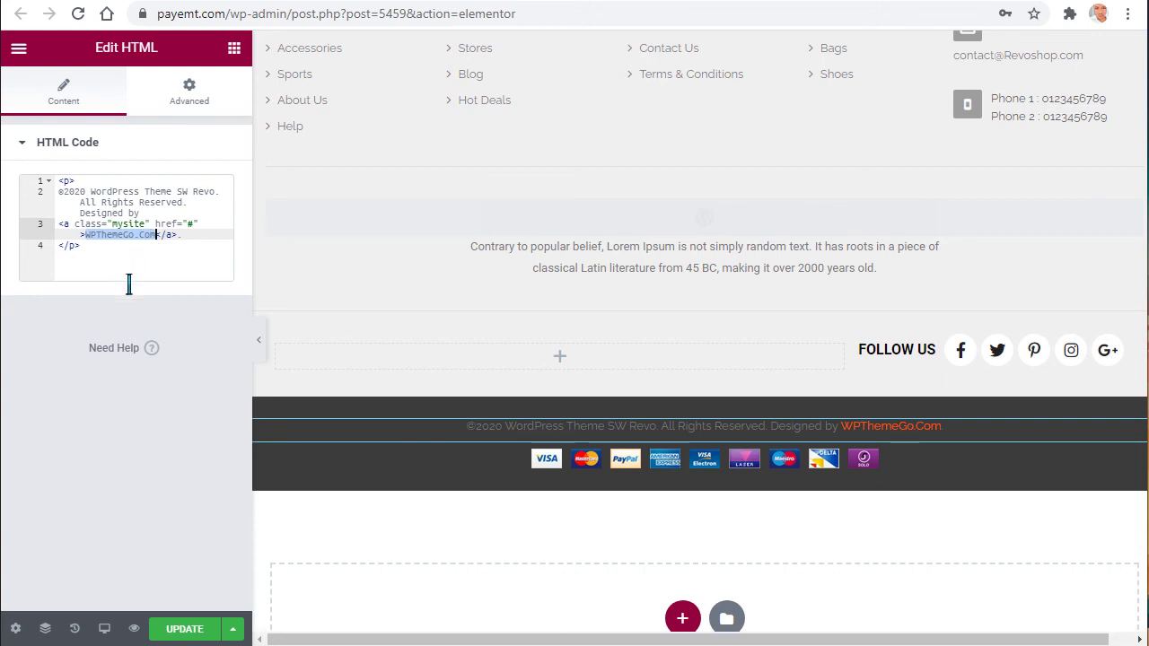
- Open the footer's payment cards image settings and save the page changes
click(731, 473)
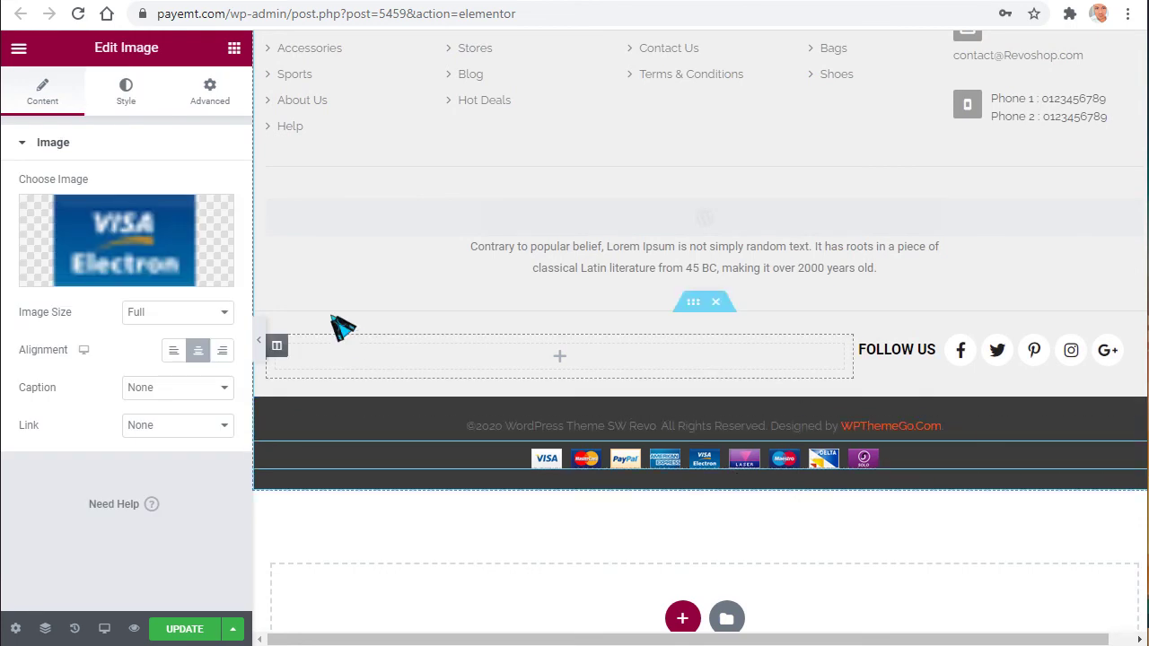
mouse_move(116, 242)
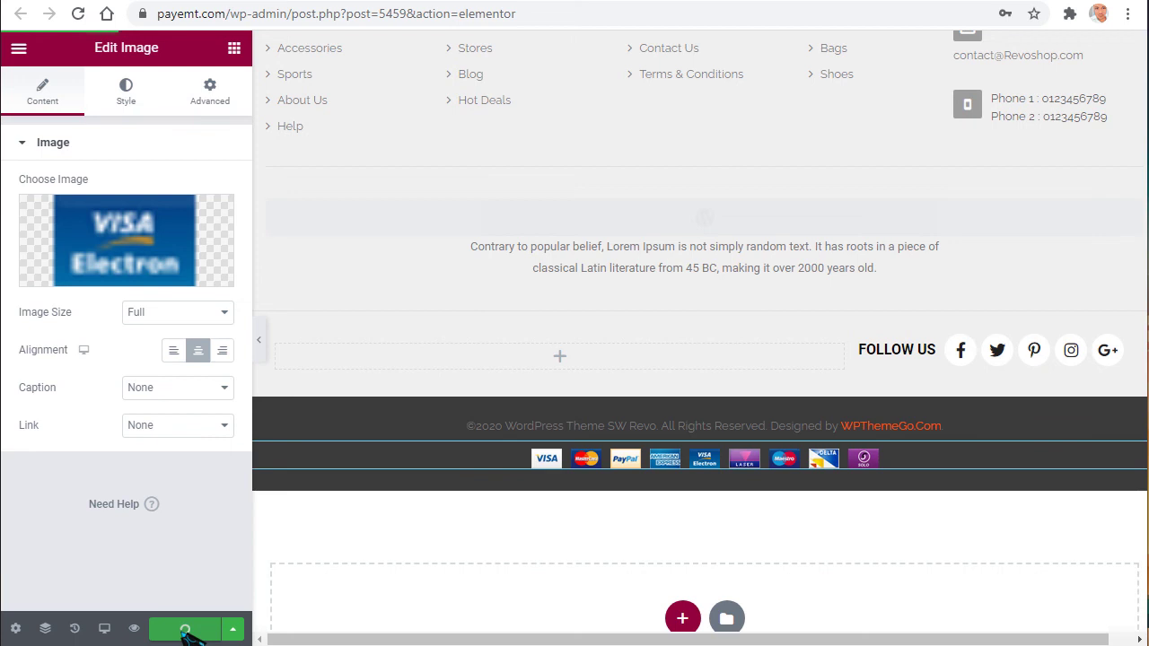
scroll(607, 242, up, 5)
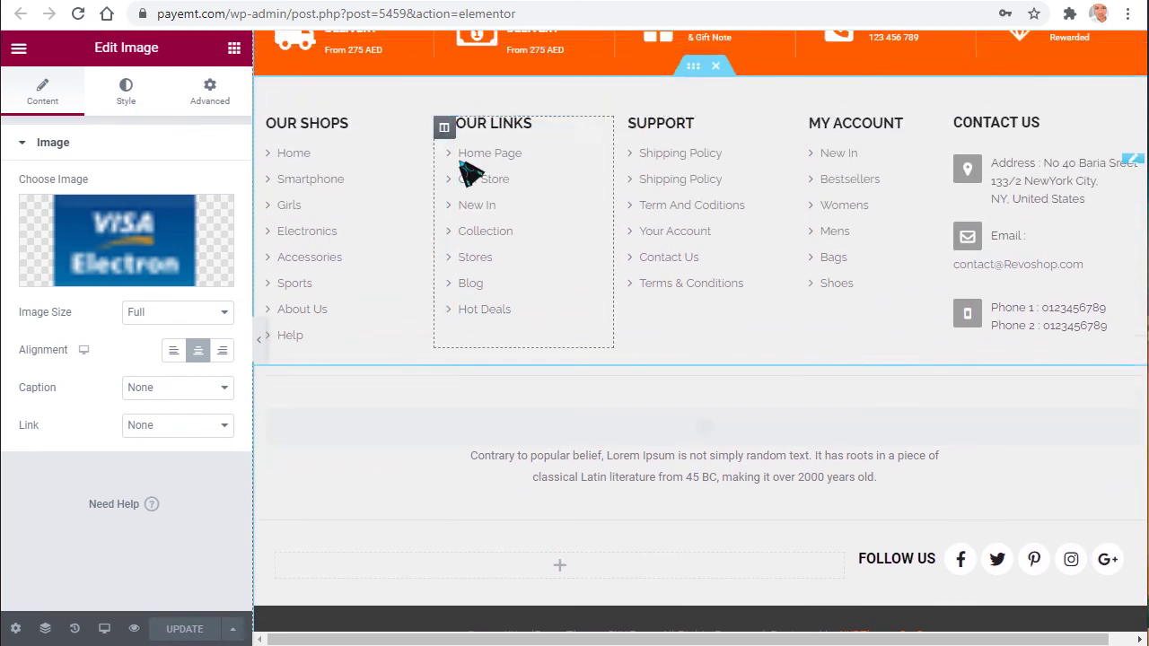
- Return from the page editor to the WordPress admin and open the Menus management page
click(21, 13)
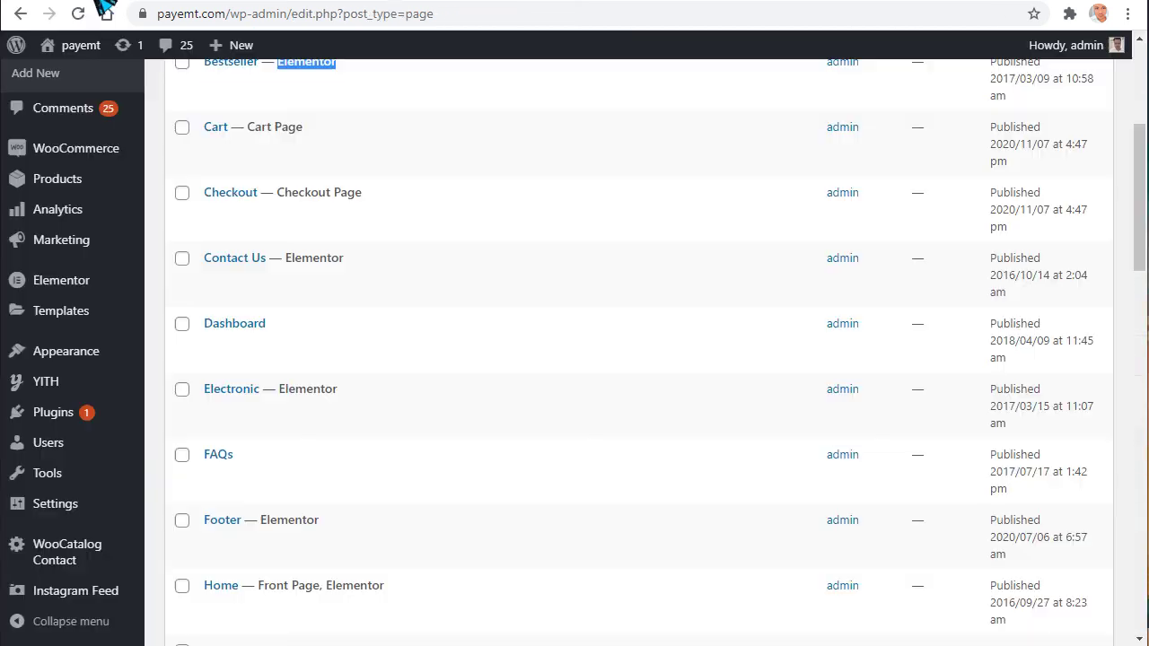
mouse_move(63, 355)
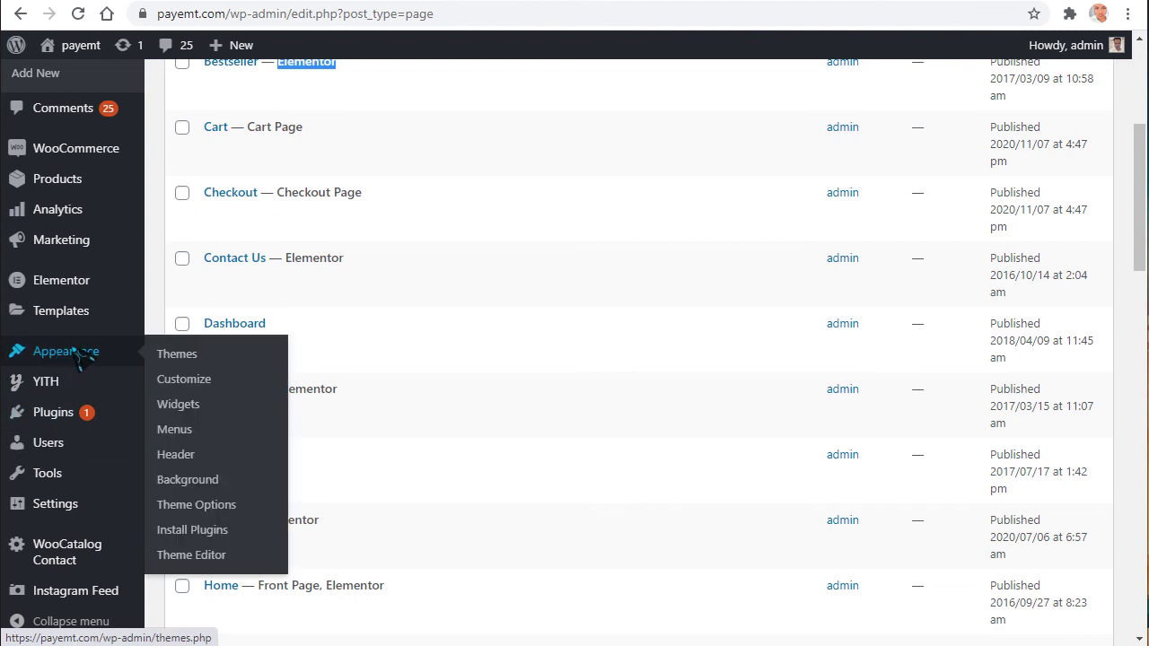
click(170, 432)
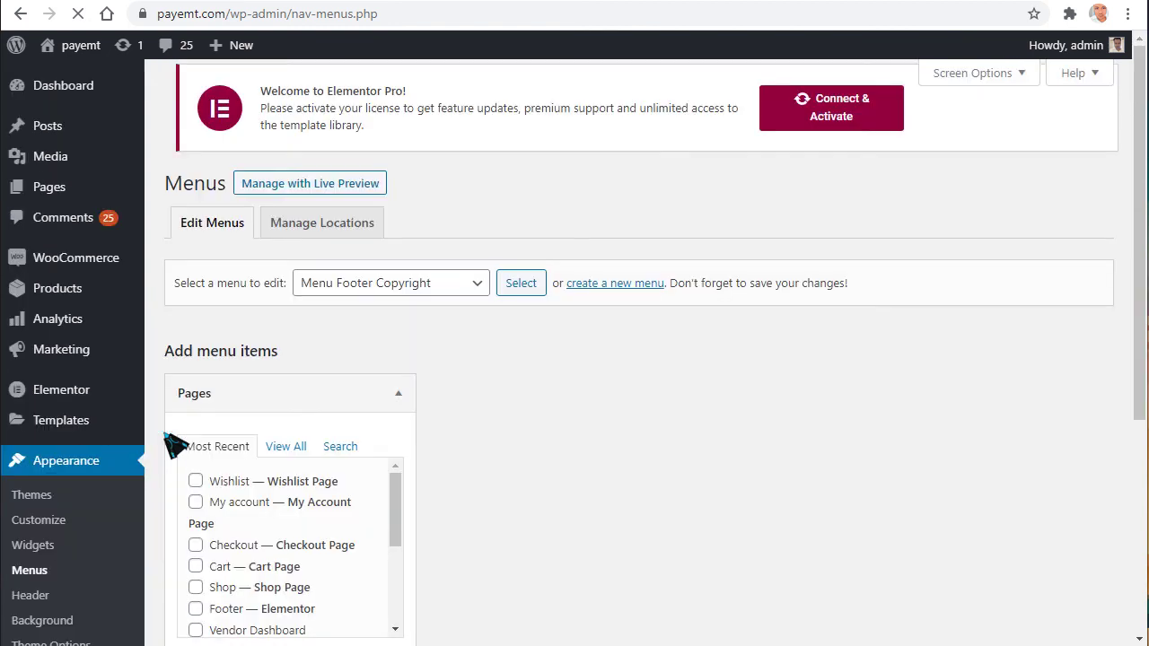
- Create a new menu named f1 without assigning it a display location
scroll(417, 368, down, 3)
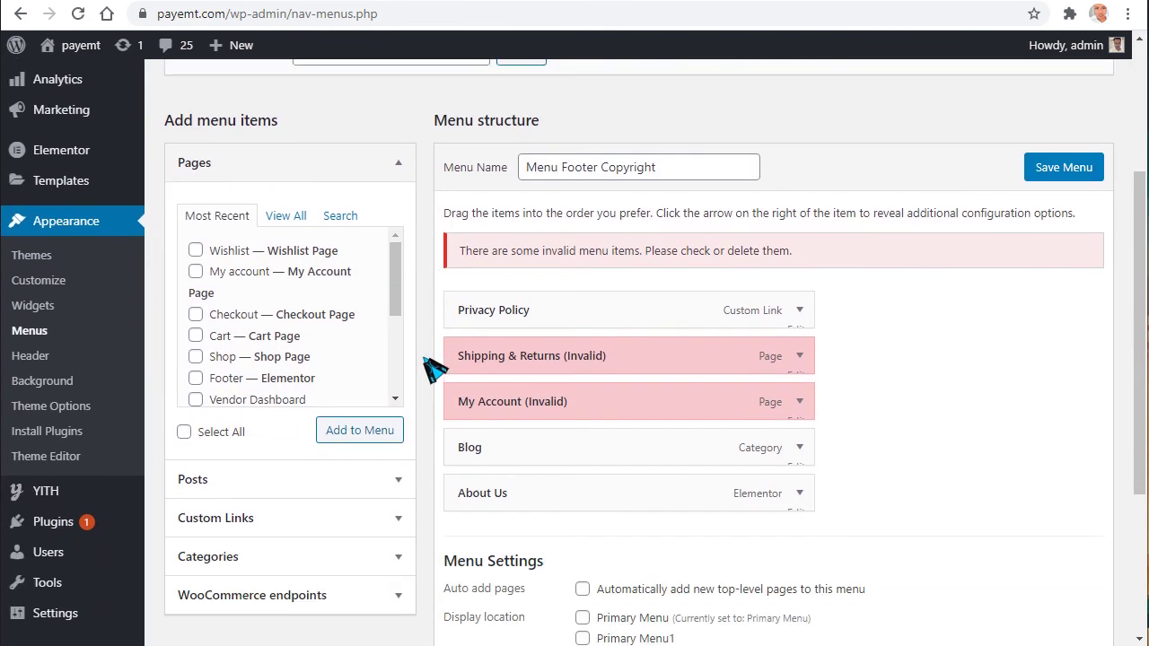
scroll(551, 411, down, 2)
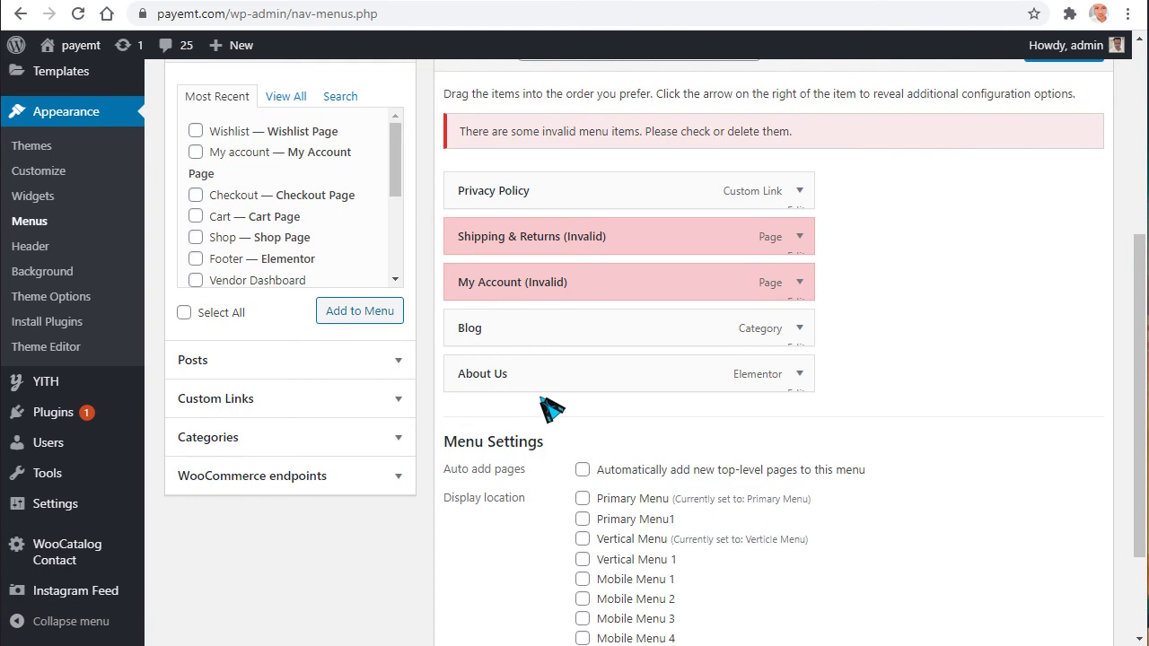
scroll(551, 410, up, 4)
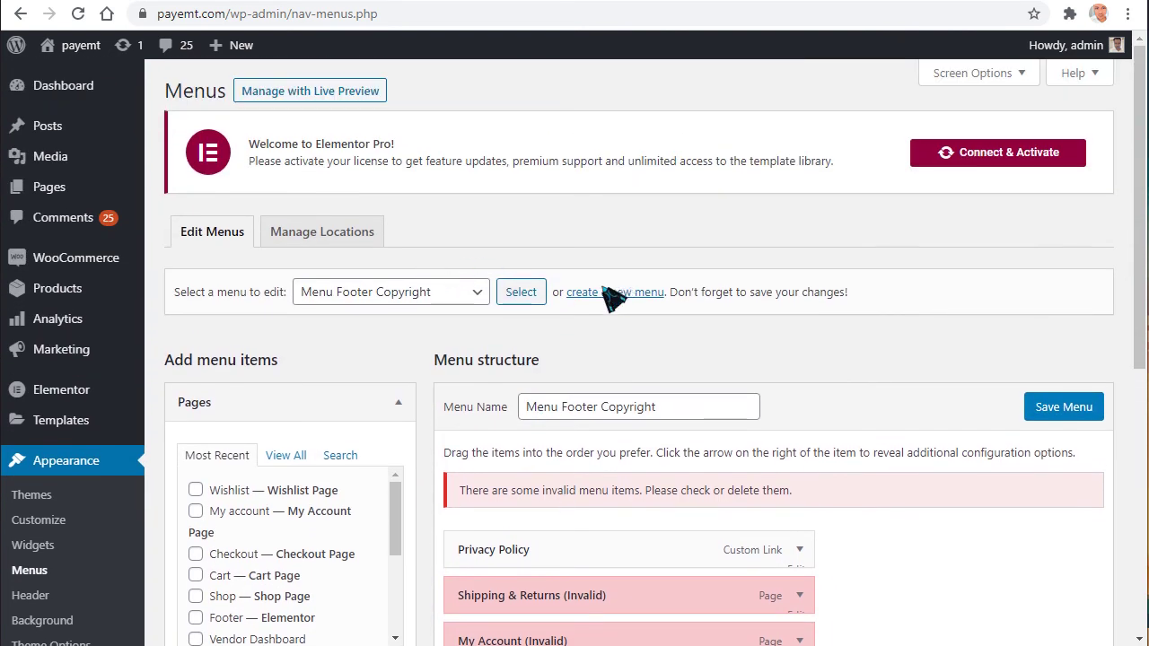
click(592, 294)
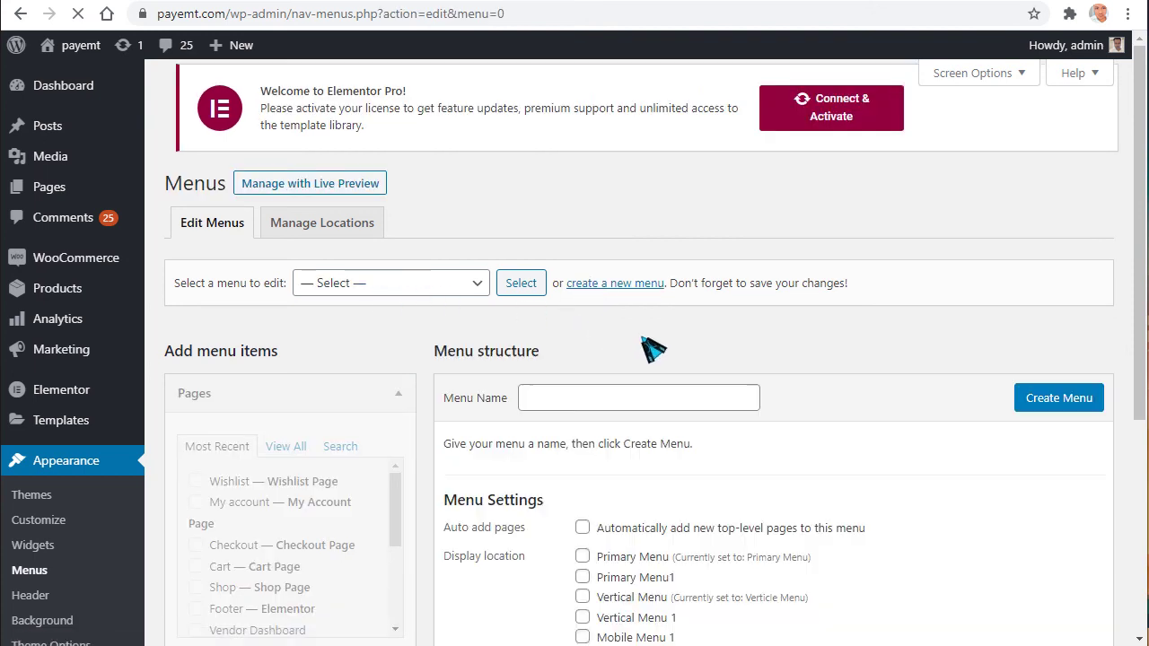
click(586, 410)
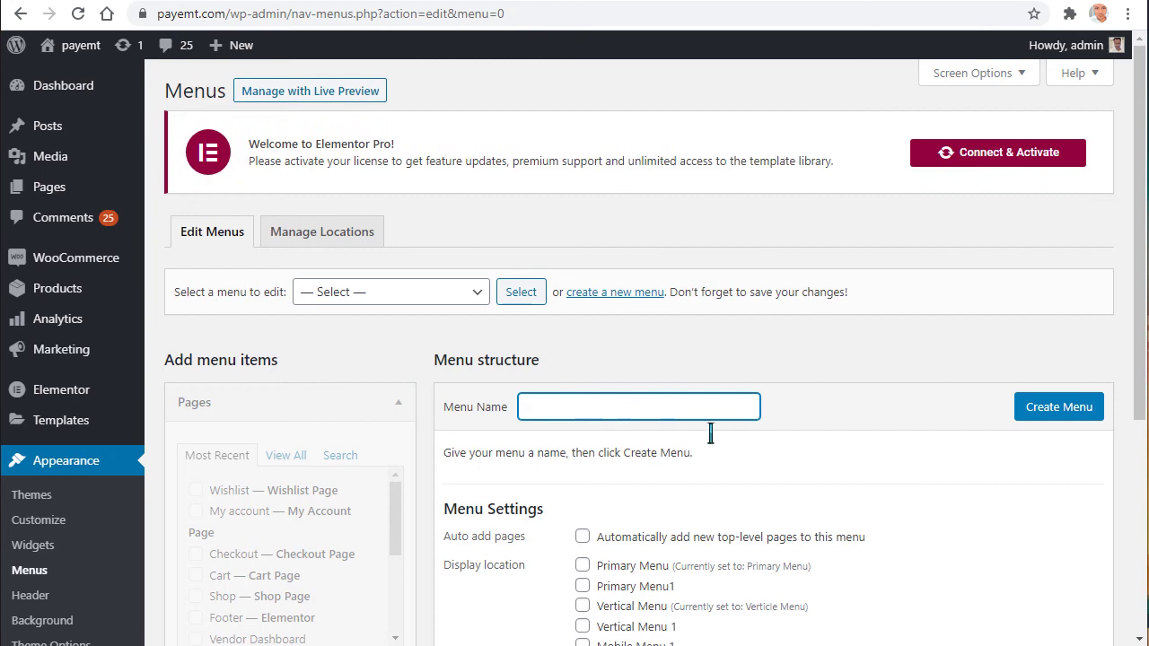
scroll(633, 425, down, 2)
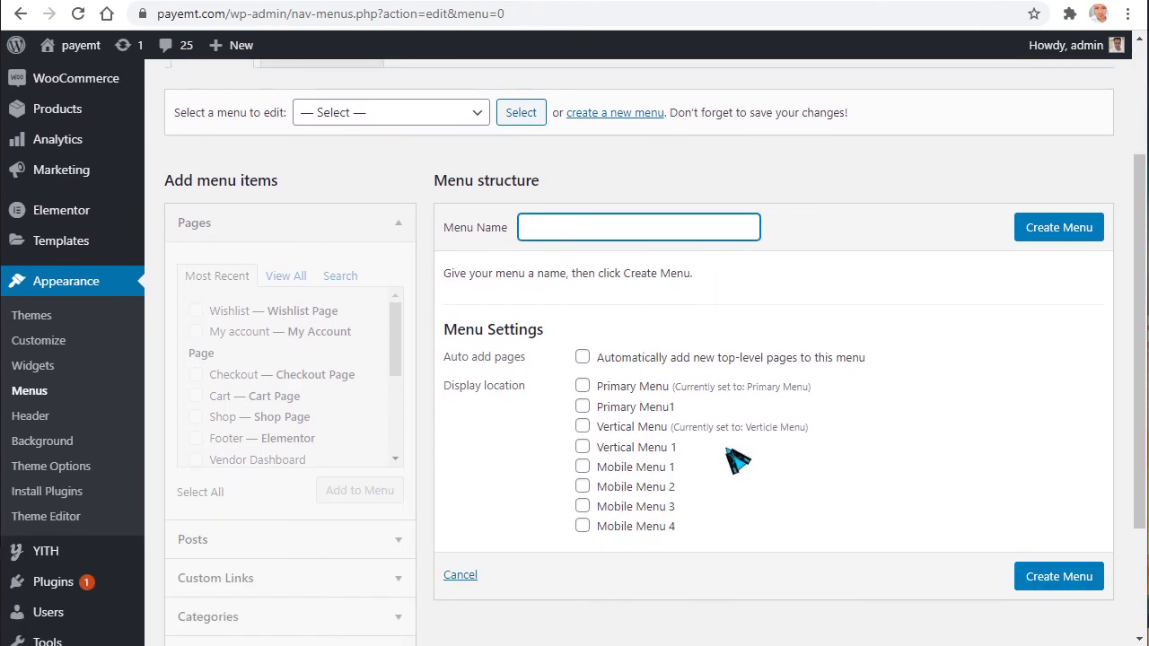
scroll(741, 460, up, 1)
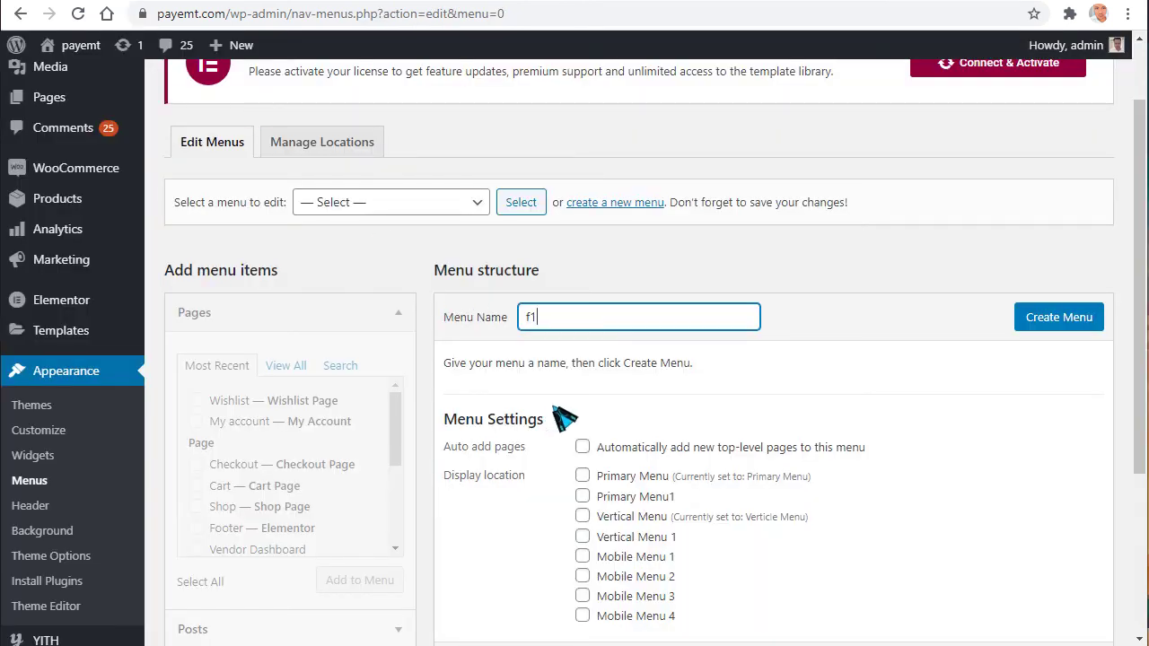
scroll(628, 386, down, 1)
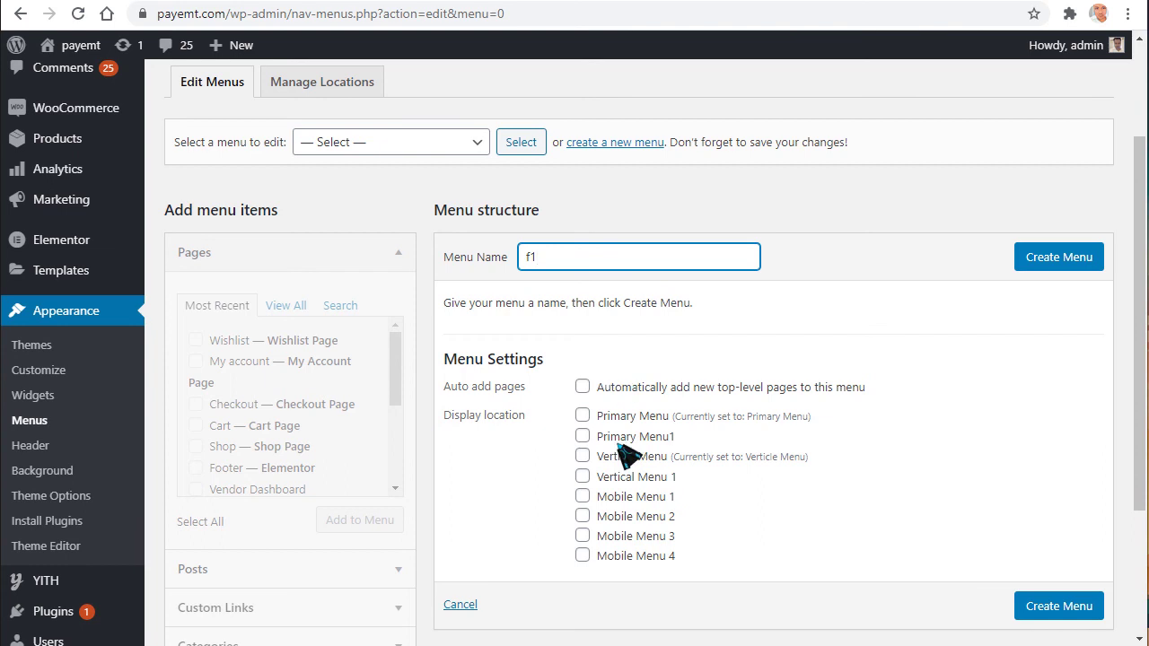
click(1059, 260)
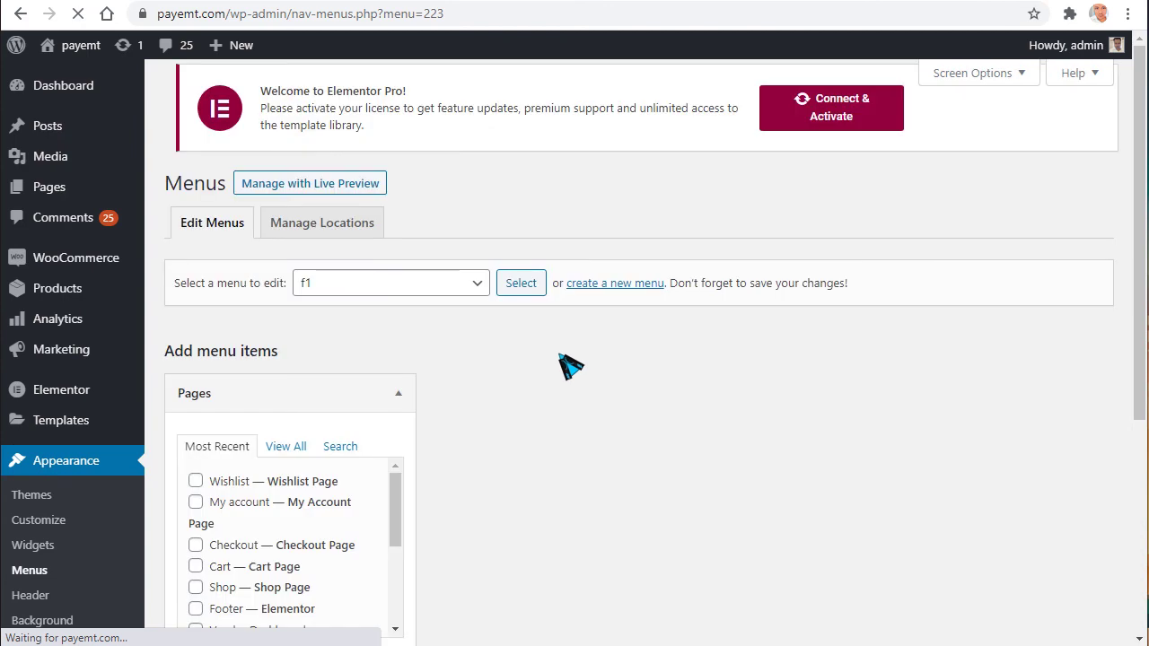
- Add the Hot Deals, Membership Plans, Multi-category Store 2, My account, Reports and Sport & Clothing pages to the f1 menu
scroll(569, 367, down, 2)
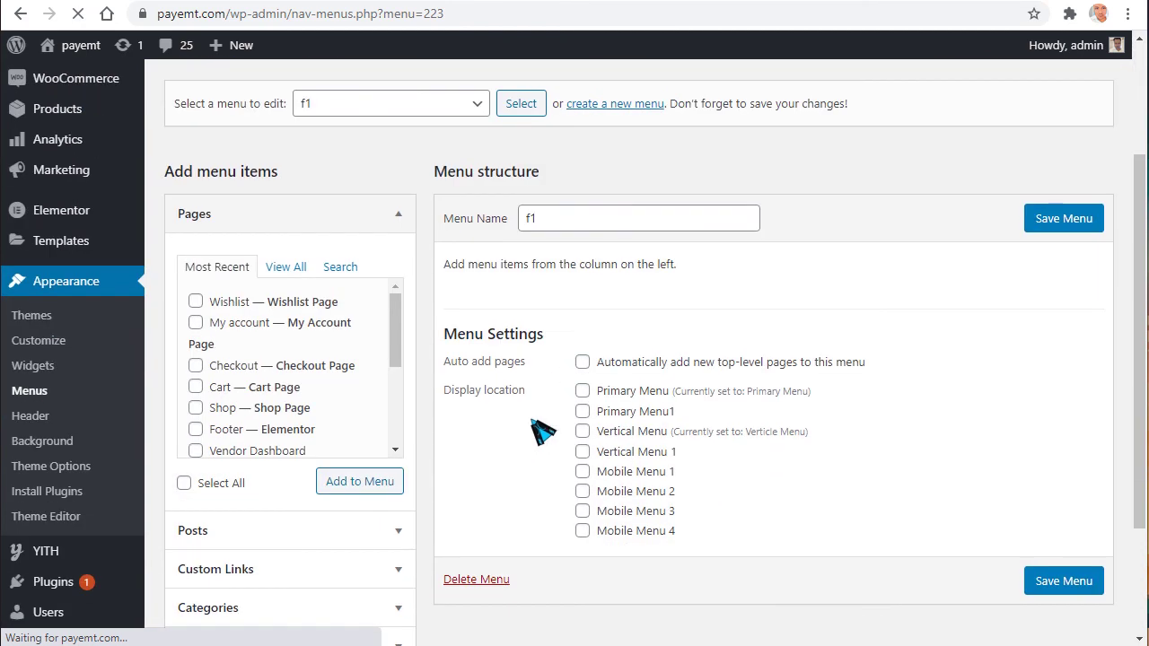
scroll(277, 595, down, 2)
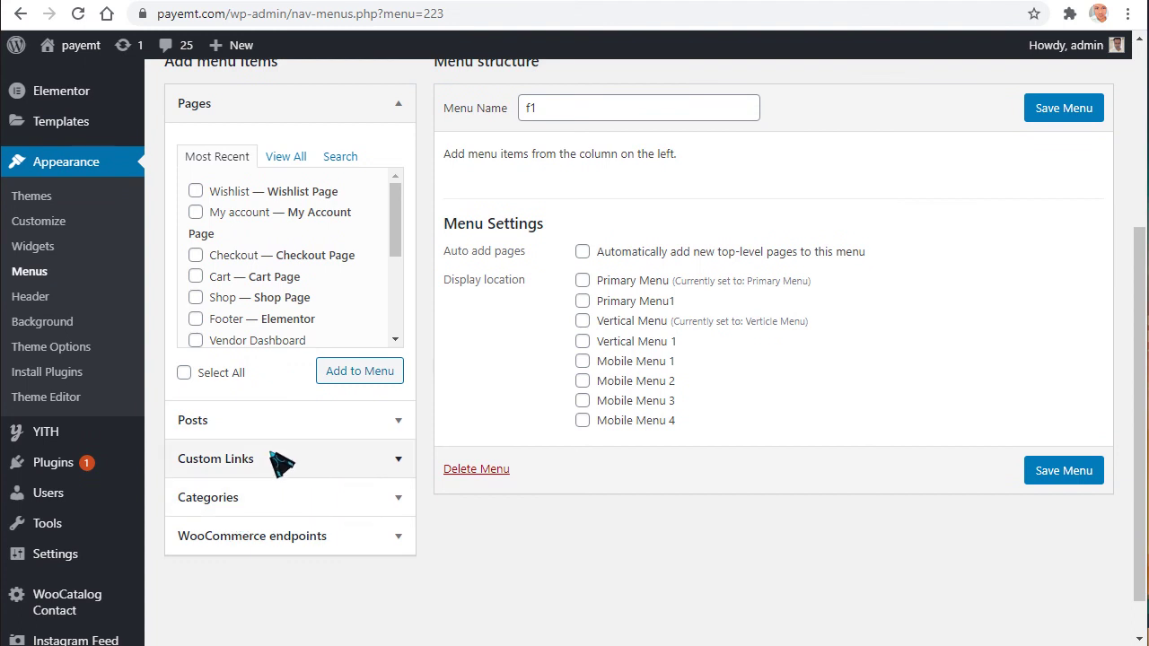
scroll(277, 462, up, 1)
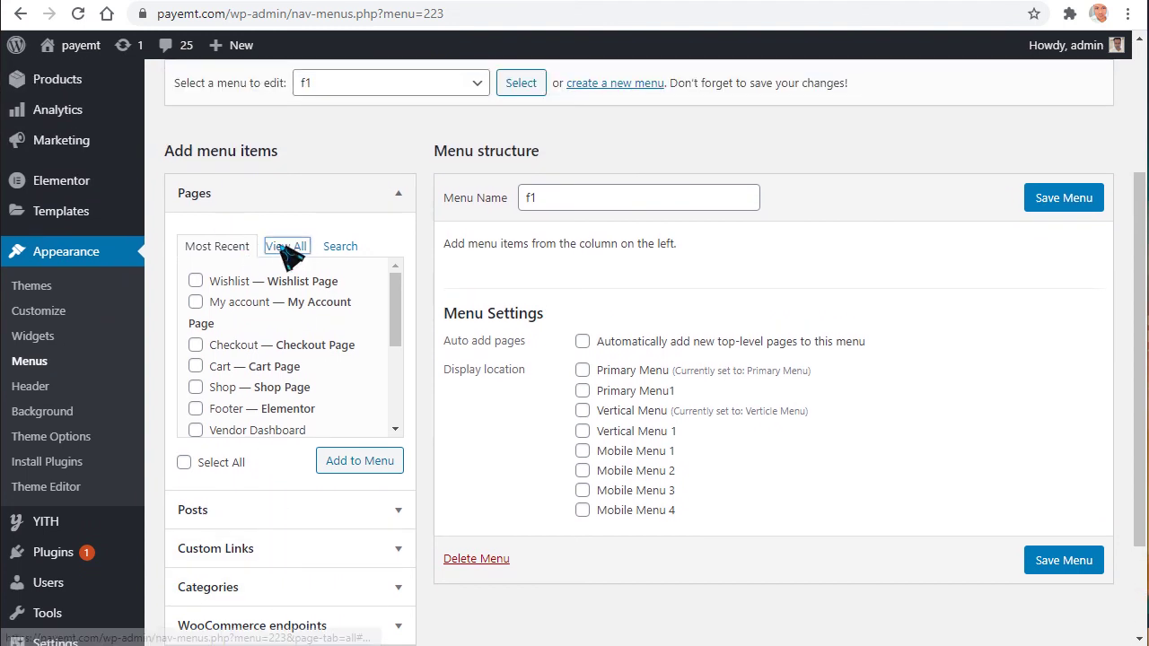
click(287, 246)
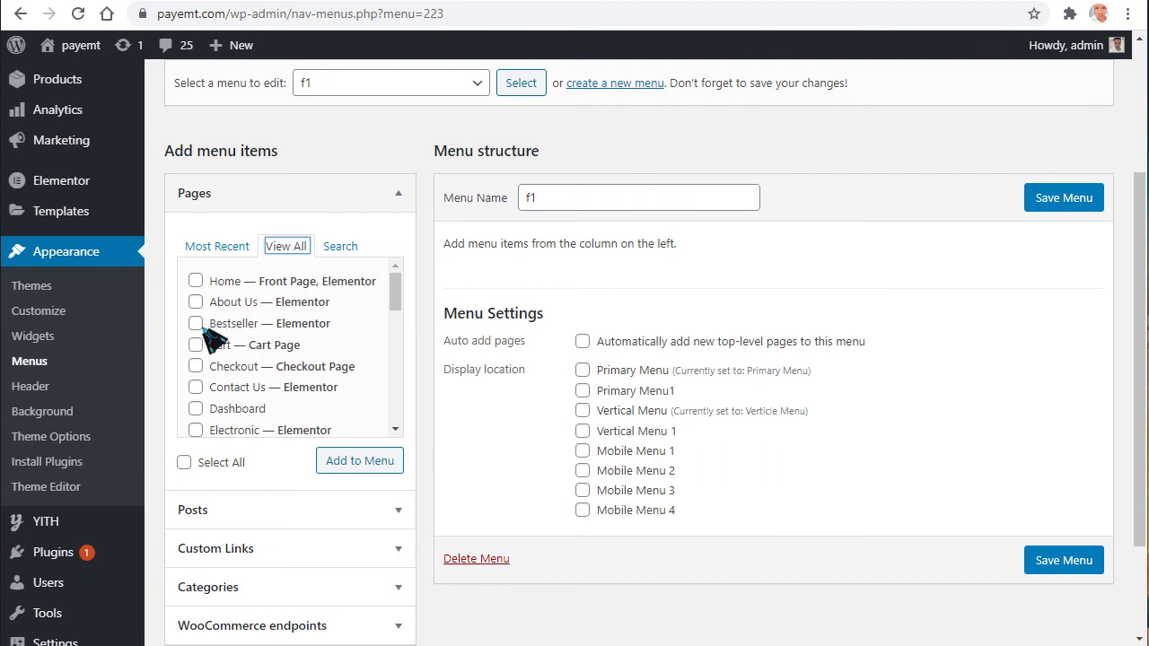
scroll(301, 365, down, 3)
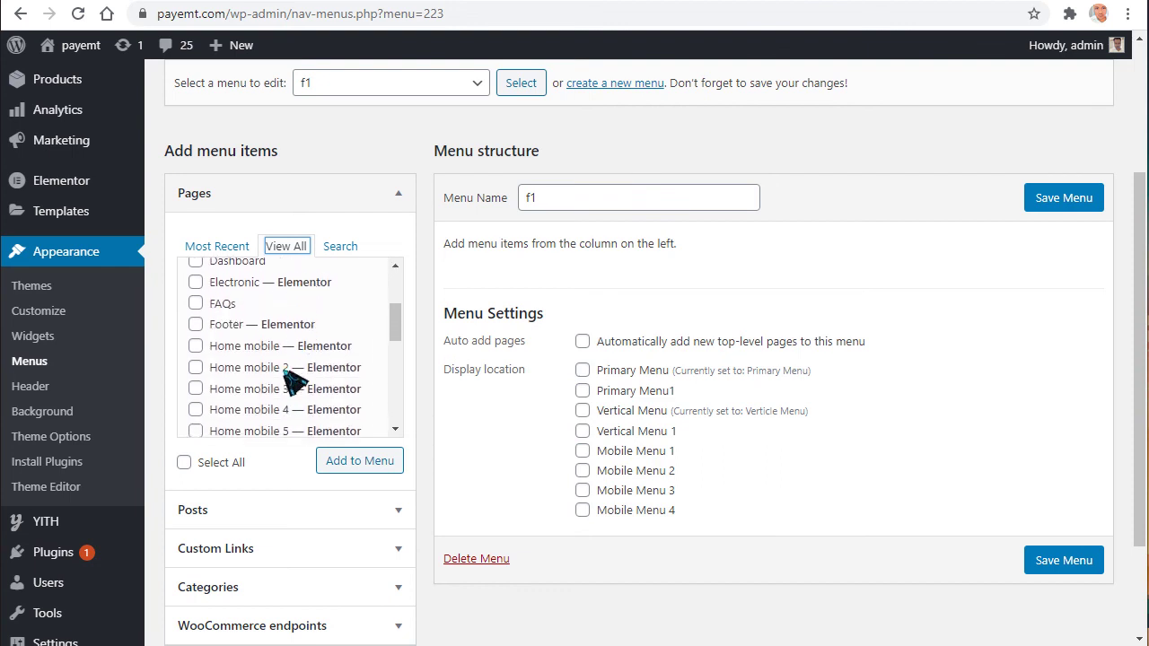
scroll(259, 363, down, 1)
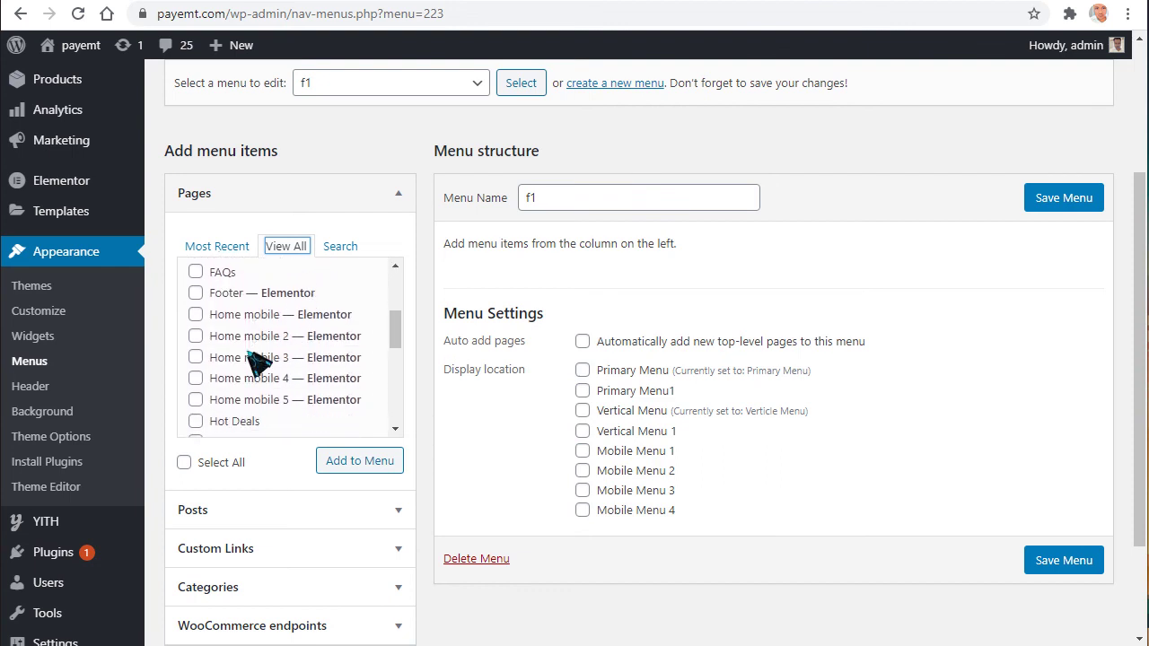
scroll(257, 360, down, 1)
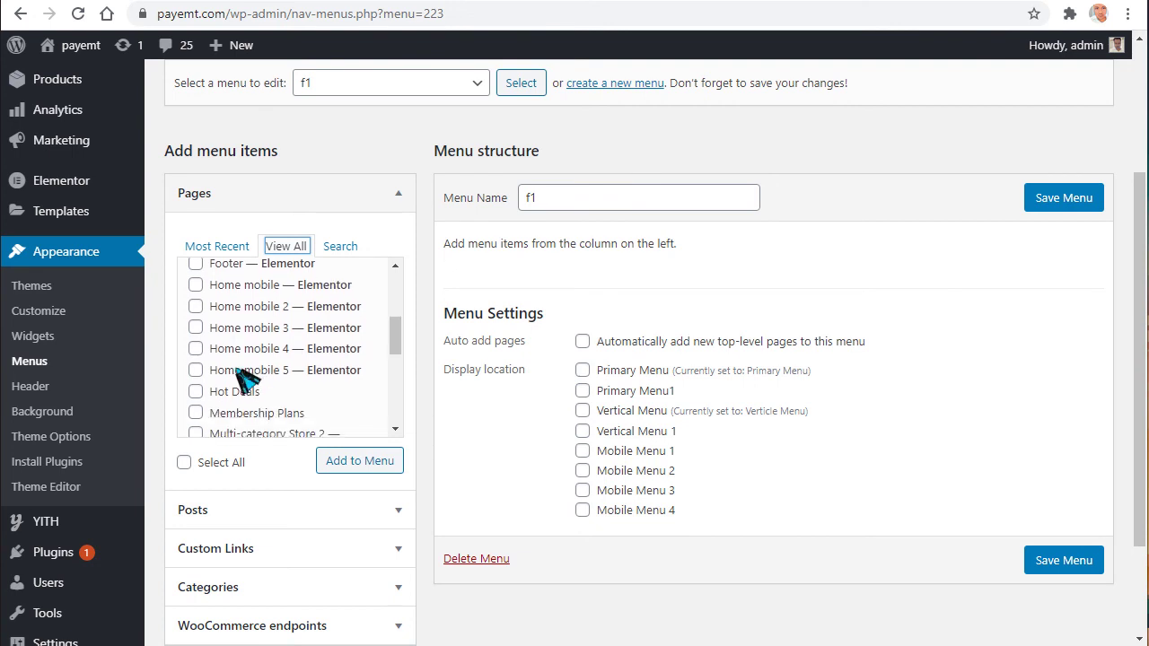
click(195, 414)
scroll(243, 399, down, 3)
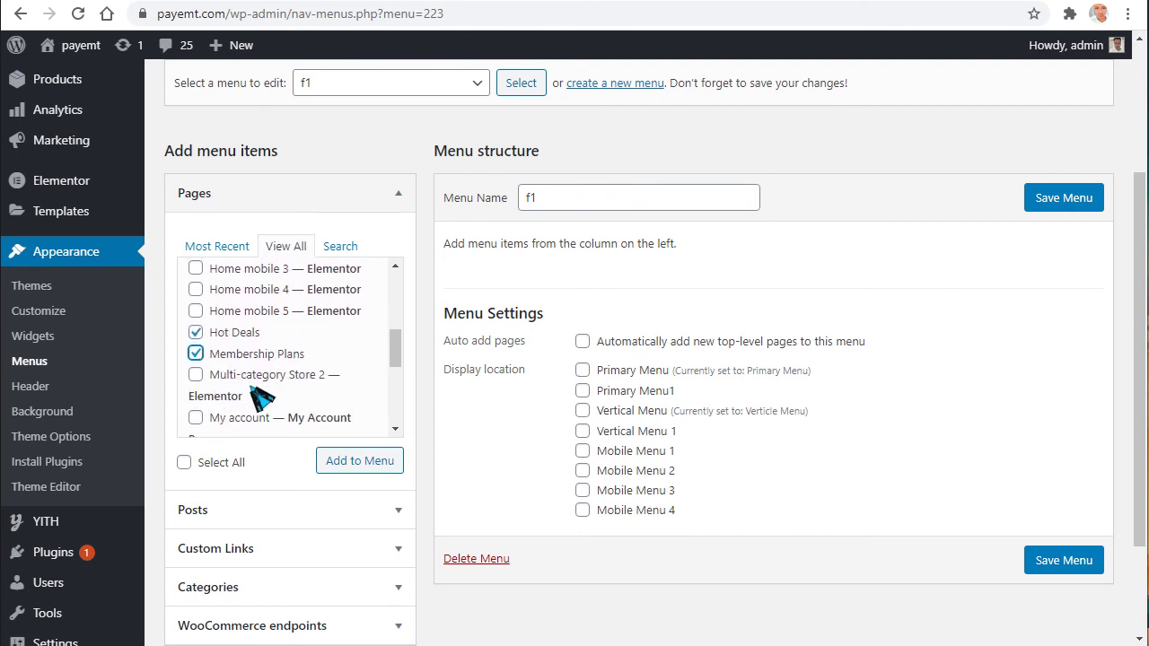
click(197, 373)
scroll(199, 359, down, 1)
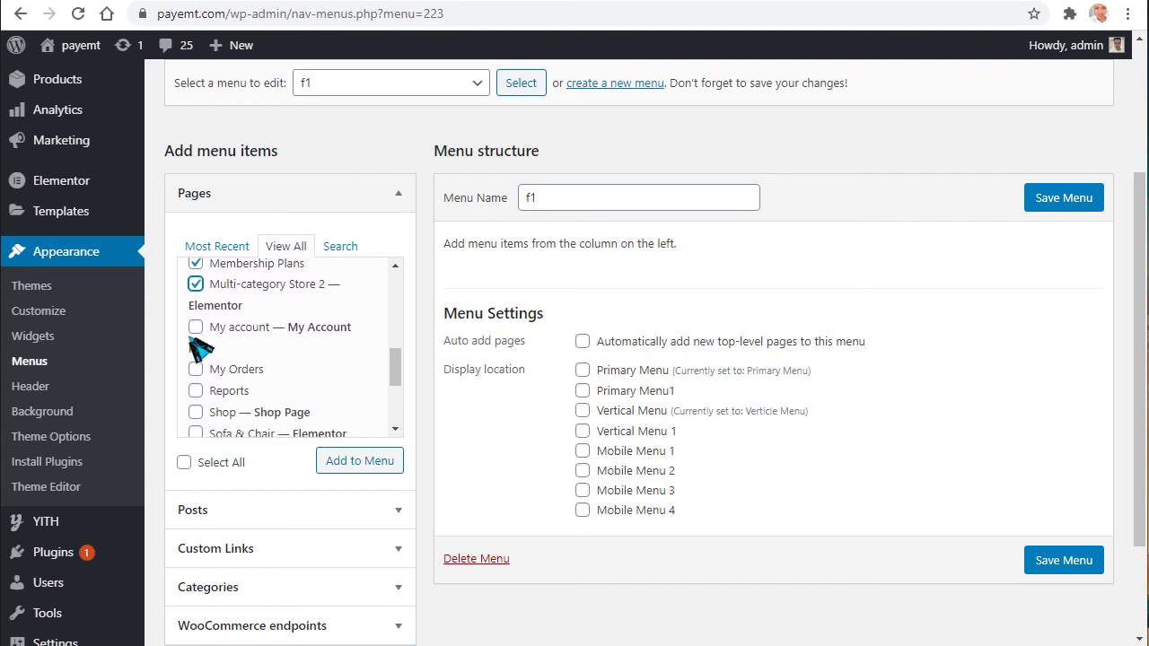
click(197, 329)
scroll(199, 405, down, 2)
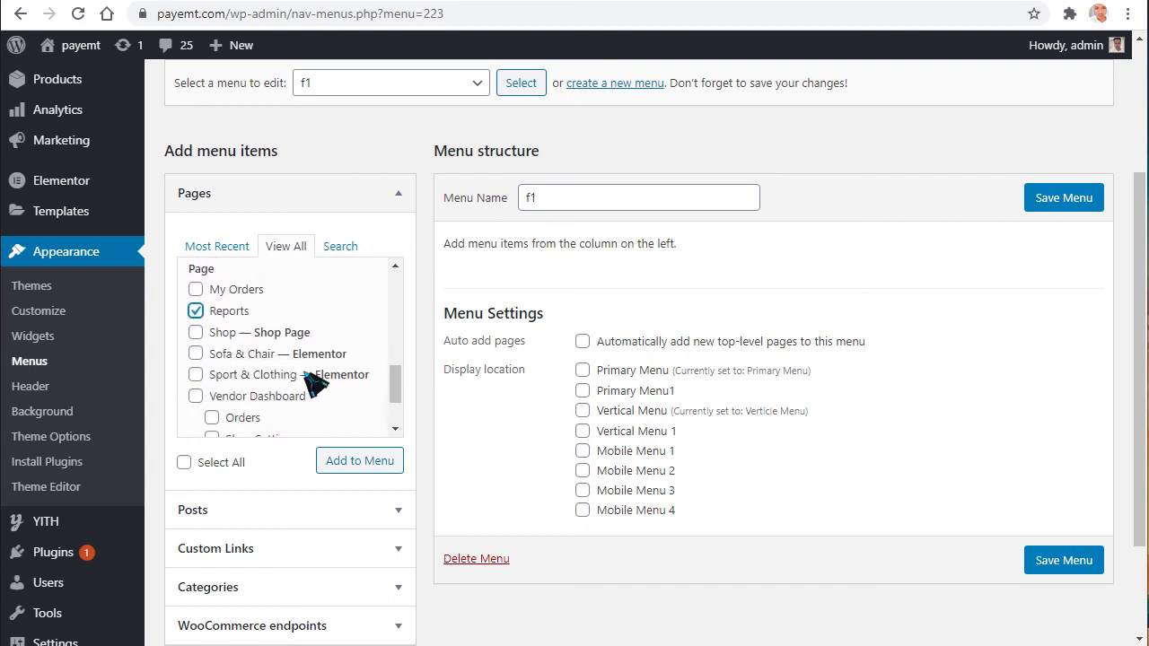
click(357, 471)
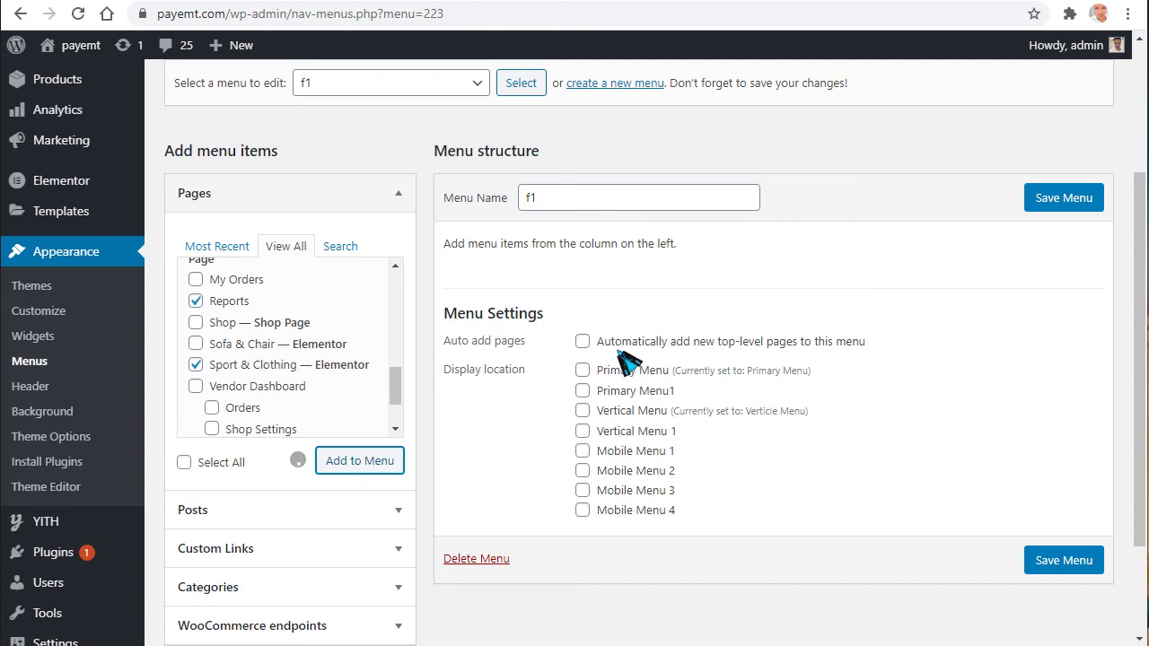
- Review the f1 menu structure and save the menu
scroll(574, 422, down, 1)
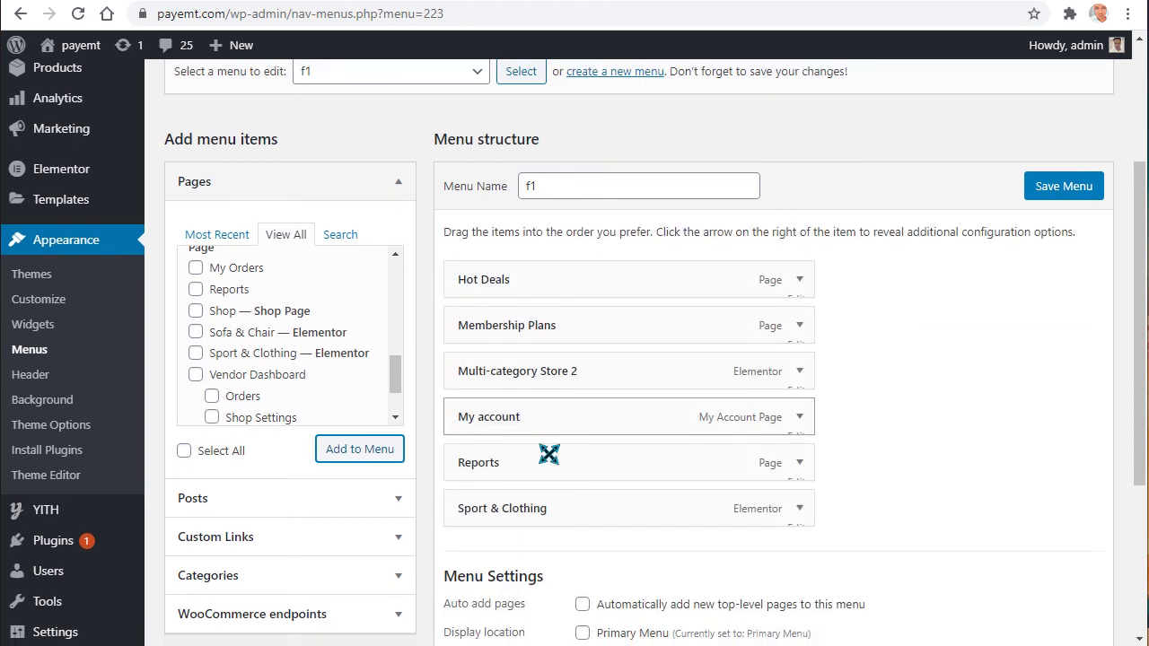
scroll(661, 512, down, 1)
scroll(1036, 318, up, 1)
click(1066, 144)
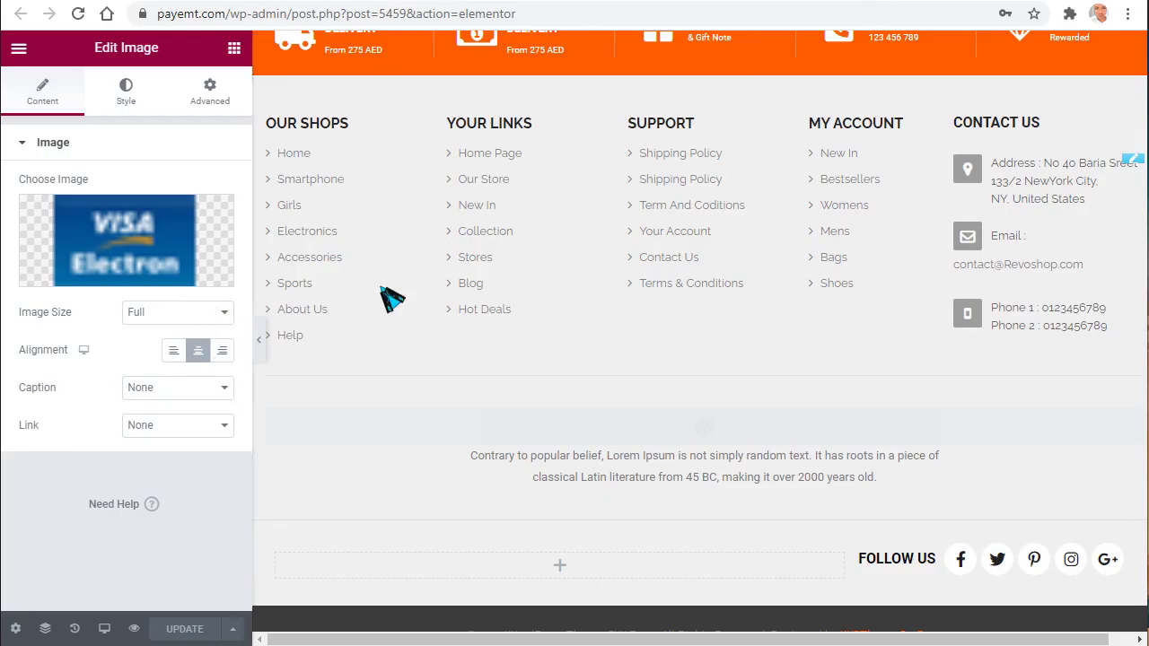
- In the Elementor page editor, set the footer's Our Shops navigation widget to use the f1 menu
click(409, 130)
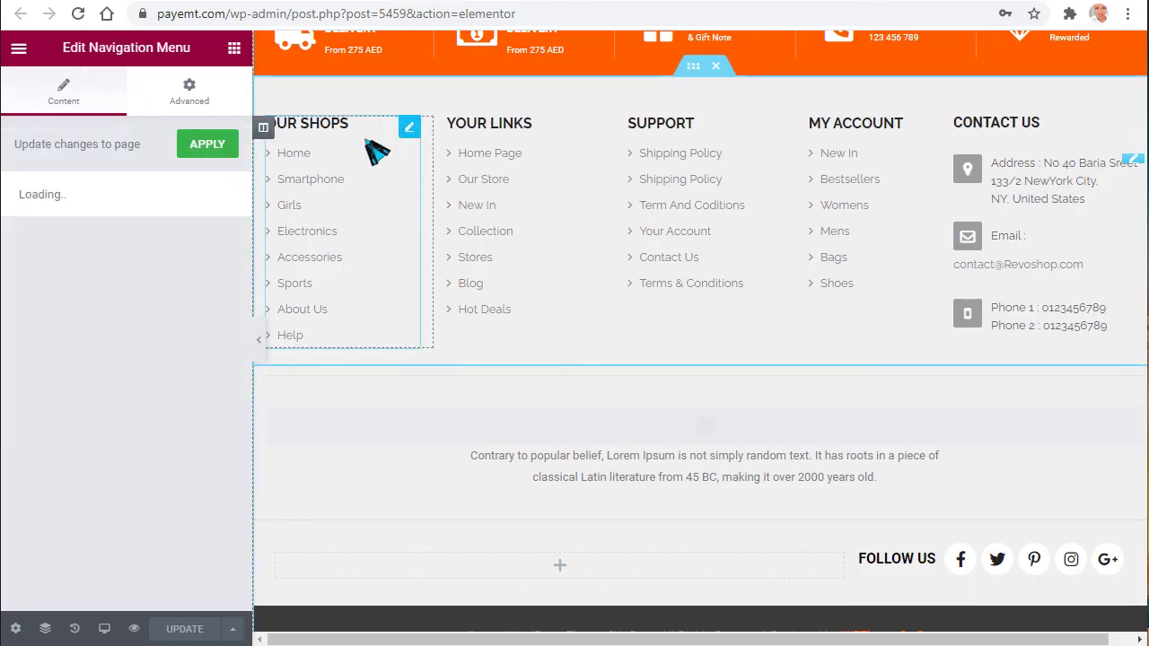
click(121, 283)
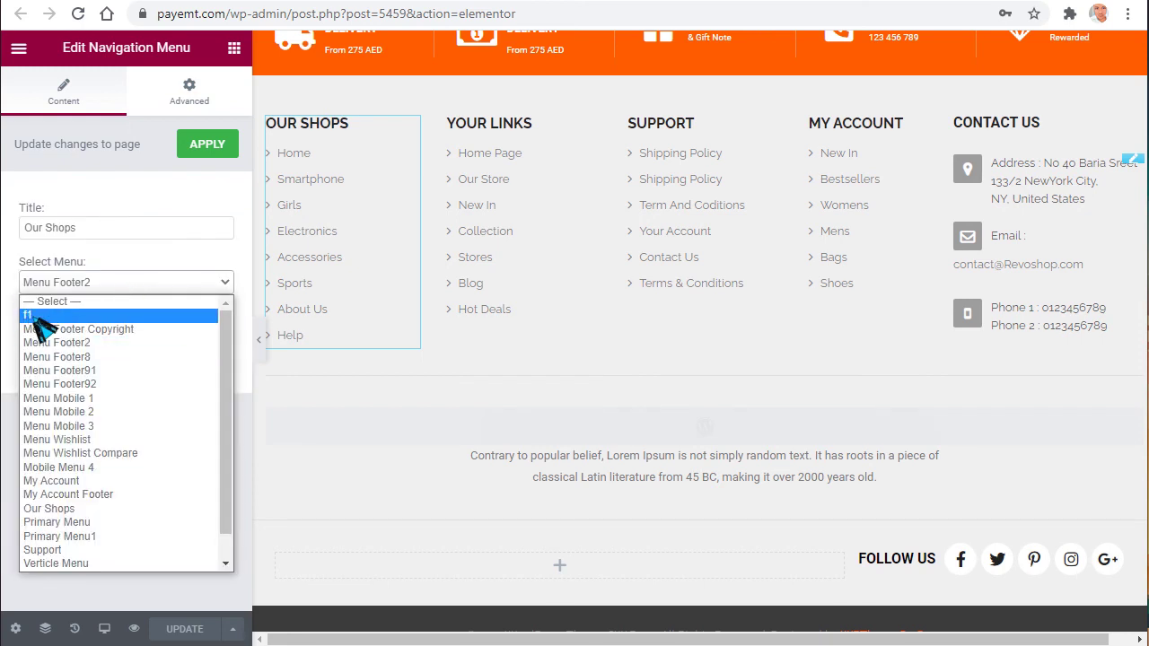
click(33, 315)
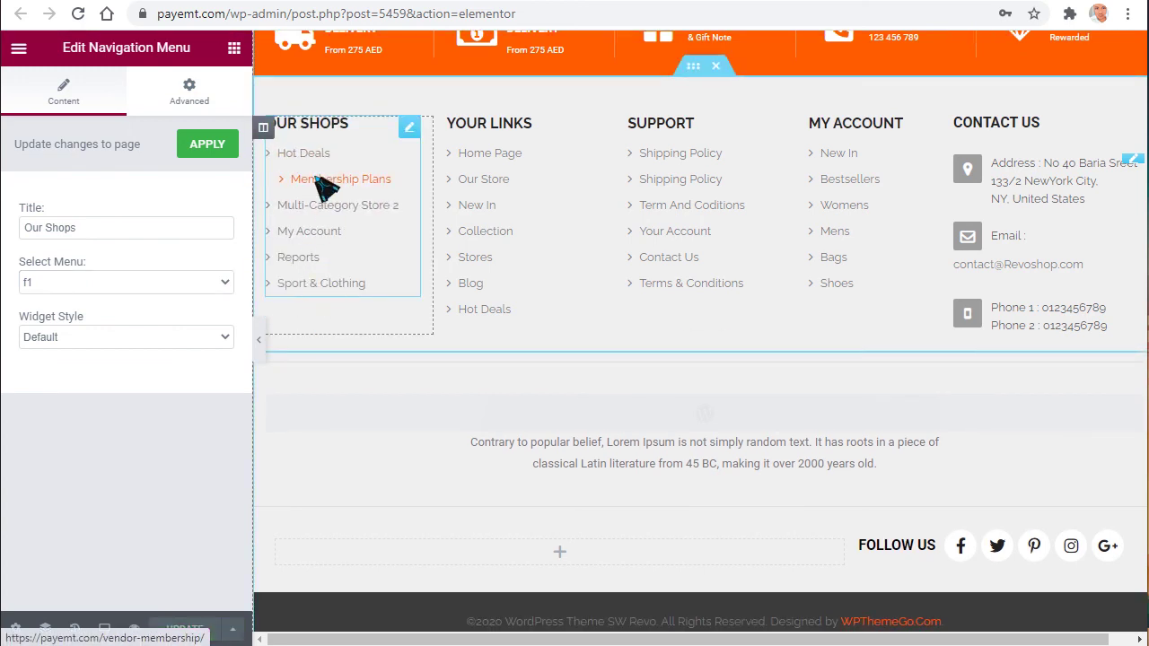
- Open the page header for editing and select the Join Free link address in the welcome message's custom HTML
scroll(880, 334, up, 10)
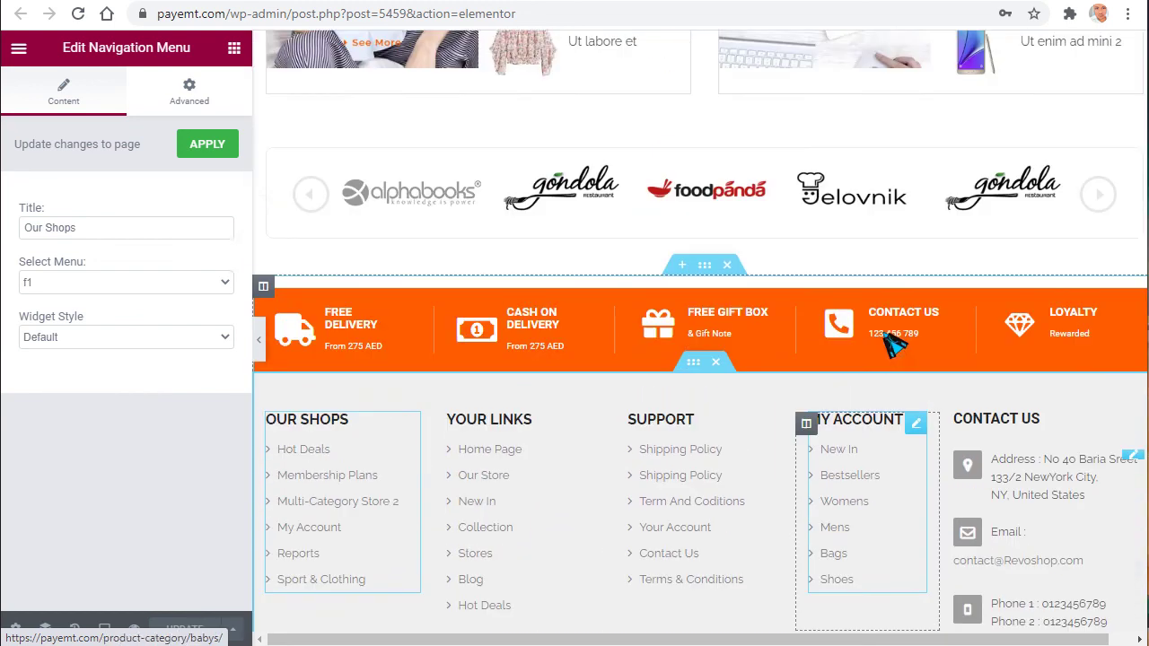
scroll(889, 342, up, 20)
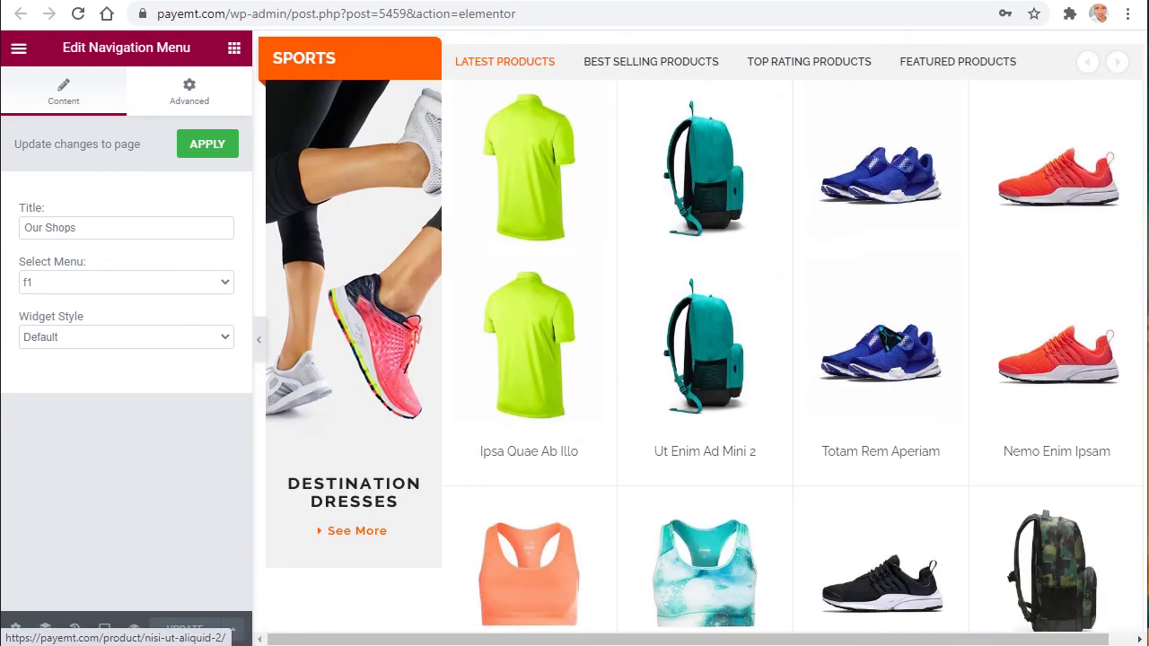
scroll(888, 338, up, 20)
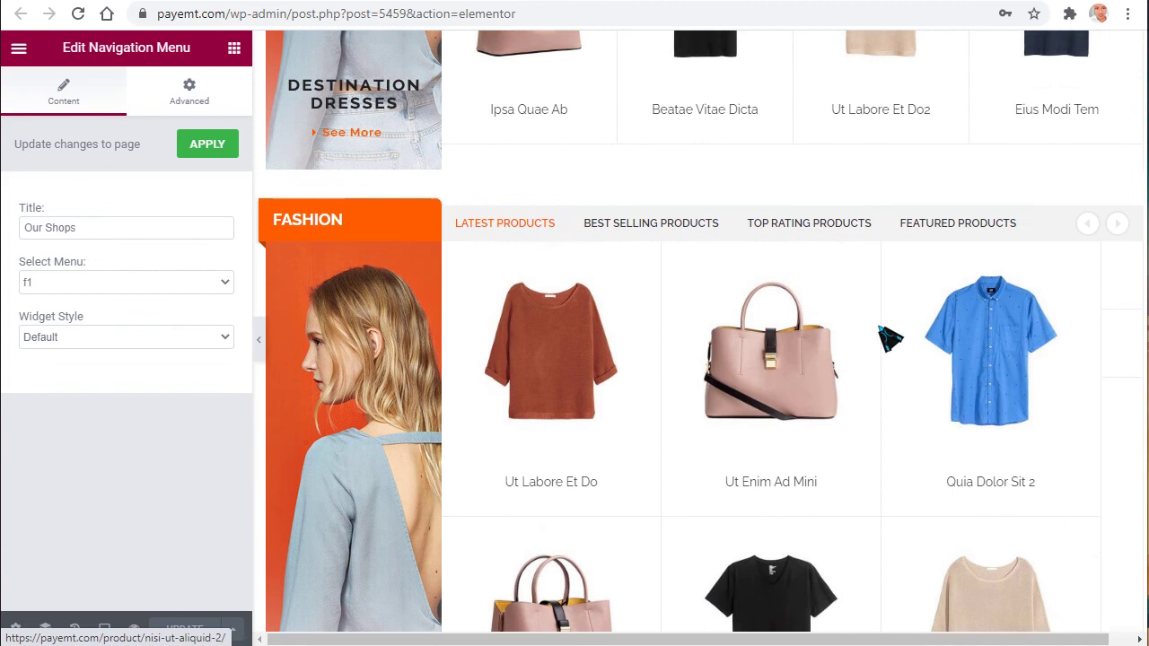
scroll(889, 338, up, 20)
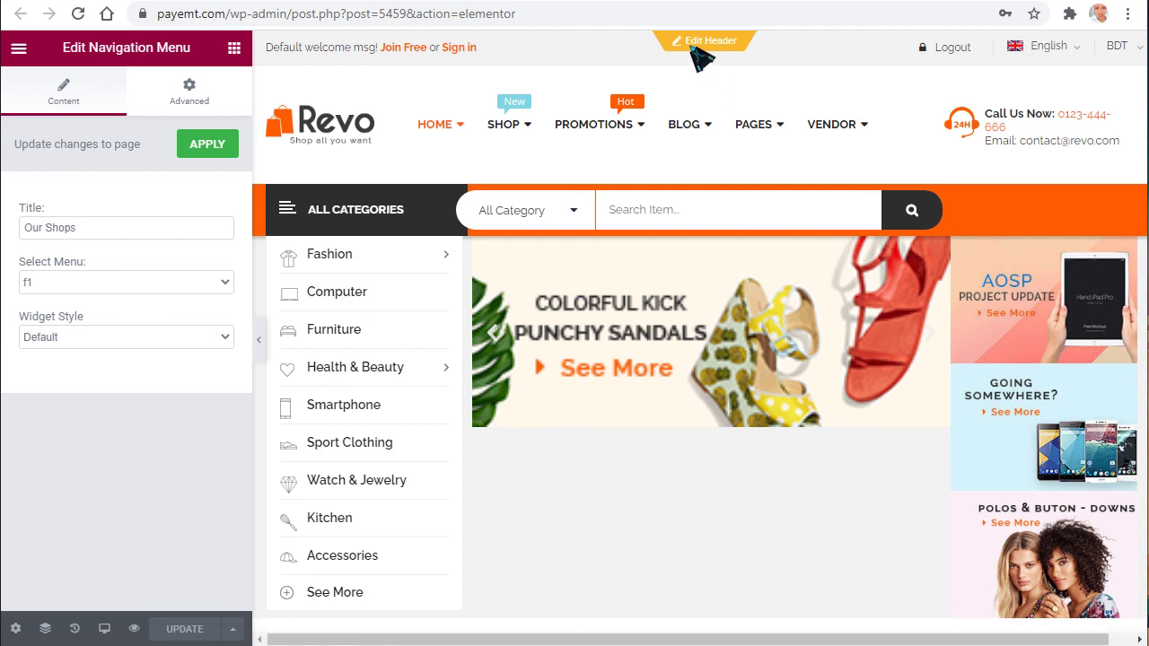
click(709, 42)
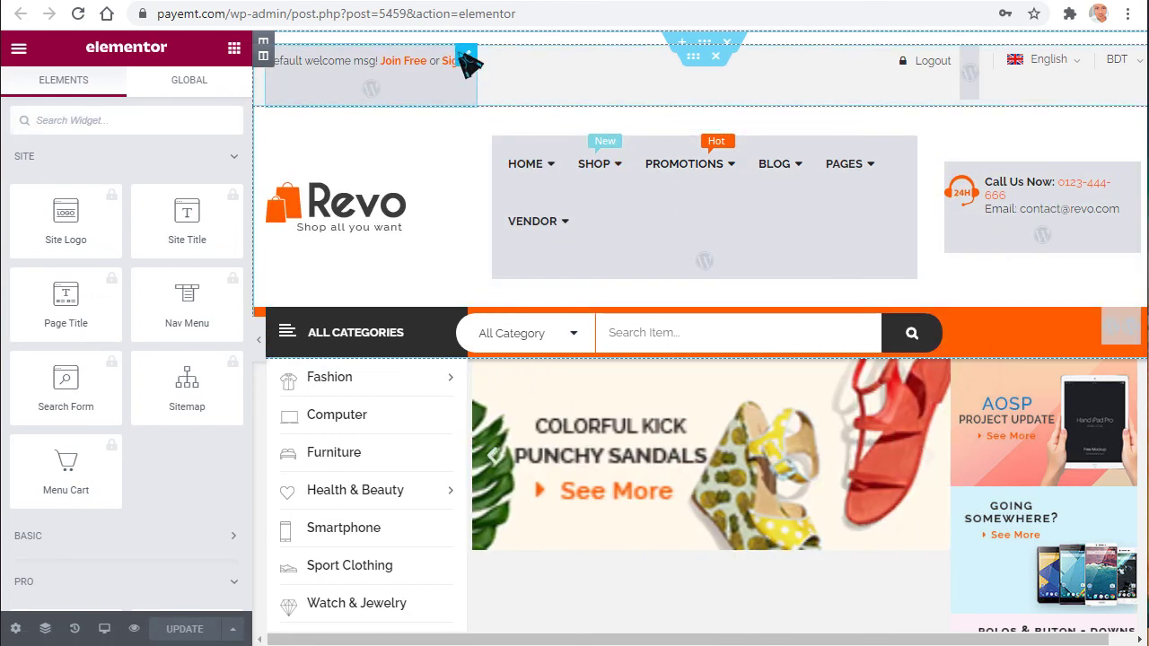
click(467, 58)
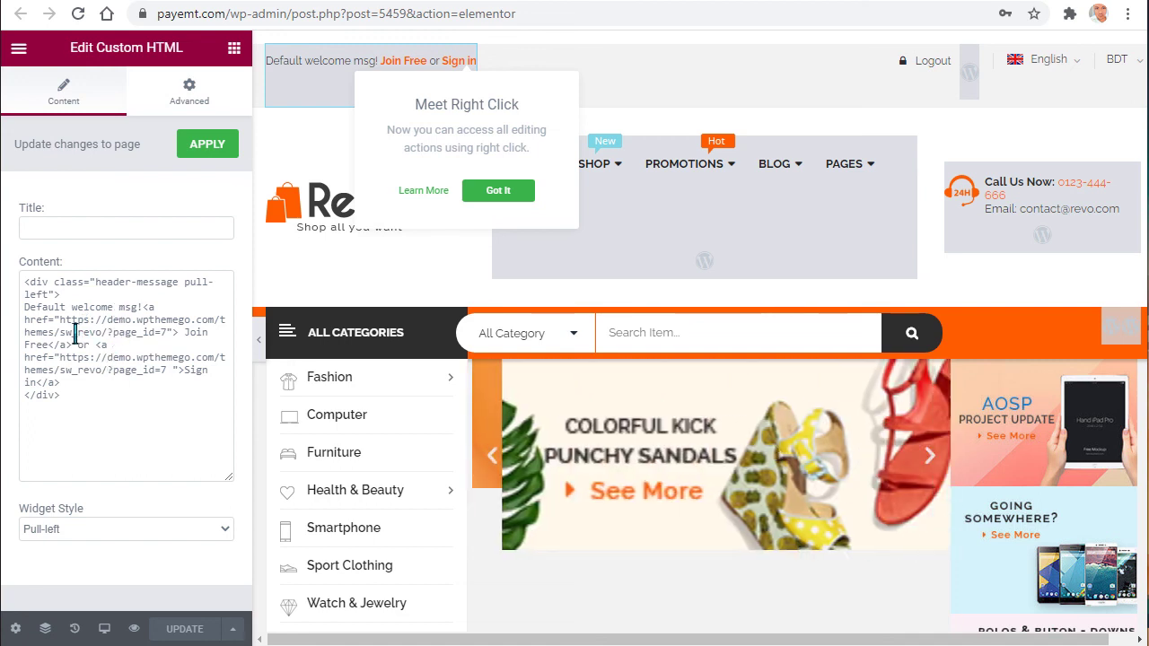
drag(61, 320, 167, 334)
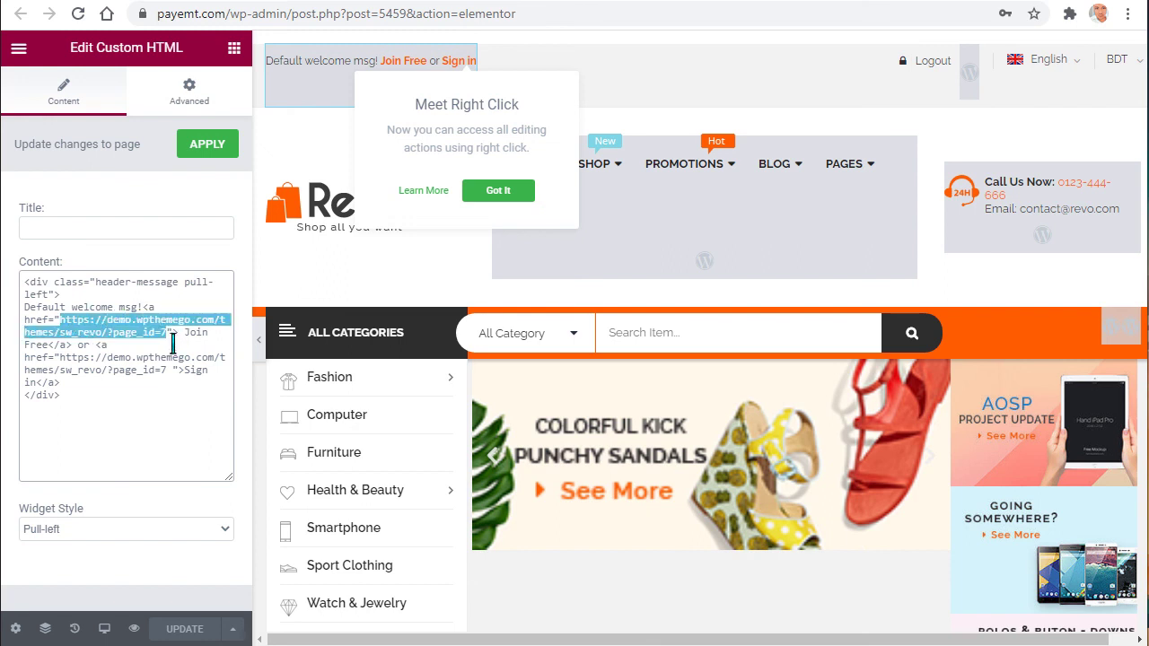
- Switch back to the WordPress admin and open the list of all pages
click(159, 4)
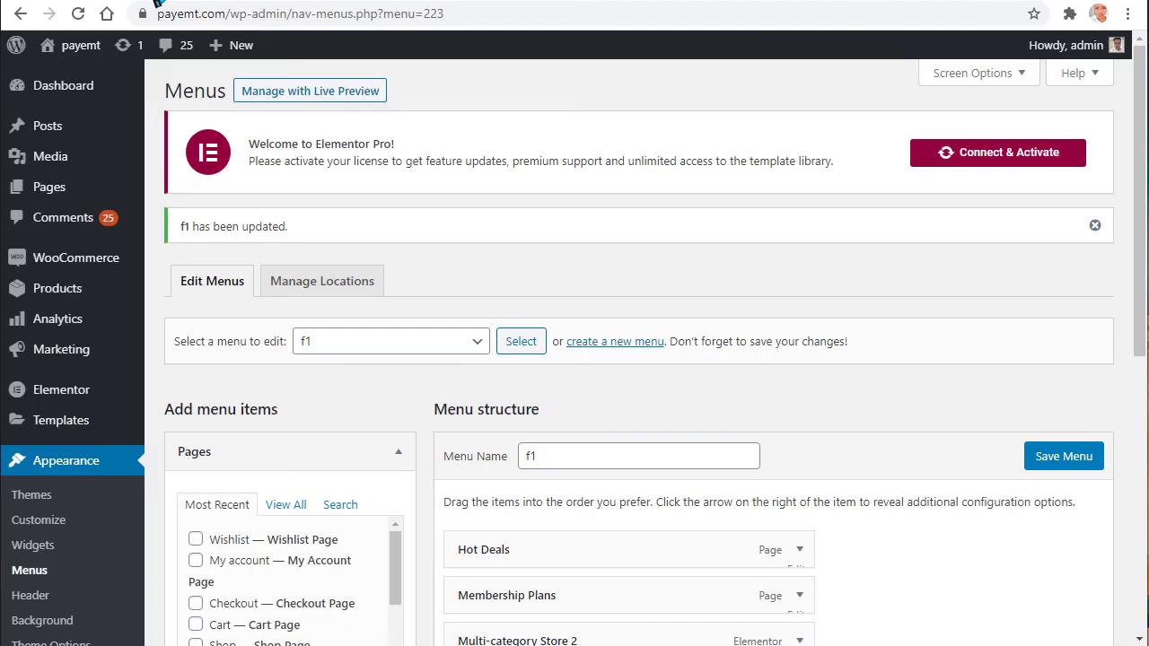
mouse_move(60, 199)
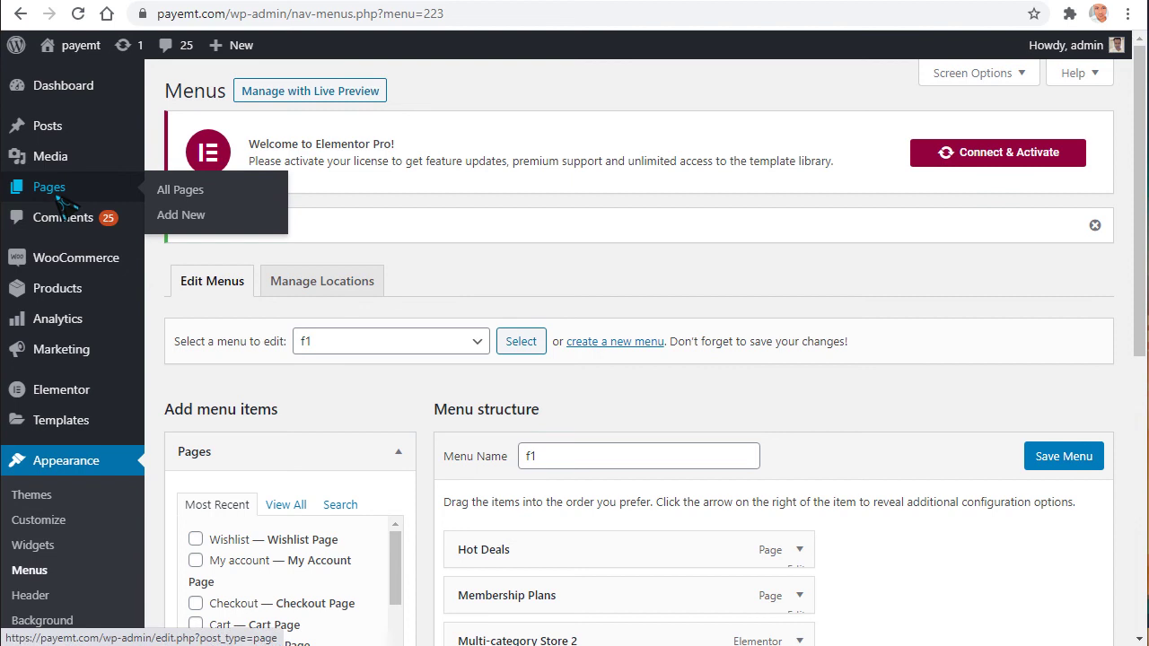
click(63, 203)
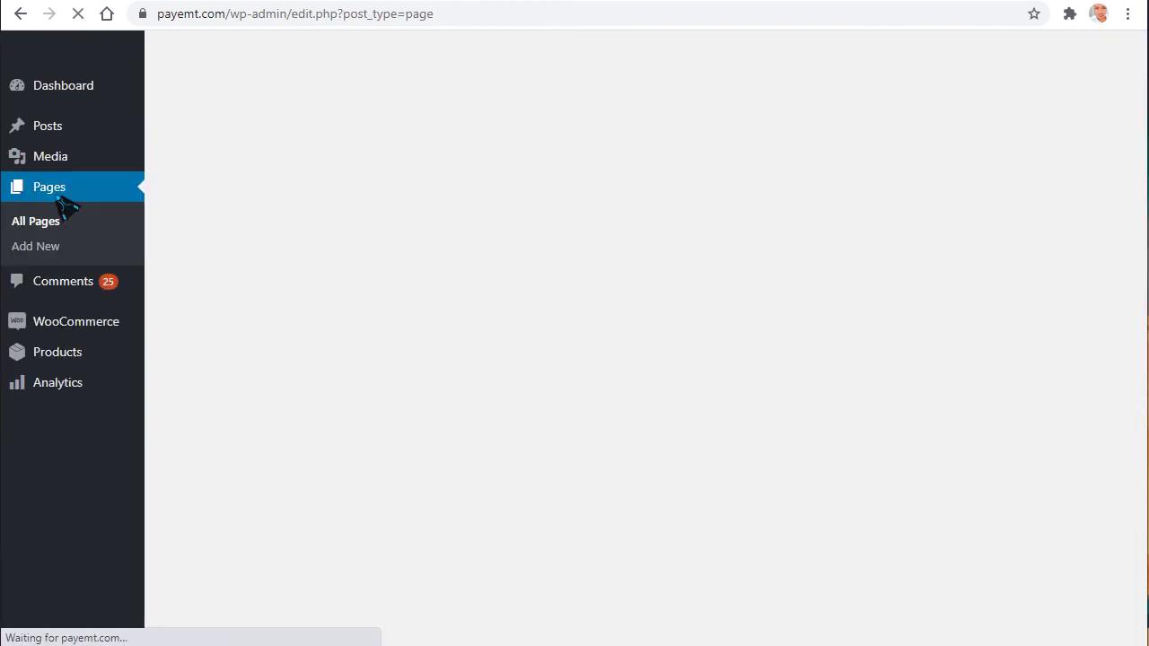
- Copy the My account page's link address from the pages list and paste it over the Join Free address in the header welcome message HTML
scroll(439, 332, down, 2)
scroll(451, 354, down, 8)
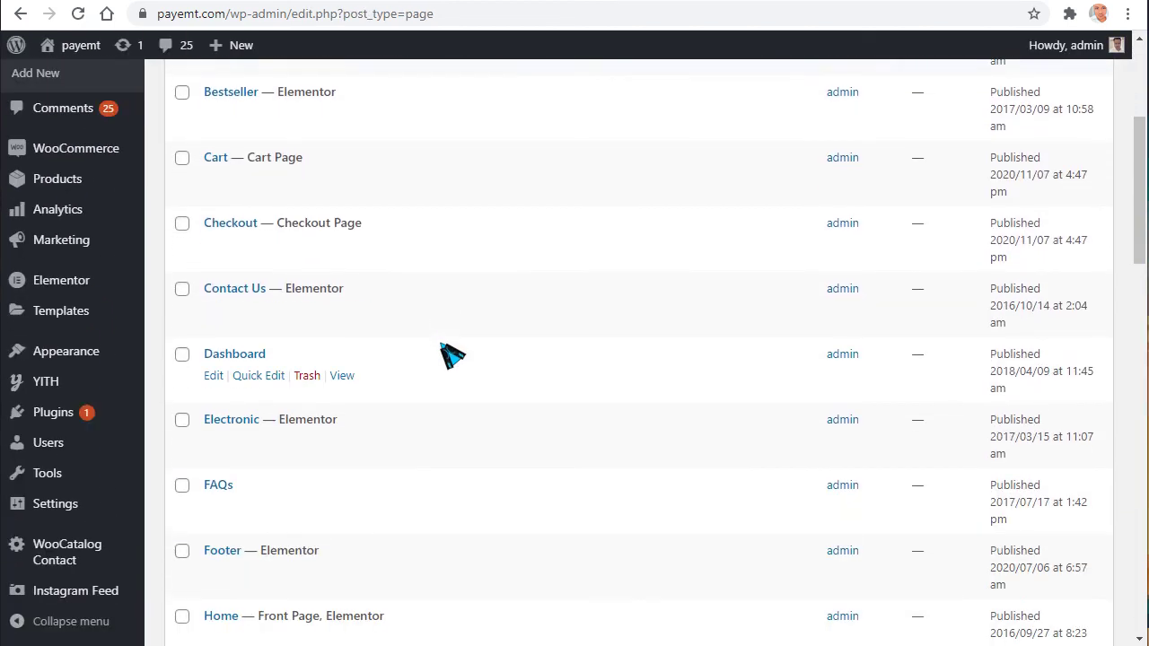
scroll(457, 352, down, 3)
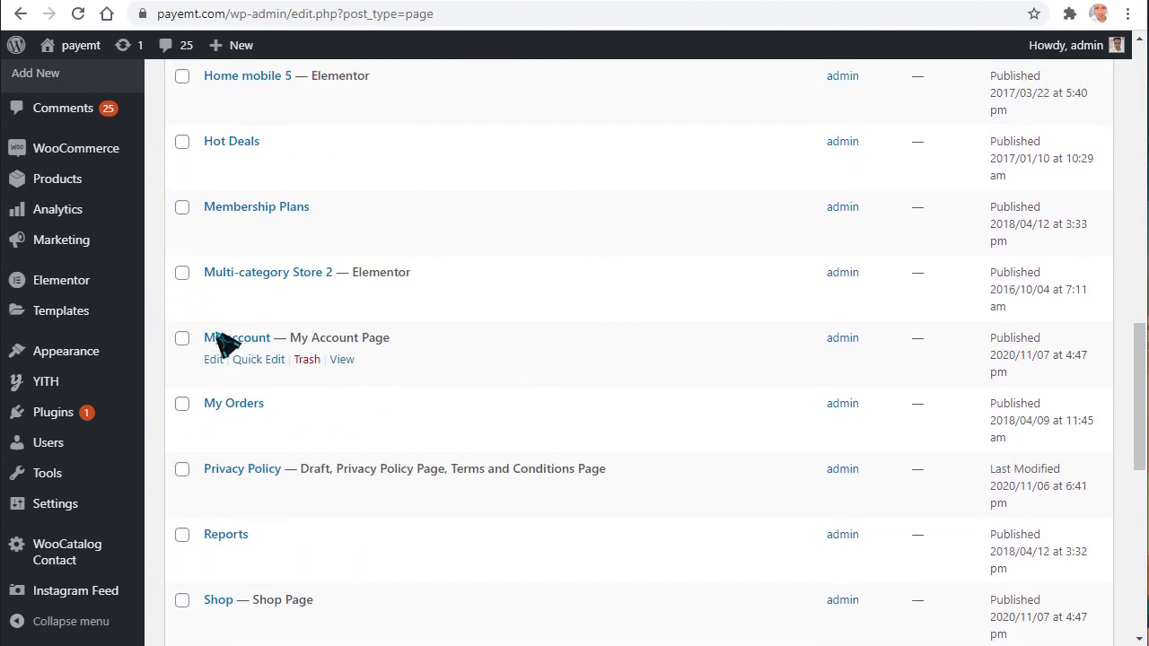
right_click(341, 360)
click(453, 466)
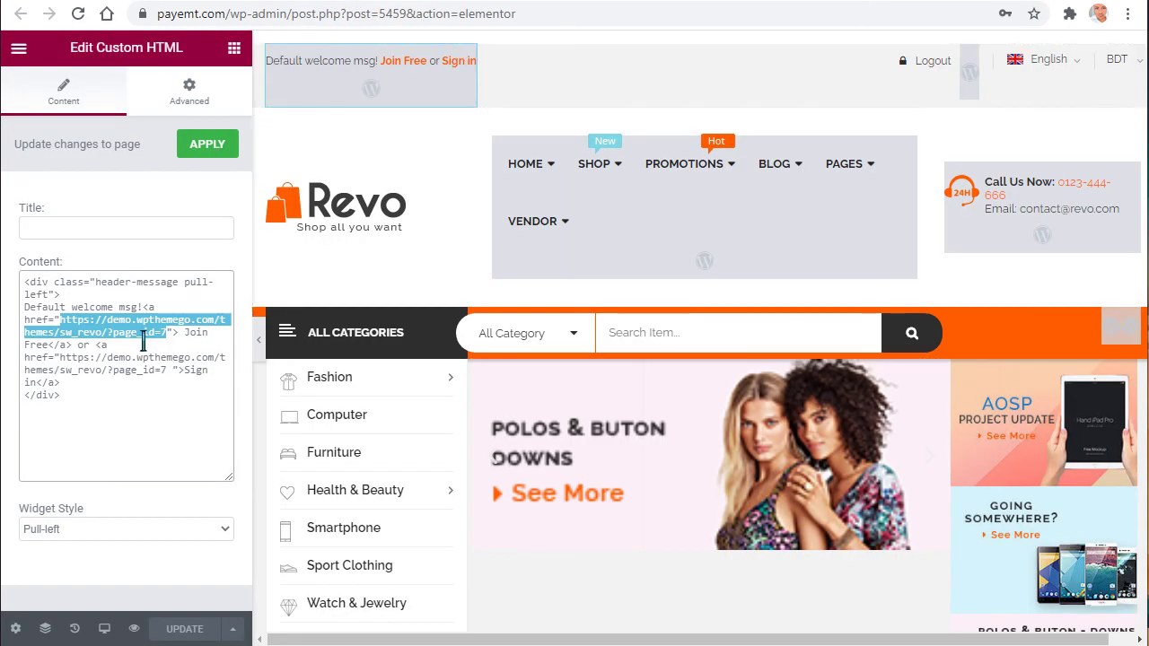
right_click(144, 341)
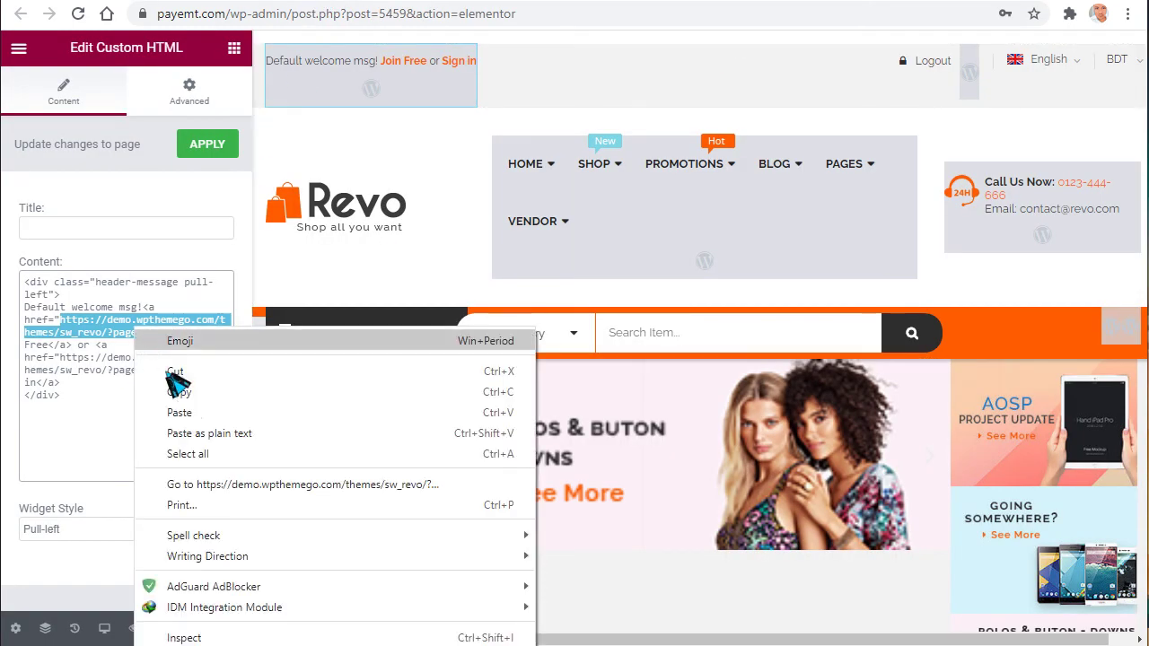
click(184, 412)
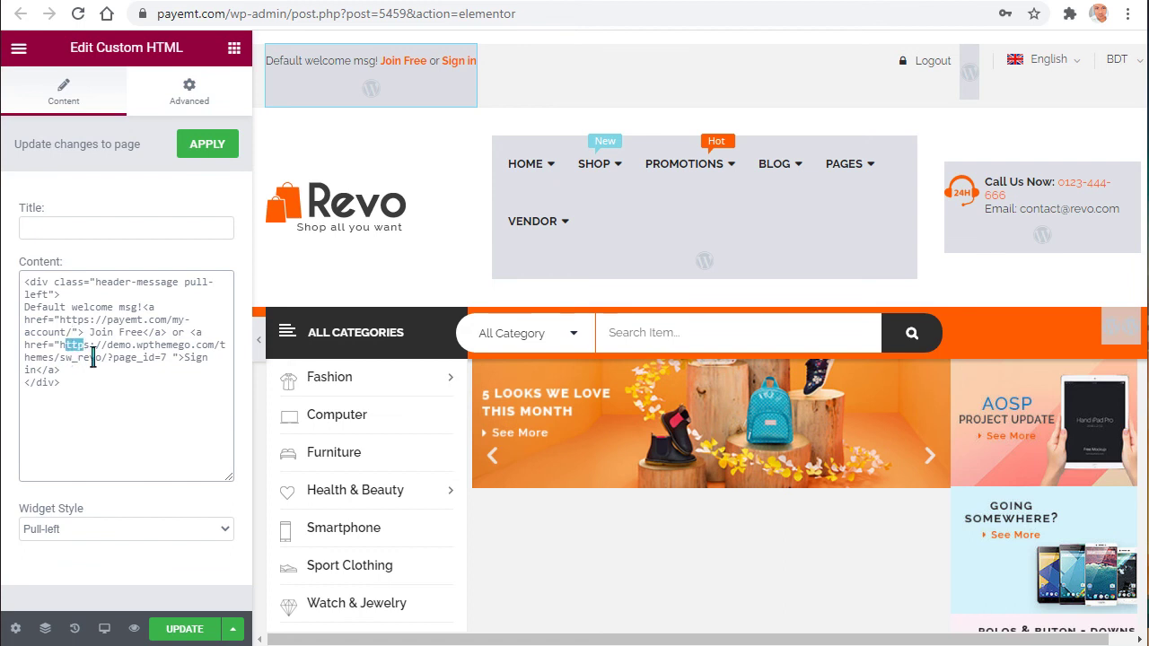
drag(161, 362, 172, 368)
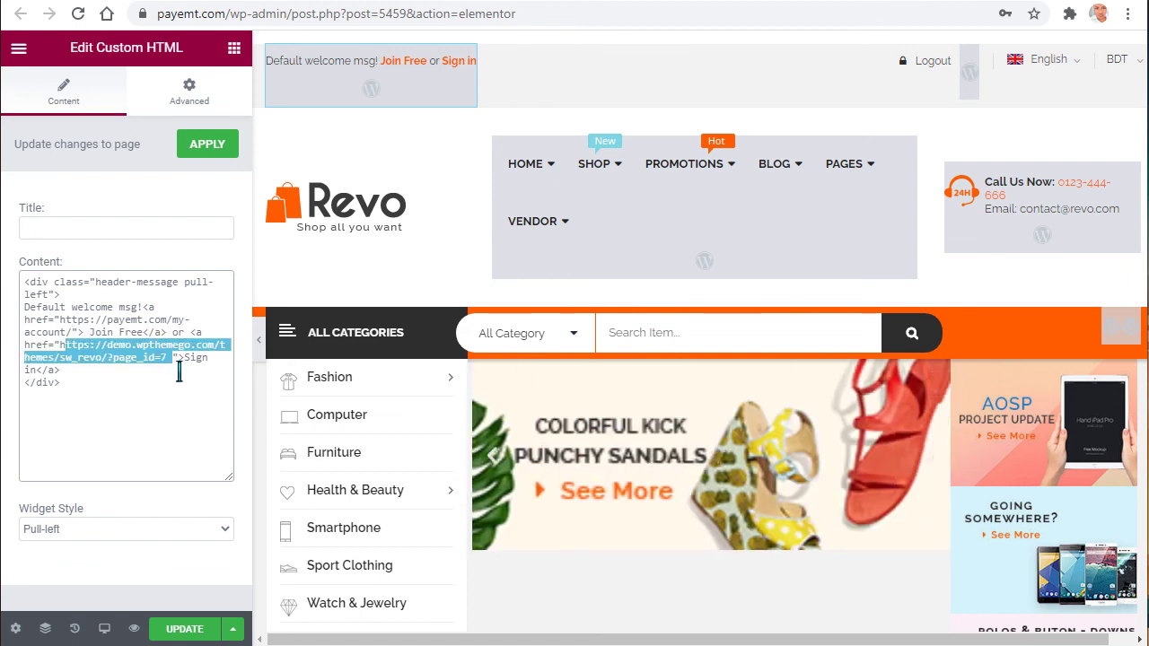
click(180, 375)
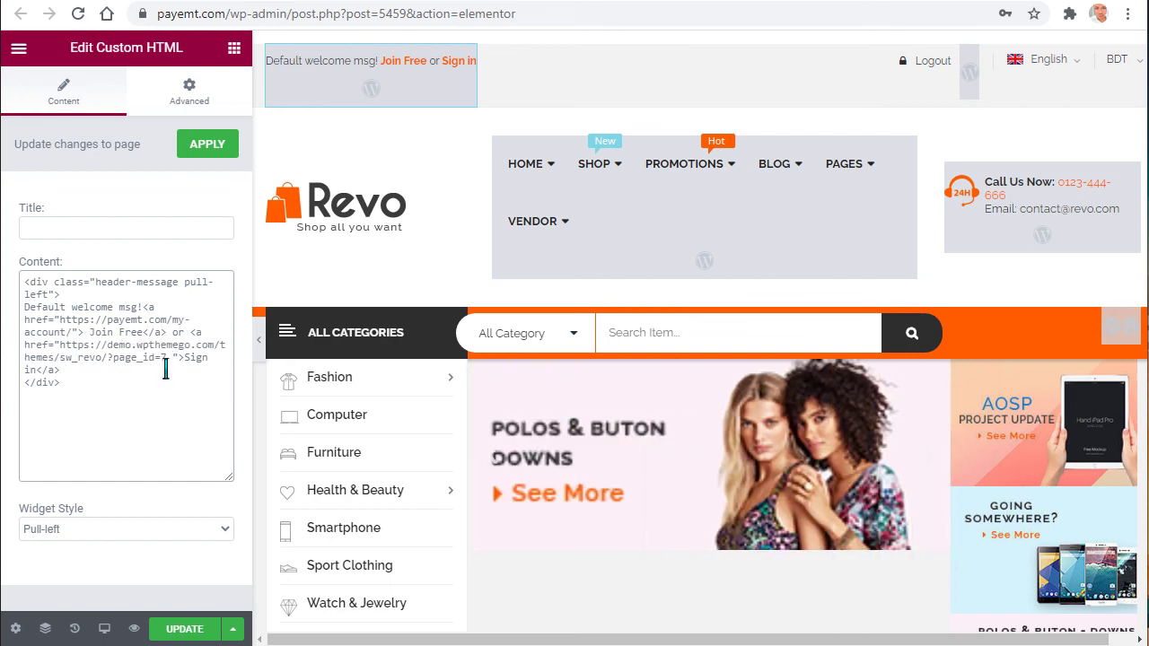
drag(171, 358, 86, 357)
right_click(108, 359)
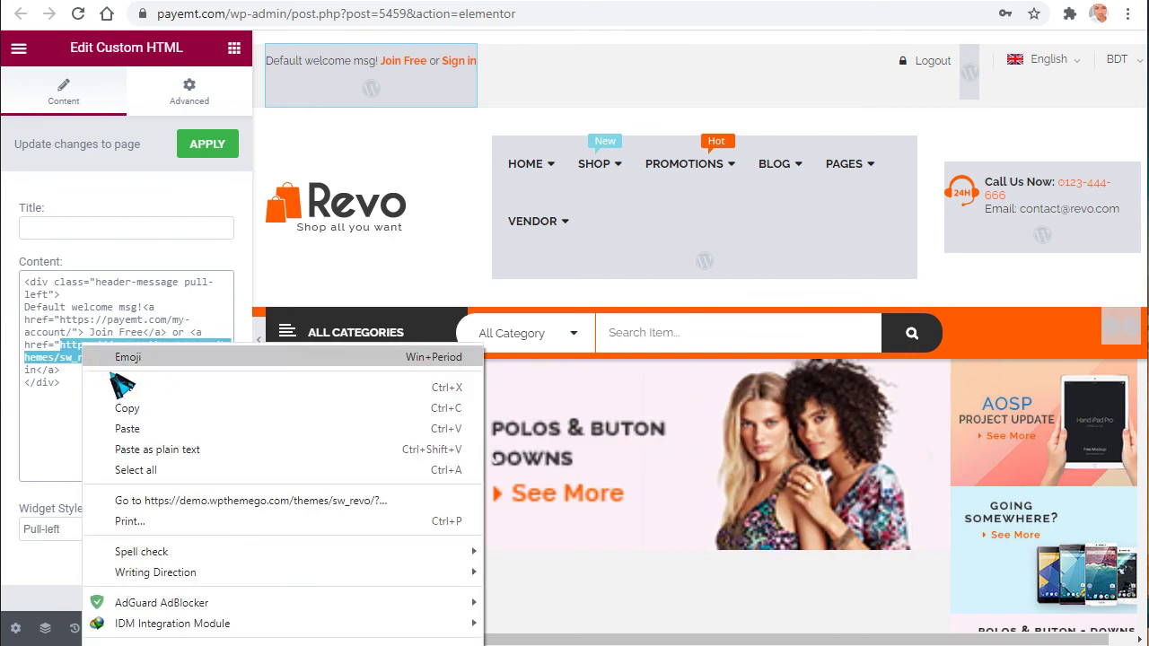
click(134, 428)
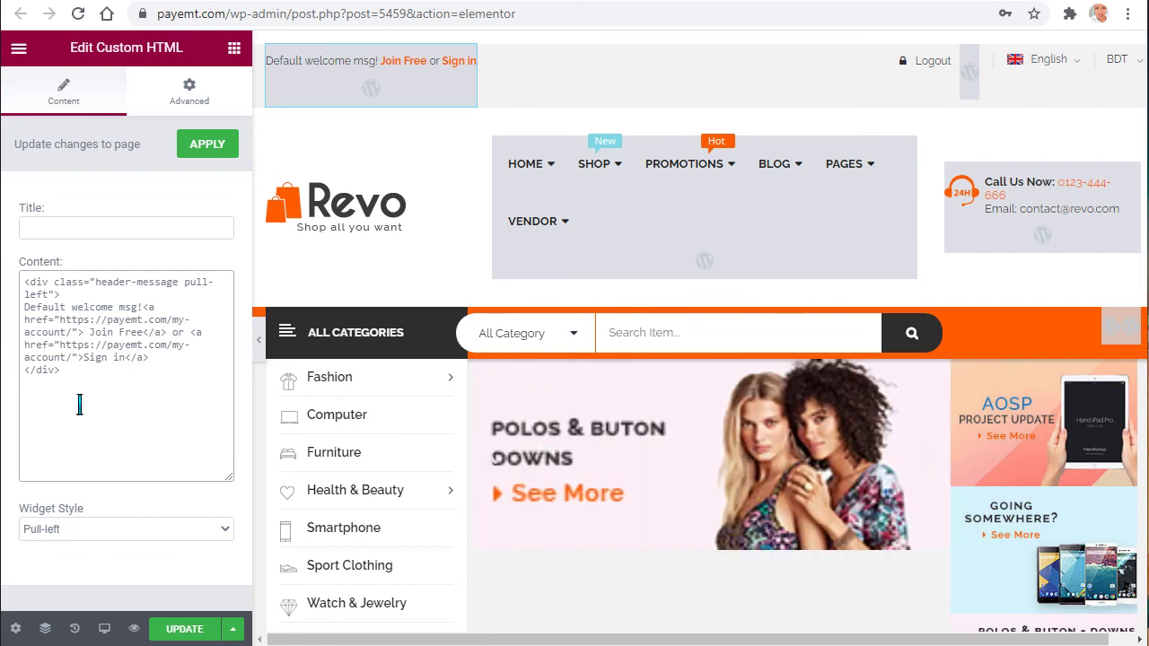
click(454, 197)
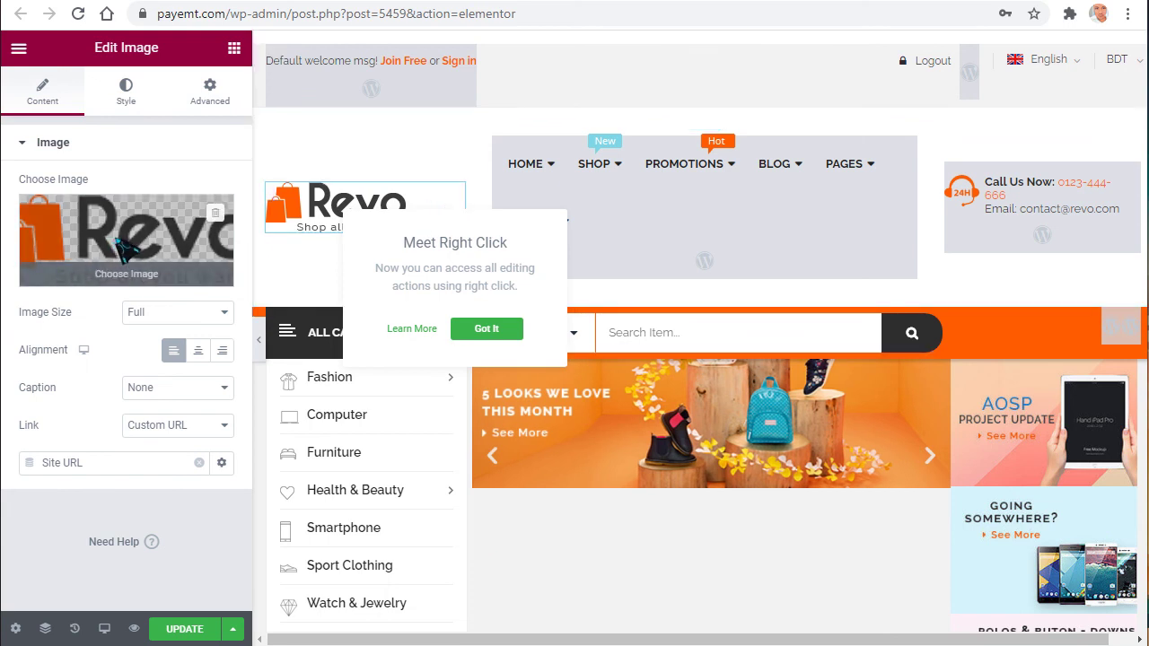
click(234, 50)
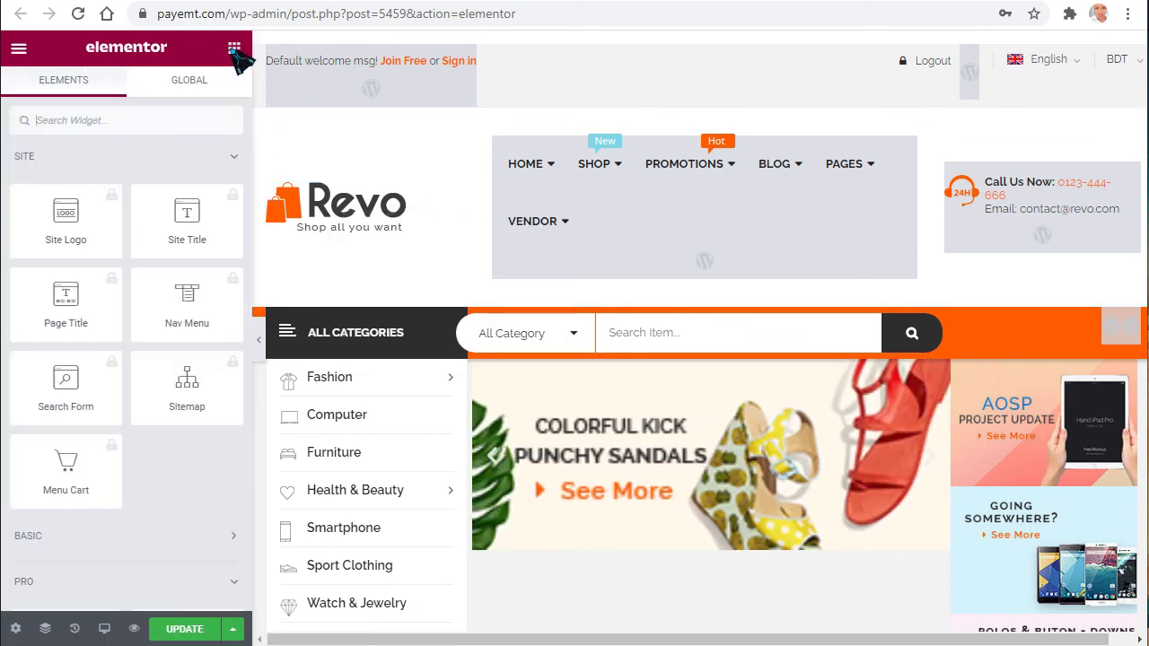
click(98, 232)
click(374, 195)
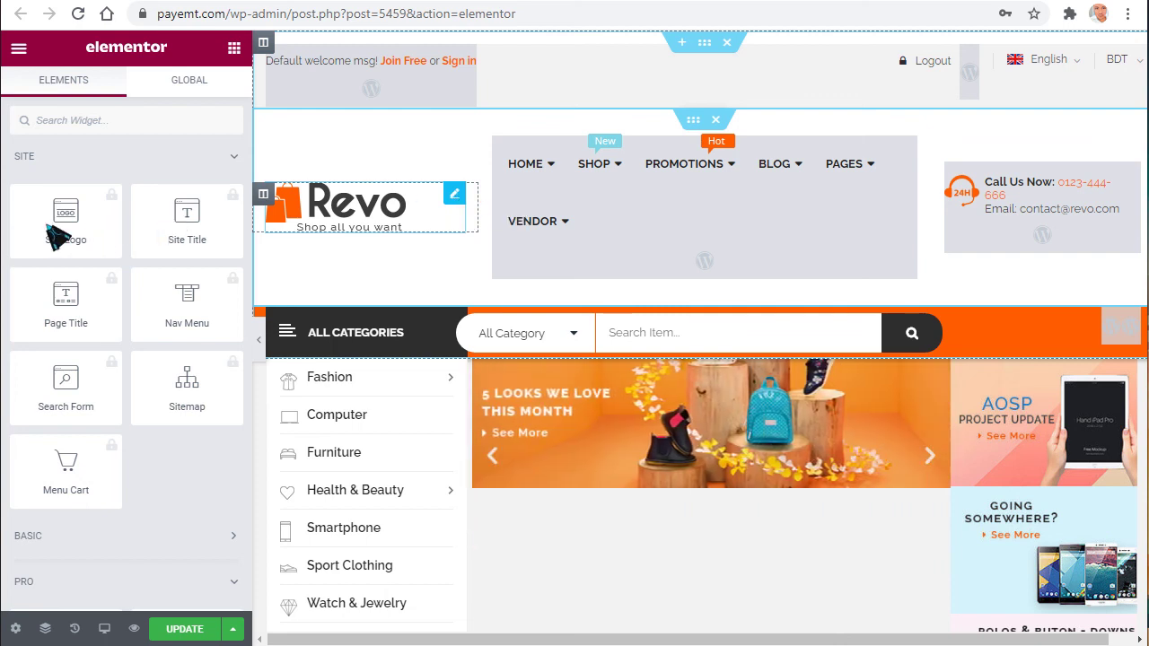
- Open the header logo image for editing and replace it with the GB news image from the media library
click(408, 224)
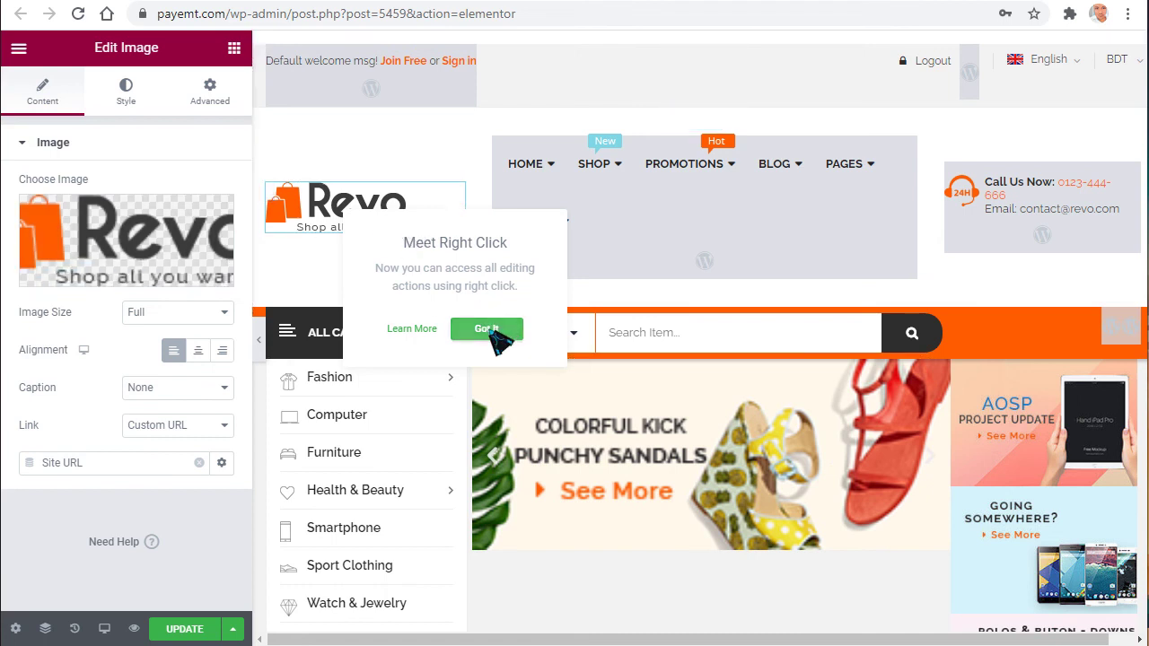
click(487, 330)
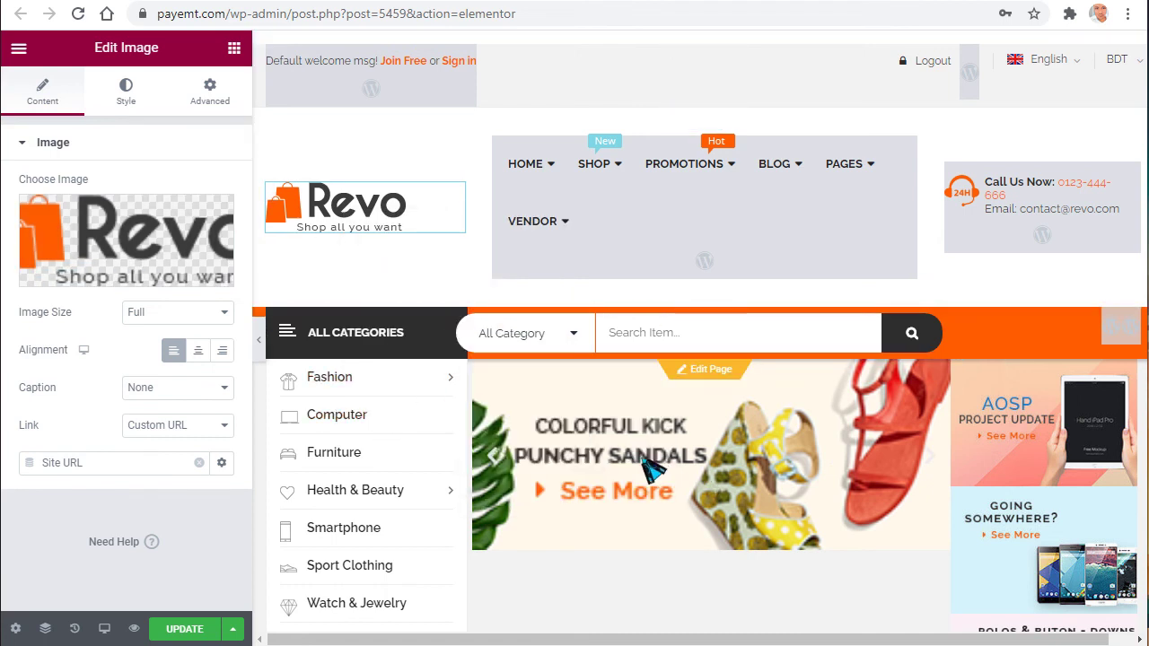
click(109, 259)
click(161, 126)
click(231, 267)
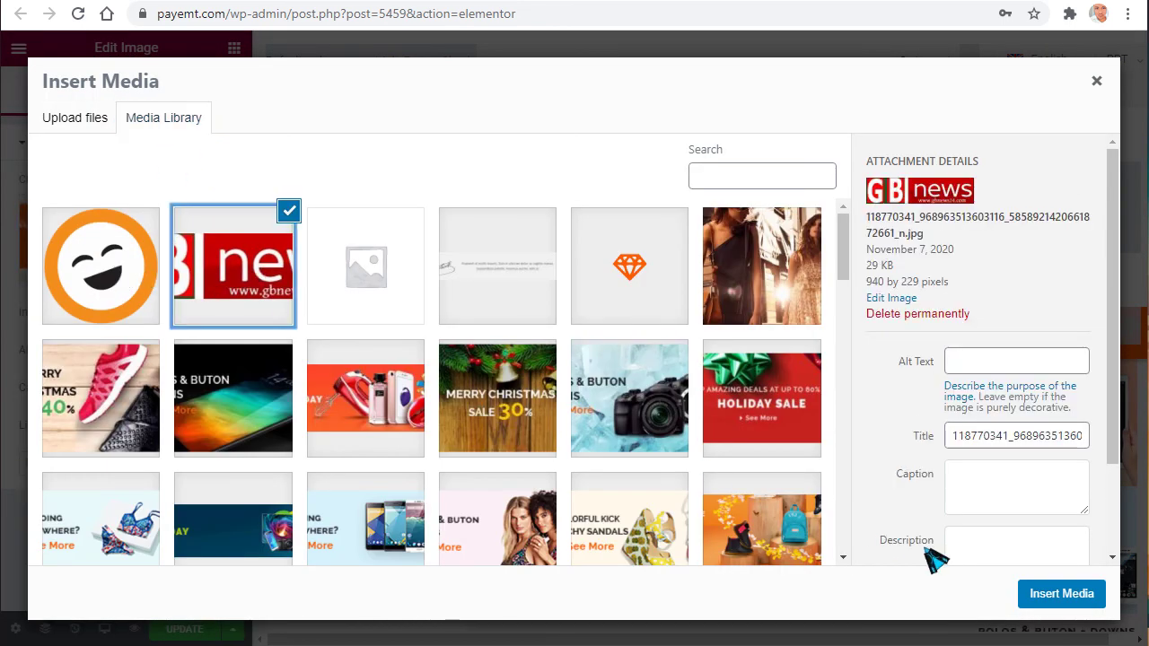
click(1062, 593)
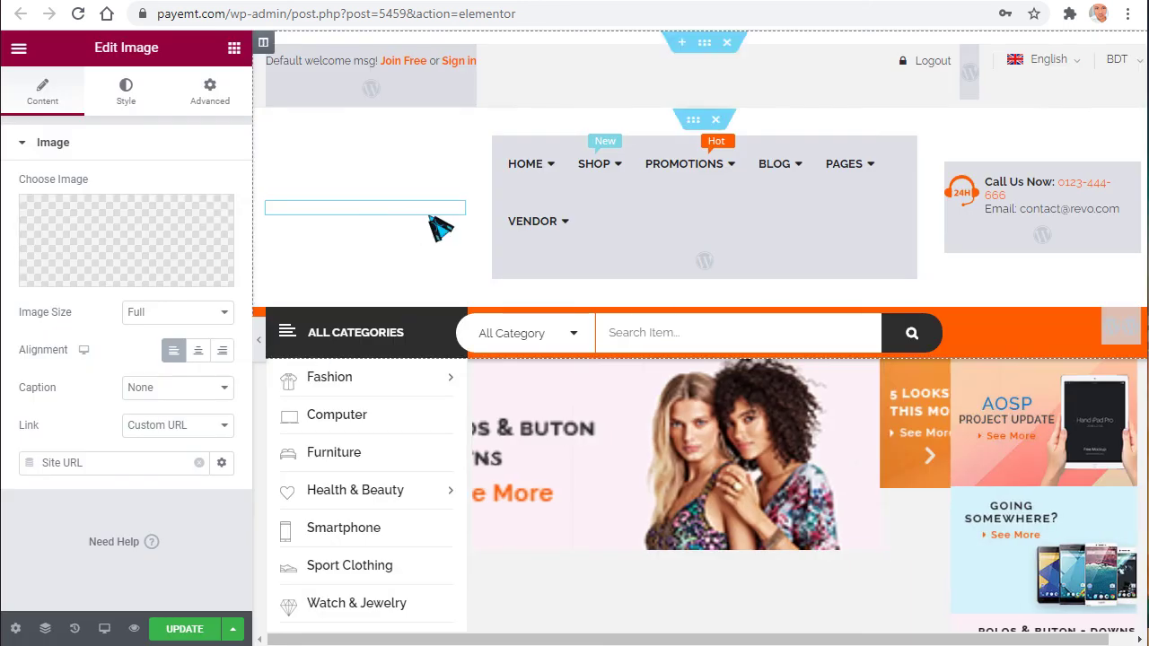
mouse_move(788, 191)
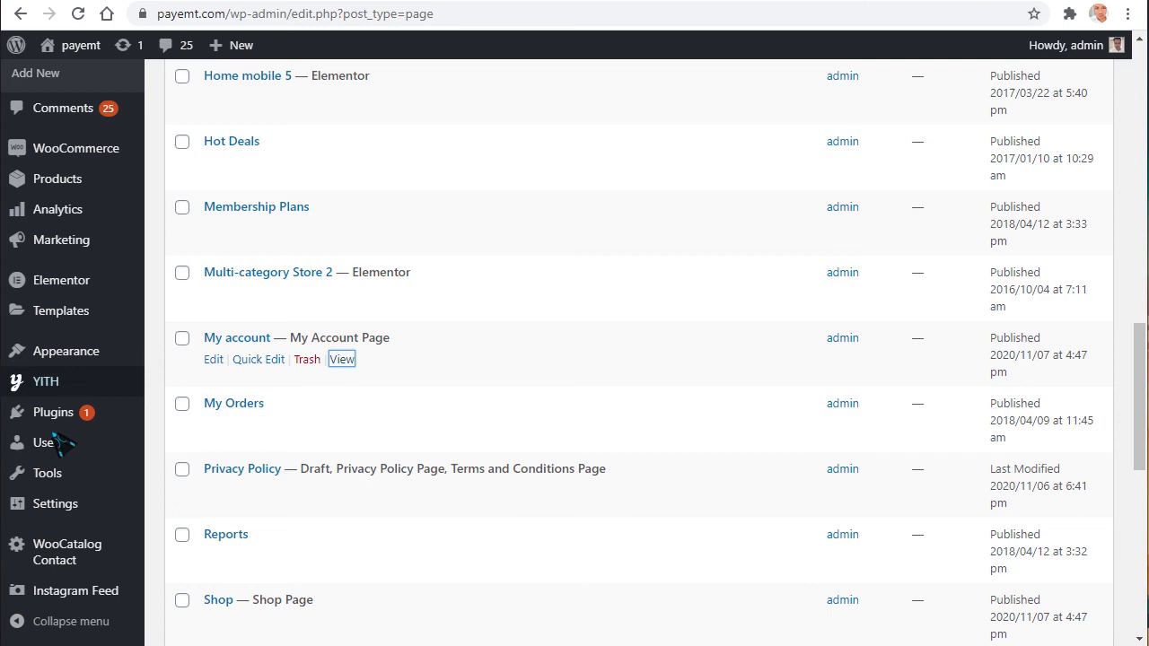
mouse_move(69, 426)
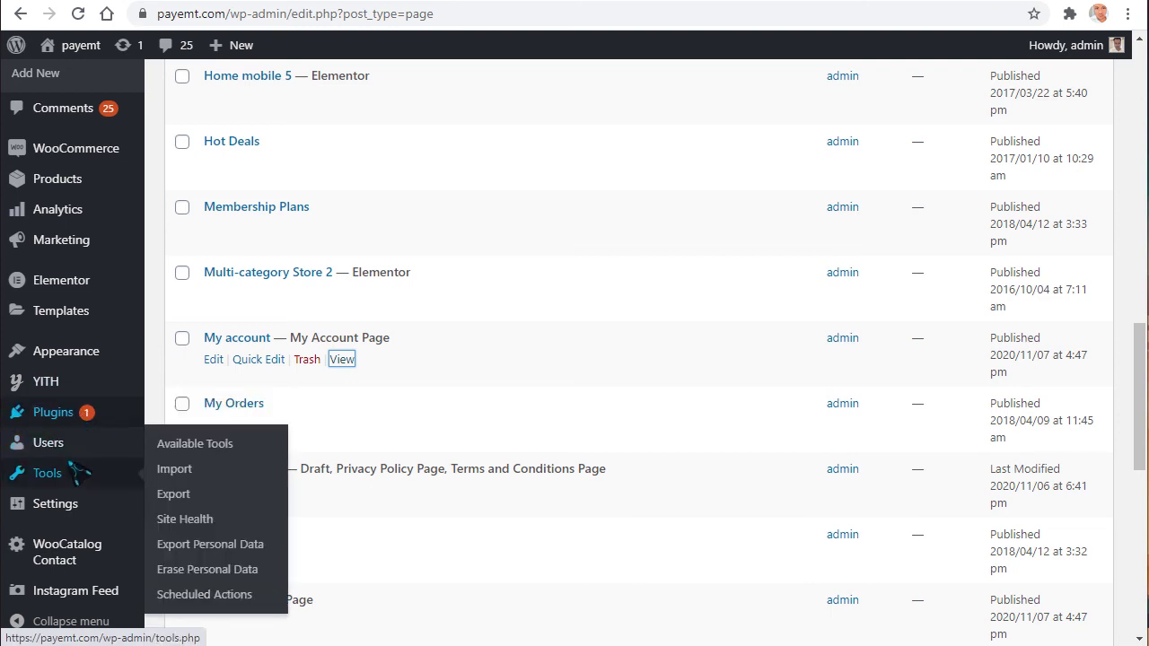
mouse_move(87, 359)
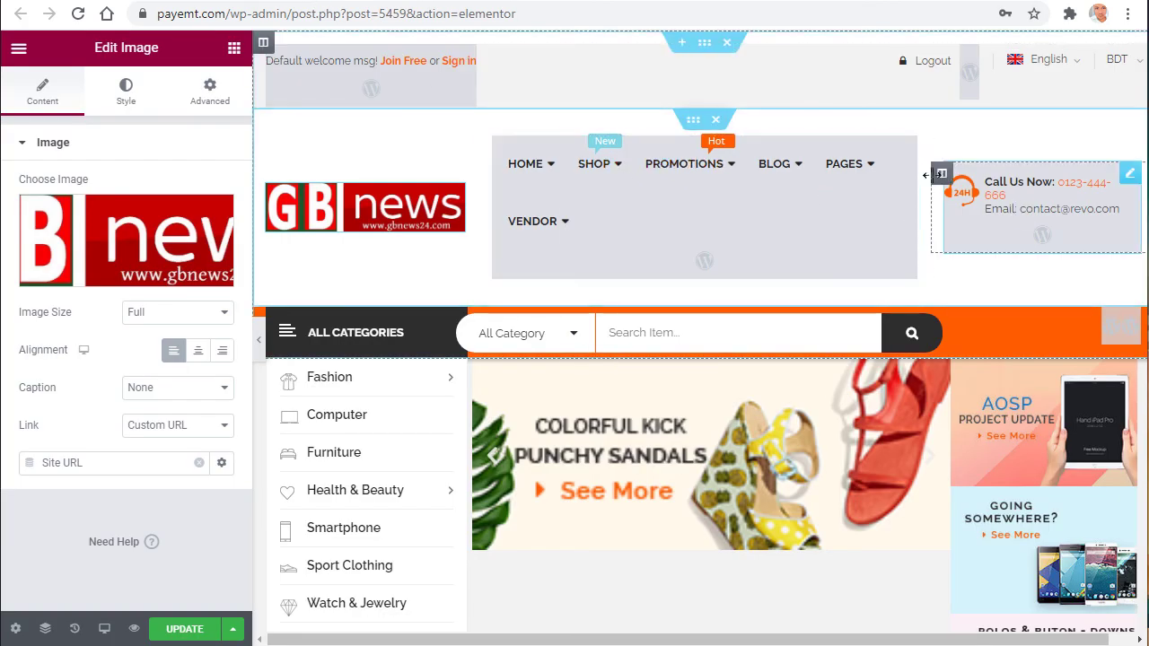
- Open the header's main menu widget for editing and examine its widget style options and the Shop submenu
click(906, 152)
mouse_move(731, 164)
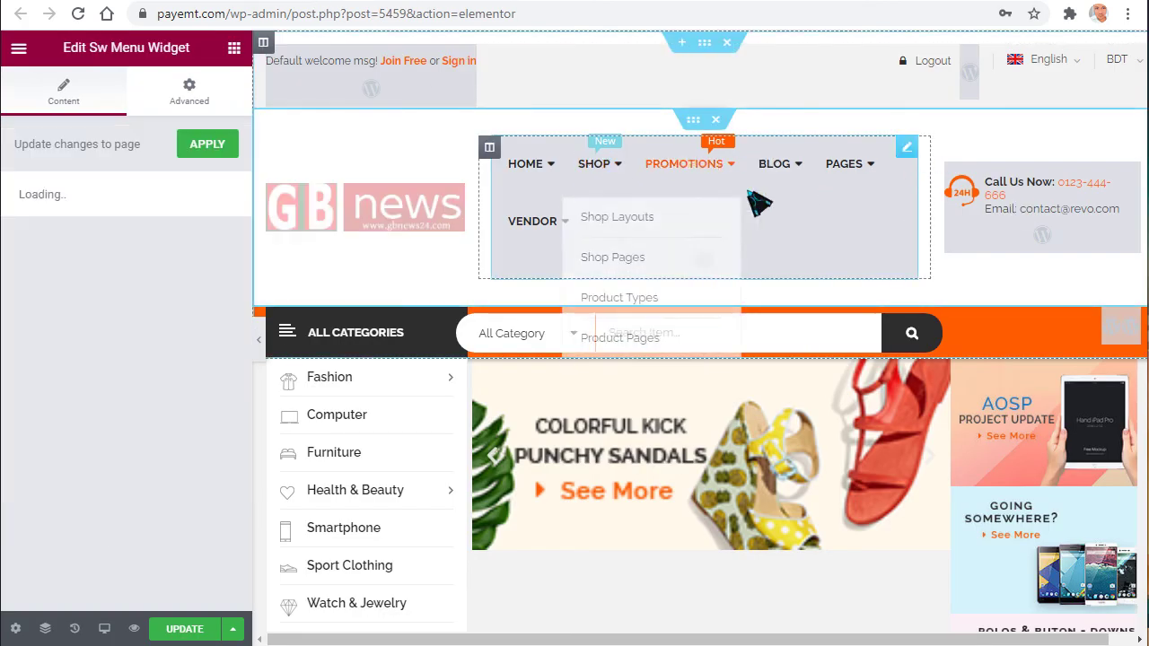
mouse_move(739, 225)
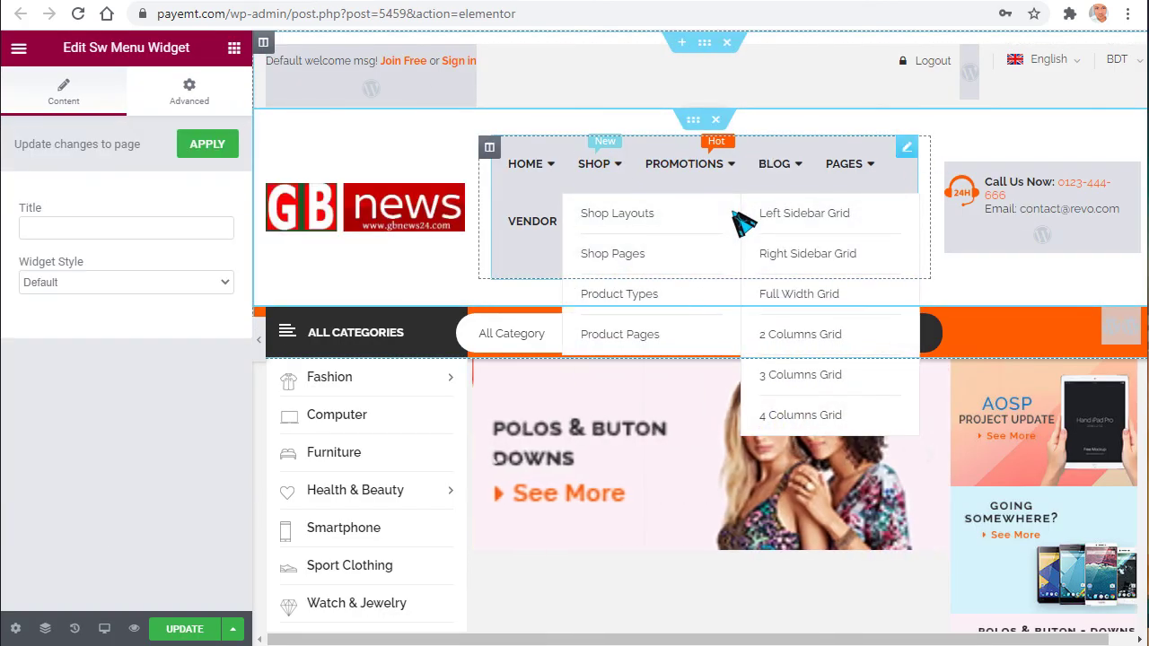
click(93, 284)
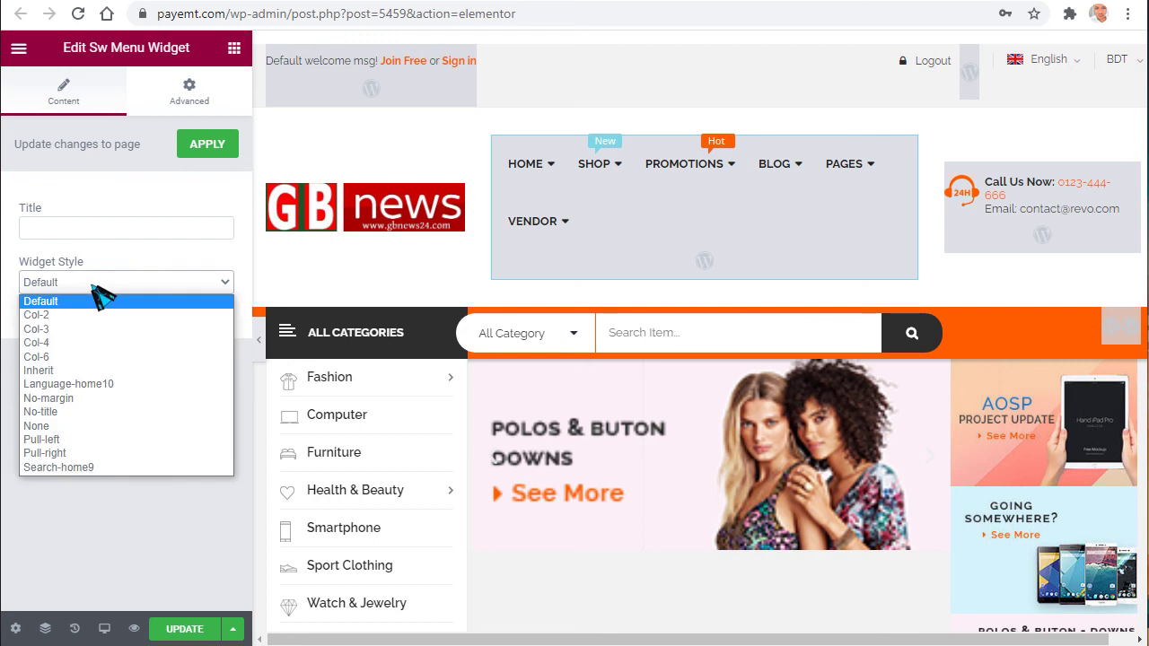
click(98, 287)
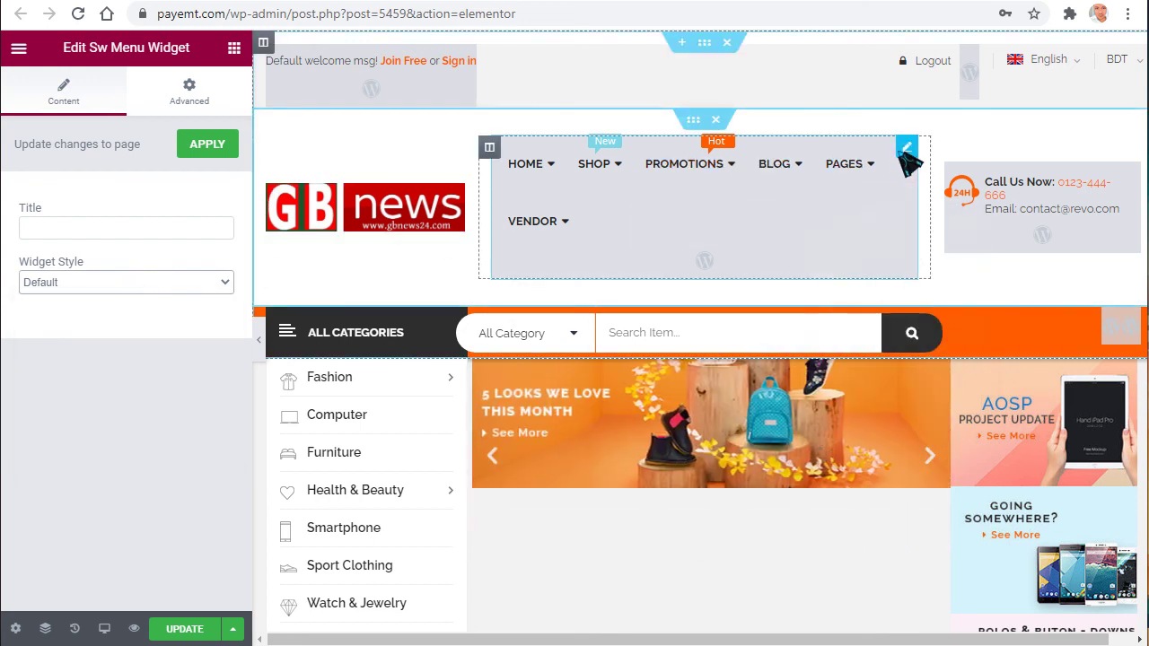
click(117, 285)
click(116, 287)
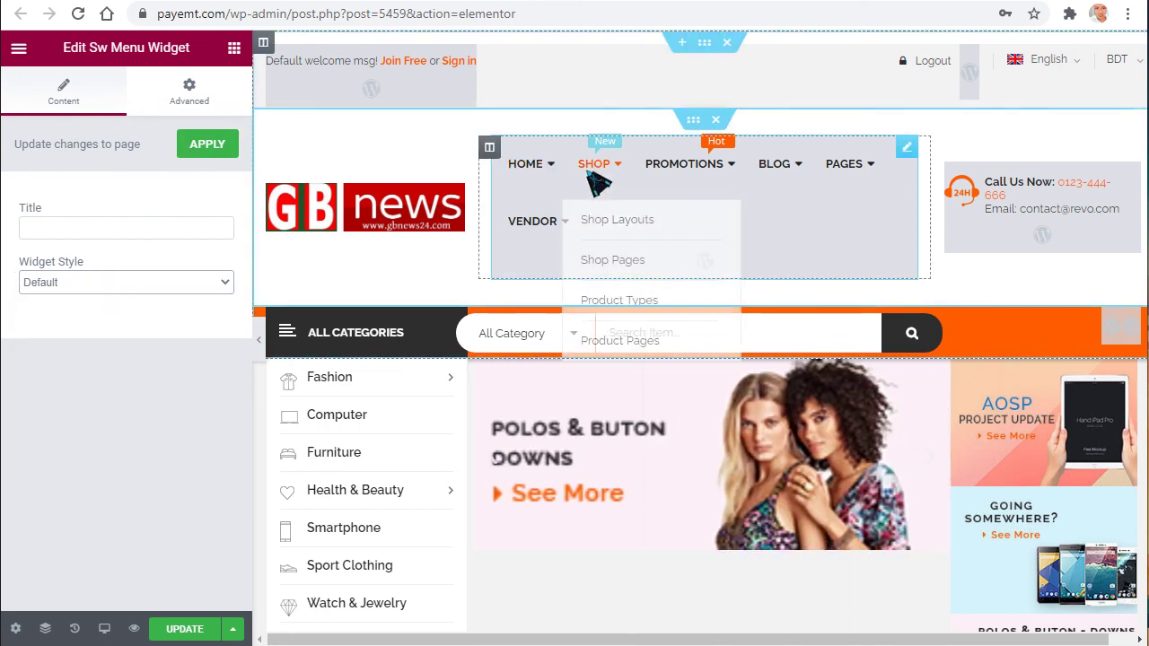
mouse_move(595, 174)
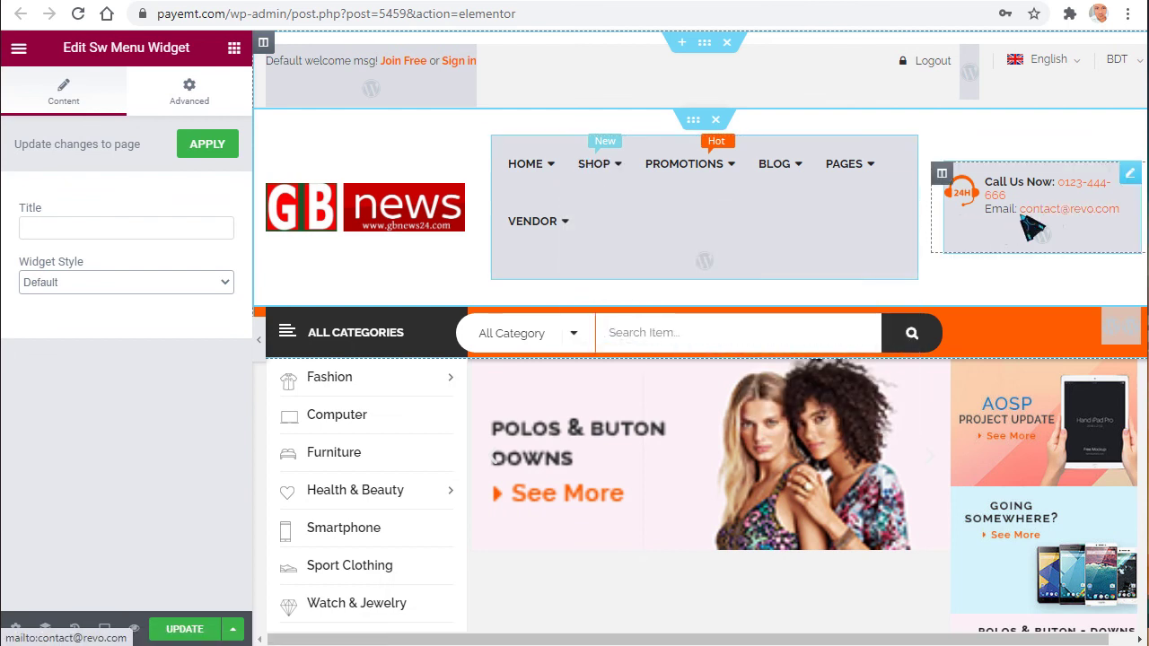
- Open the header's contact block custom HTML and examine the phone number, e-mail link and displayed e-mail text
click(1130, 174)
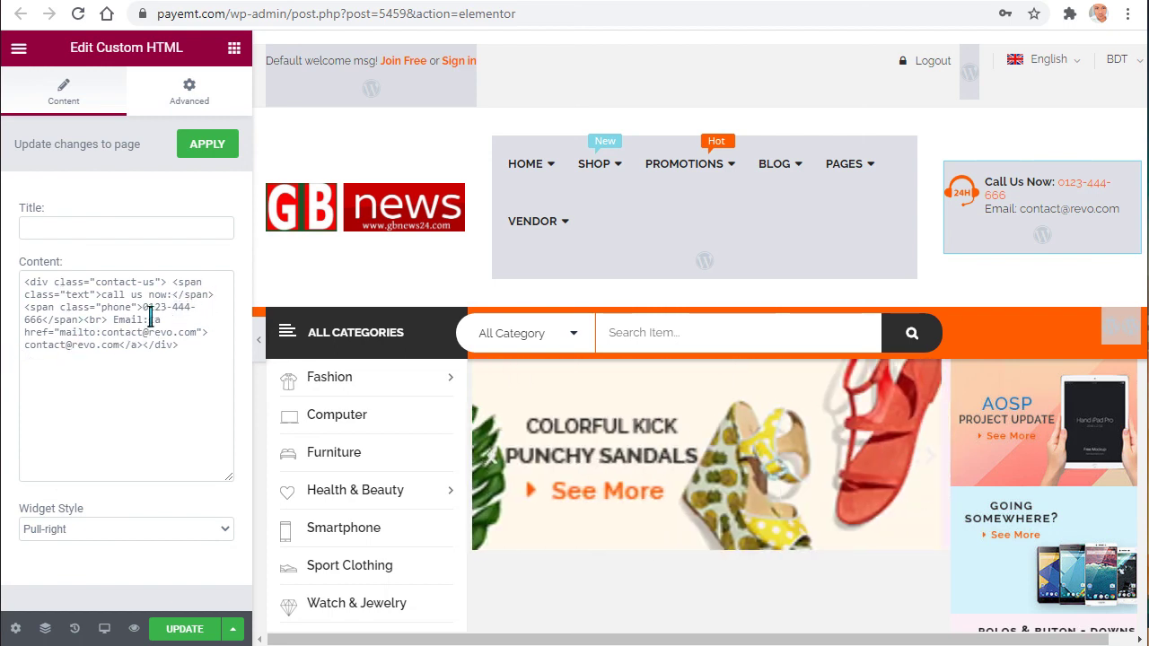
drag(143, 307, 191, 318)
drag(103, 319, 45, 334)
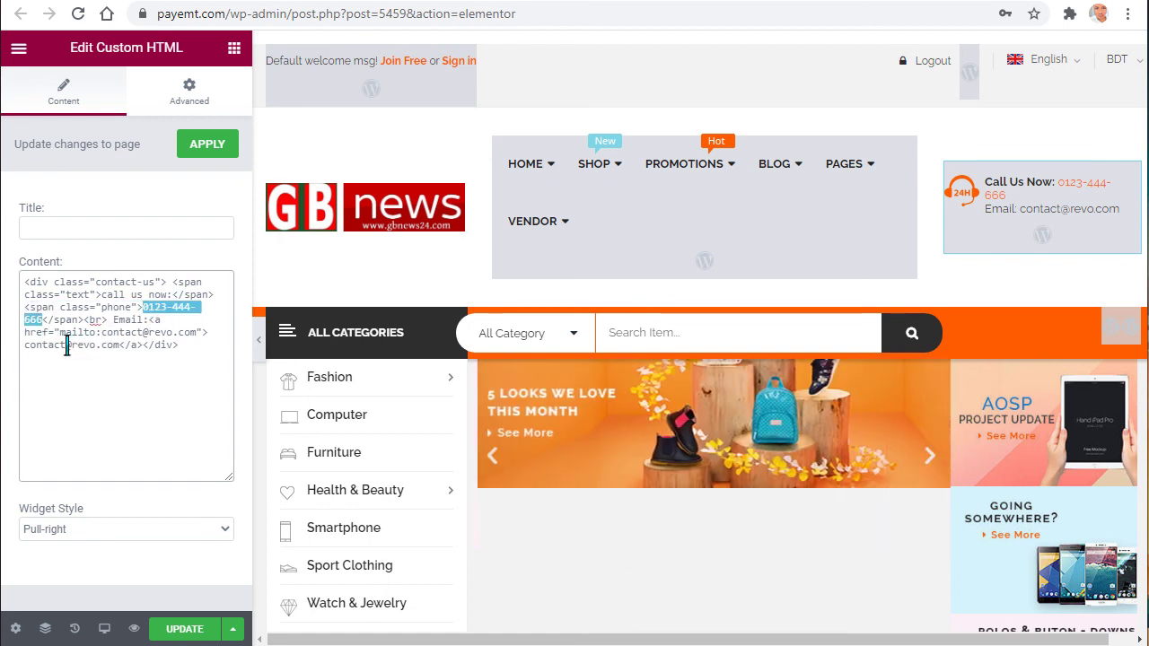
drag(61, 337, 153, 344)
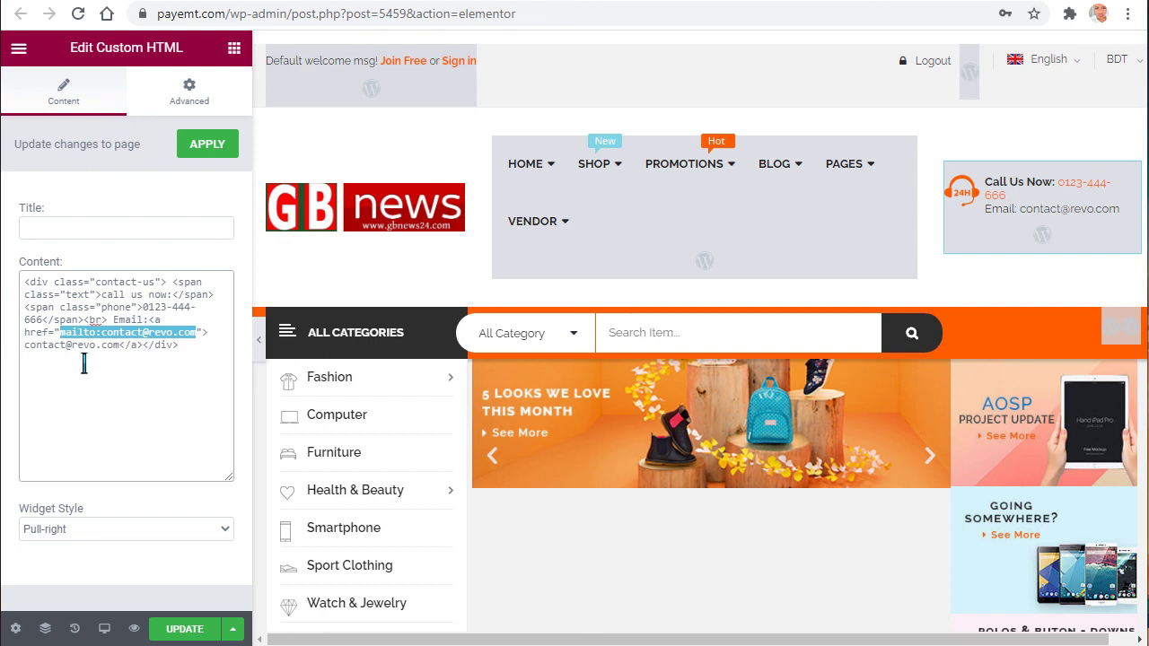
drag(120, 350, 26, 357)
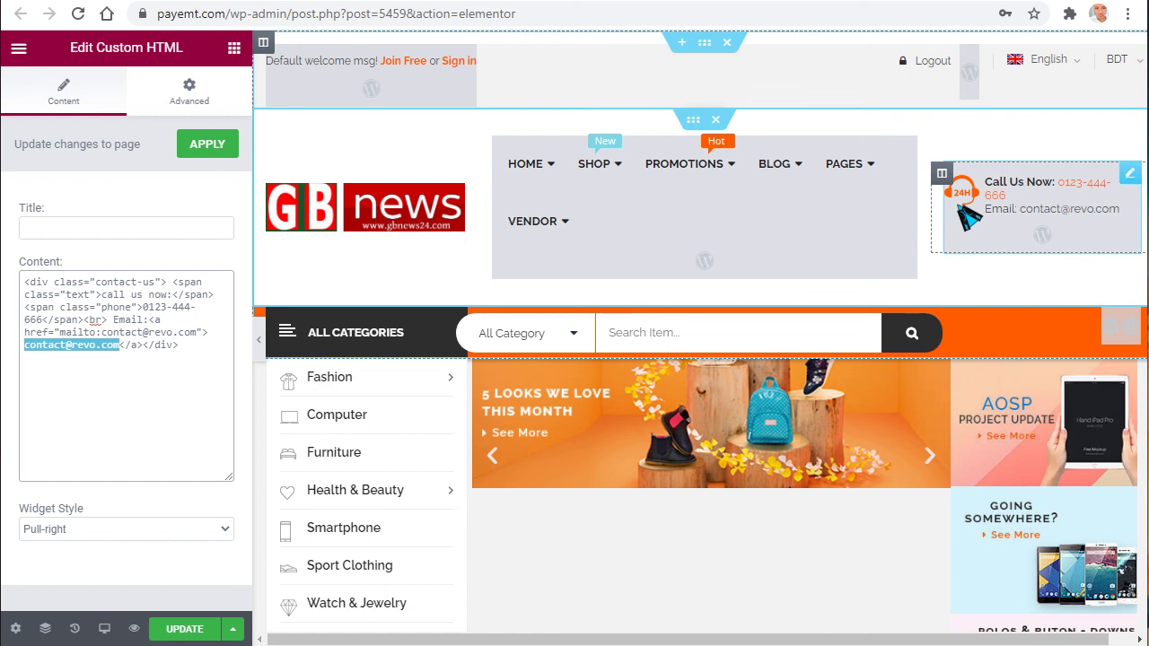
- Open the All Categories vertical menu widget for editing and examine its style options, item-number setting and category list
scroll(980, 231, down, 1)
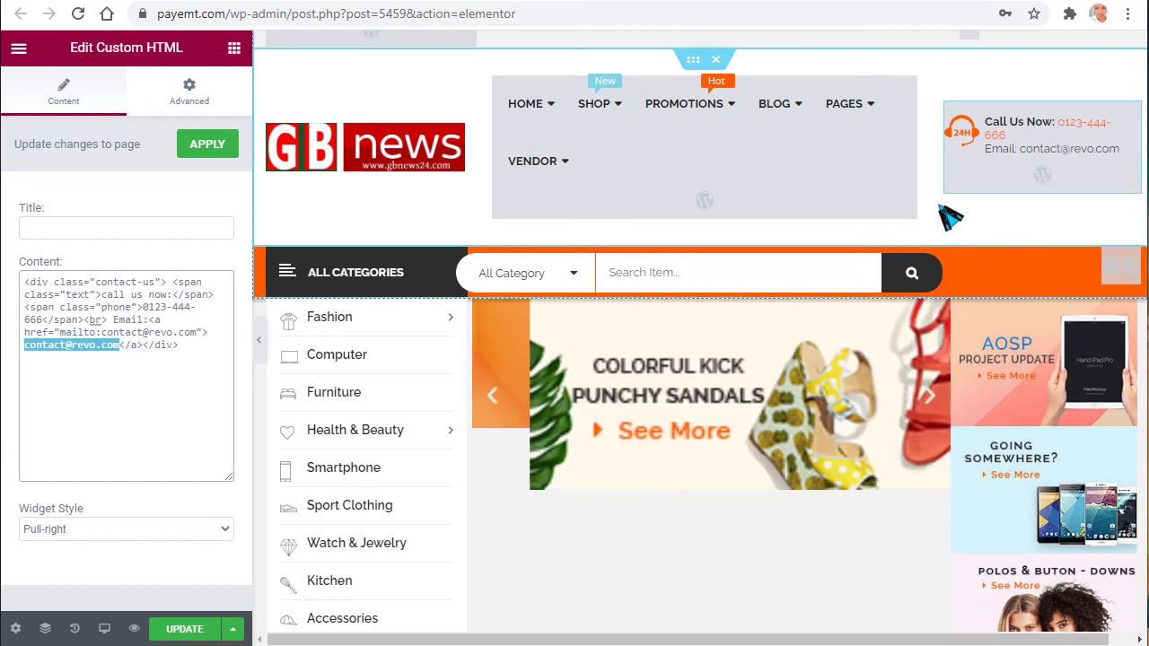
scroll(688, 159, down, 1)
scroll(698, 184, up, 1)
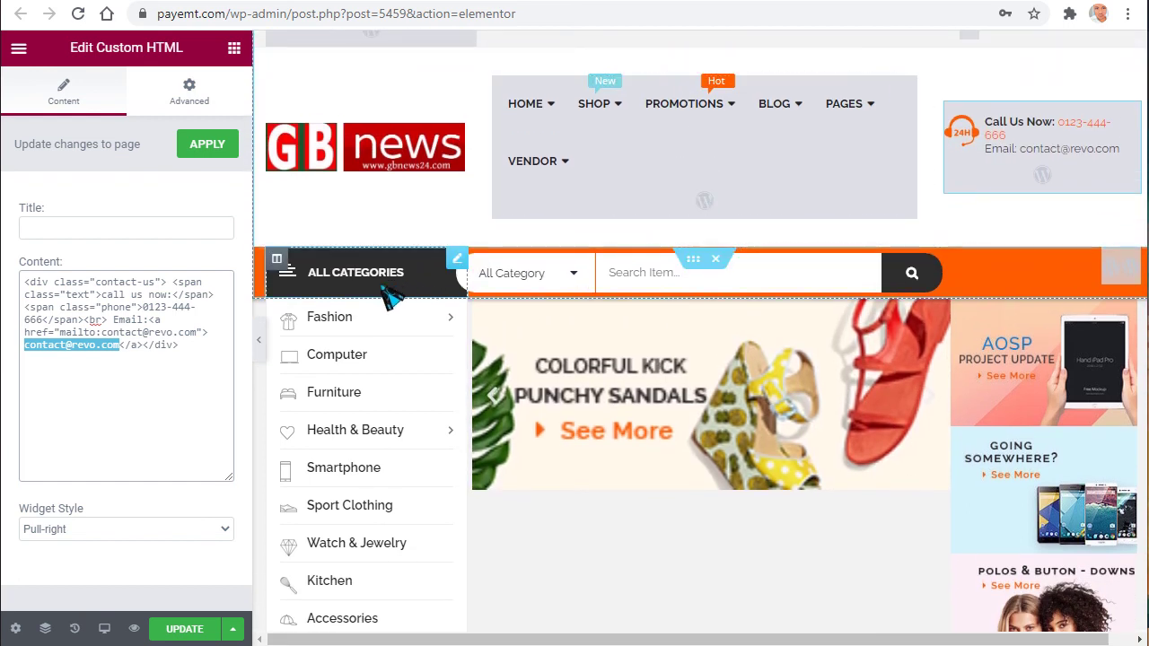
click(457, 262)
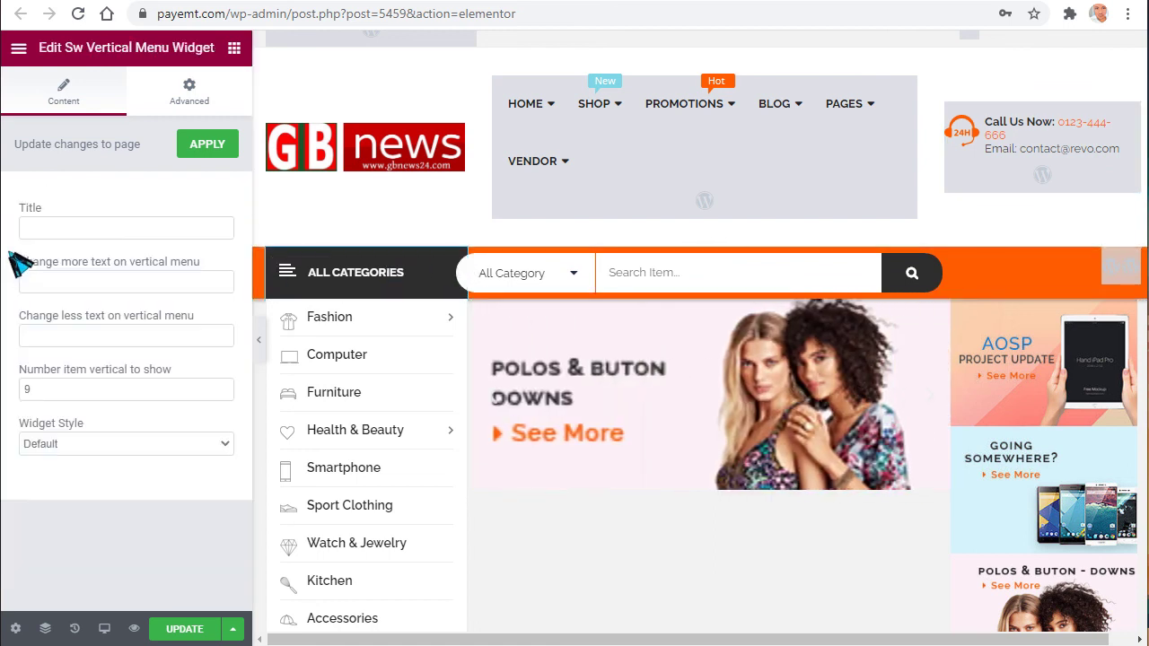
click(90, 449)
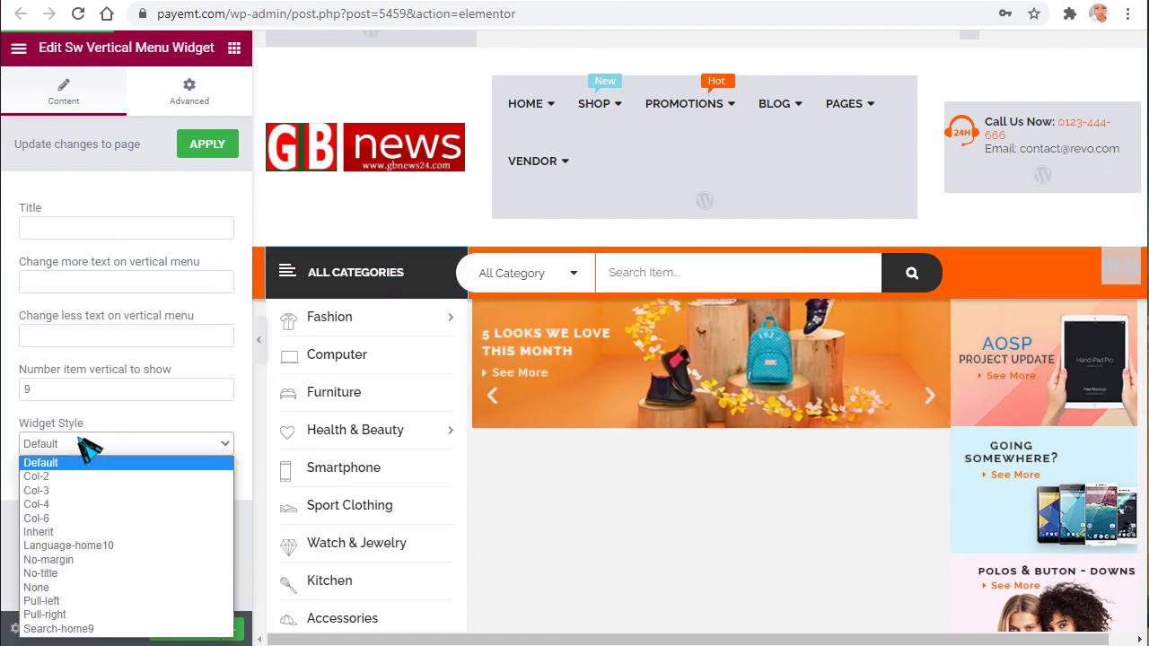
click(90, 449)
click(83, 337)
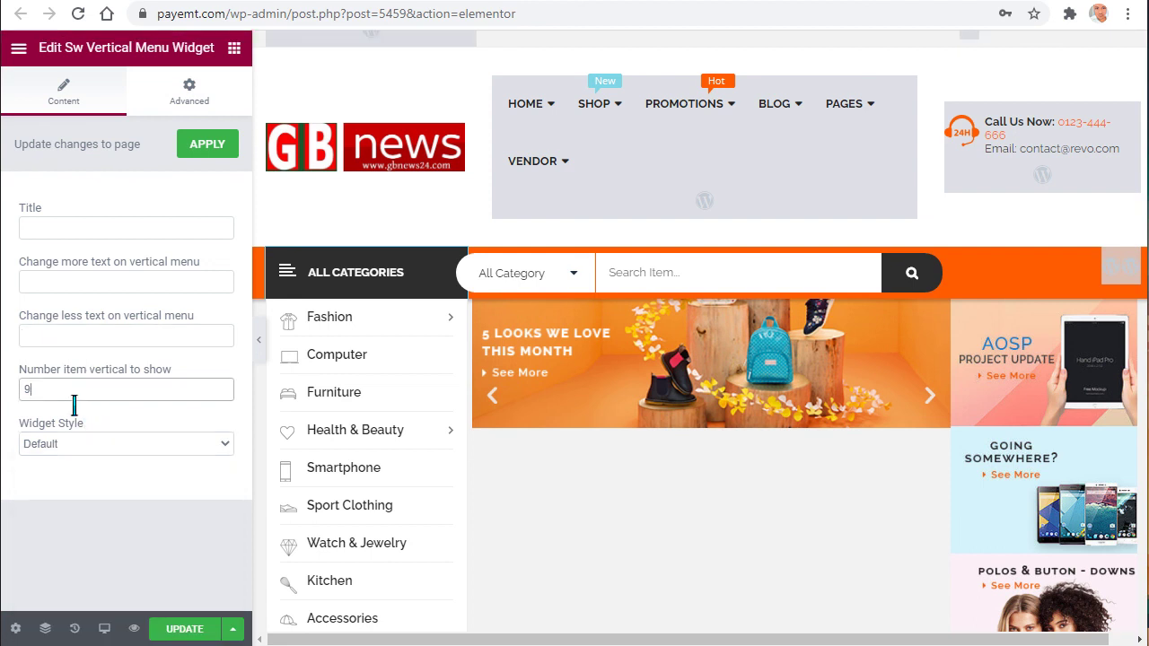
scroll(380, 296, down, 3)
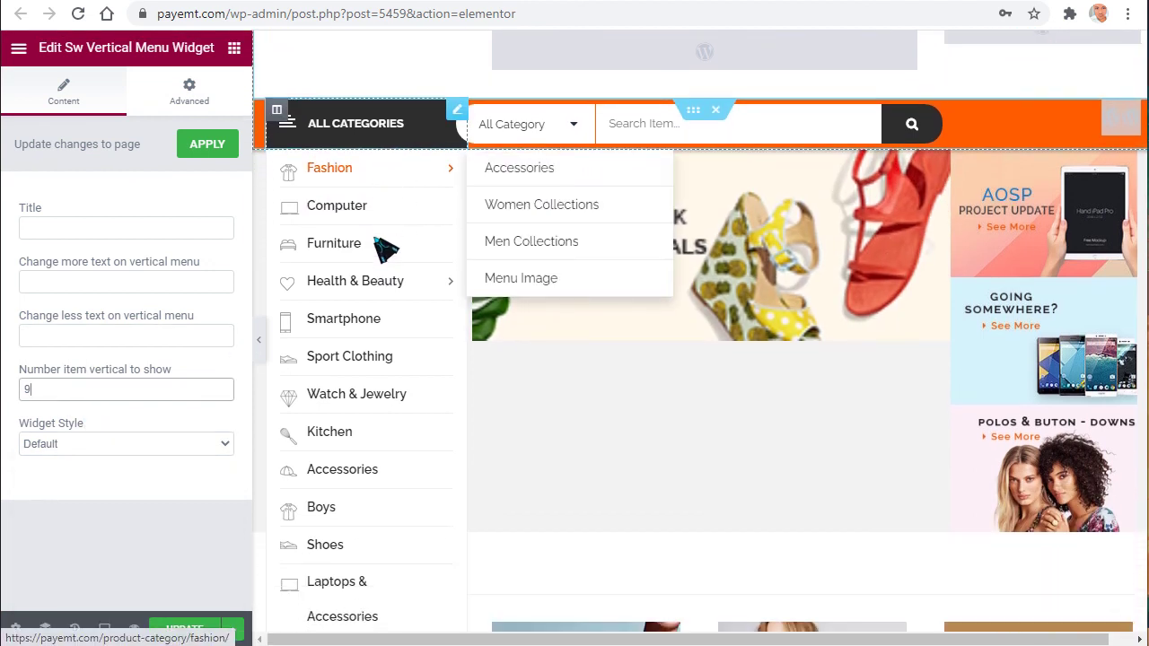
- Open the header's Ajax WooCommerce search widget for editing and examine its search type, image size, item-number and category list settings
scroll(386, 512, down, 1)
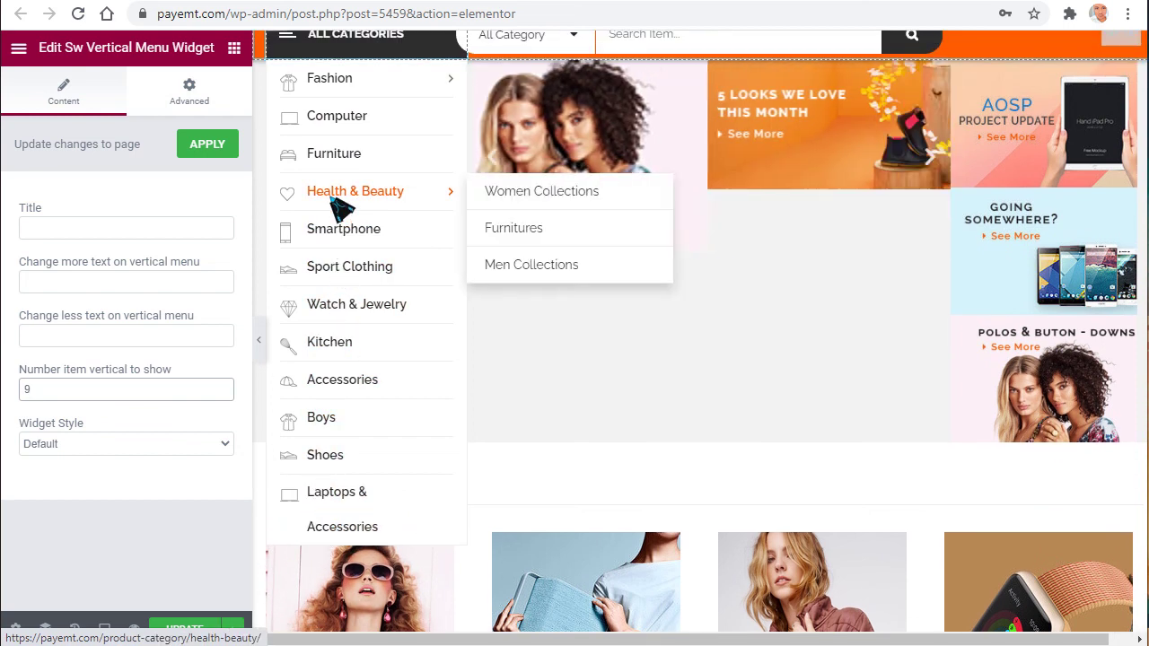
scroll(371, 290, up, 1)
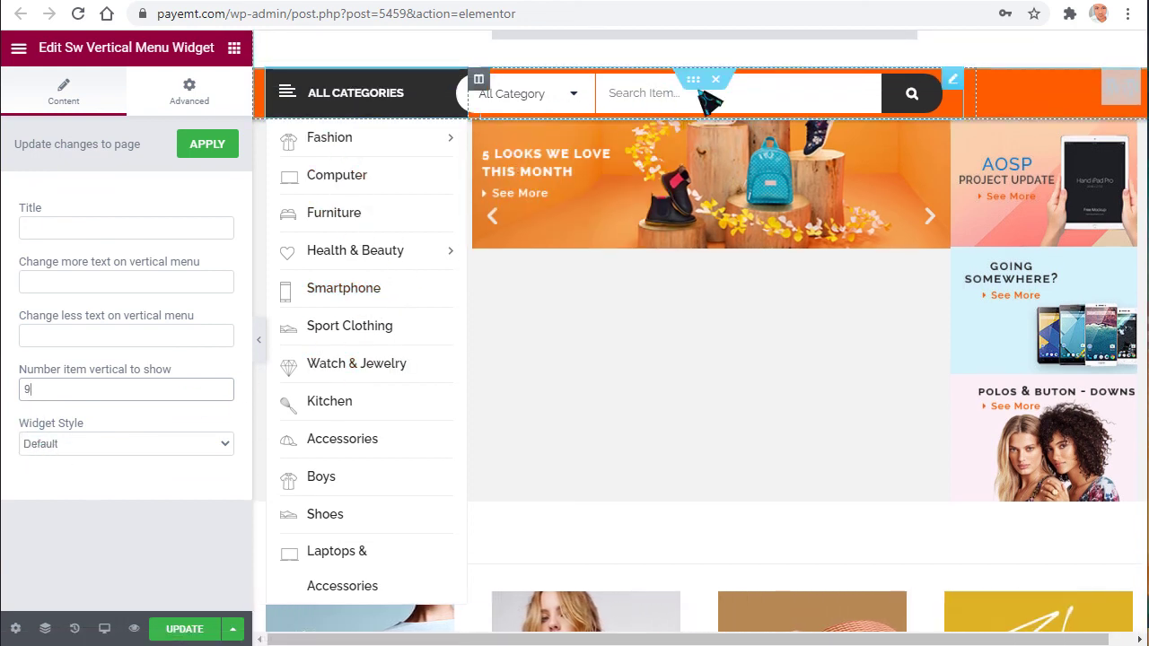
click(953, 85)
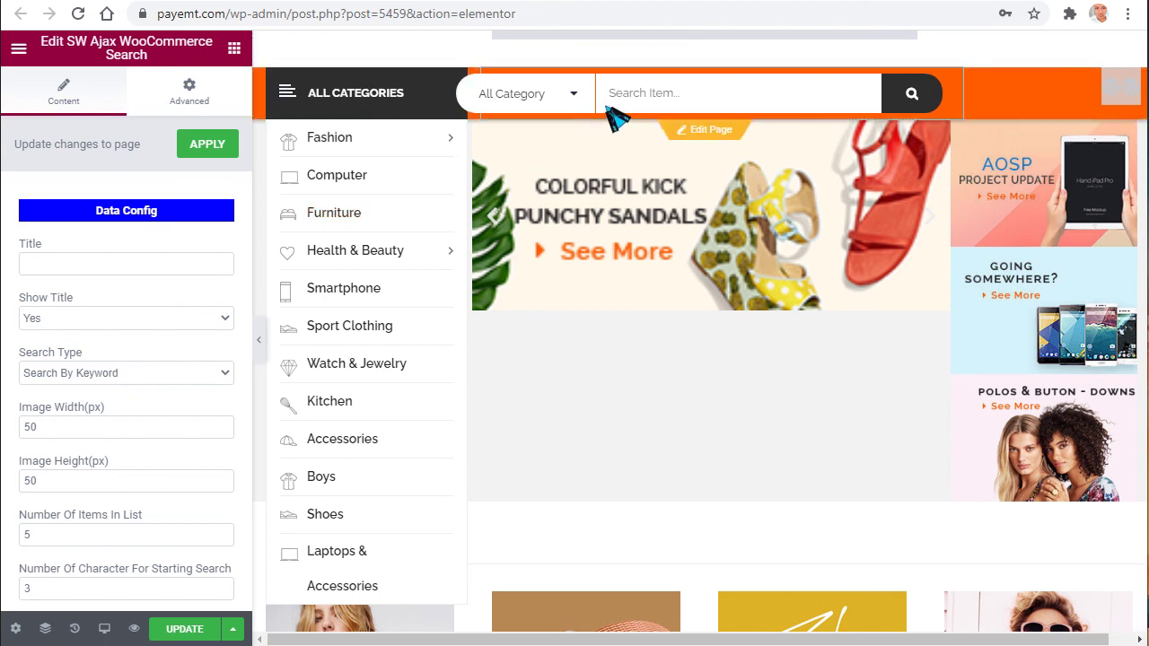
scroll(184, 381, down, 1)
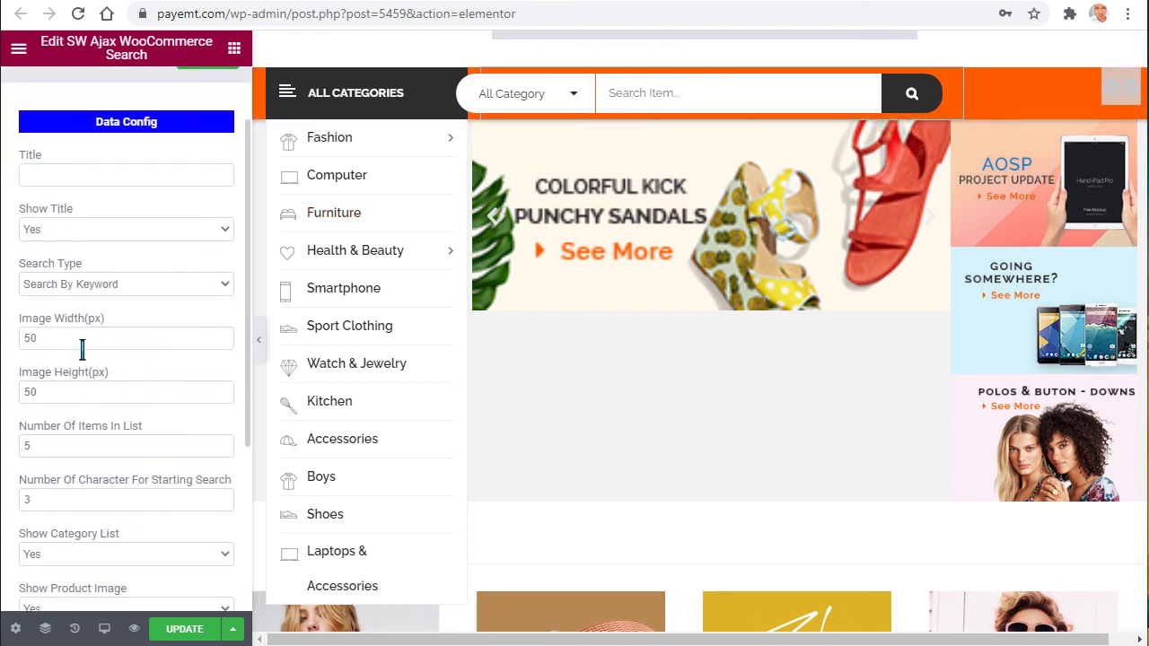
key(Tab)
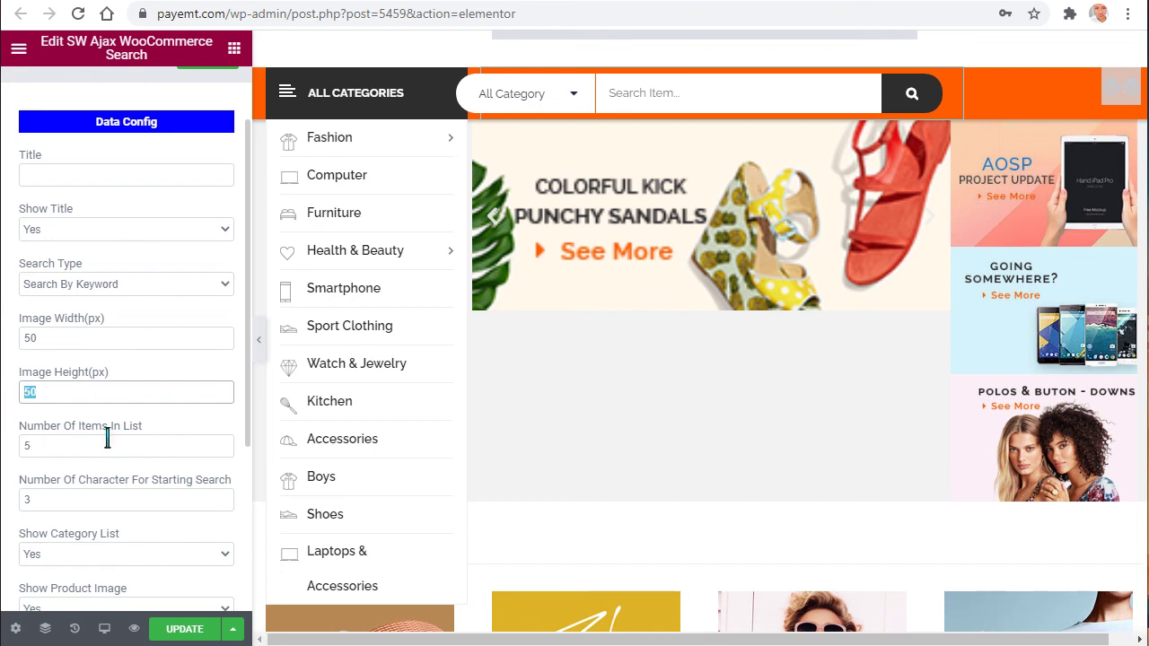
scroll(117, 438, down, 3)
scroll(128, 451, up, 1)
scroll(128, 452, up, 4)
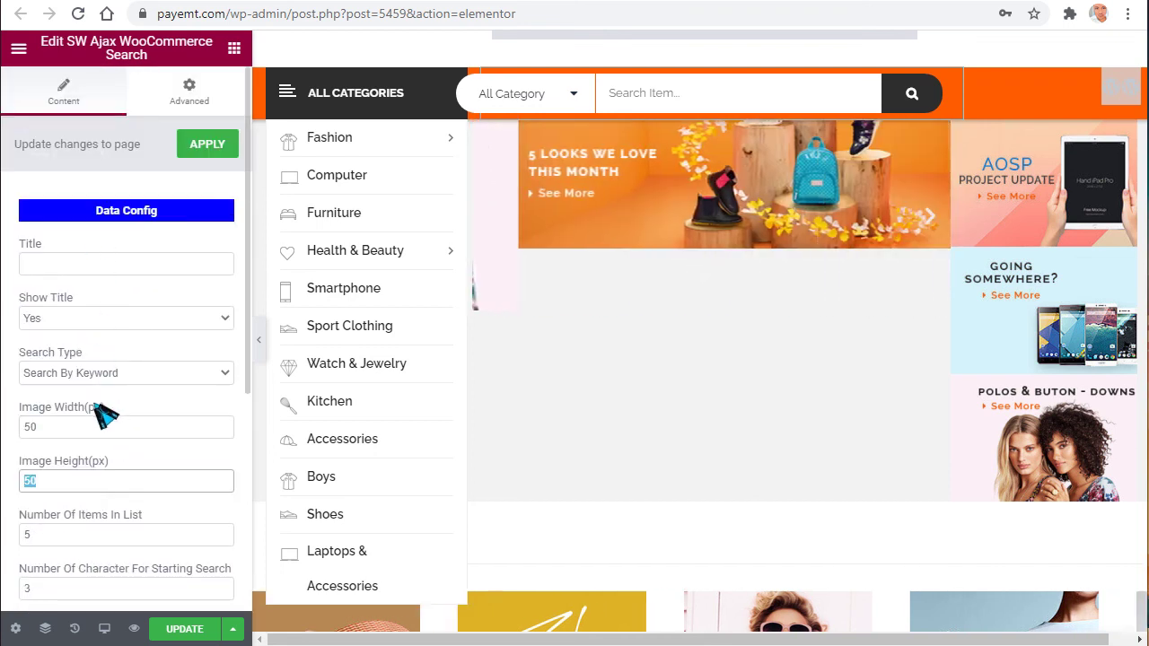
- Open the navigation menu widget beside the header search for editing and examine its menu and widget style options
scroll(1121, 171, up, 1)
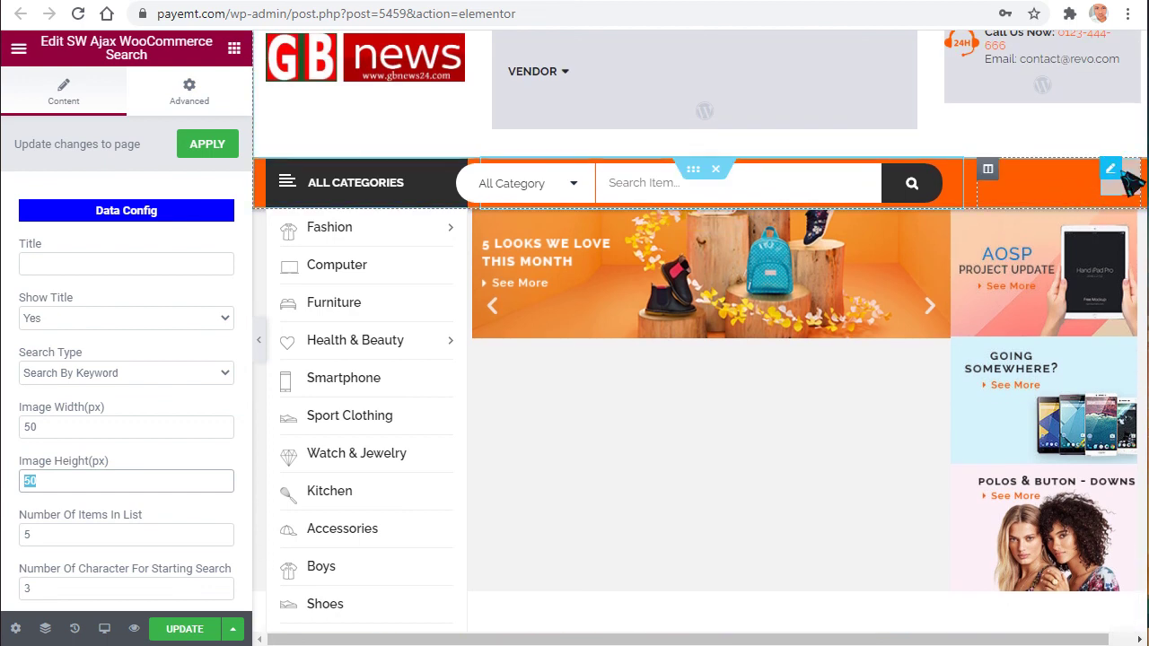
click(1126, 177)
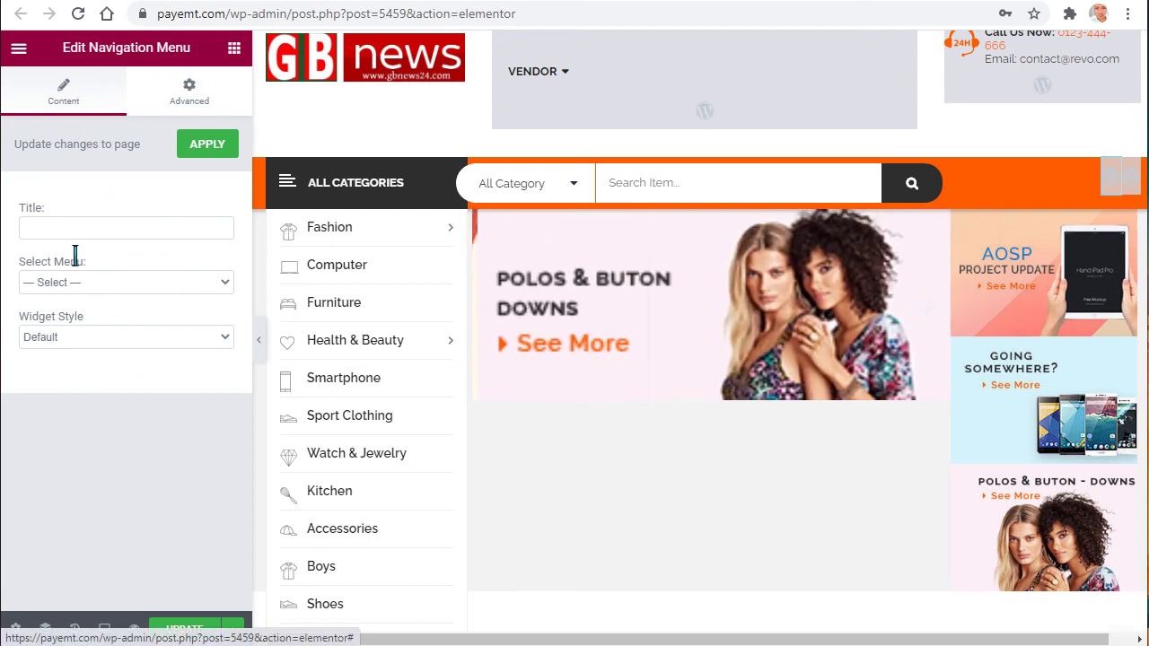
click(111, 284)
click(105, 286)
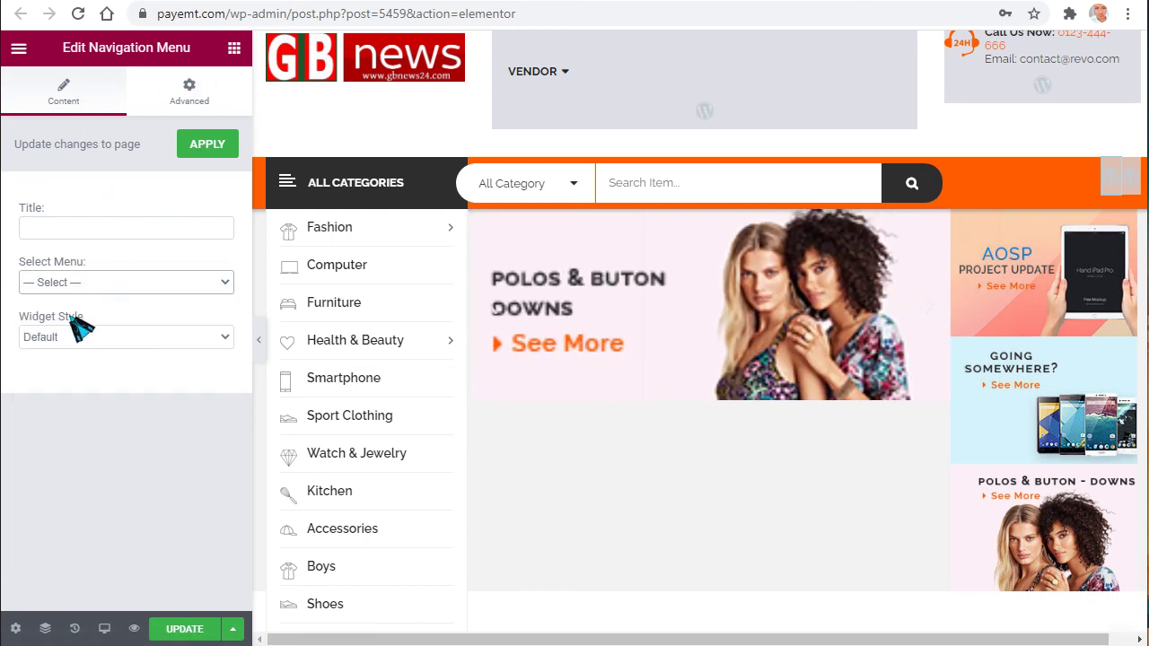
click(94, 343)
click(99, 340)
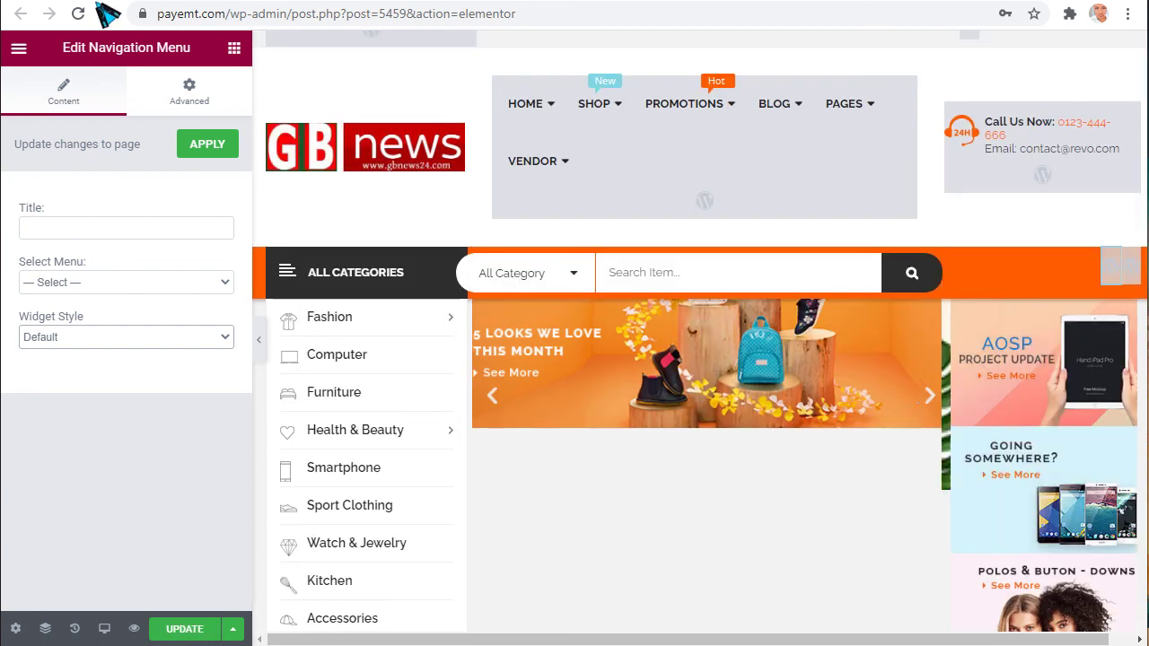
- Switch to the WordPress dashboard, open the Menus page under the theme's appearance settings and load the Primary Menu for editing
key(alt+Left)
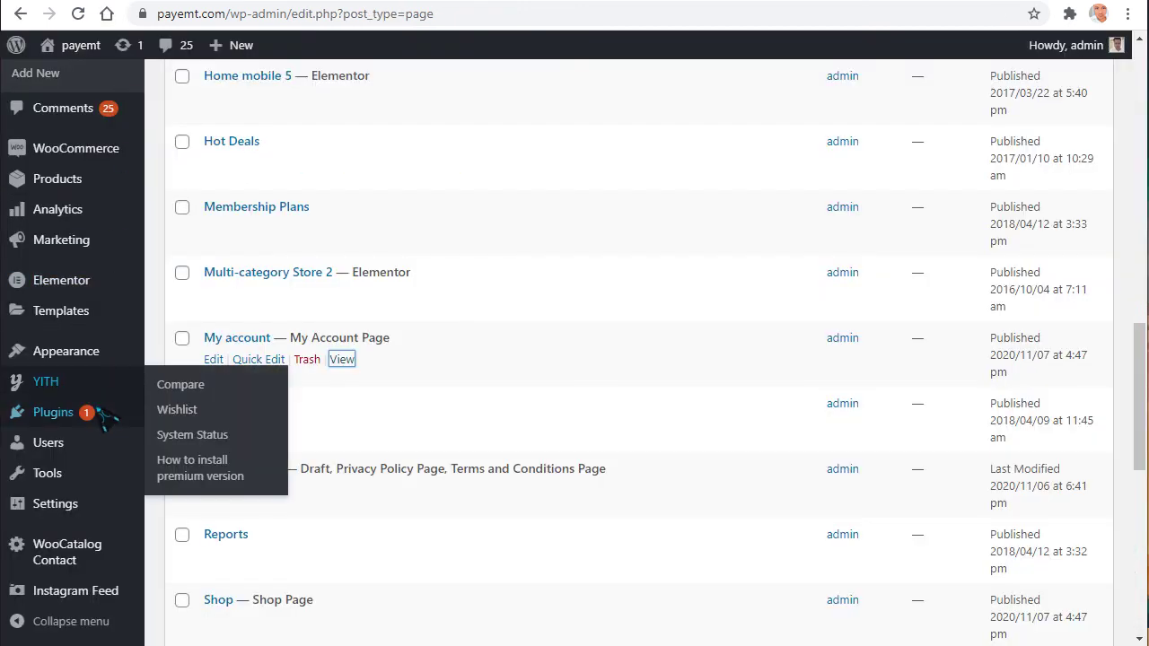
mouse_move(70, 456)
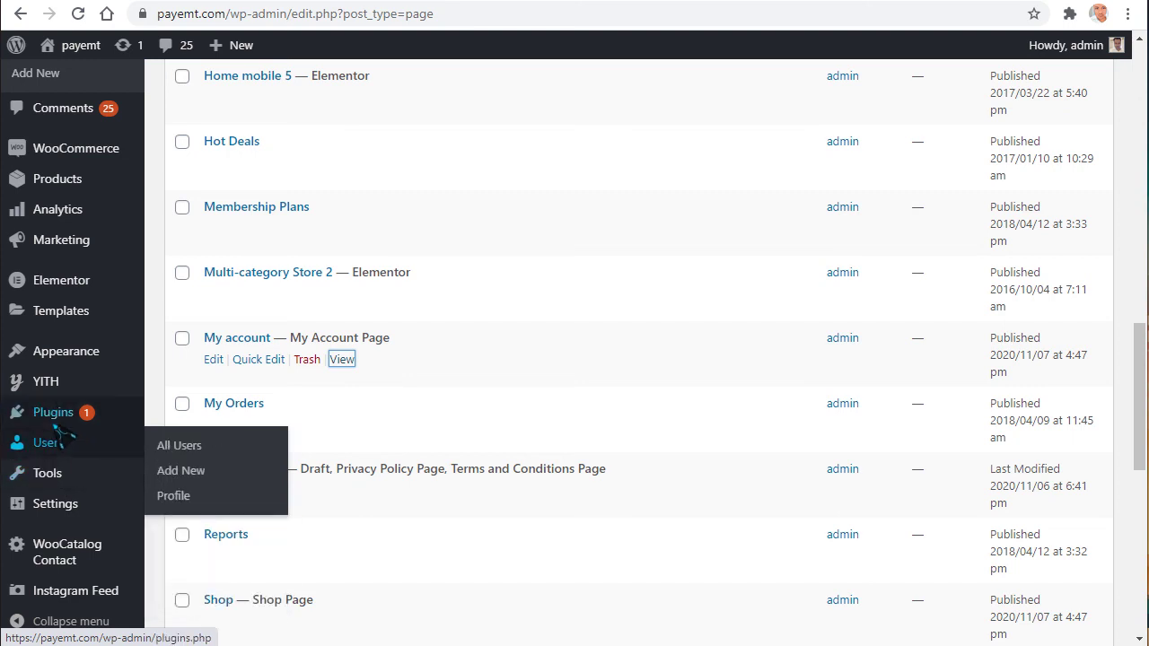
scroll(79, 539, down, 2)
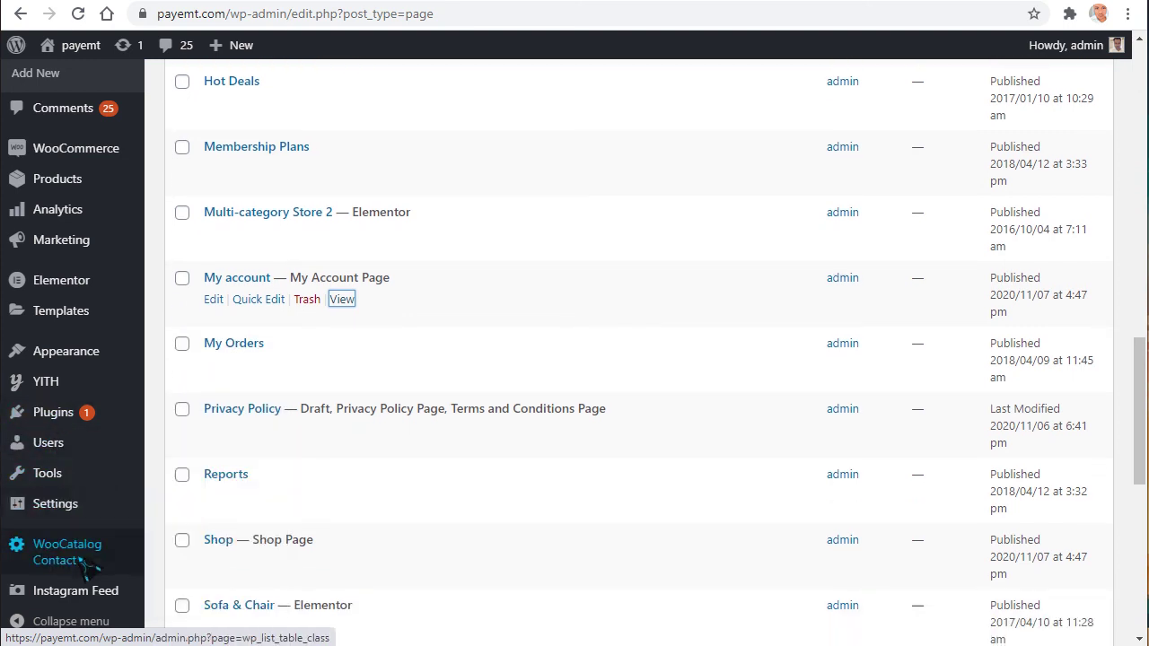
scroll(81, 539, up, 2)
mouse_move(70, 419)
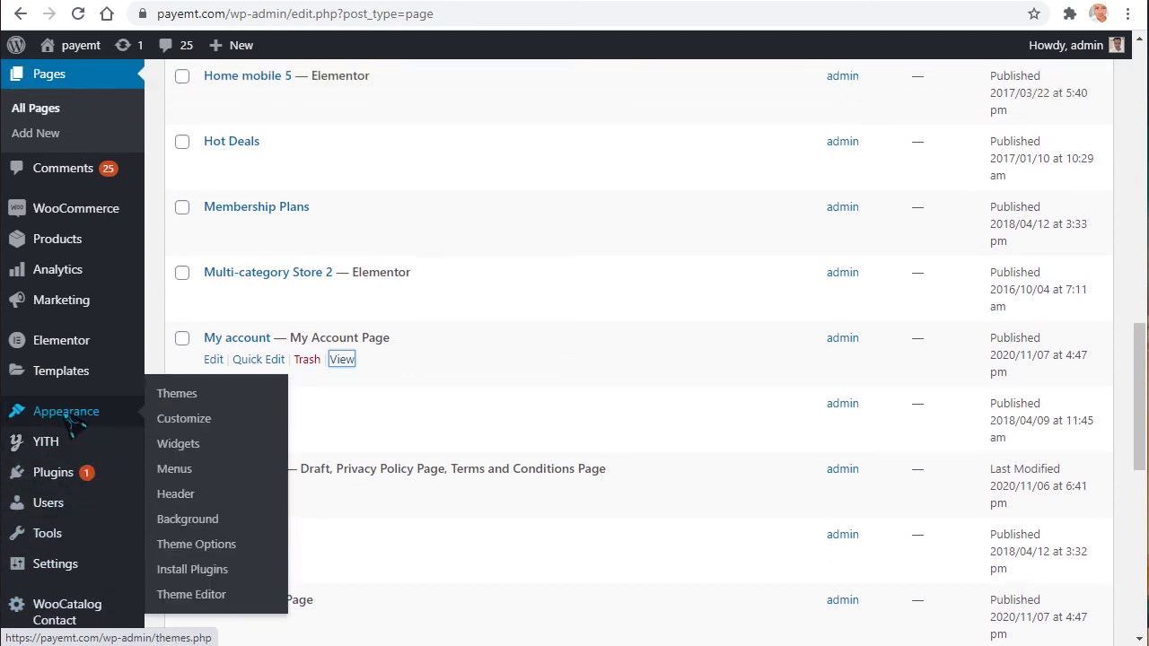
click(174, 470)
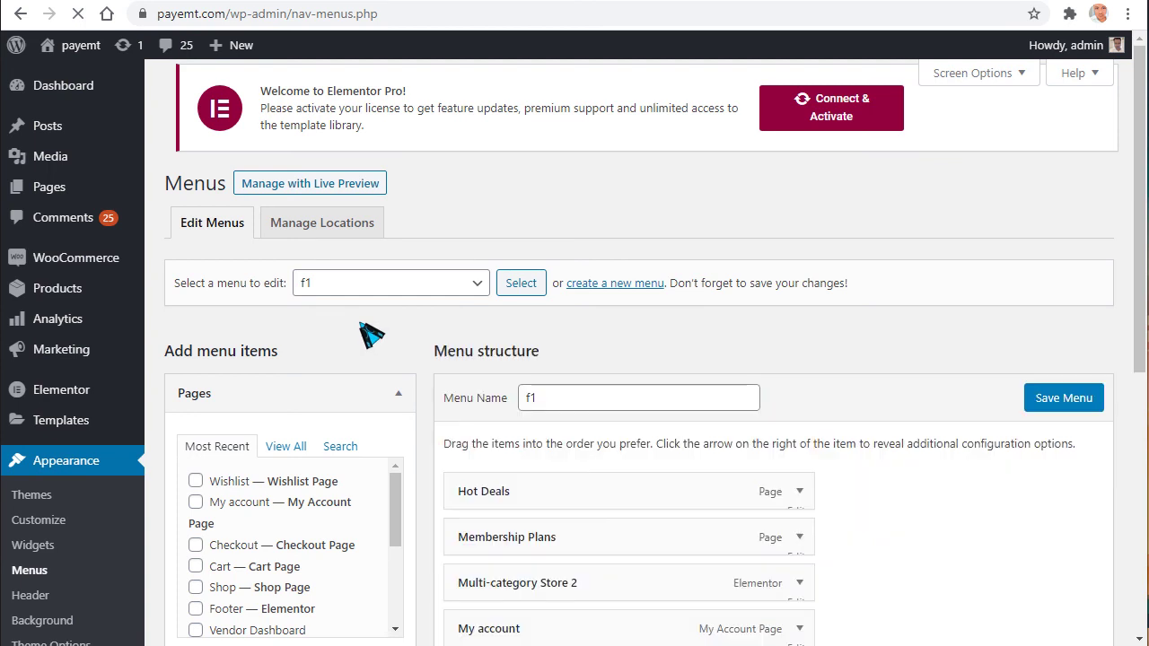
click(388, 284)
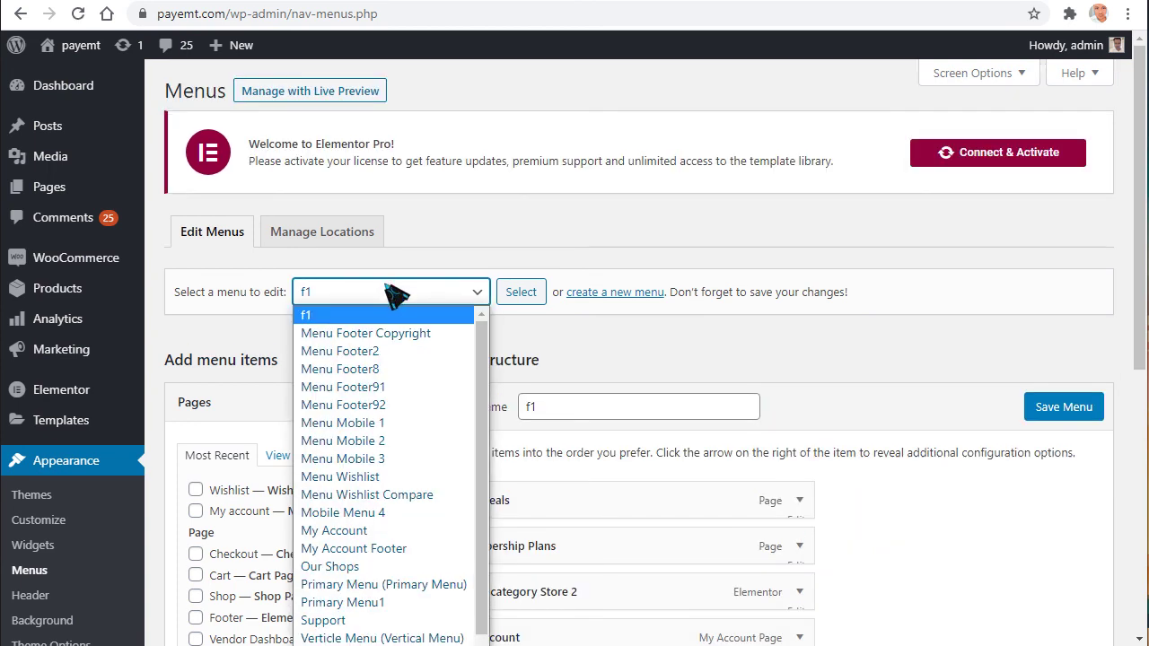
scroll(318, 570, down, 1)
click(377, 567)
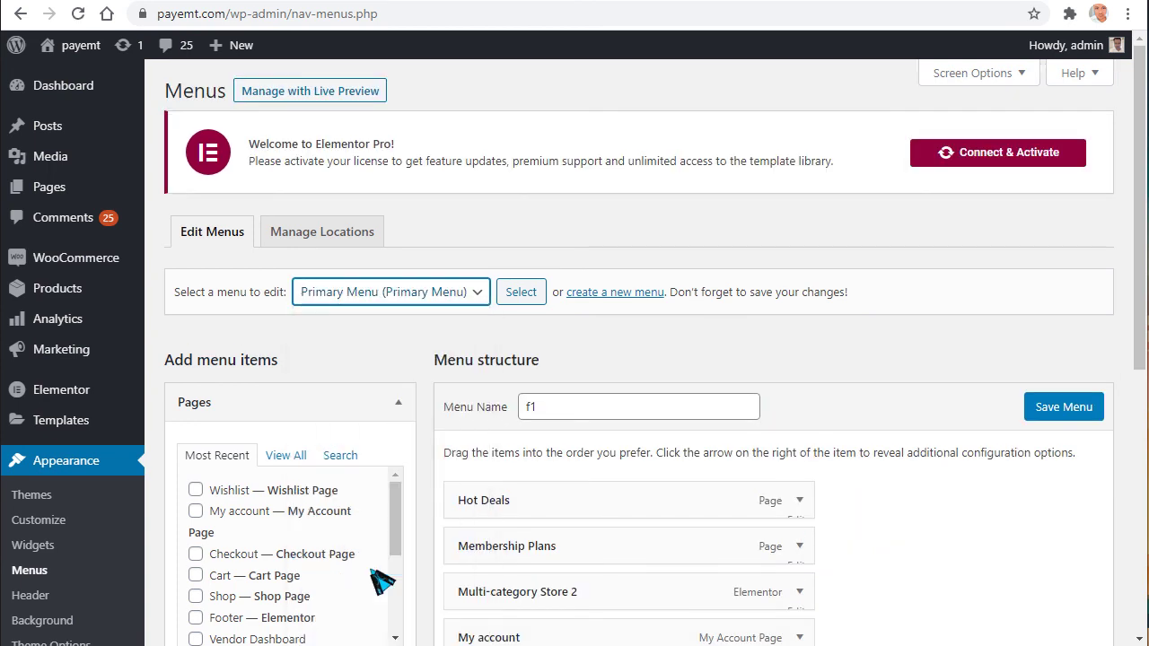
click(509, 290)
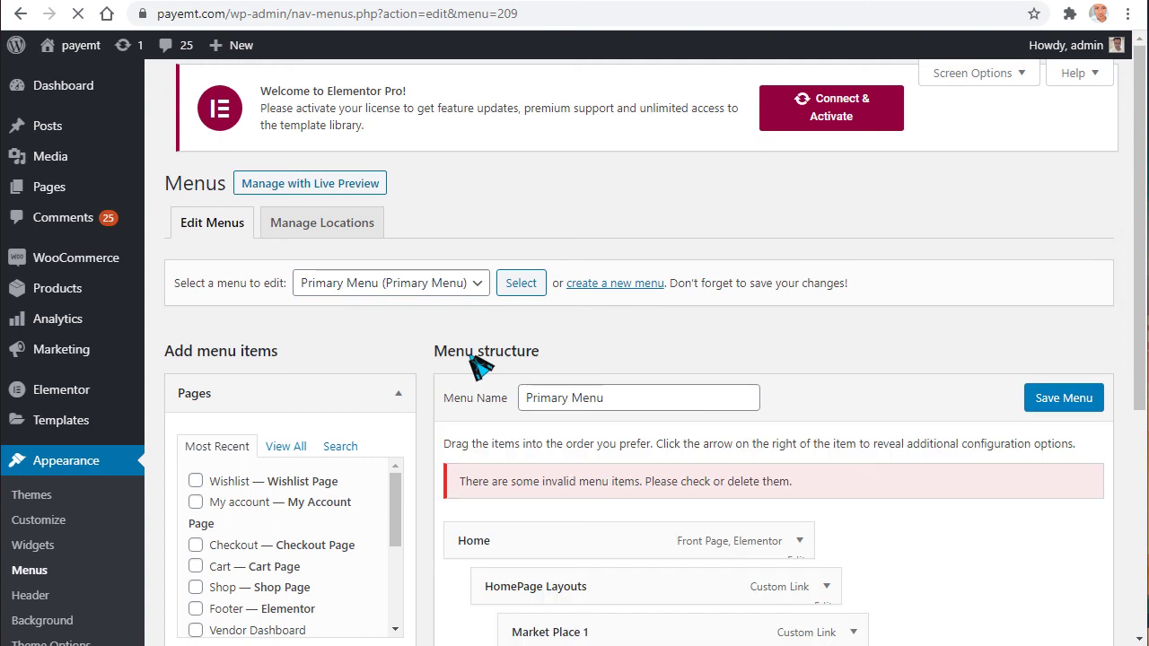
- Examine the Primary Menu's structure, including the Home, Shop, Promotions and Blog items and their sub-items
scroll(482, 372, down, 2)
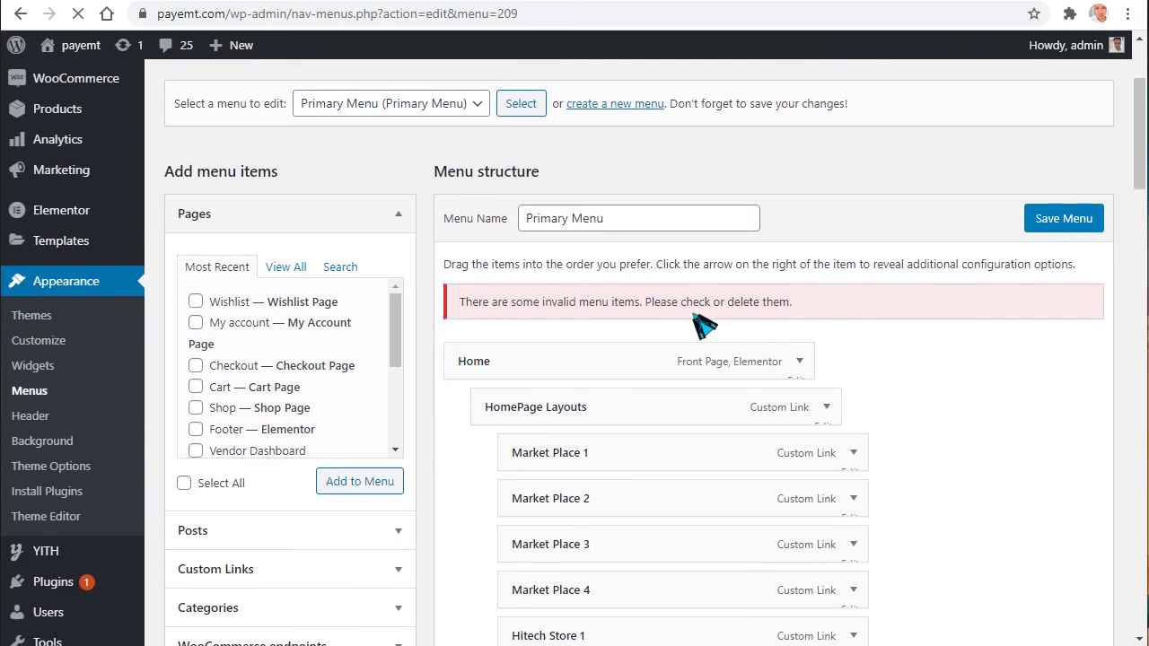
scroll(622, 310, down, 1)
scroll(457, 349, down, 5)
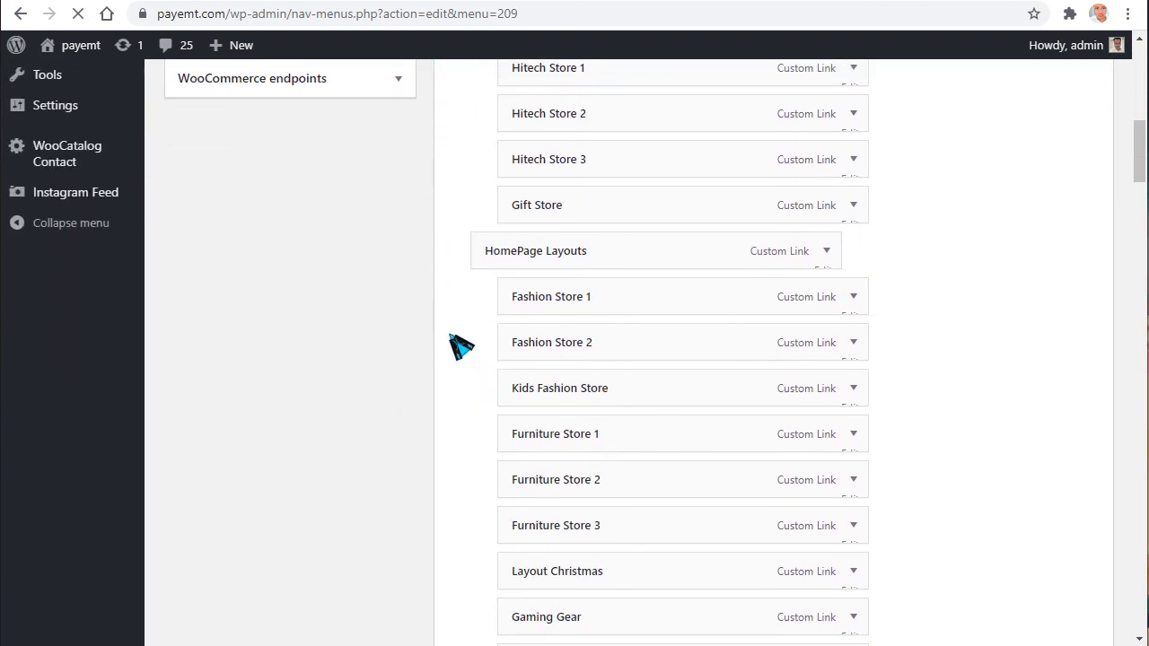
scroll(462, 347, down, 11)
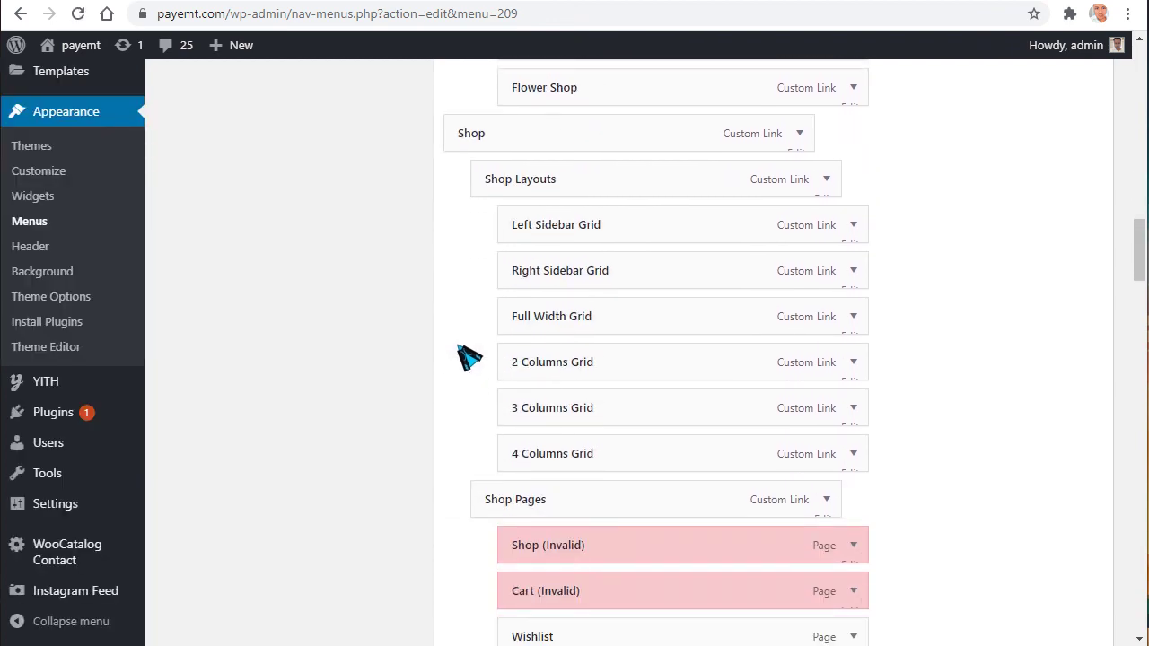
scroll(802, 353, down, 3)
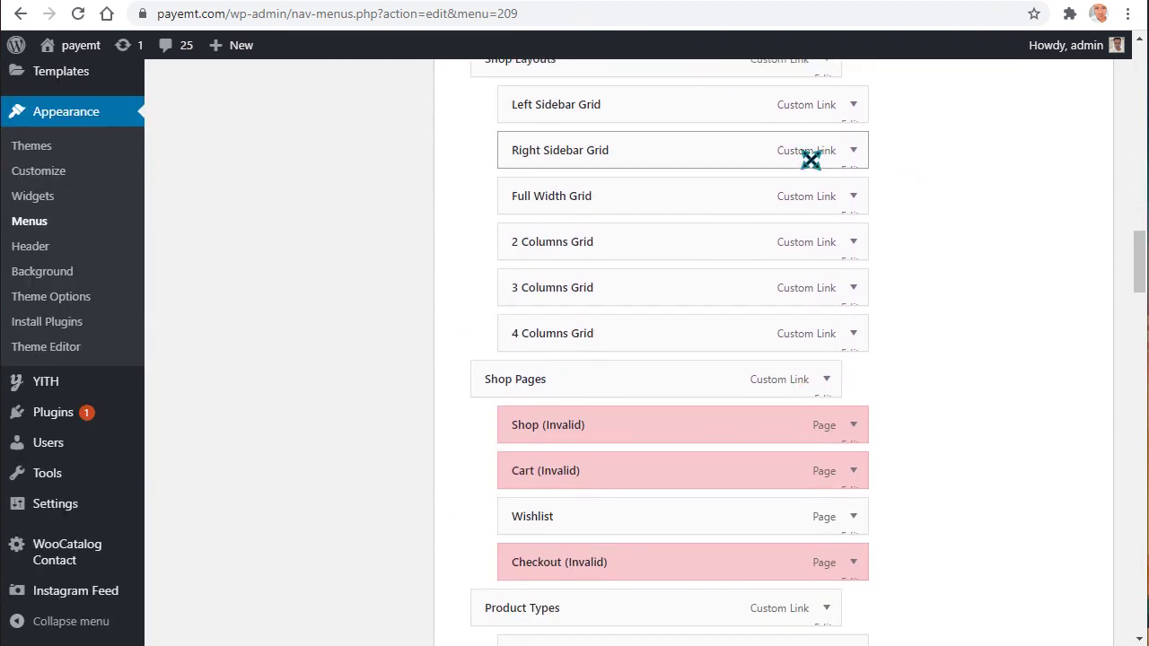
scroll(775, 392, down, 9)
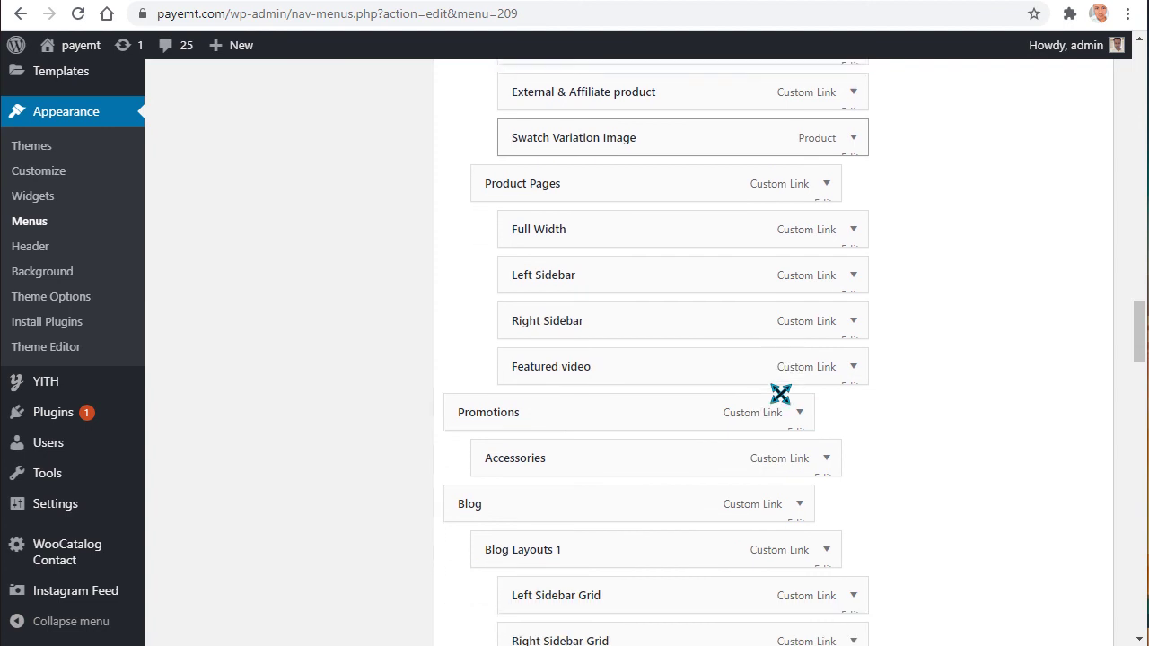
scroll(780, 394, down, 6)
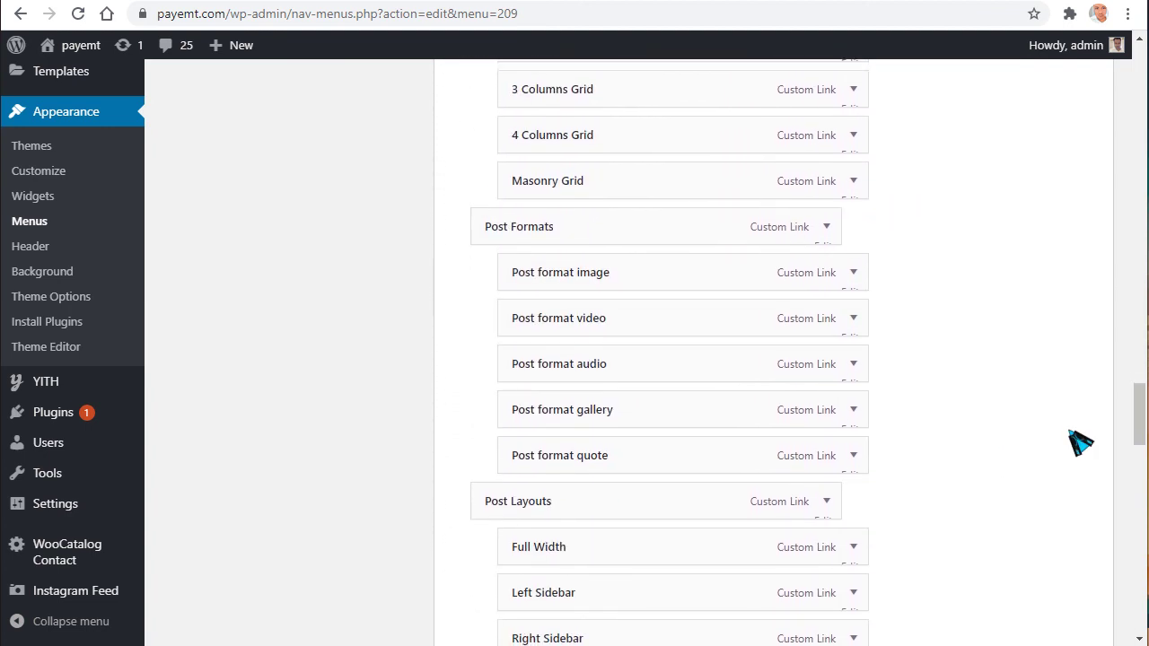
drag(1138, 422, 1138, 96)
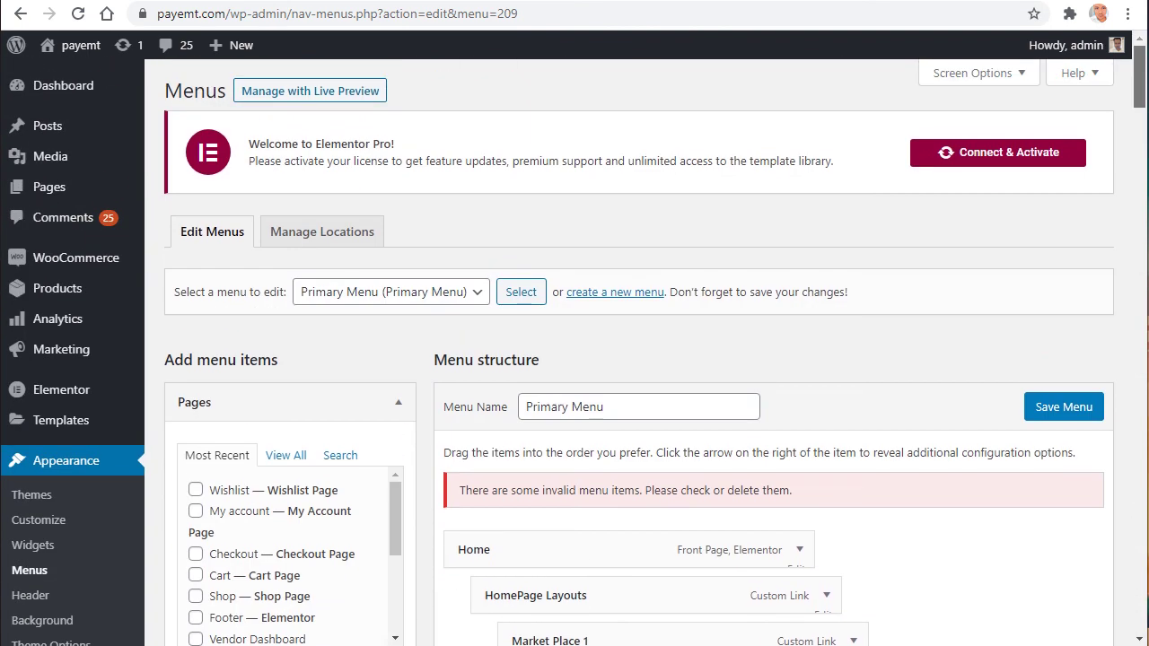
- Load the Verticle Menu for editing and examine the sub-items under its Fashion category
scroll(386, 471, down, 2)
click(370, 144)
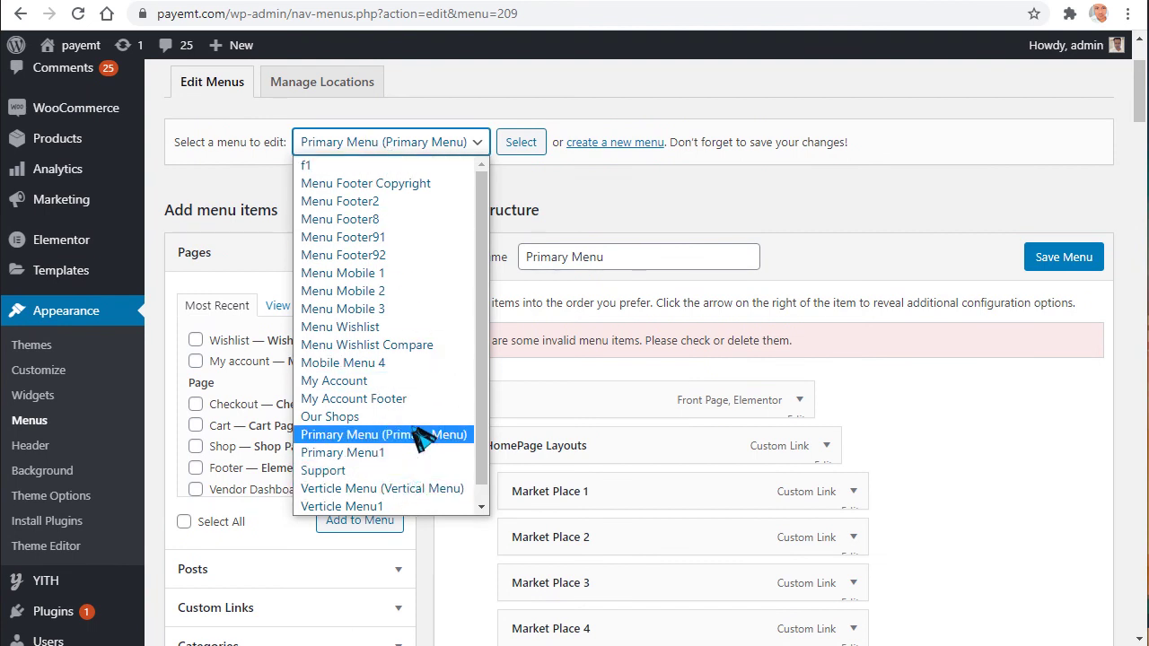
scroll(422, 429, down, 1)
click(404, 477)
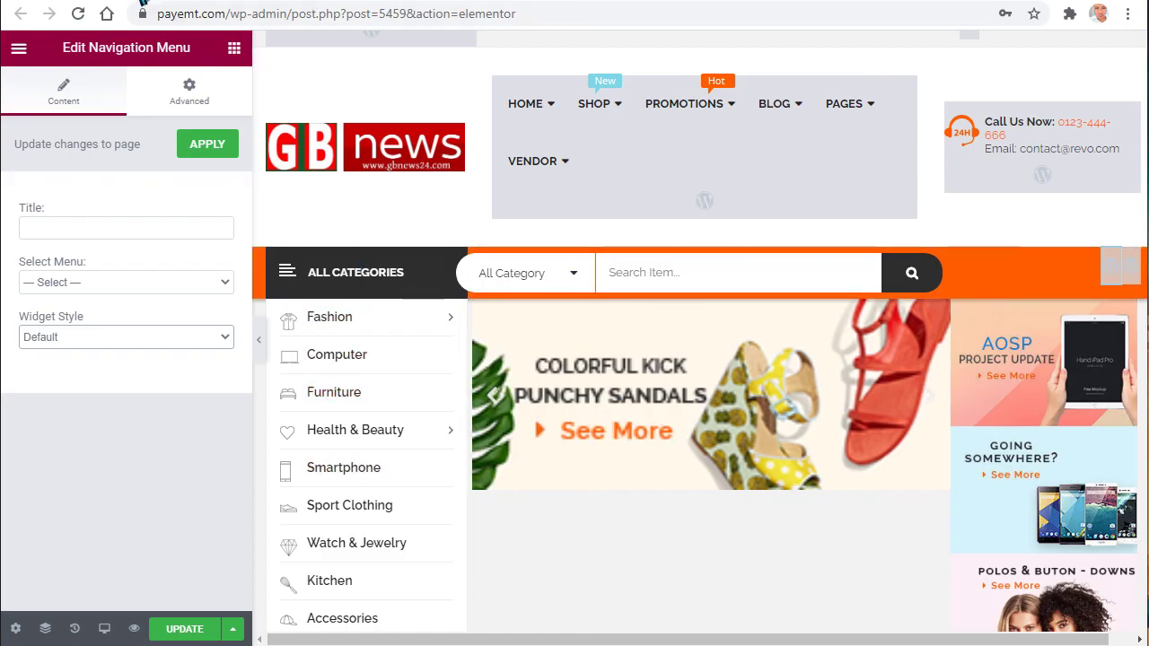
click(144, 1)
scroll(544, 249, down, 3)
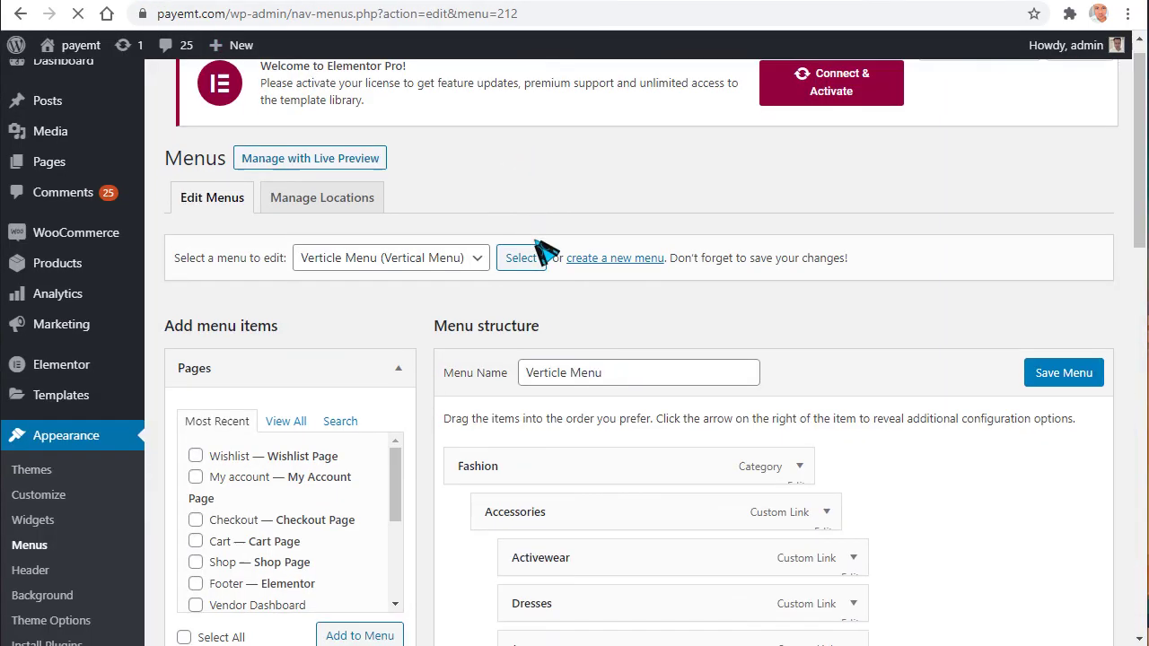
scroll(603, 257, down, 2)
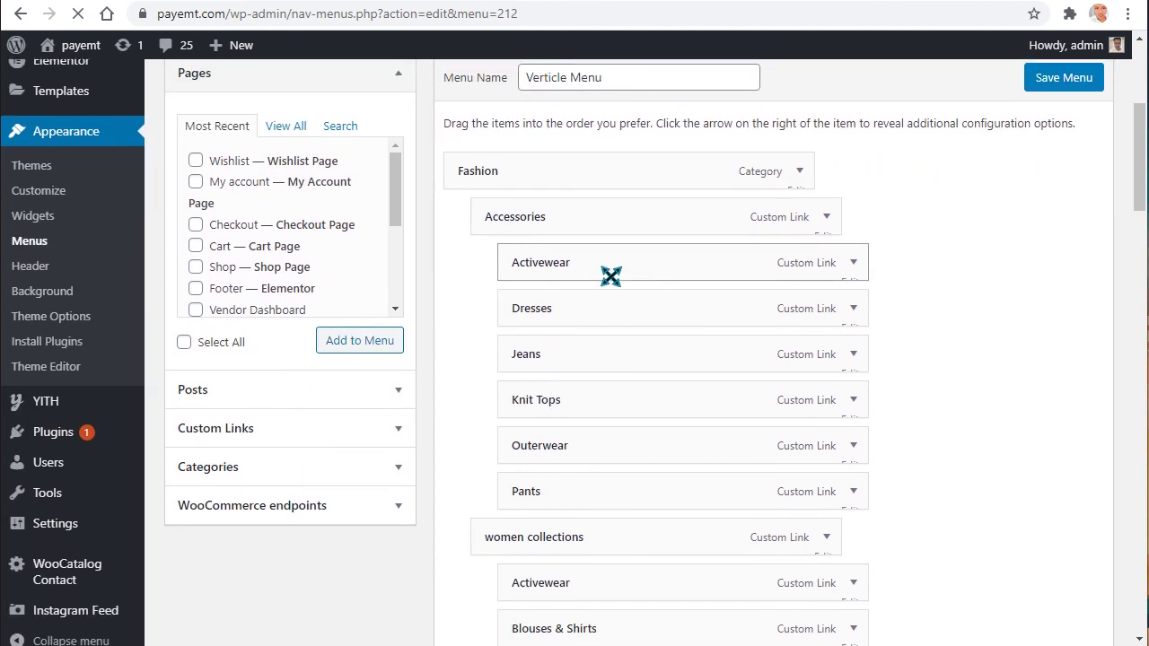
- Switch to the Elementor preview and examine the Accessories submenu under Fashion in the All Categories menu
click(305, 2)
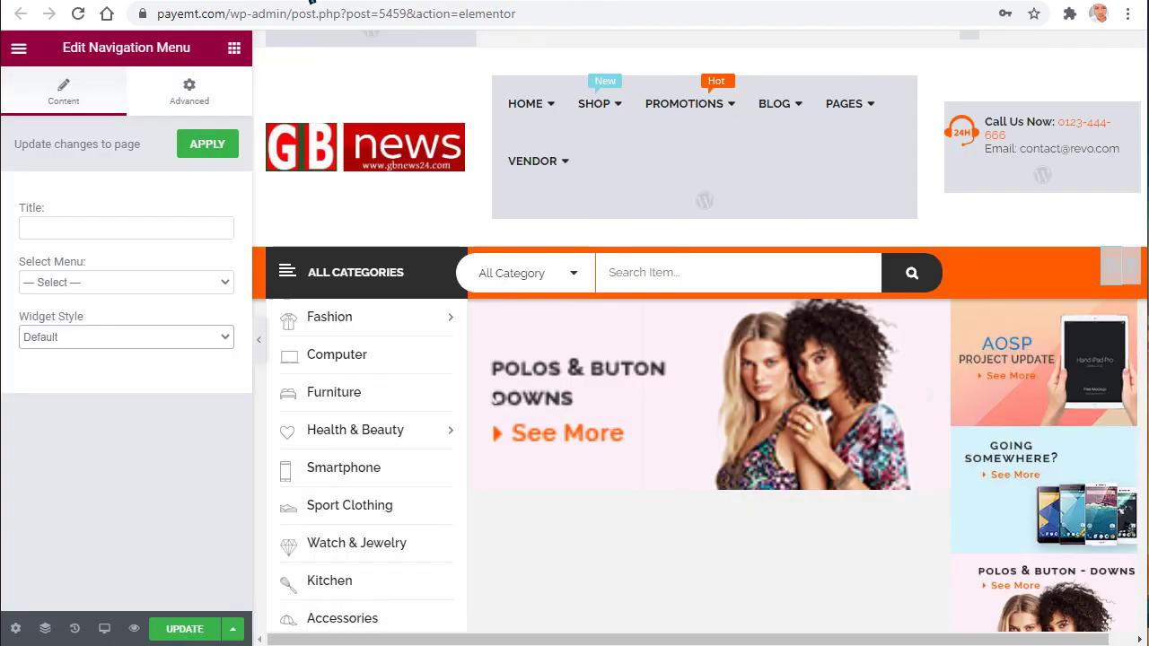
mouse_move(397, 325)
mouse_move(518, 325)
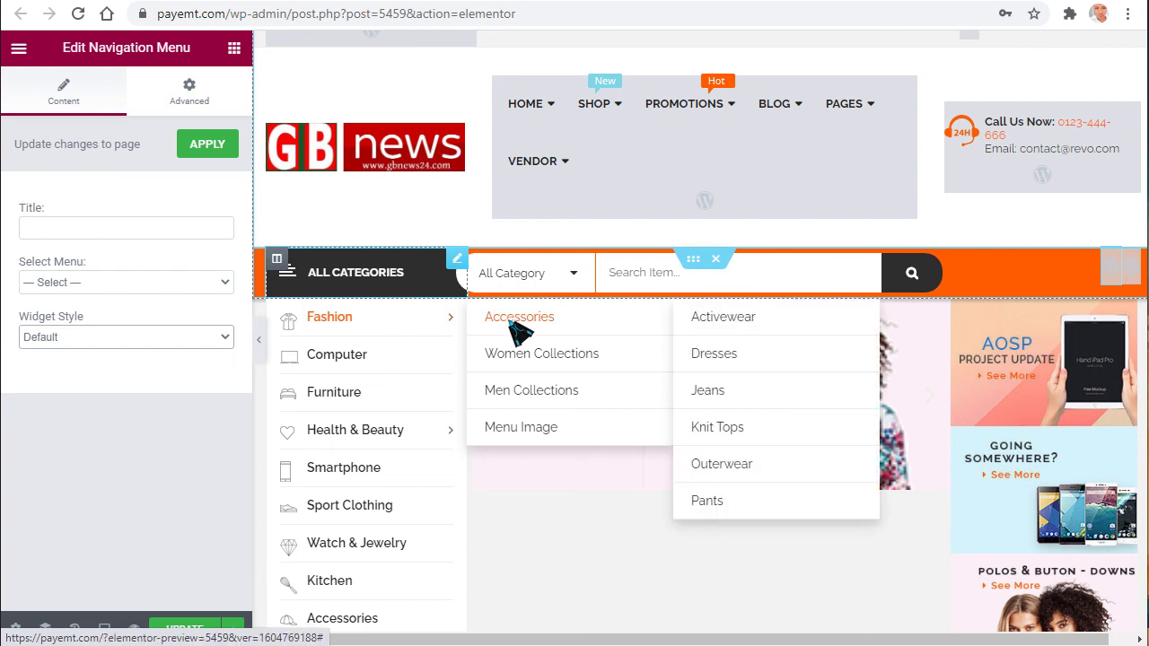
- Return to the Verticle Menu editor and enable the Product categories box in its screen options
click(132, 4)
scroll(449, 249, up, 3)
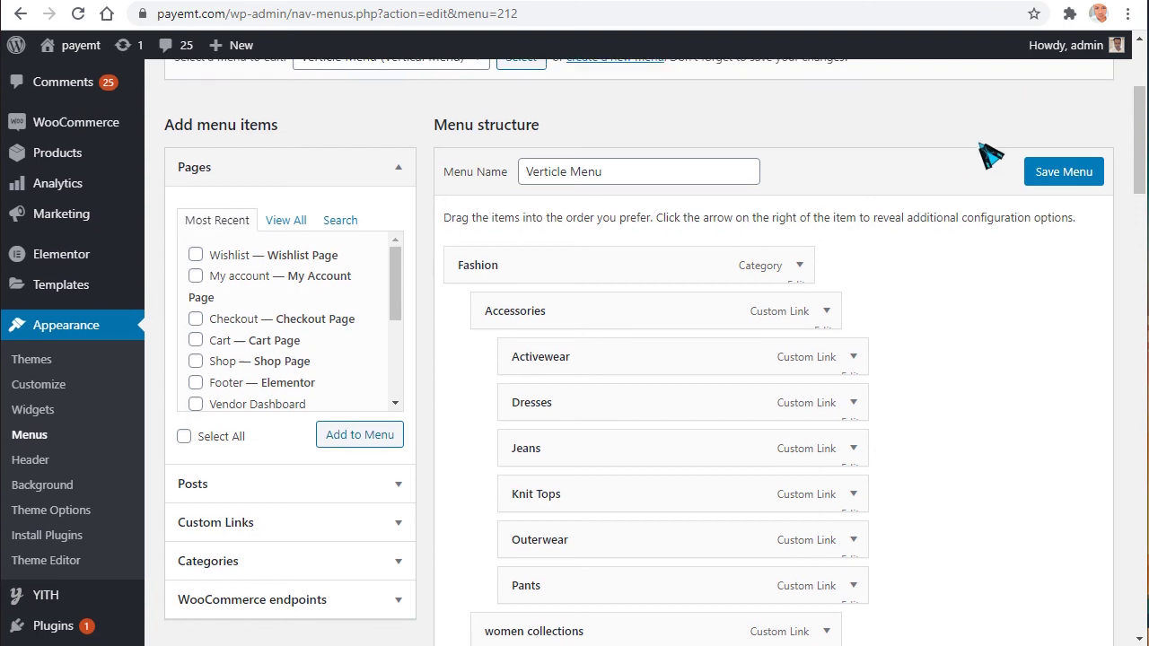
scroll(1006, 115, up, 3)
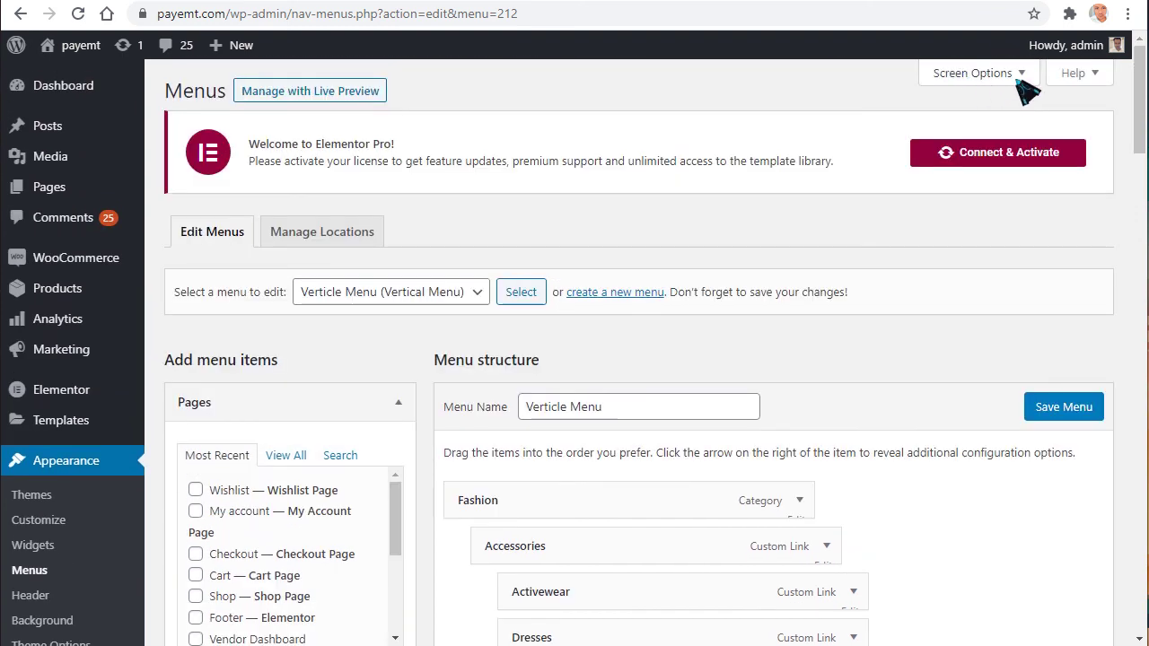
click(1021, 75)
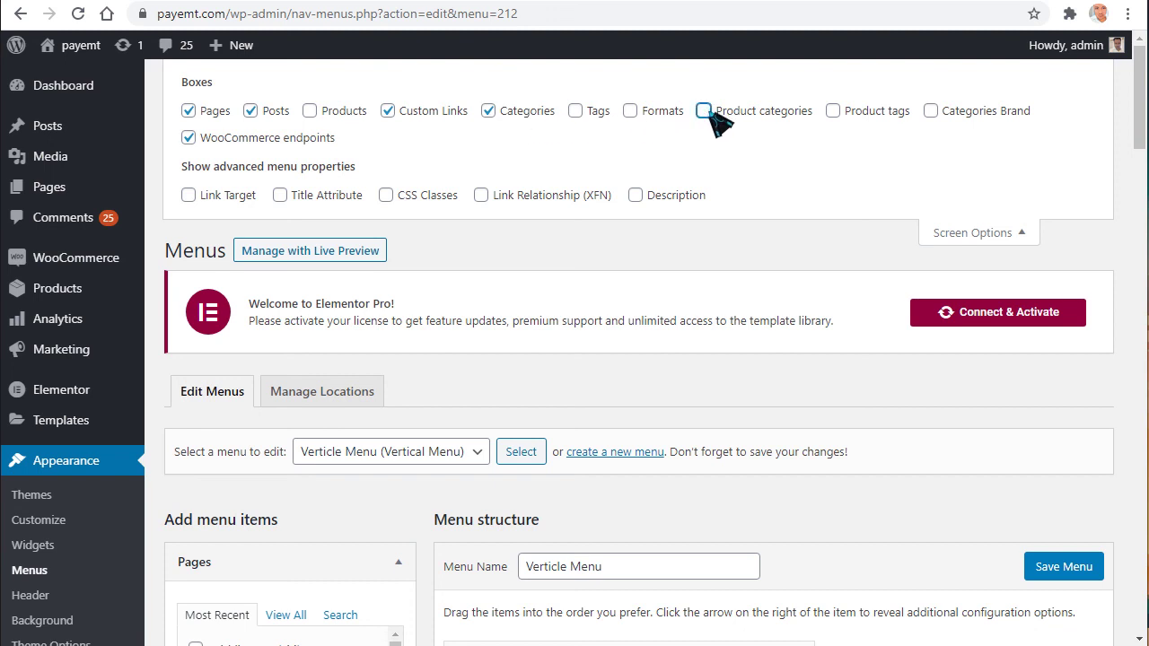
drag(720, 115, 812, 118)
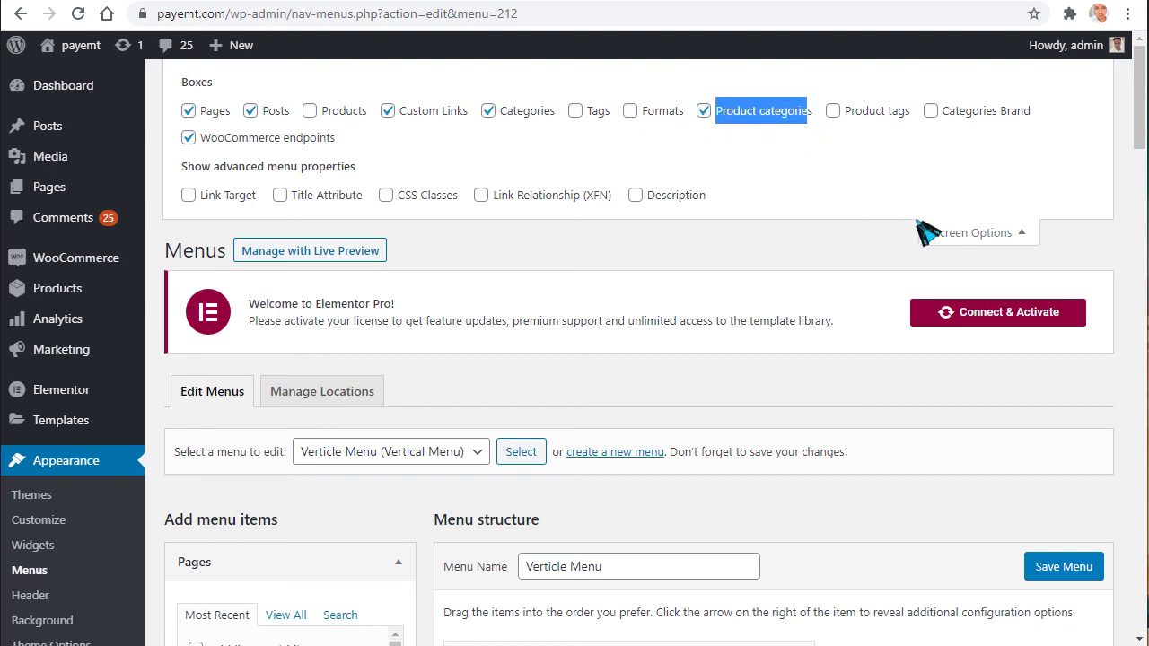
- Close the screen options and select Electronics in the full list of product categories available for the menu
click(971, 233)
scroll(397, 308, down, 5)
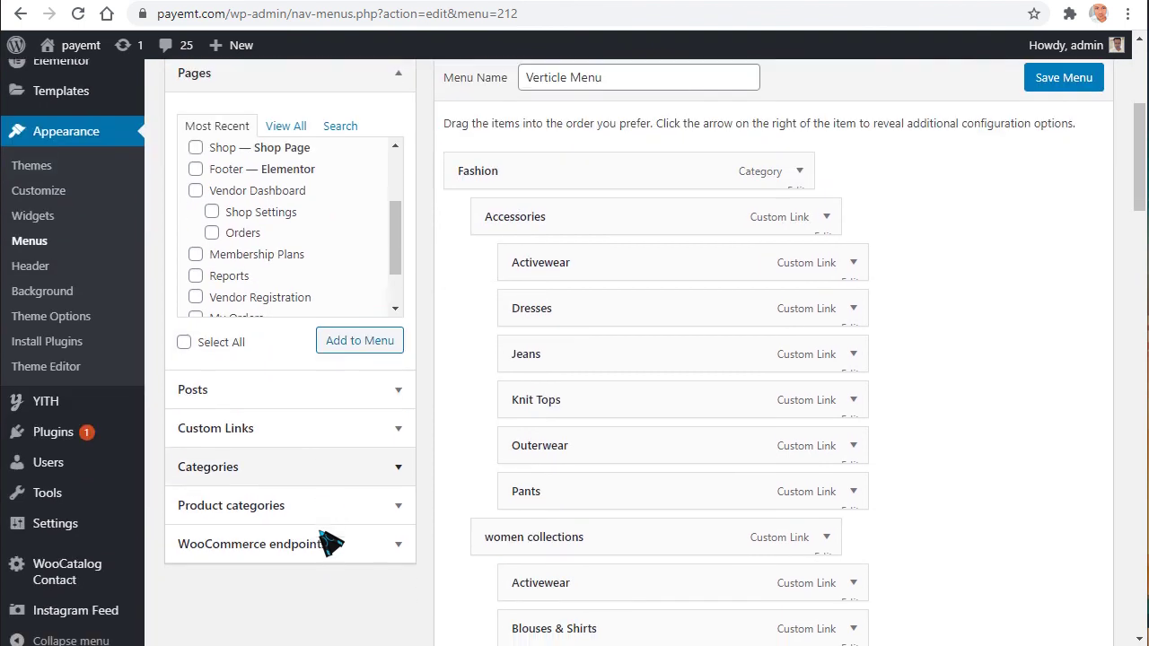
click(326, 422)
scroll(314, 404, down, 2)
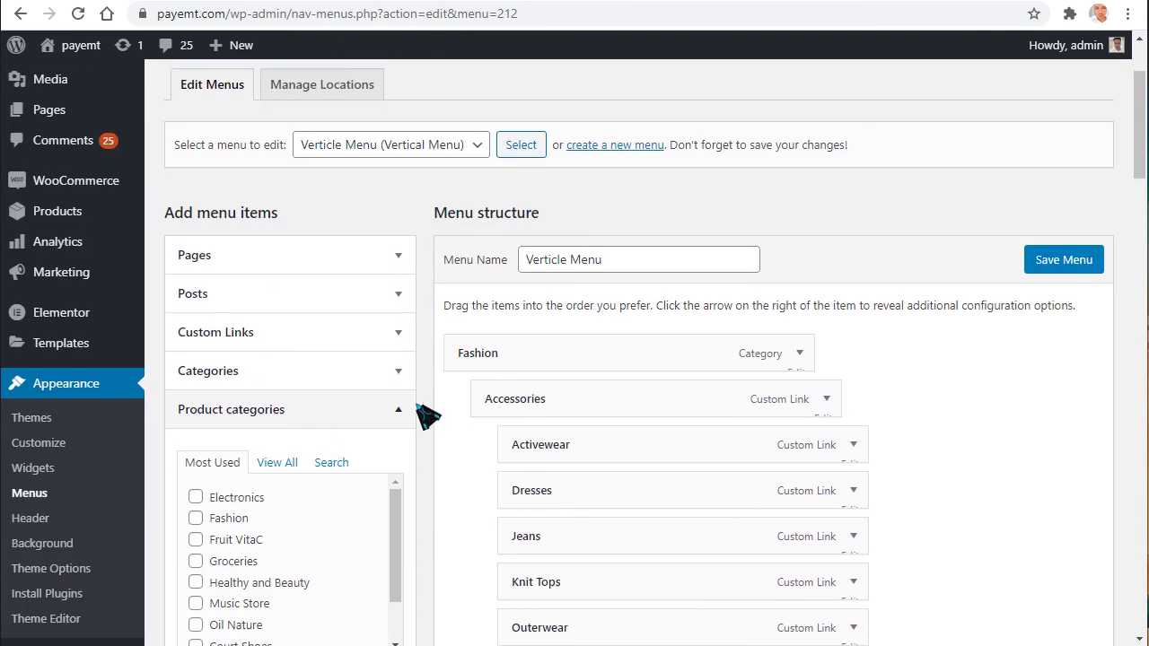
click(280, 381)
scroll(410, 392, down, 3)
scroll(296, 341, down, 1)
scroll(285, 305, down, 4)
scroll(282, 313, up, 1)
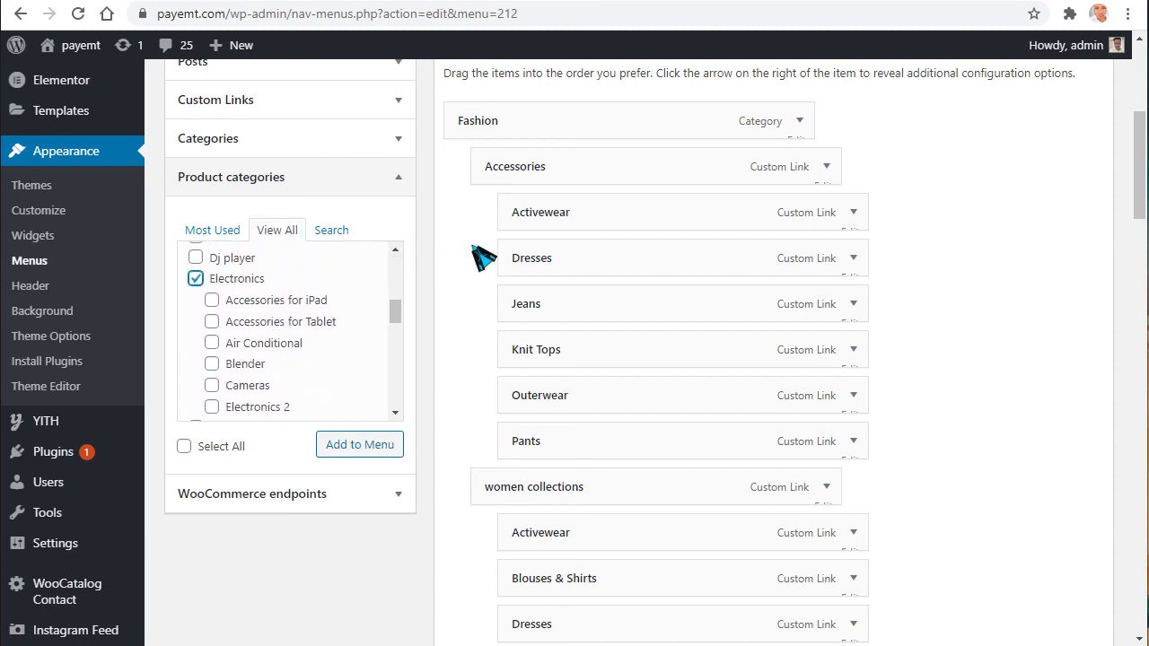
- Examine the Verticle Menu structure from the Fashion sub-items down to Laptops & Accessories and the display location settings
scroll(483, 258, down, 7)
scroll(519, 390, down, 2)
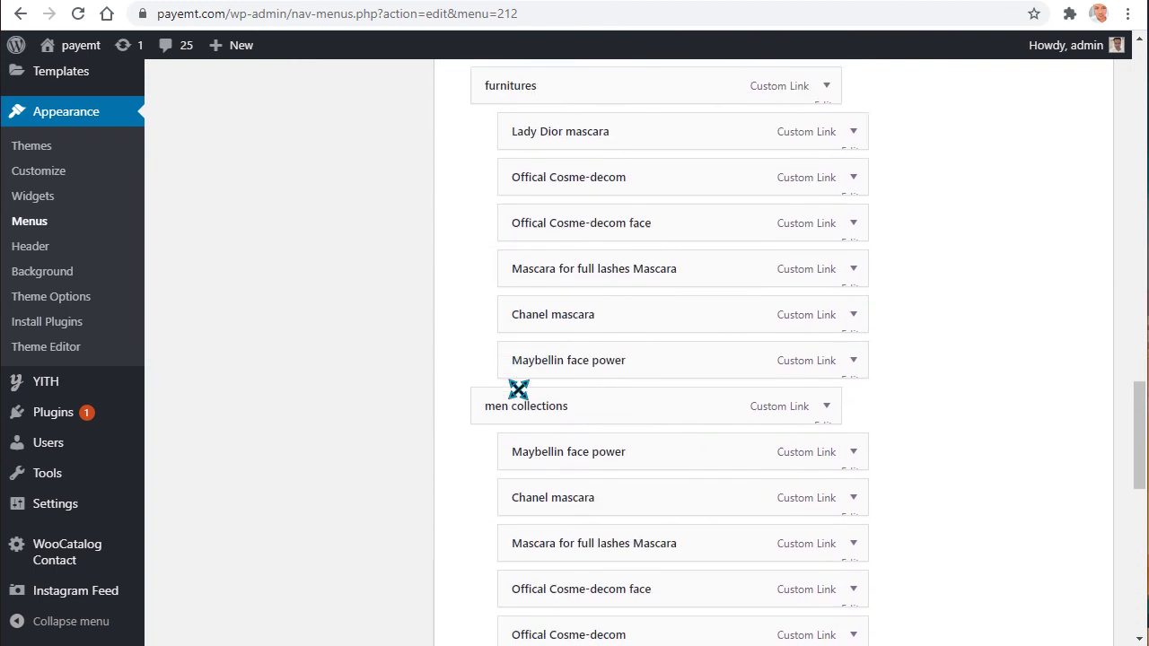
scroll(519, 388, down, 2)
scroll(536, 368, down, 2)
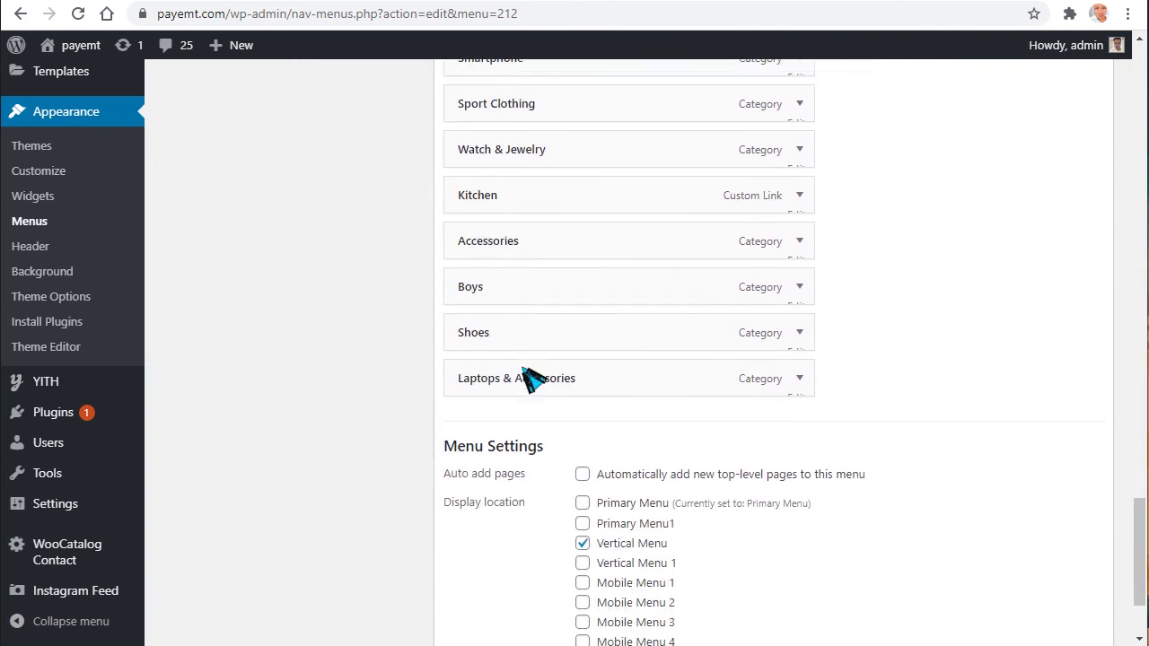
scroll(682, 417, up, 4)
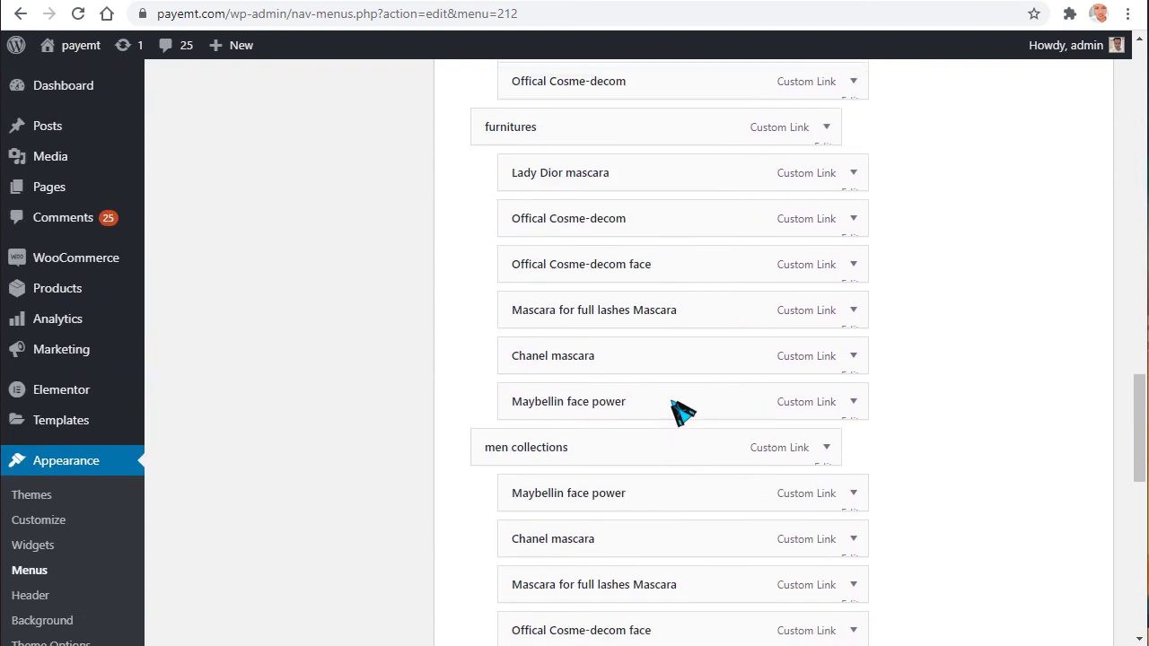
scroll(682, 411, up, 14)
scroll(664, 406, up, 3)
scroll(674, 406, down, 3)
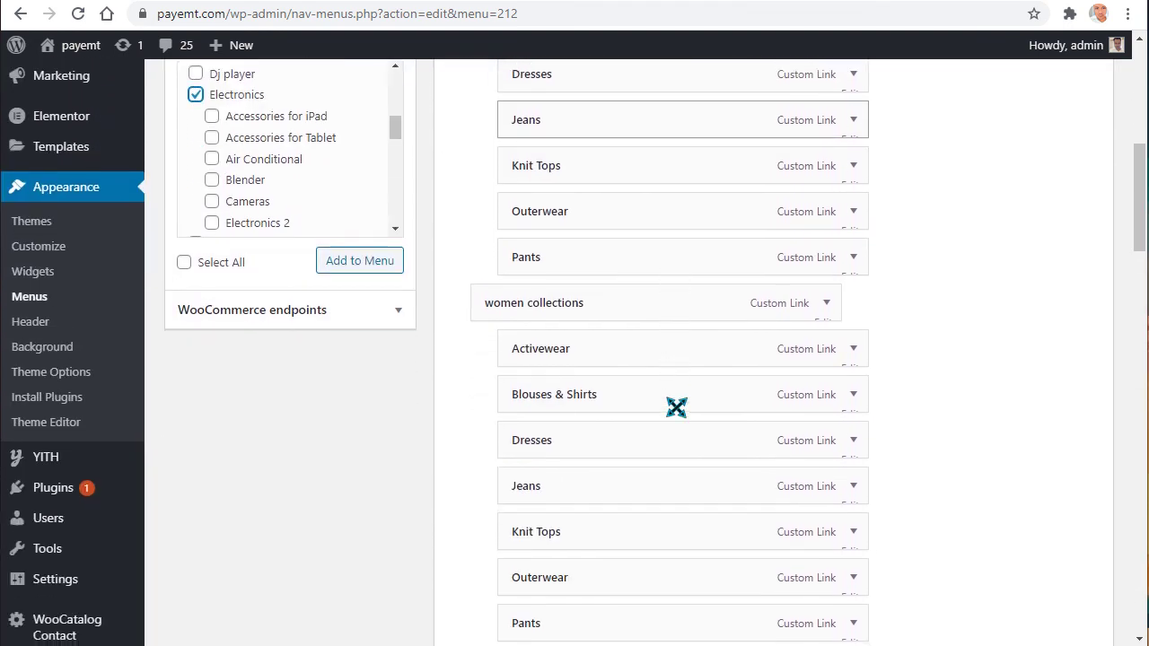
scroll(678, 410, down, 7)
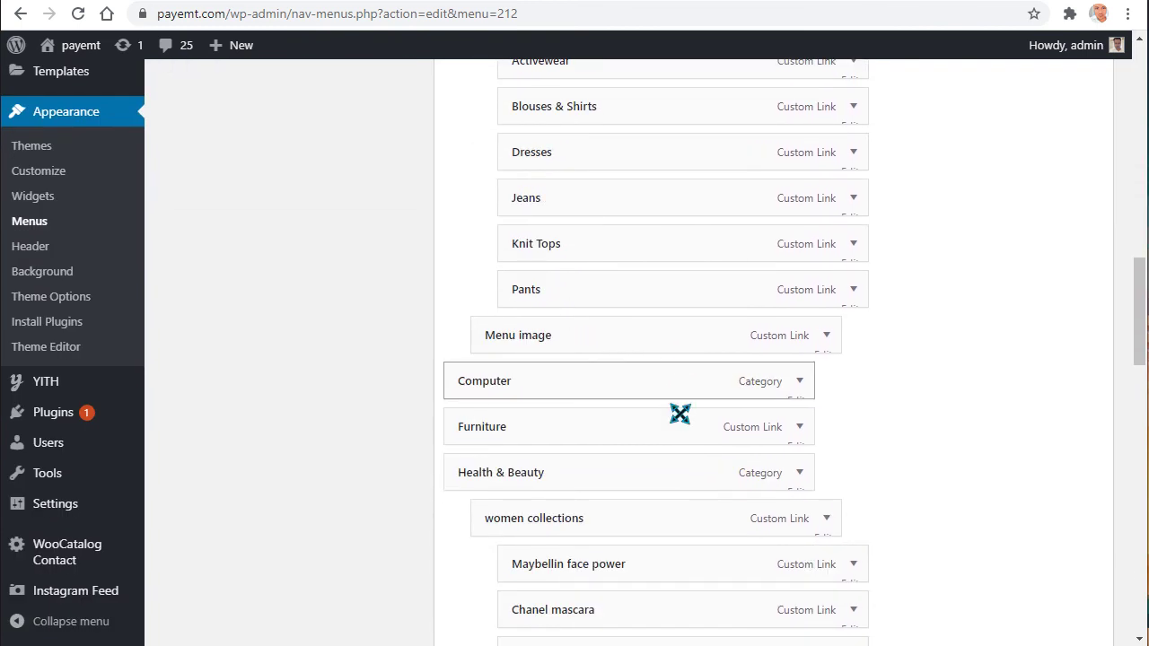
scroll(679, 413, down, 4)
scroll(675, 411, up, 2)
scroll(673, 412, up, 10)
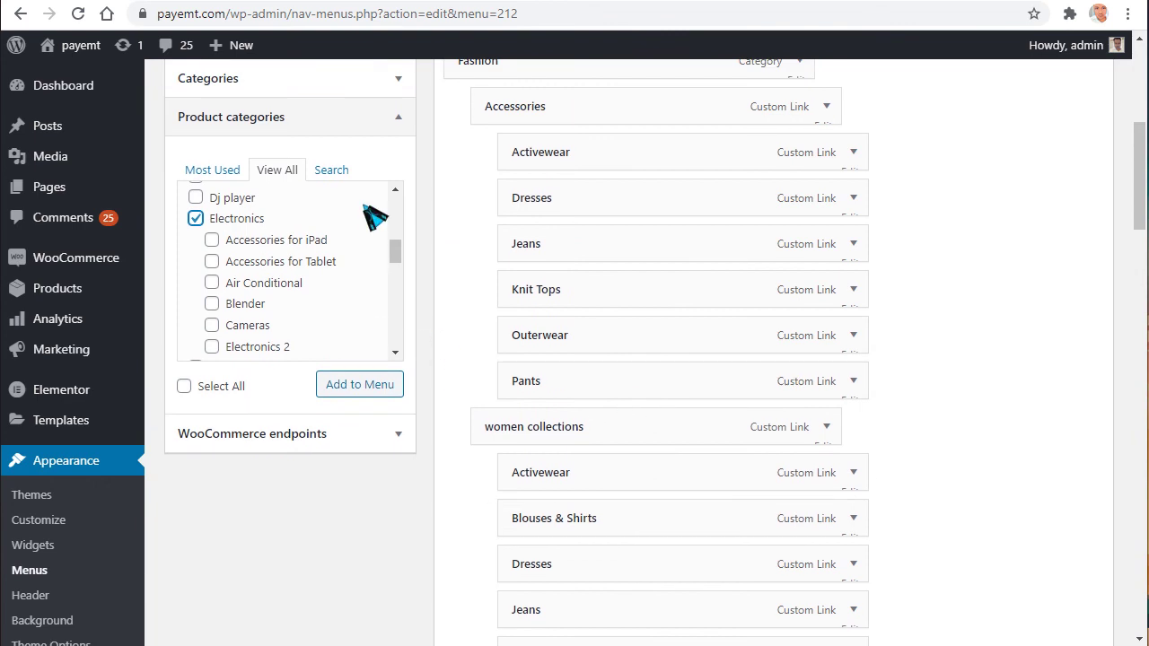
- Browse the full product categories list from Electronics and its subcategories to Health & Beauty
scroll(317, 261, down, 2)
scroll(303, 266, up, 3)
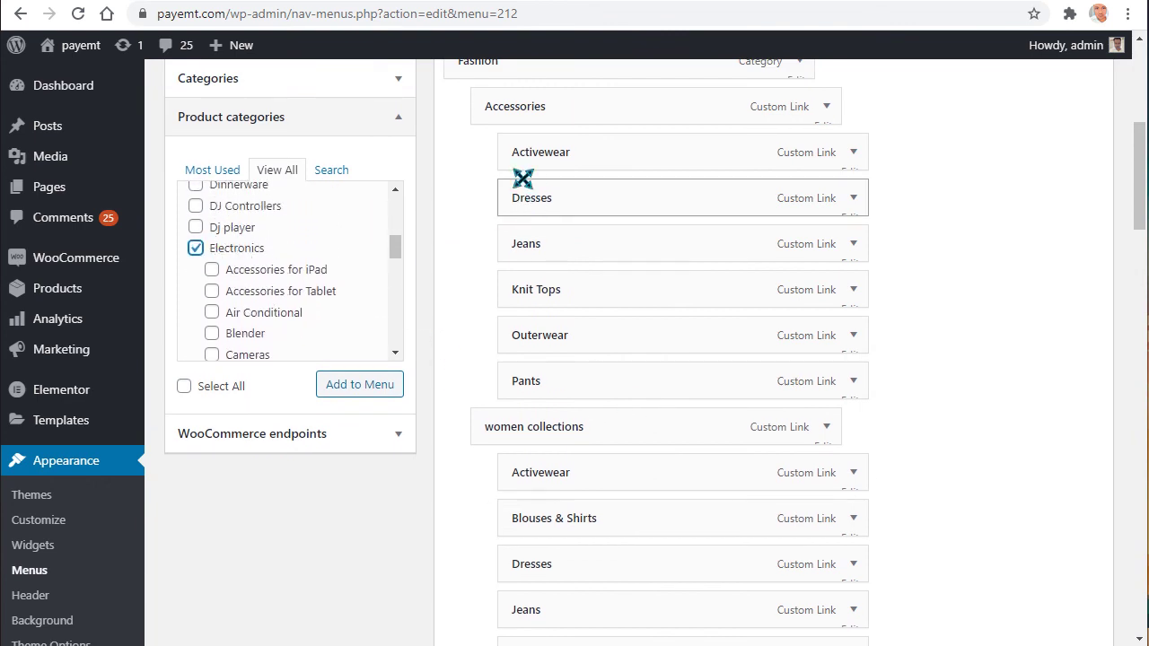
scroll(490, 84, up, 1)
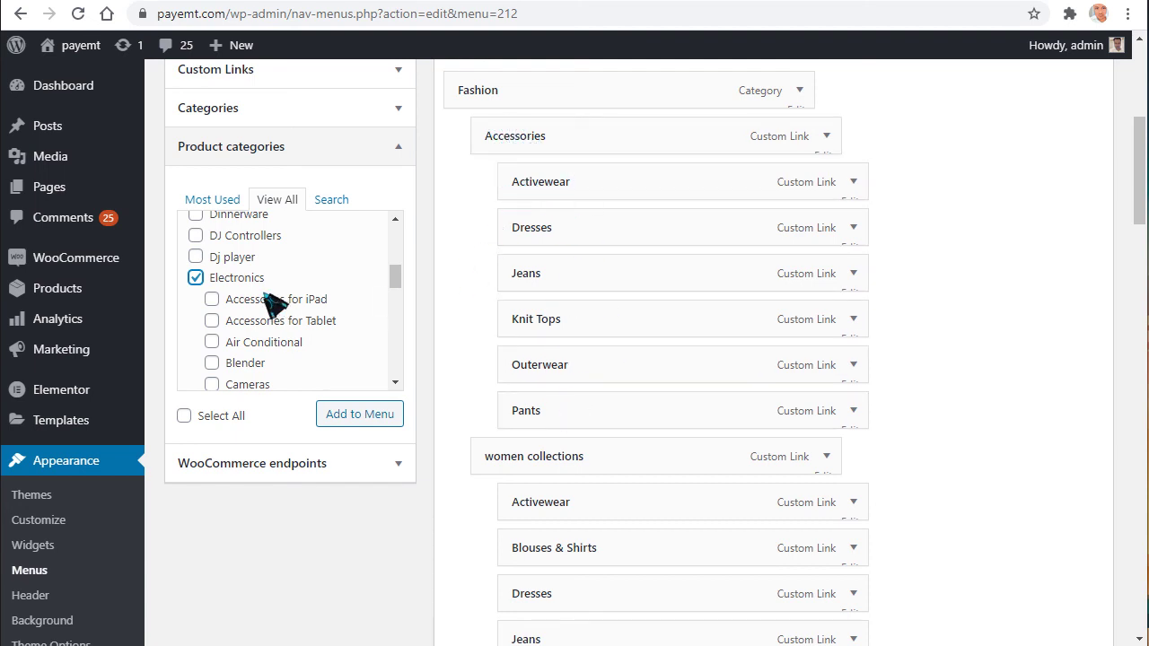
scroll(275, 305, down, 3)
scroll(252, 260, down, 5)
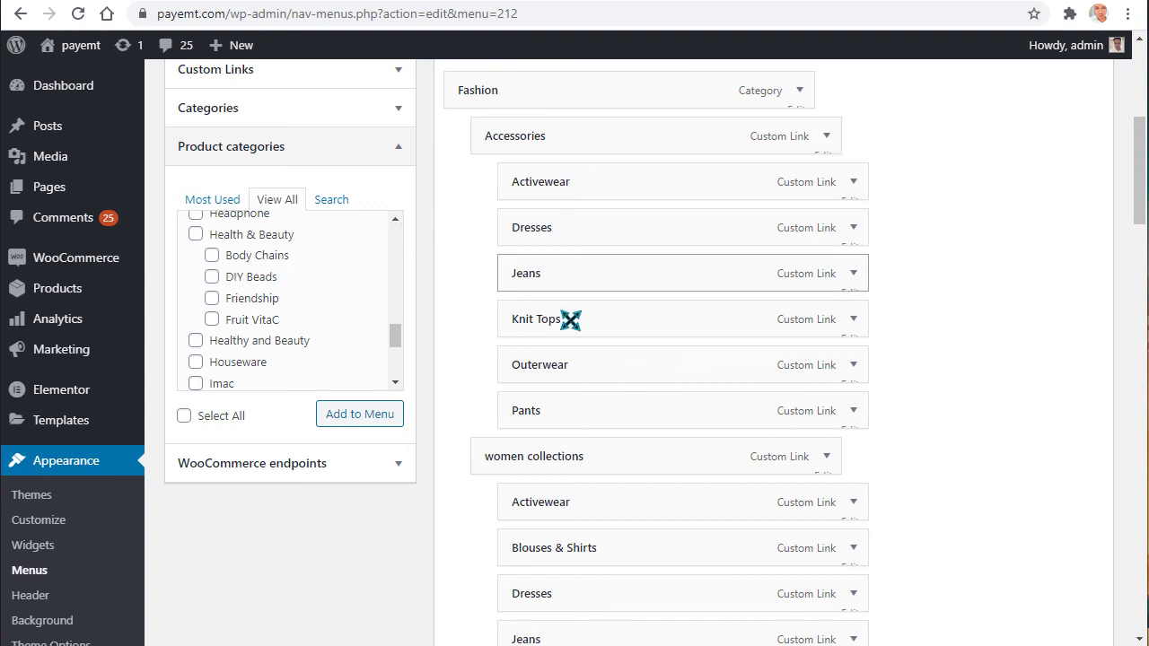
- Review the menu structure's nesting under Fashion and Health & Beauty and the top-level categories below them
scroll(566, 326, down, 8)
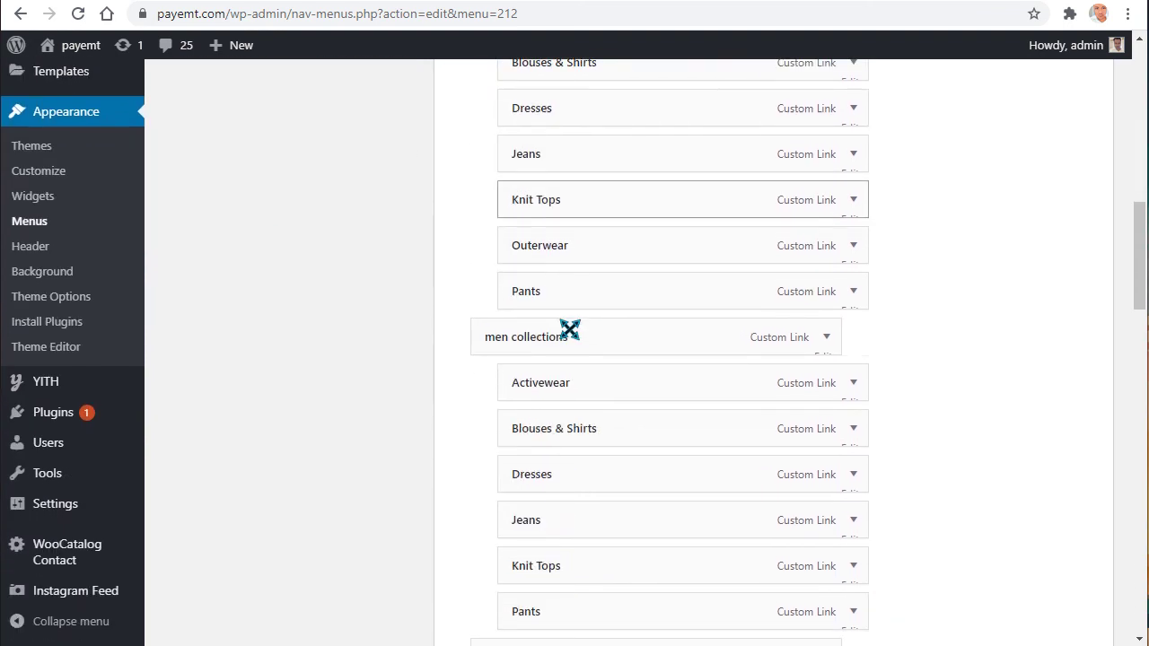
scroll(596, 327, down, 3)
scroll(530, 224, down, 3)
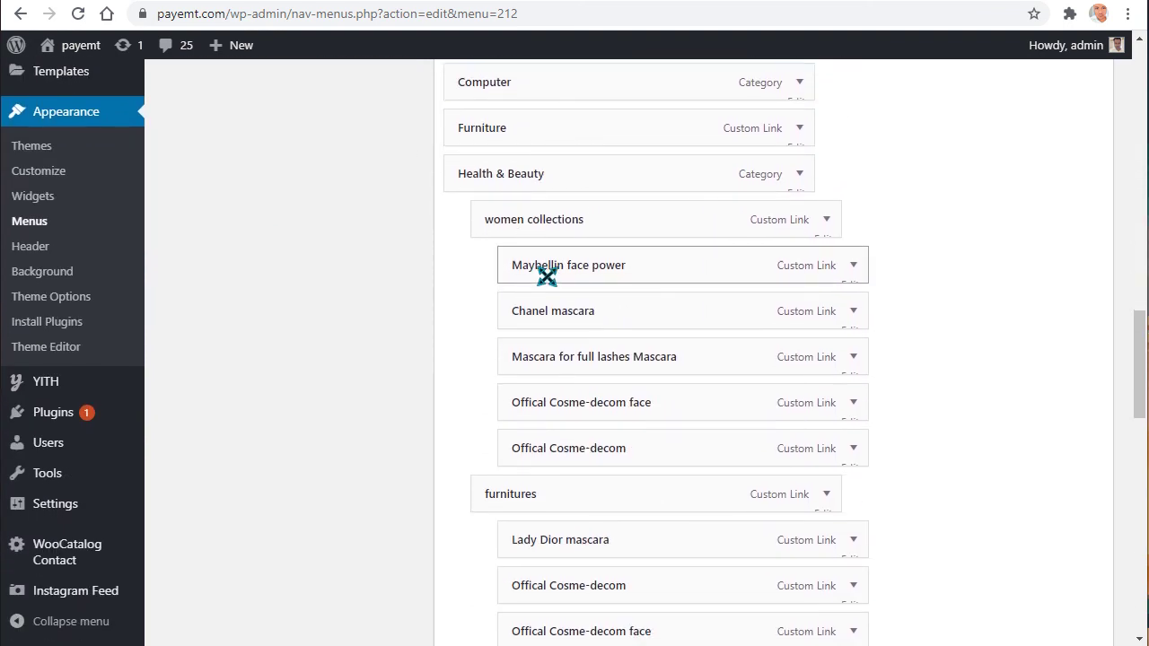
scroll(888, 408, down, 7)
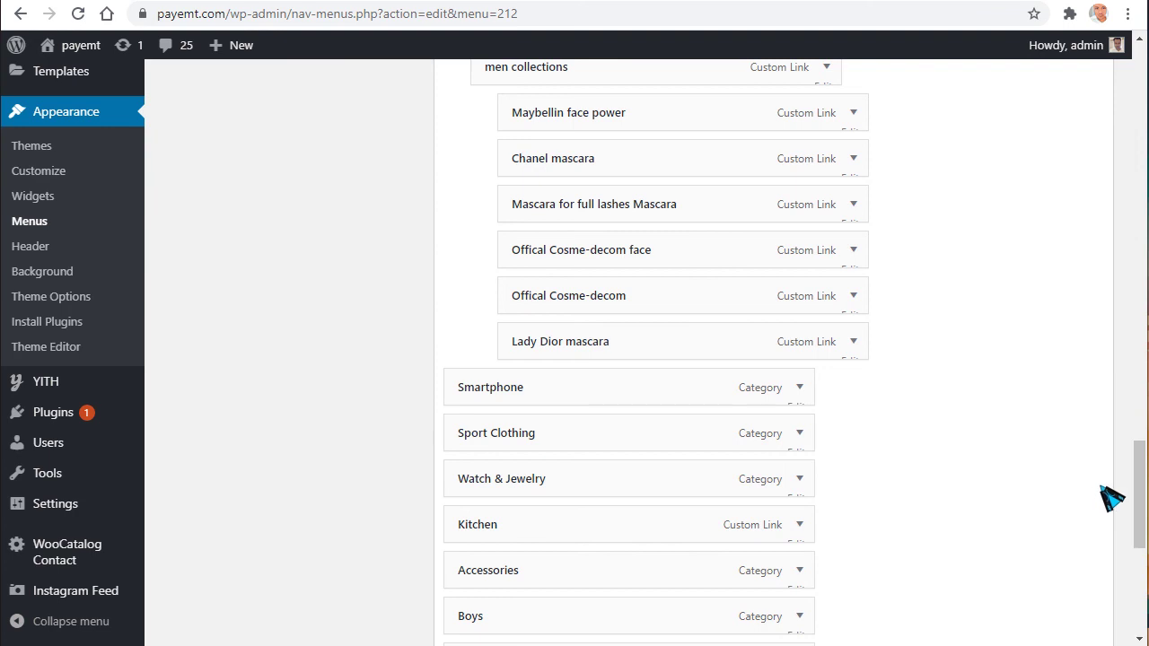
drag(1140, 492, 1142, 46)
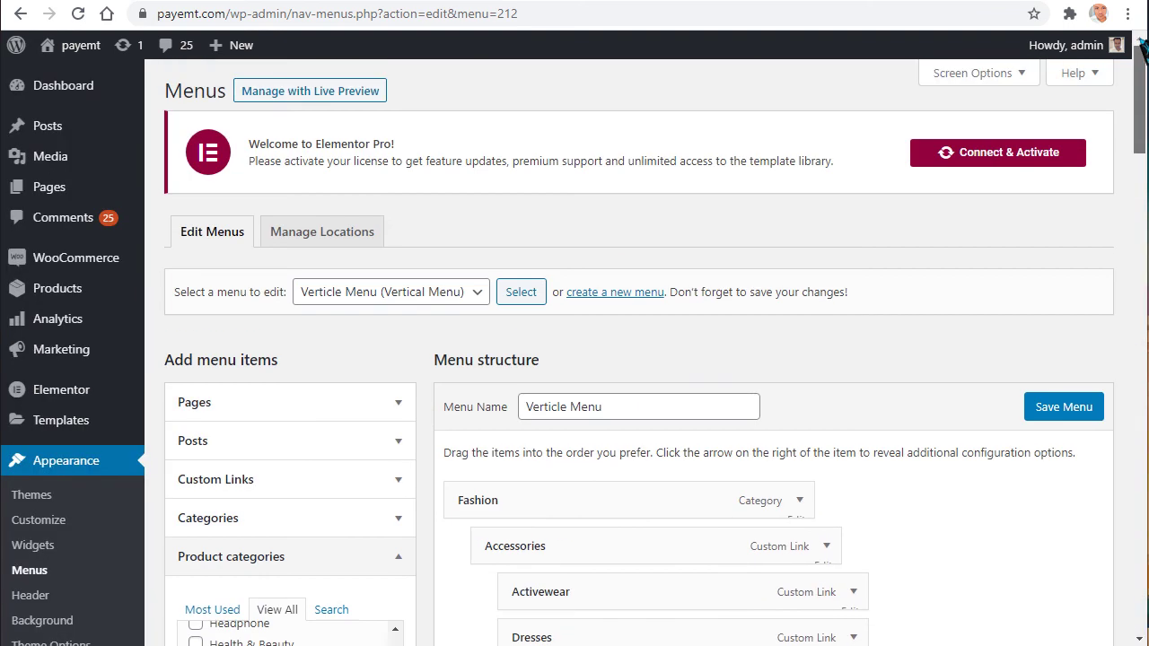
- Switch to the Elementor preview and examine the All Categories menu and the page content beside and below it
click(323, 3)
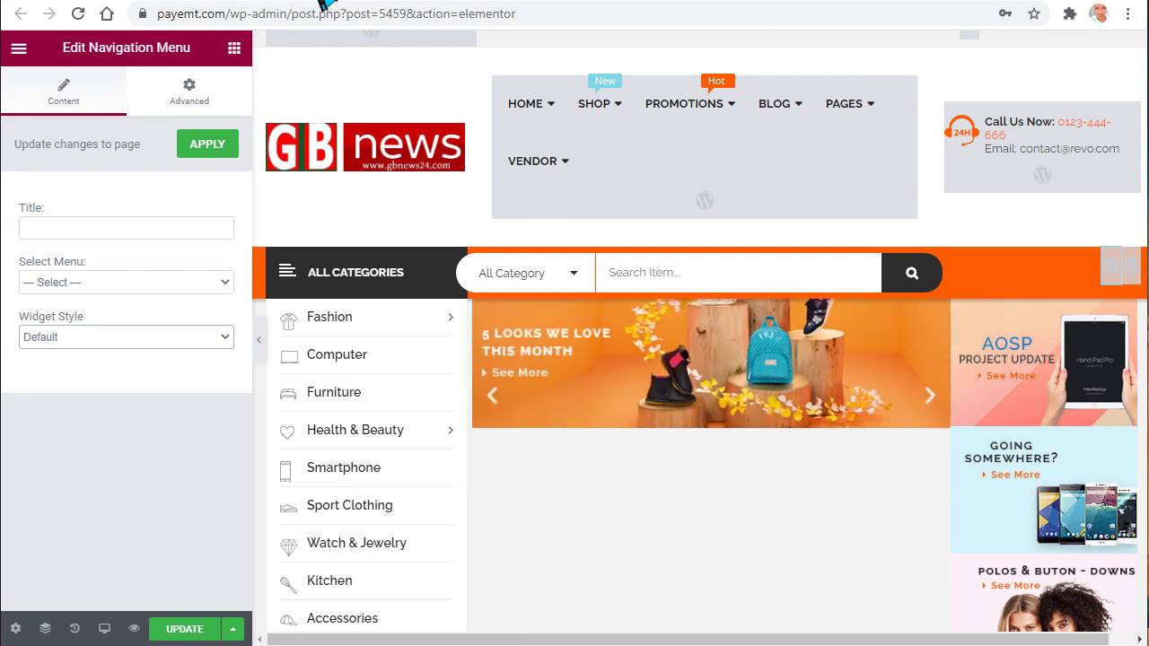
scroll(512, 269, down, 2)
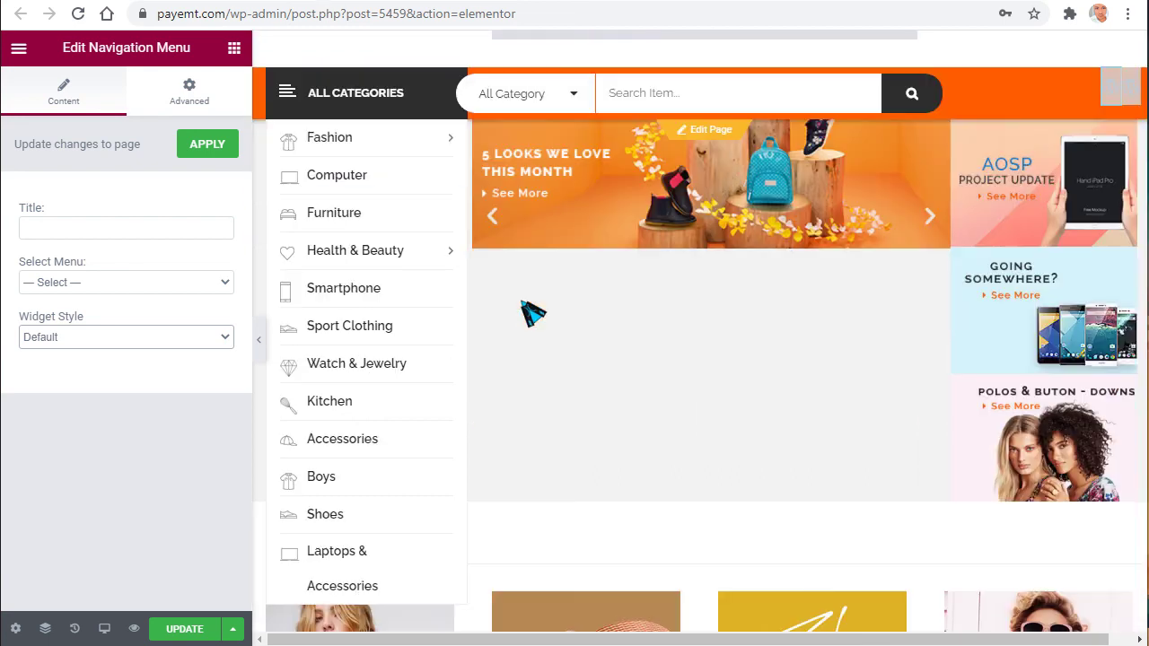
scroll(548, 375, down, 2)
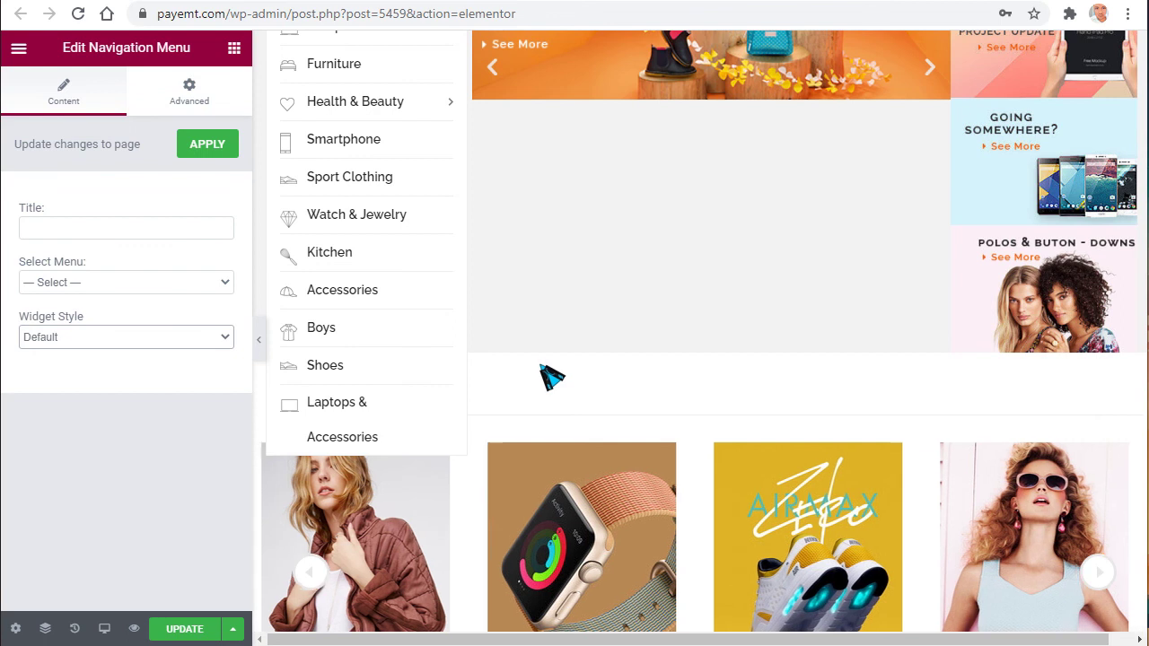